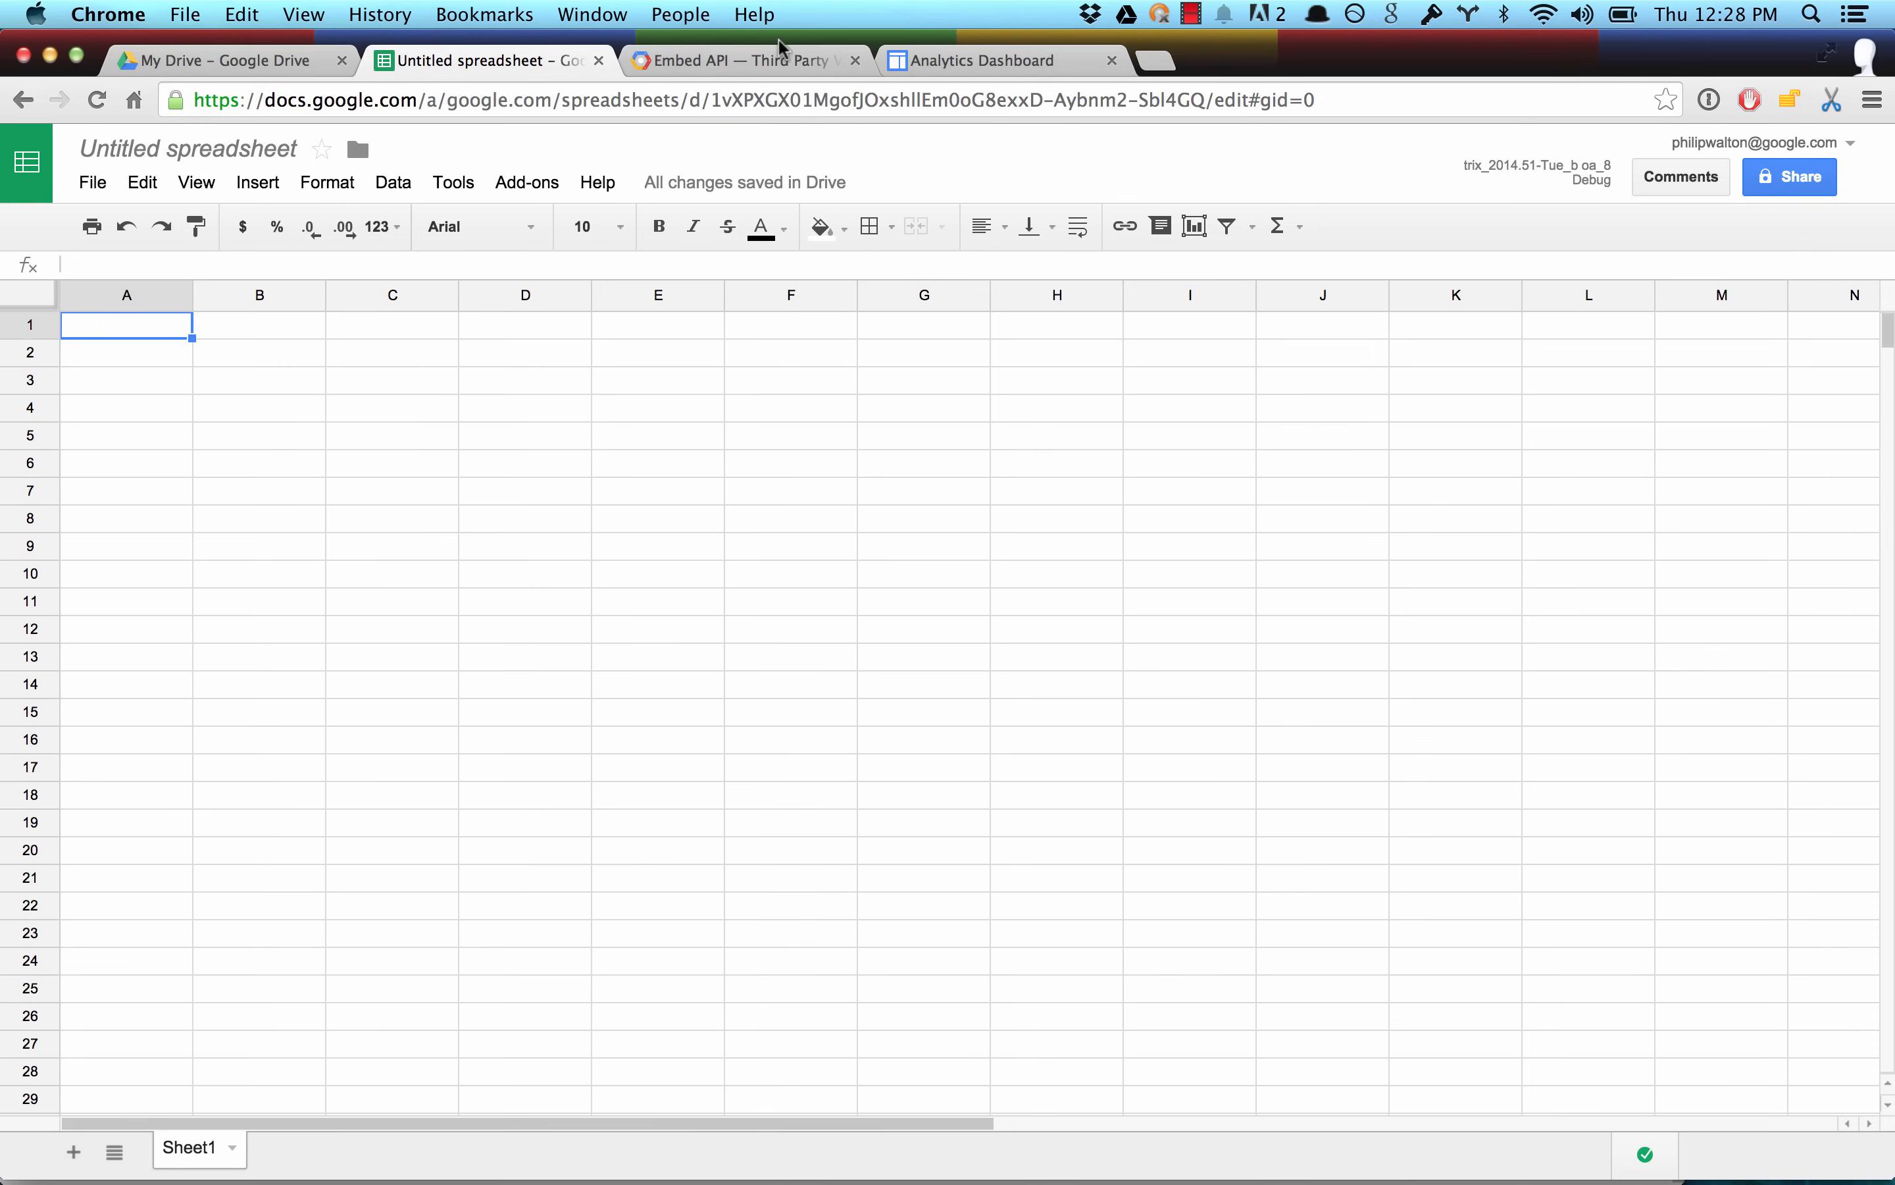
Examine the charts and the sample code on the Embed API Third Party Visualizations demo page.
left_click(771, 62)
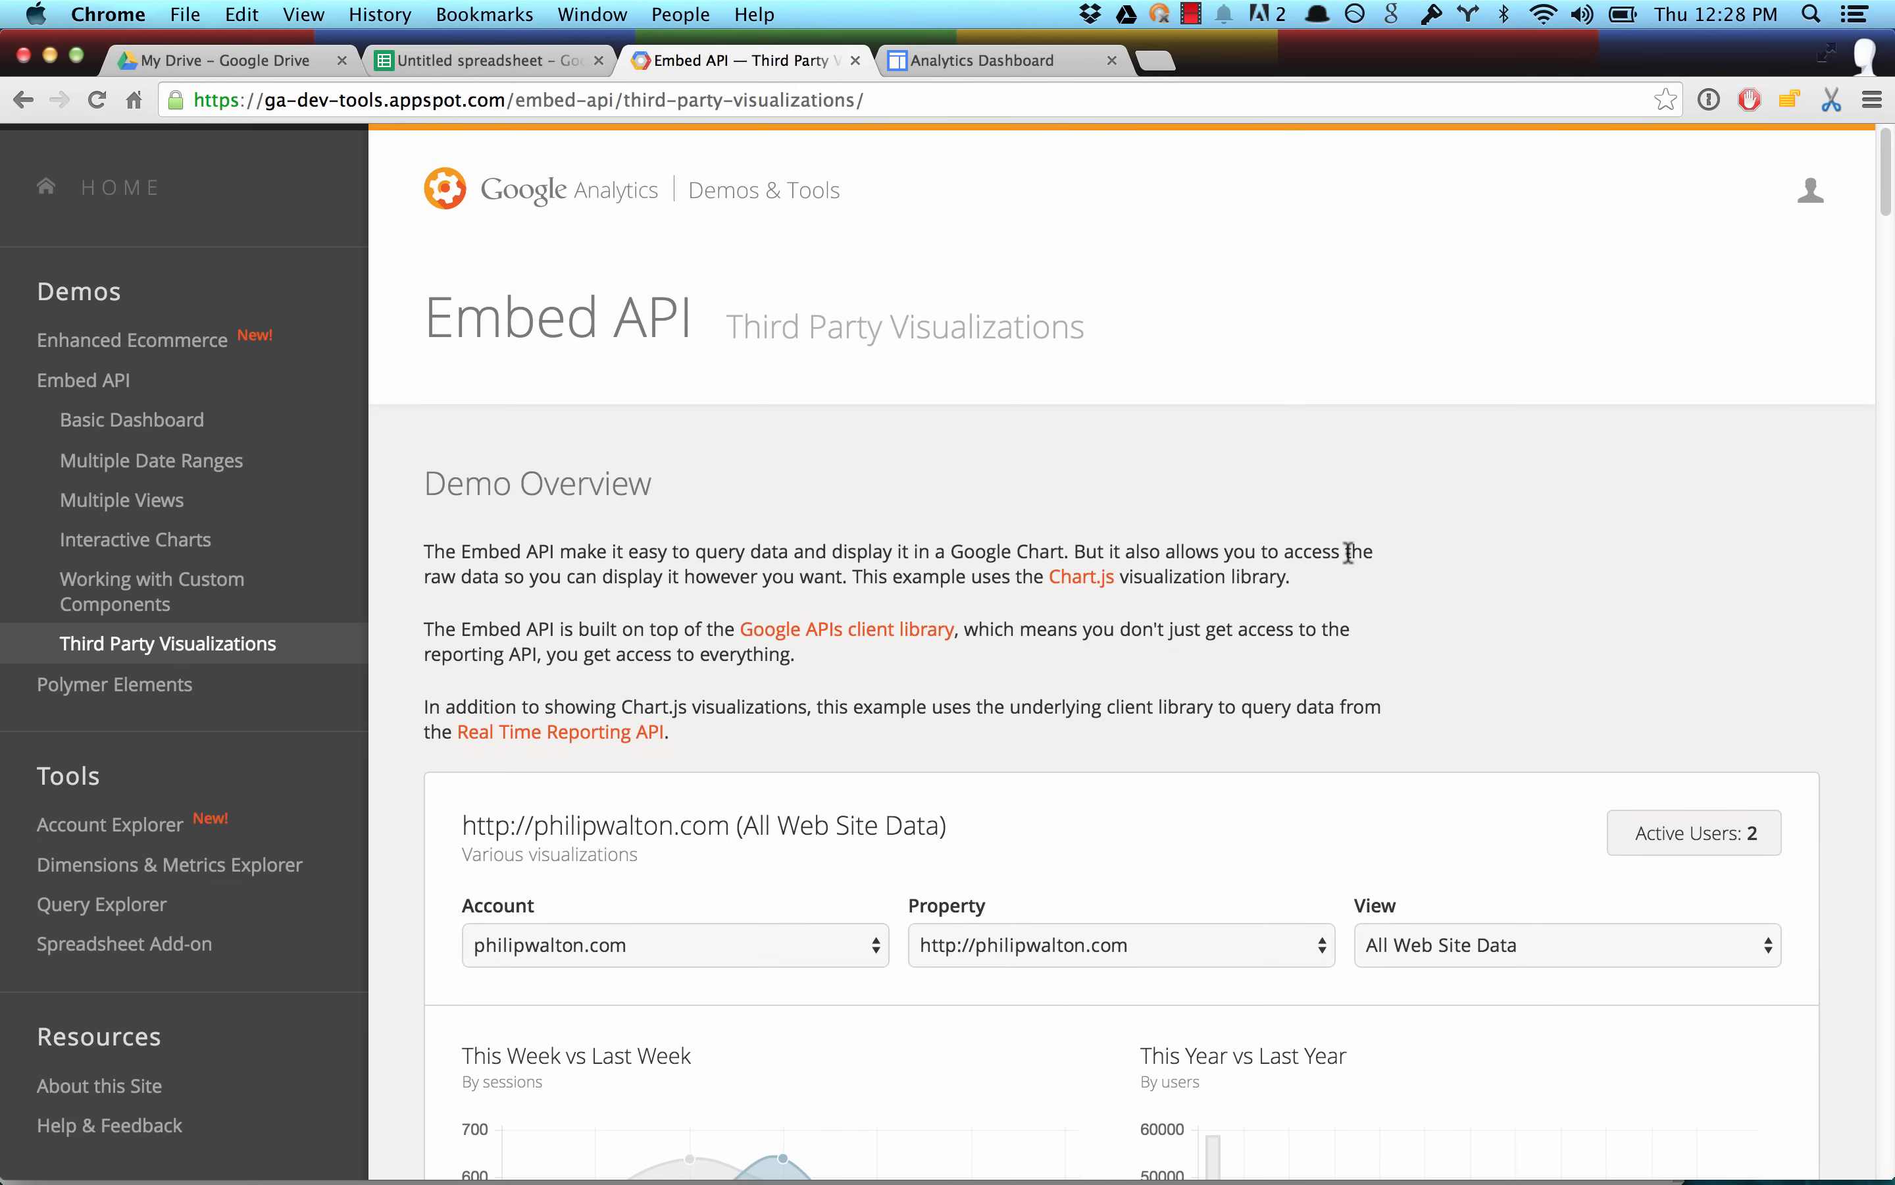
scroll(1348, 552, "down", 7)
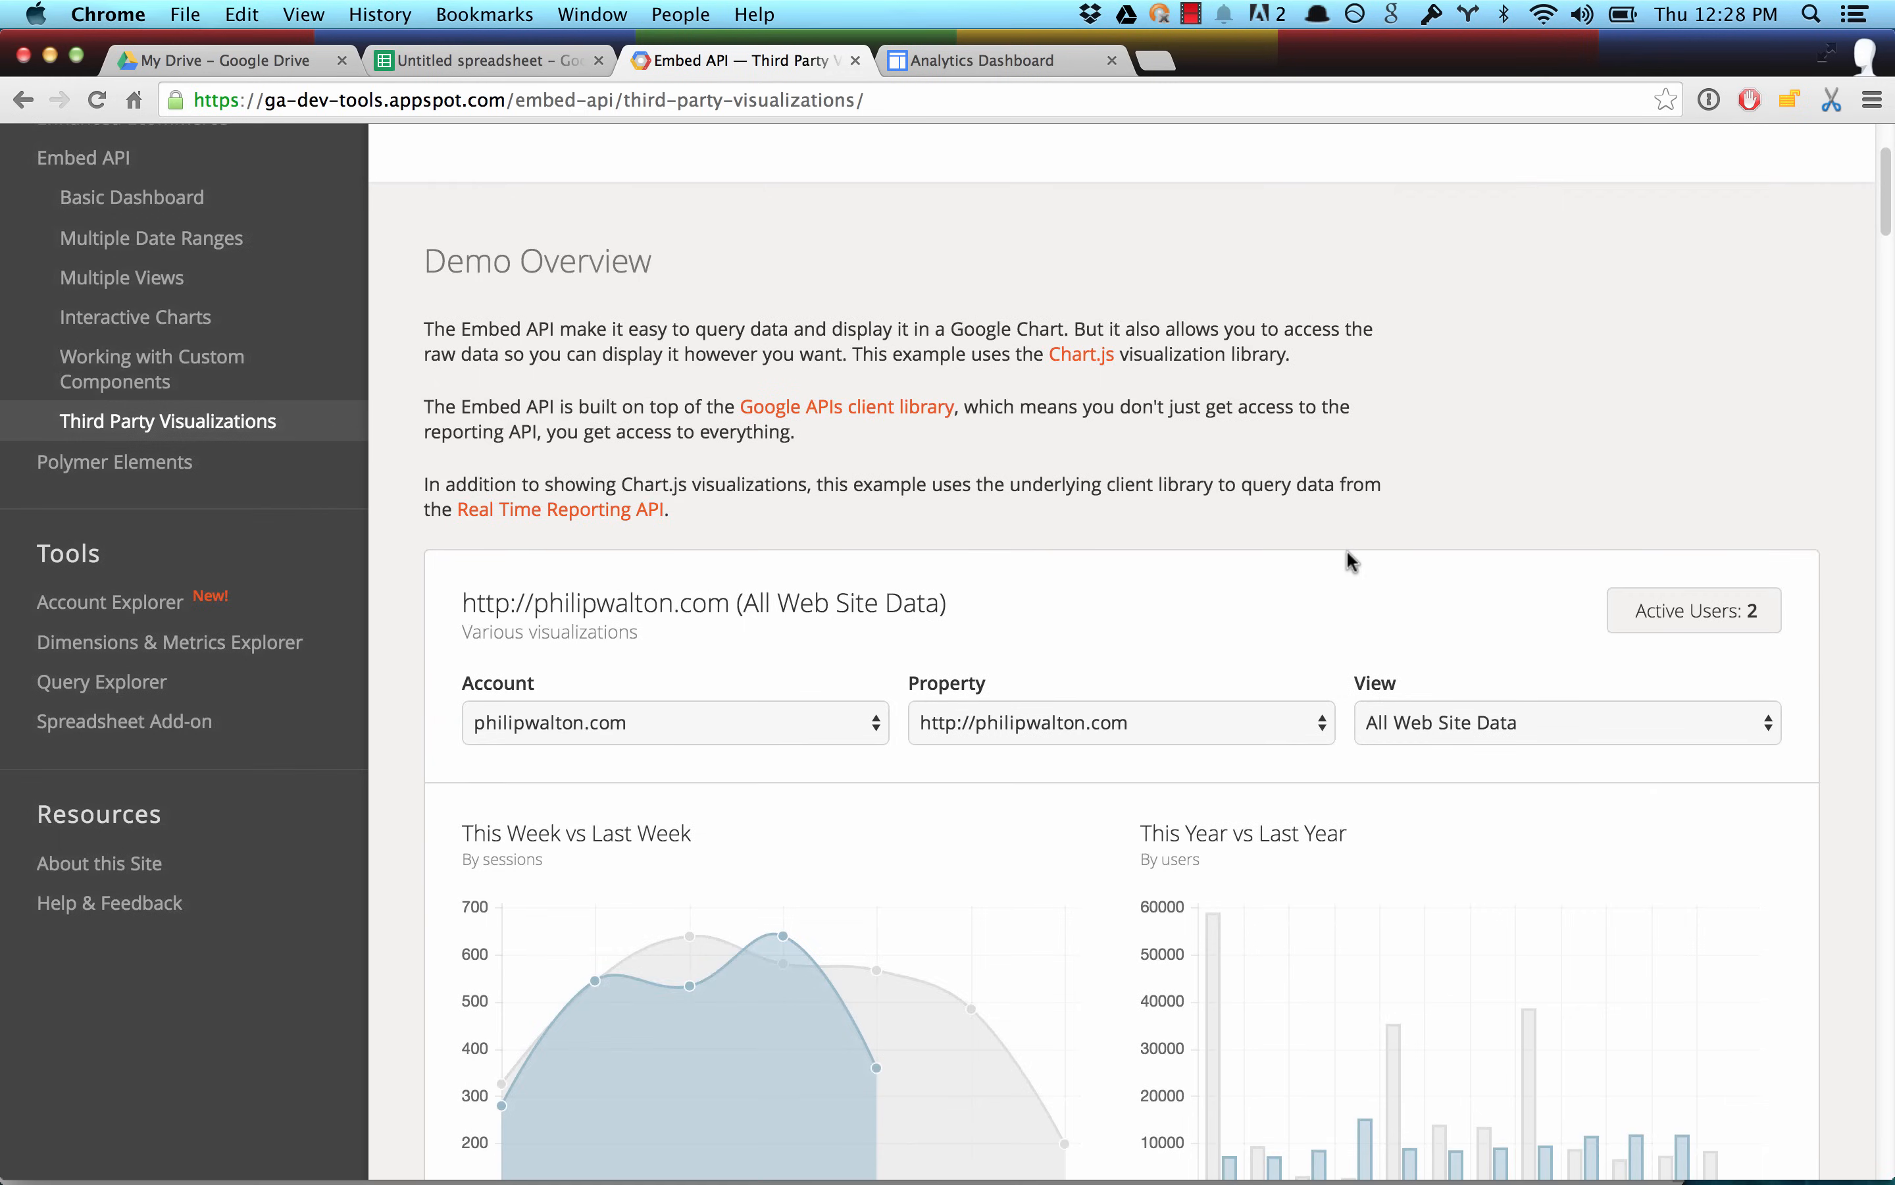
scroll(1346, 551, "down", 3)
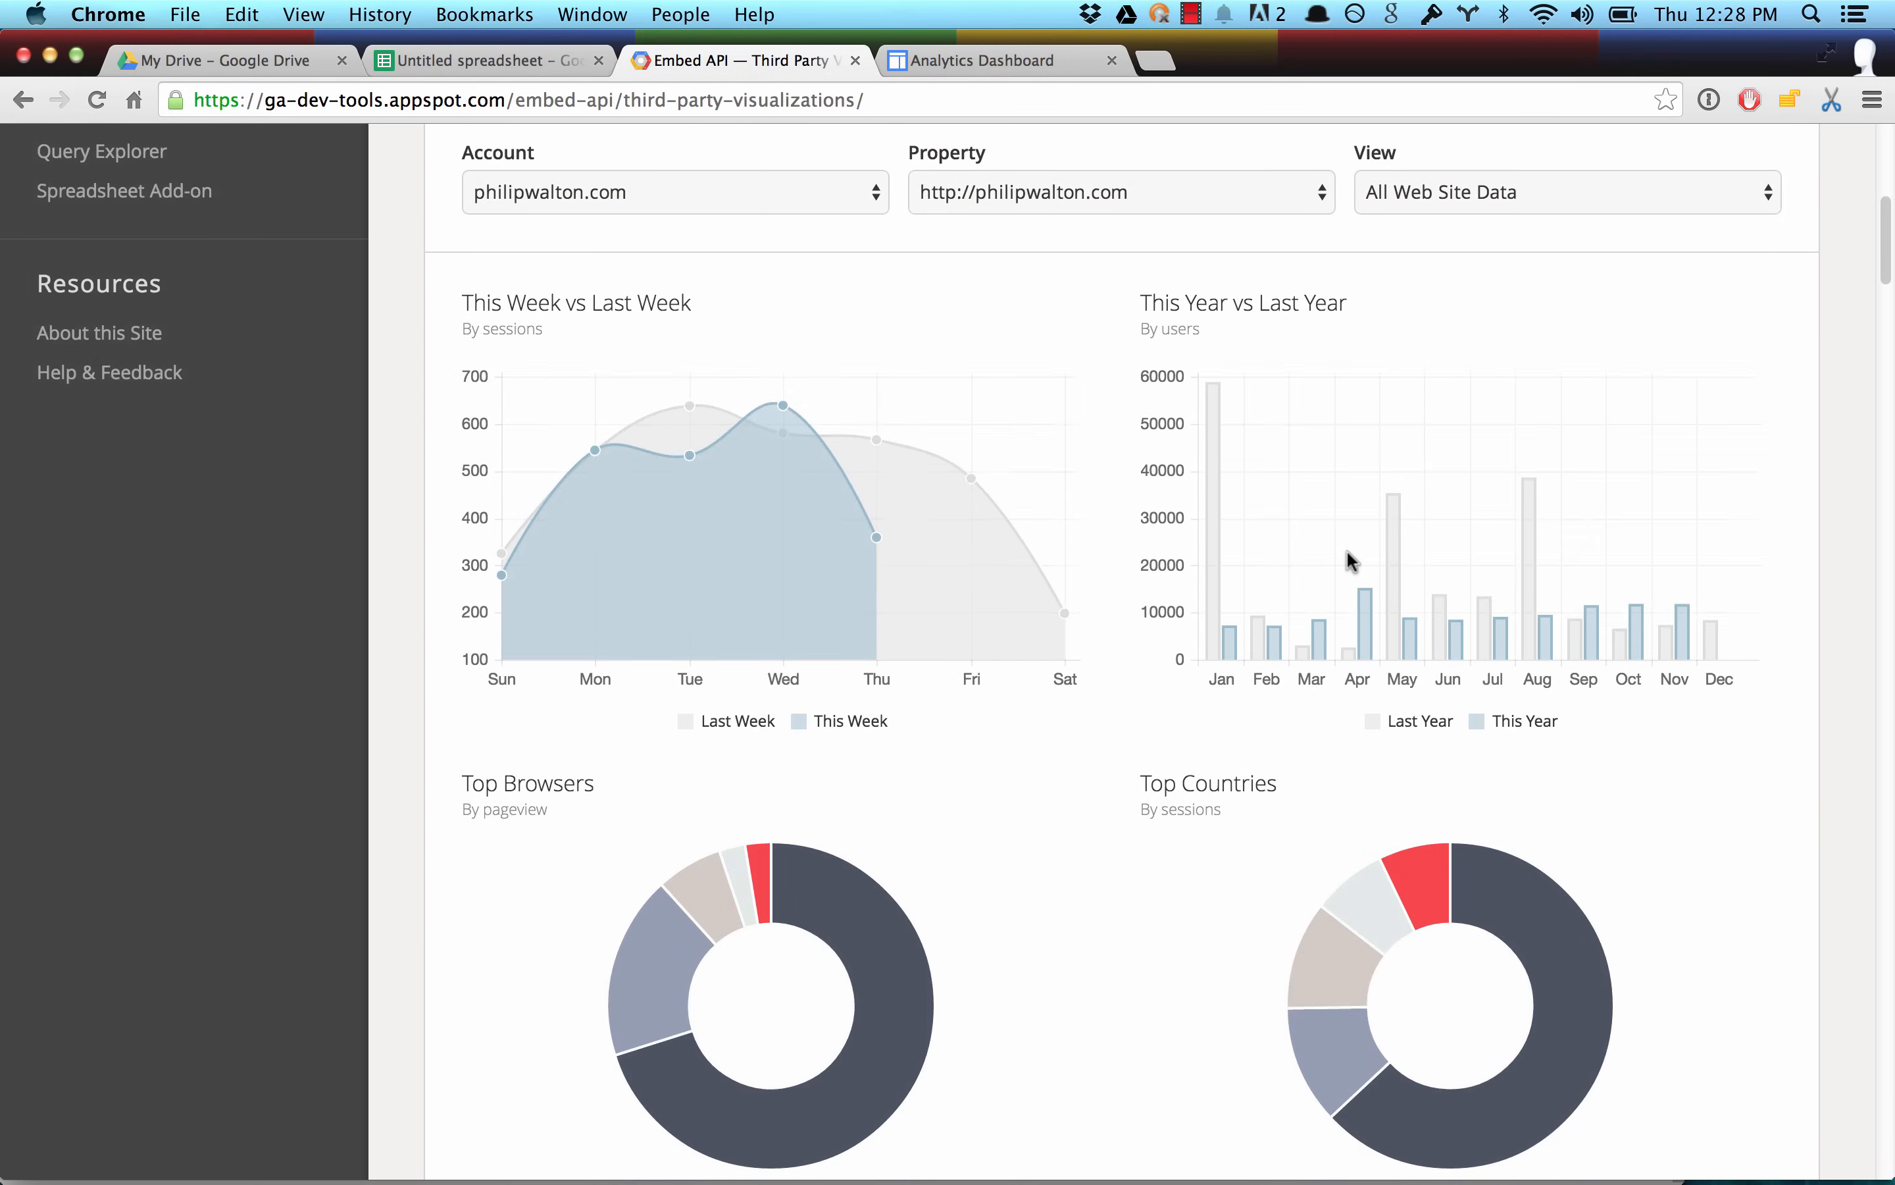
scroll(1346, 550, "down", 2)
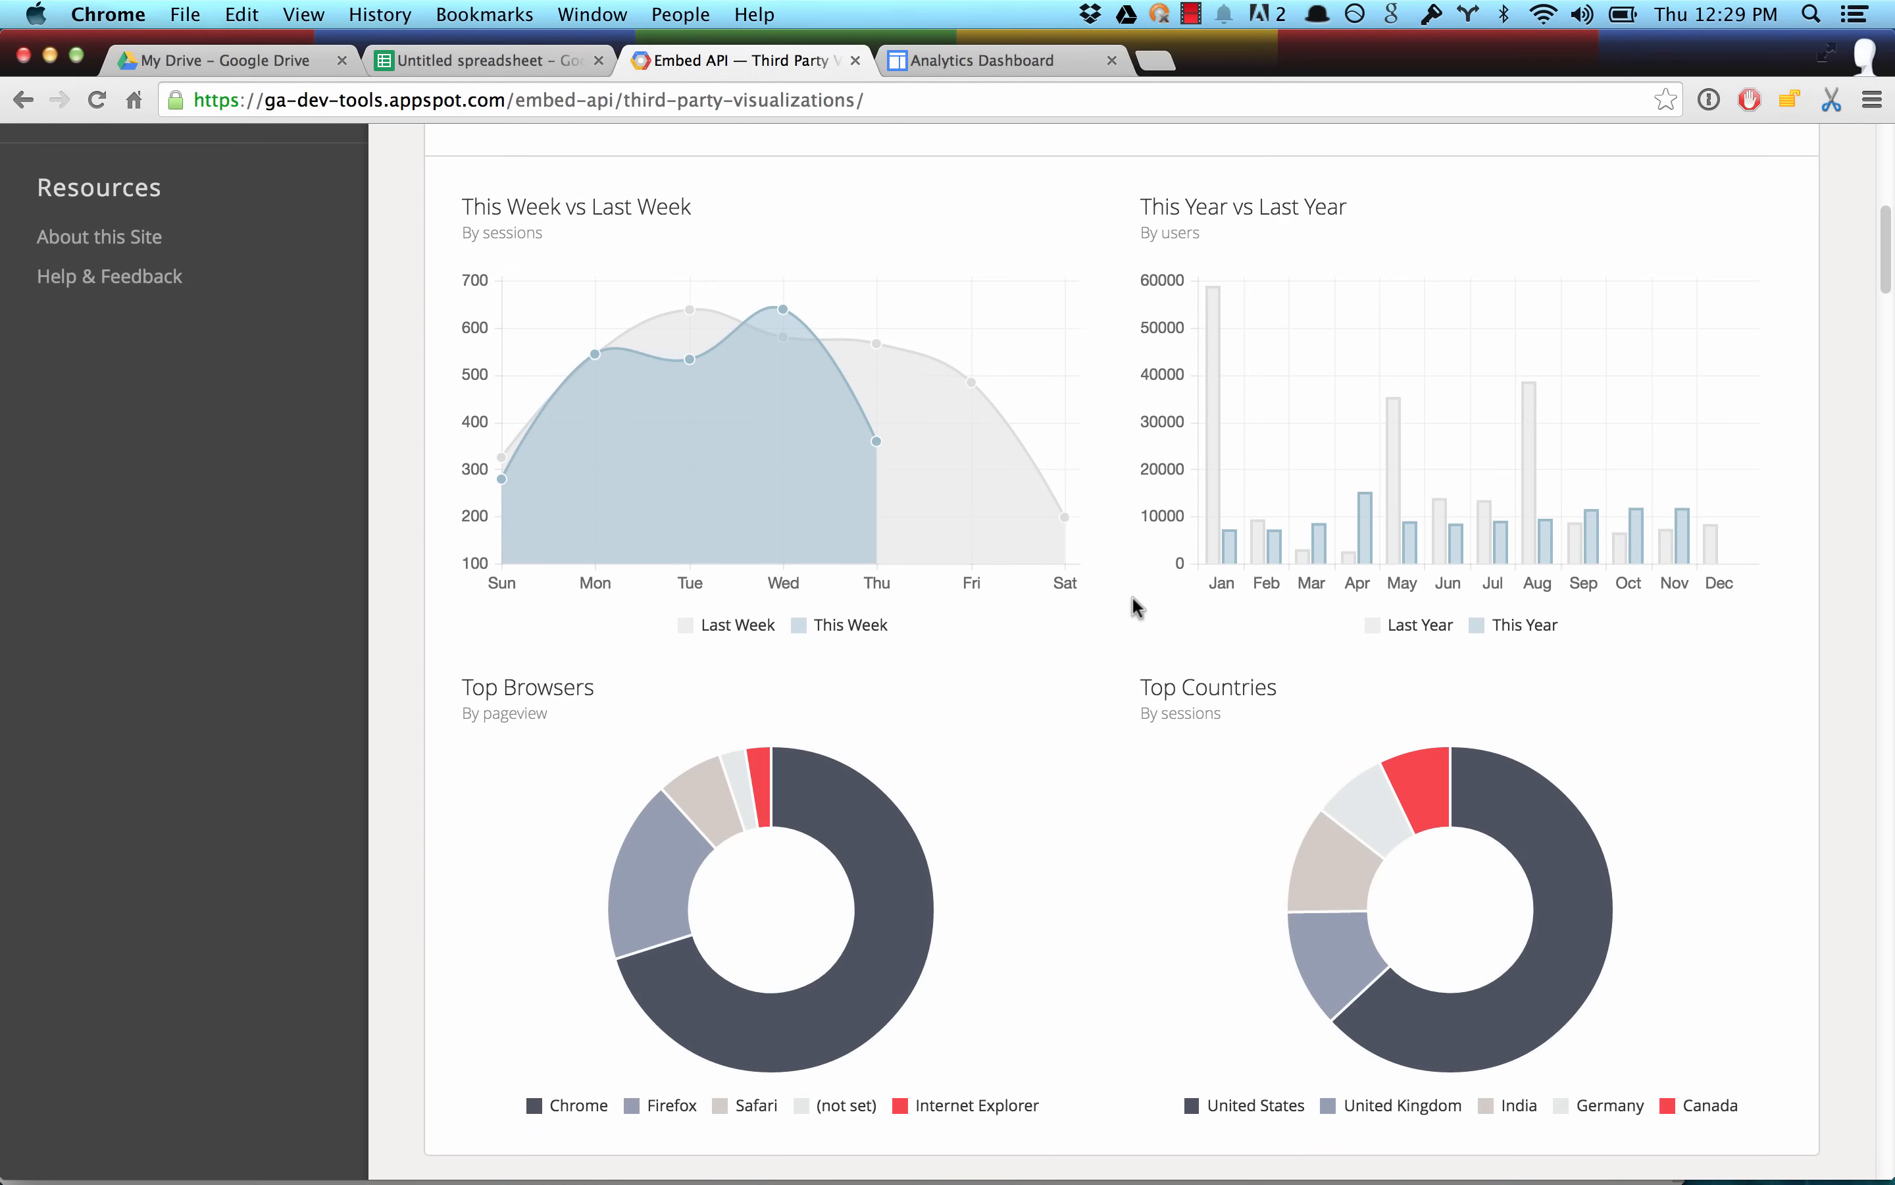
scroll(1133, 597, "down", 1)
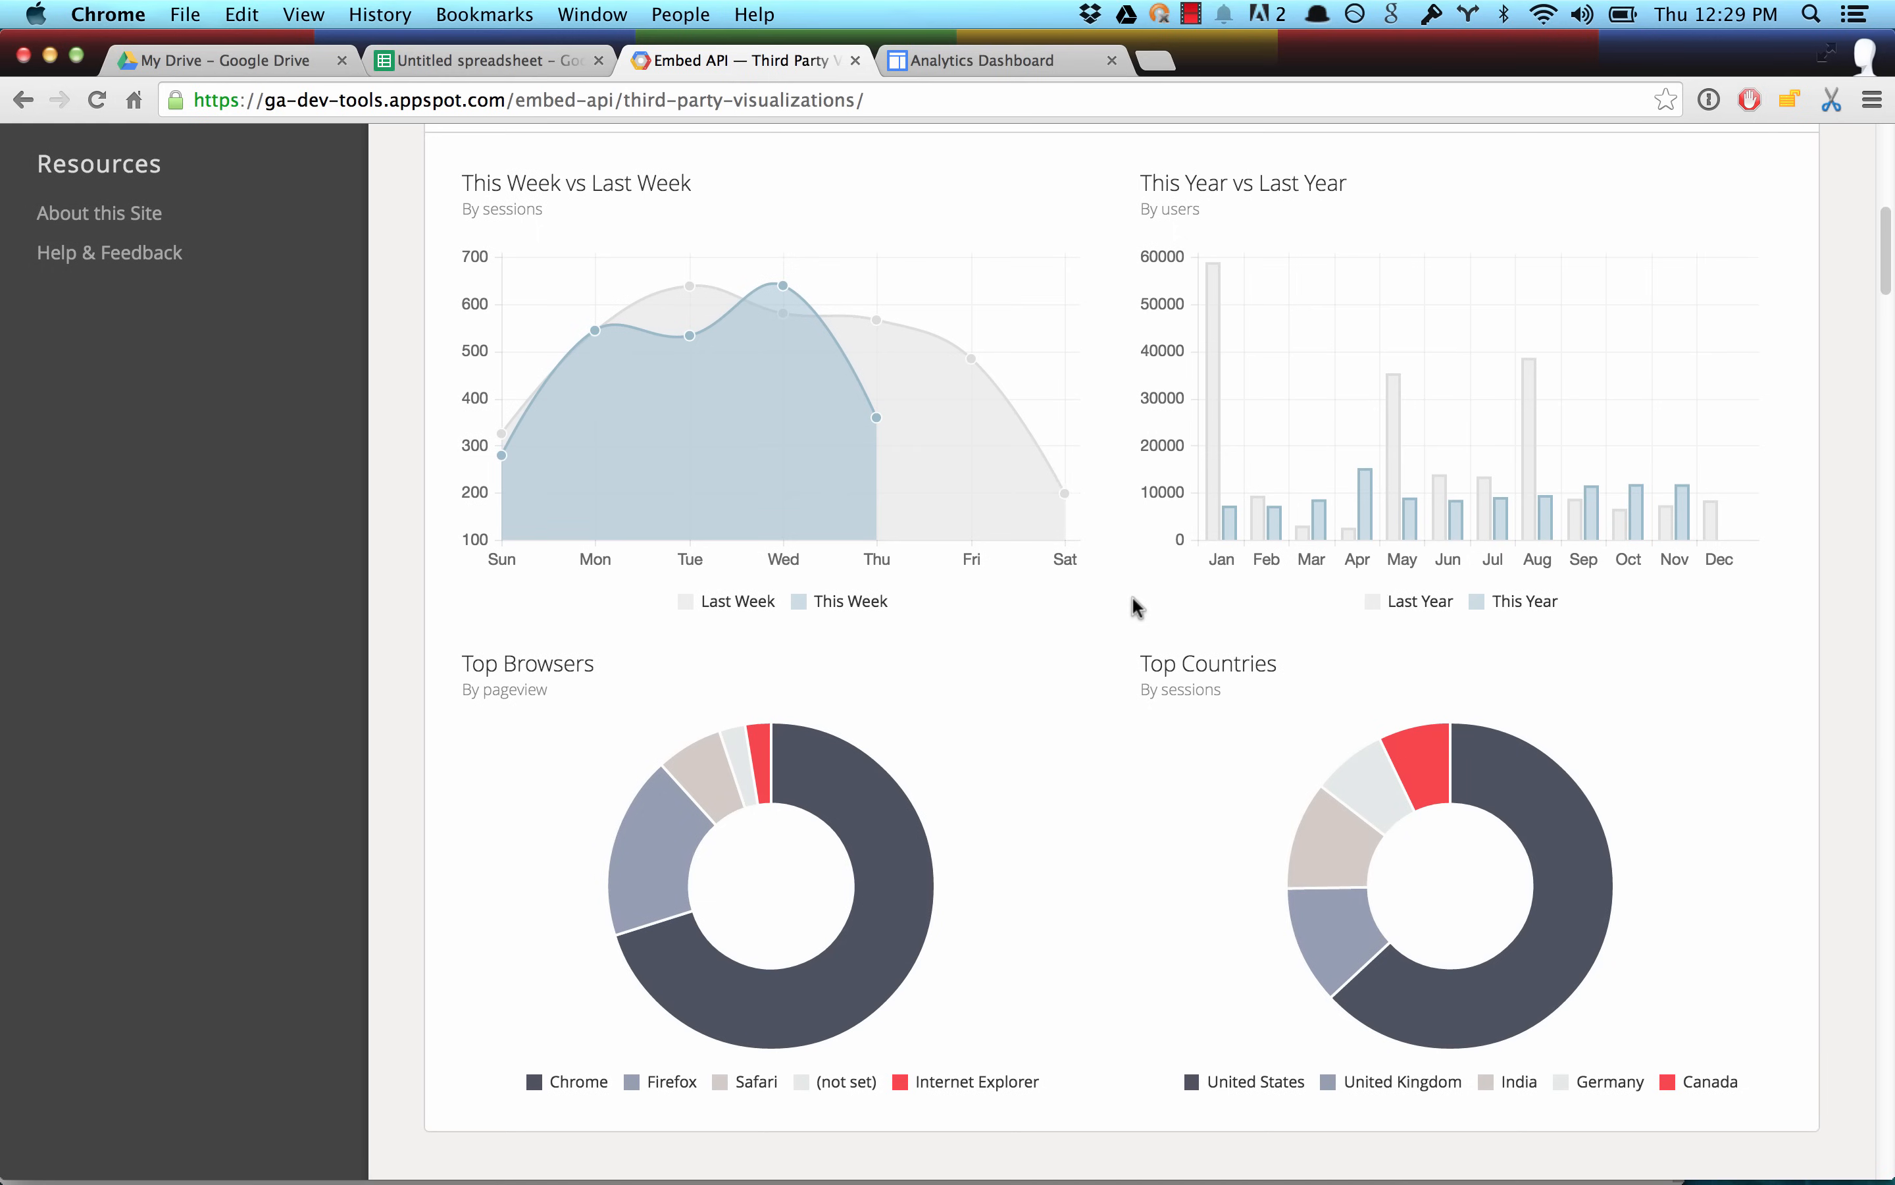
scroll(1132, 599, "down", 15)
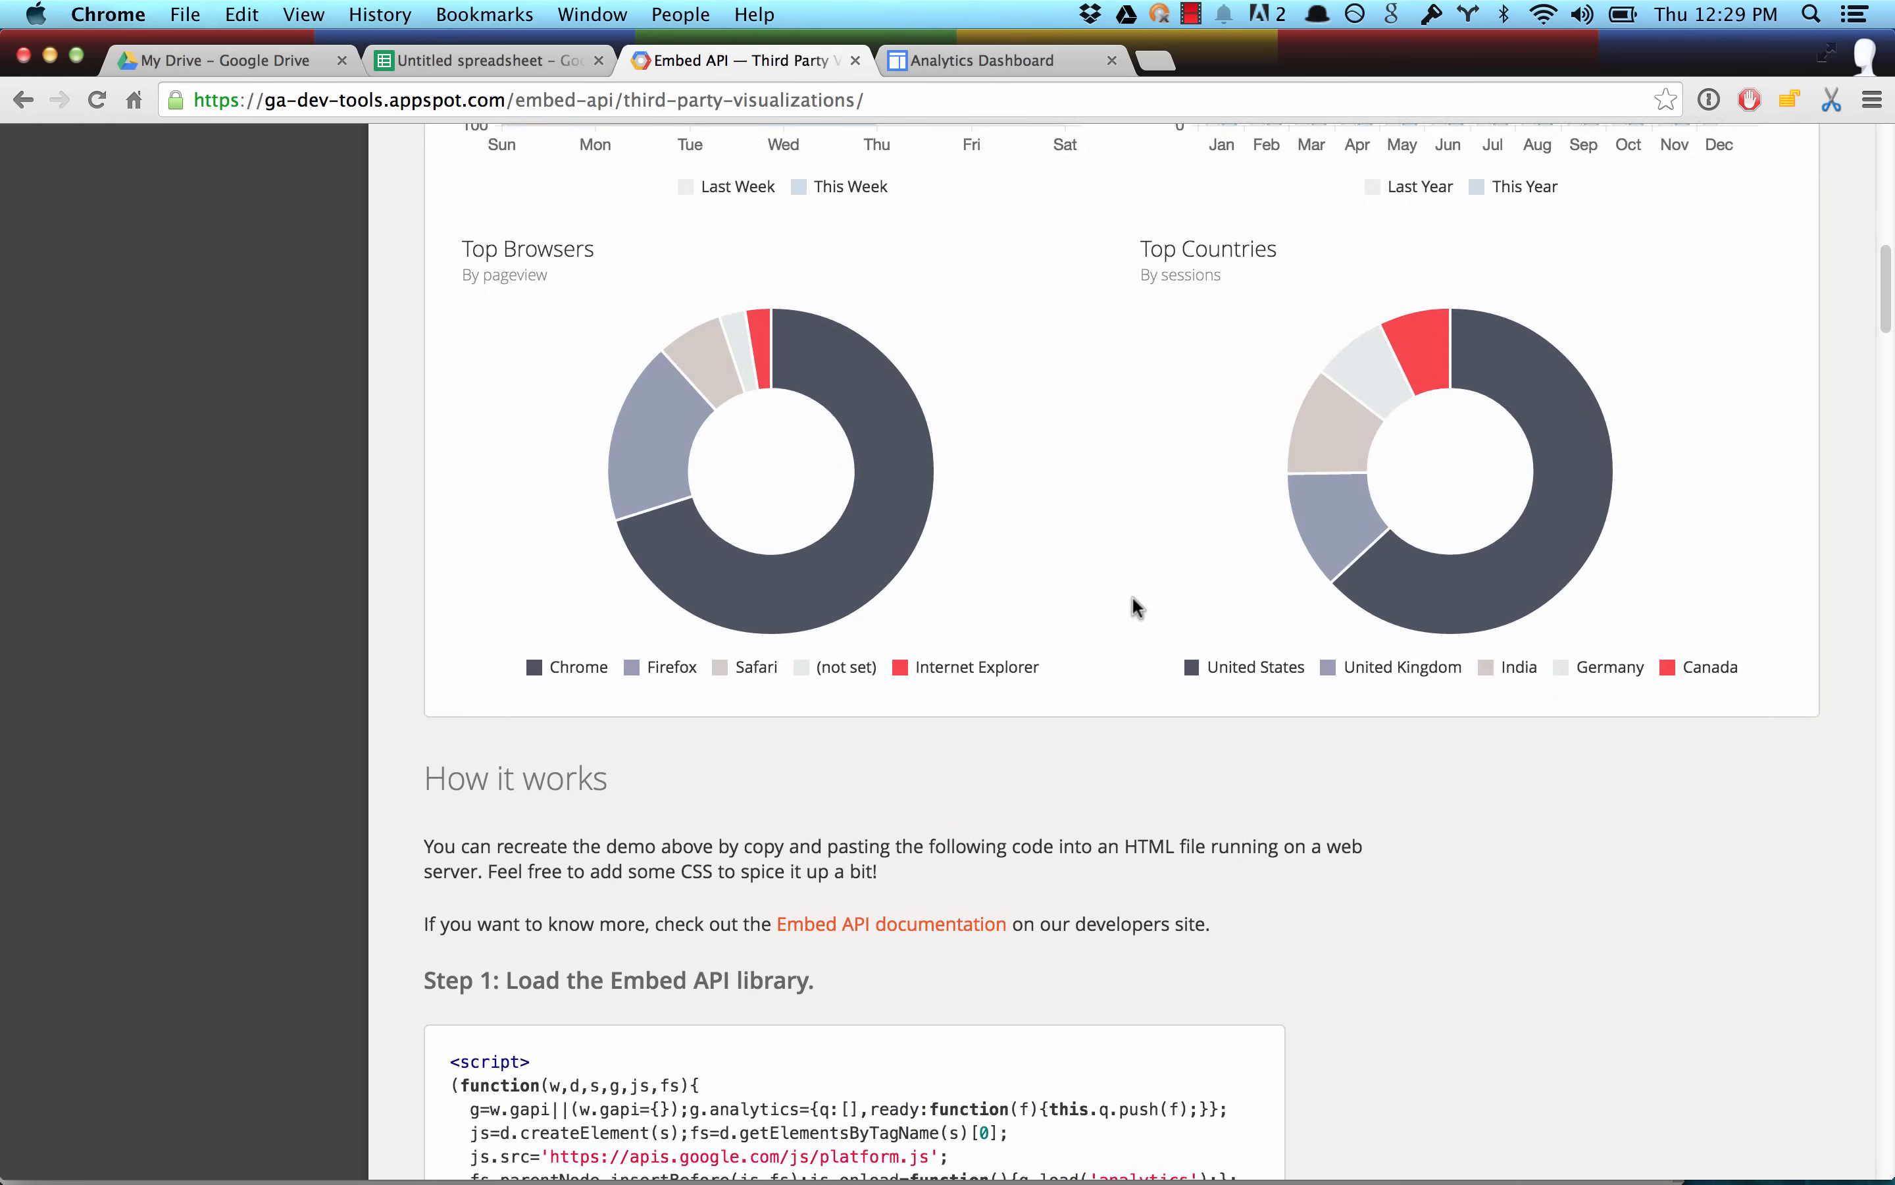
scroll(1138, 608, "down", 15)
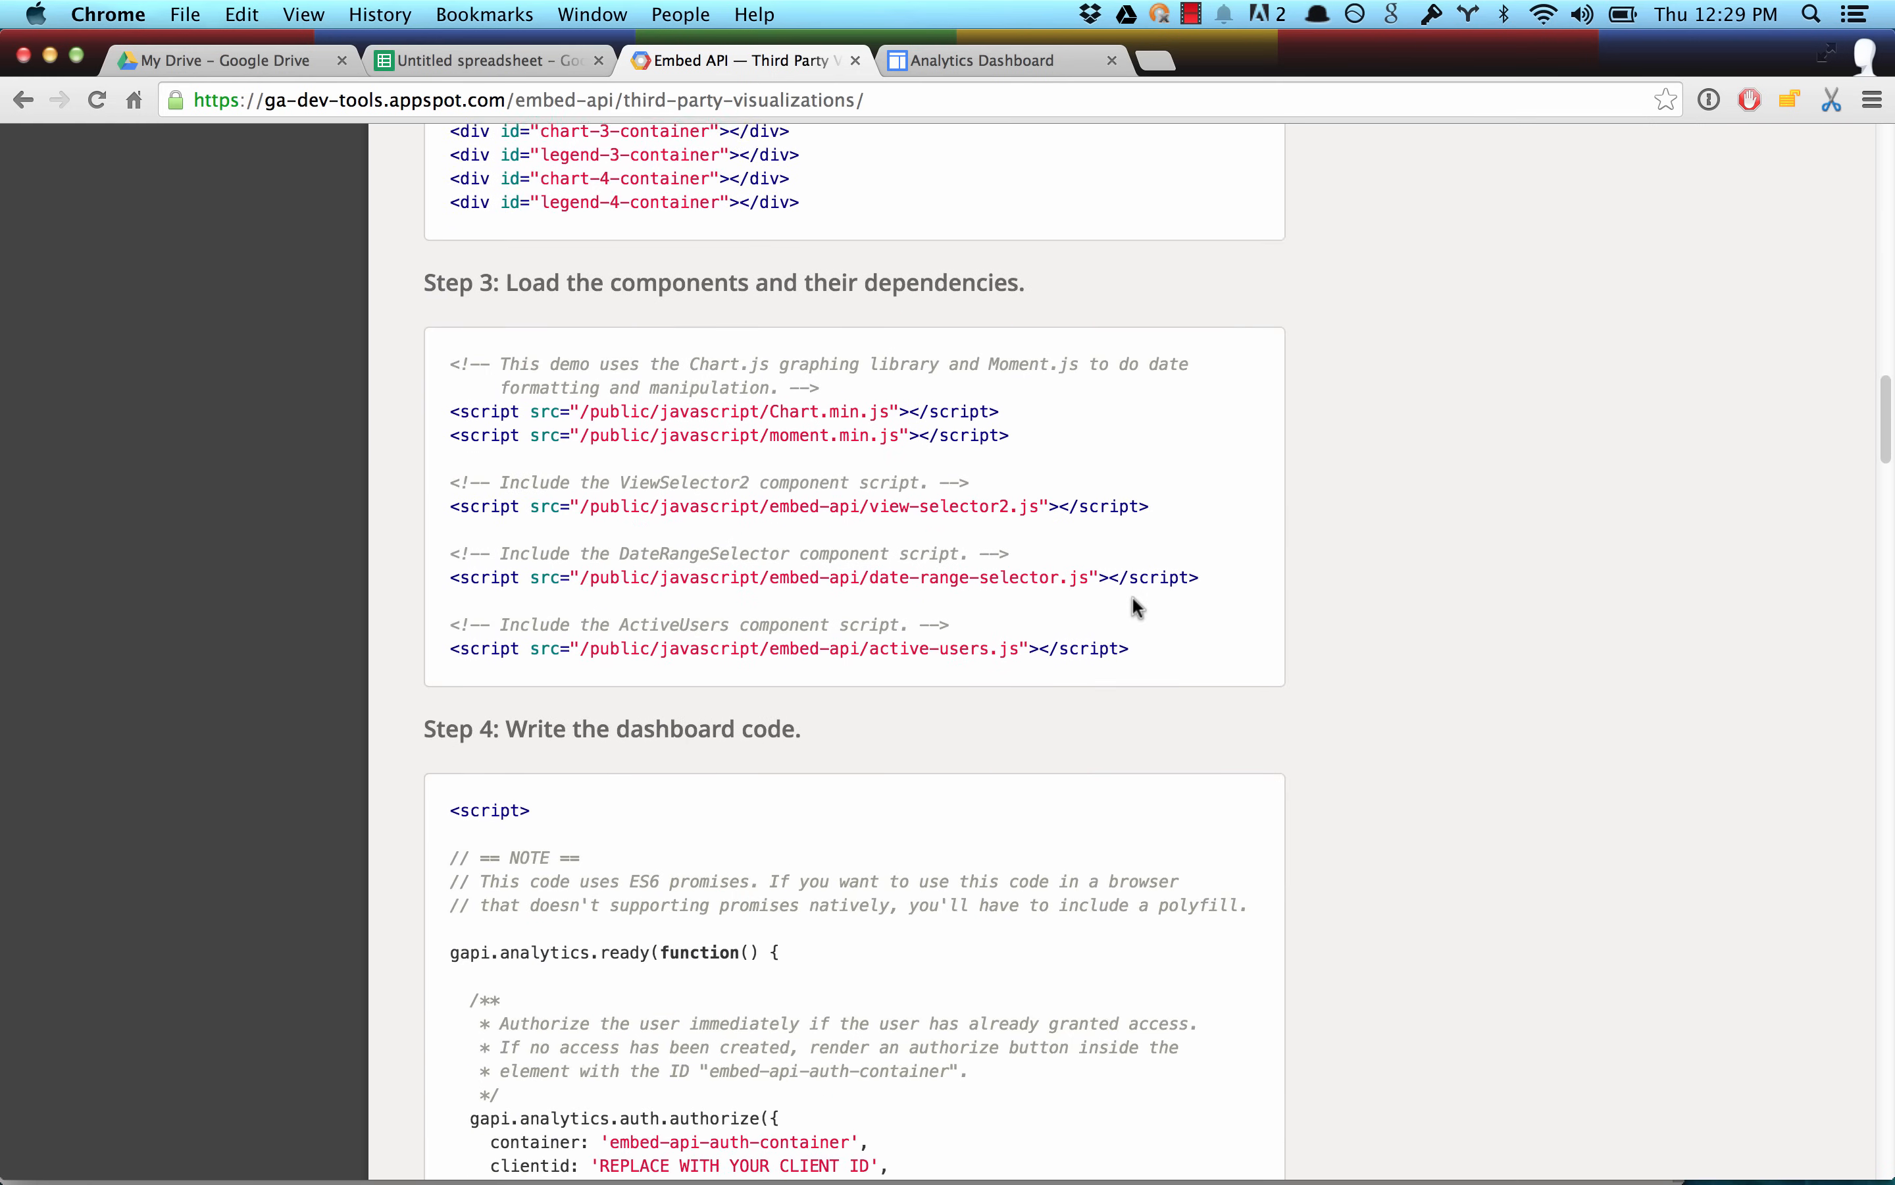
scroll(1137, 607, "down", 6)
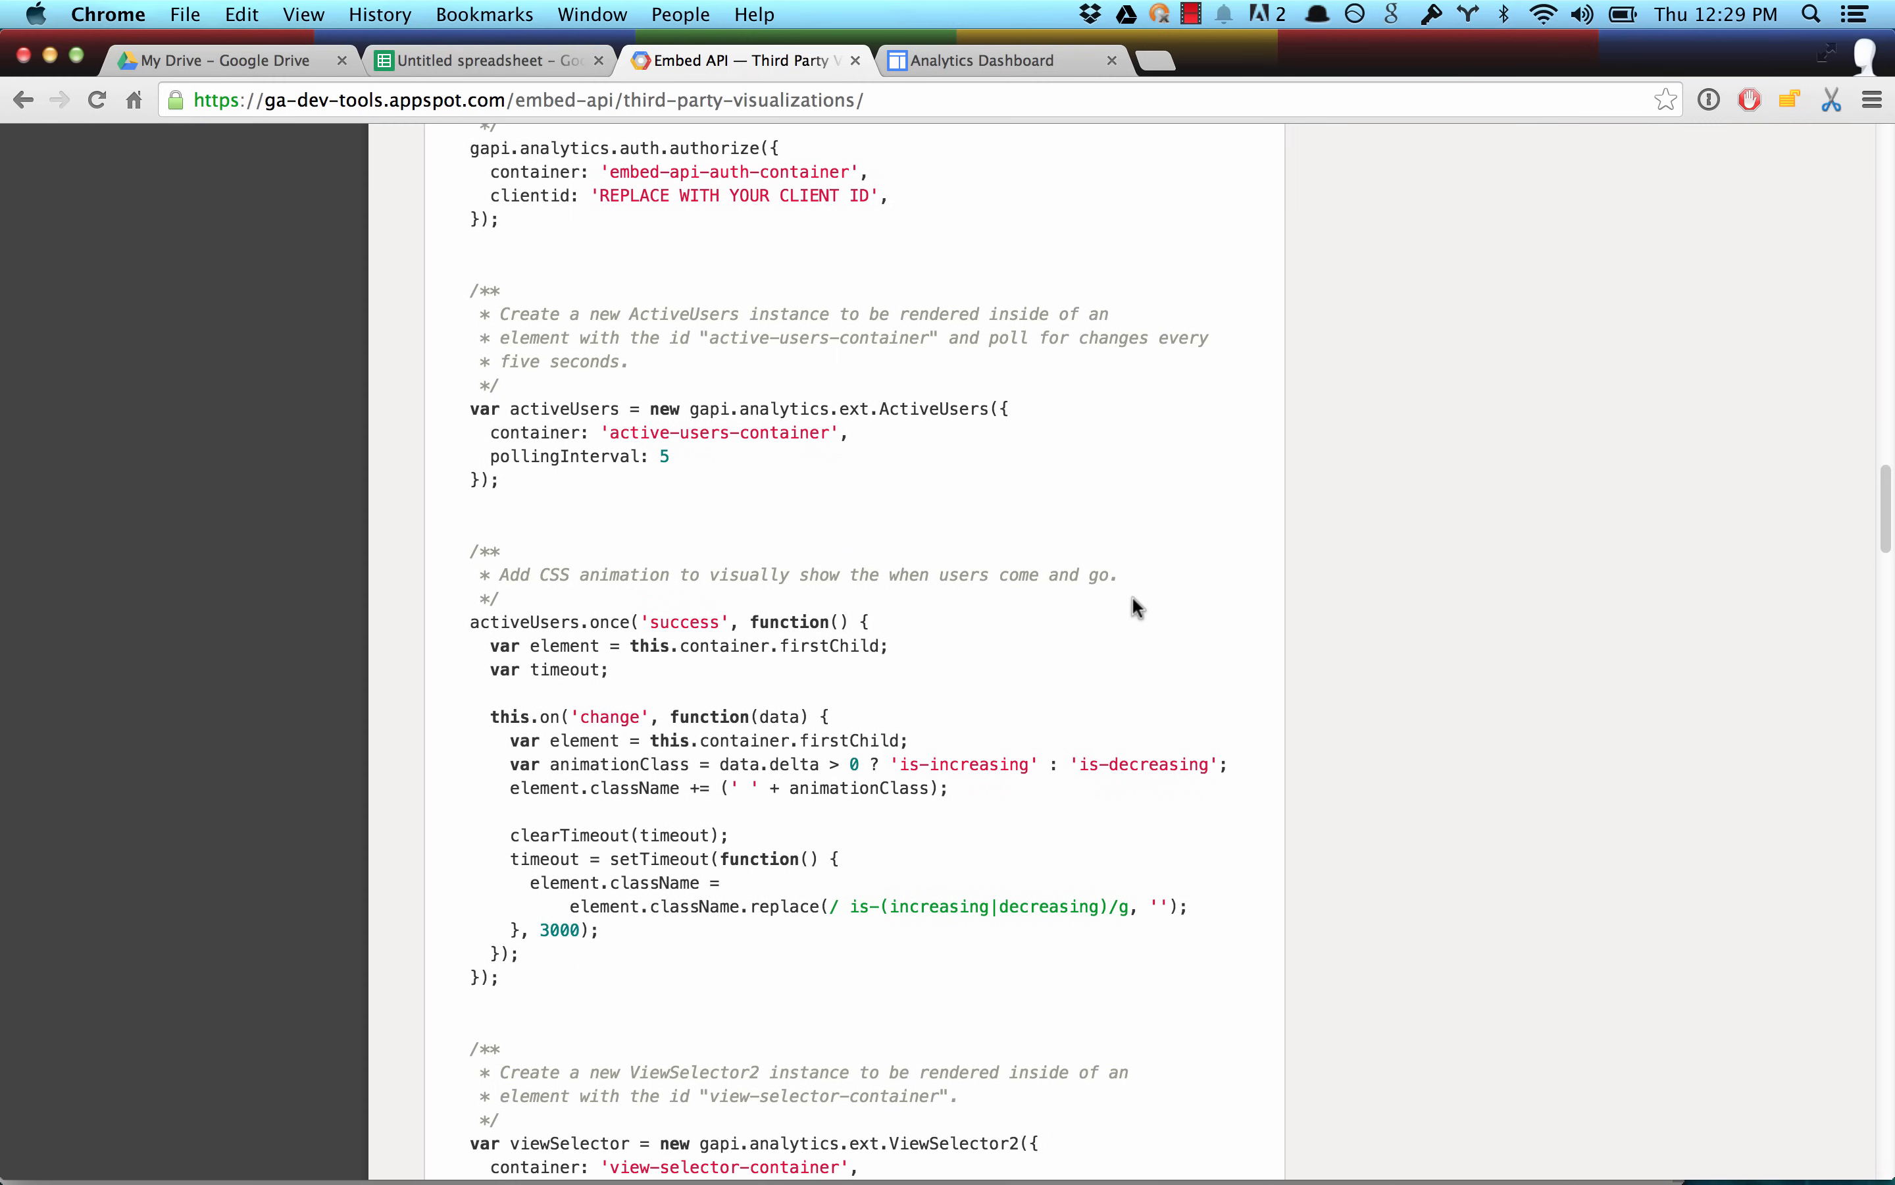
scroll(1134, 598, "down", 12)
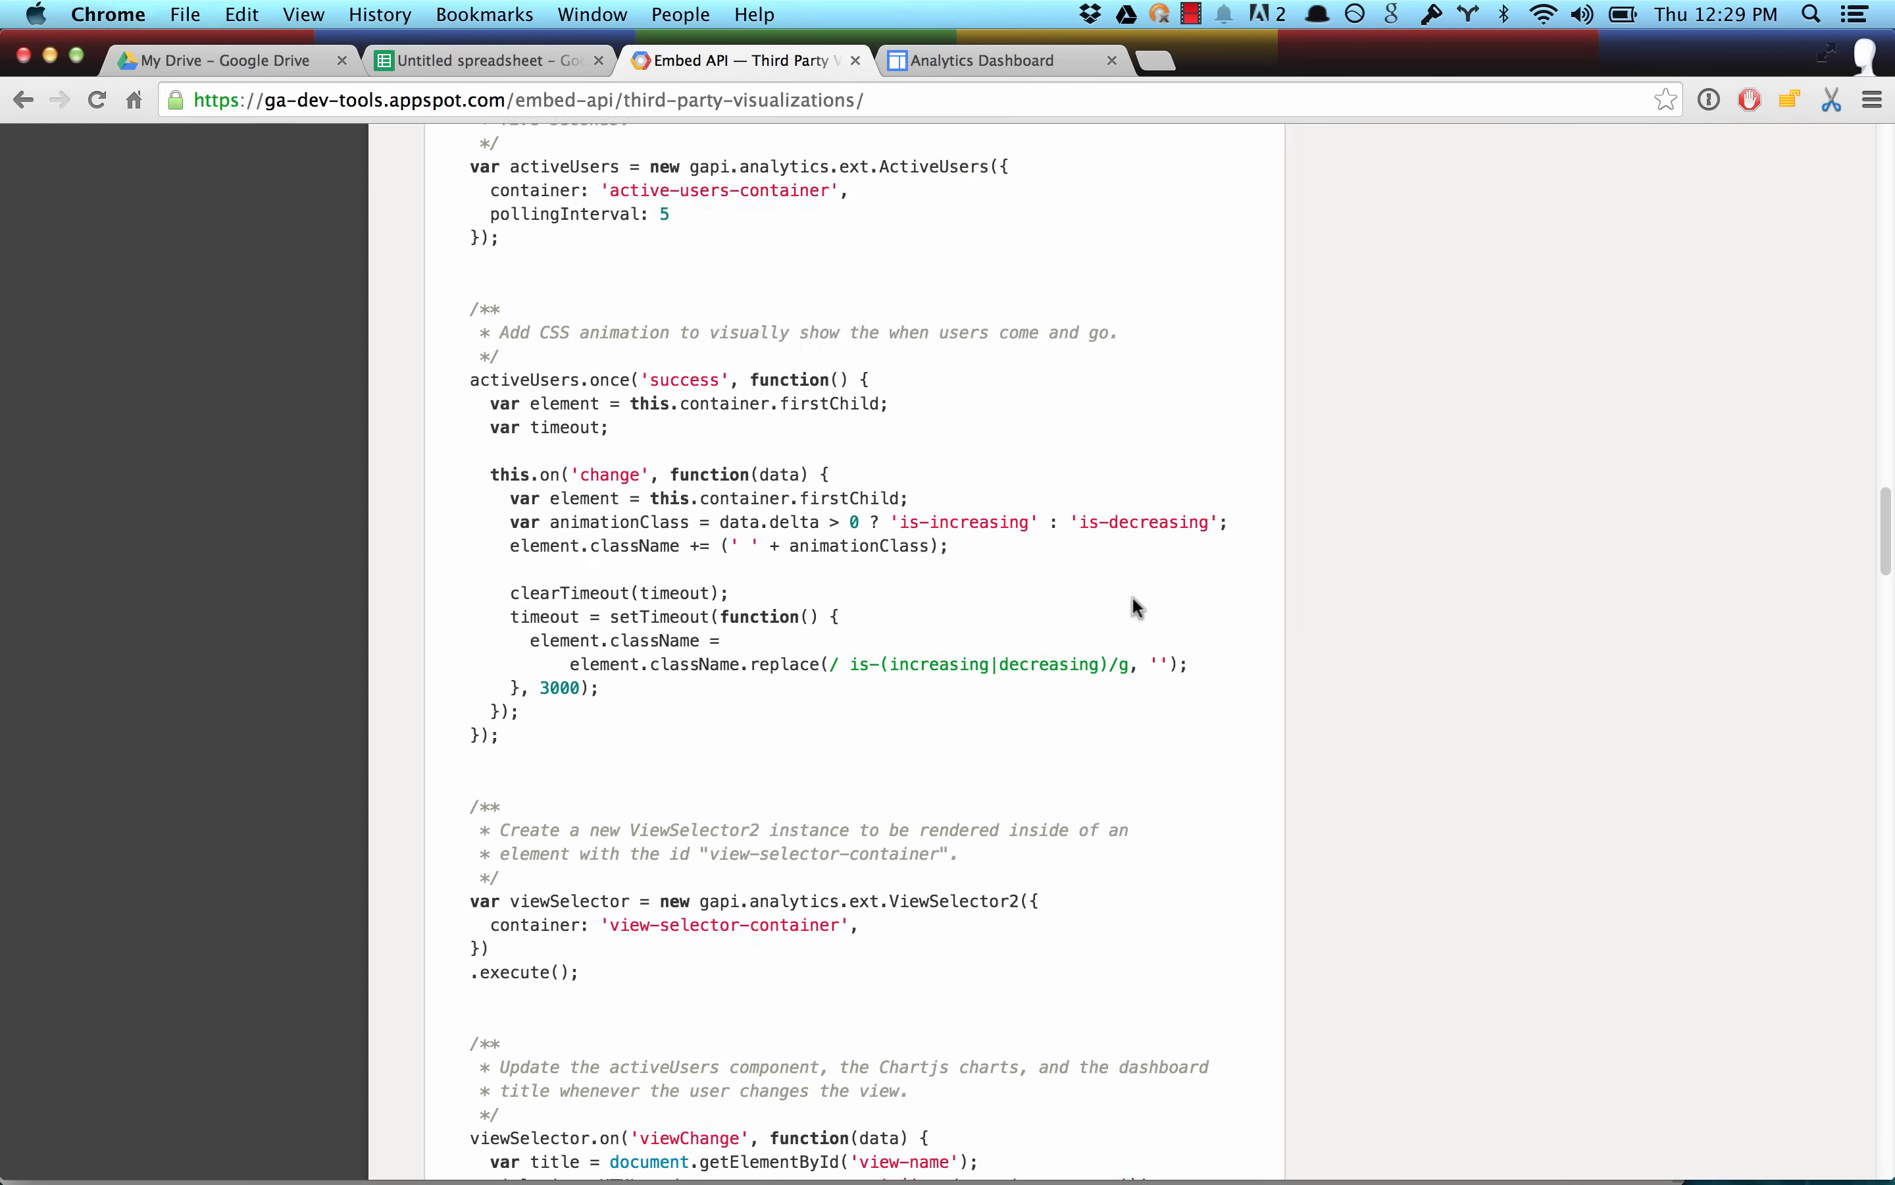
scroll(1133, 598, "up", 16)
scroll(1133, 599, "up", 20)
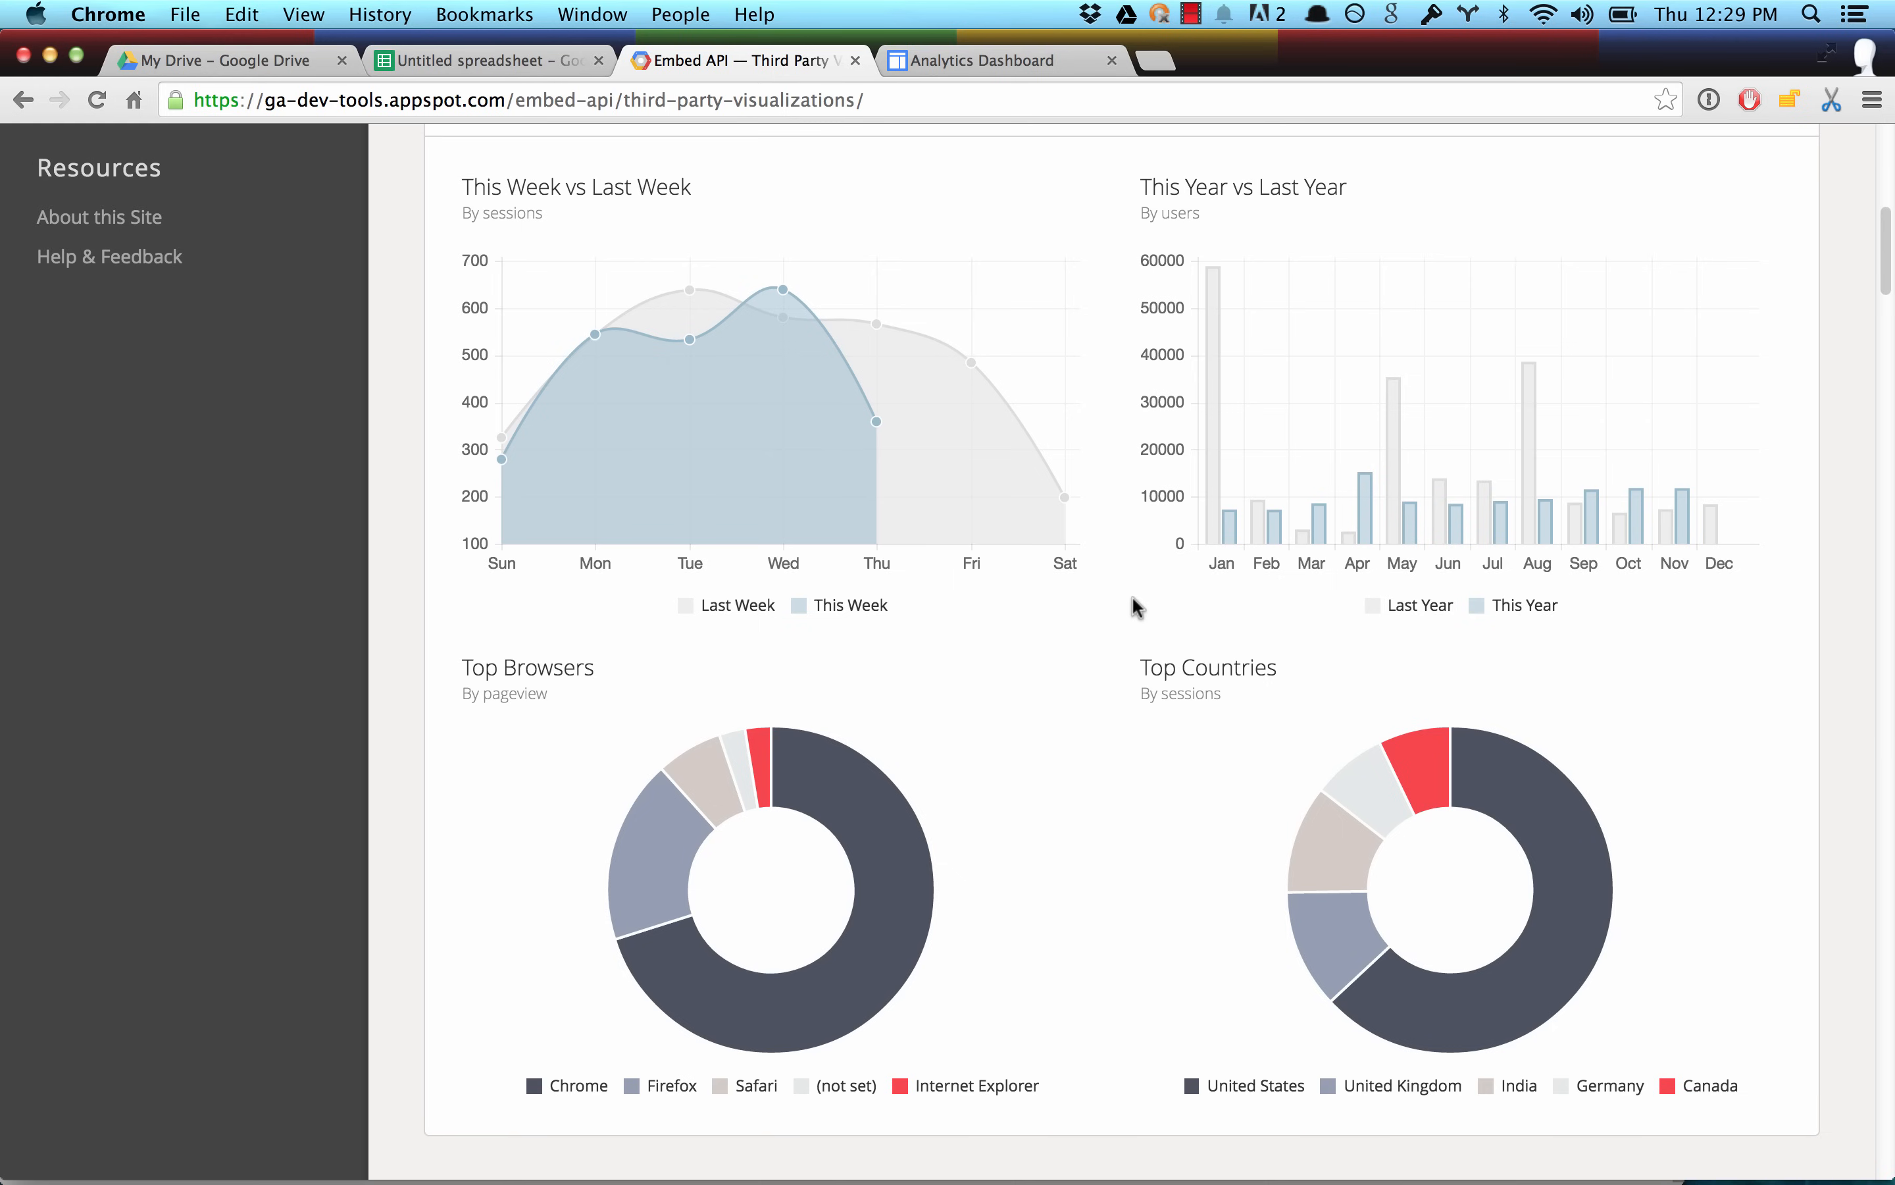
scroll(1133, 597, "up", 1)
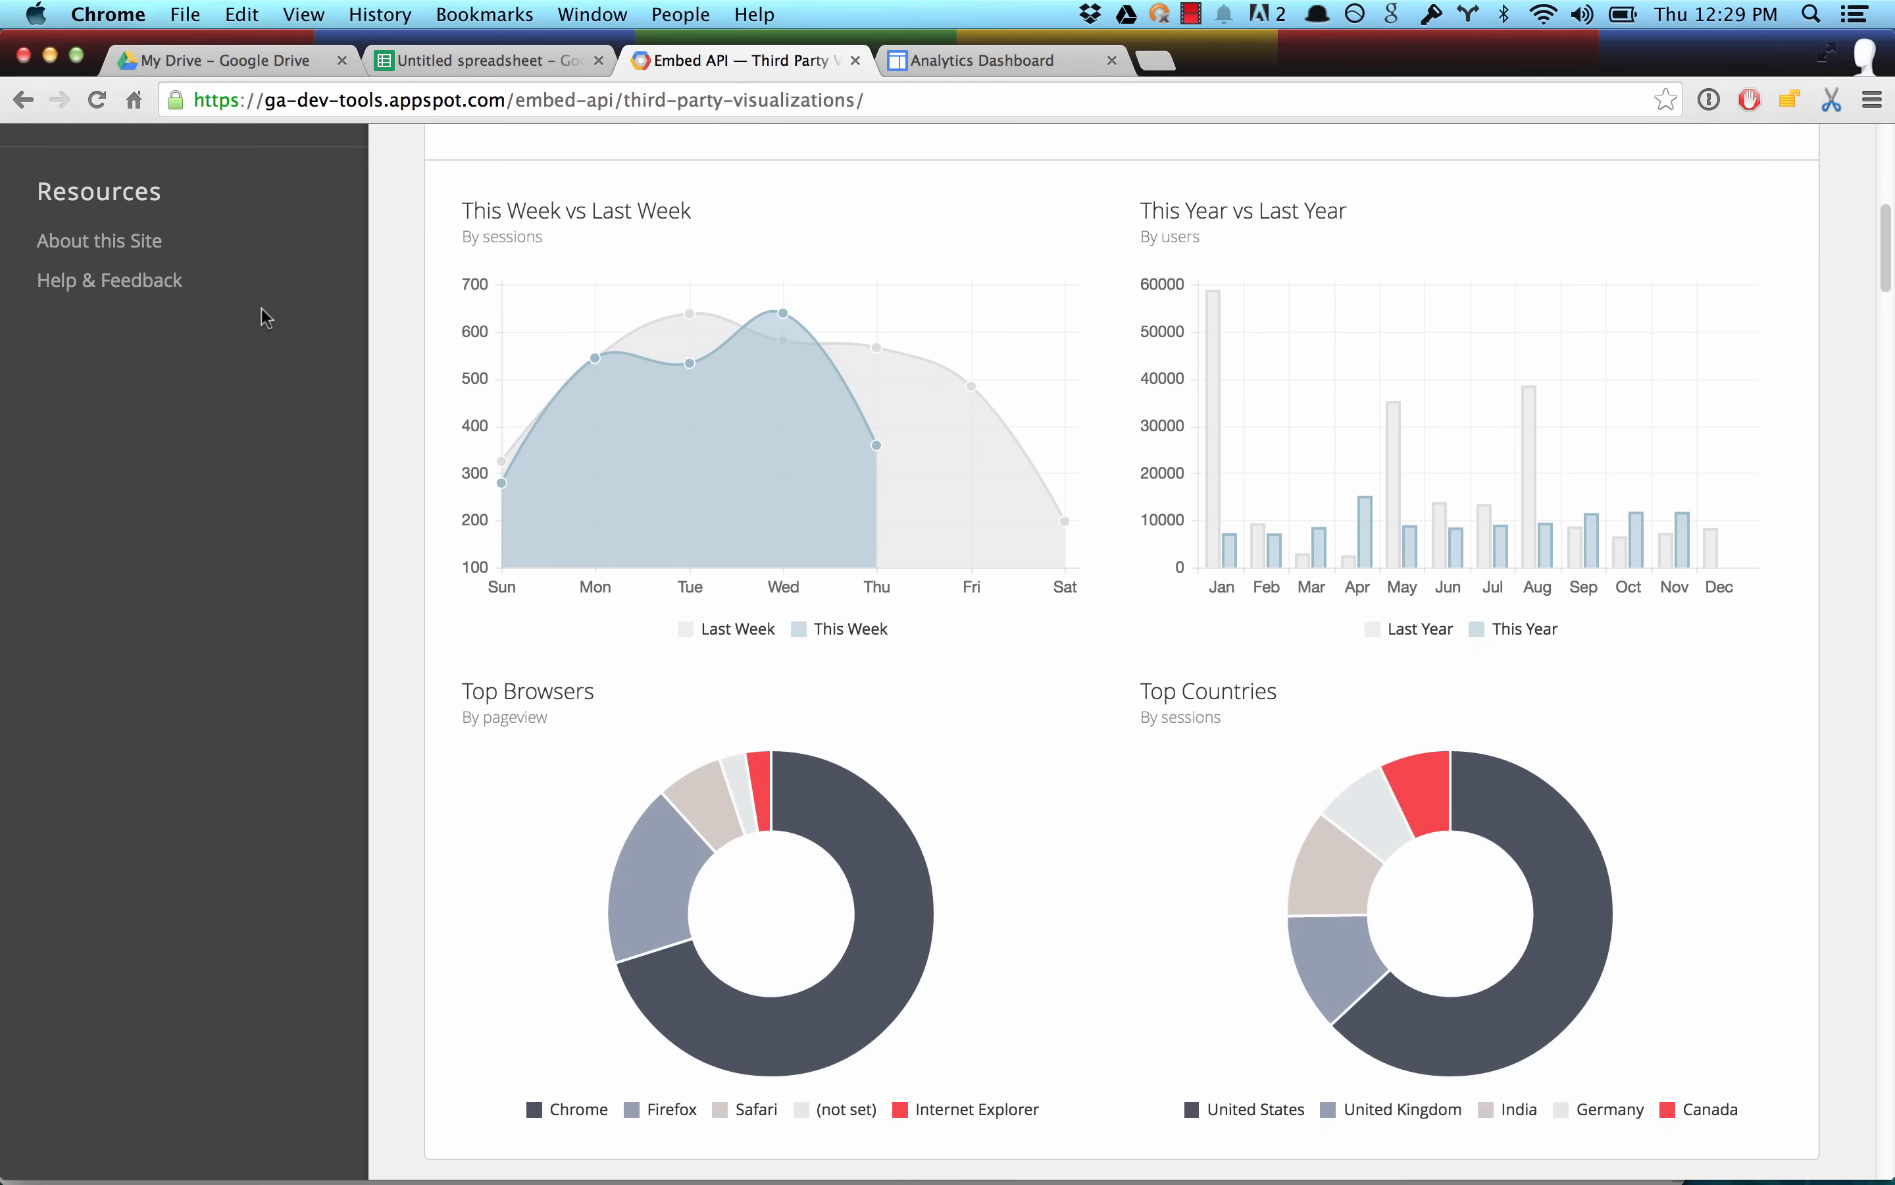
In the untitled spreadsheet, start a new Google Analytics report named "This Week" and select the personal website's account.
left_click(462, 62)
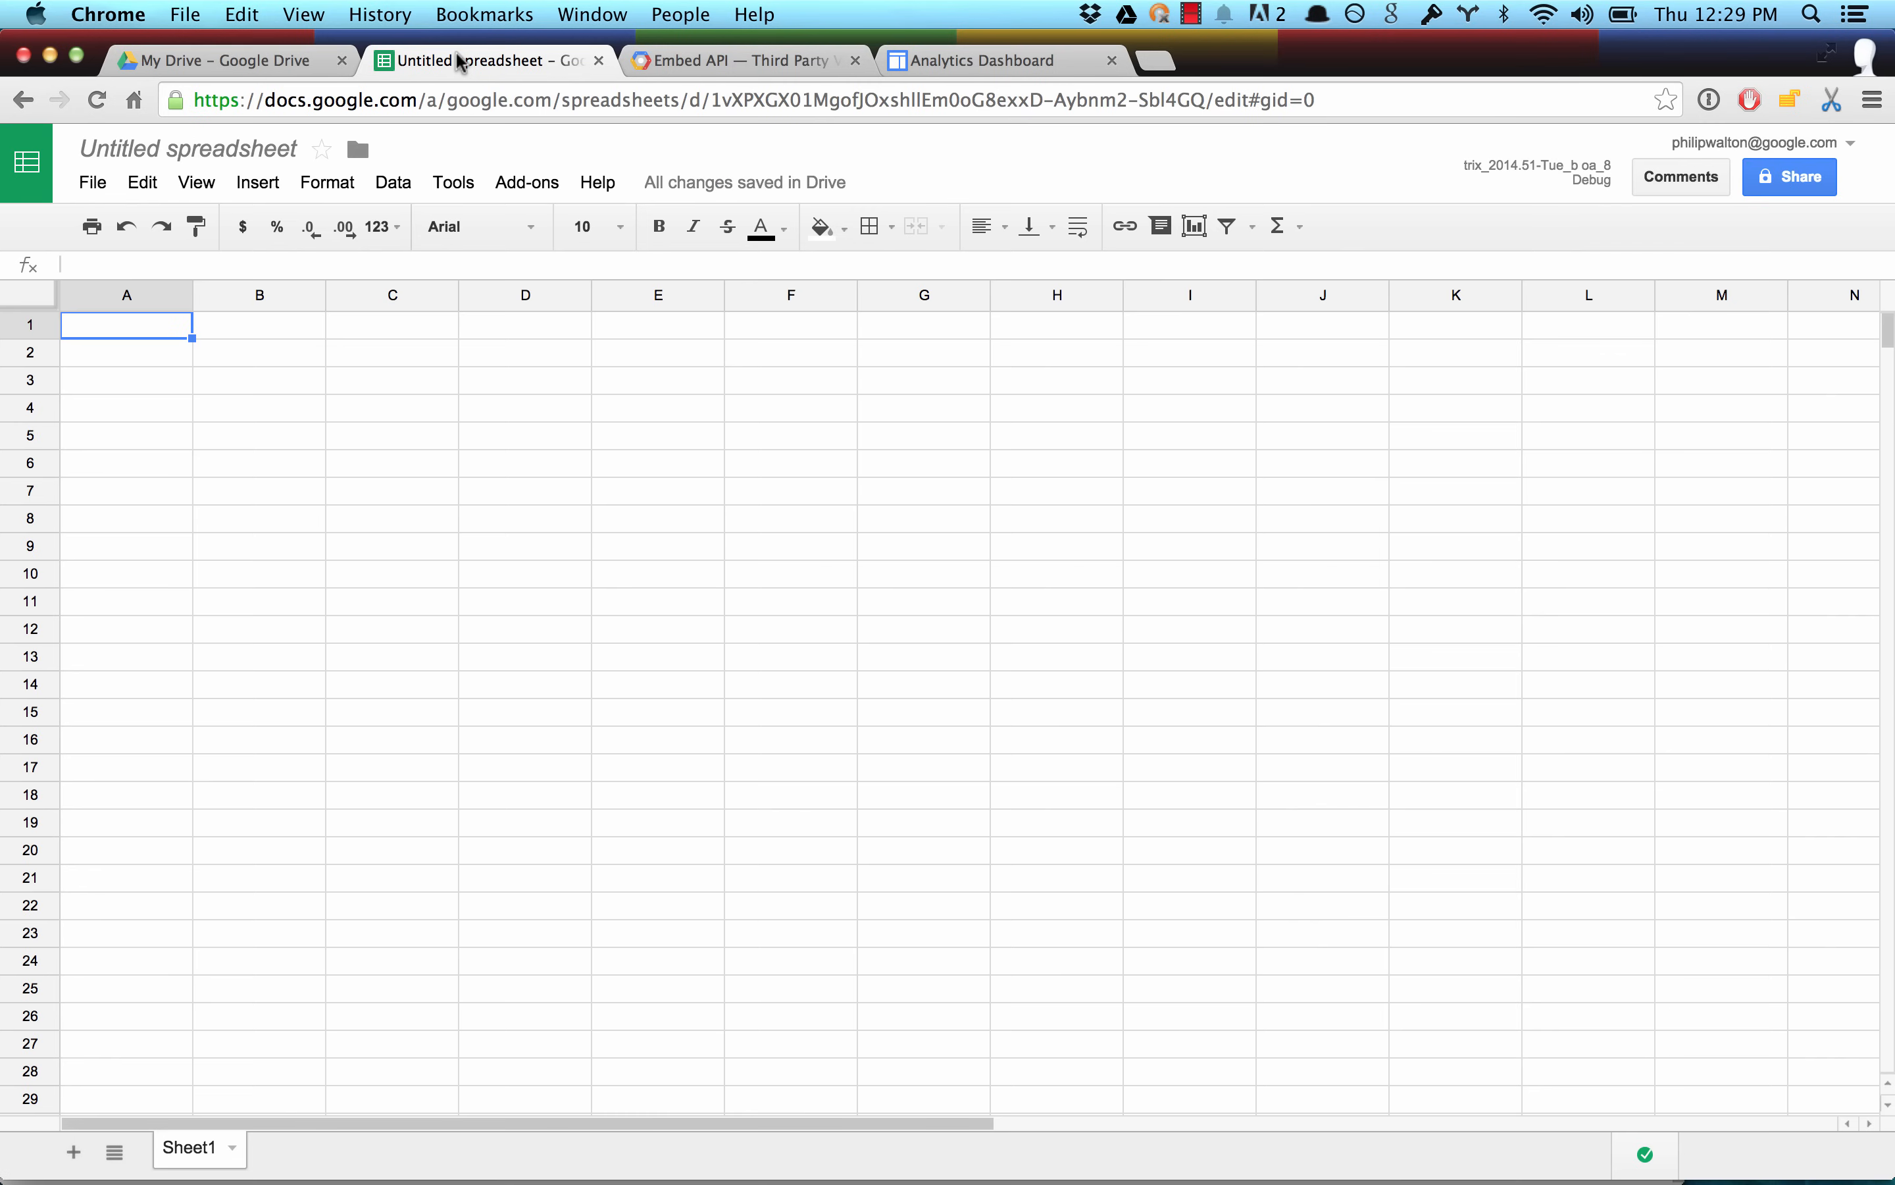
left_click(527, 182)
mouse_move(562, 226)
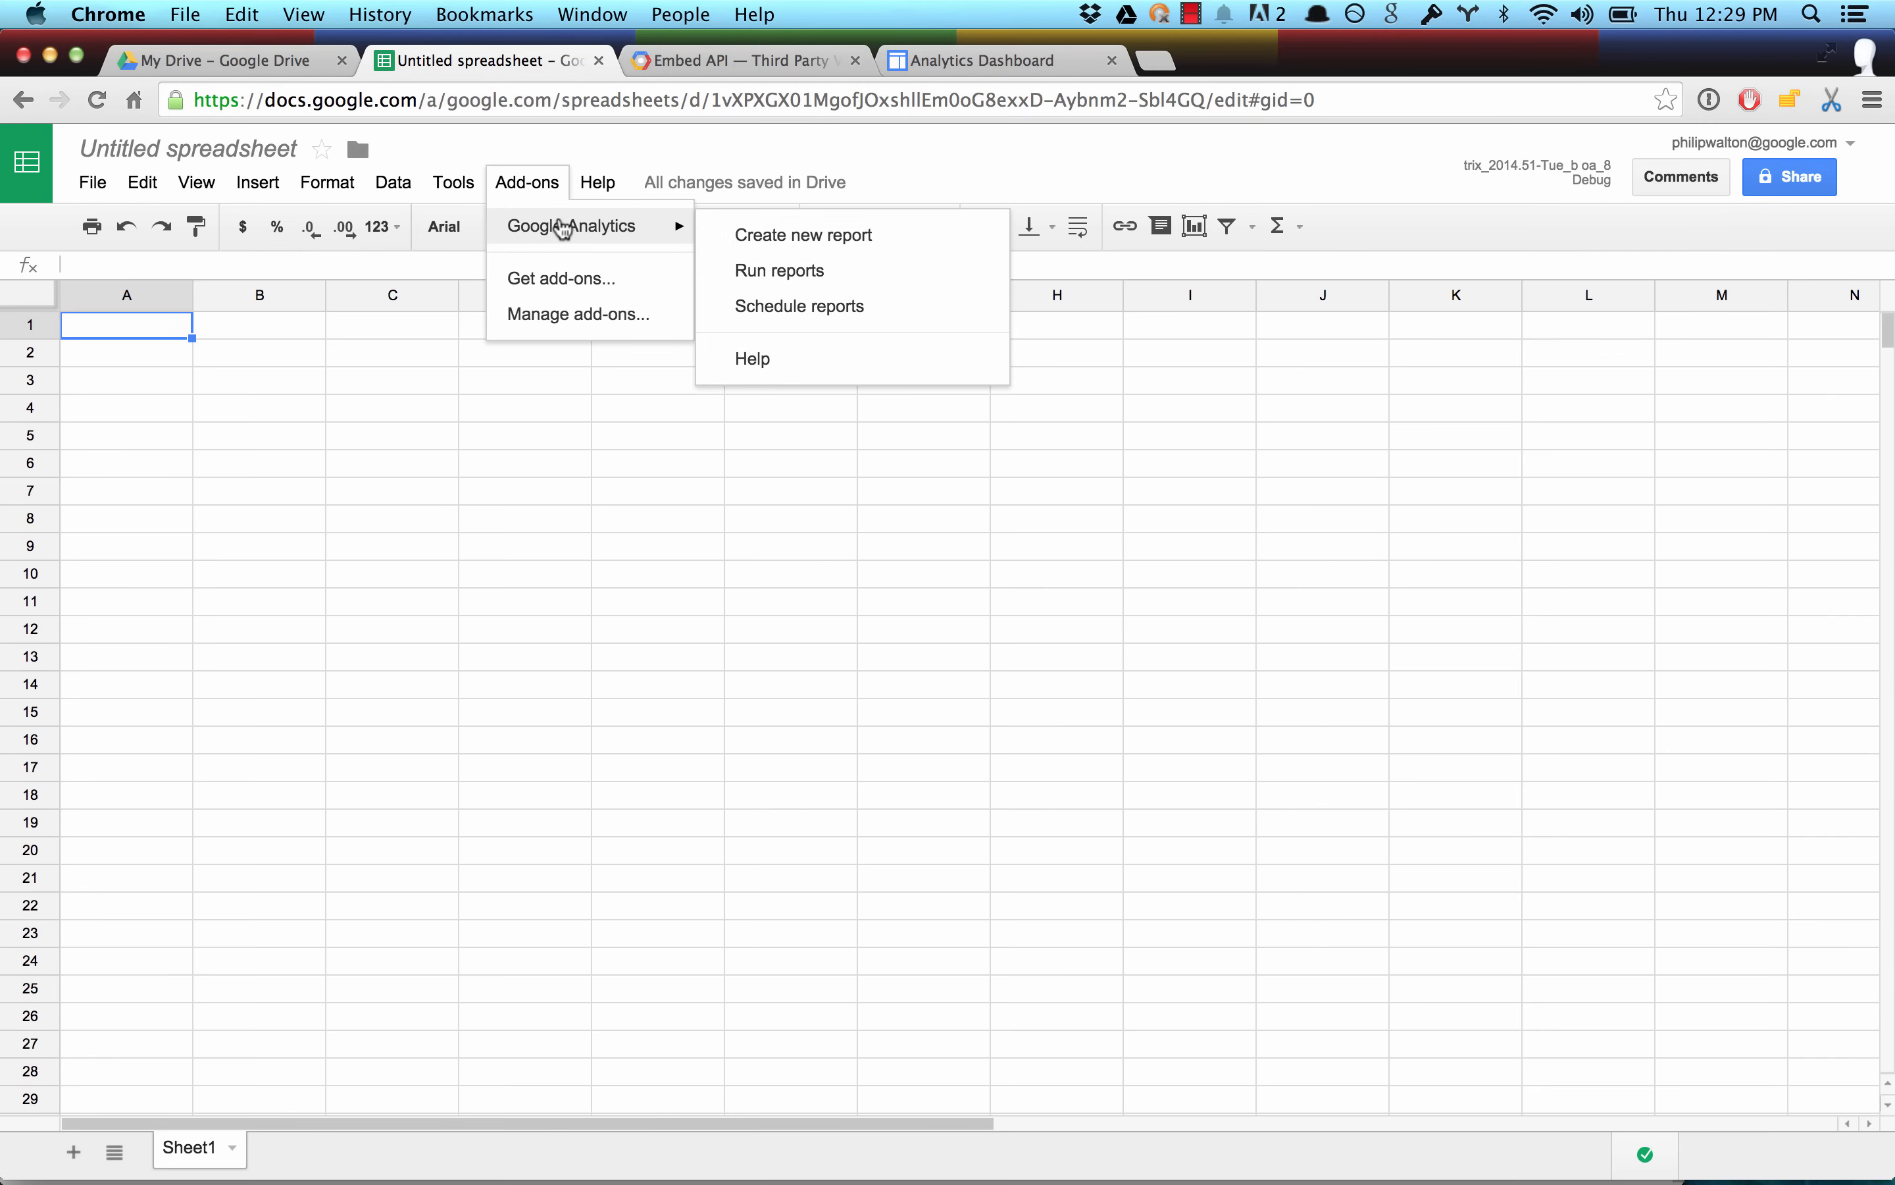
left_click(786, 256)
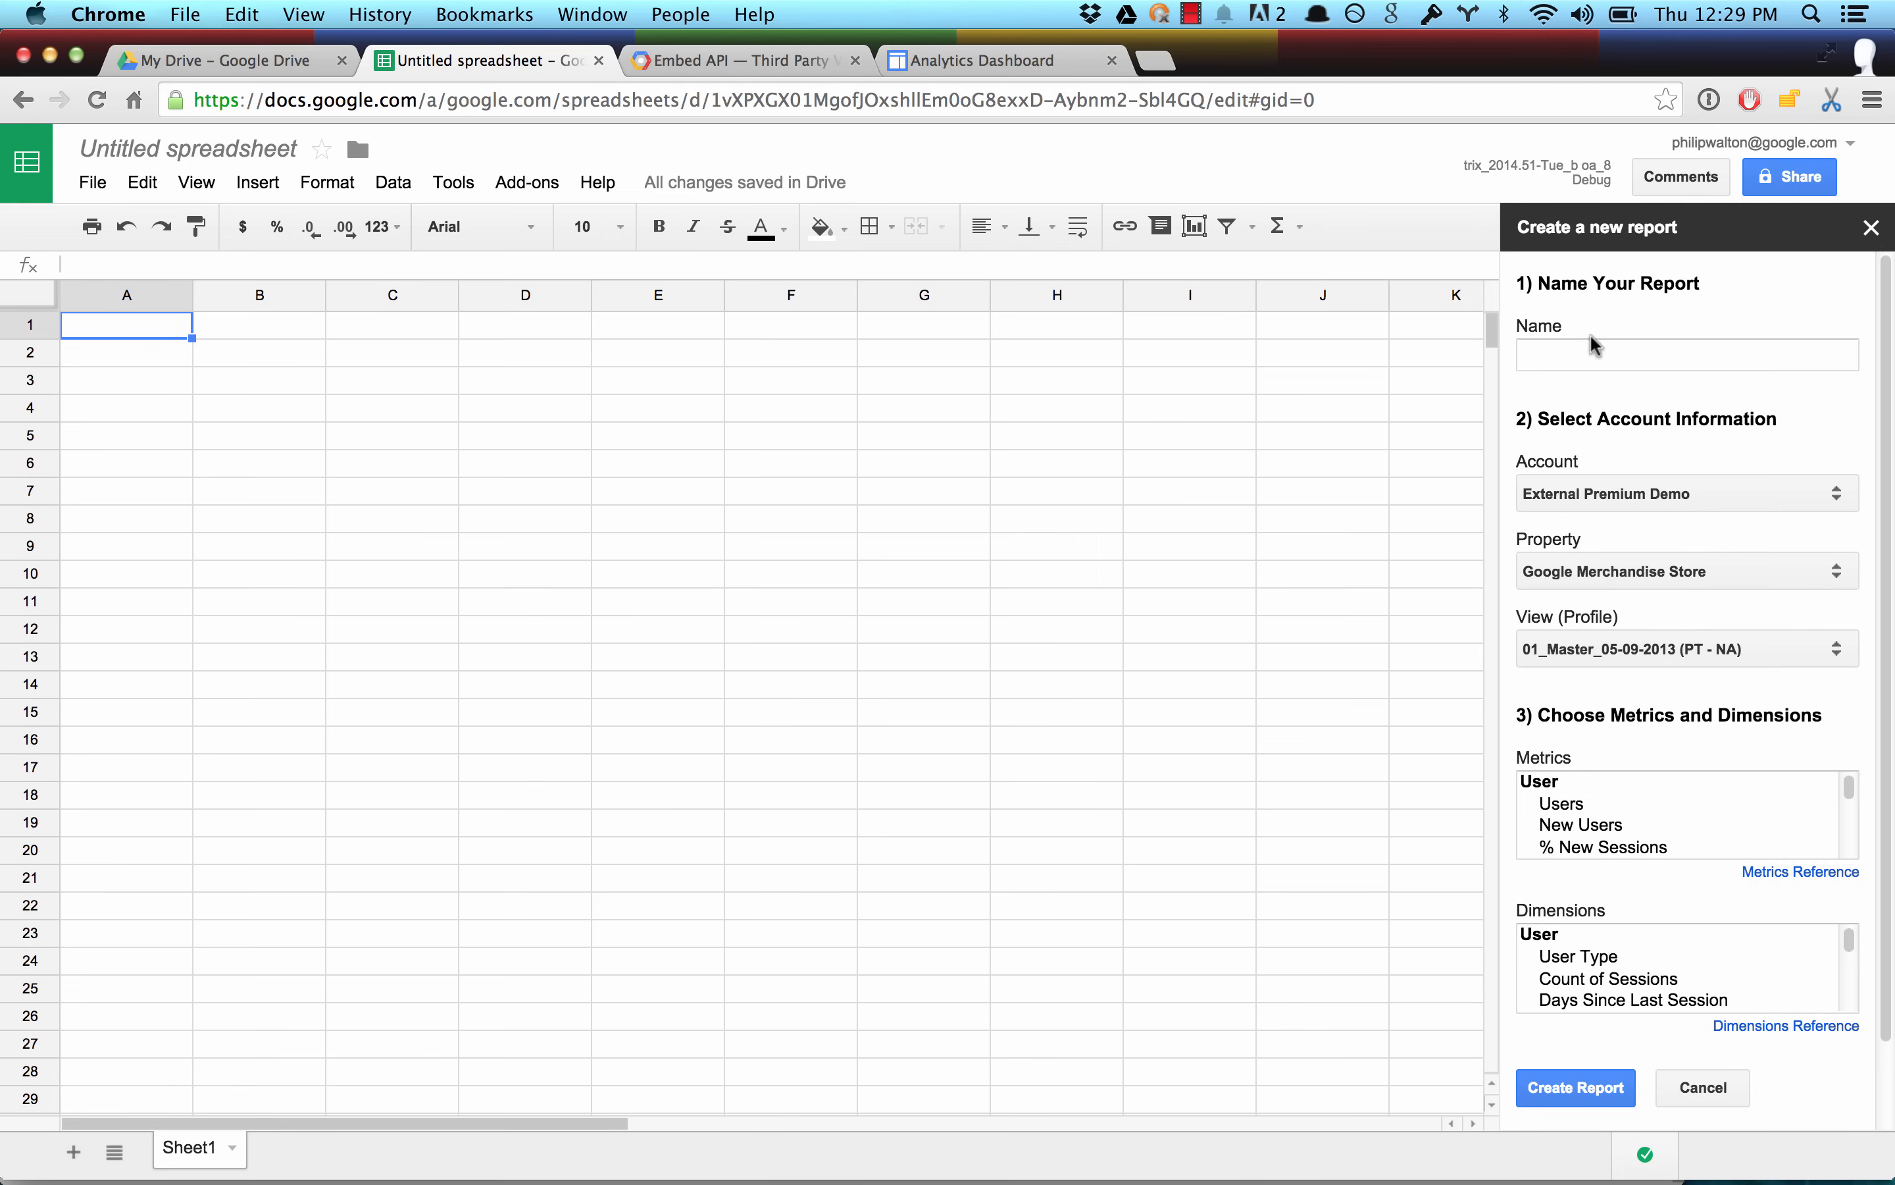
left_click(1595, 353)
type("This Week")
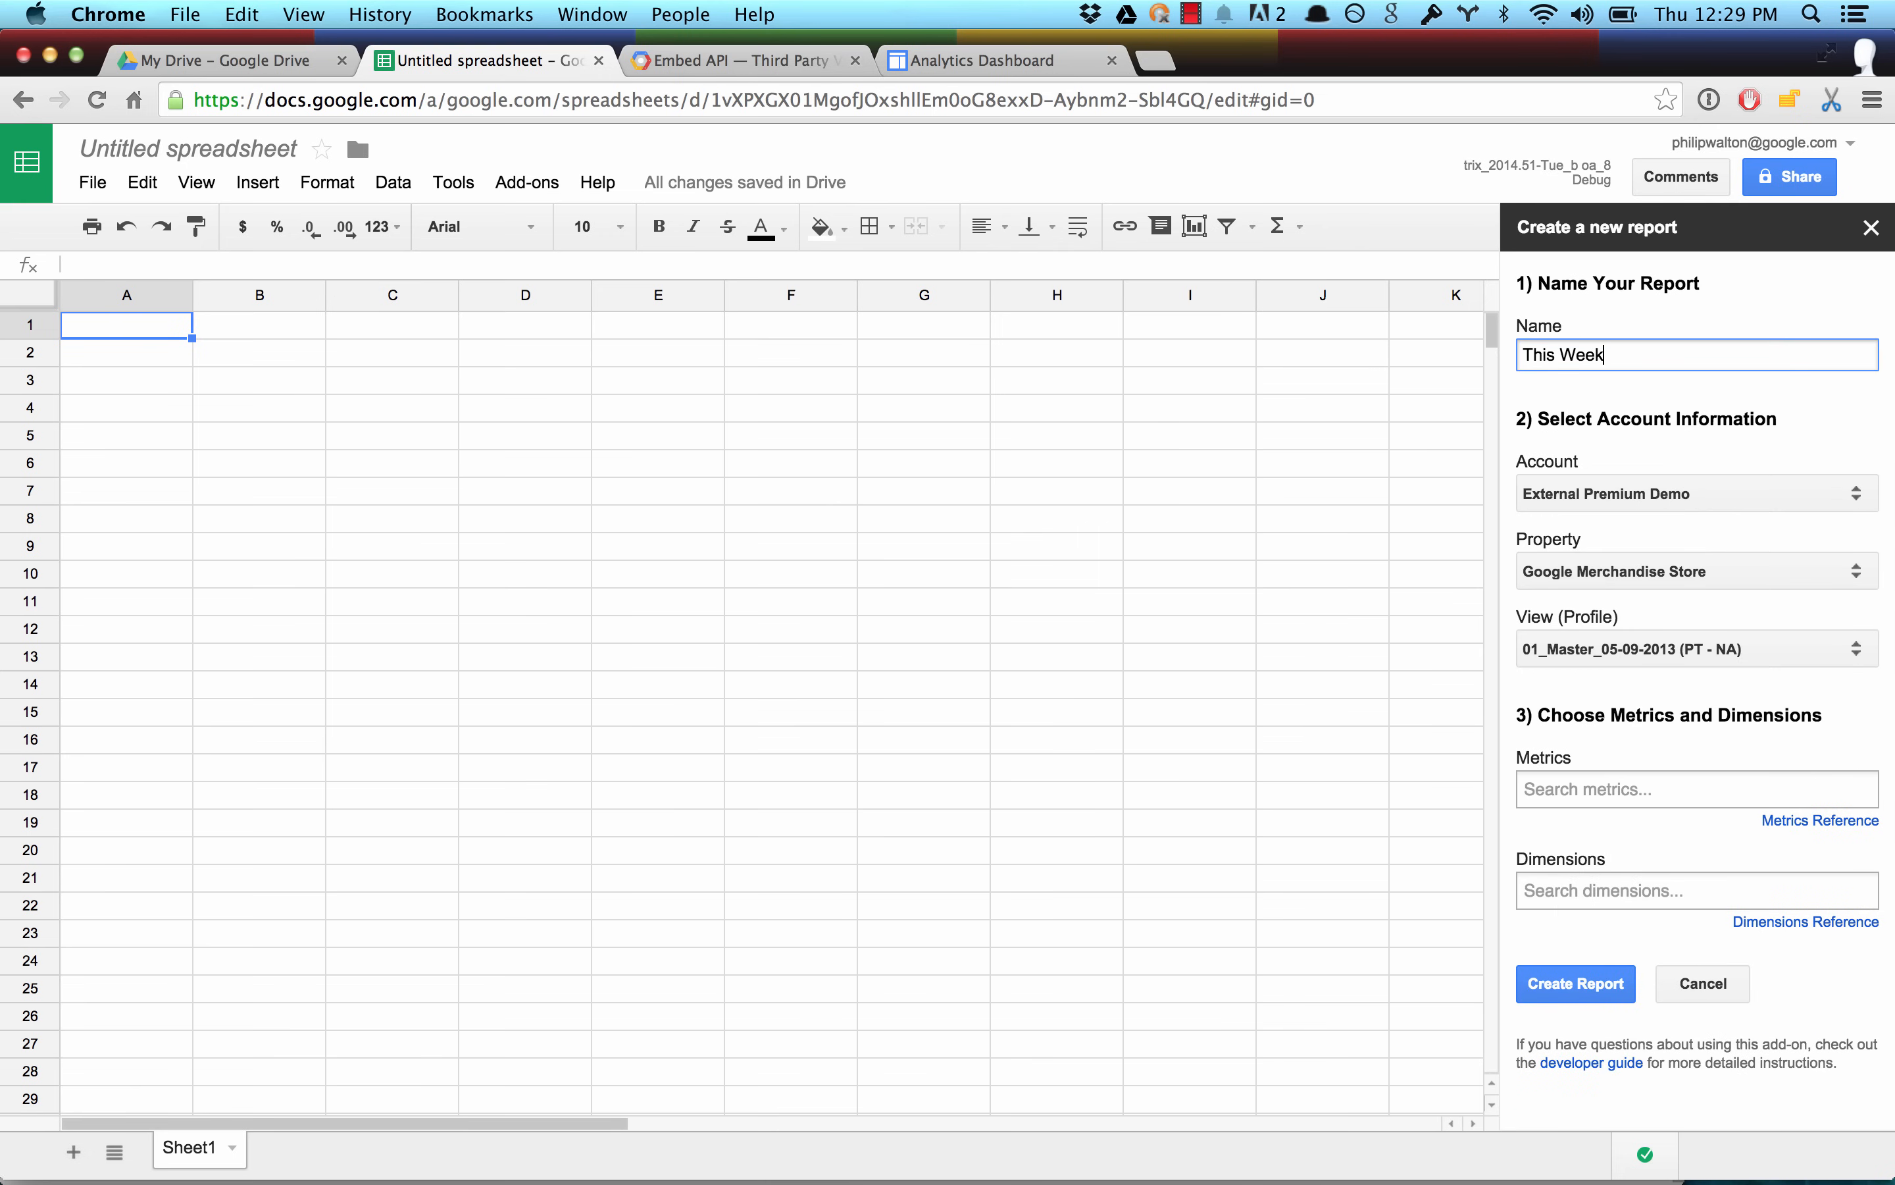
left_click(1610, 494)
left_click(1615, 619)
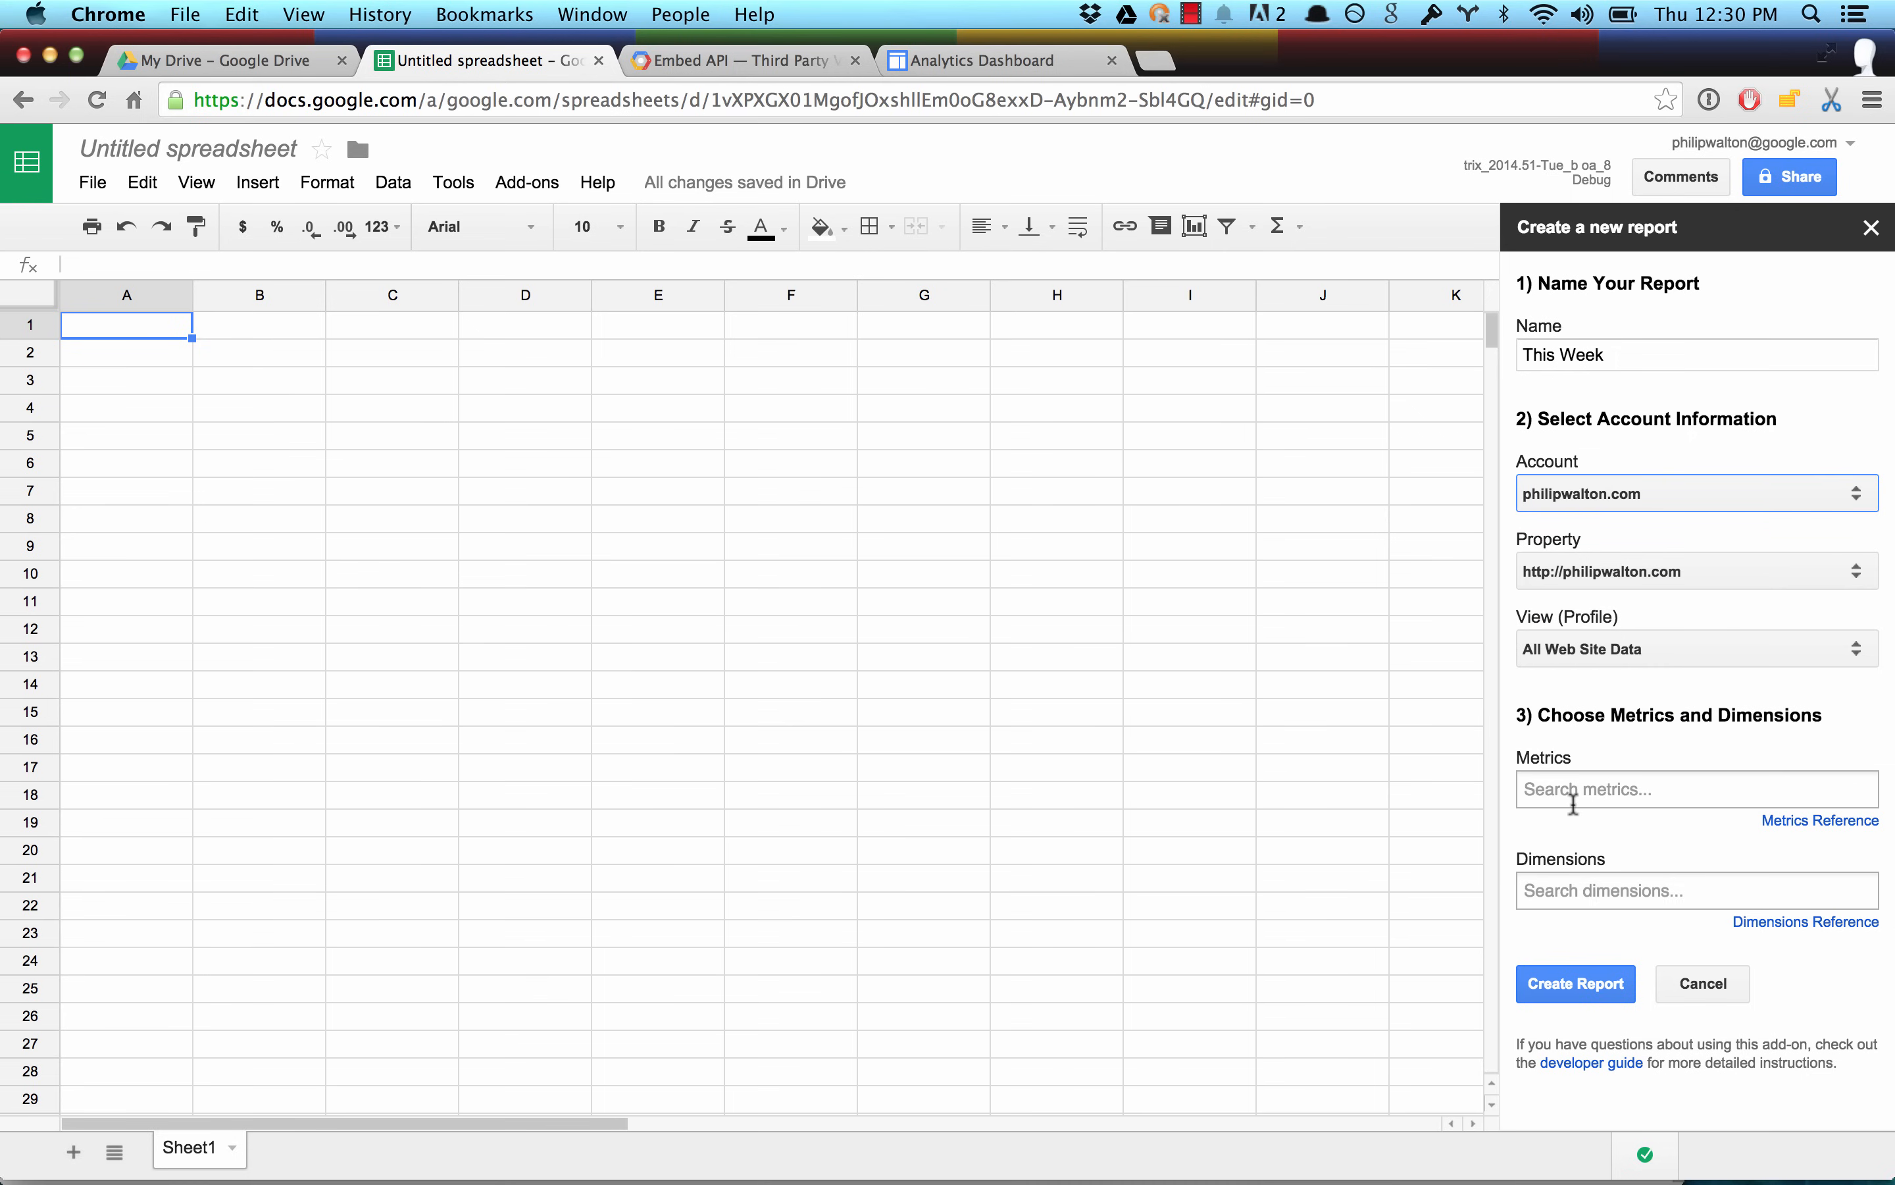
Create the report with Sessions as the metric and Date as the dimension.
left_click(1590, 790)
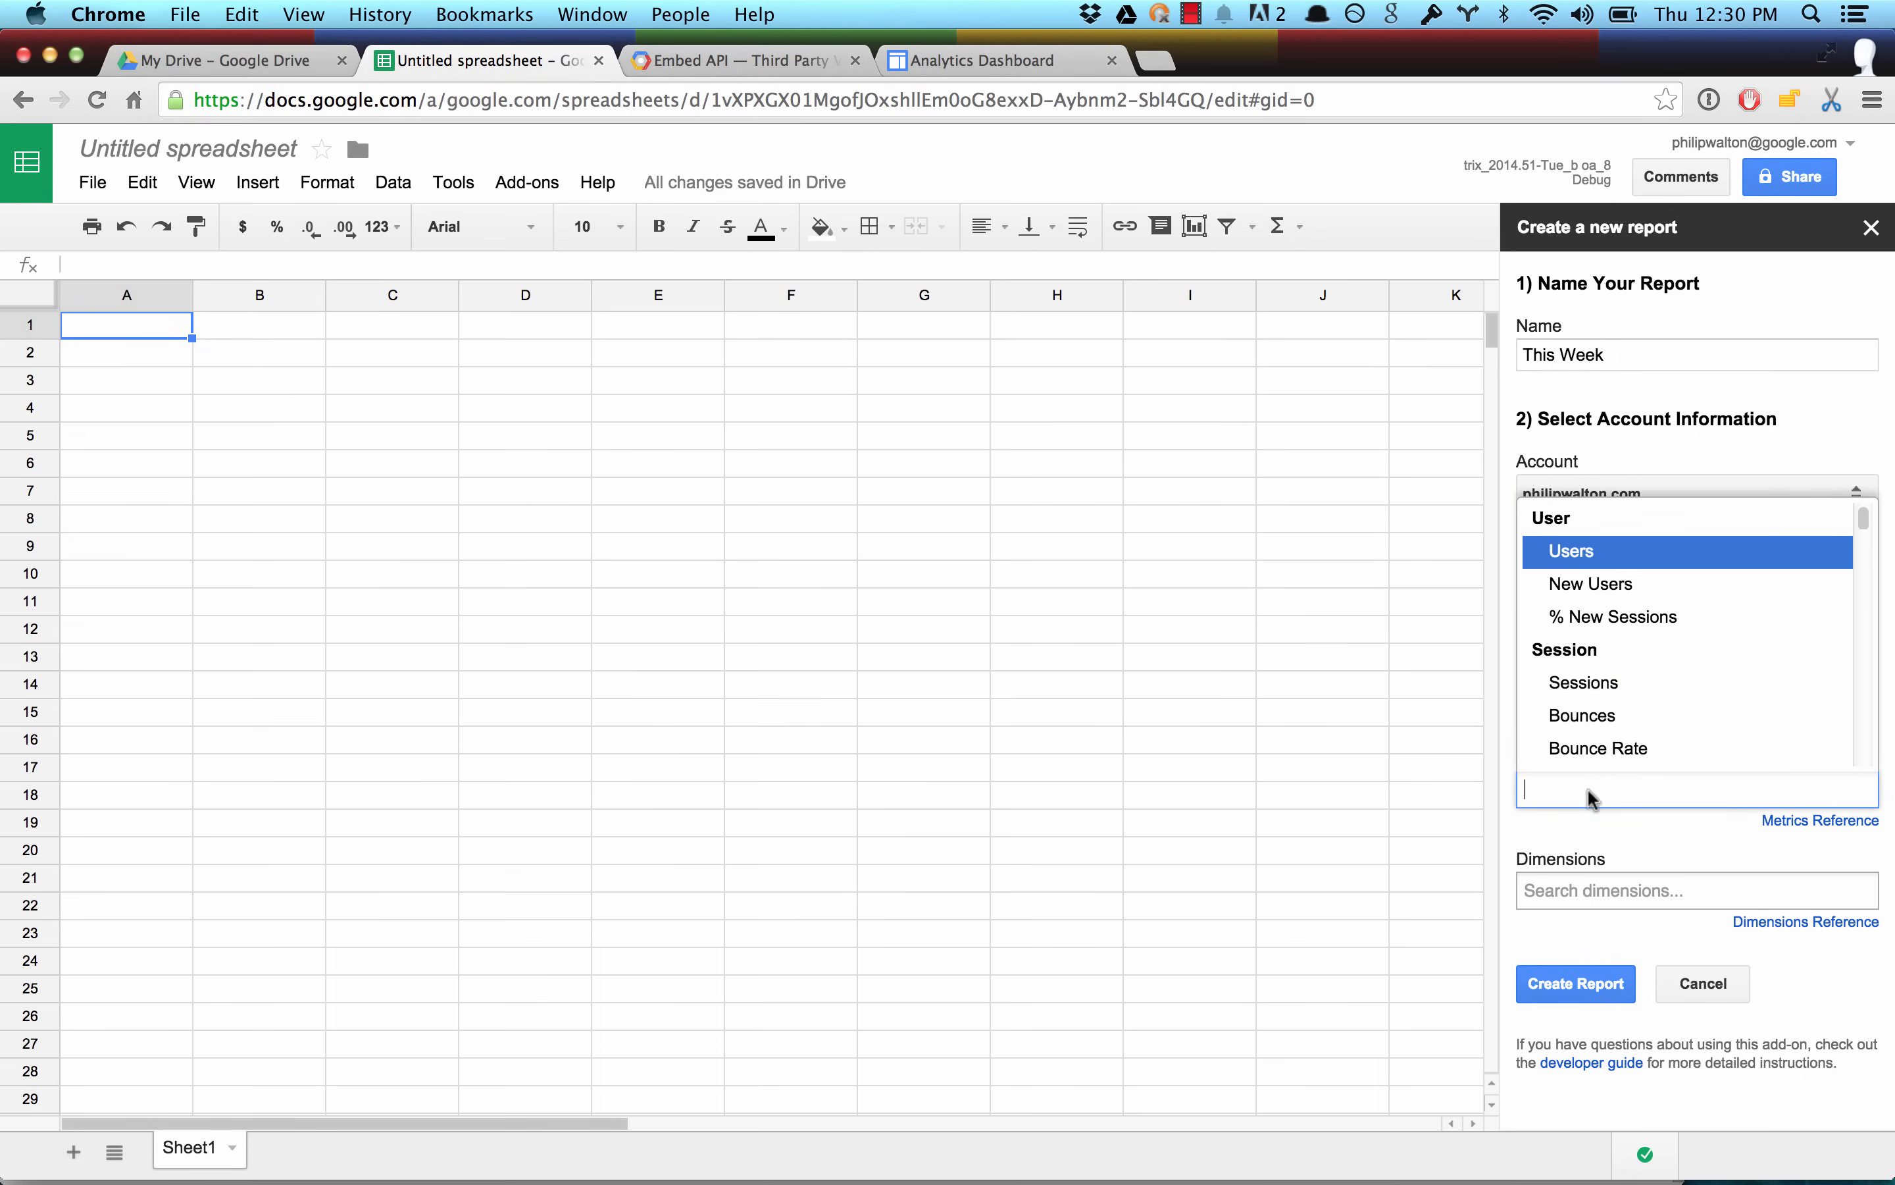
left_click(1597, 680)
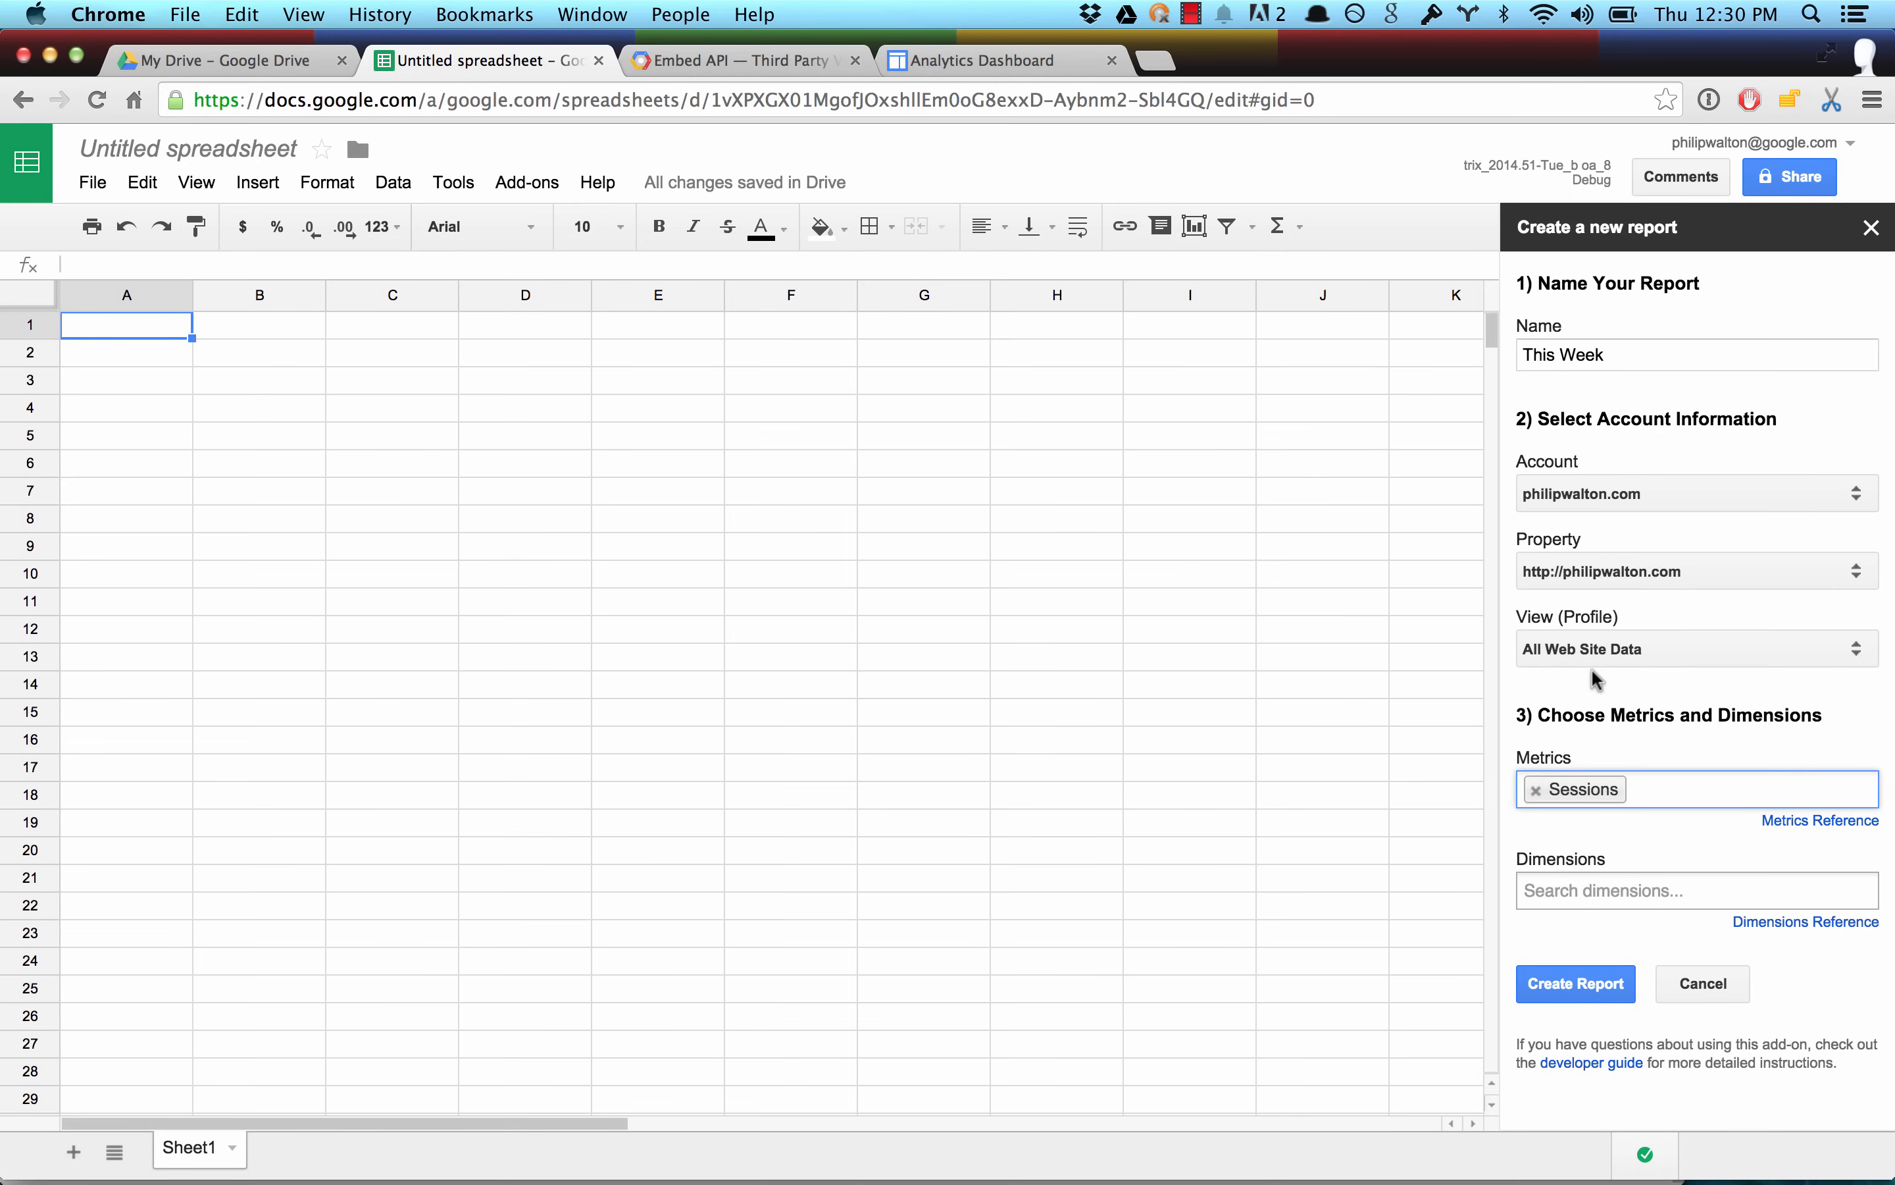
left_click(1556, 890)
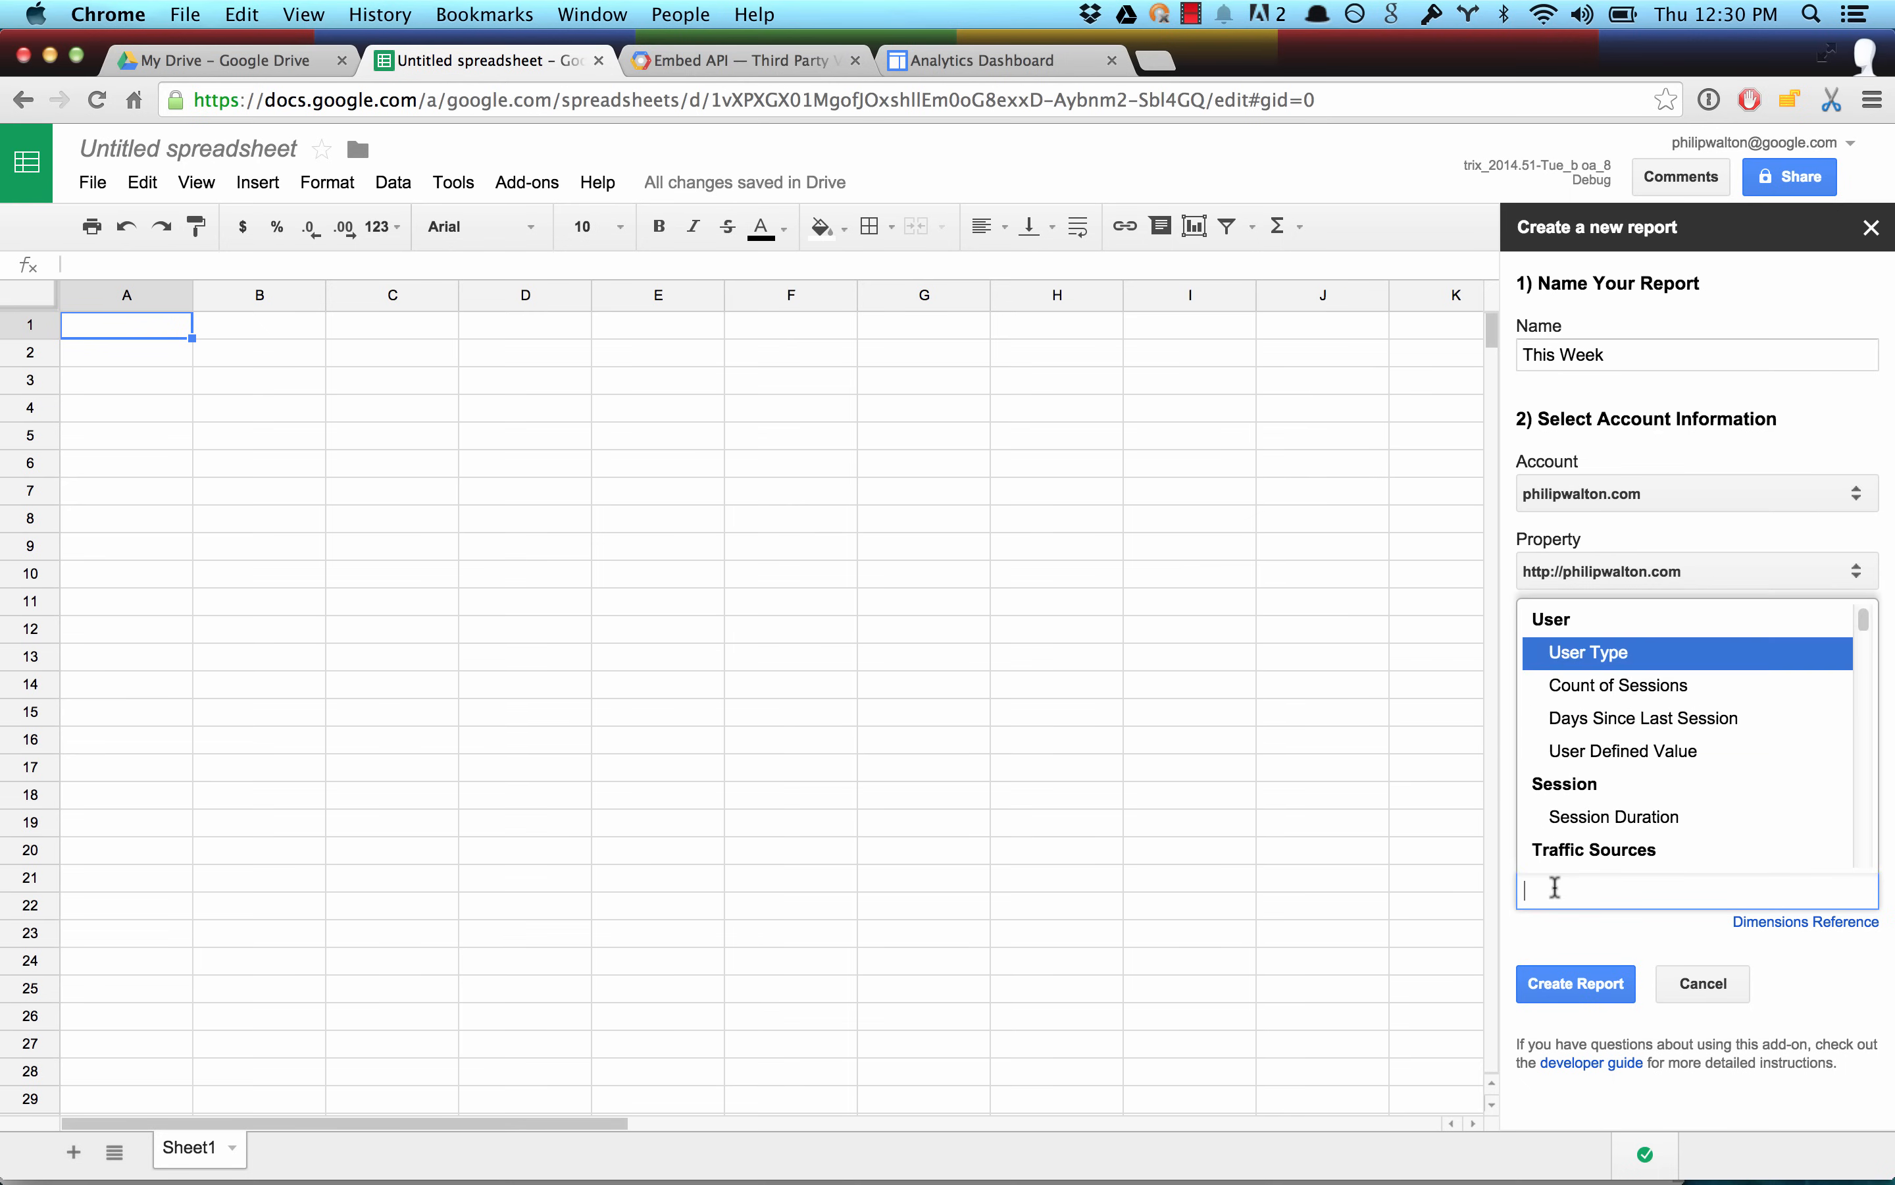
type("date")
left_click(1566, 848)
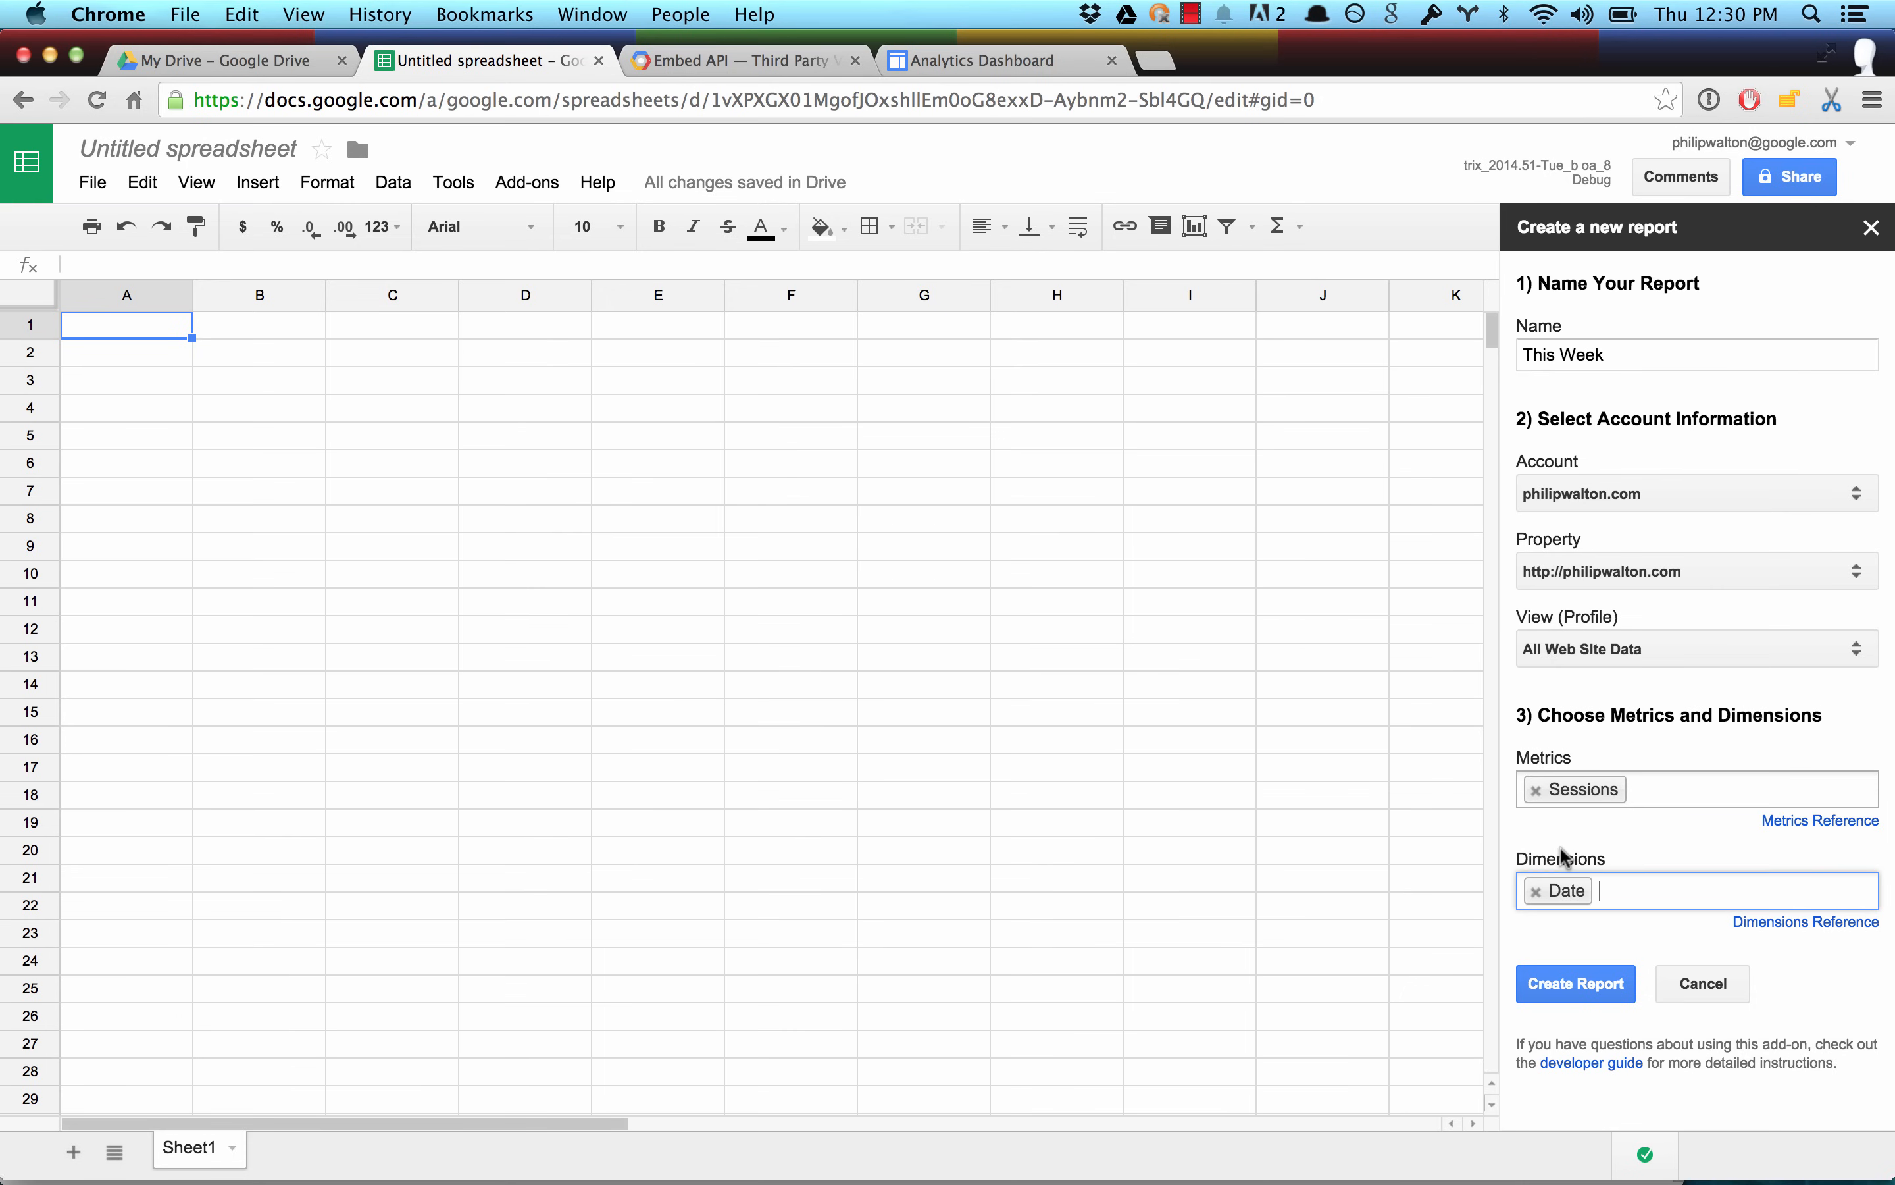
left_click(1571, 986)
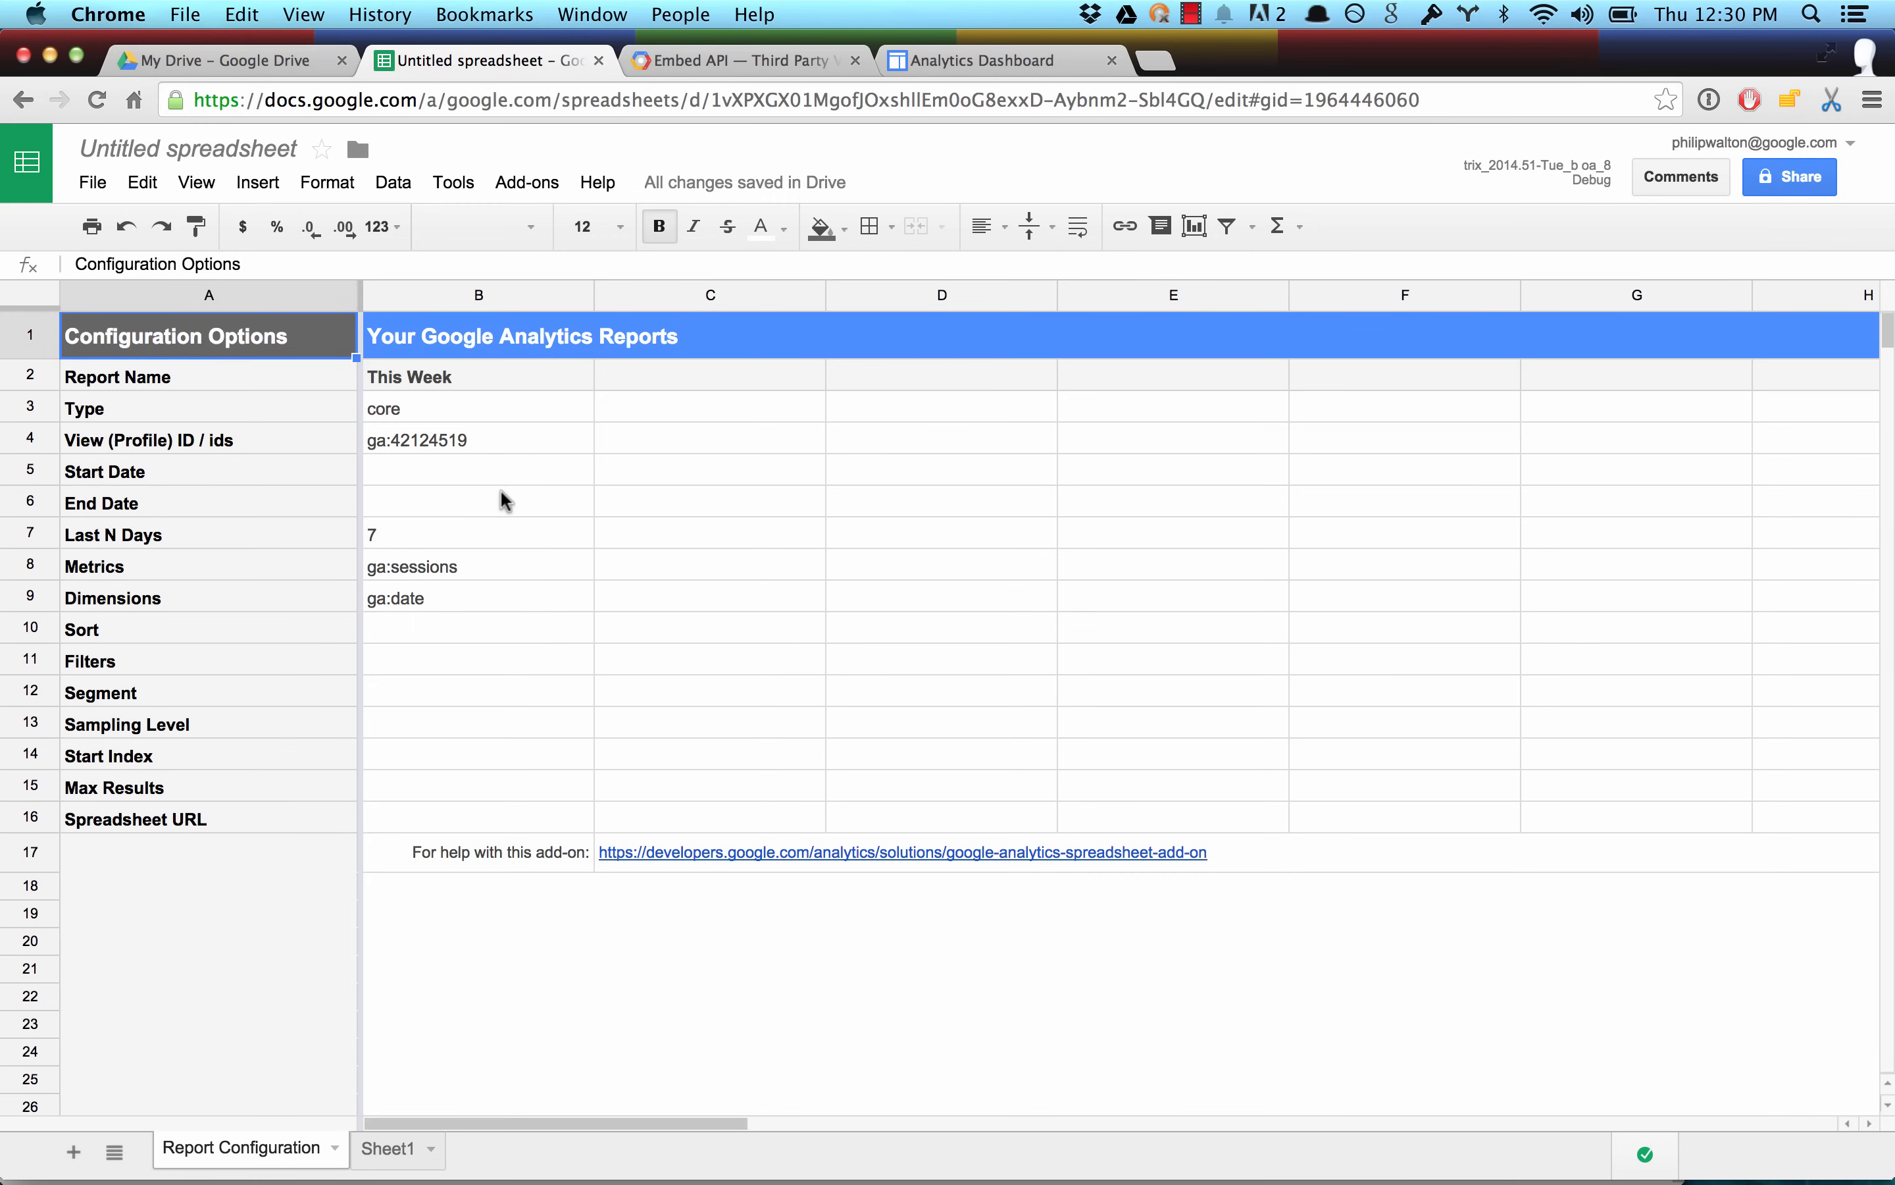
Clear the Last N Days value of the This Week report in the report configuration.
double_click(401, 535)
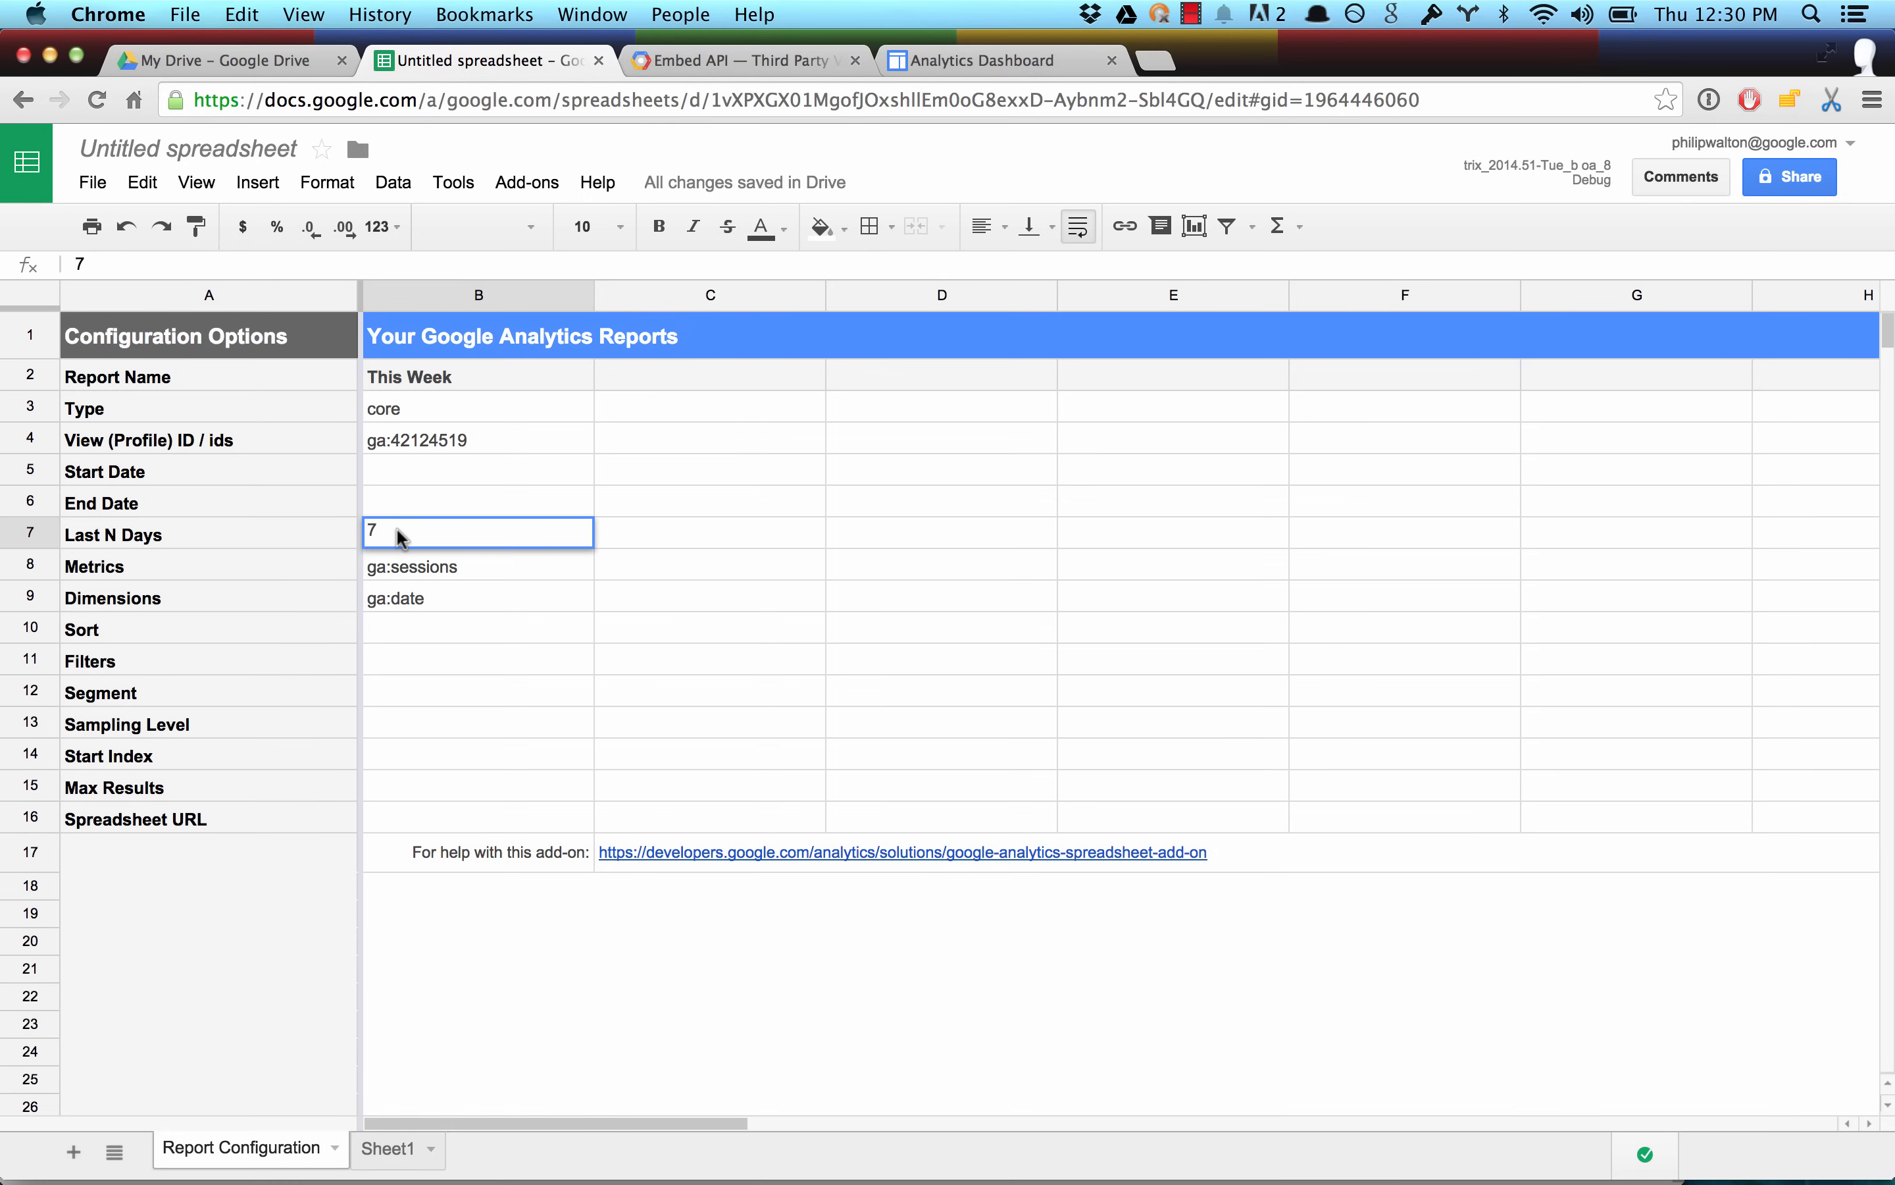
key("BackSpace")
left_click(397, 464)
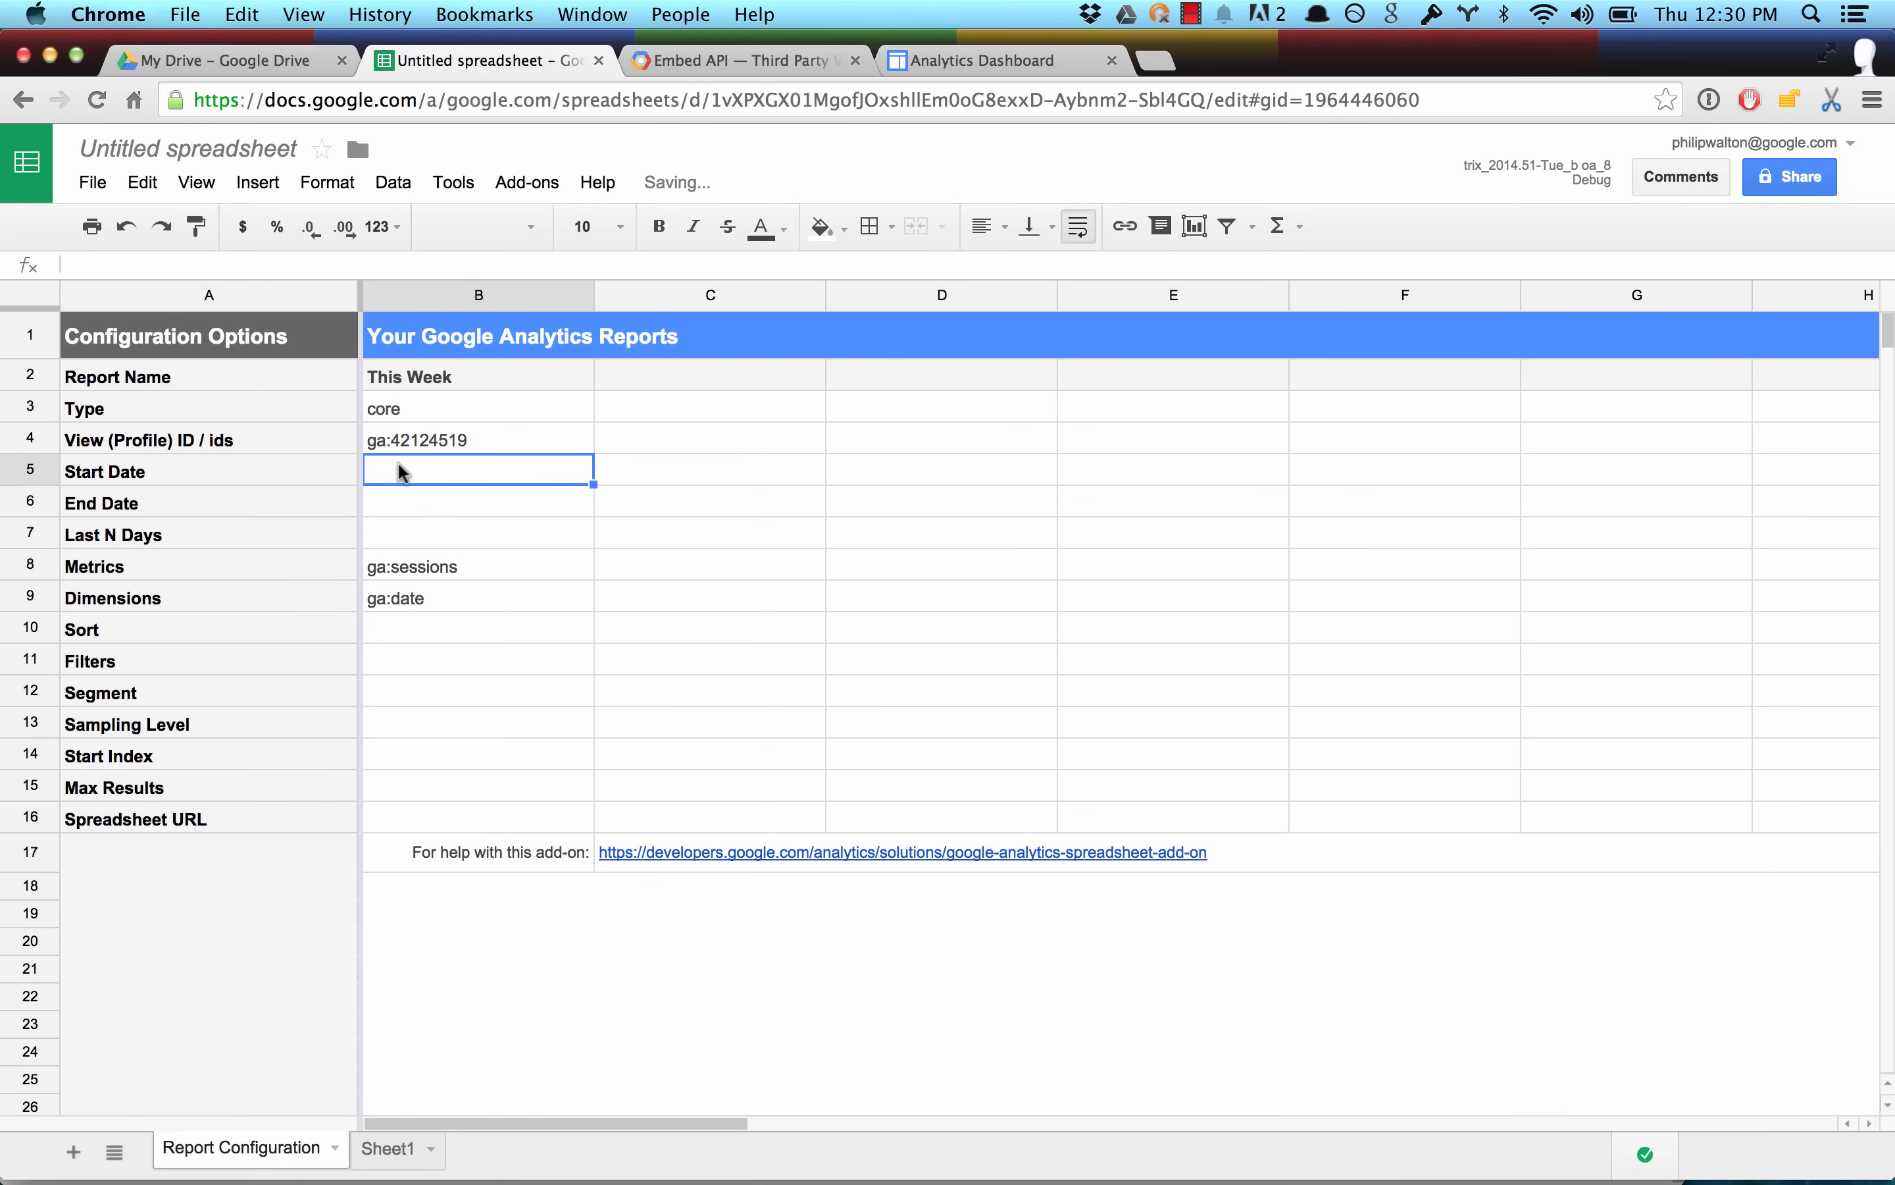
Check the demo's This Week vs Last Week chart, and set the This Week report's End Date to =today().
left_click(709, 63)
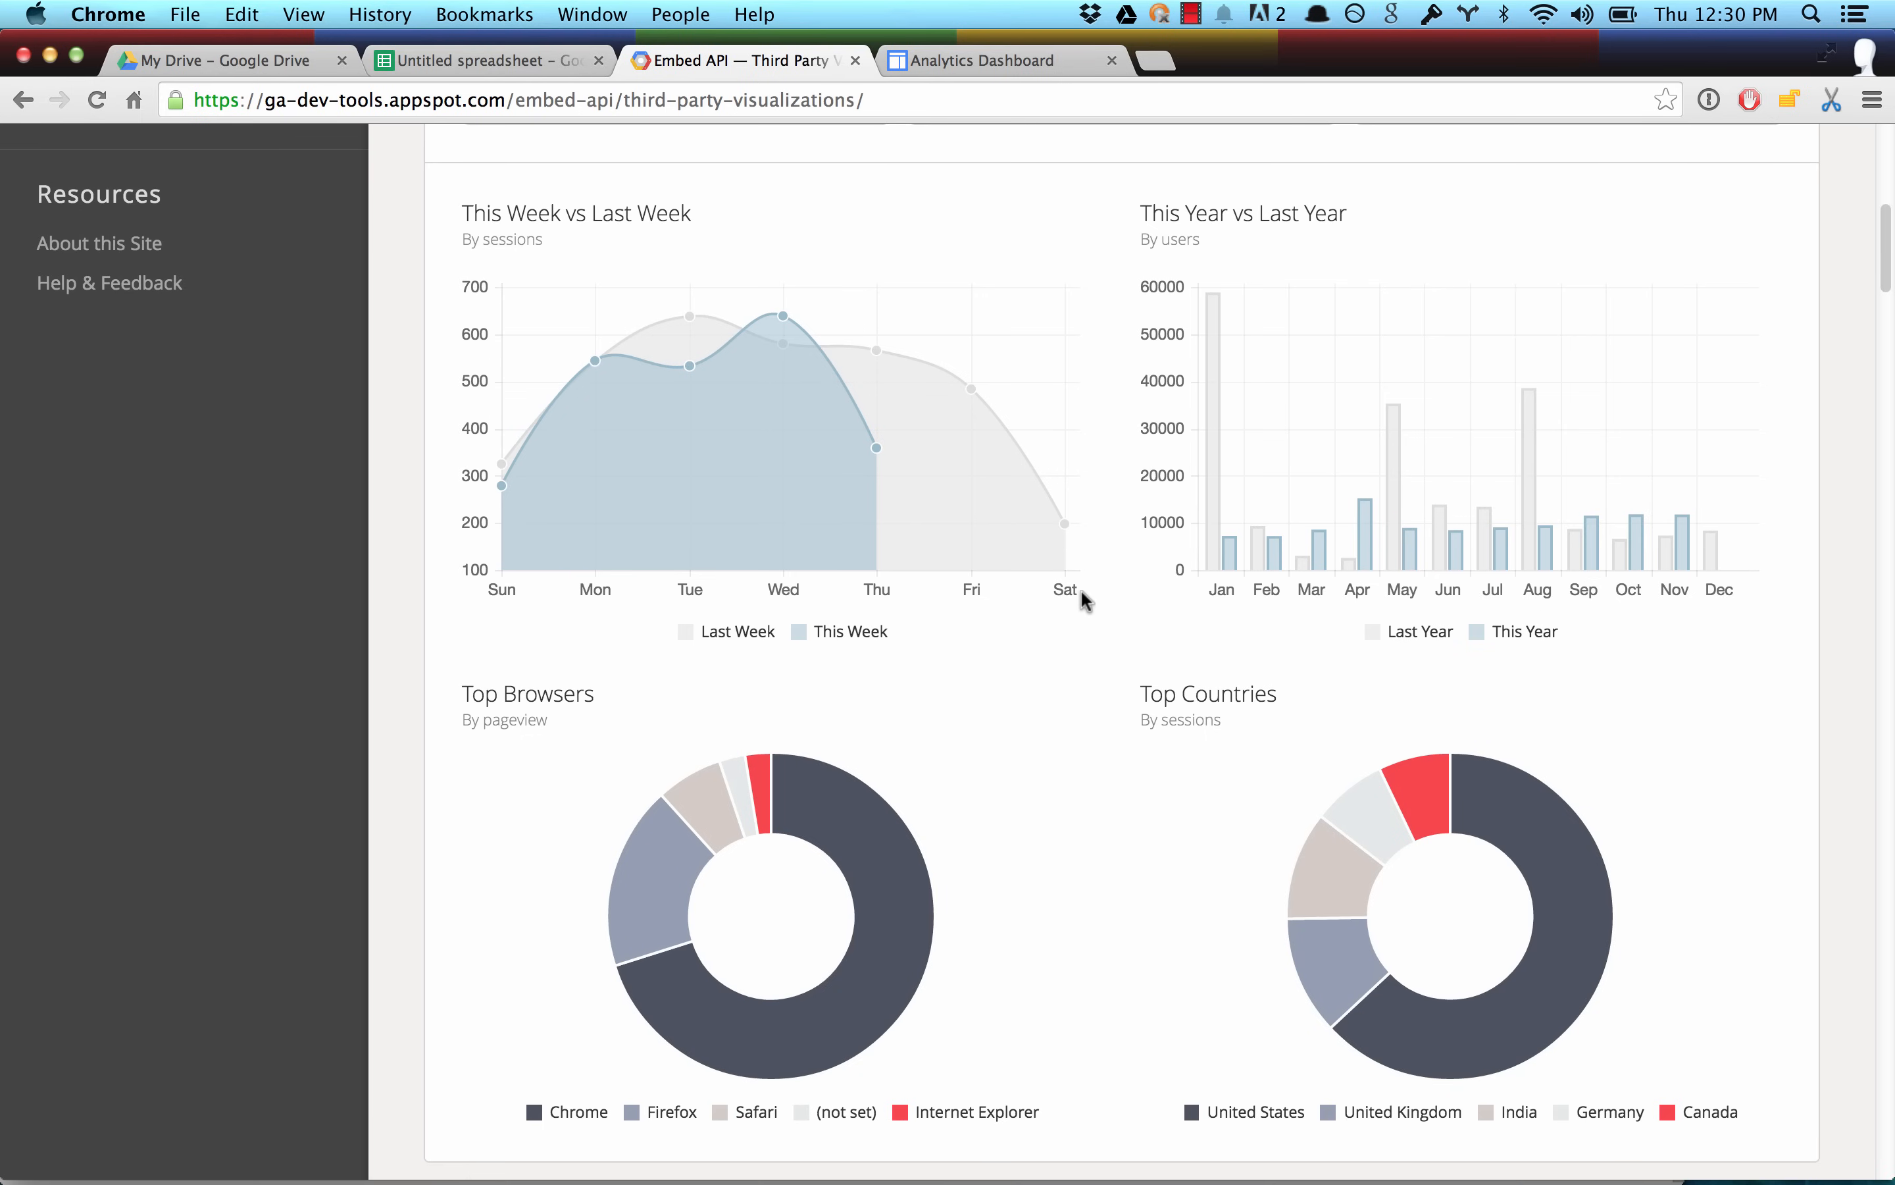
mouse_move(1068, 589)
mouse_move(865, 455)
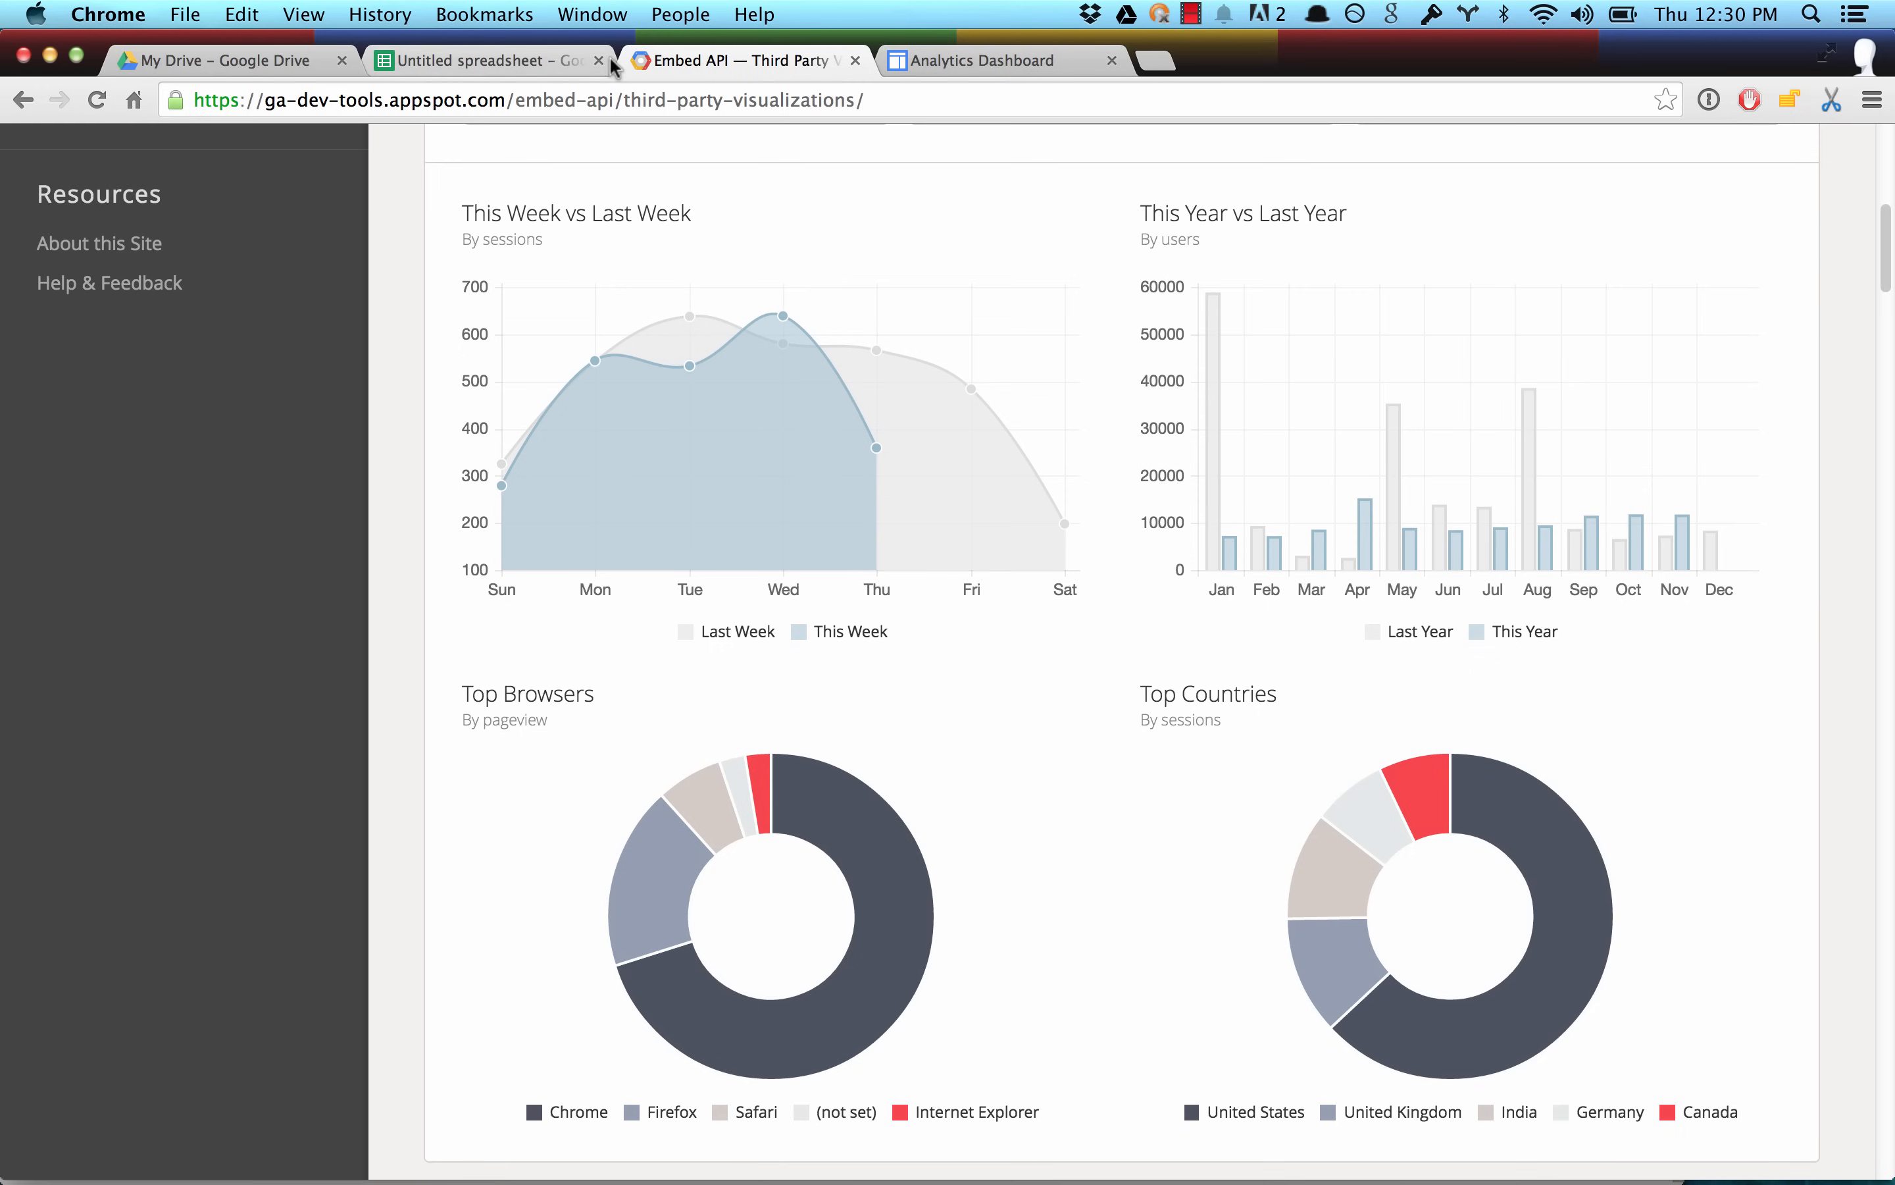
left_click(495, 59)
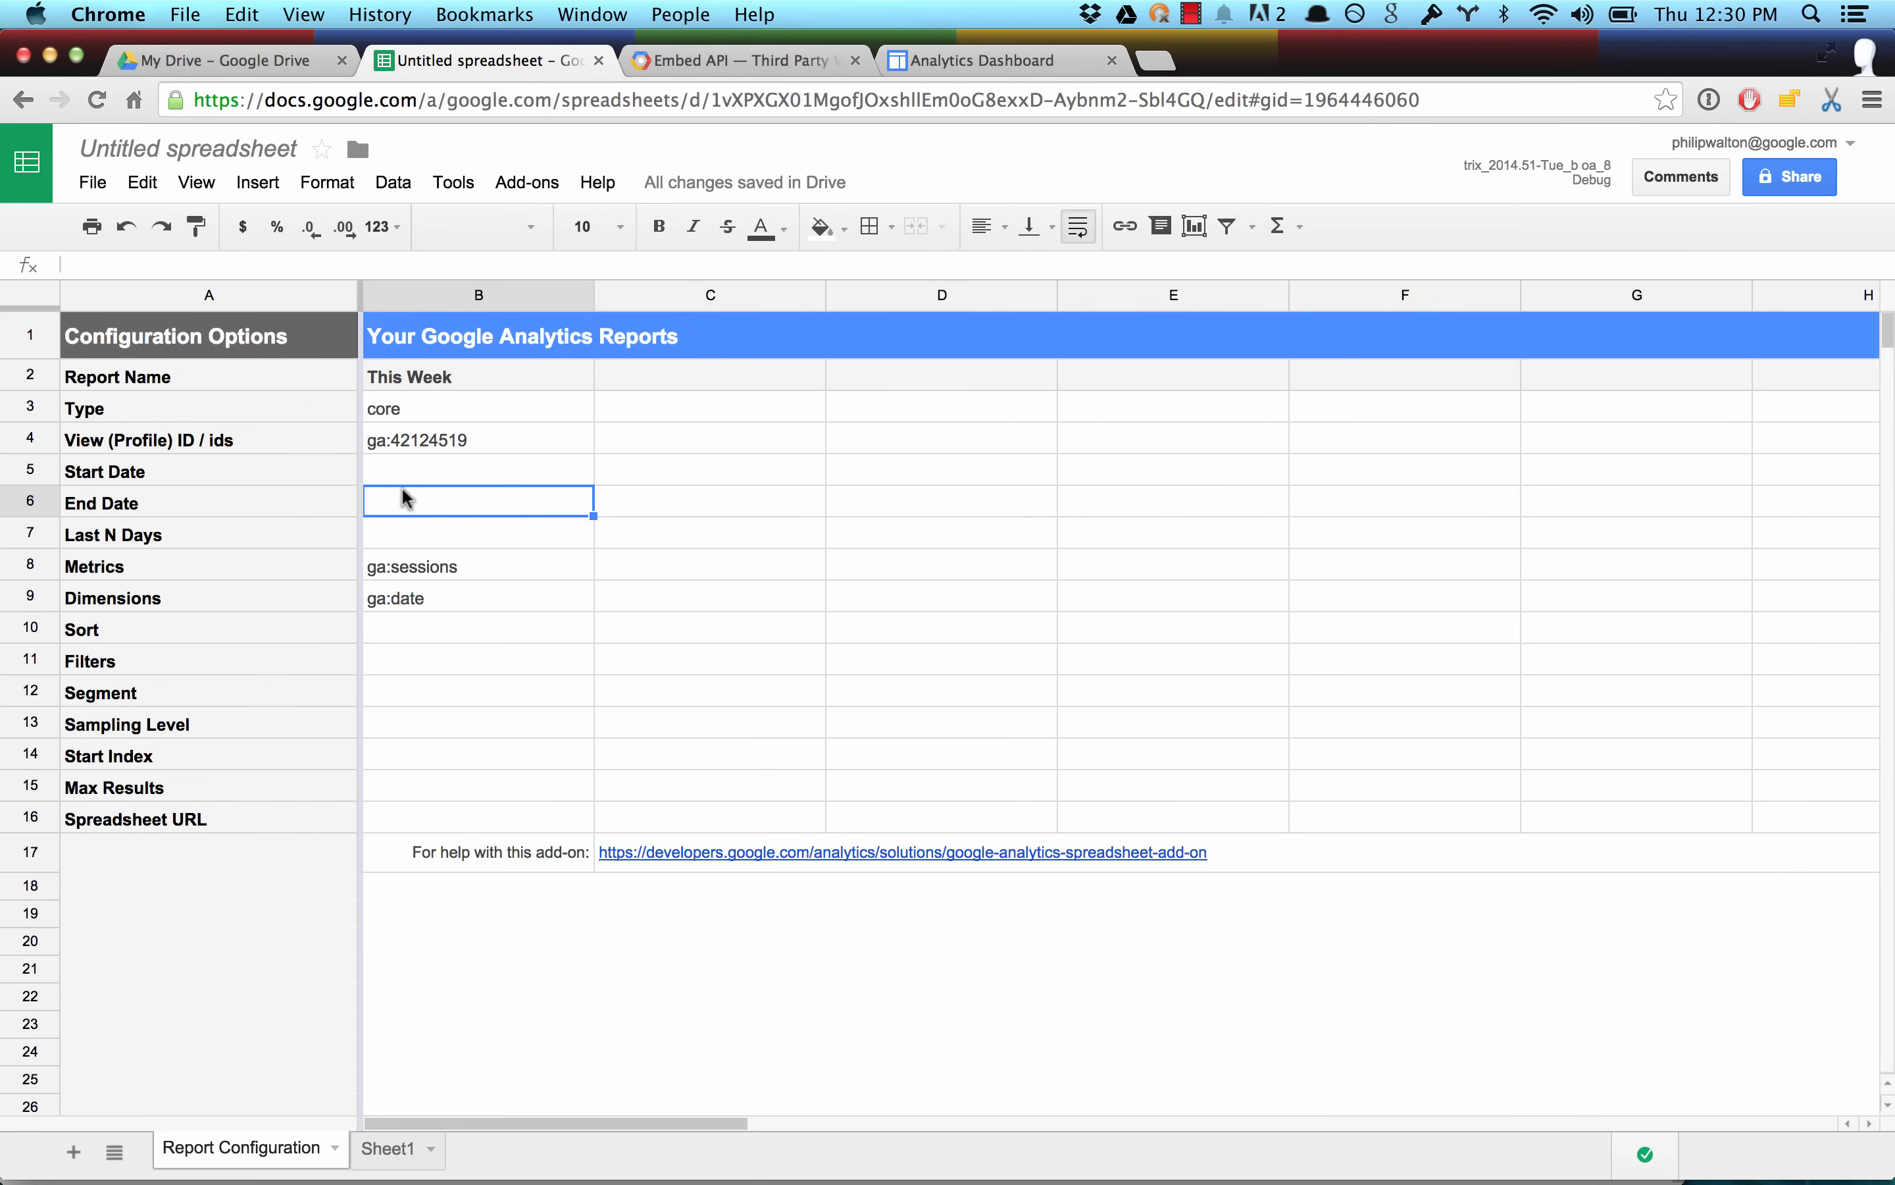
type("=today()")
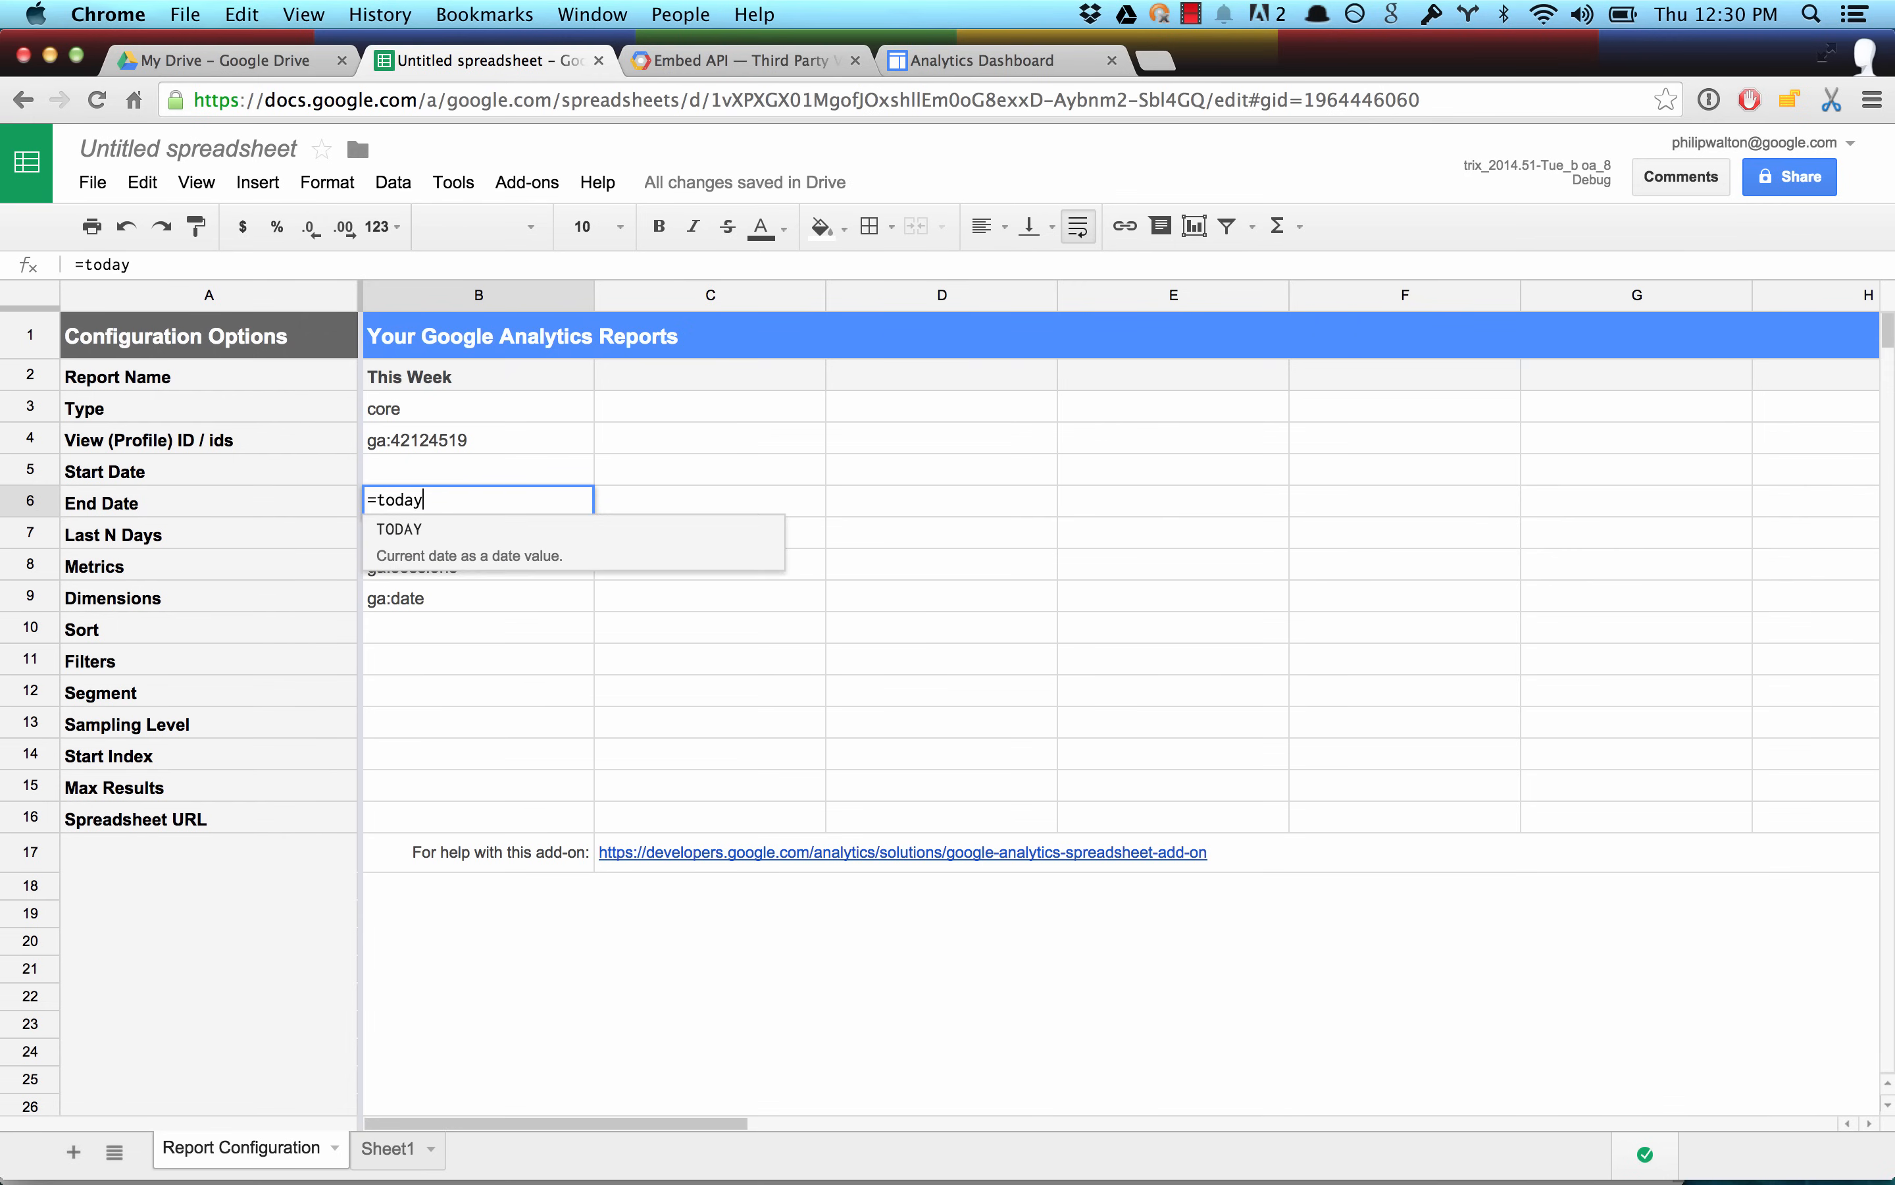
key("Return")
Enter the formula =weekday(today()) as the Start Date of the This Week report.
key("Up")
key("Up")
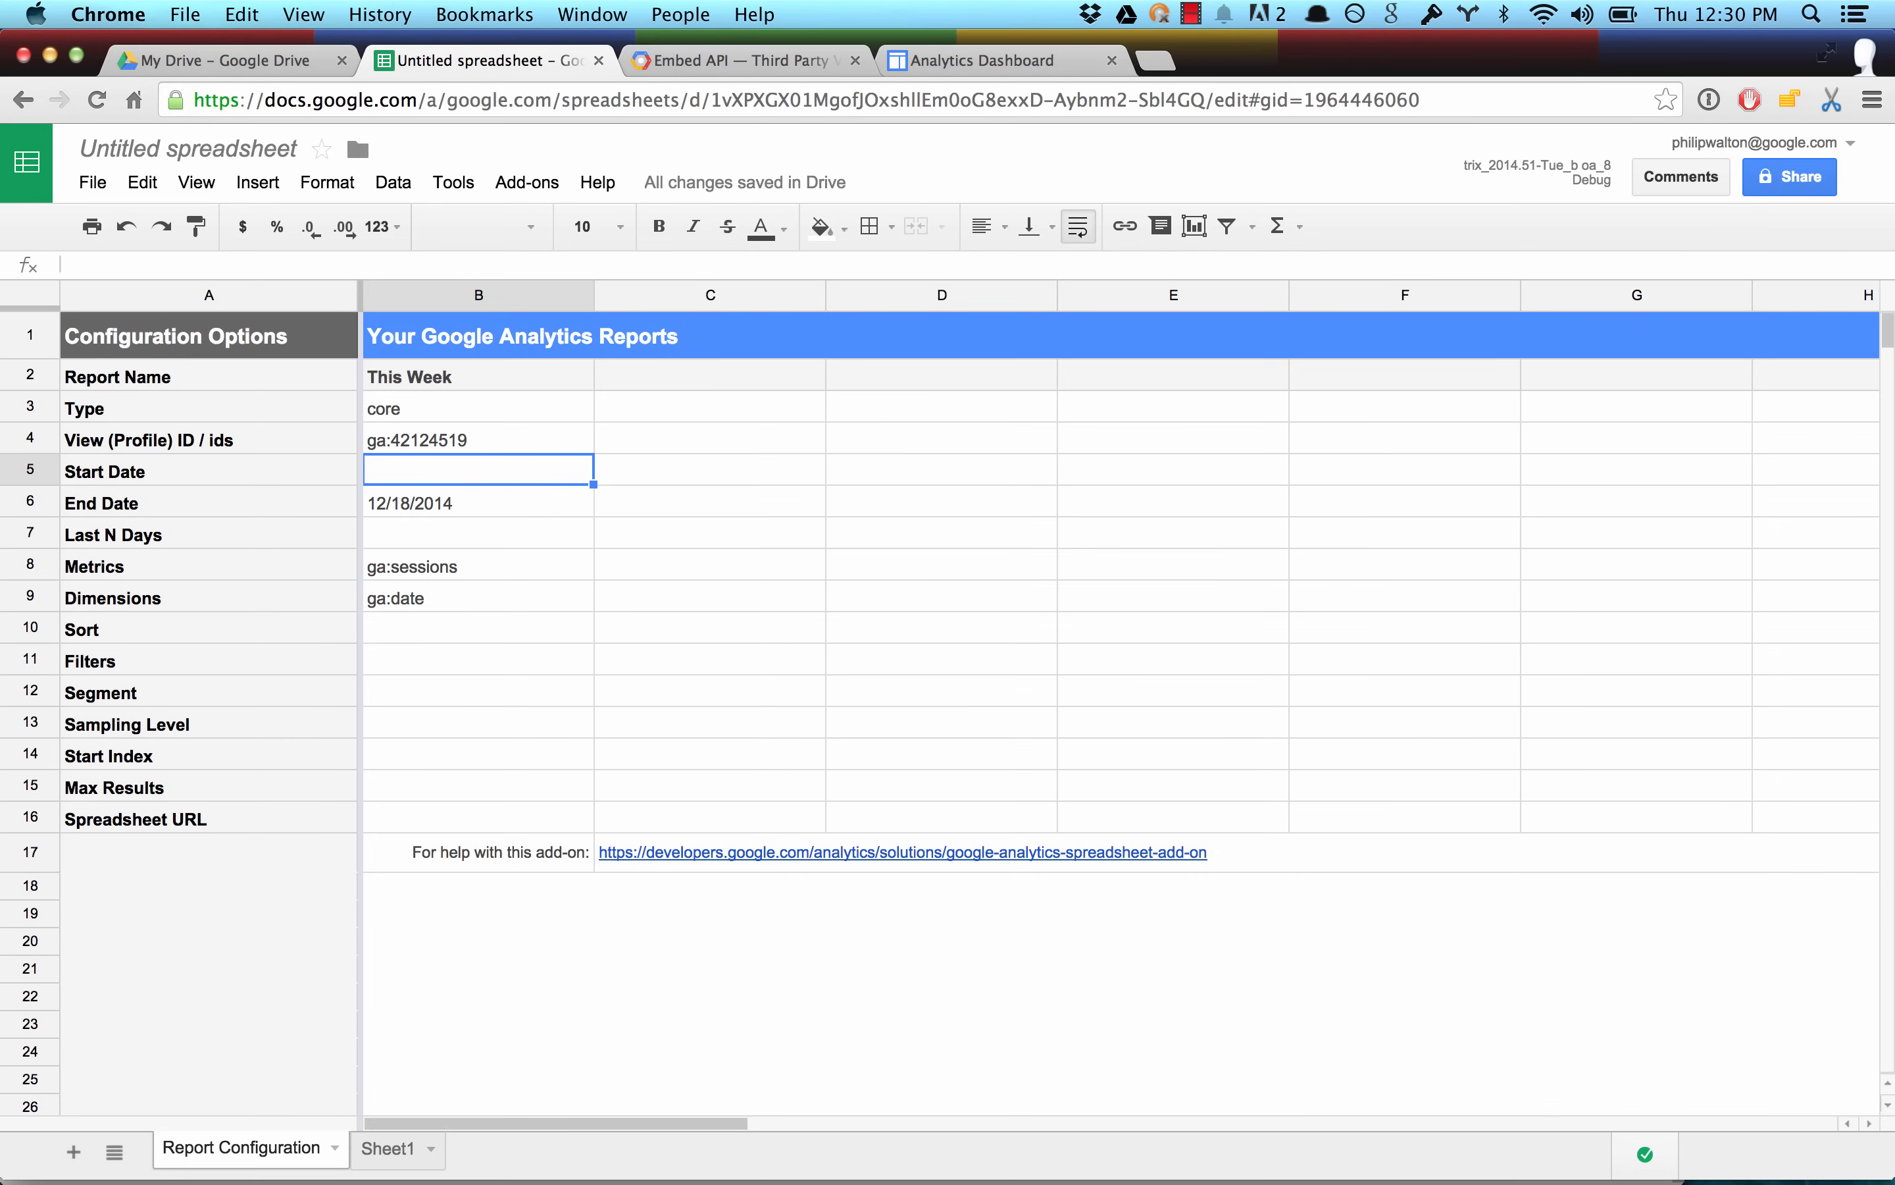
type("=week")
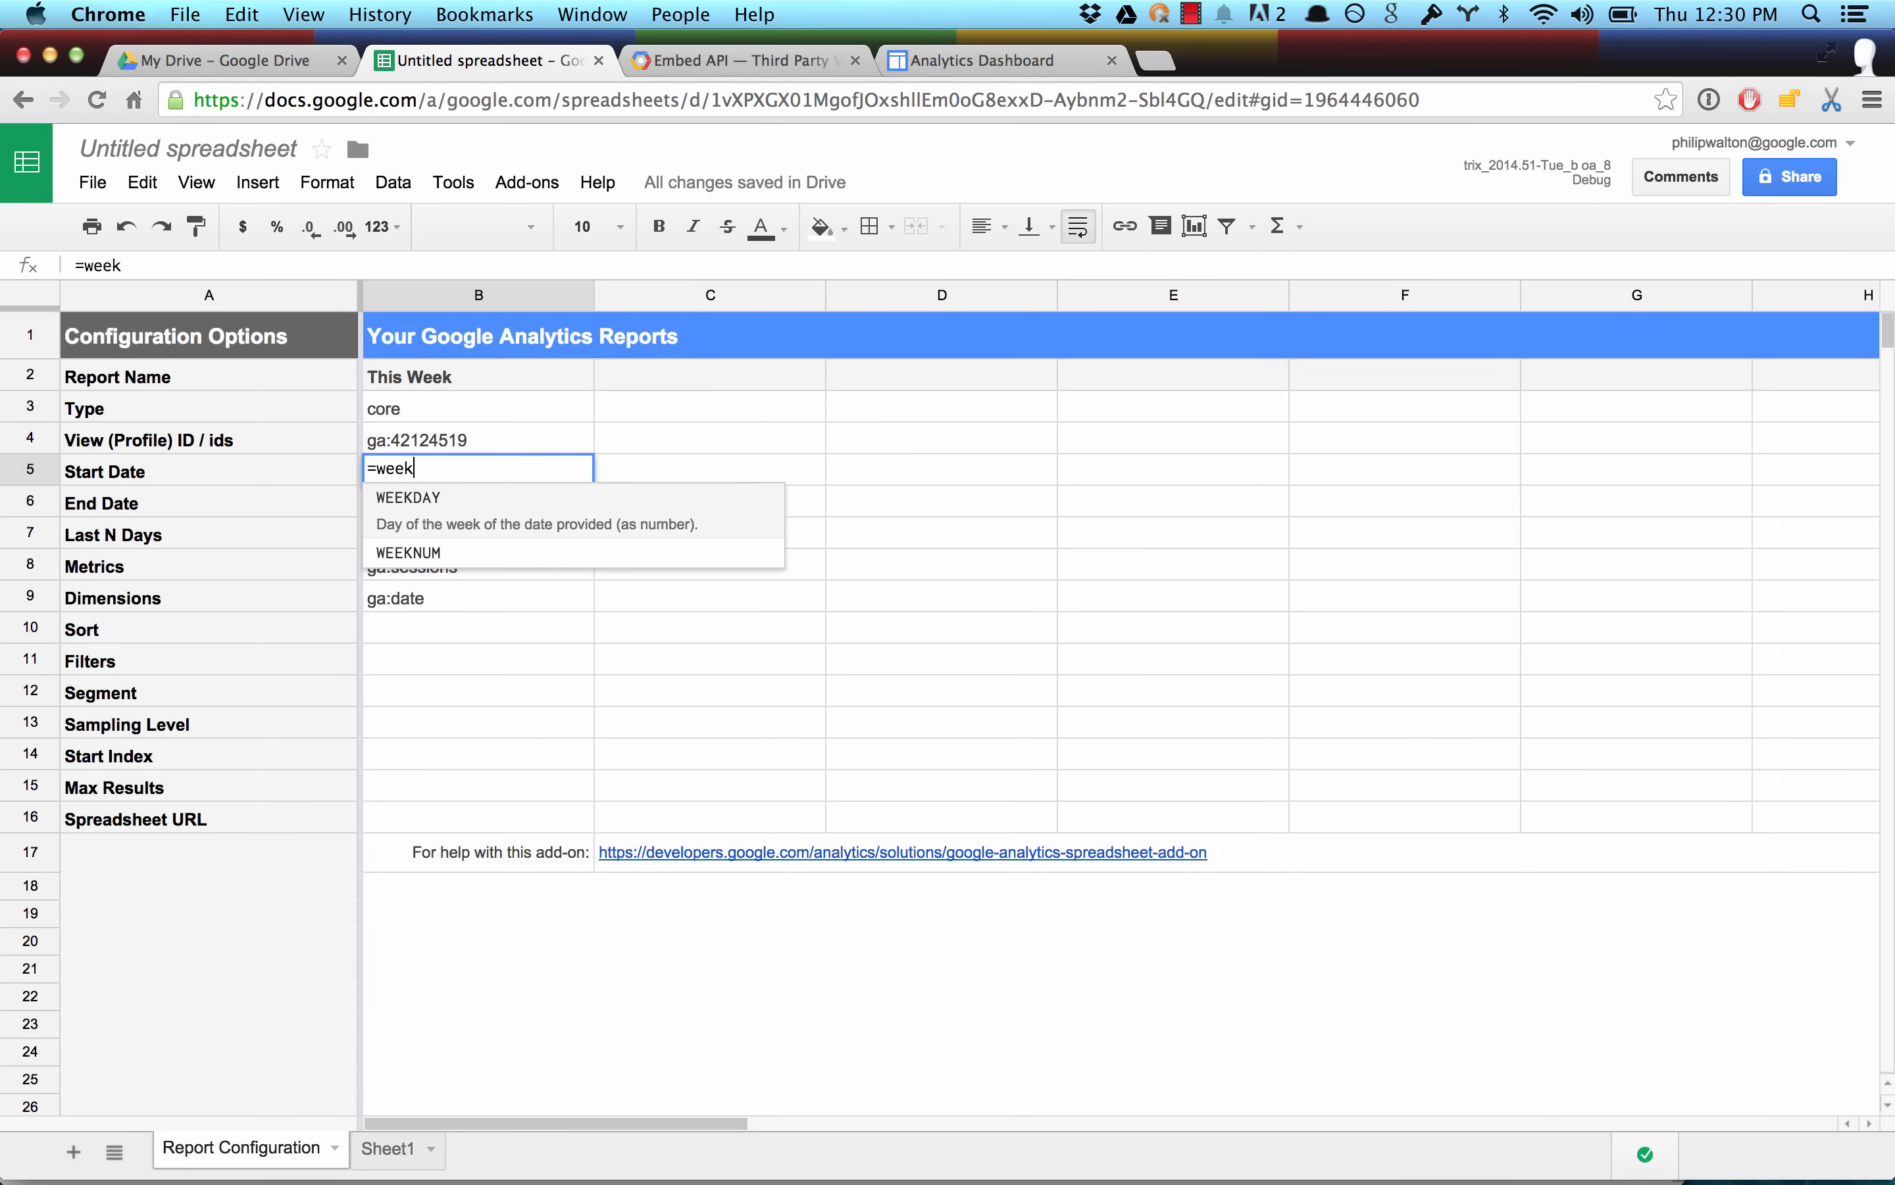
type("day(")
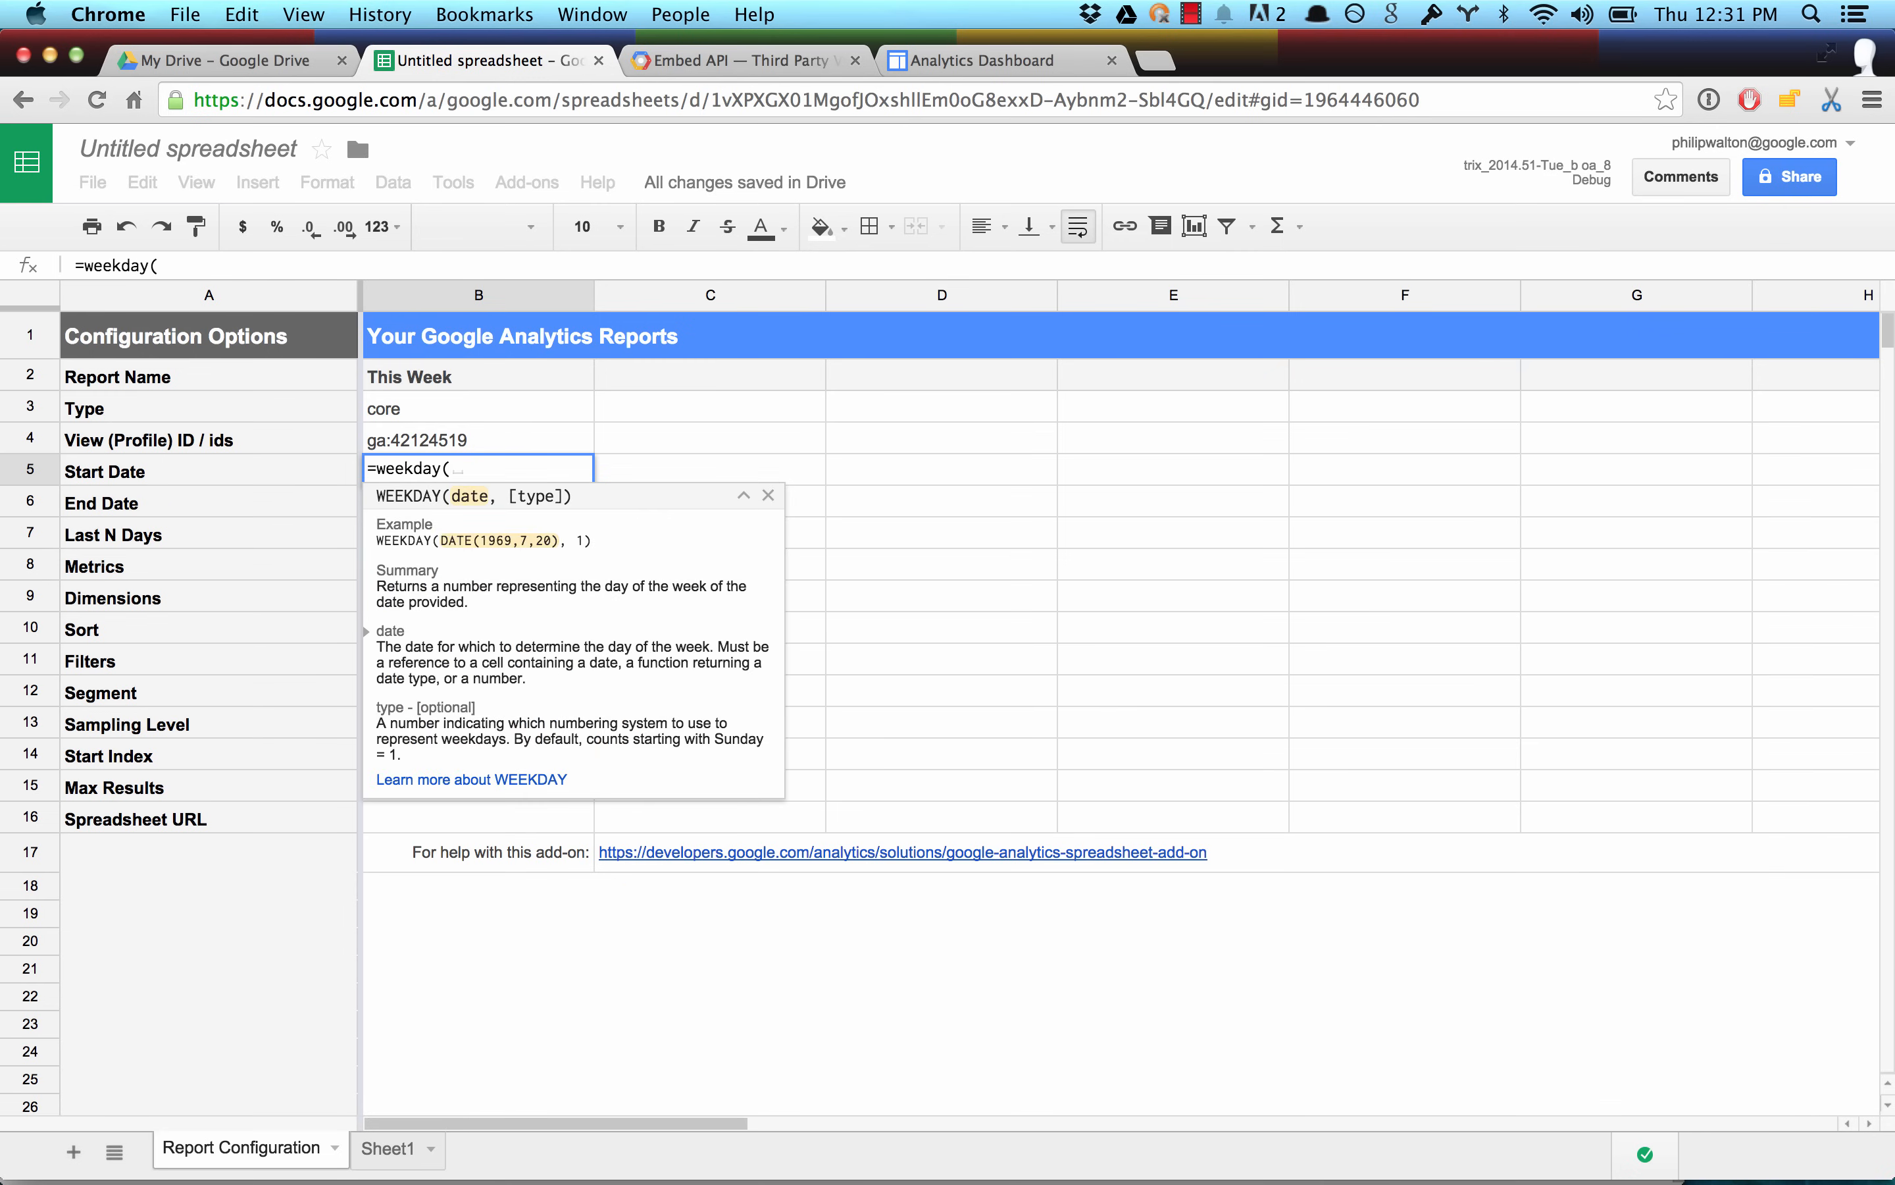
type("today())")
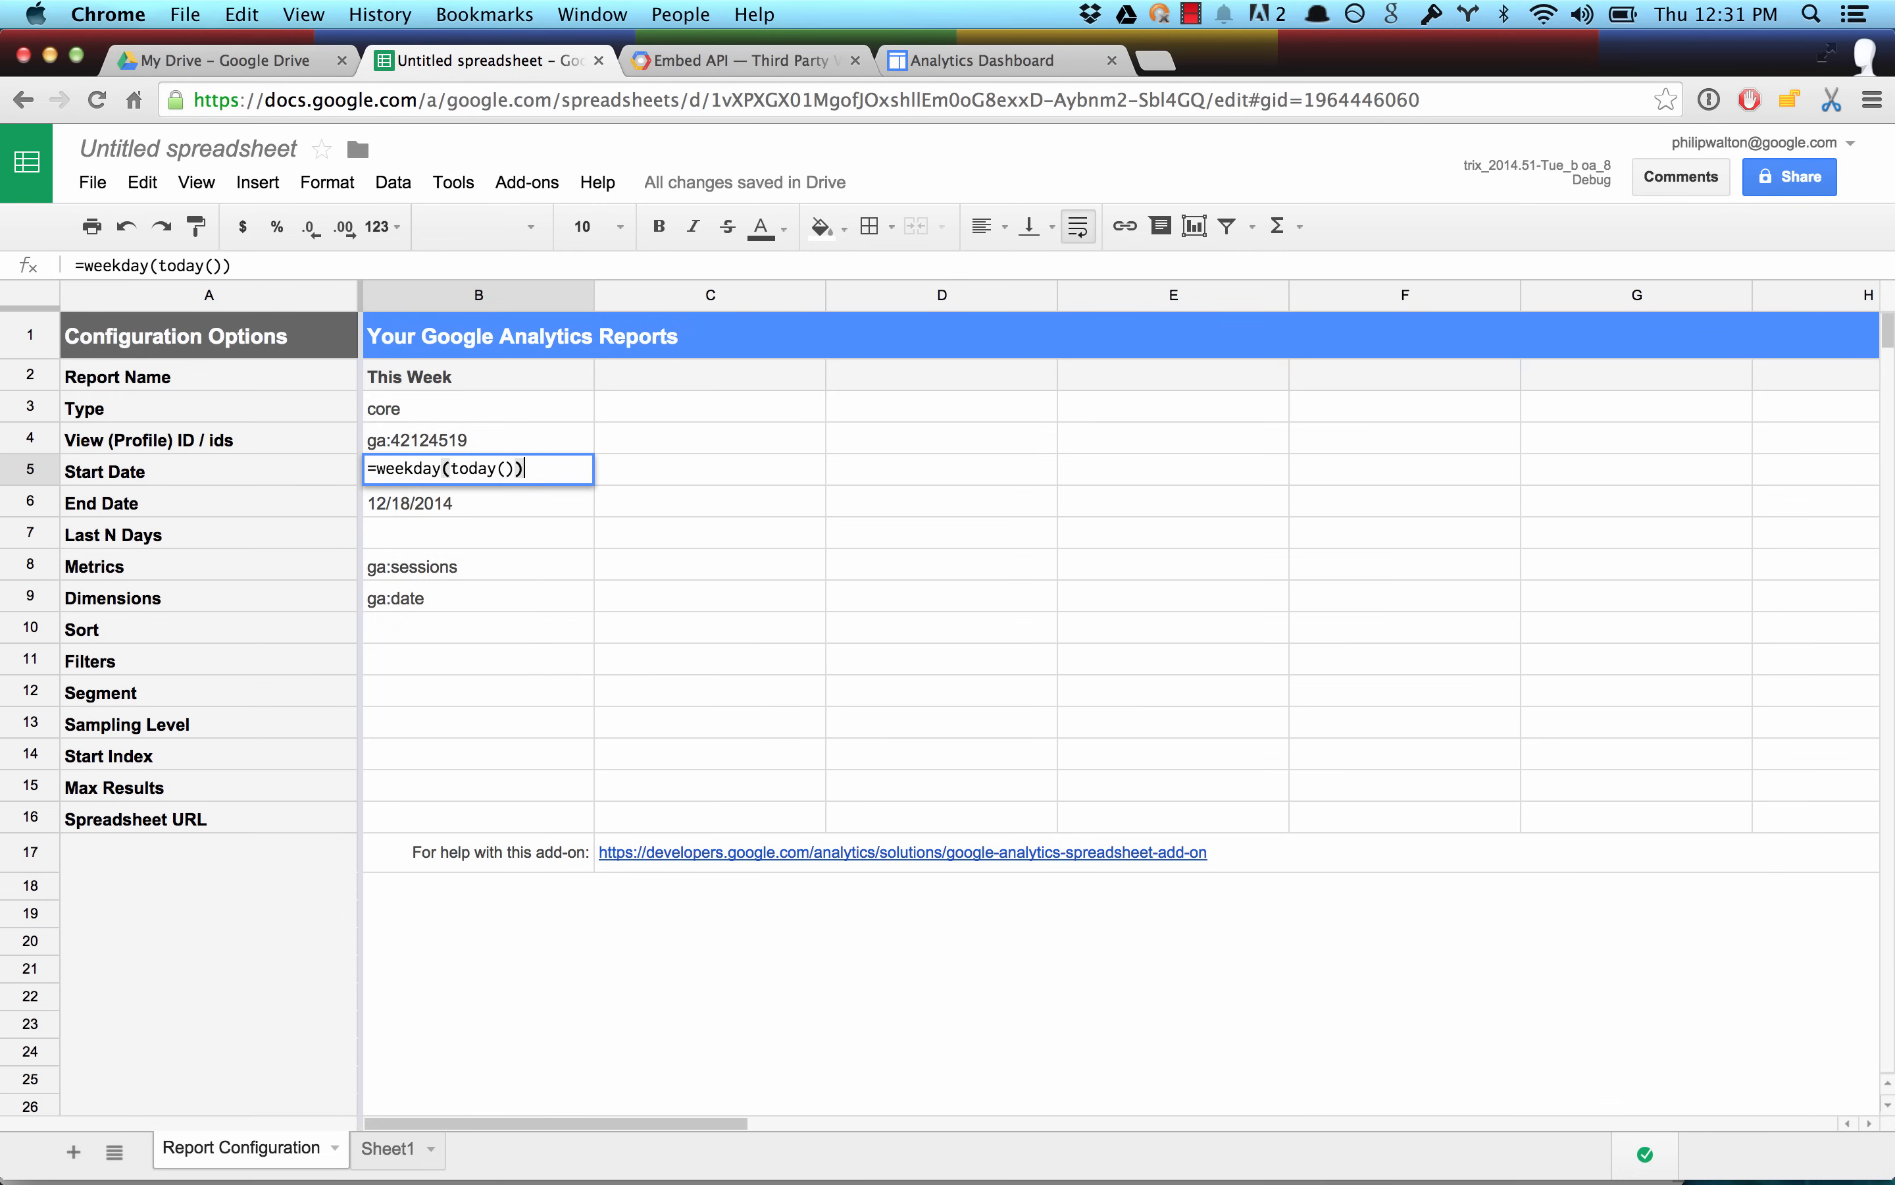
key("Return")
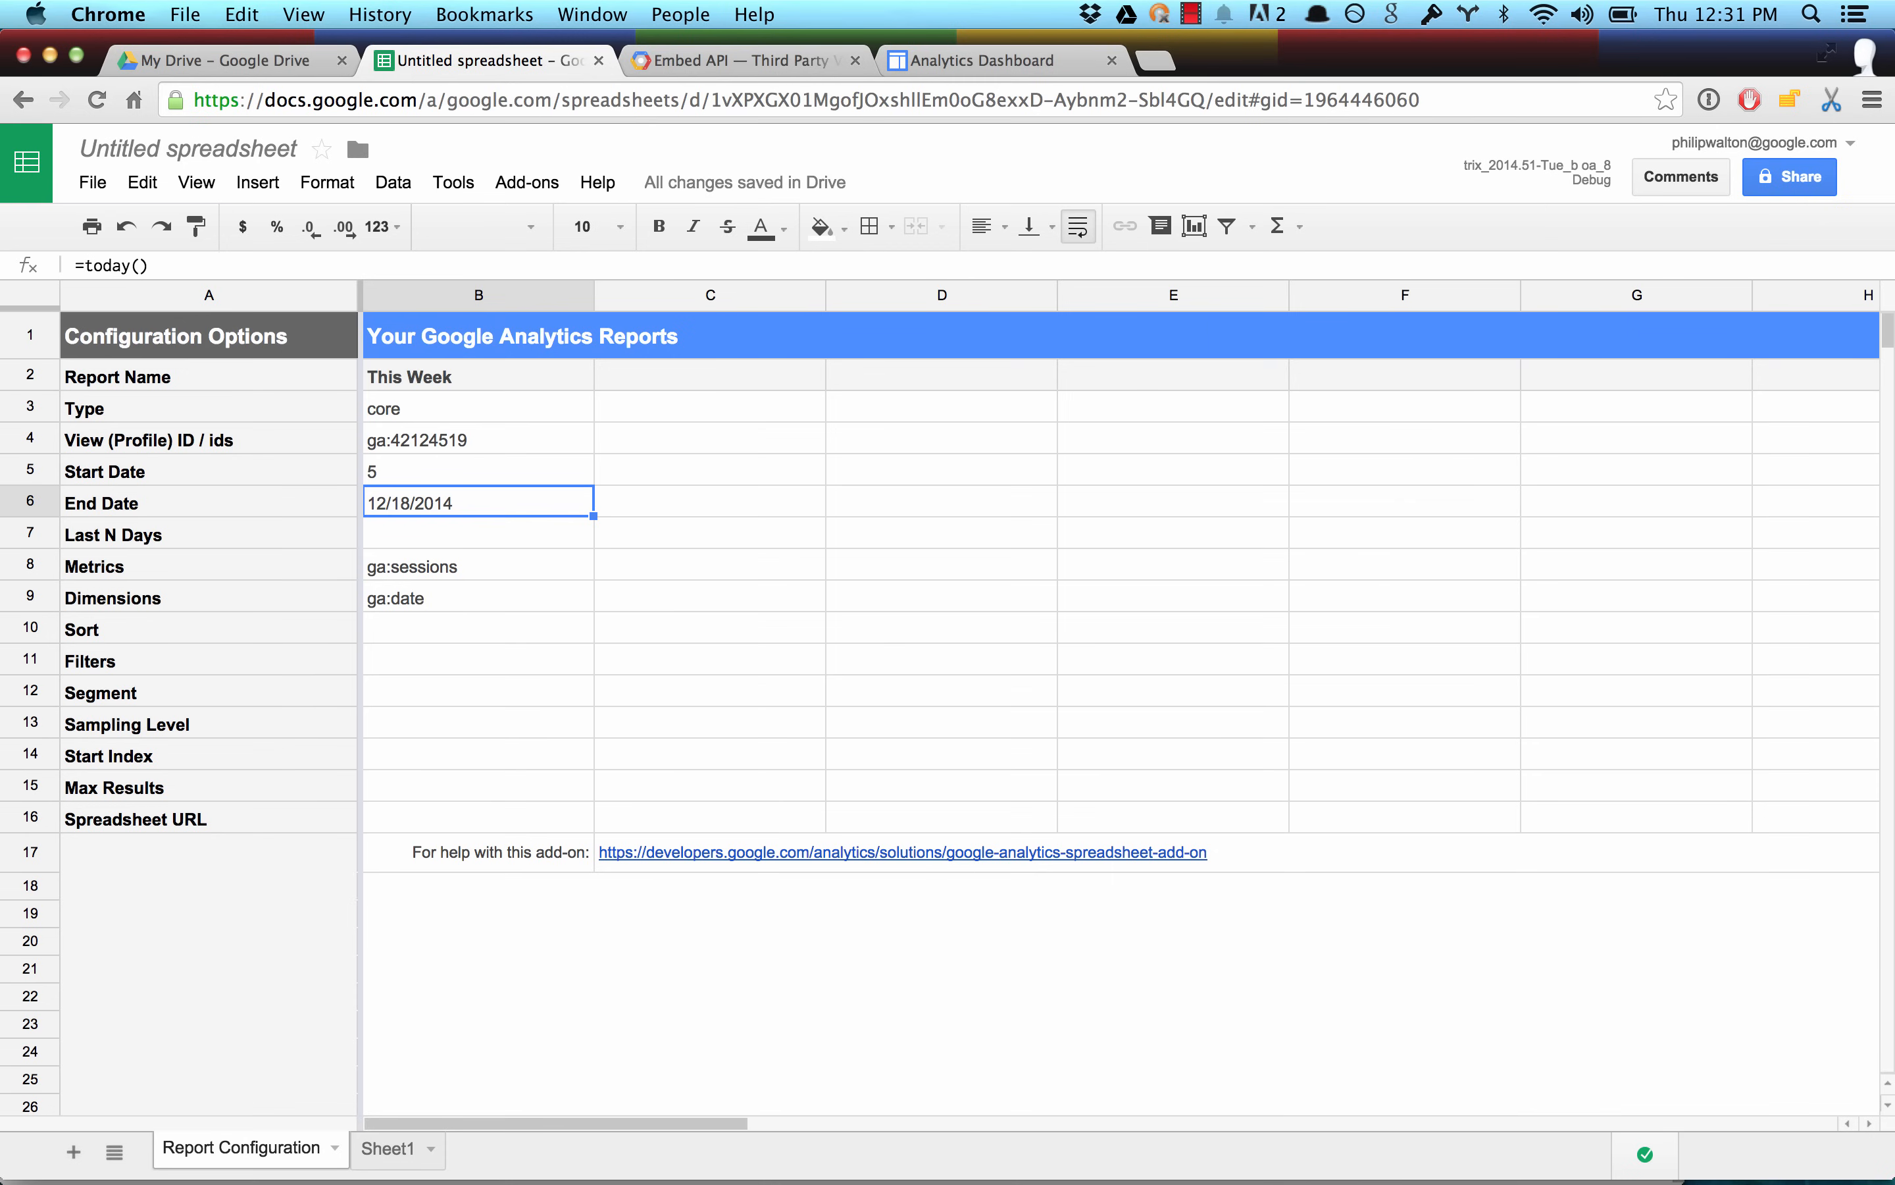
Change the This Week report's Start Date formula to =today() - (weekday(today()) - 1).
key("Up")
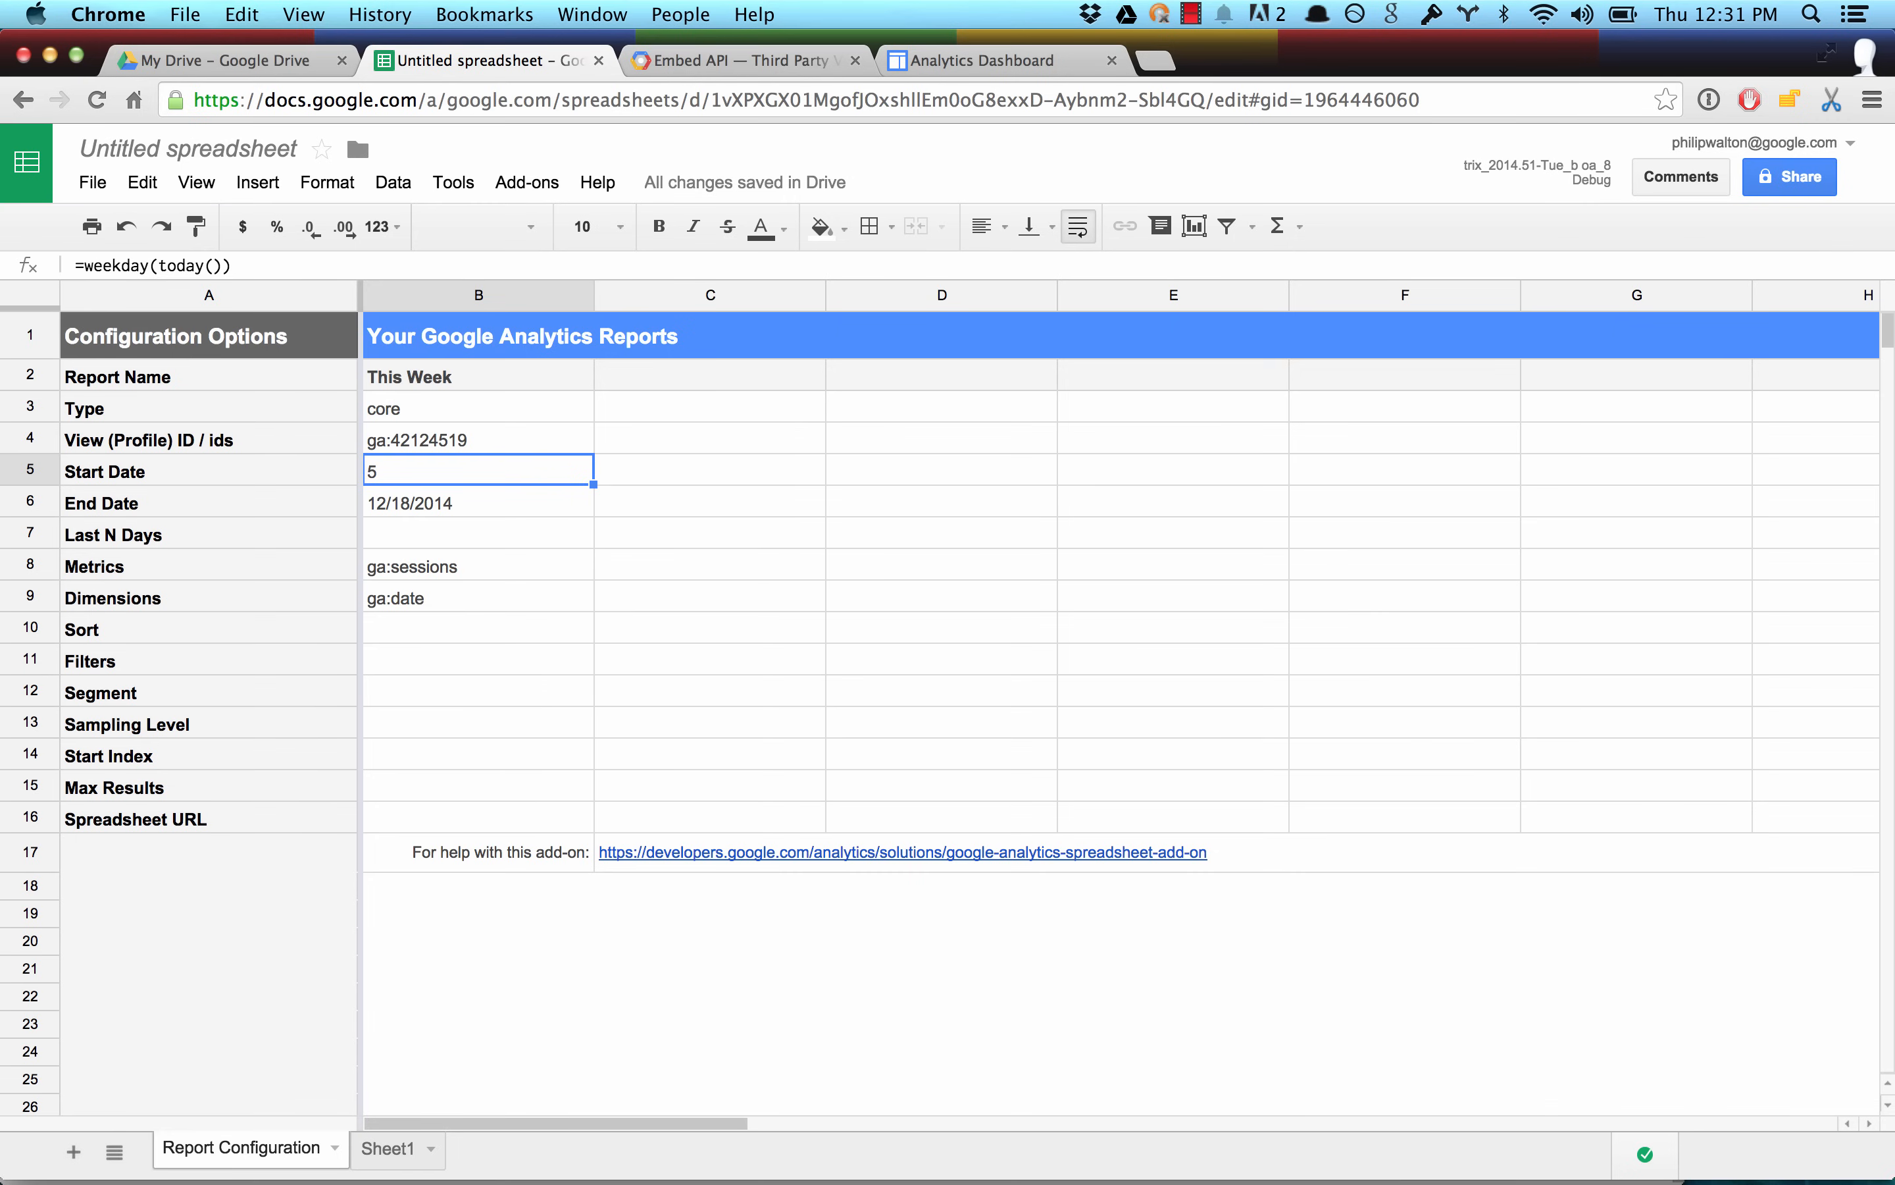
key("Return")
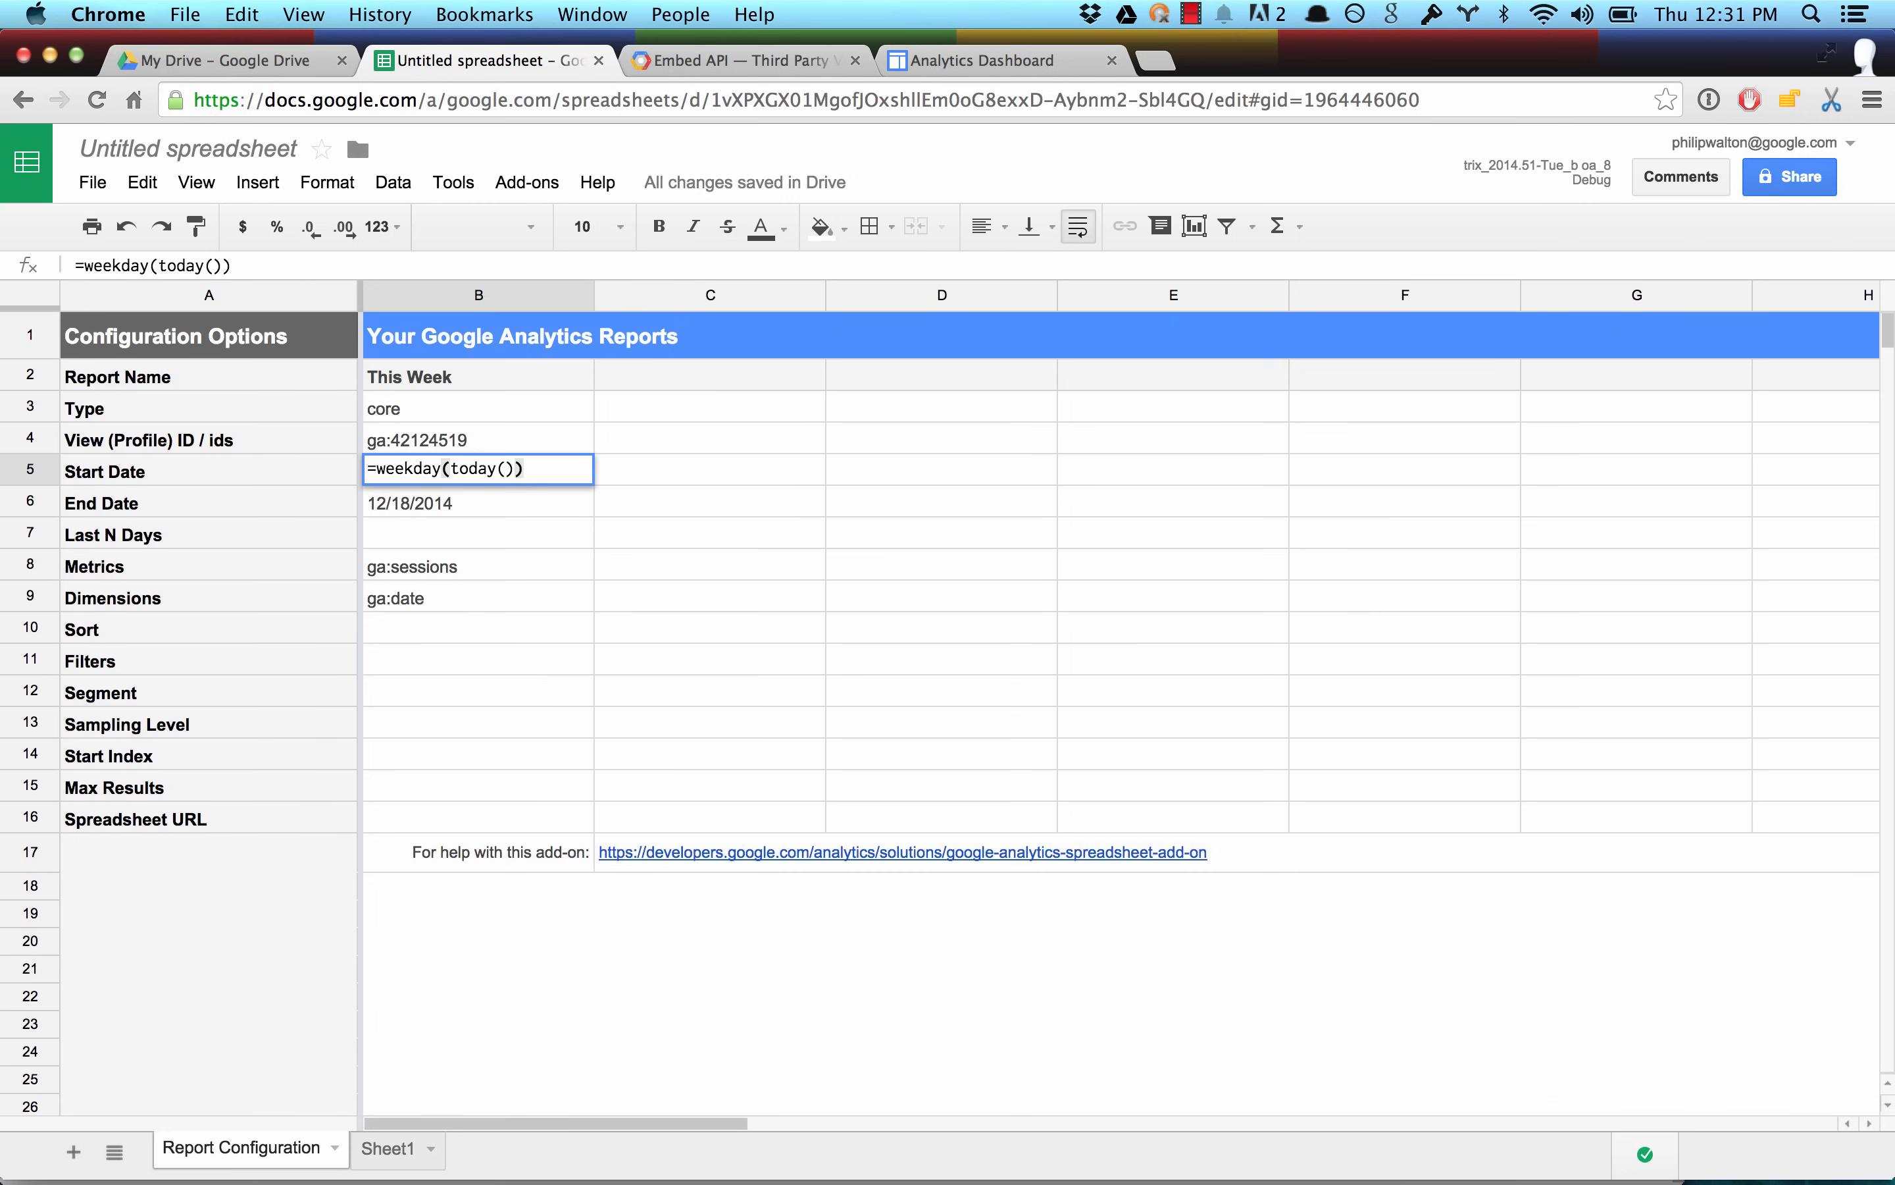
key("alt+Left")
key("alt+Left")
type("today() -")
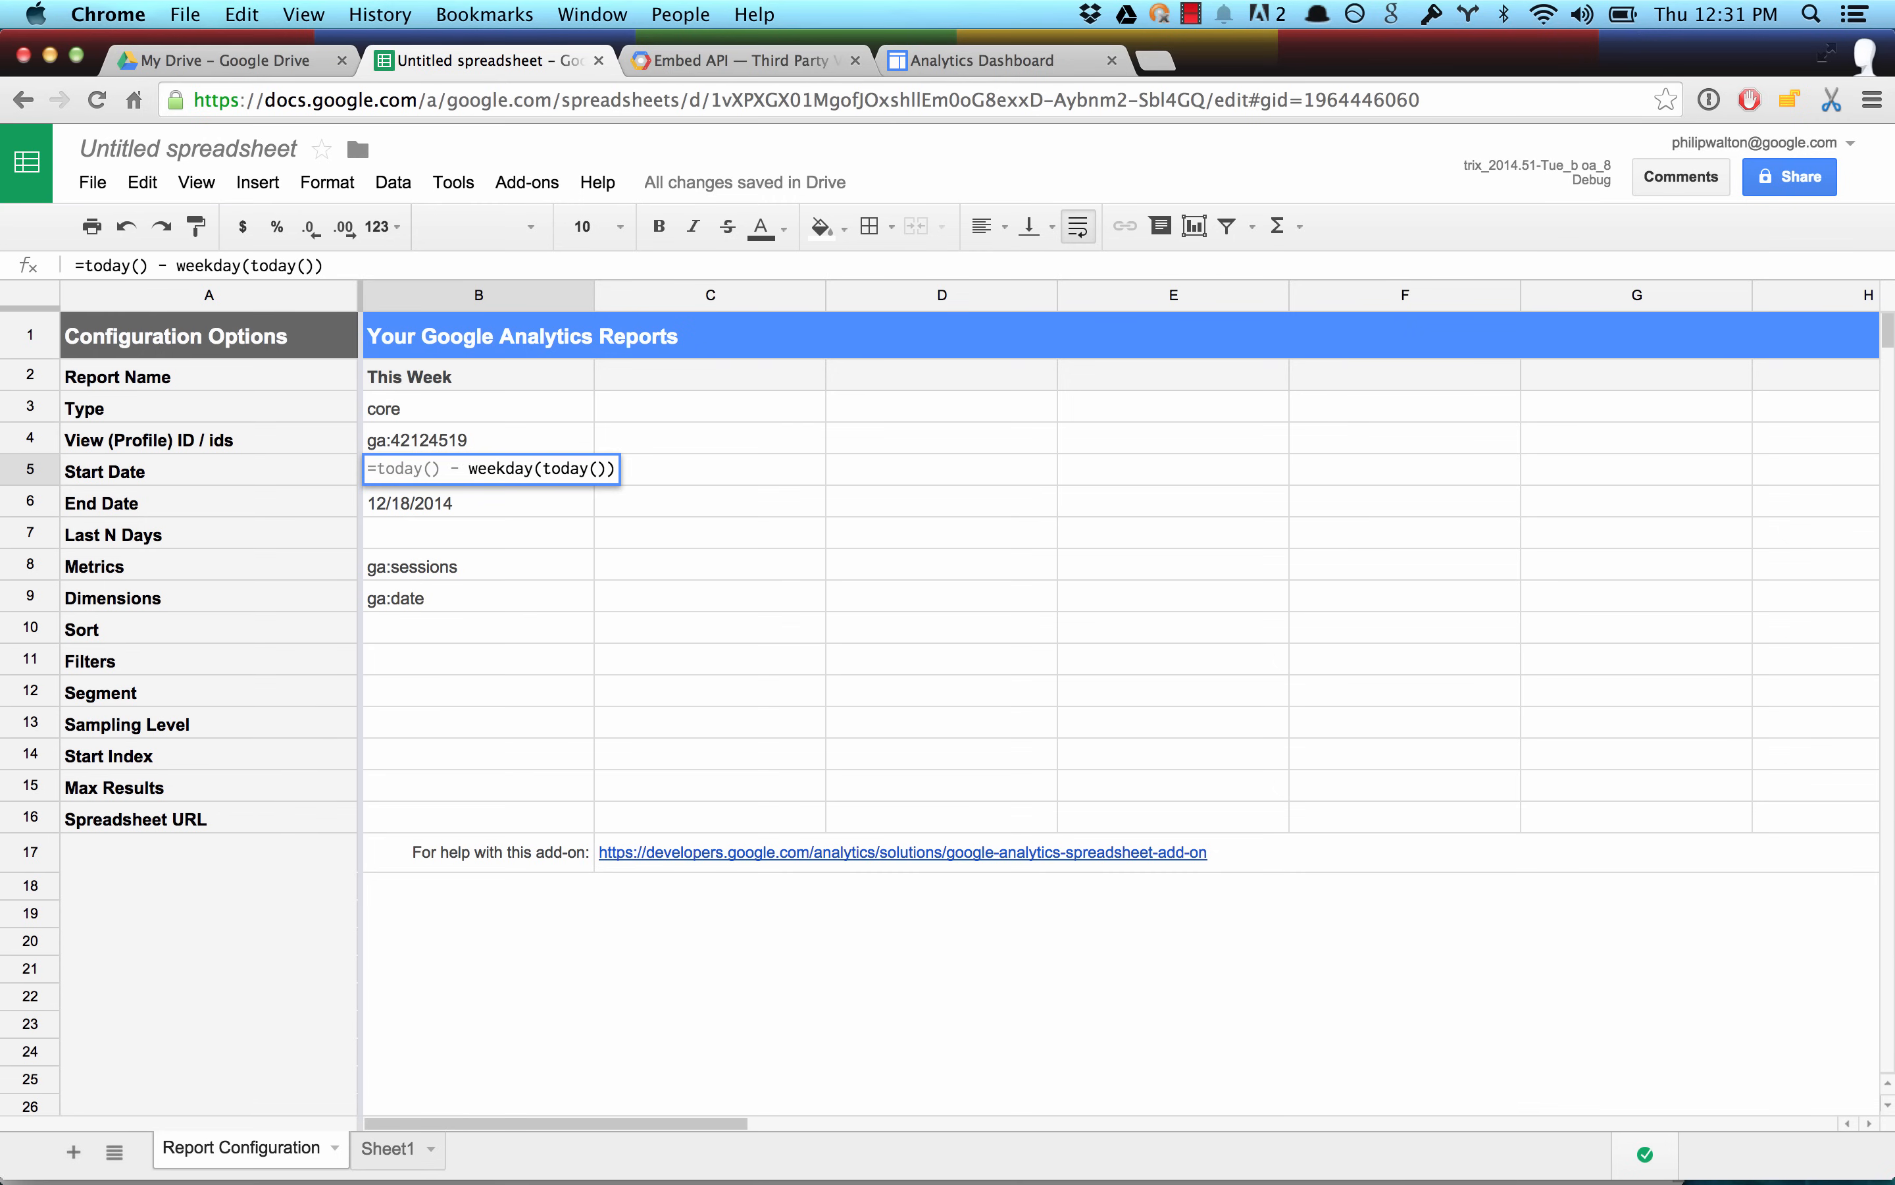
type("(")
key("Right")
key("Right")
key("Right")
key("Right")
key("Right")
key("Right")
key("Right")
key("Right")
key("Right")
key("Right")
key("Right")
key("Right")
key("Right")
key("Right")
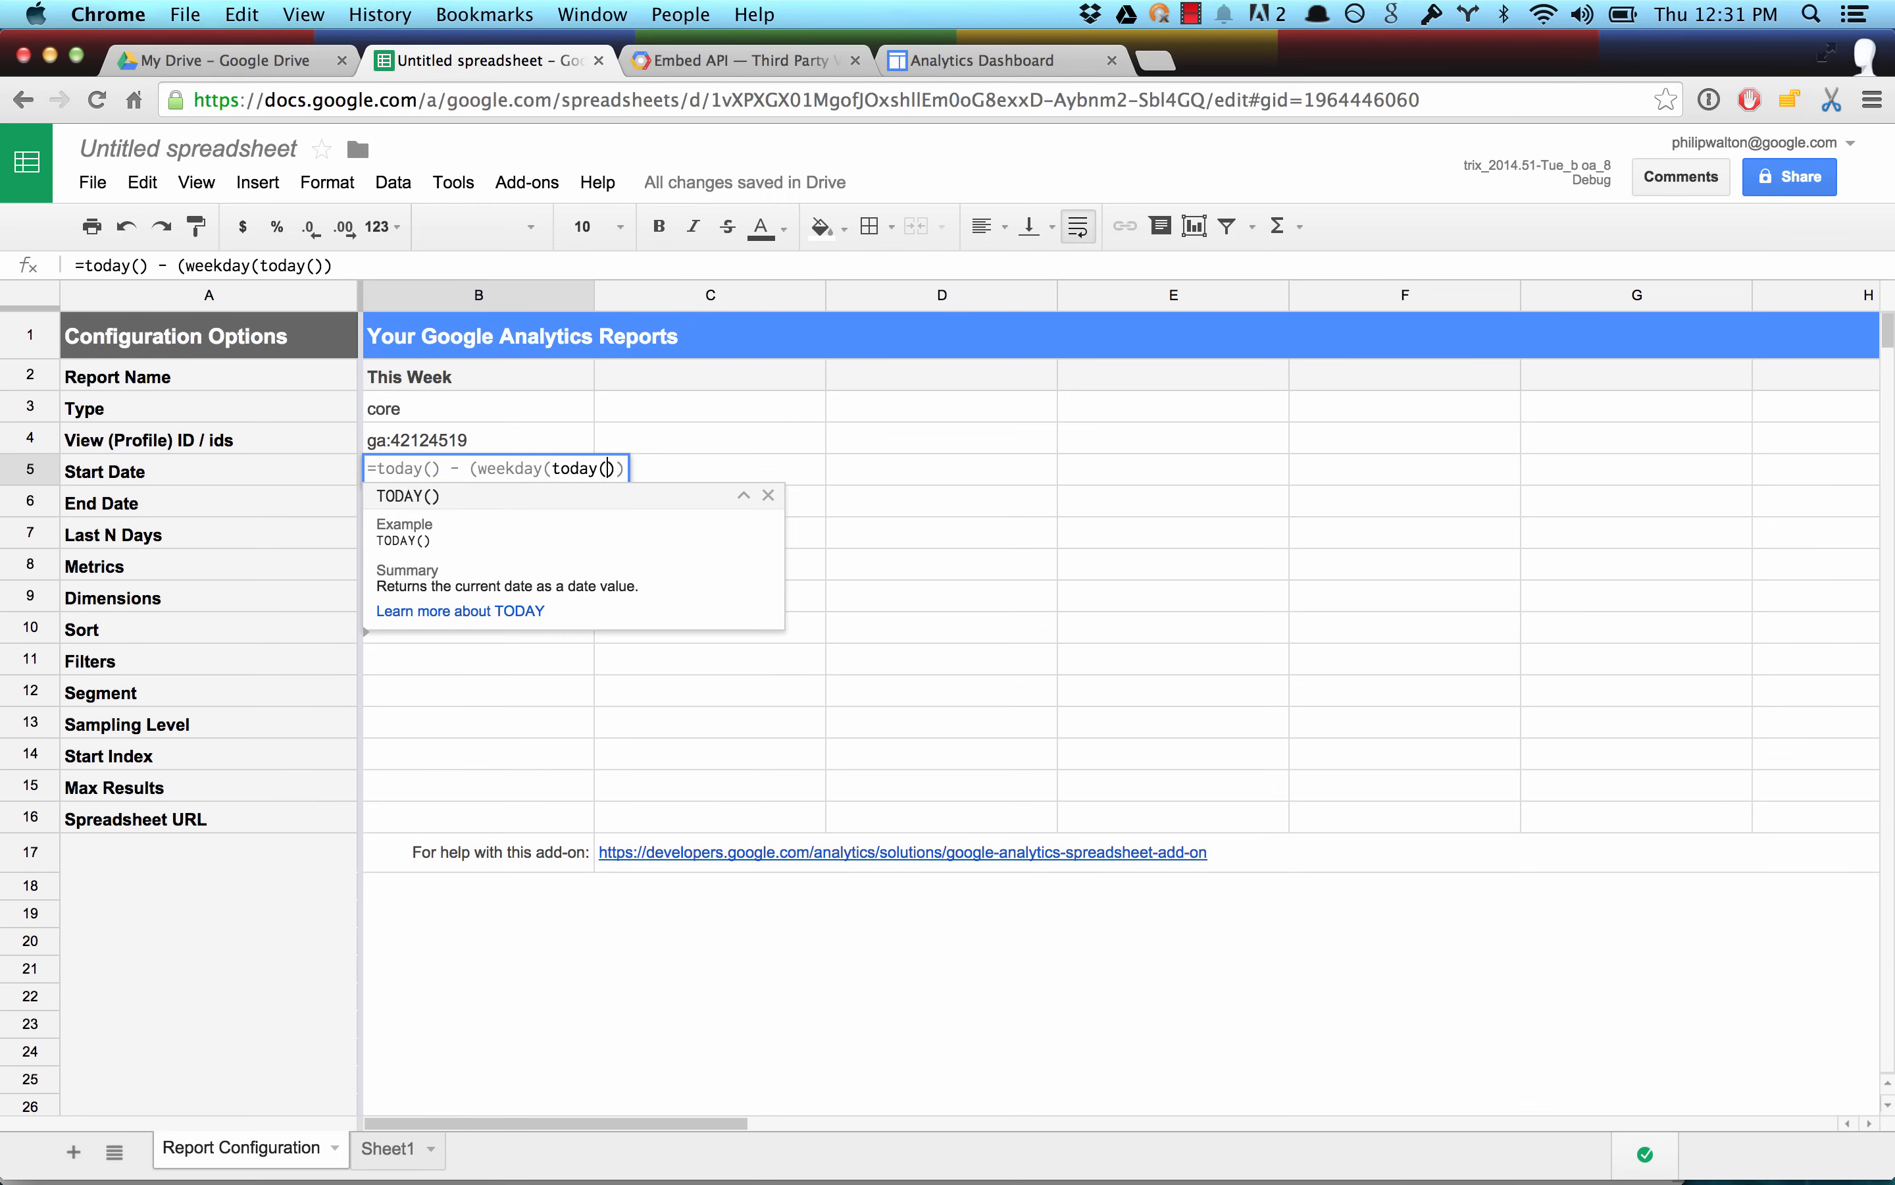
key("Right")
key("Right")
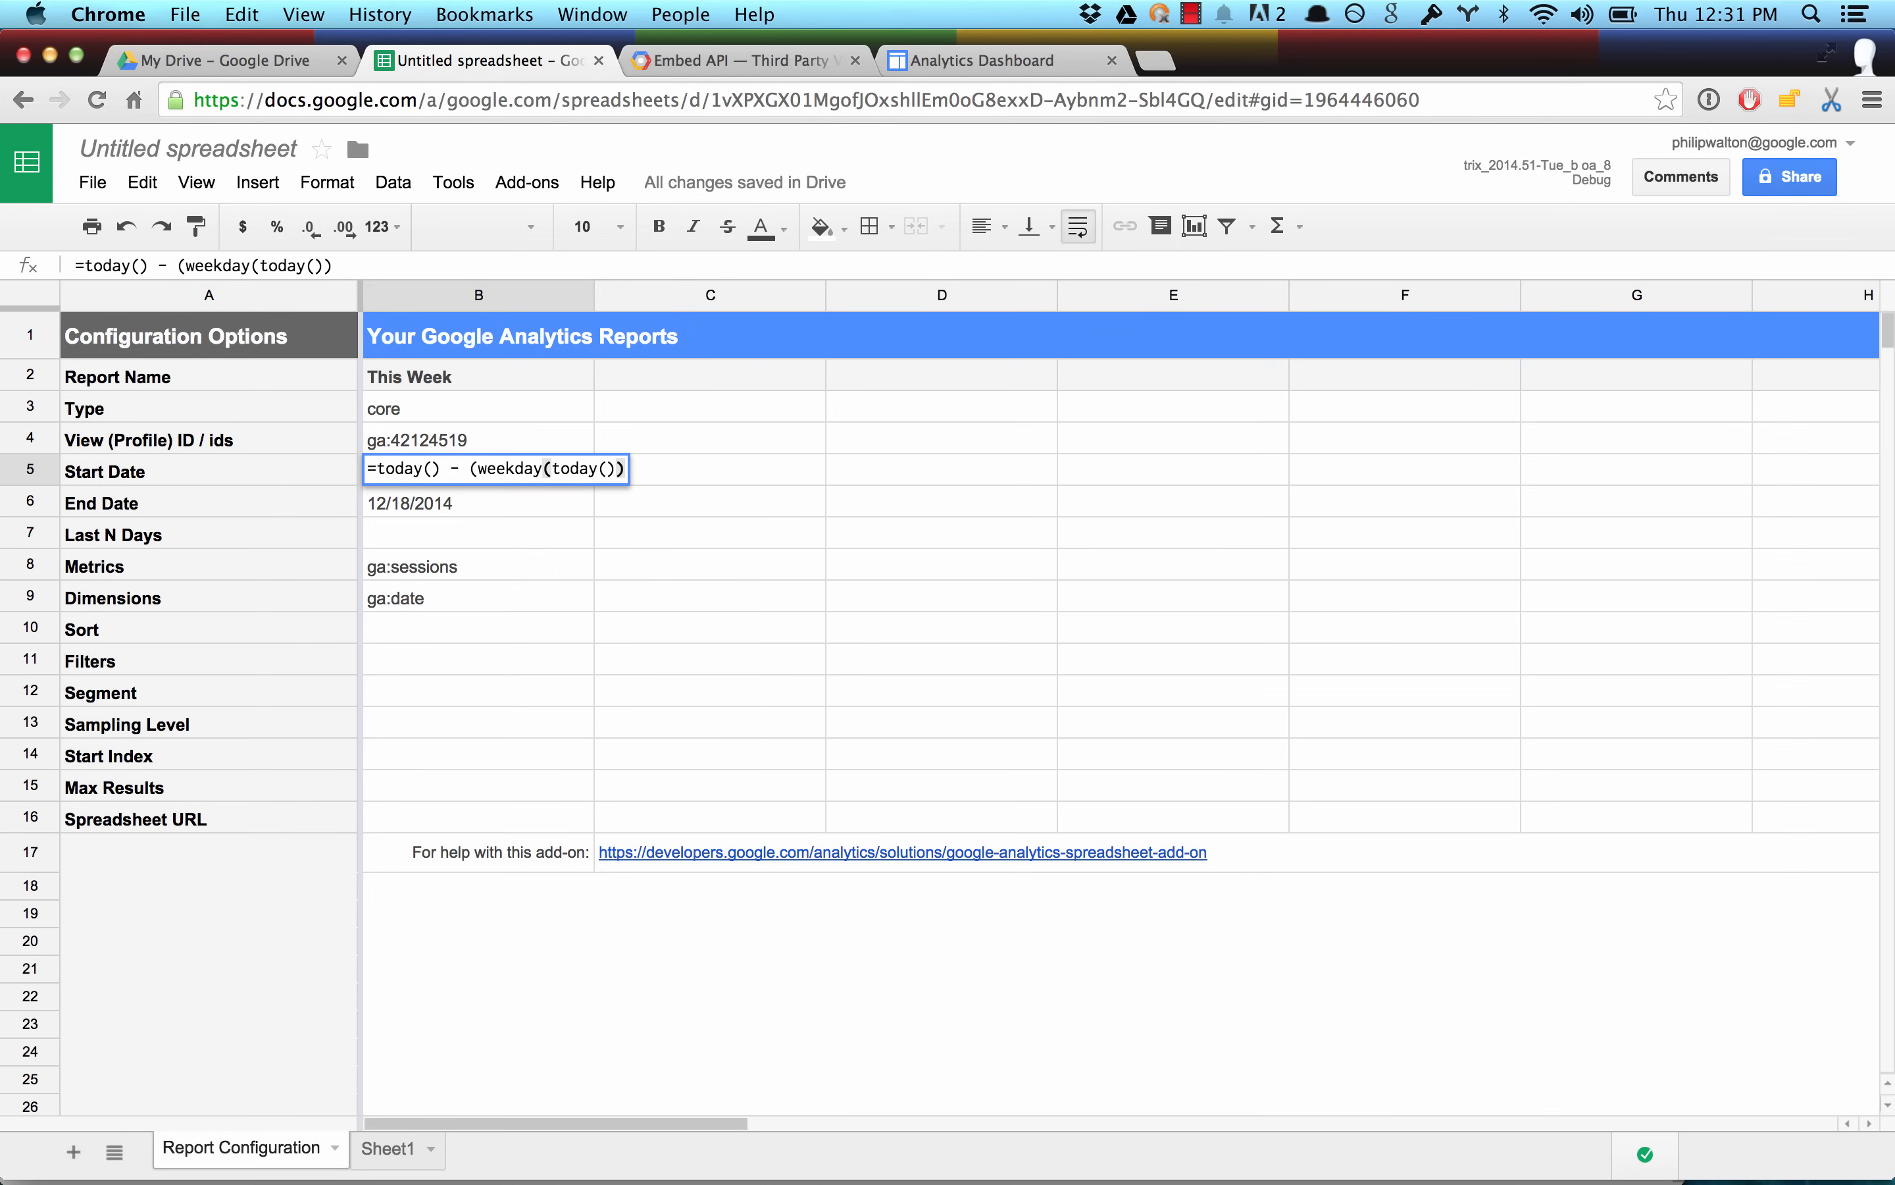
type("- 1)")
key("Return")
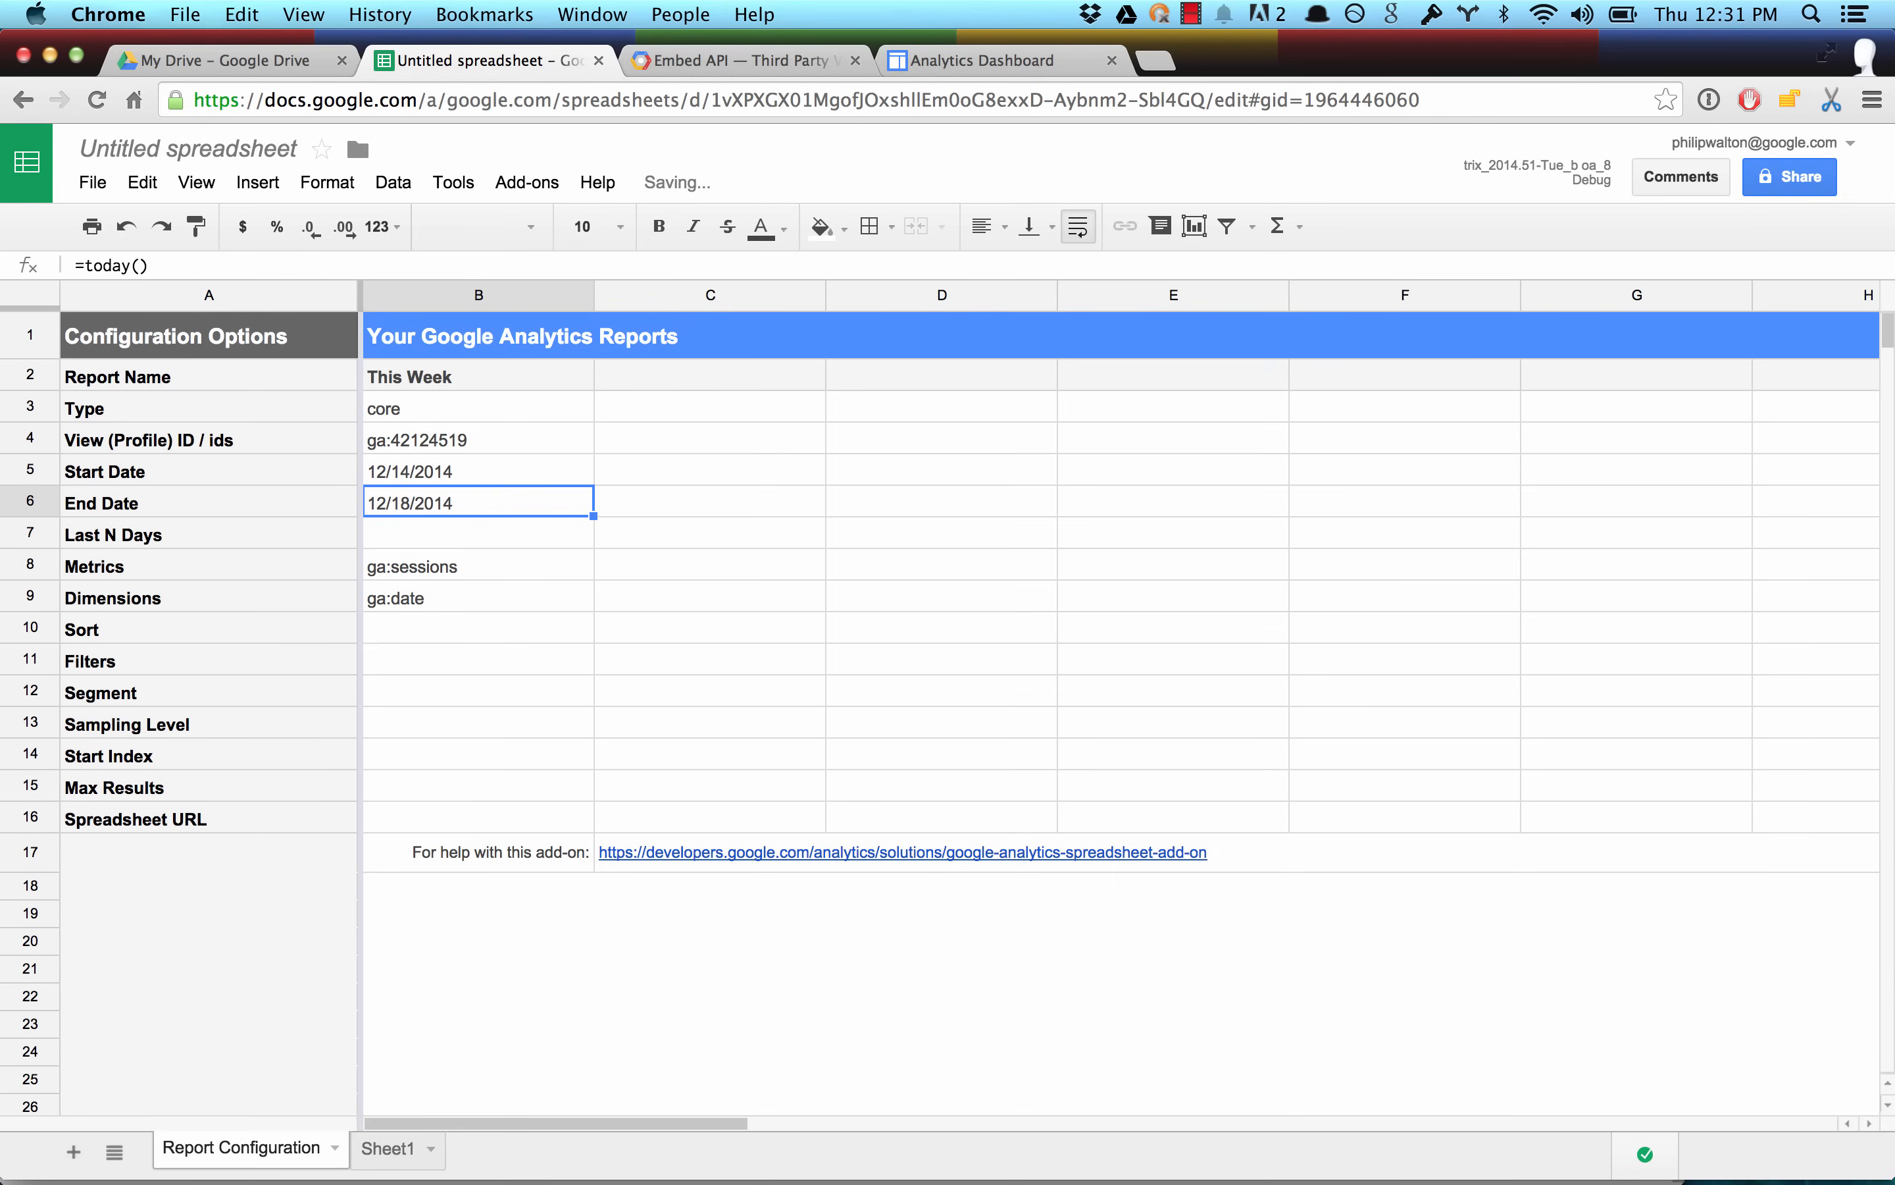
left_click(479, 473)
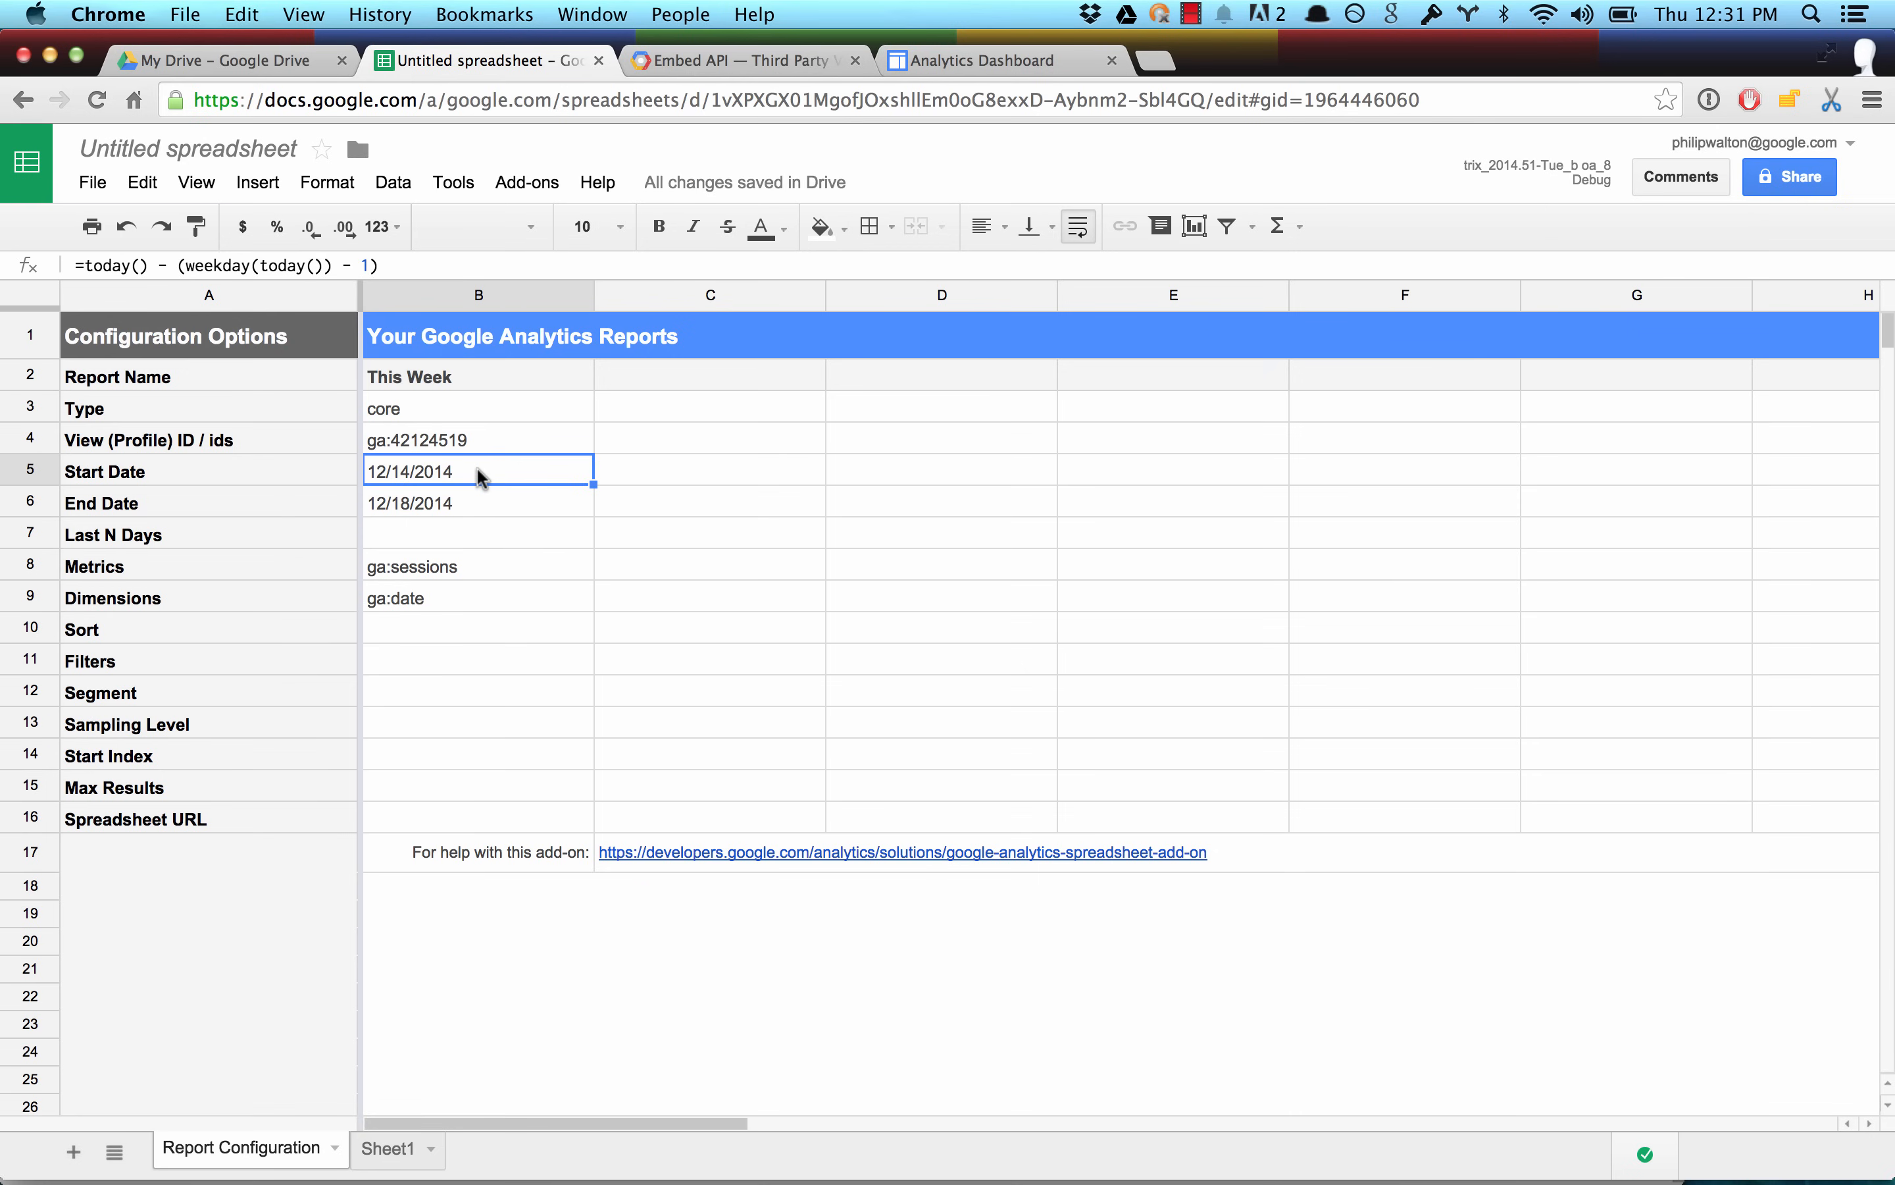
Copy the This Week report configuration into column C and rename the copy Last Week.
left_click_drag(520, 377, 517, 604)
key("super+c")
left_click_drag(656, 373, 656, 593)
key("super+v")
double_click(614, 372)
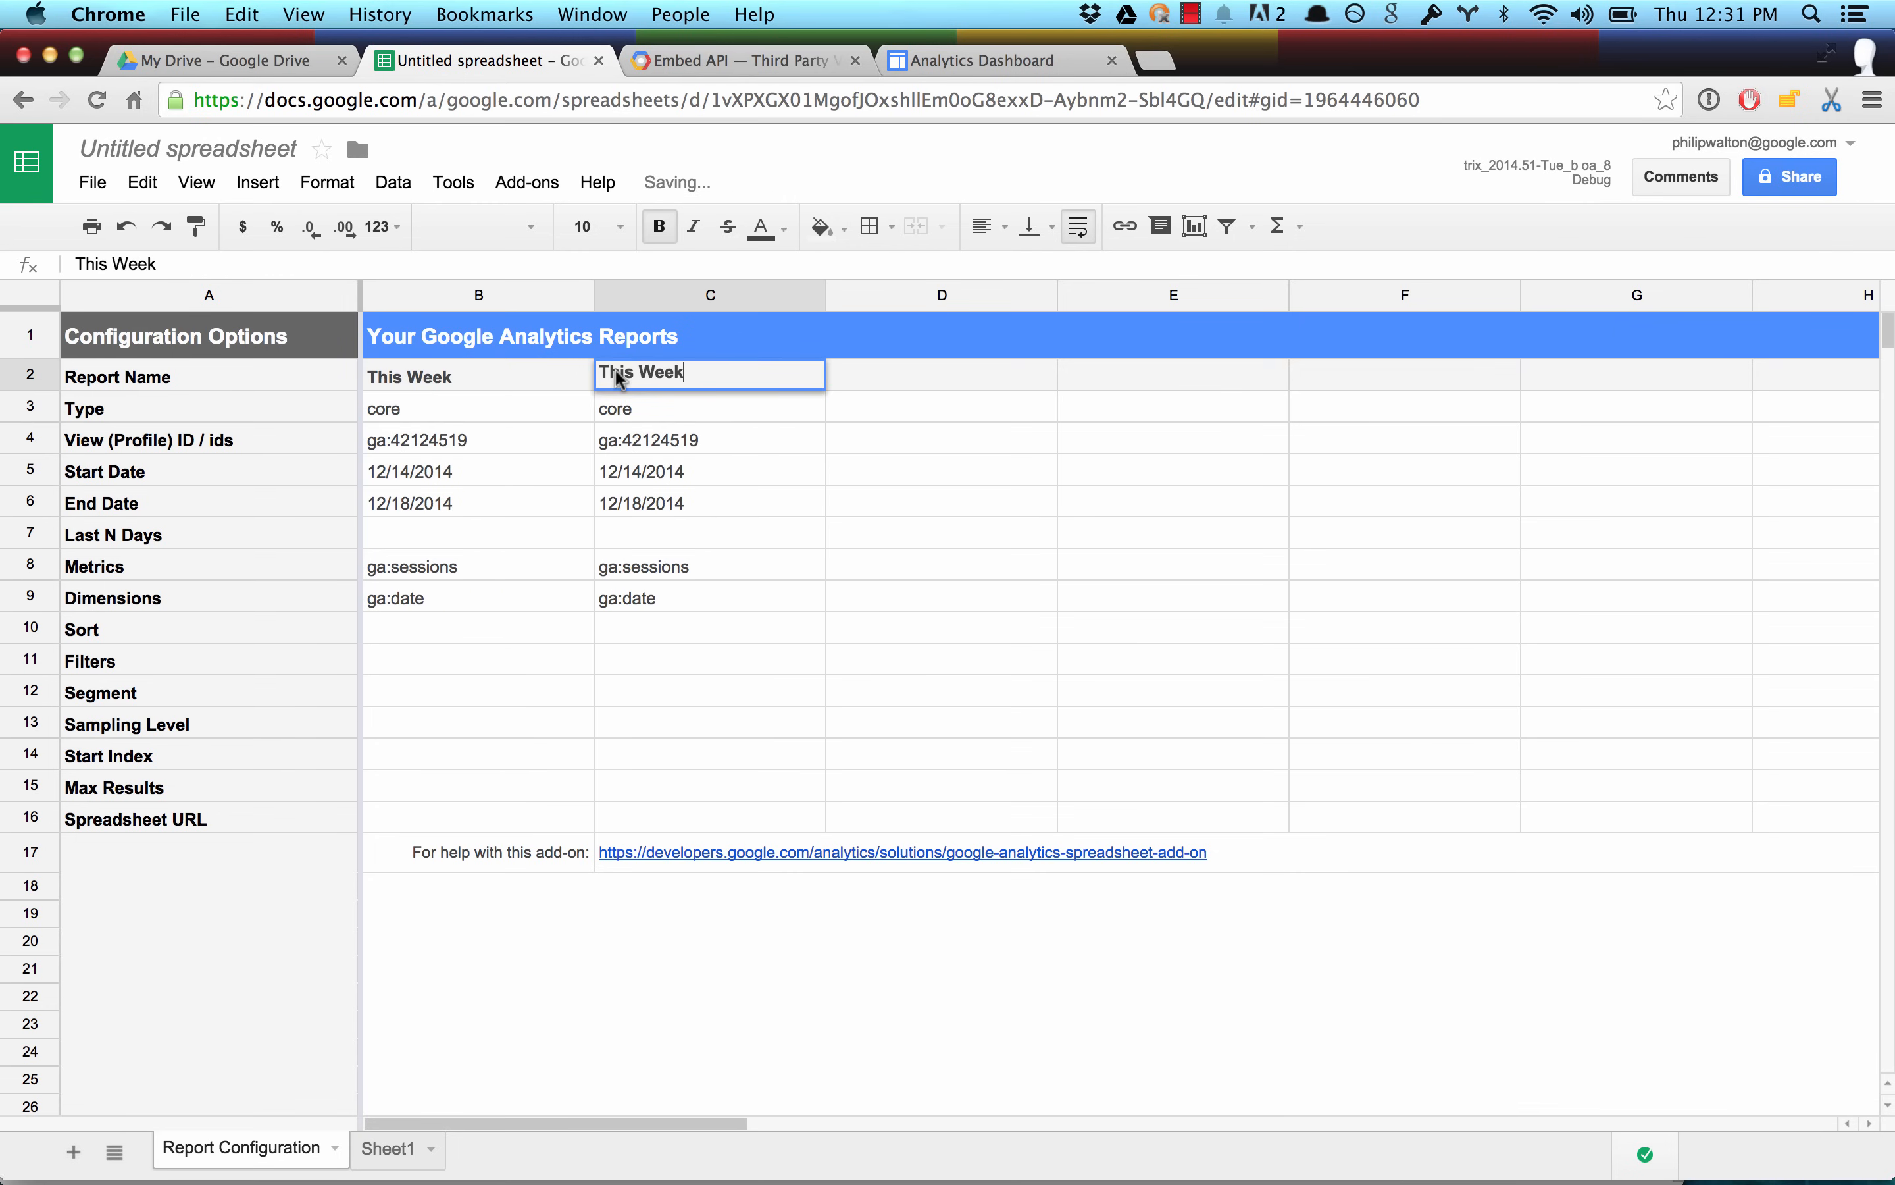
type("Last")
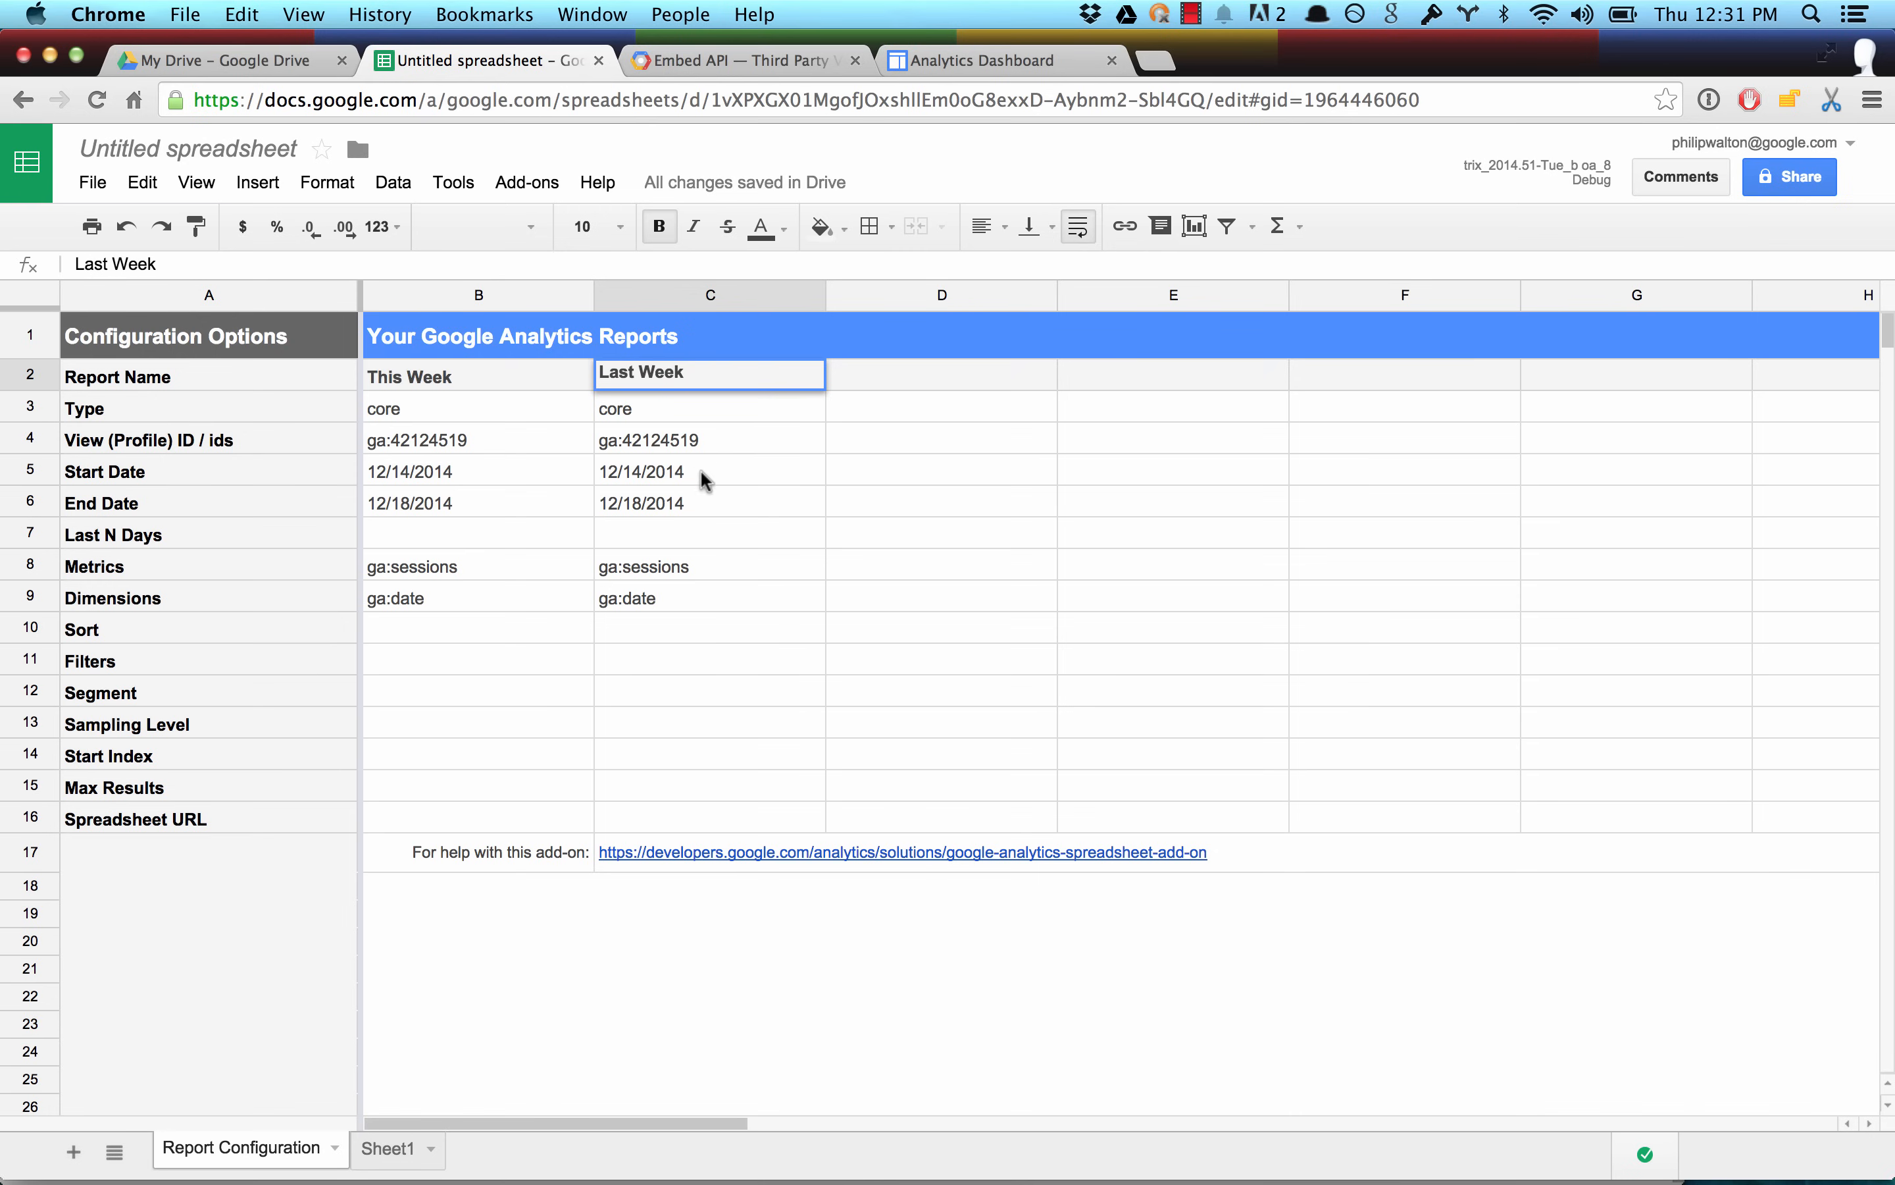
Set the Last Week report's End Date to the formula =B5 - 1.
left_click(697, 506)
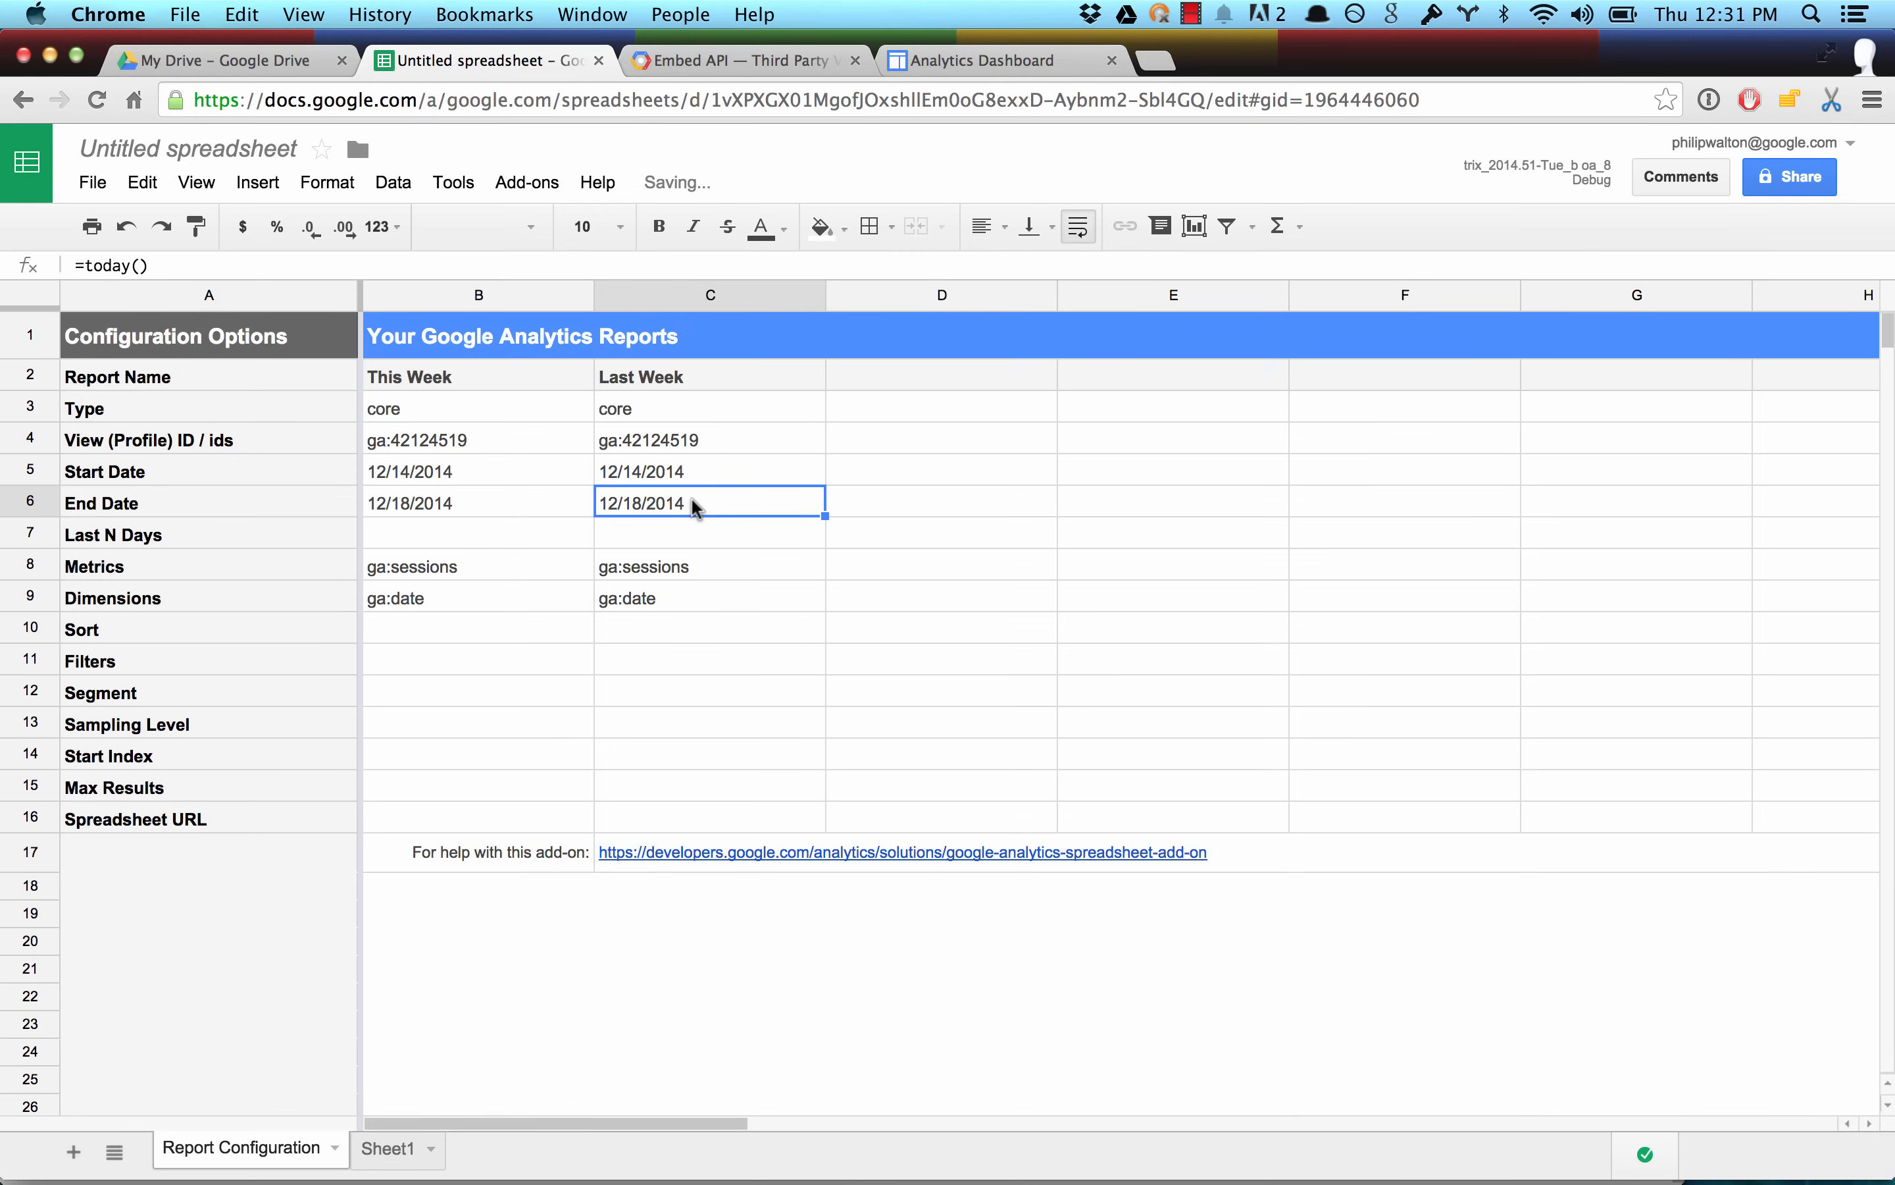
double_click(697, 505)
key("BackSpace")
key("BackSpace")
key("BackSpace")
key("BackSpace")
key("BackSpace")
key("BackSpace")
key("BackSpace")
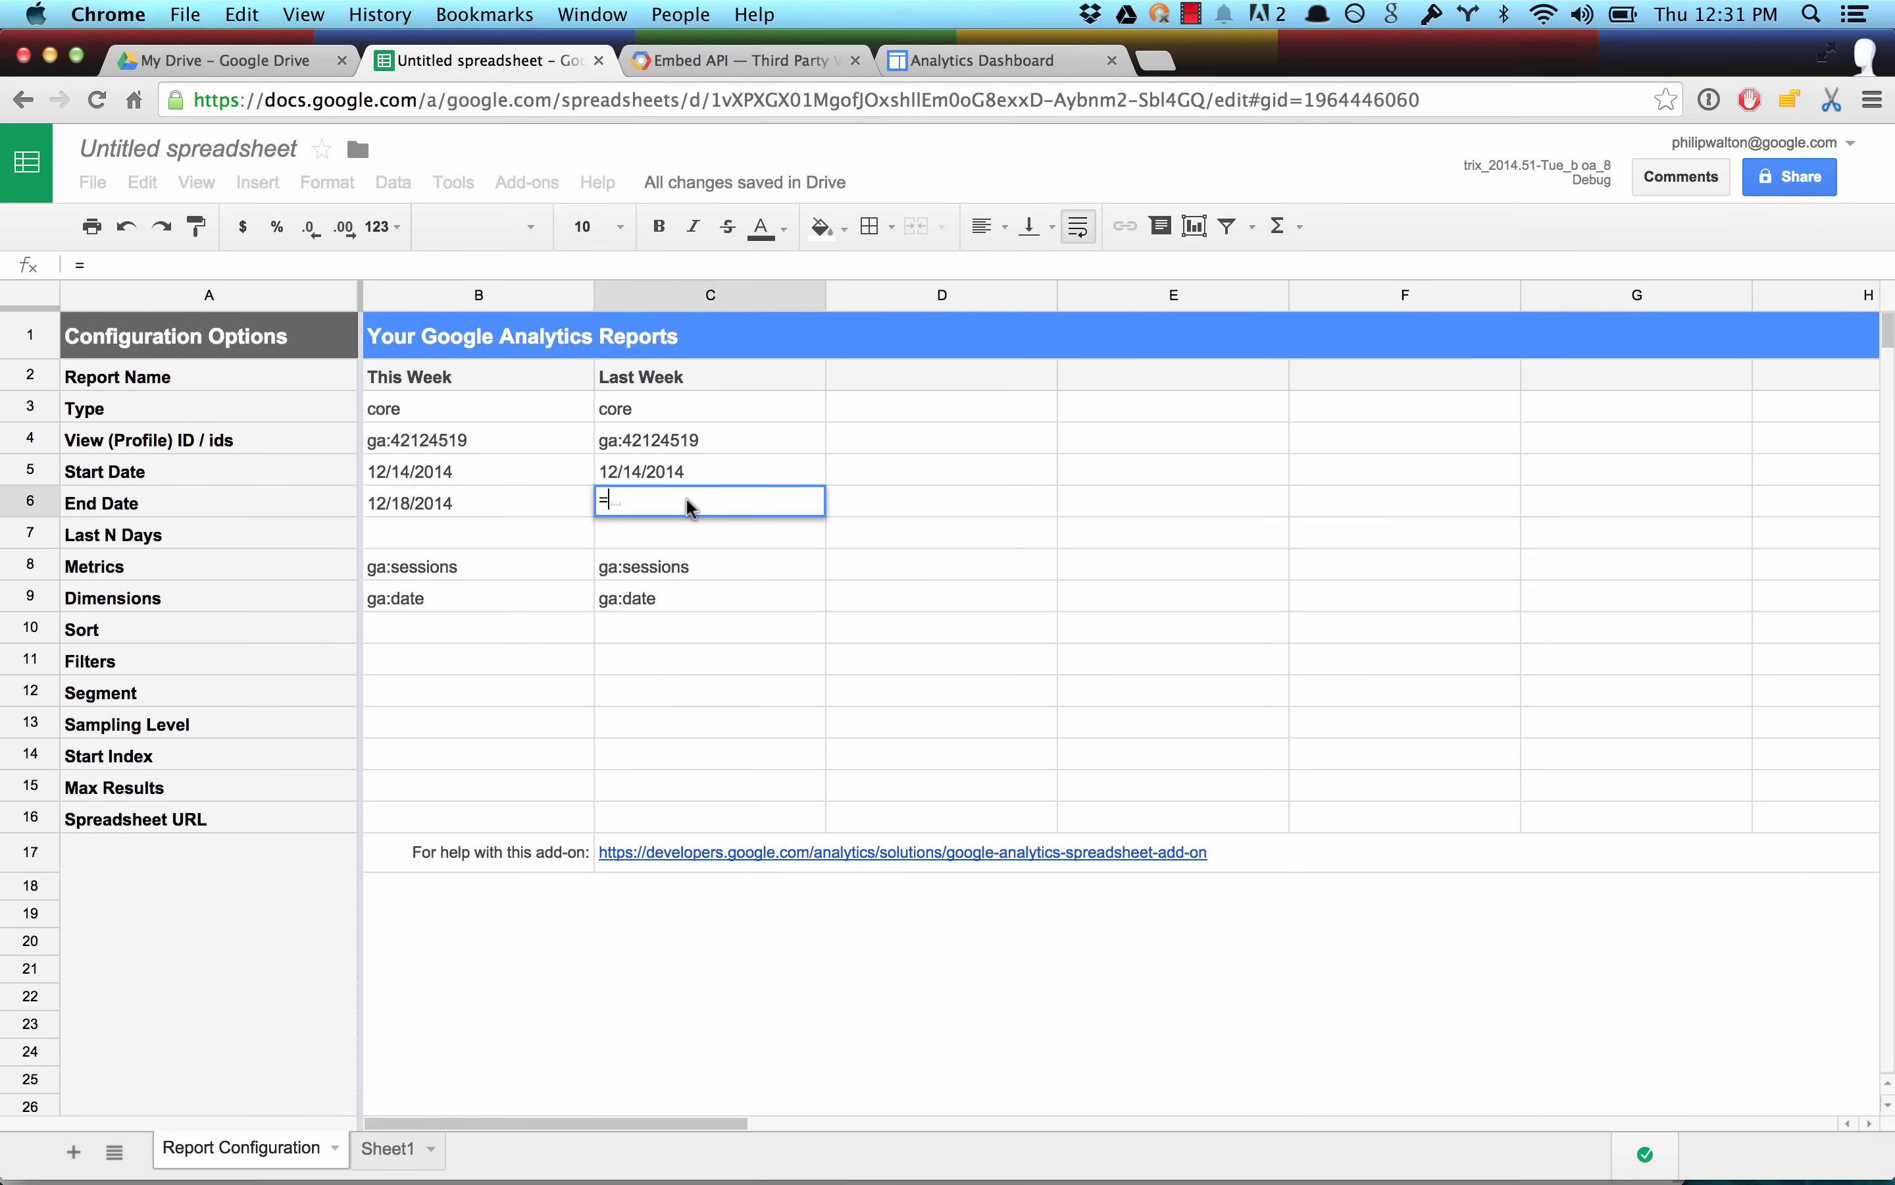
left_click(480, 475)
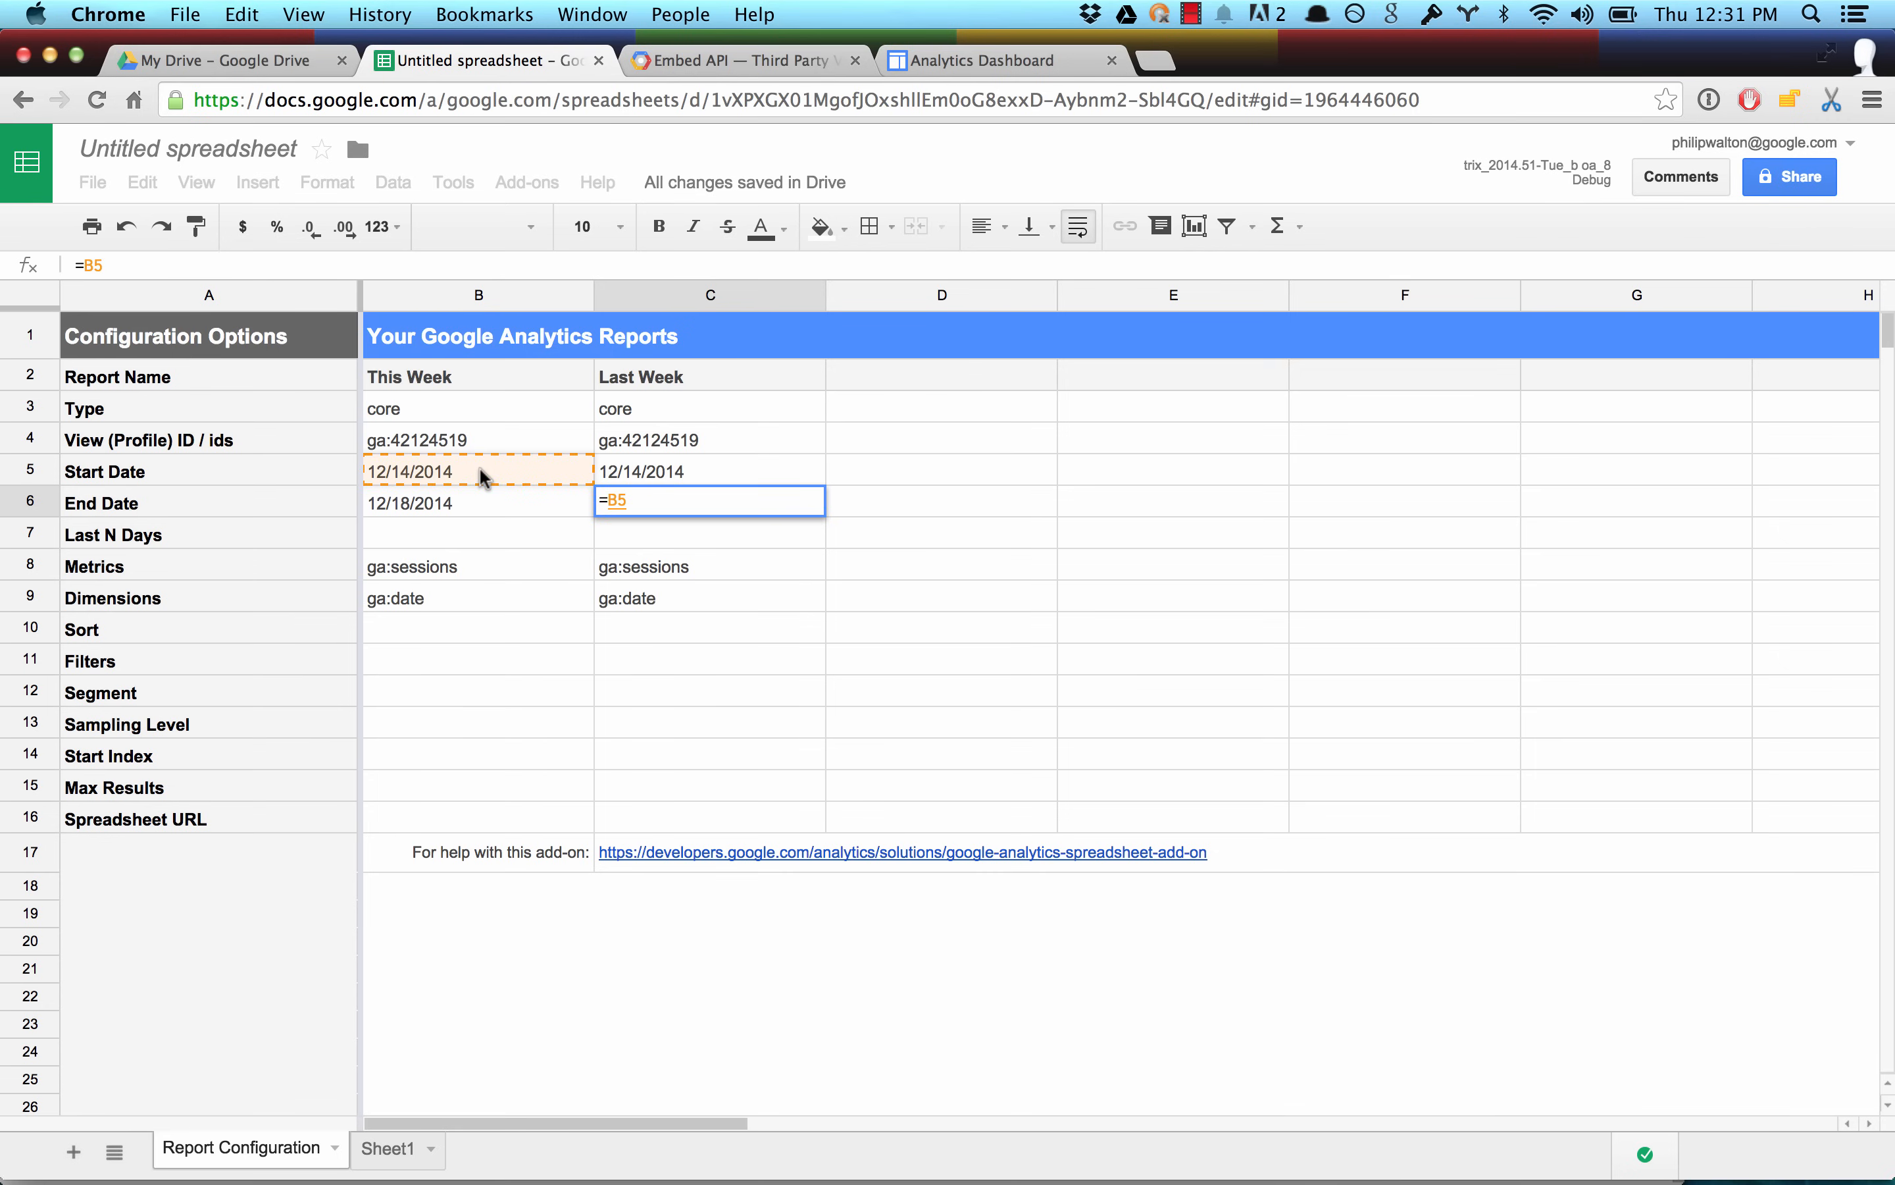
type("- 1")
key("Return")
Set the Last Week report's Start Date to the formula =B5 - 7.
double_click(730, 471)
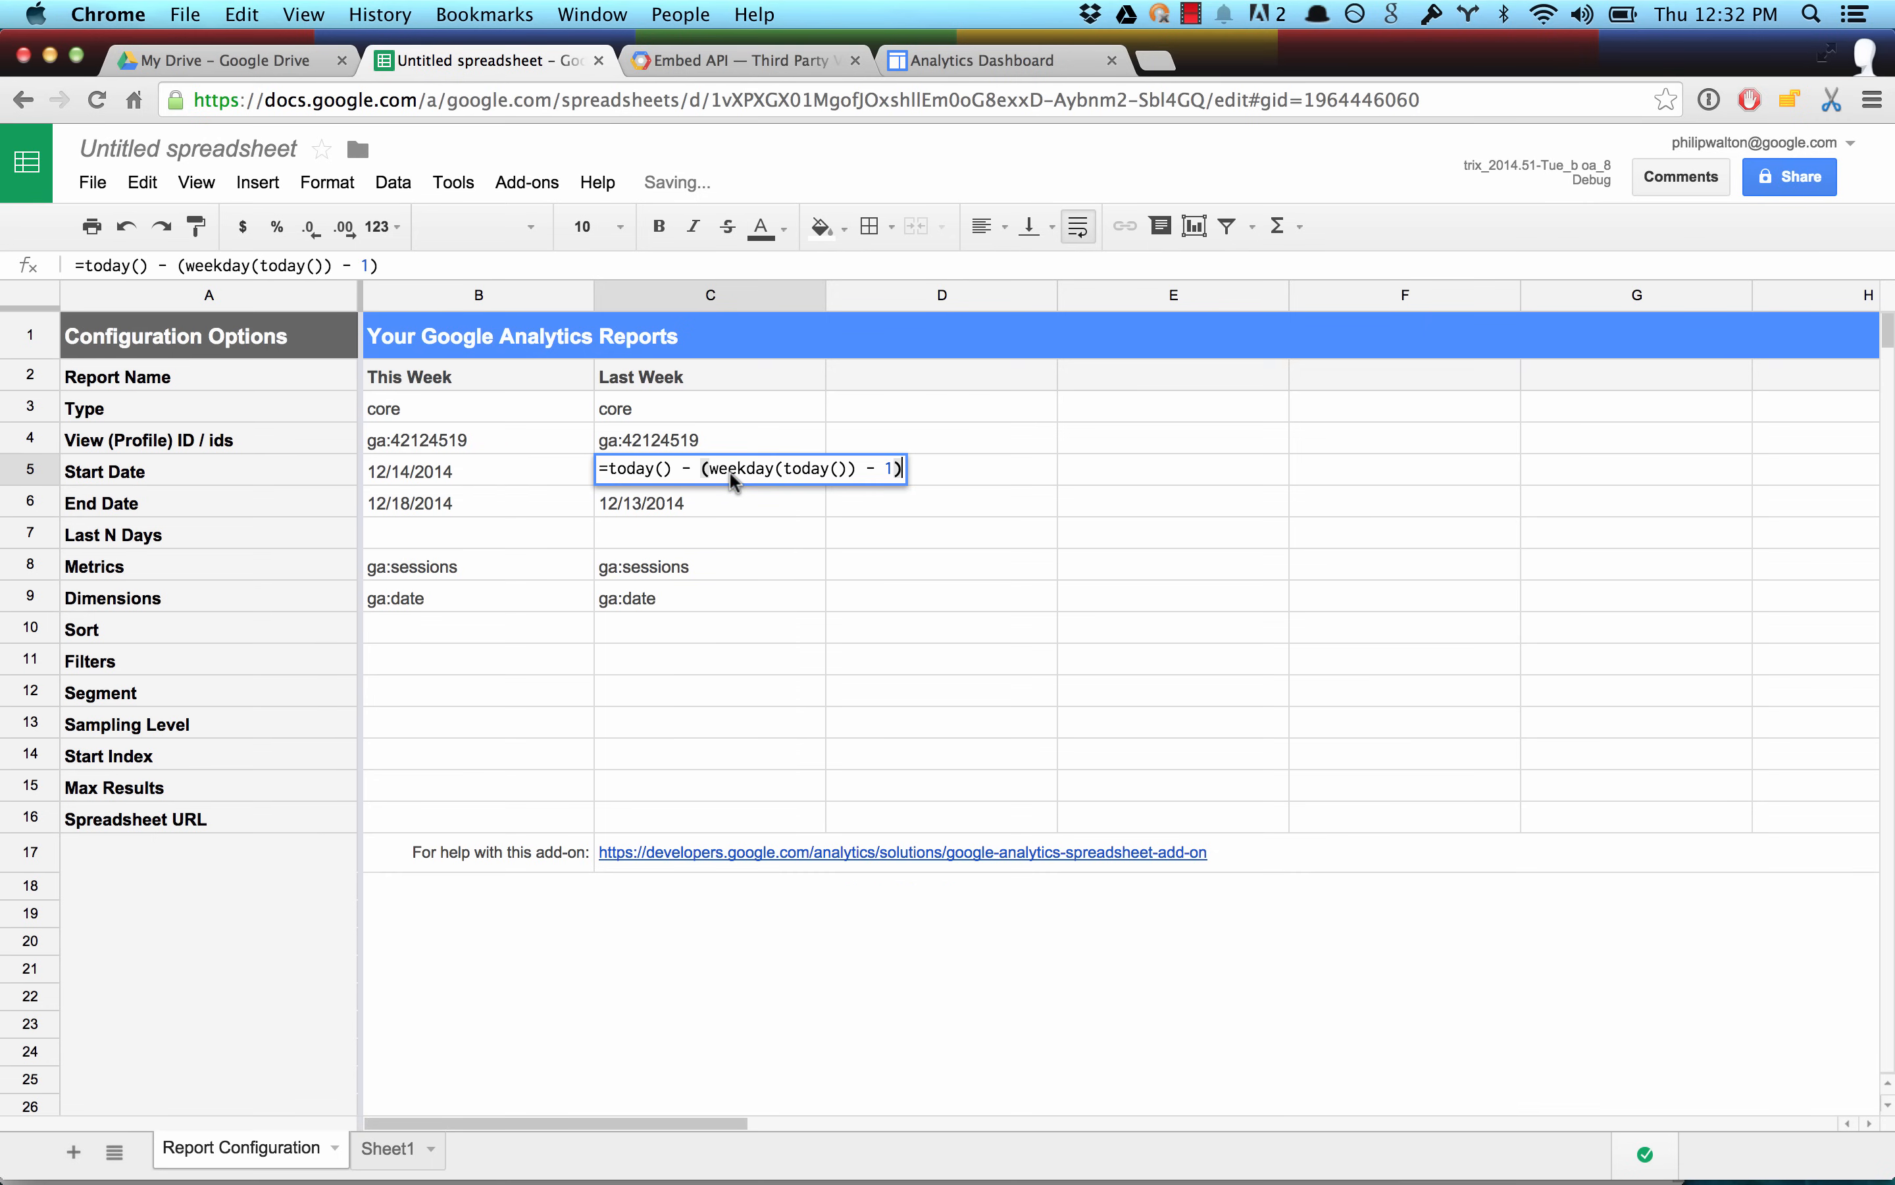
key("alt+Left")
key("alt+Left")
key("alt+Left")
key("alt+Left")
key("shift+super+Right")
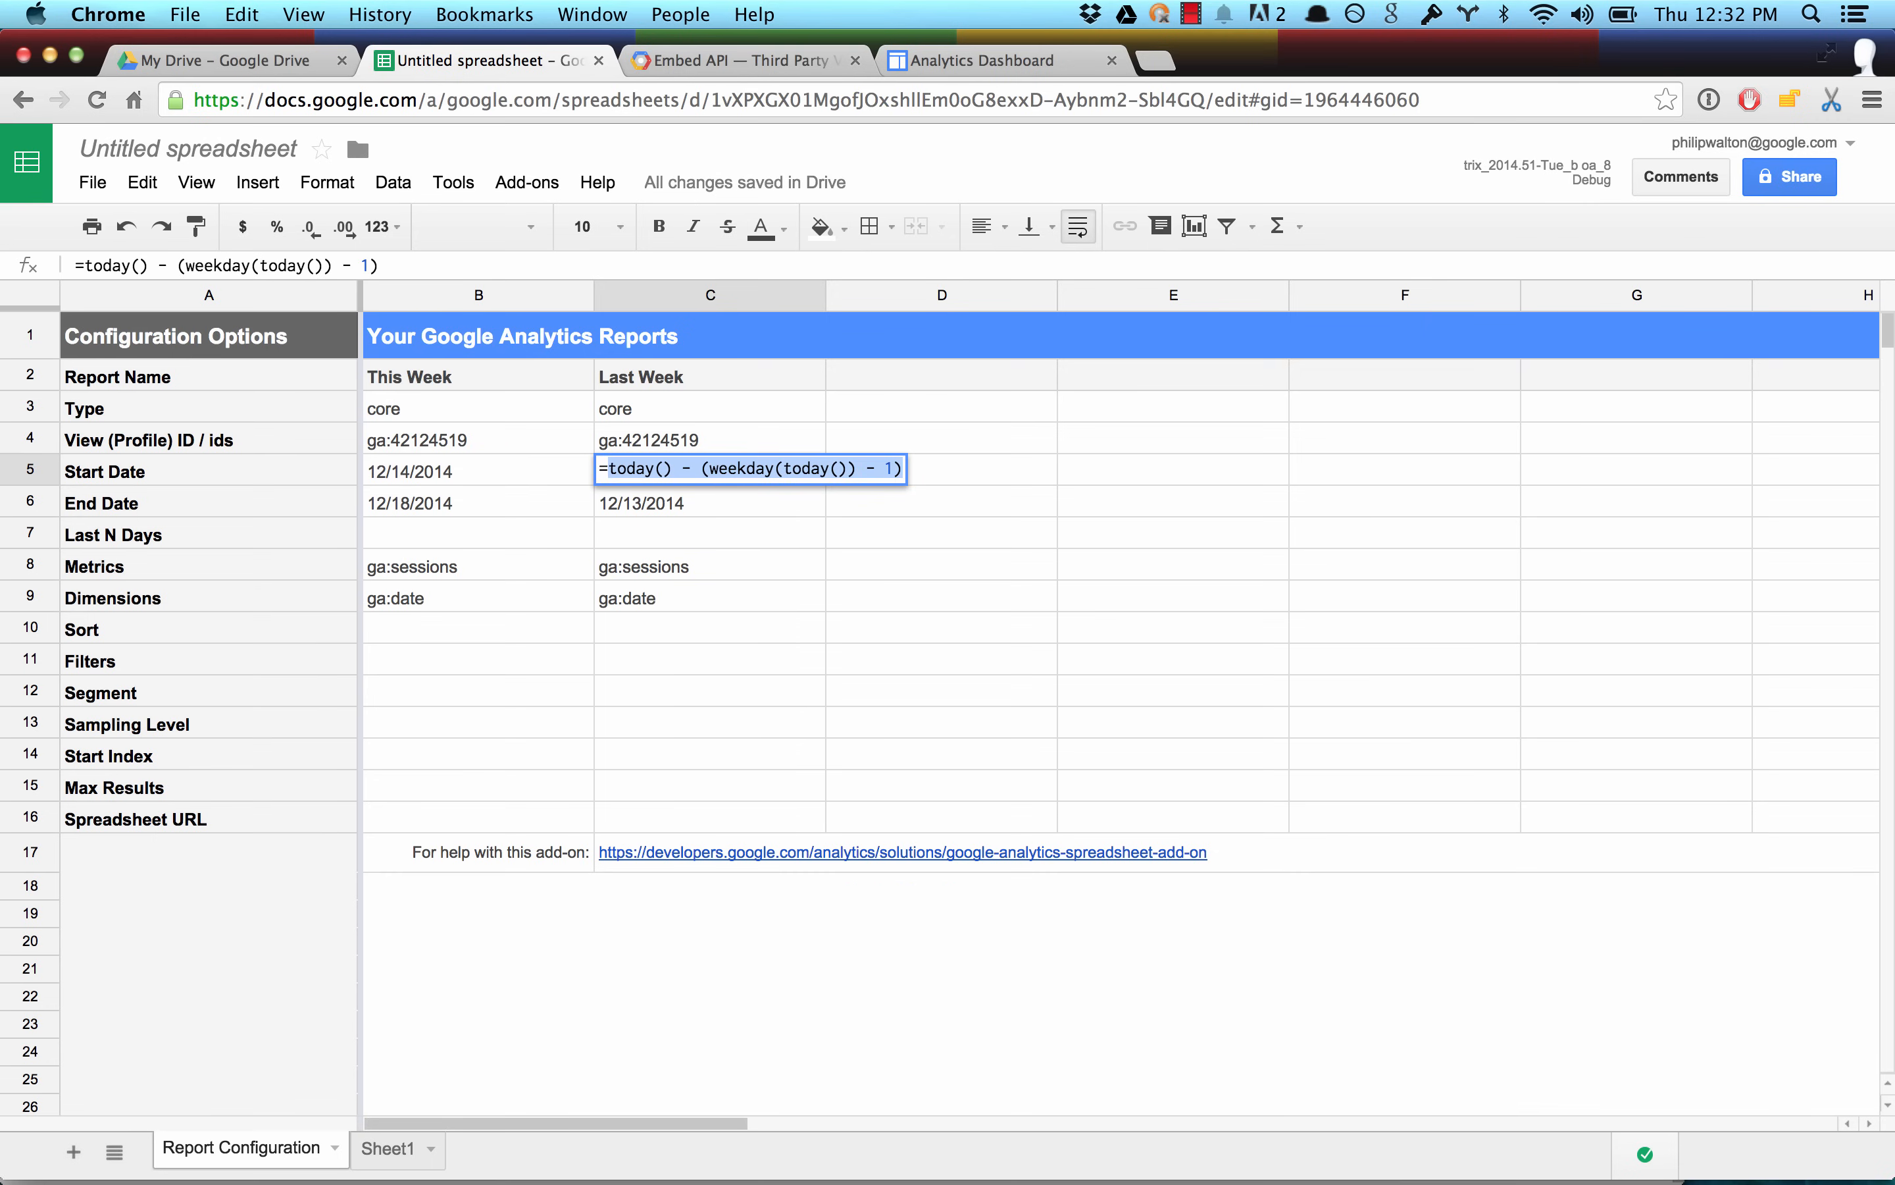
key("BackSpace")
left_click(529, 469)
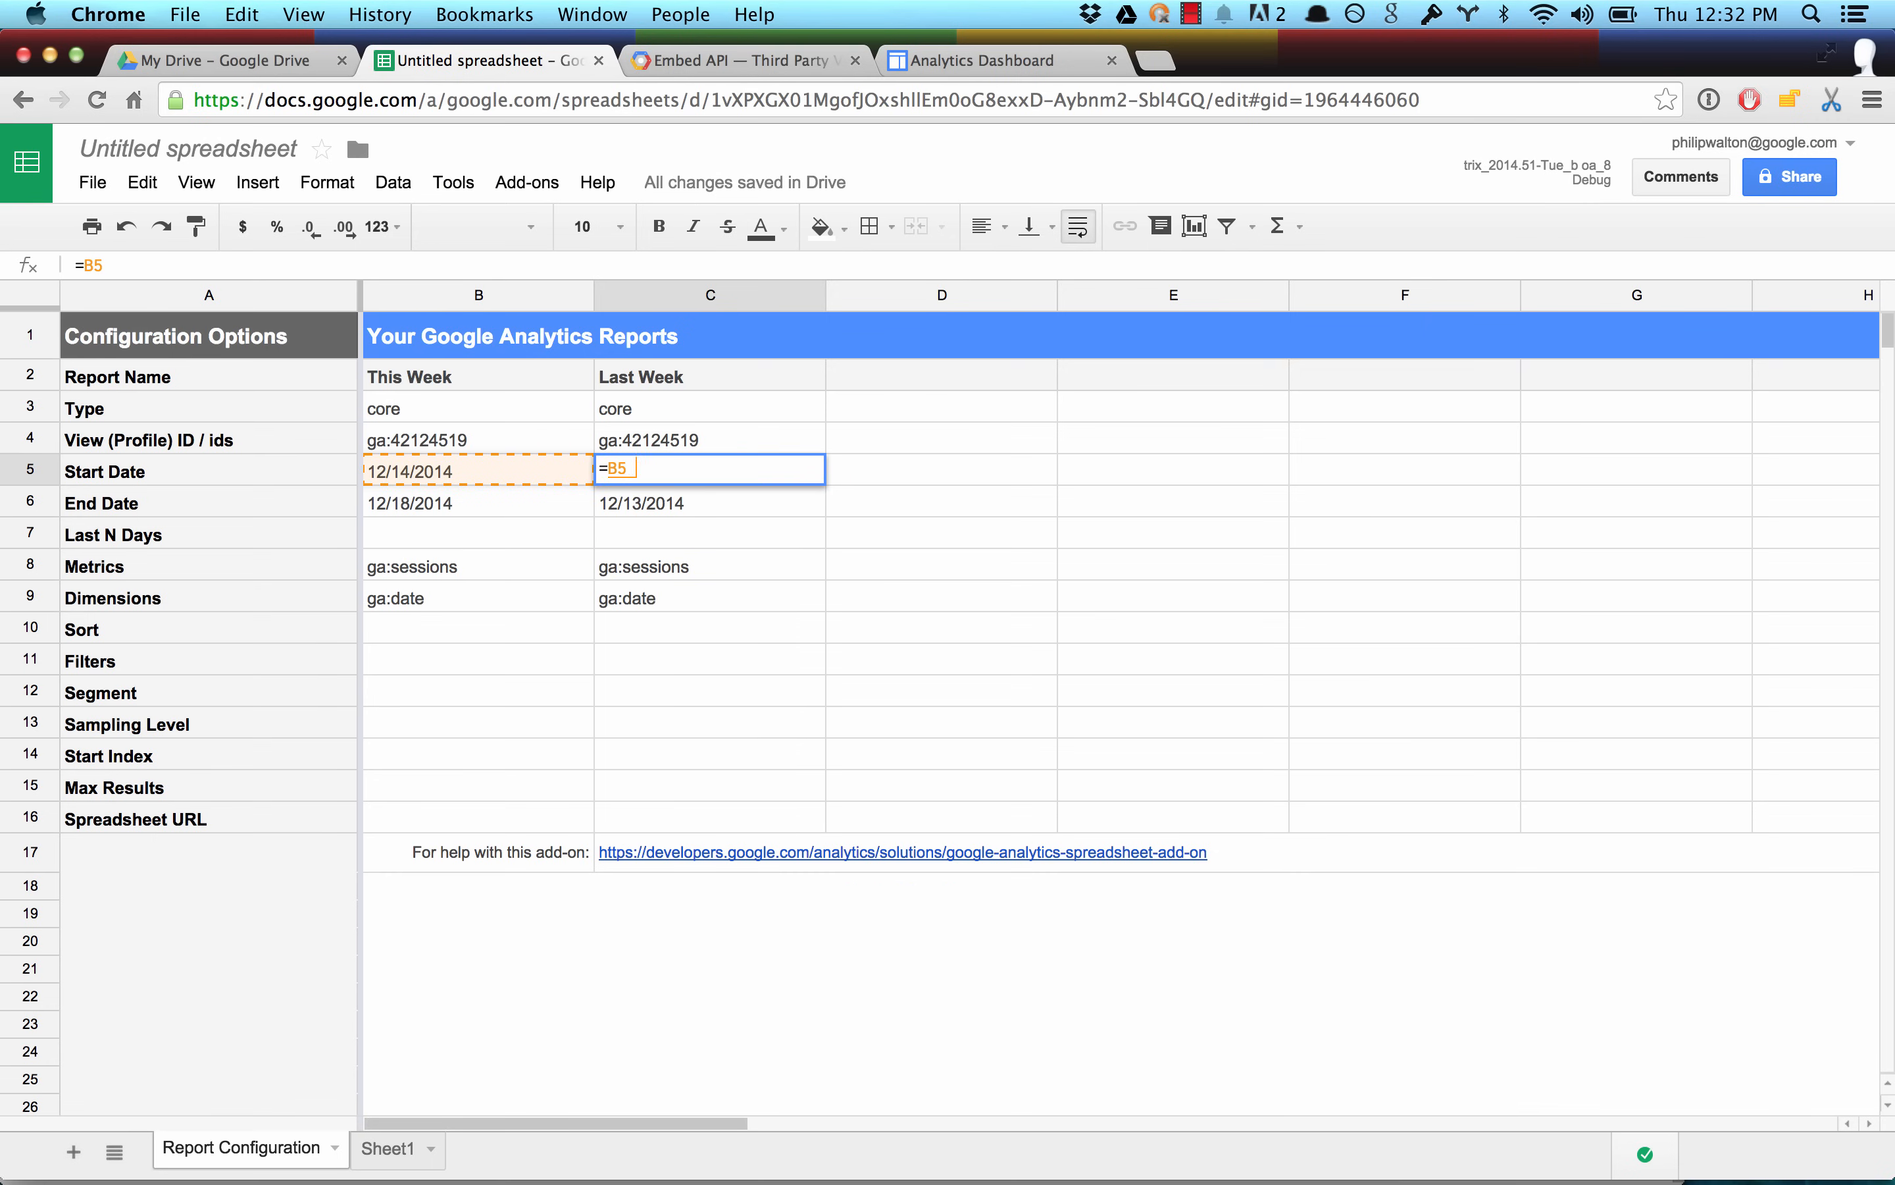
type("- 7")
key("Return")
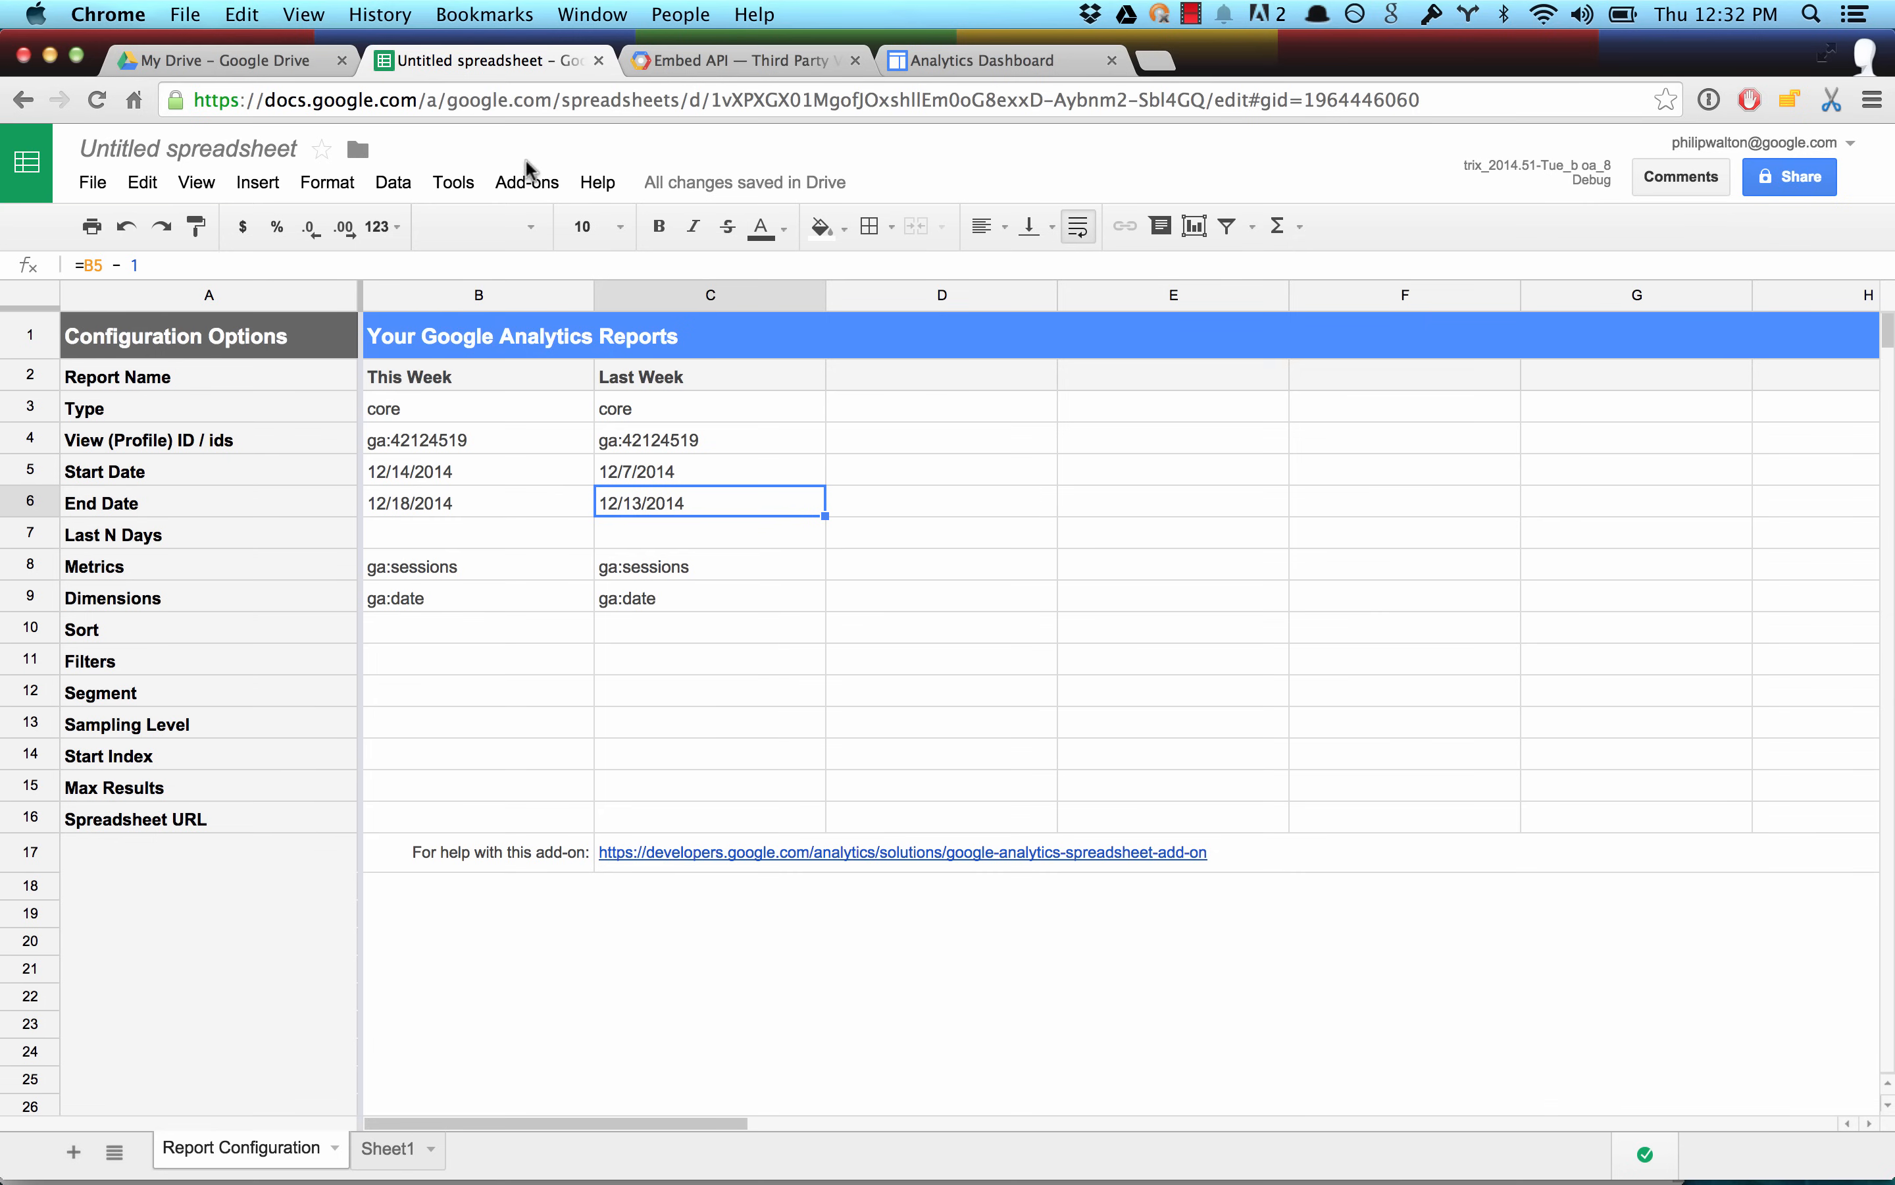
Run the configured Google Analytics reports and check the dates and sessions in the This Week results breakdown.
left_click(527, 180)
mouse_move(542, 229)
left_click(777, 270)
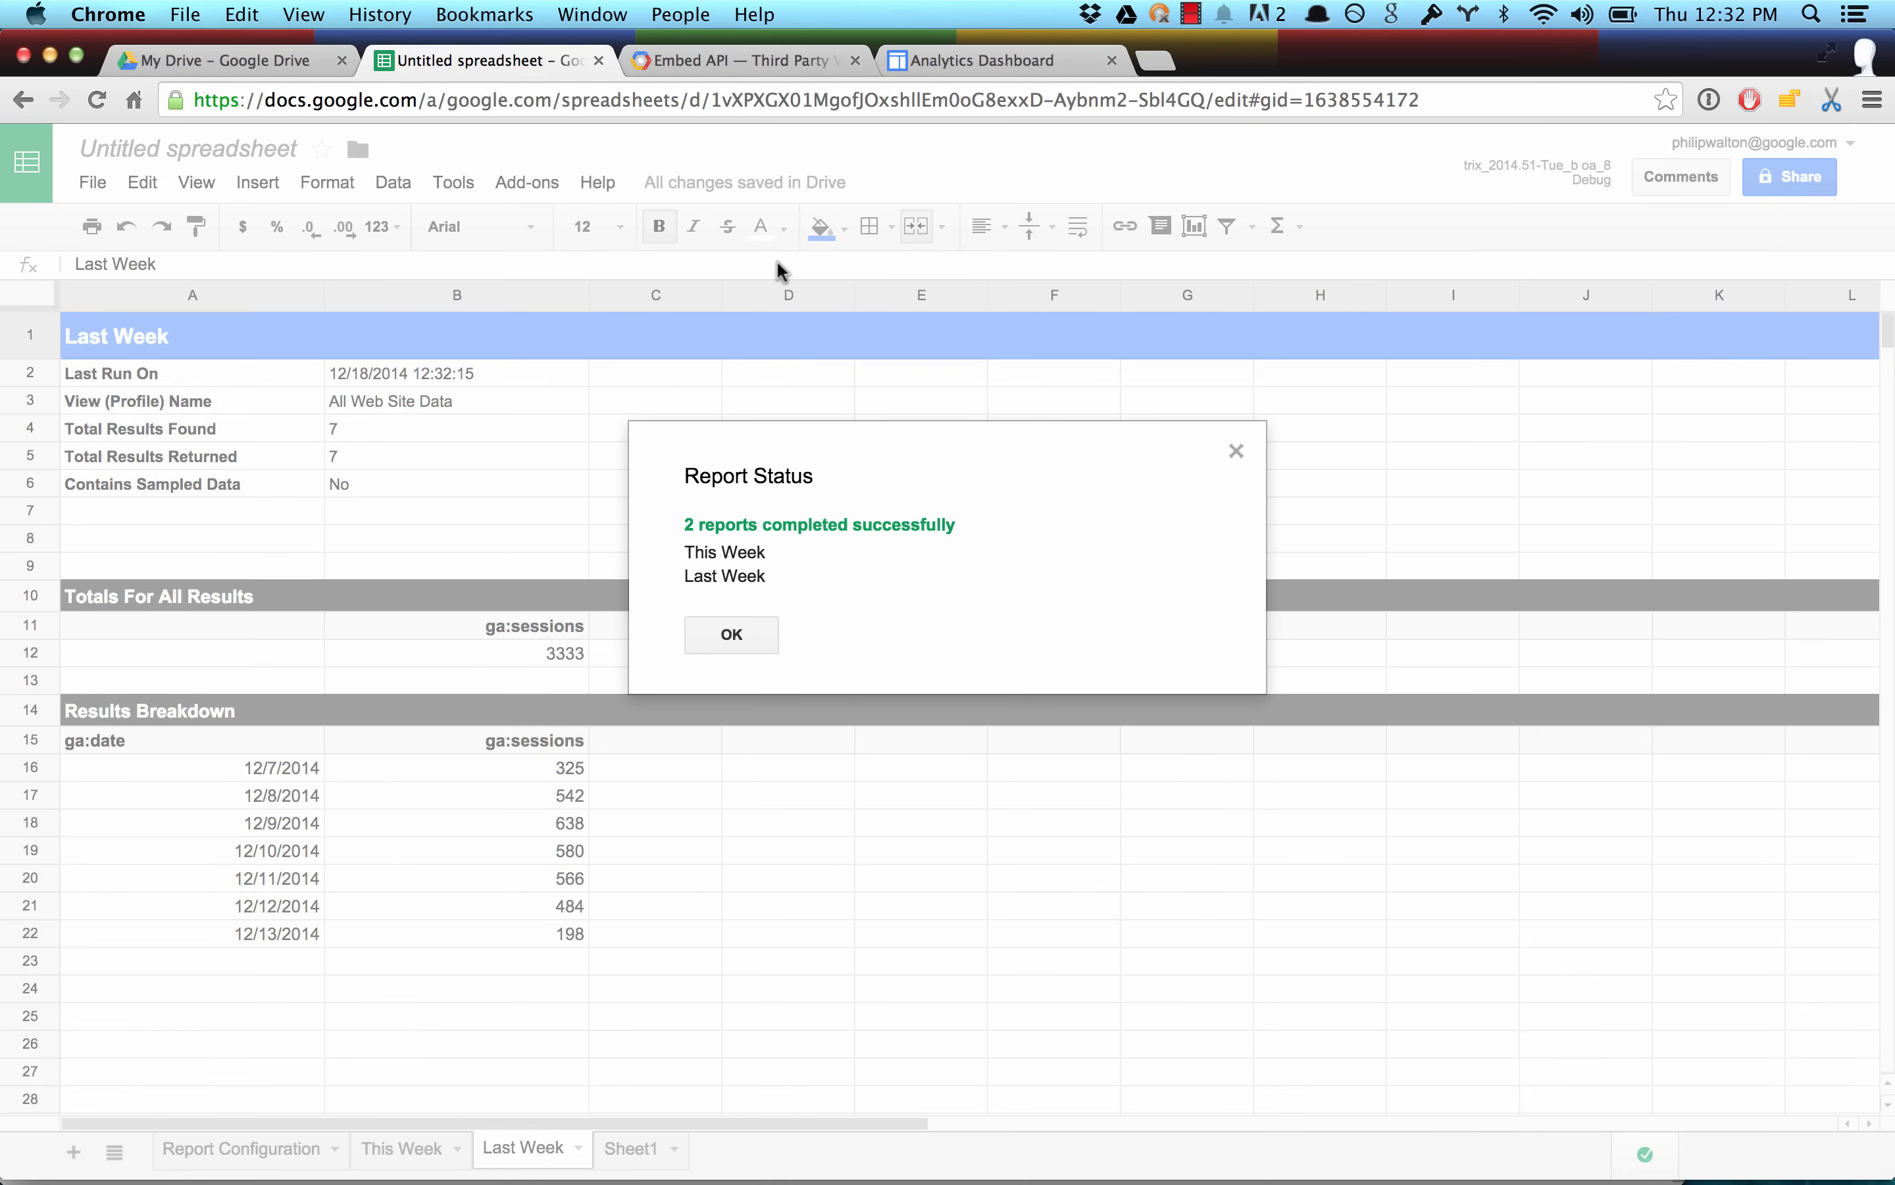
left_click(729, 644)
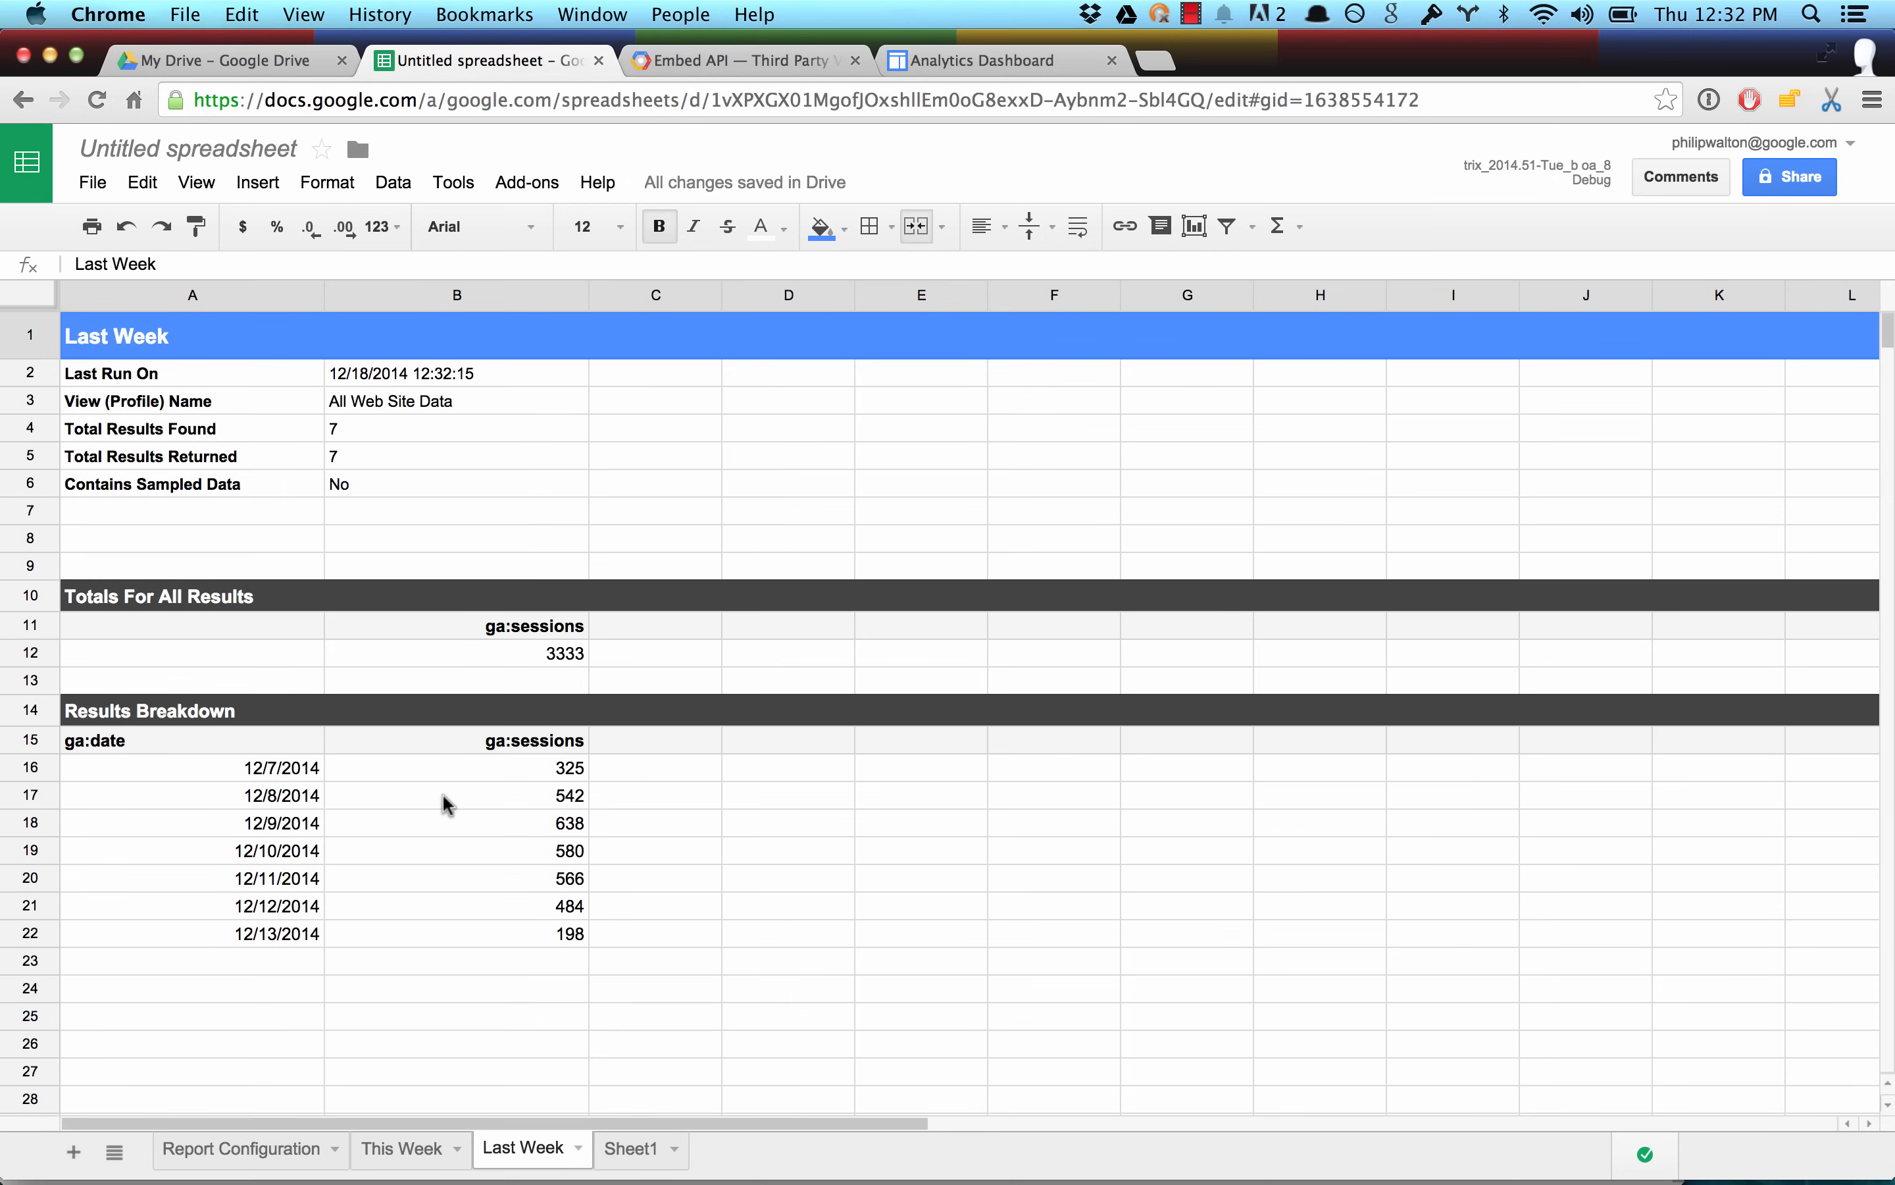
left_click(428, 1156)
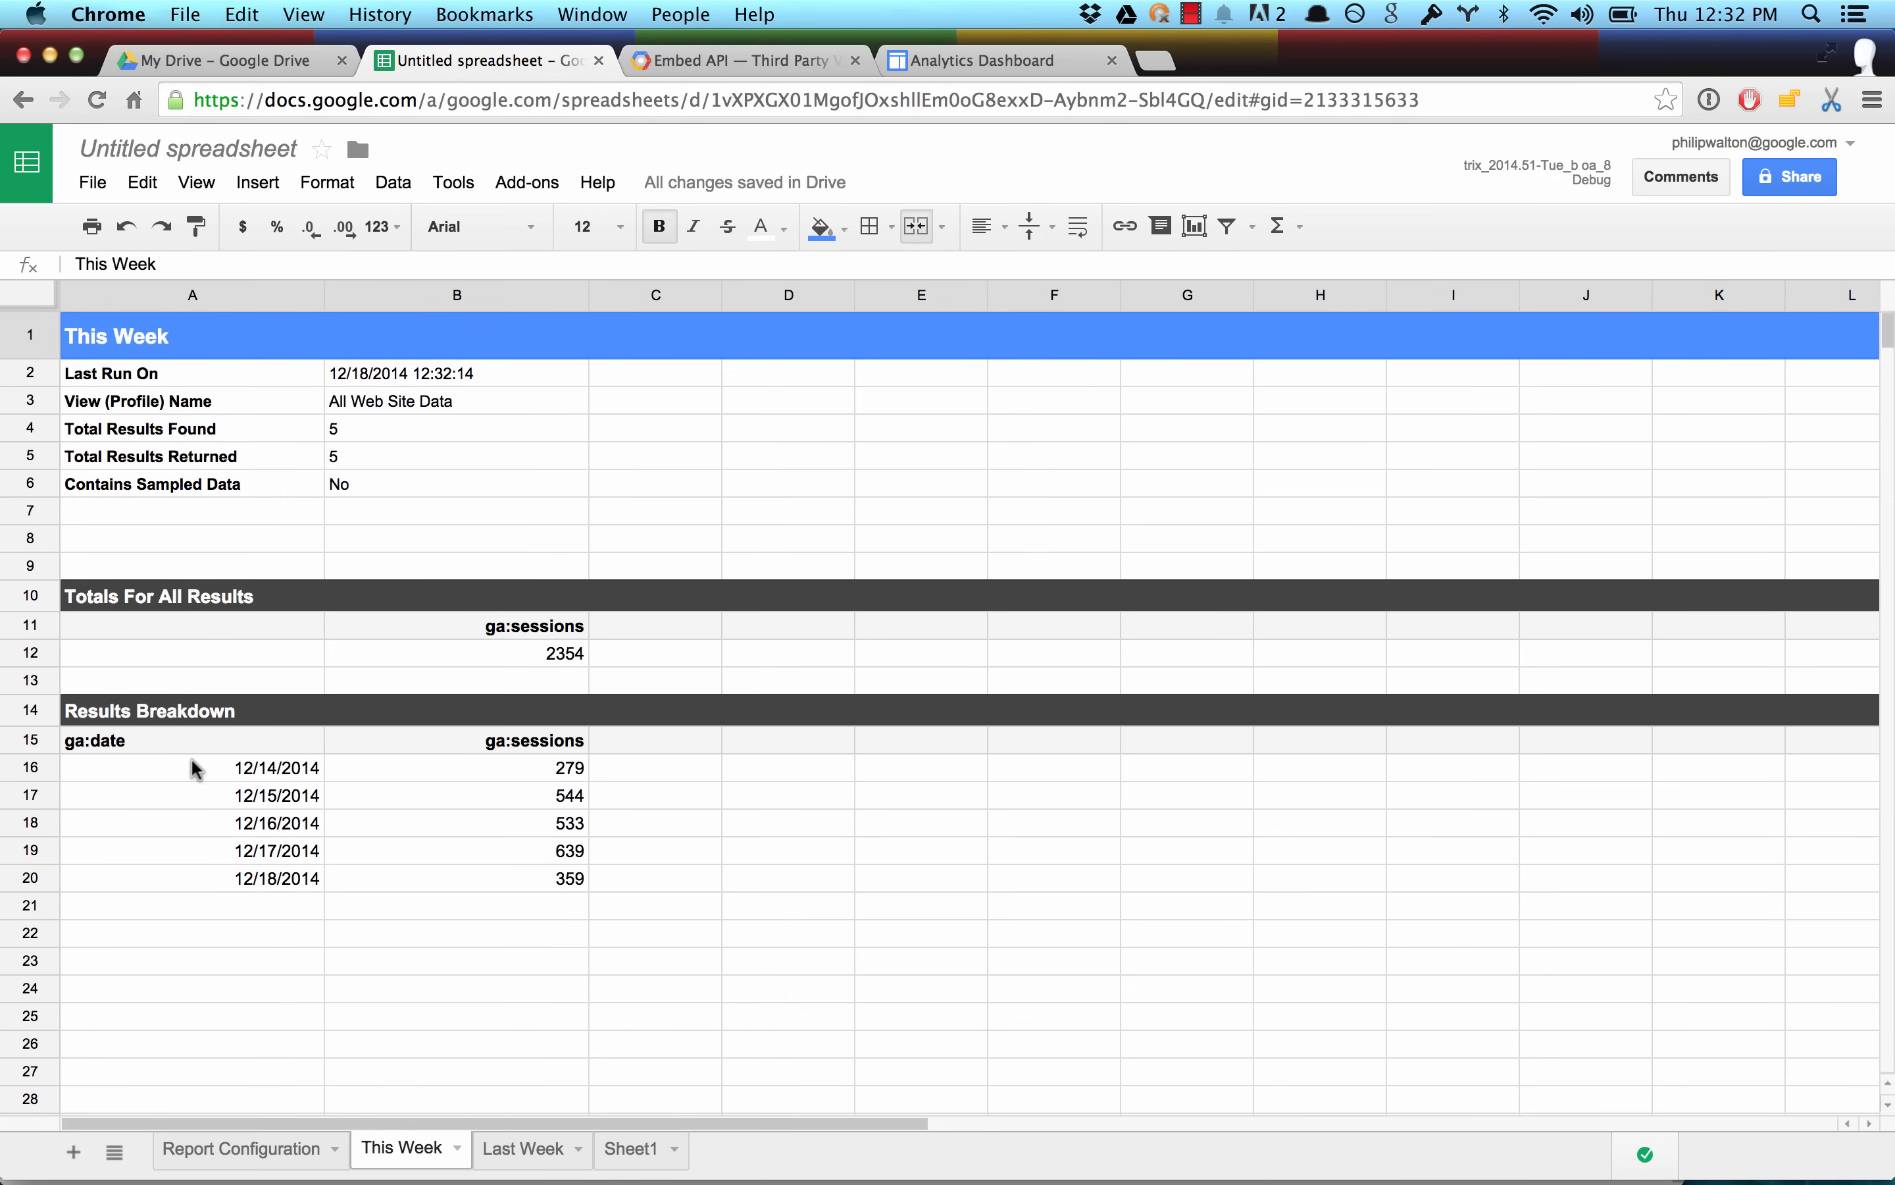
left_click_drag(196, 769, 410, 895)
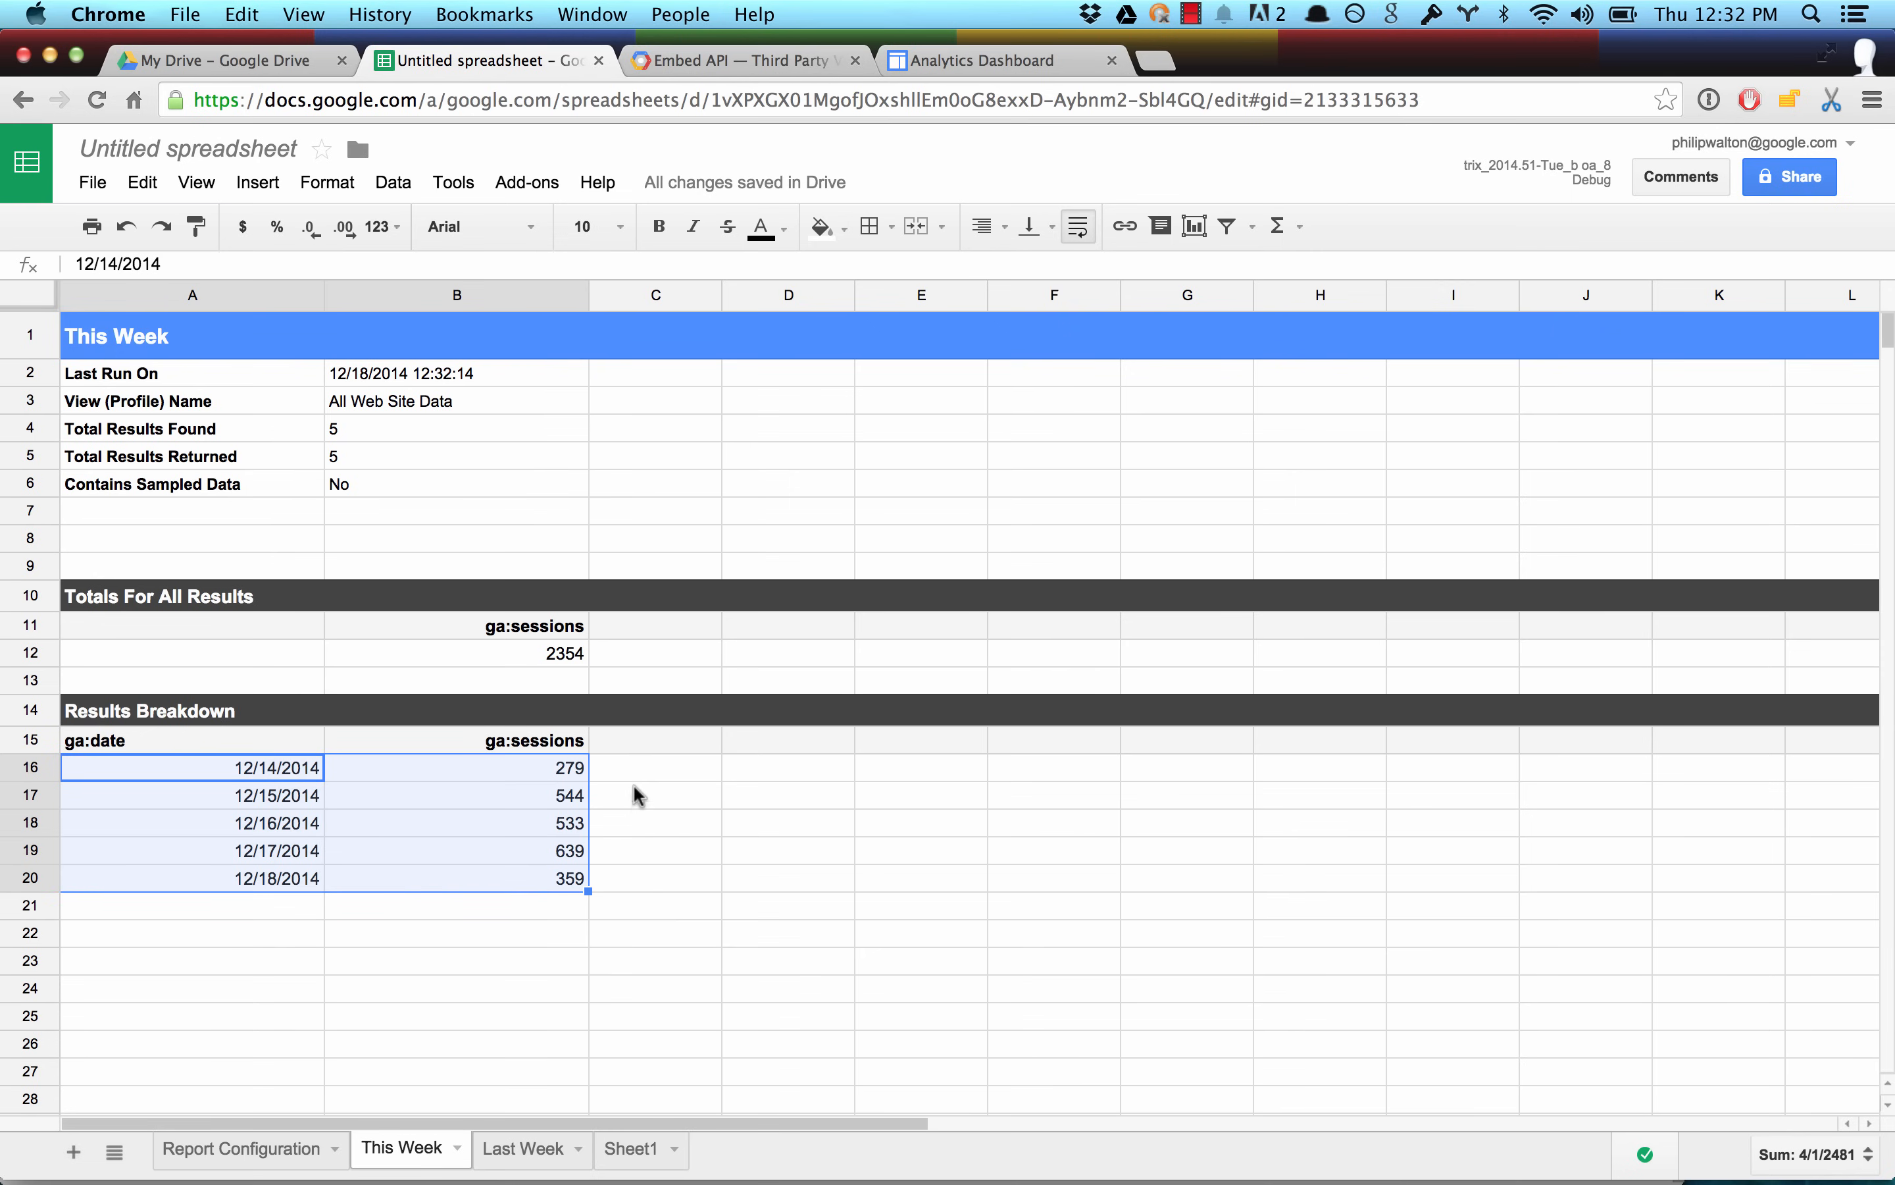
In Sheet1, enter the column headings This Week in B1 and Last Week in C1.
left_click(633, 1152)
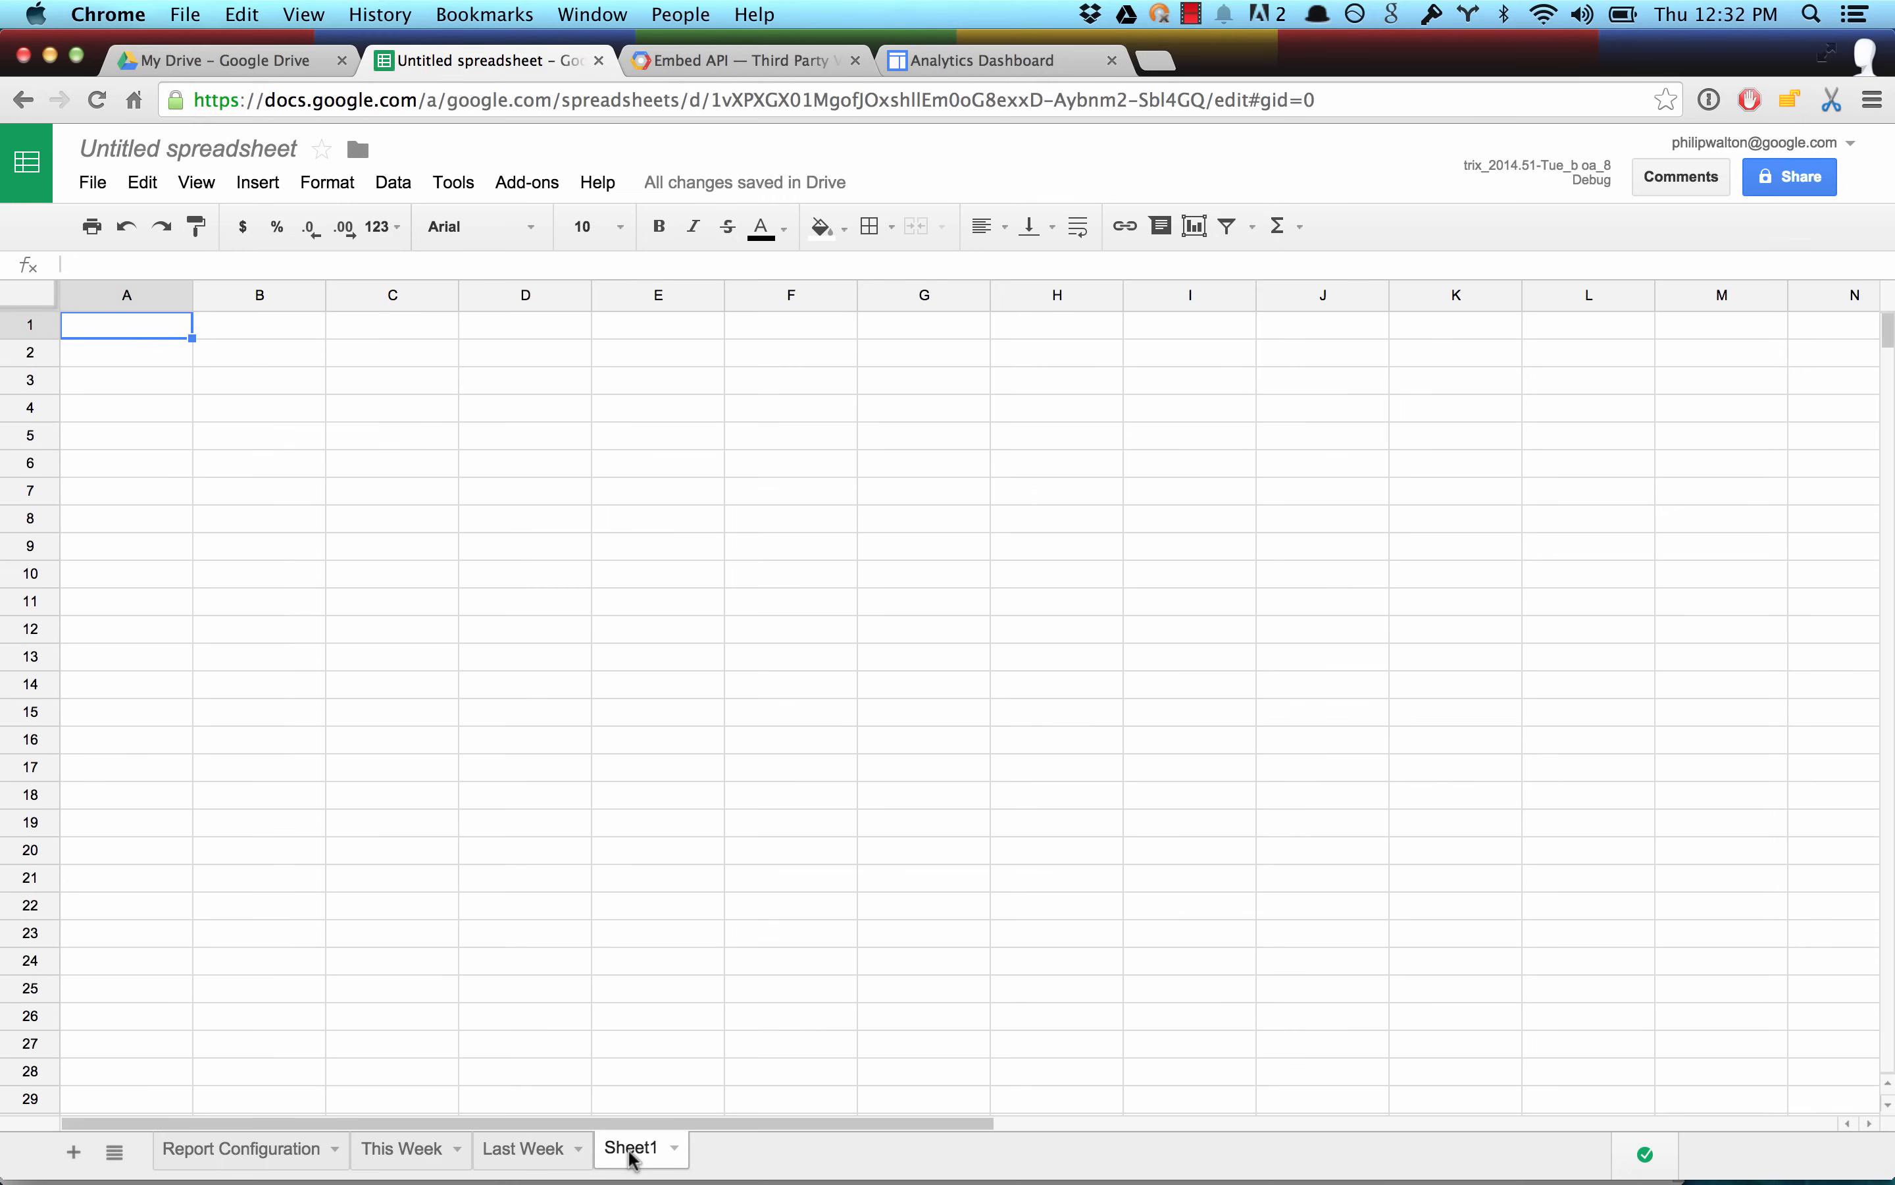
left_click(262, 326)
type("This")
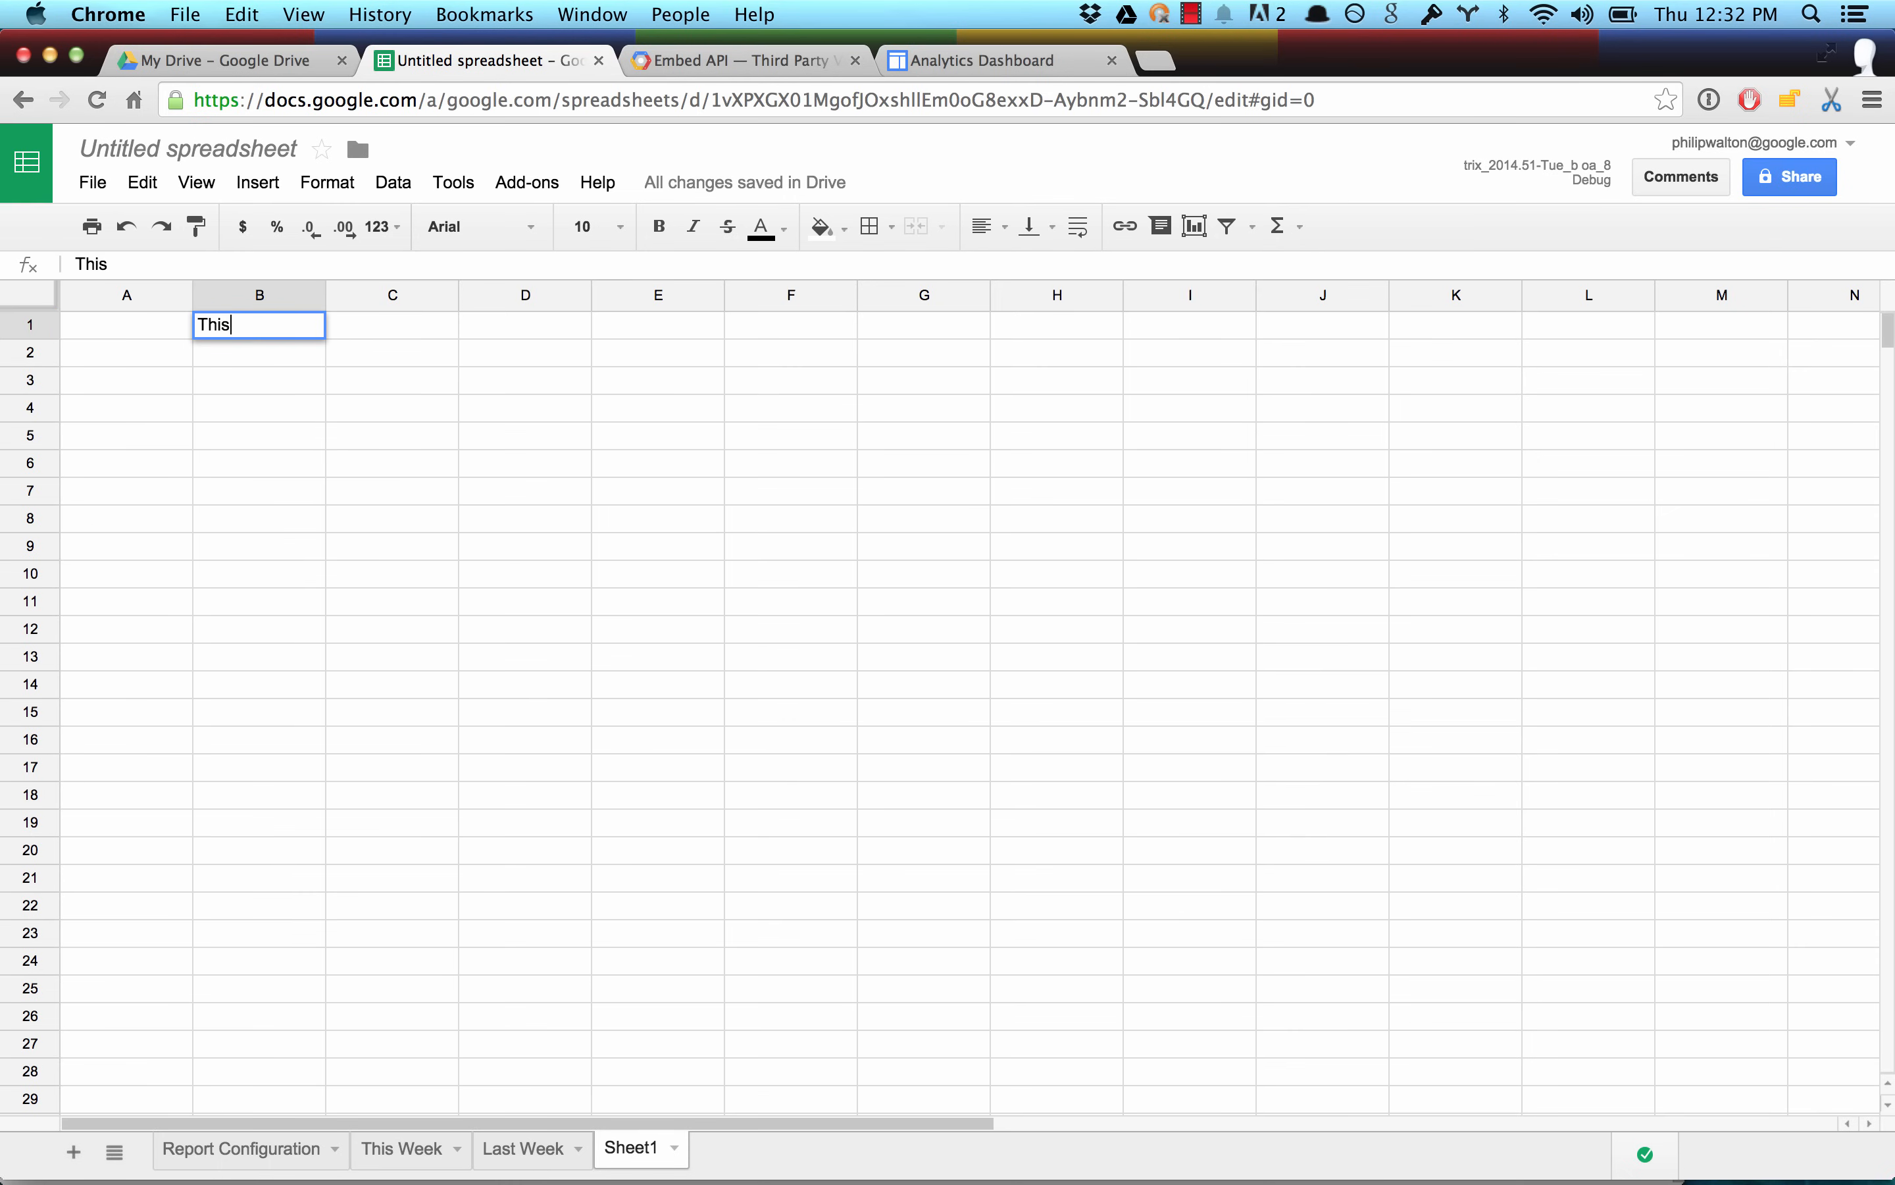
type(" Week")
key("Tab")
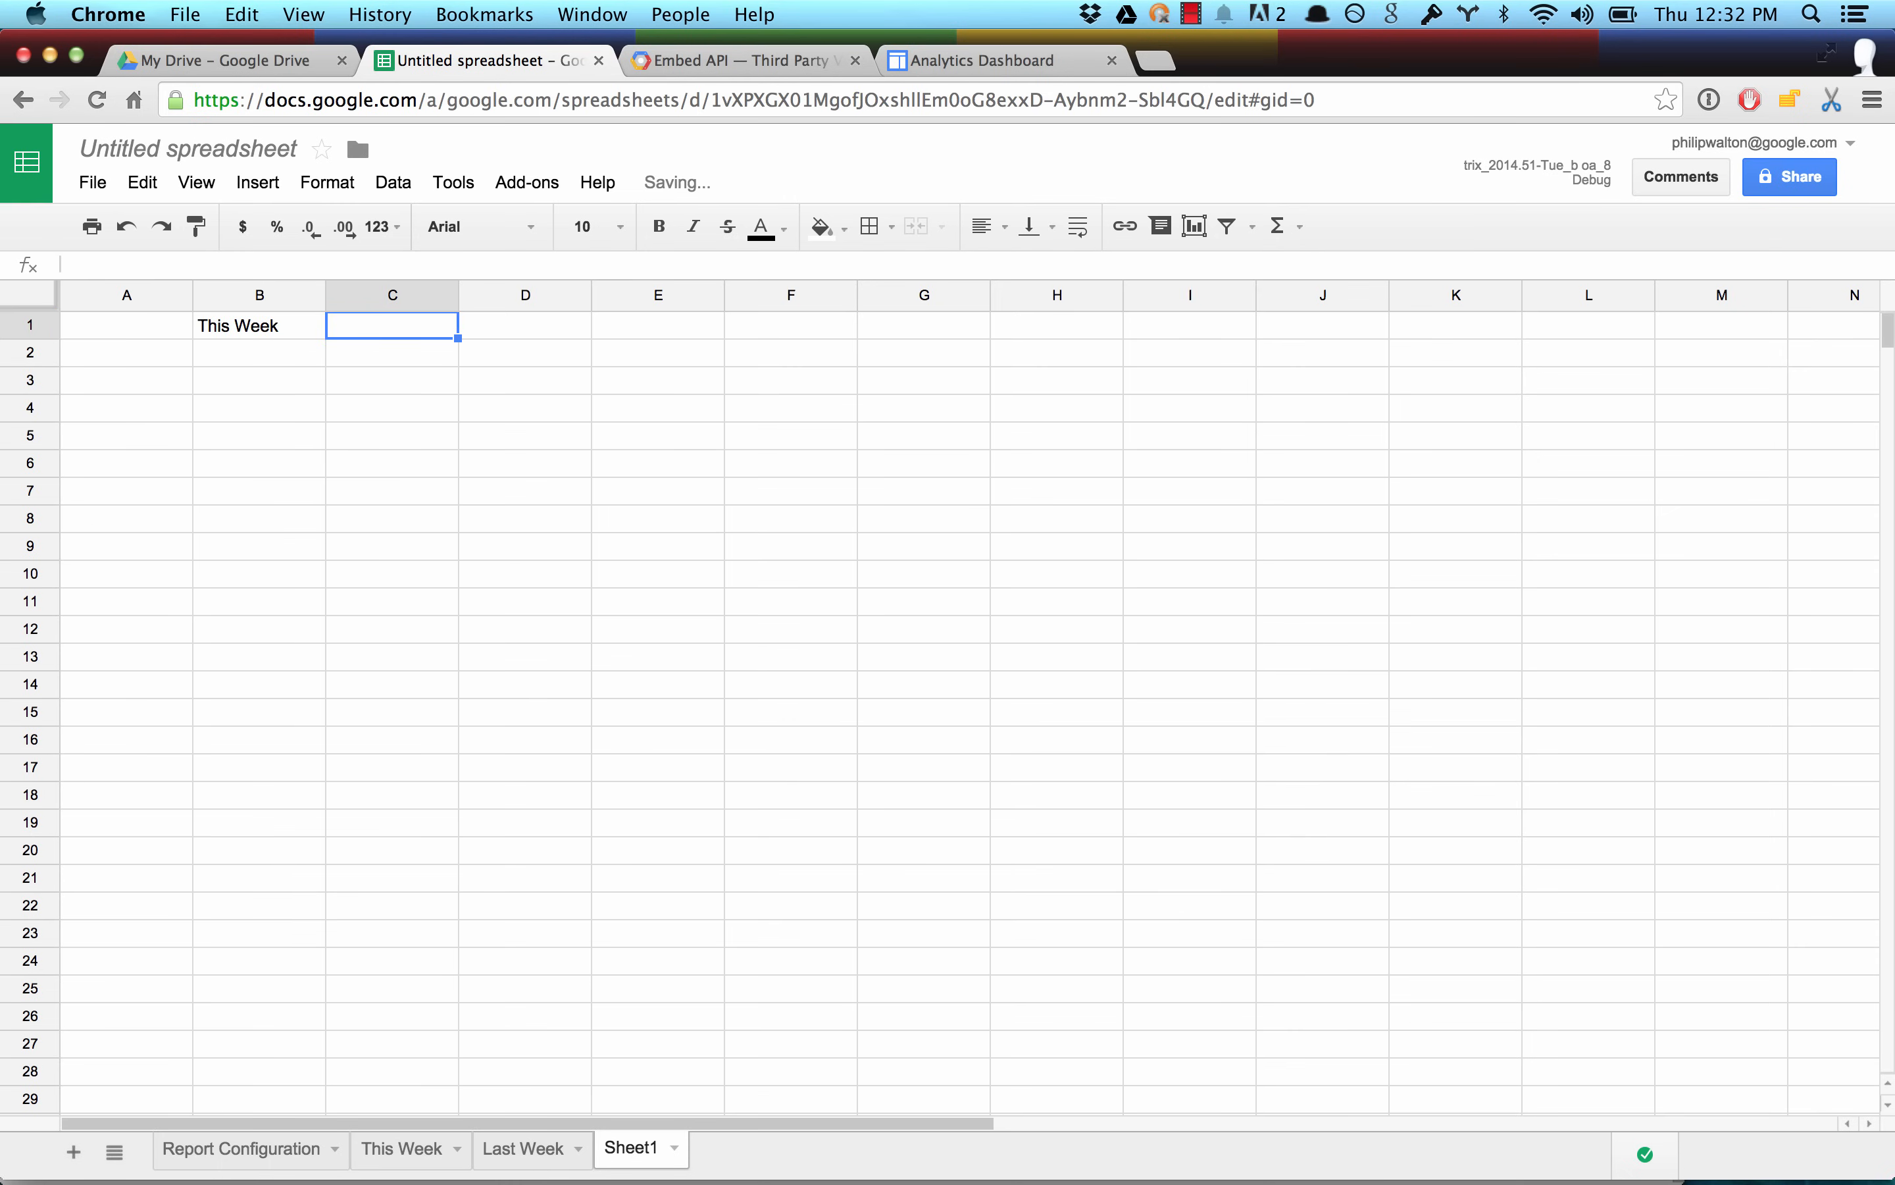
type("Last Week")
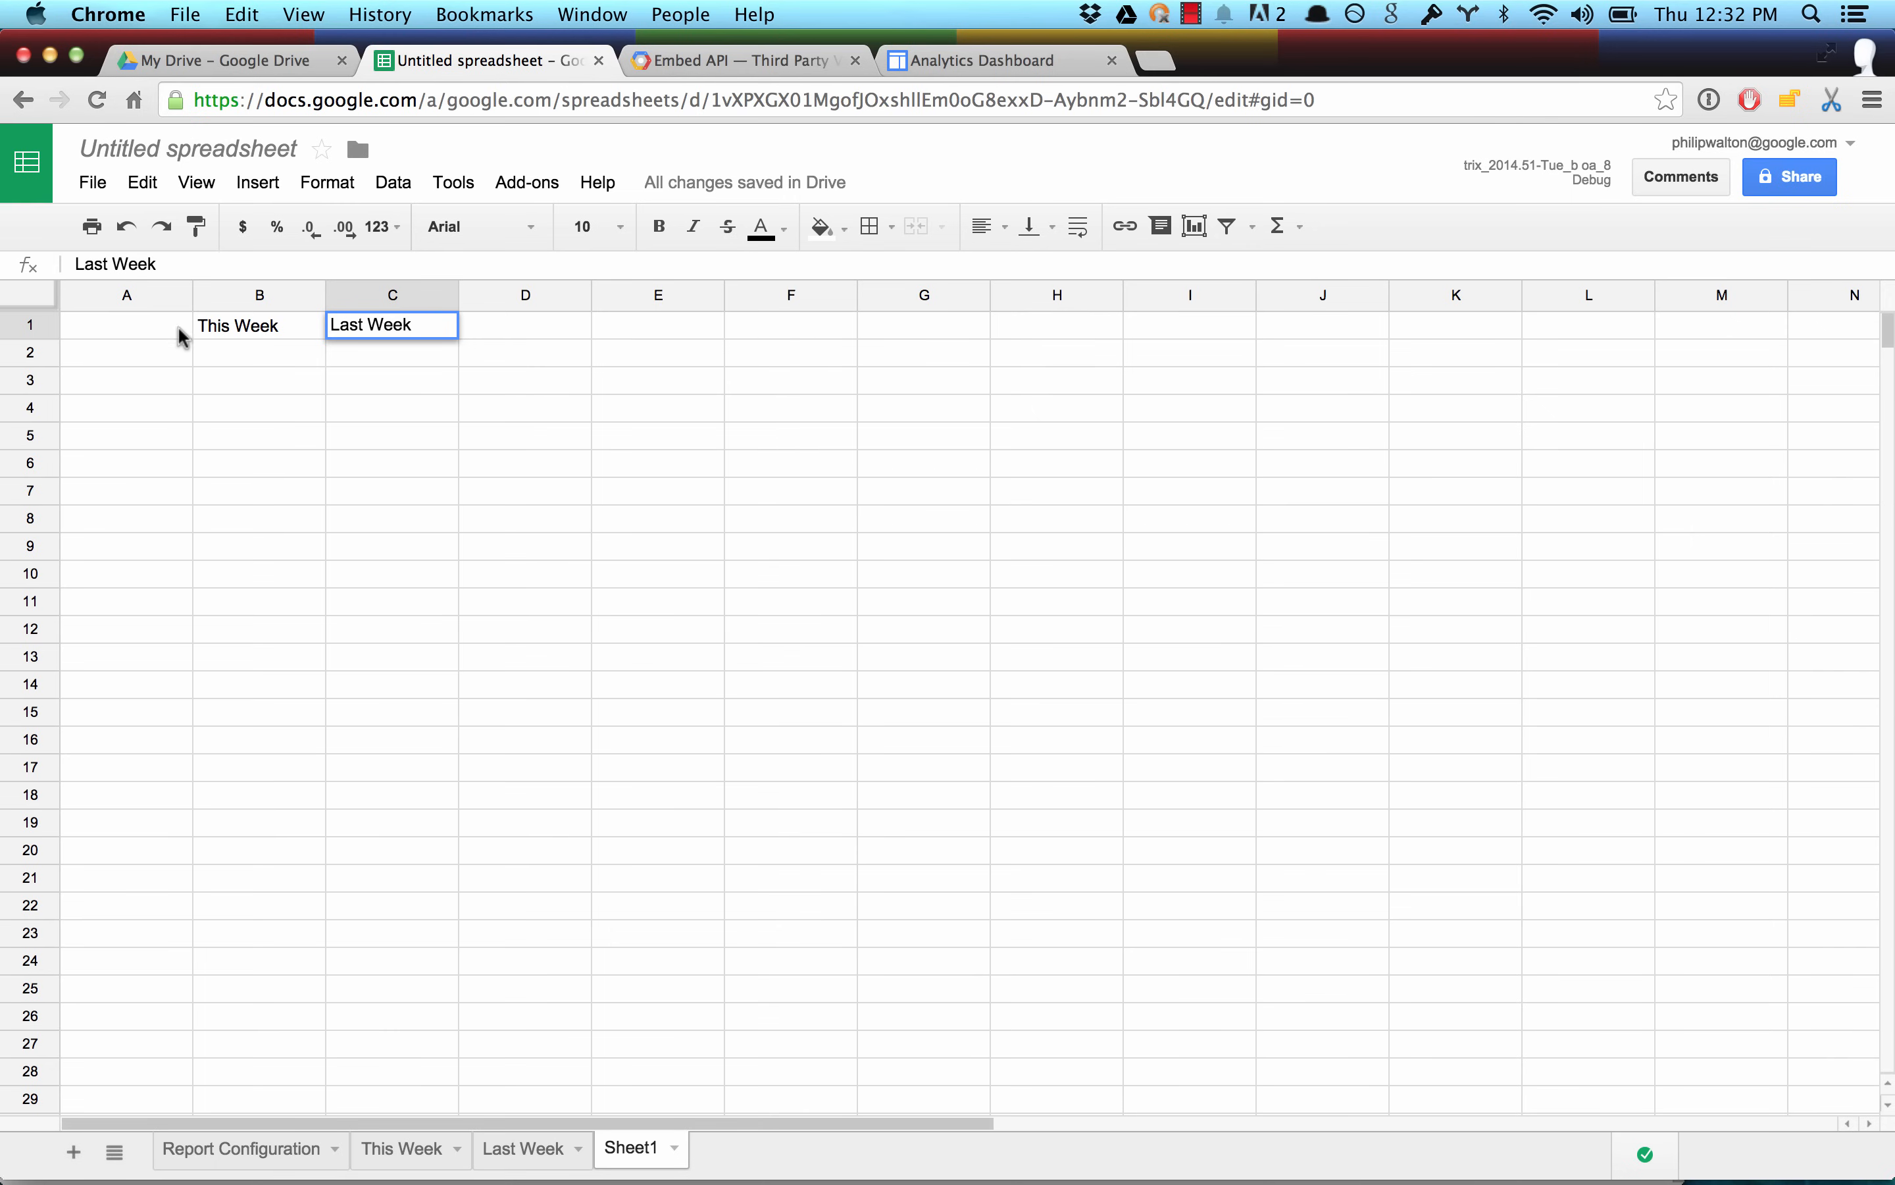
Enter Sun in A2 and fill the weekday series down to Sat in A8.
left_click(118, 354)
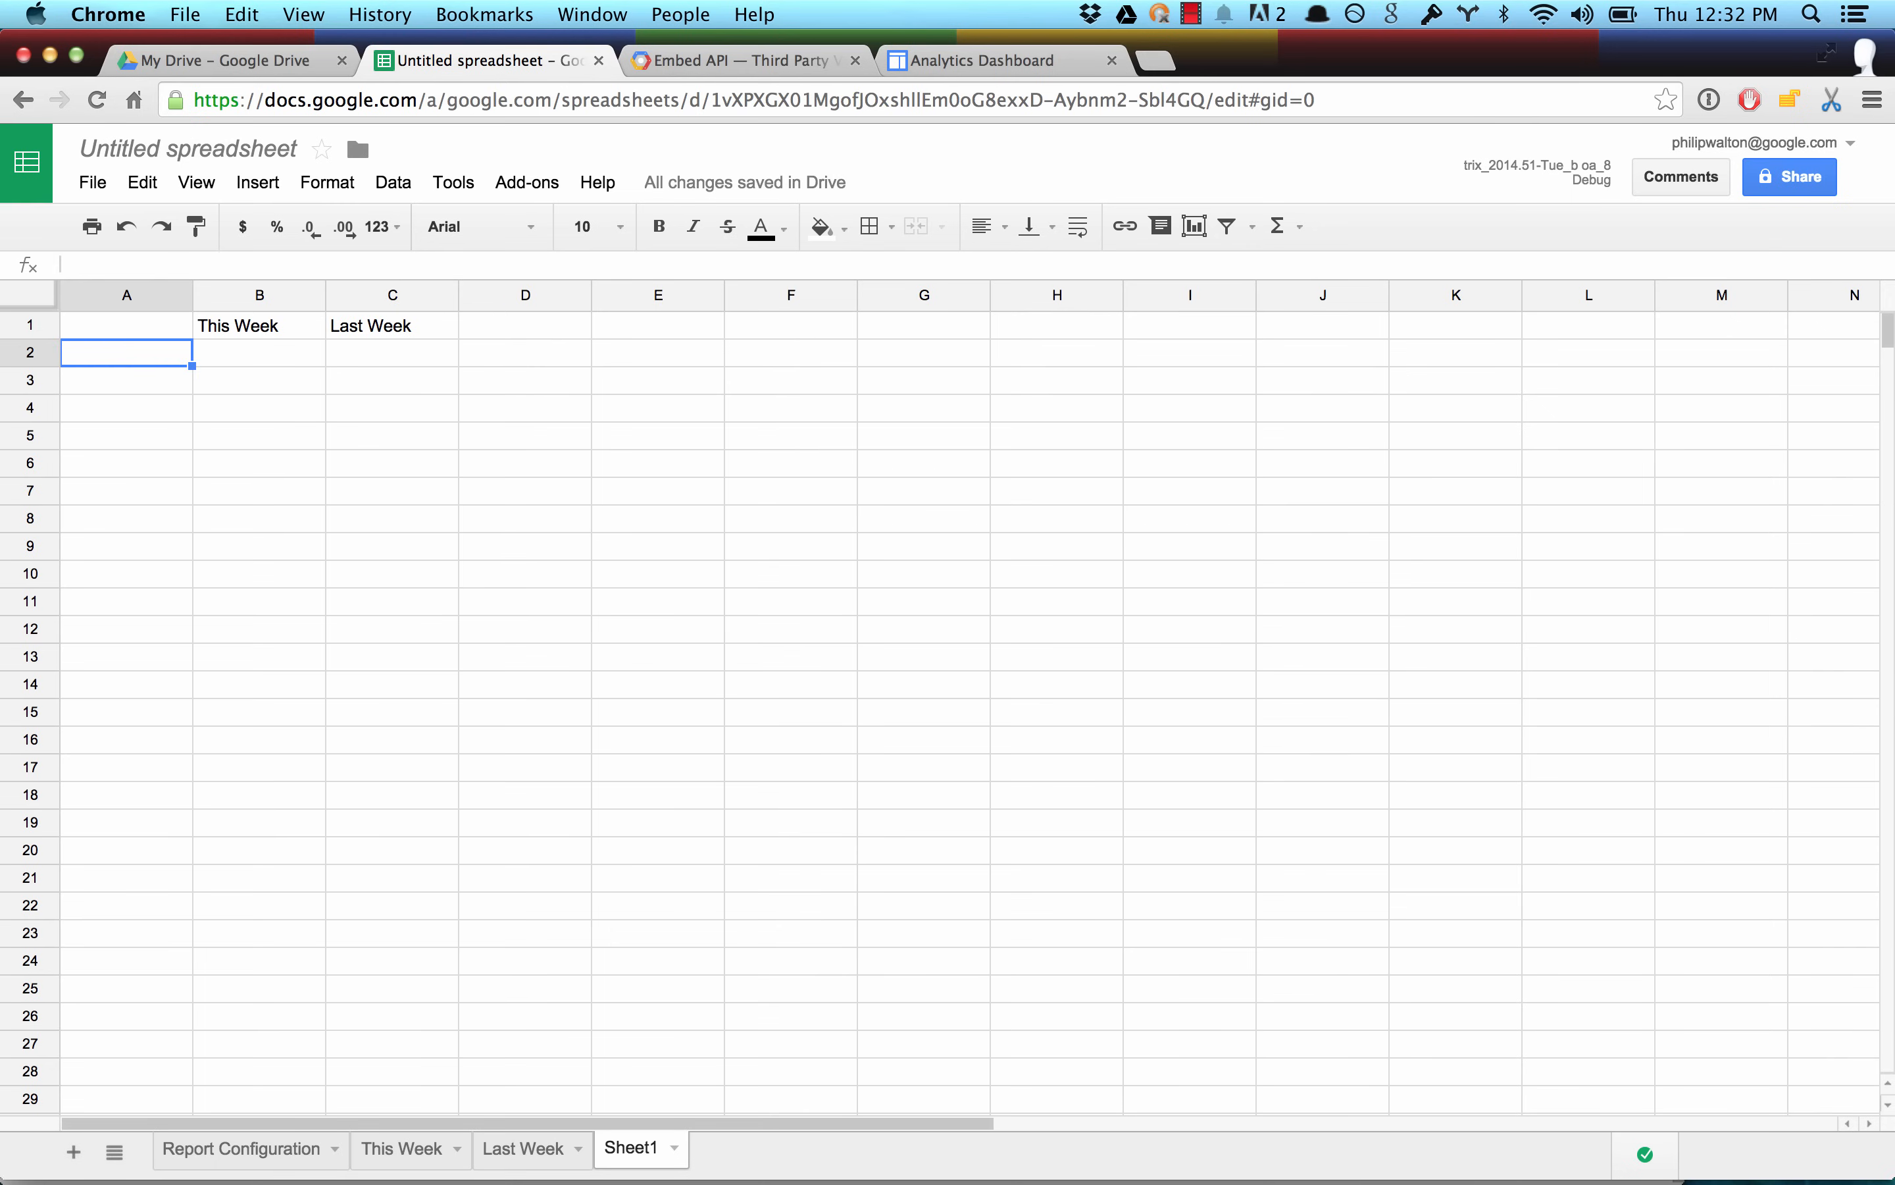
type("Sun")
key("Return")
left_click(128, 352)
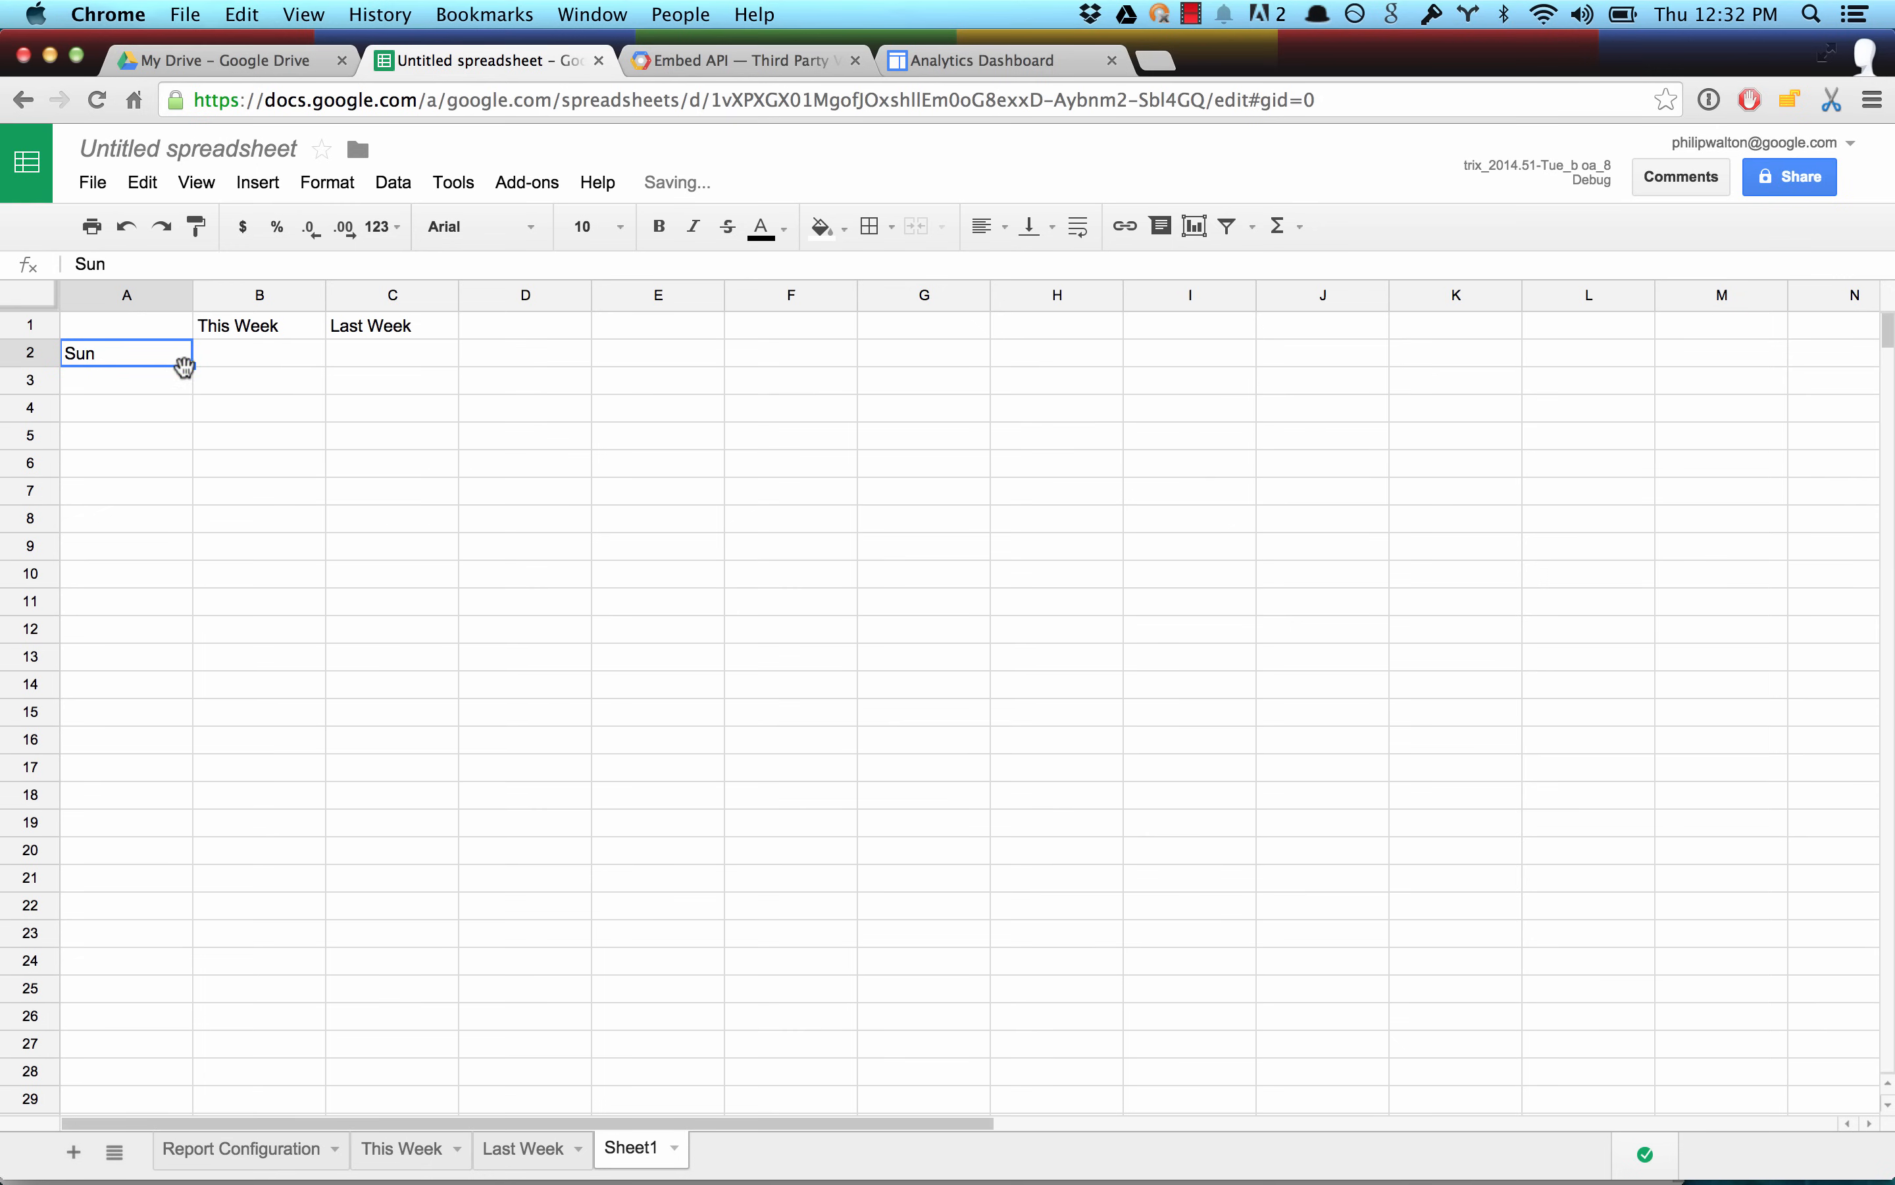
left_click_drag(193, 366, 168, 525)
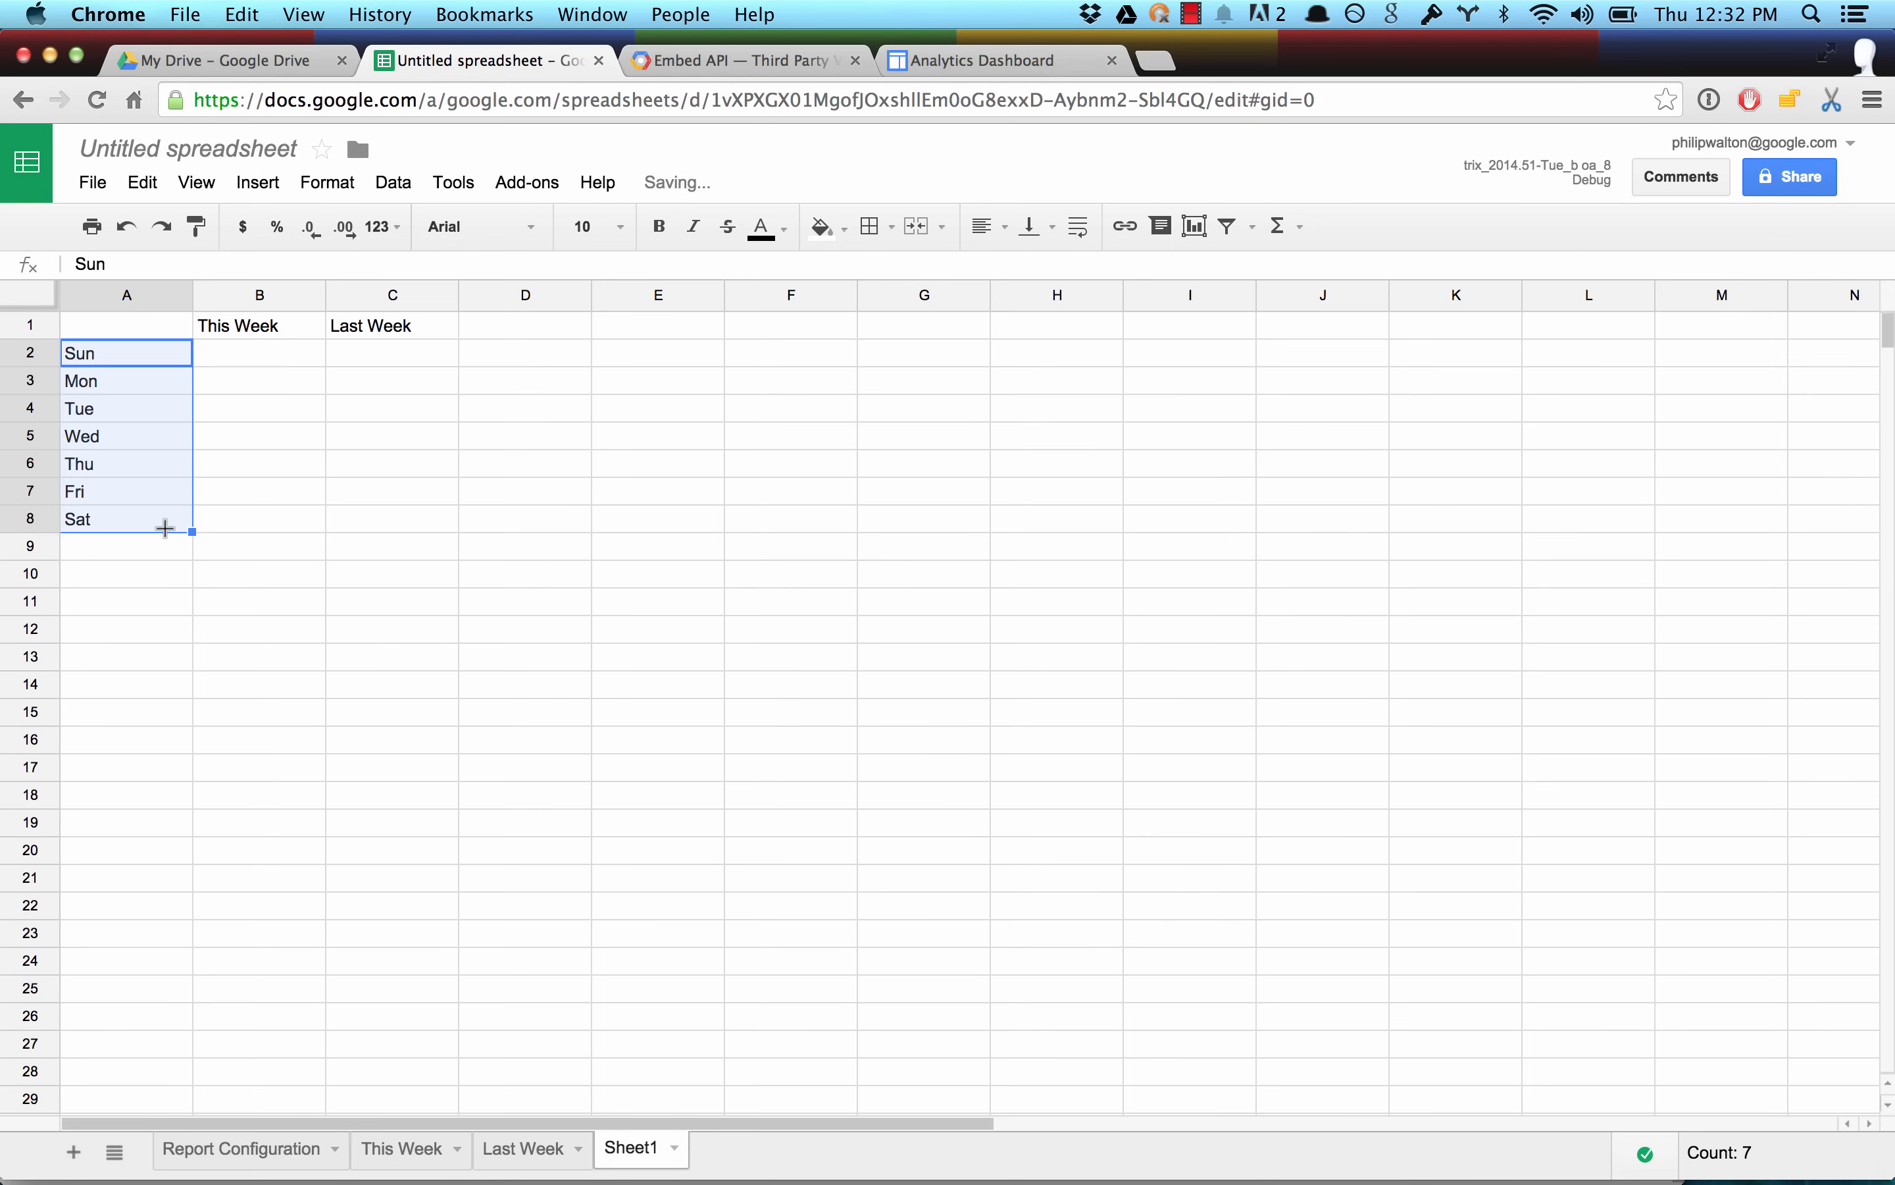
Enter the formula ='This Week'!B16 in B2 and fill it down to B8.
left_click(287, 349)
type("='")
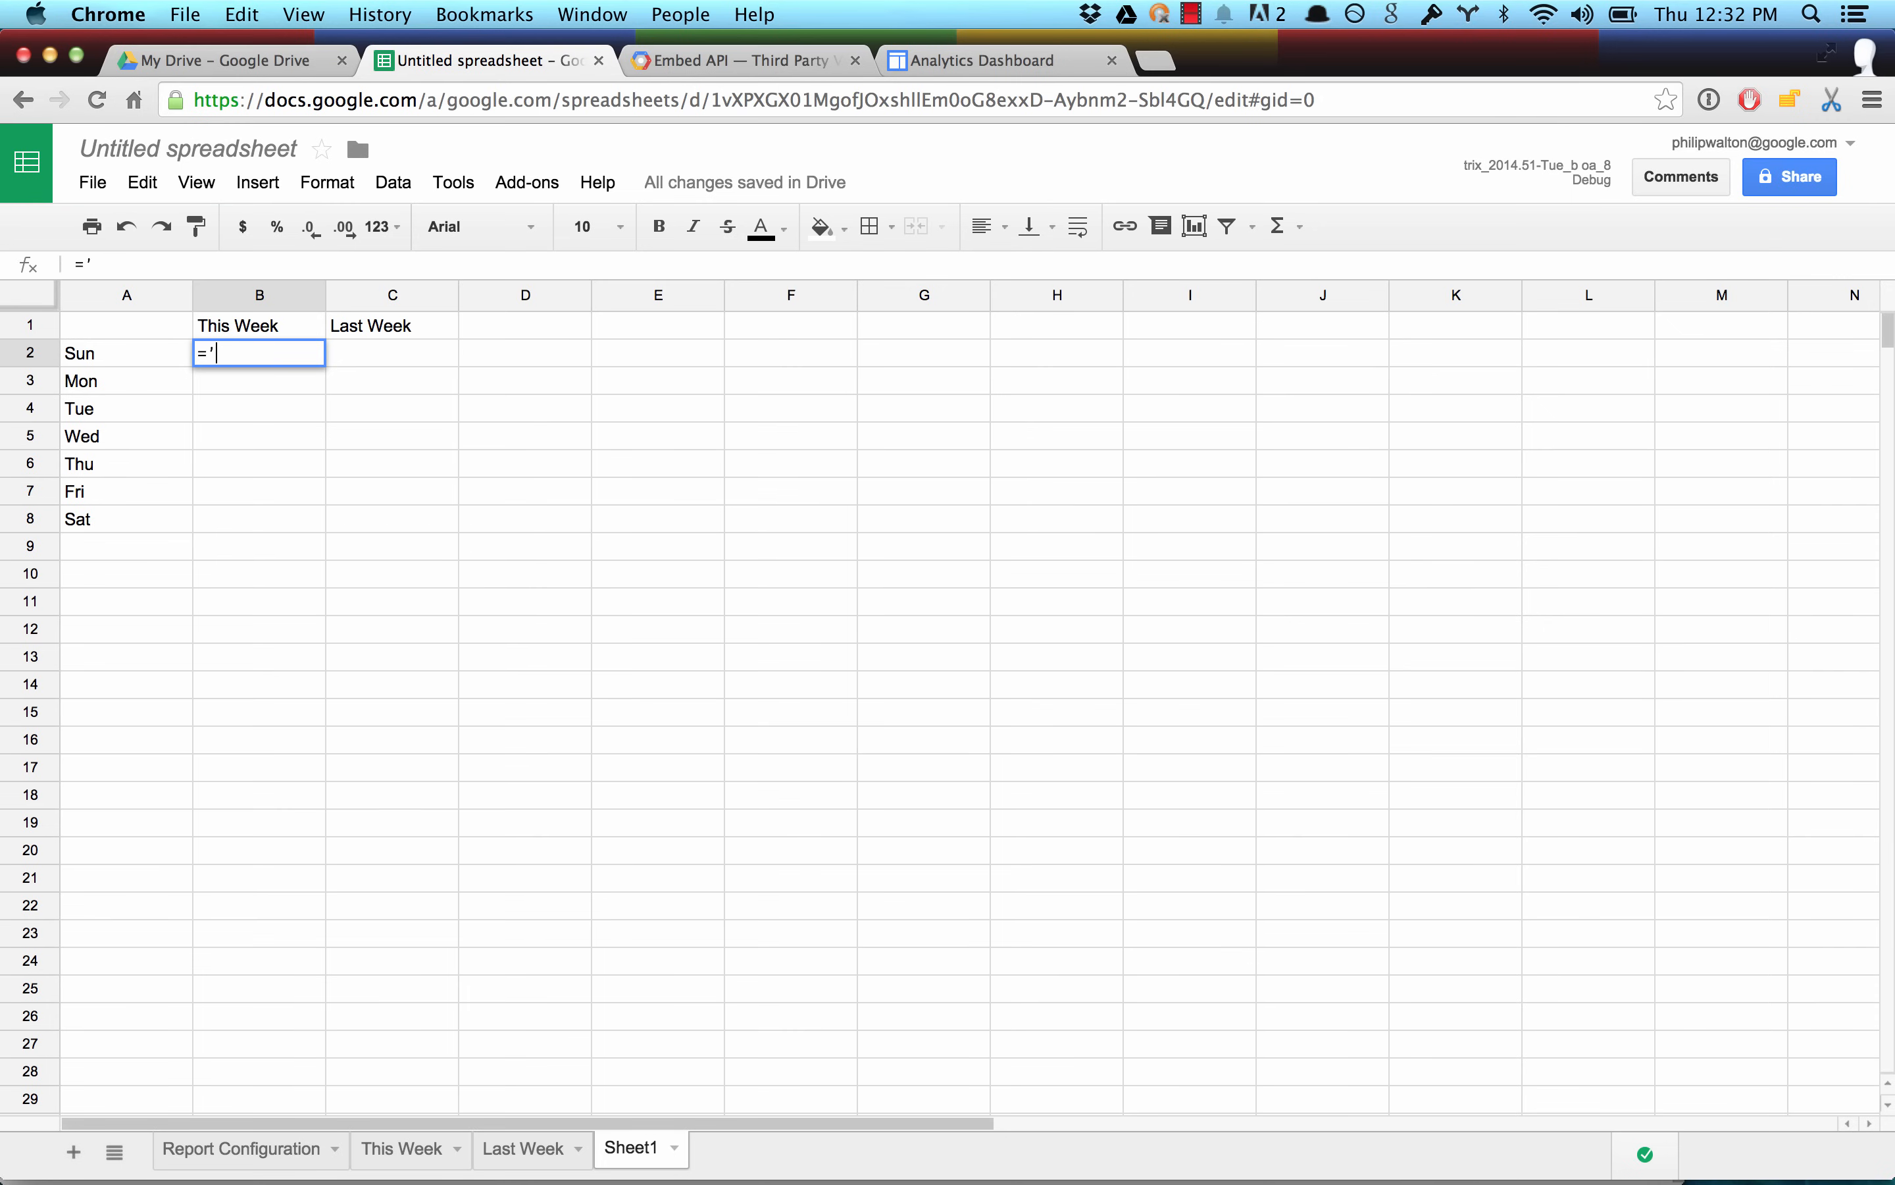
type("This Week'!B16")
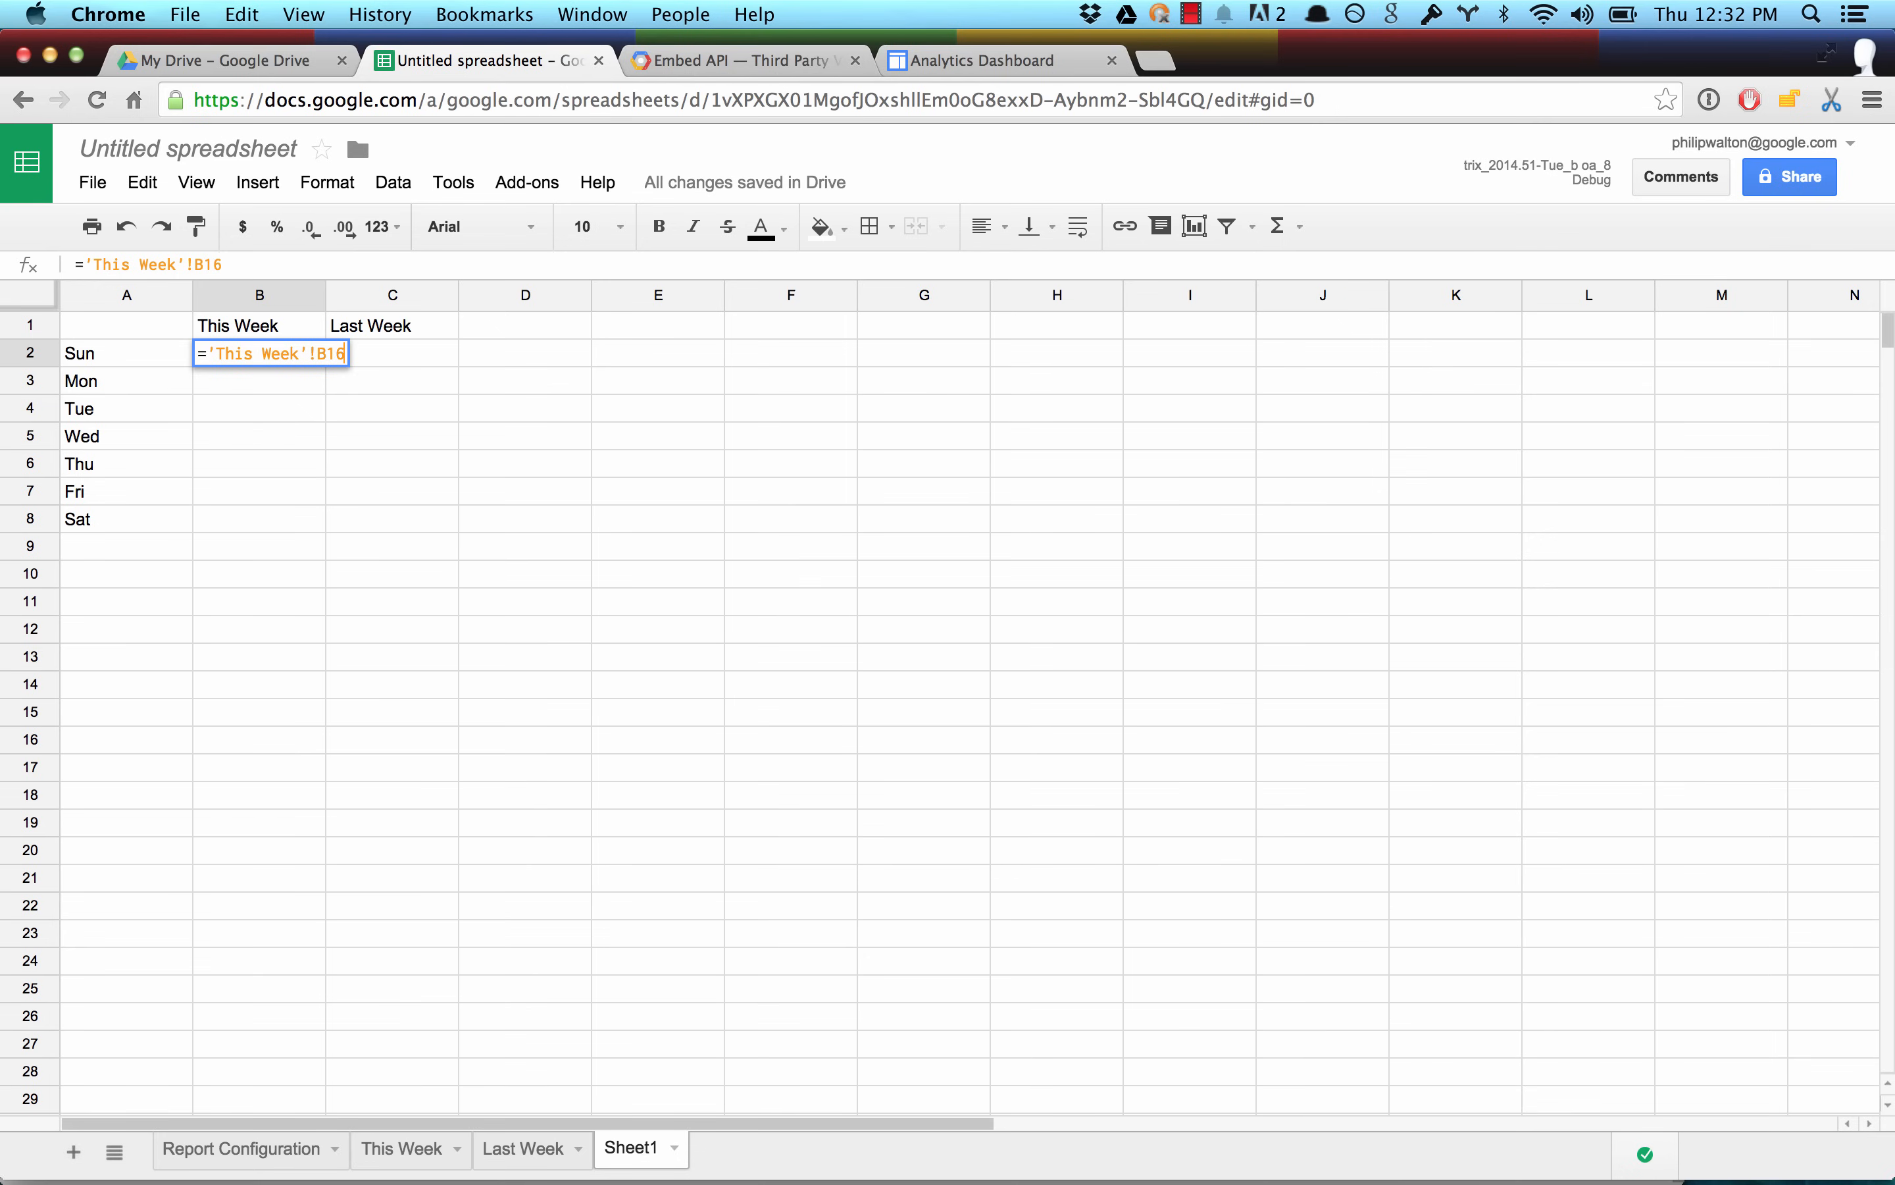
key("Return")
left_click(262, 353)
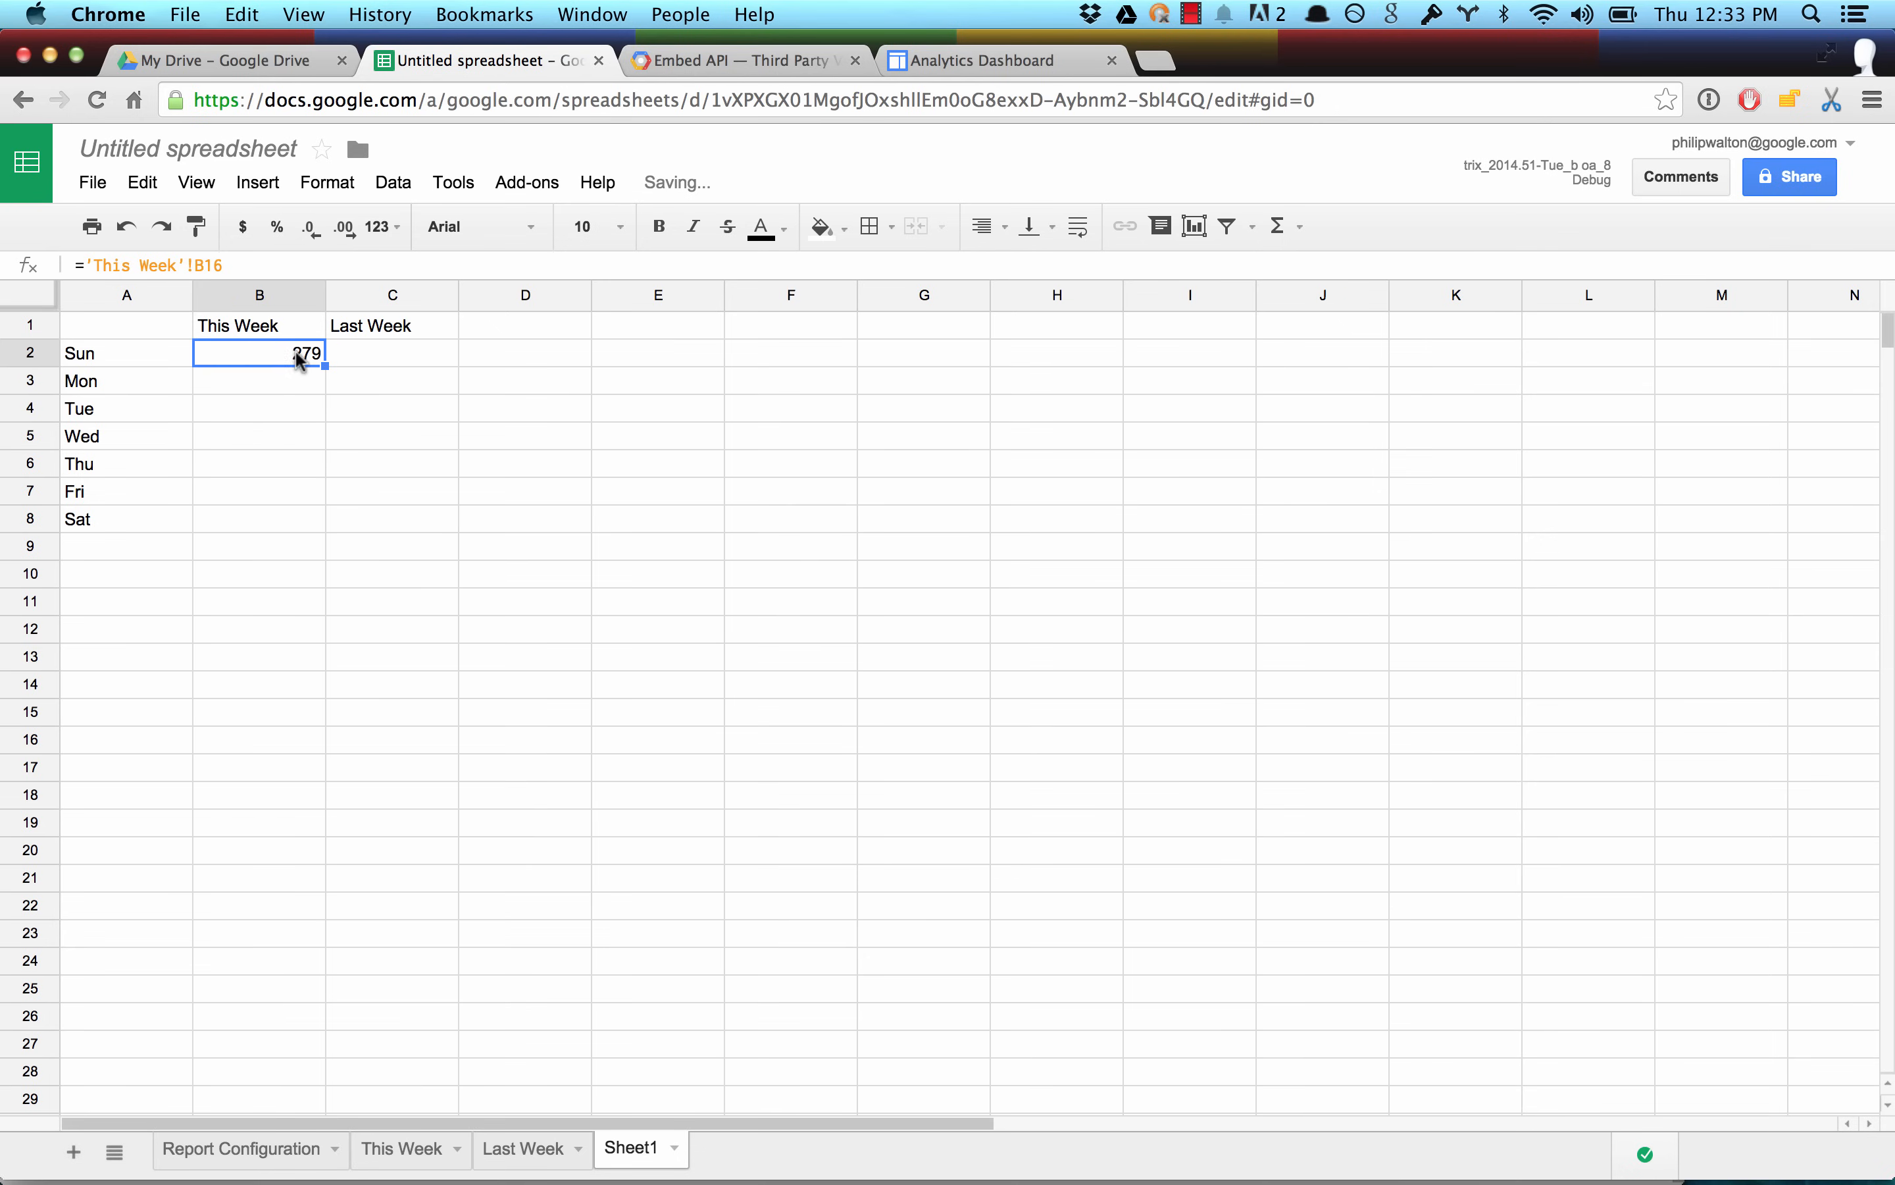
left_click_drag(327, 363, 313, 525)
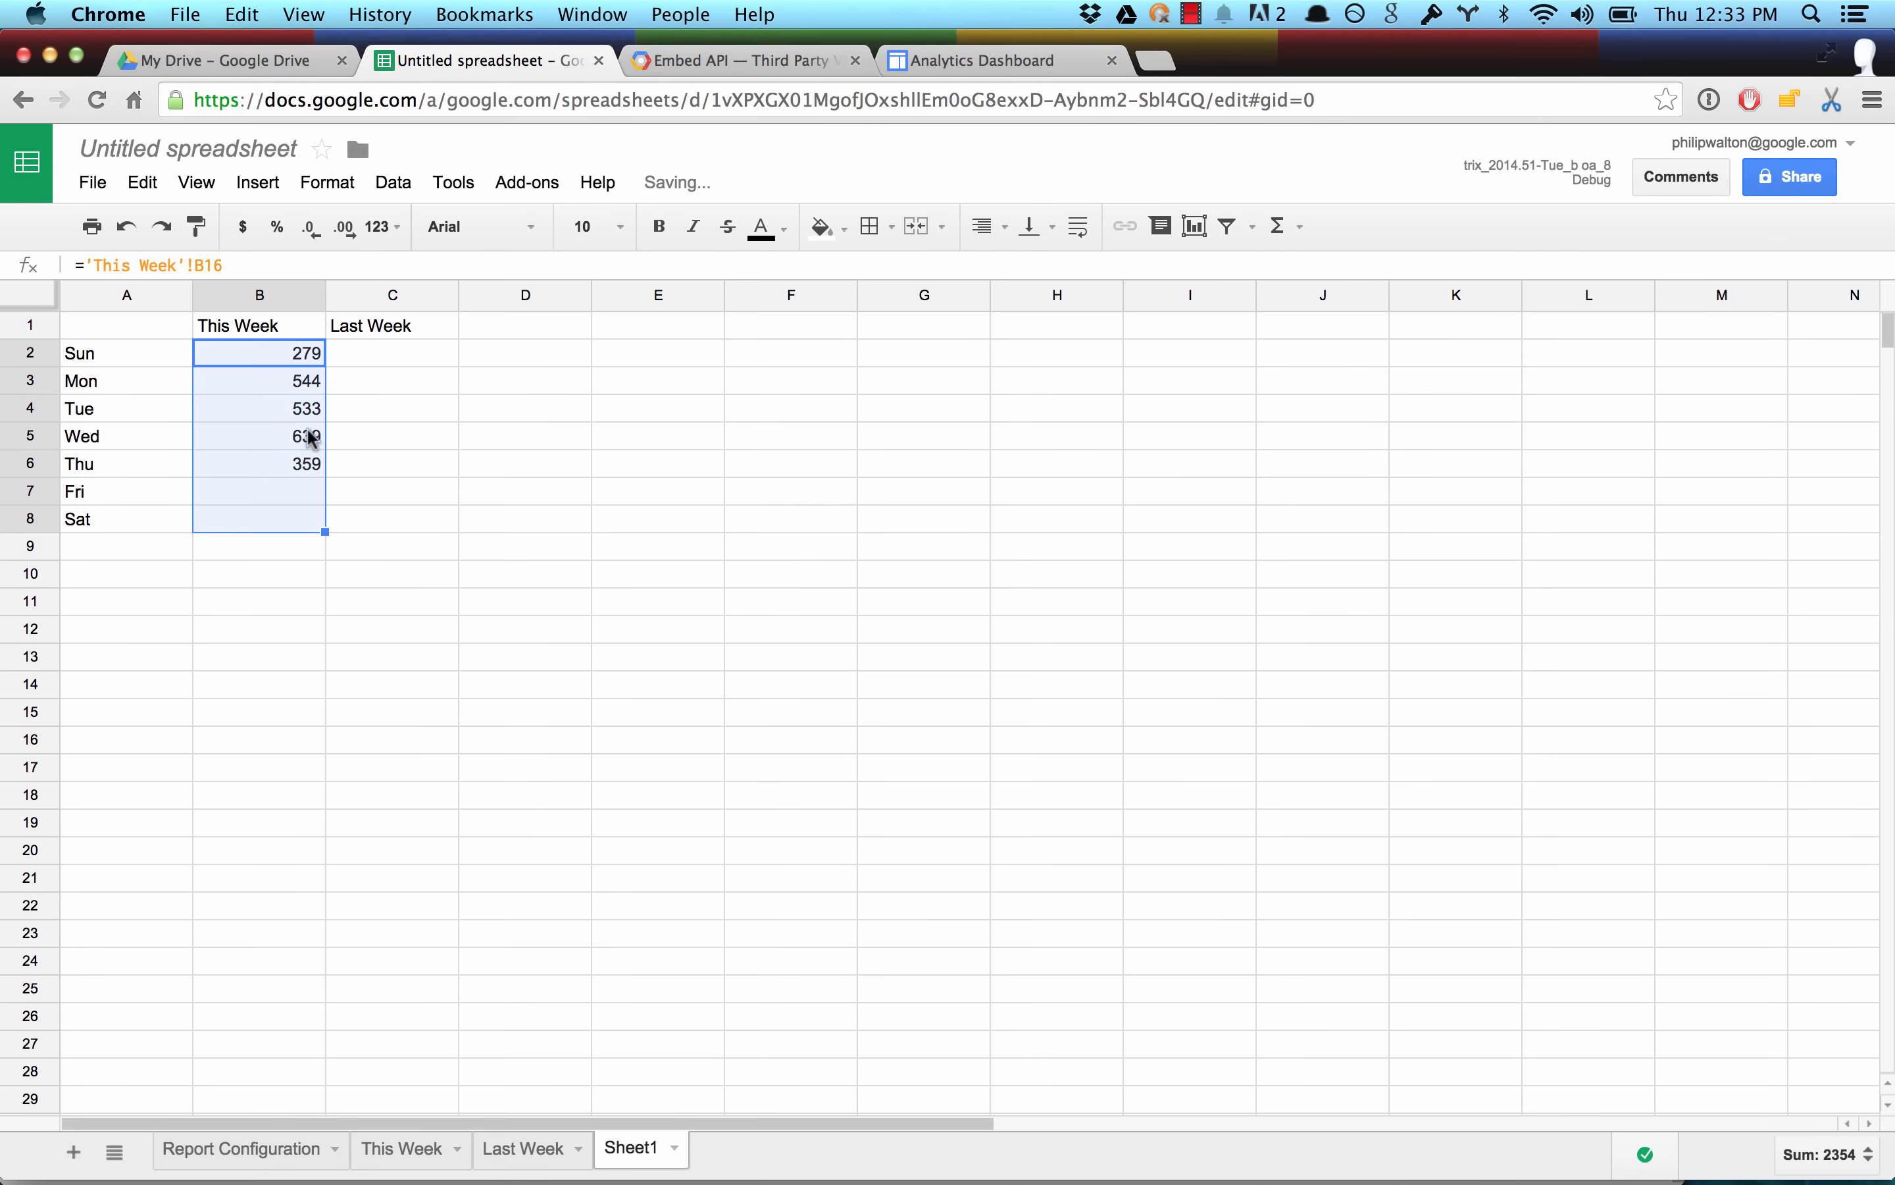
Enter the formula ='Last Week'!B16 in C2 and fill it down to C8.
left_click(370, 361)
type("=")
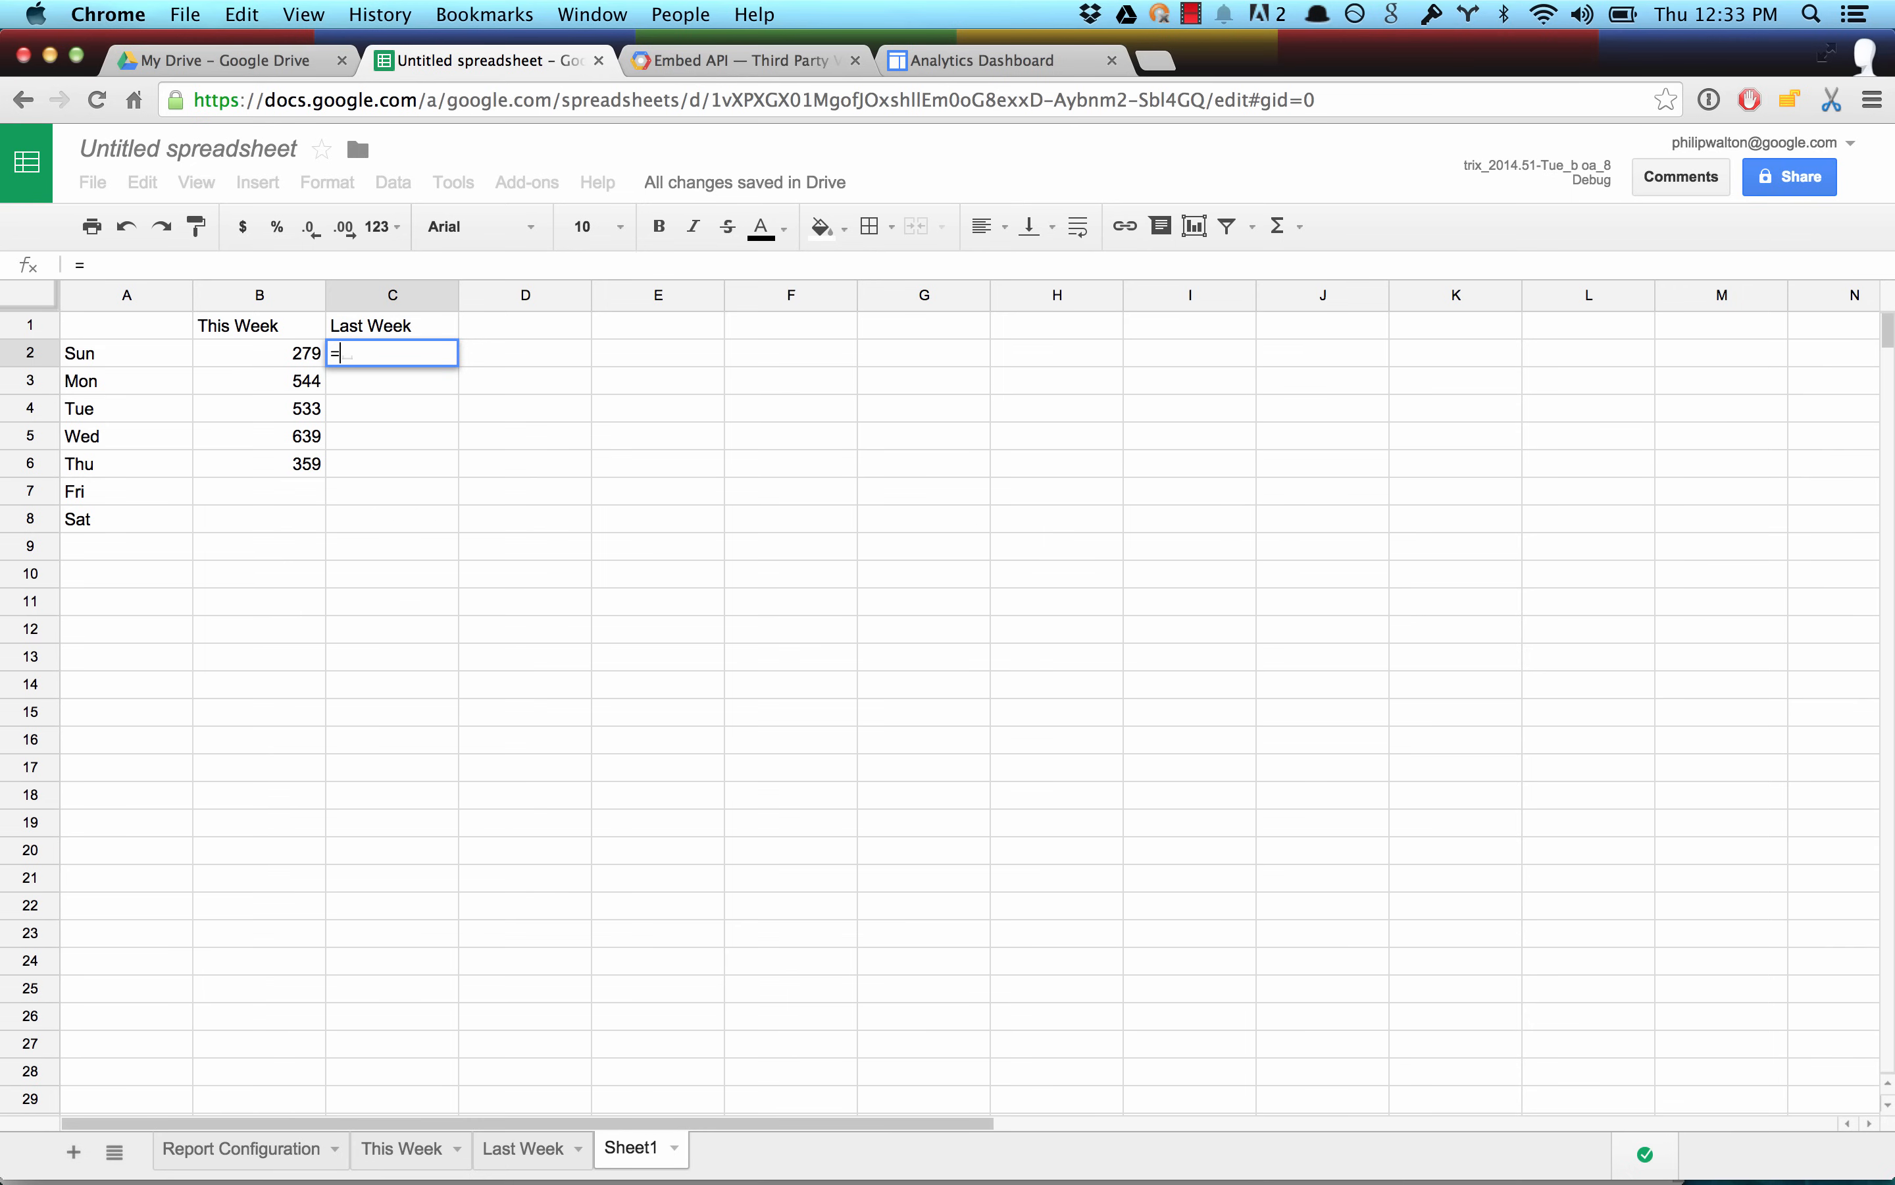
type("'Last Week")
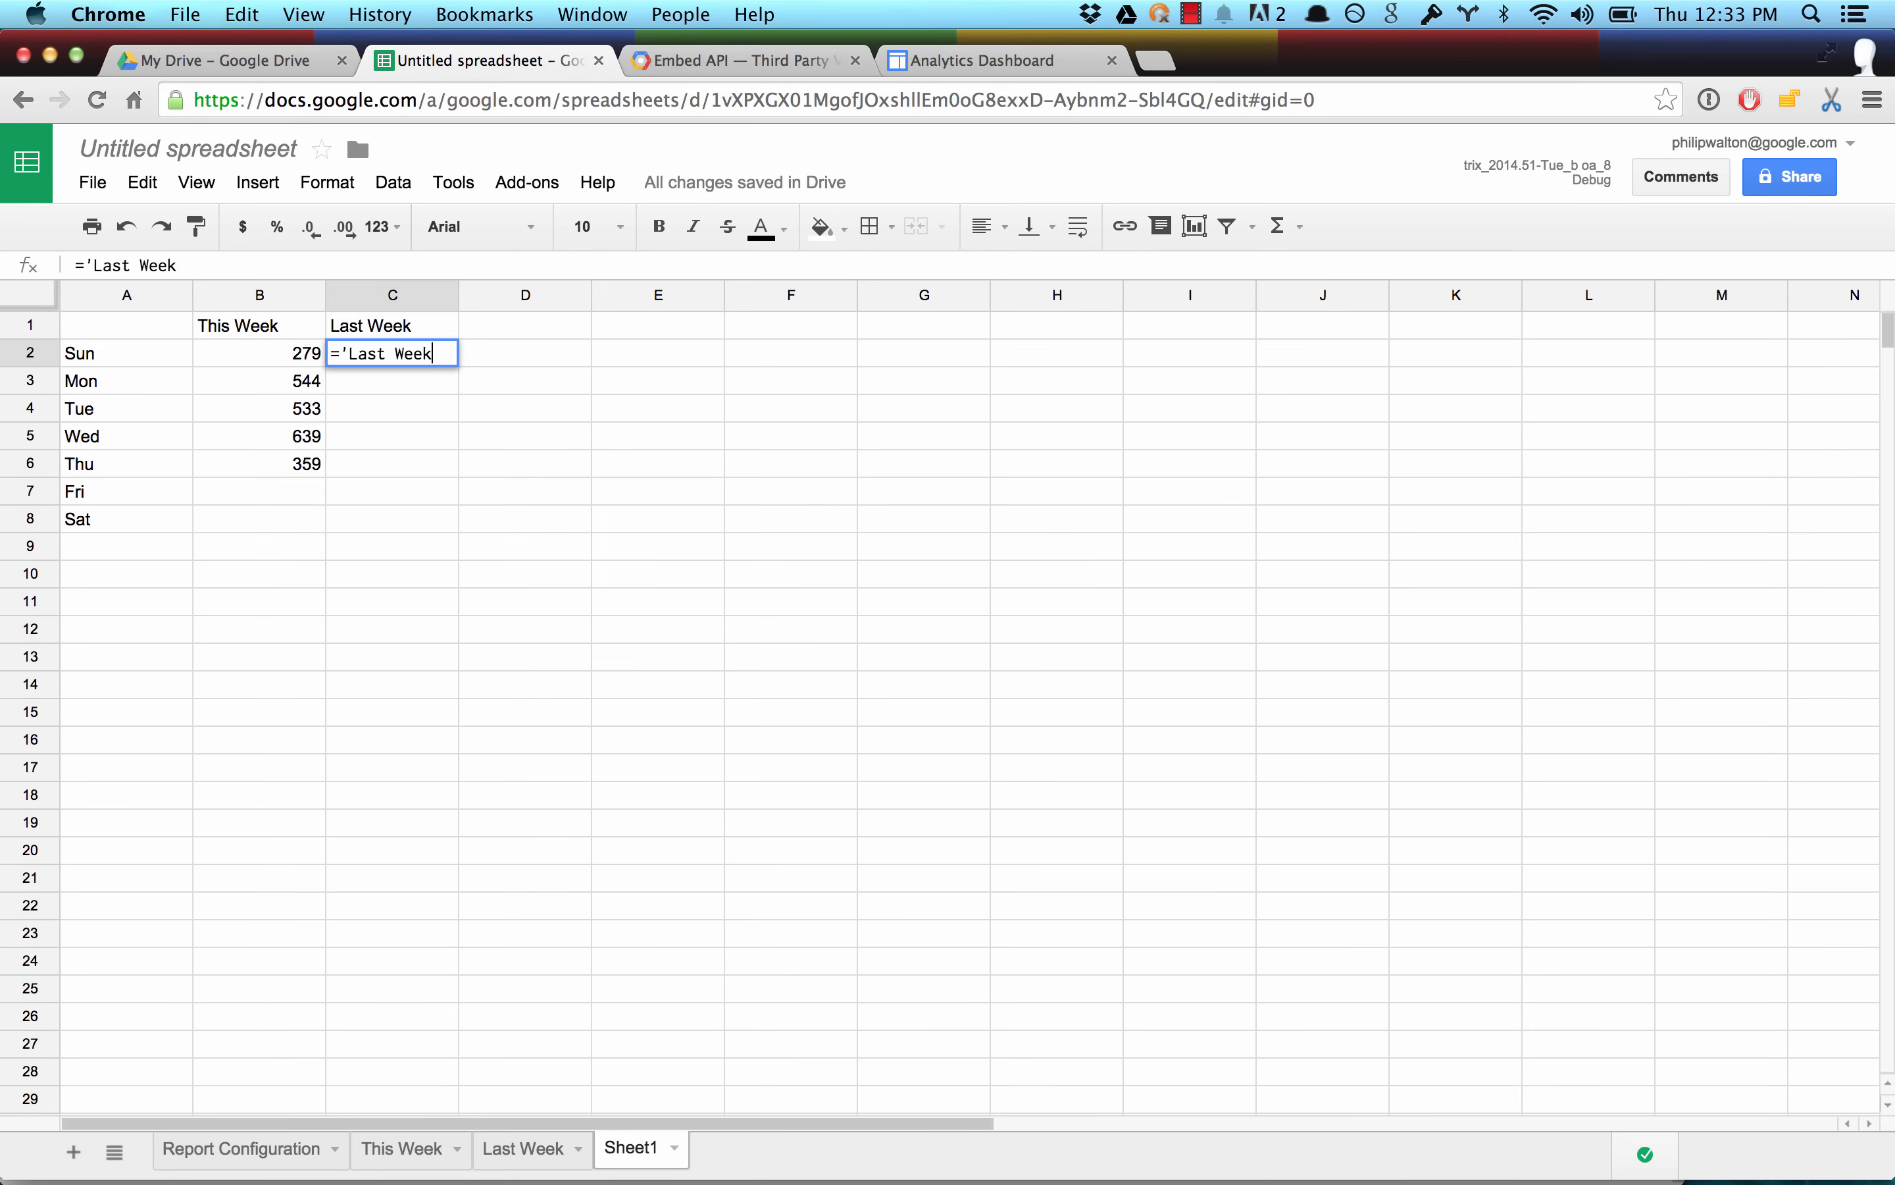
type("'!B2")
key("Return")
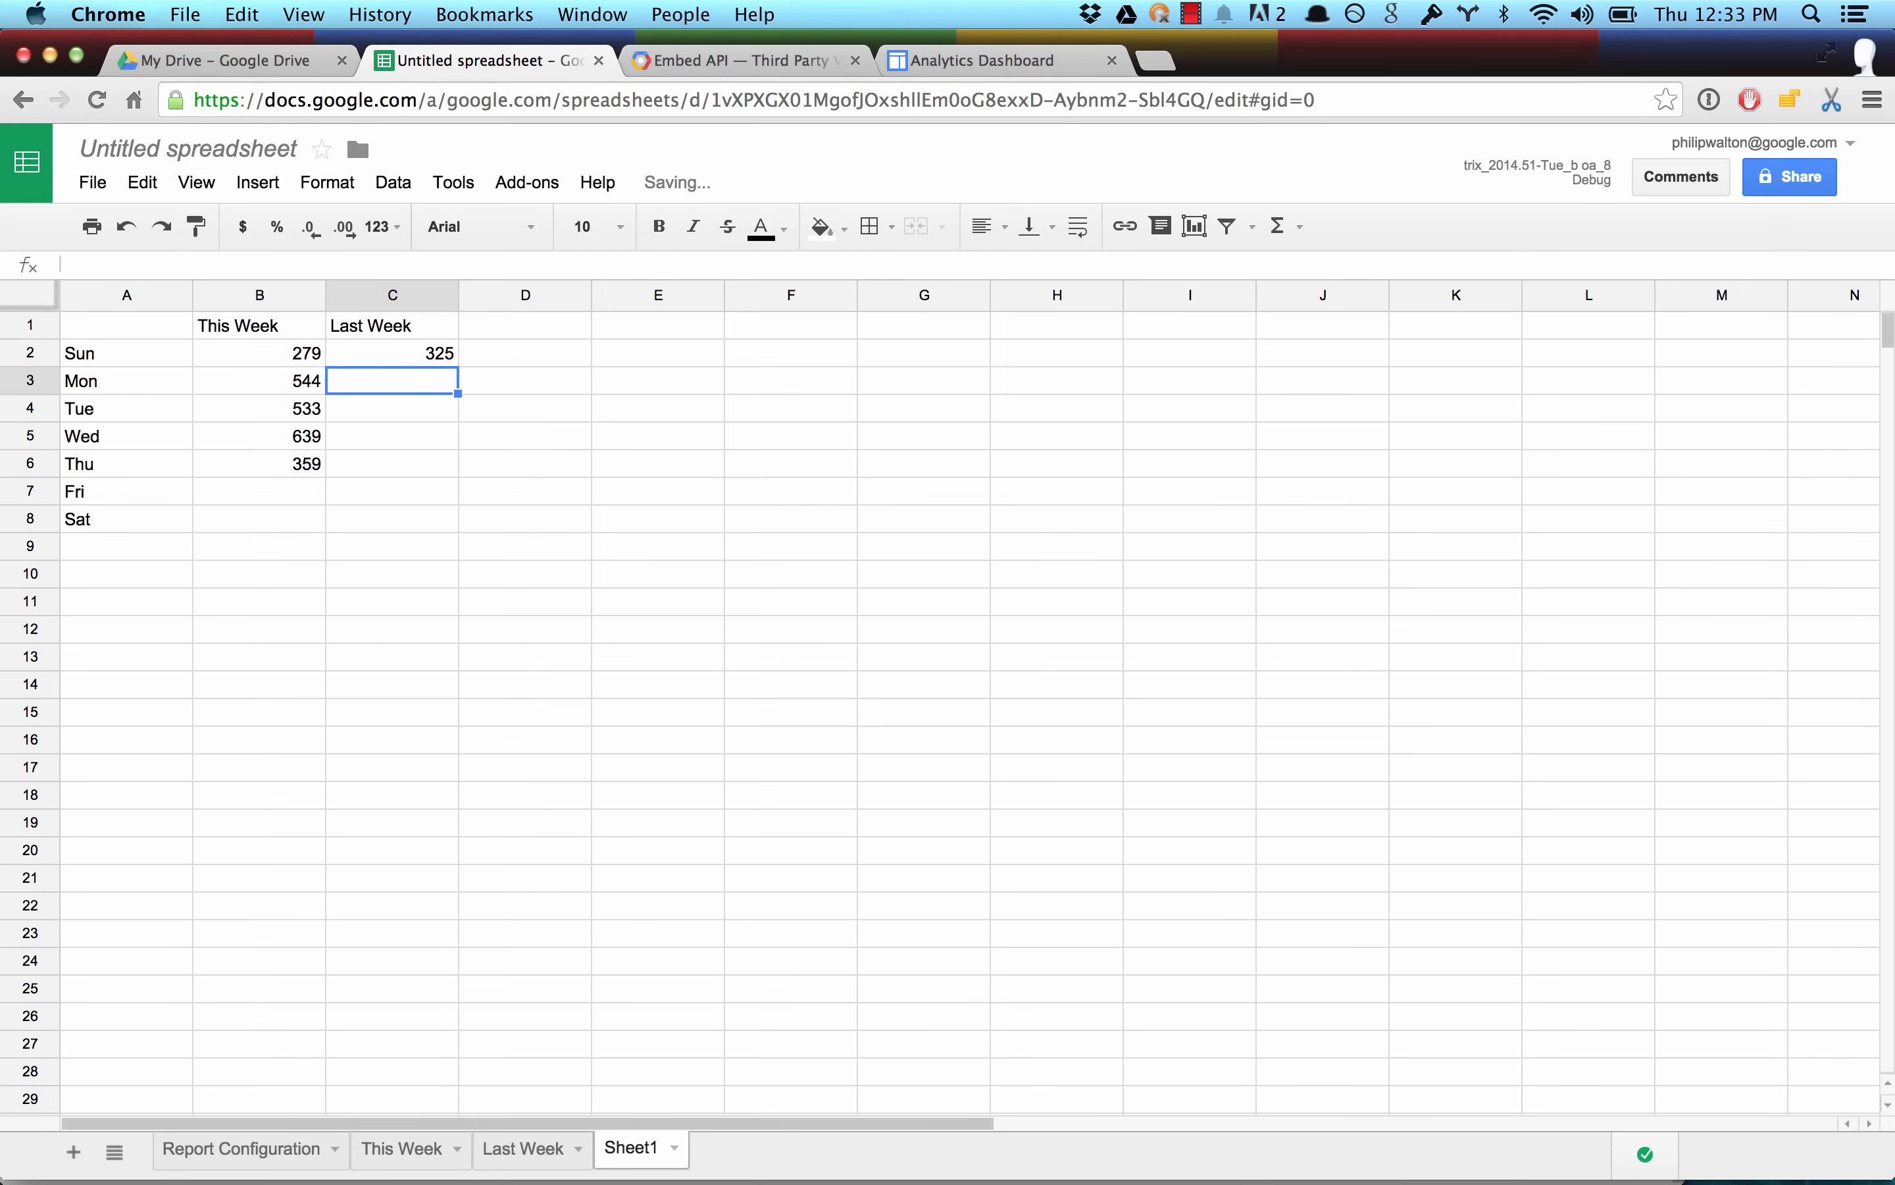
left_click(362, 353)
left_click_drag(458, 365, 444, 517)
left_click(491, 517)
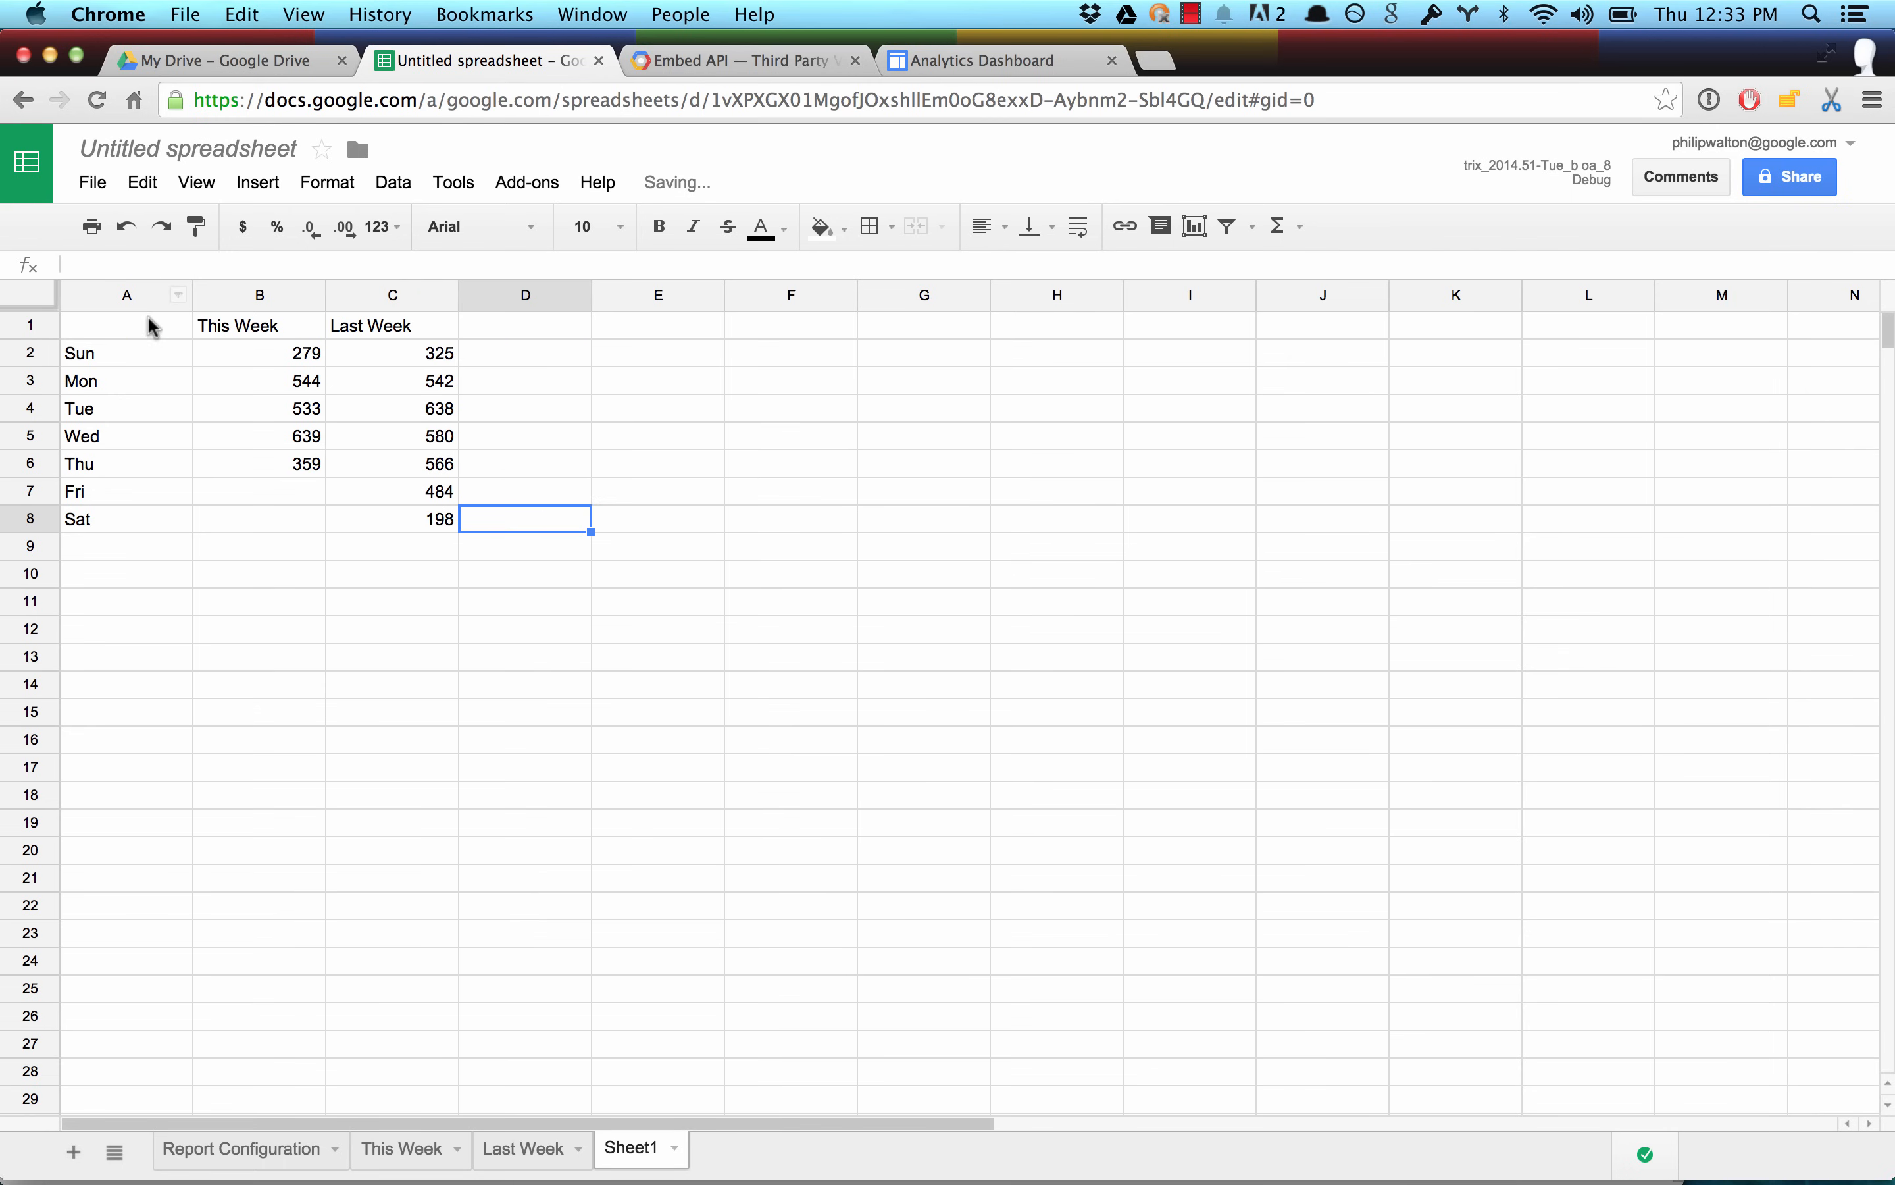
Insert an area chart from the range A1:C8 in Sheet1 and move it beside the data table.
left_click_drag(150, 325, 396, 525)
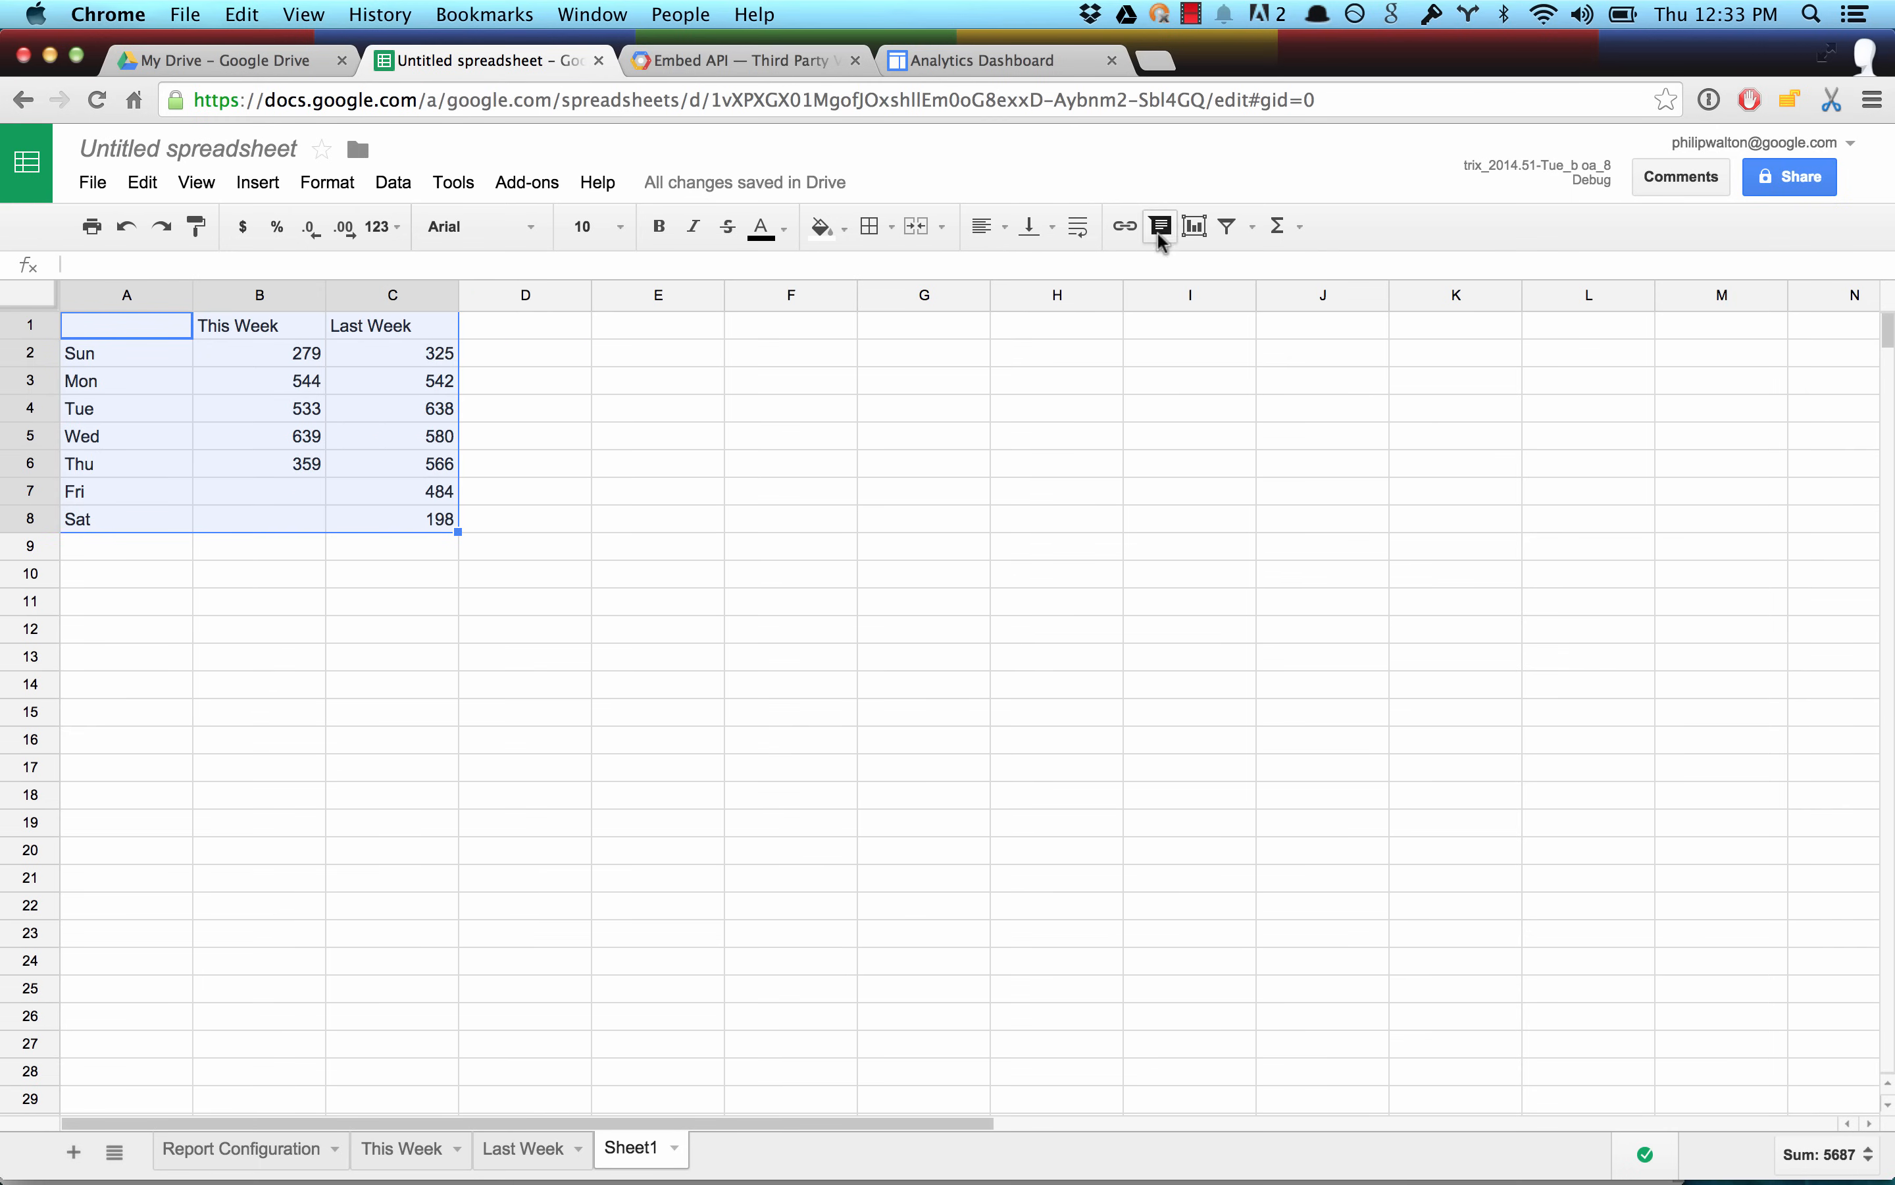
left_click(1200, 227)
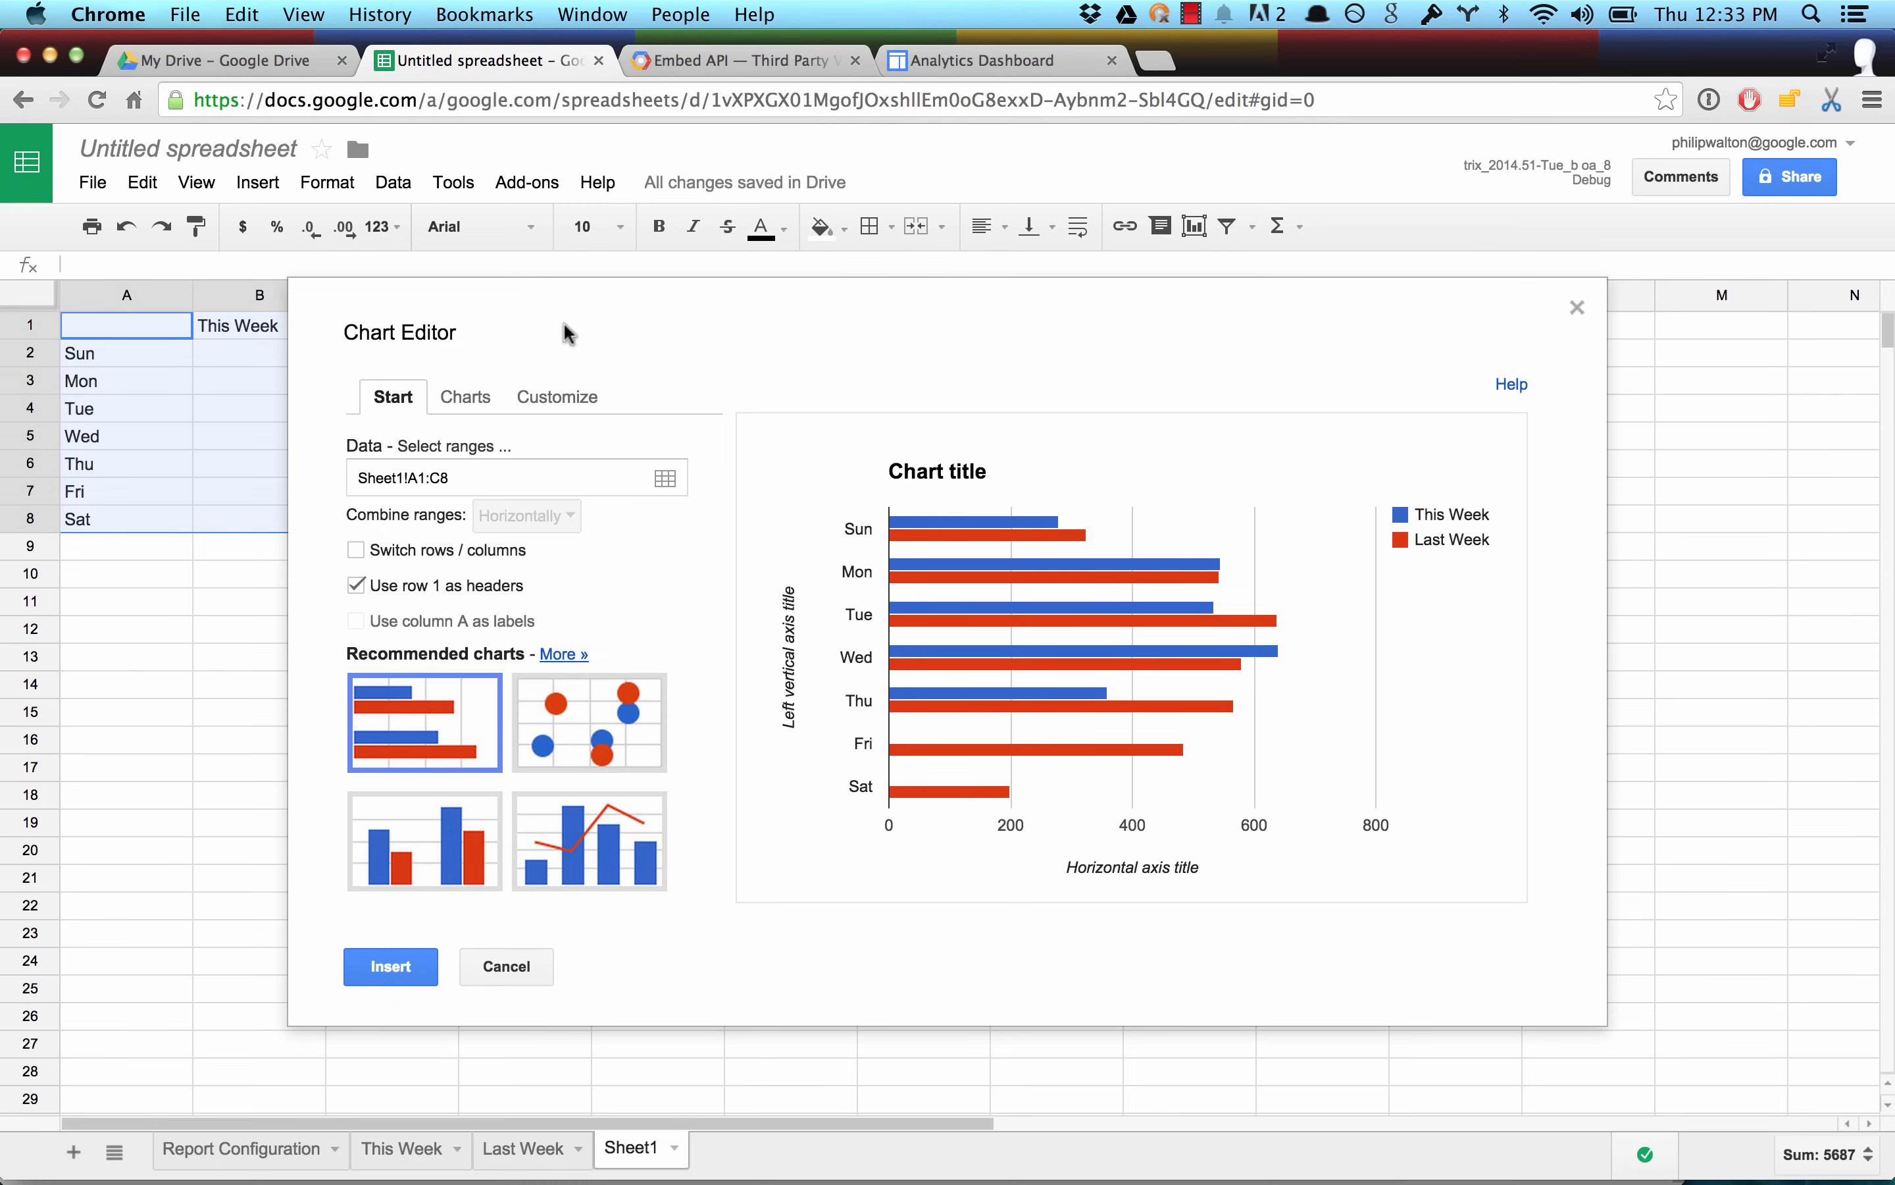
left_click(465, 401)
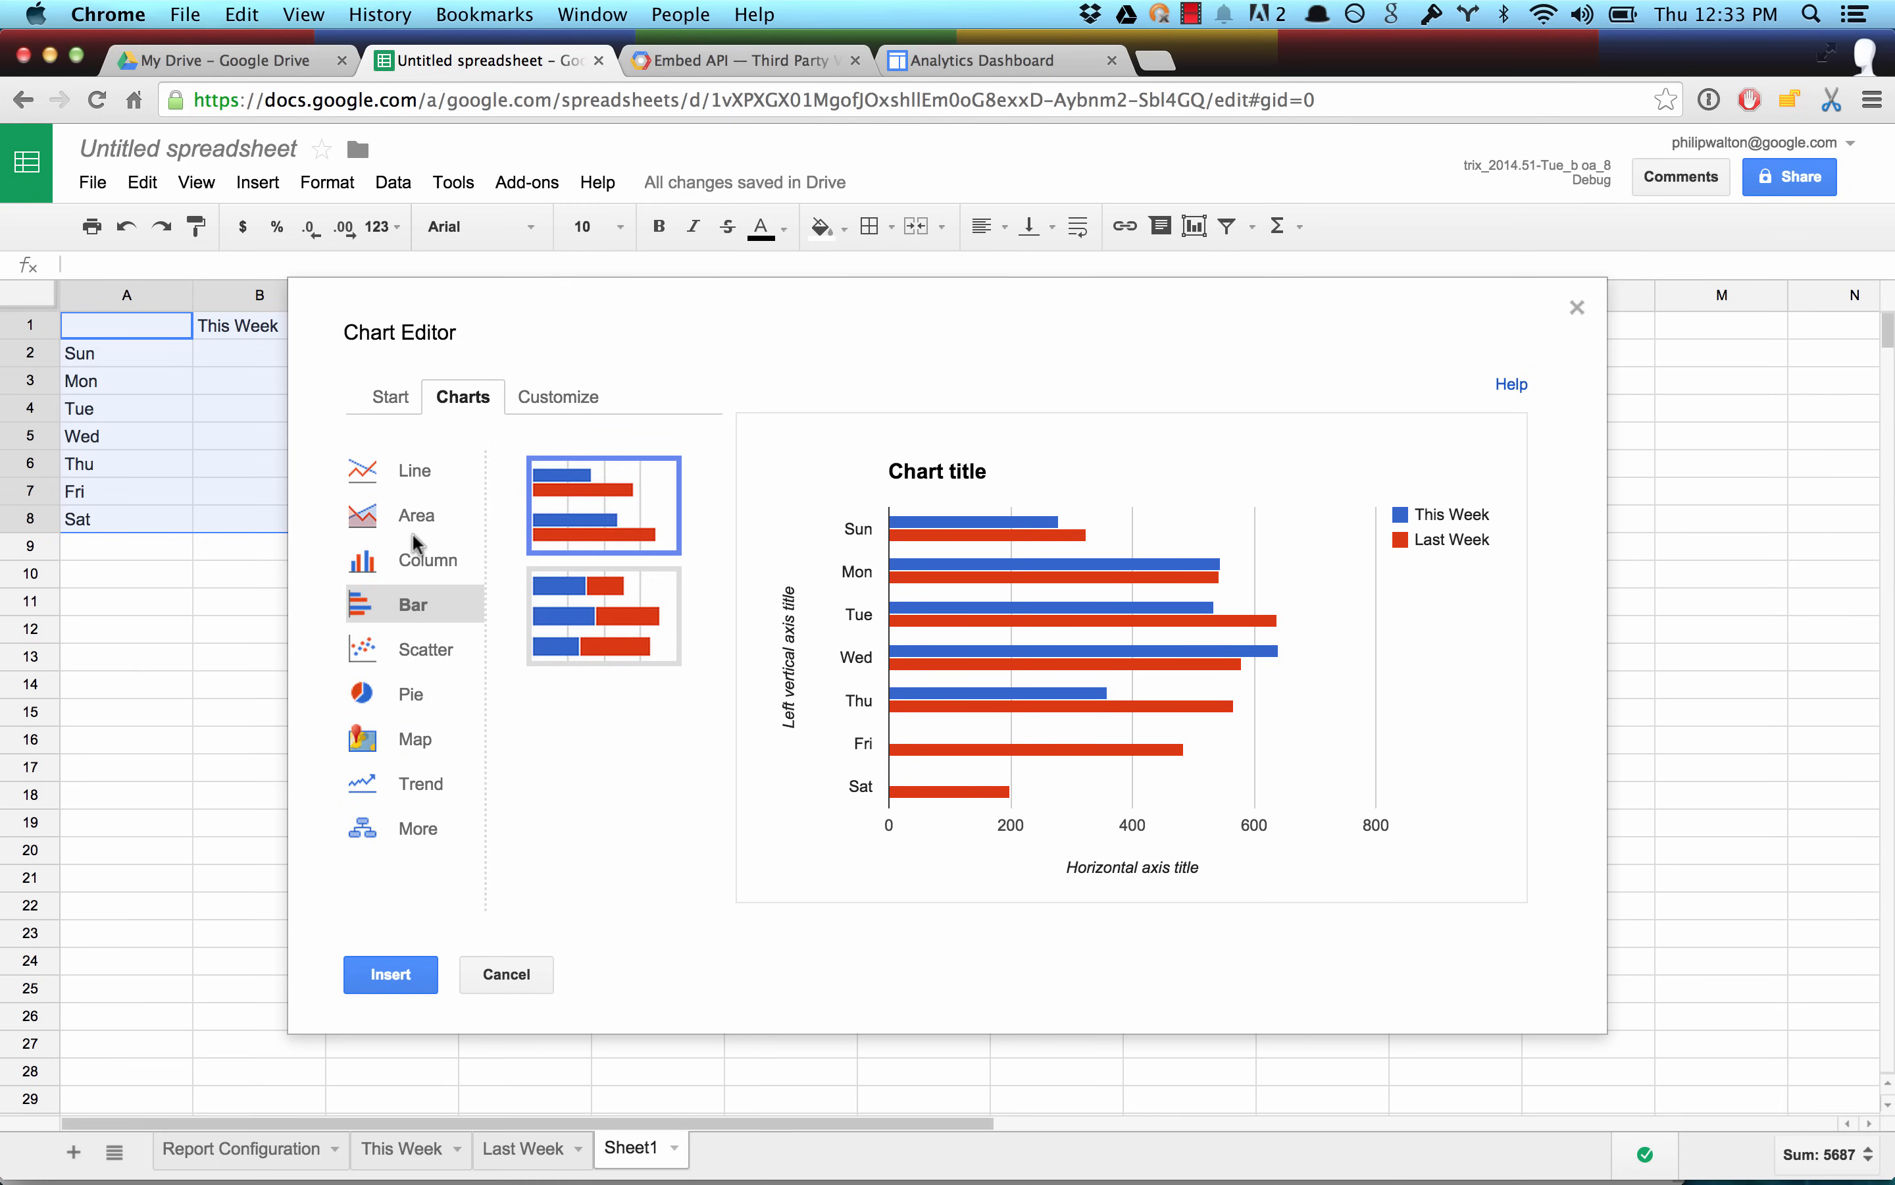
left_click(474, 516)
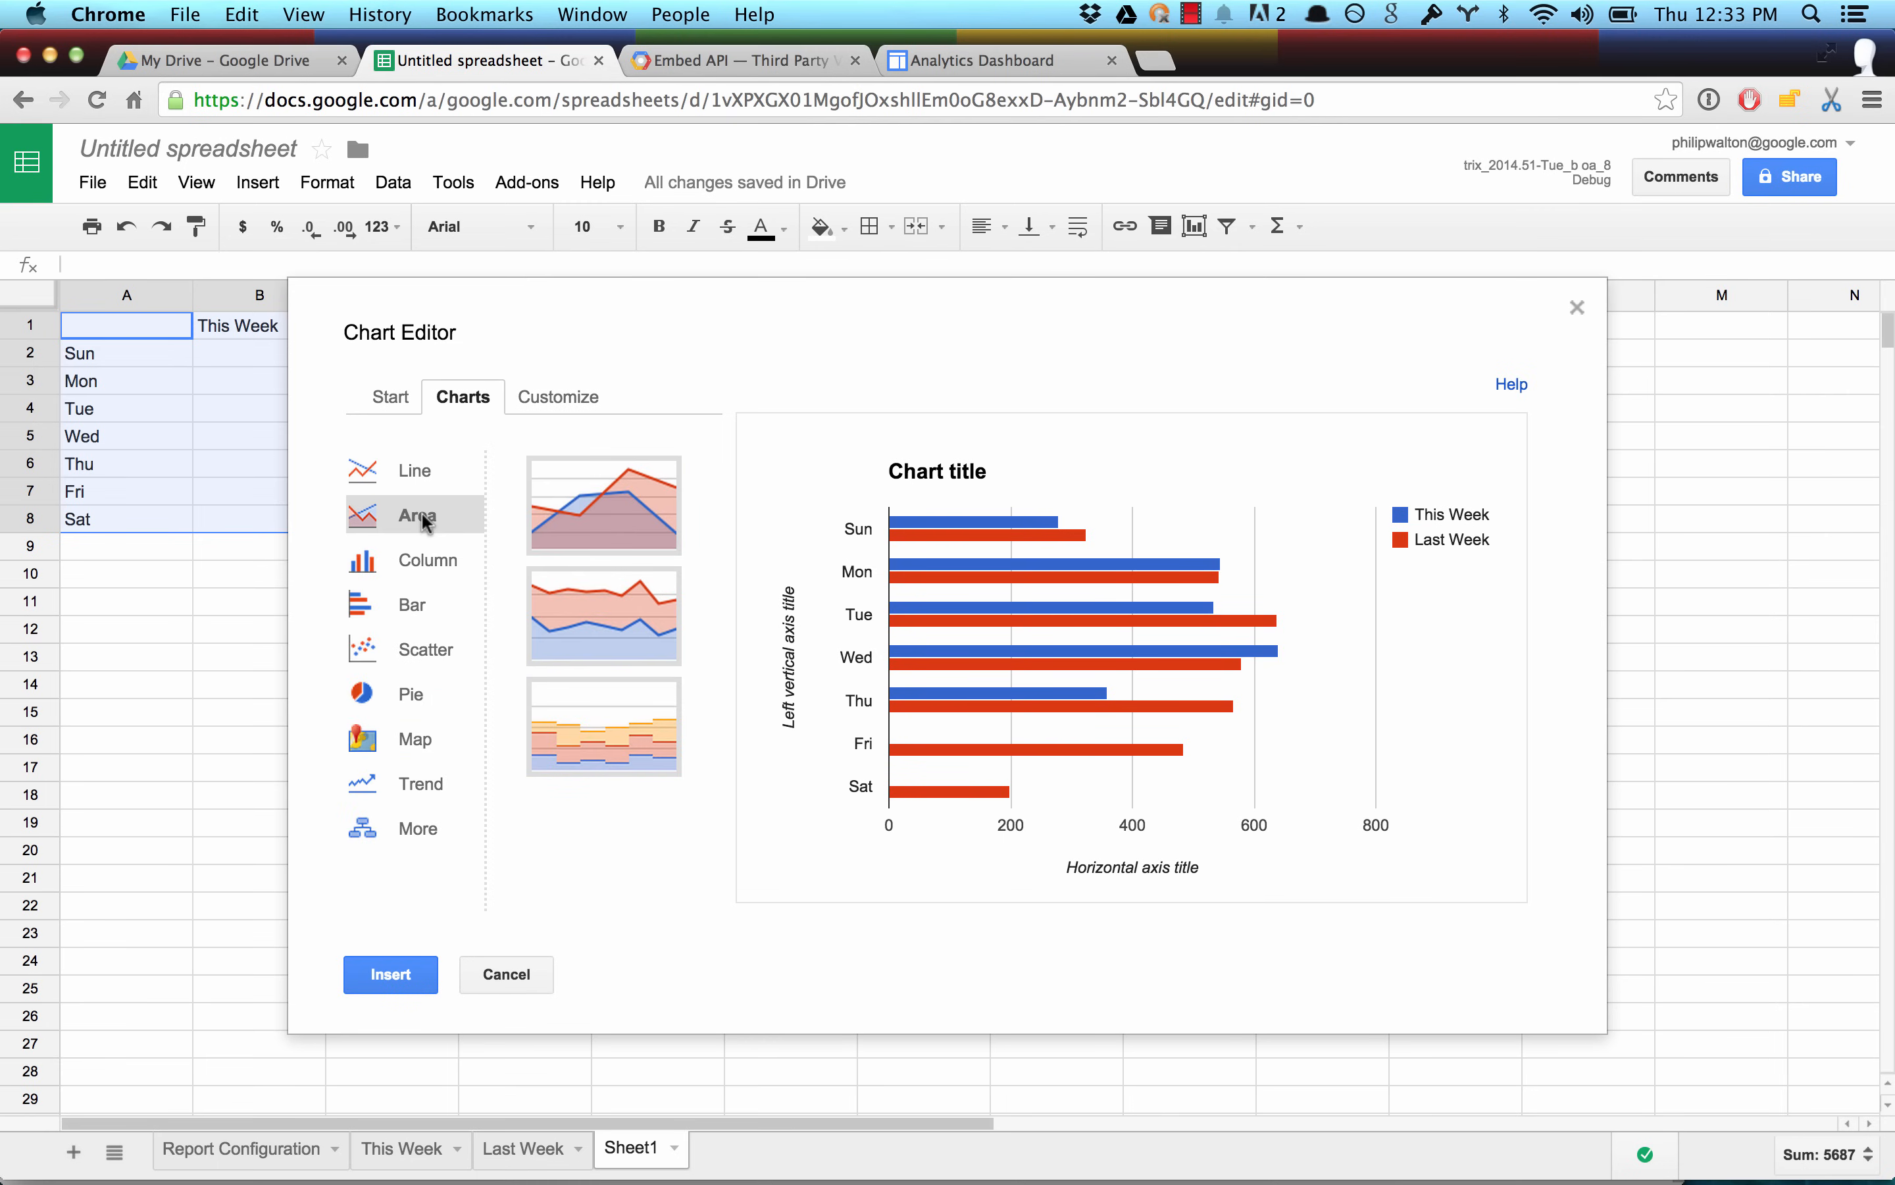
left_click(652, 517)
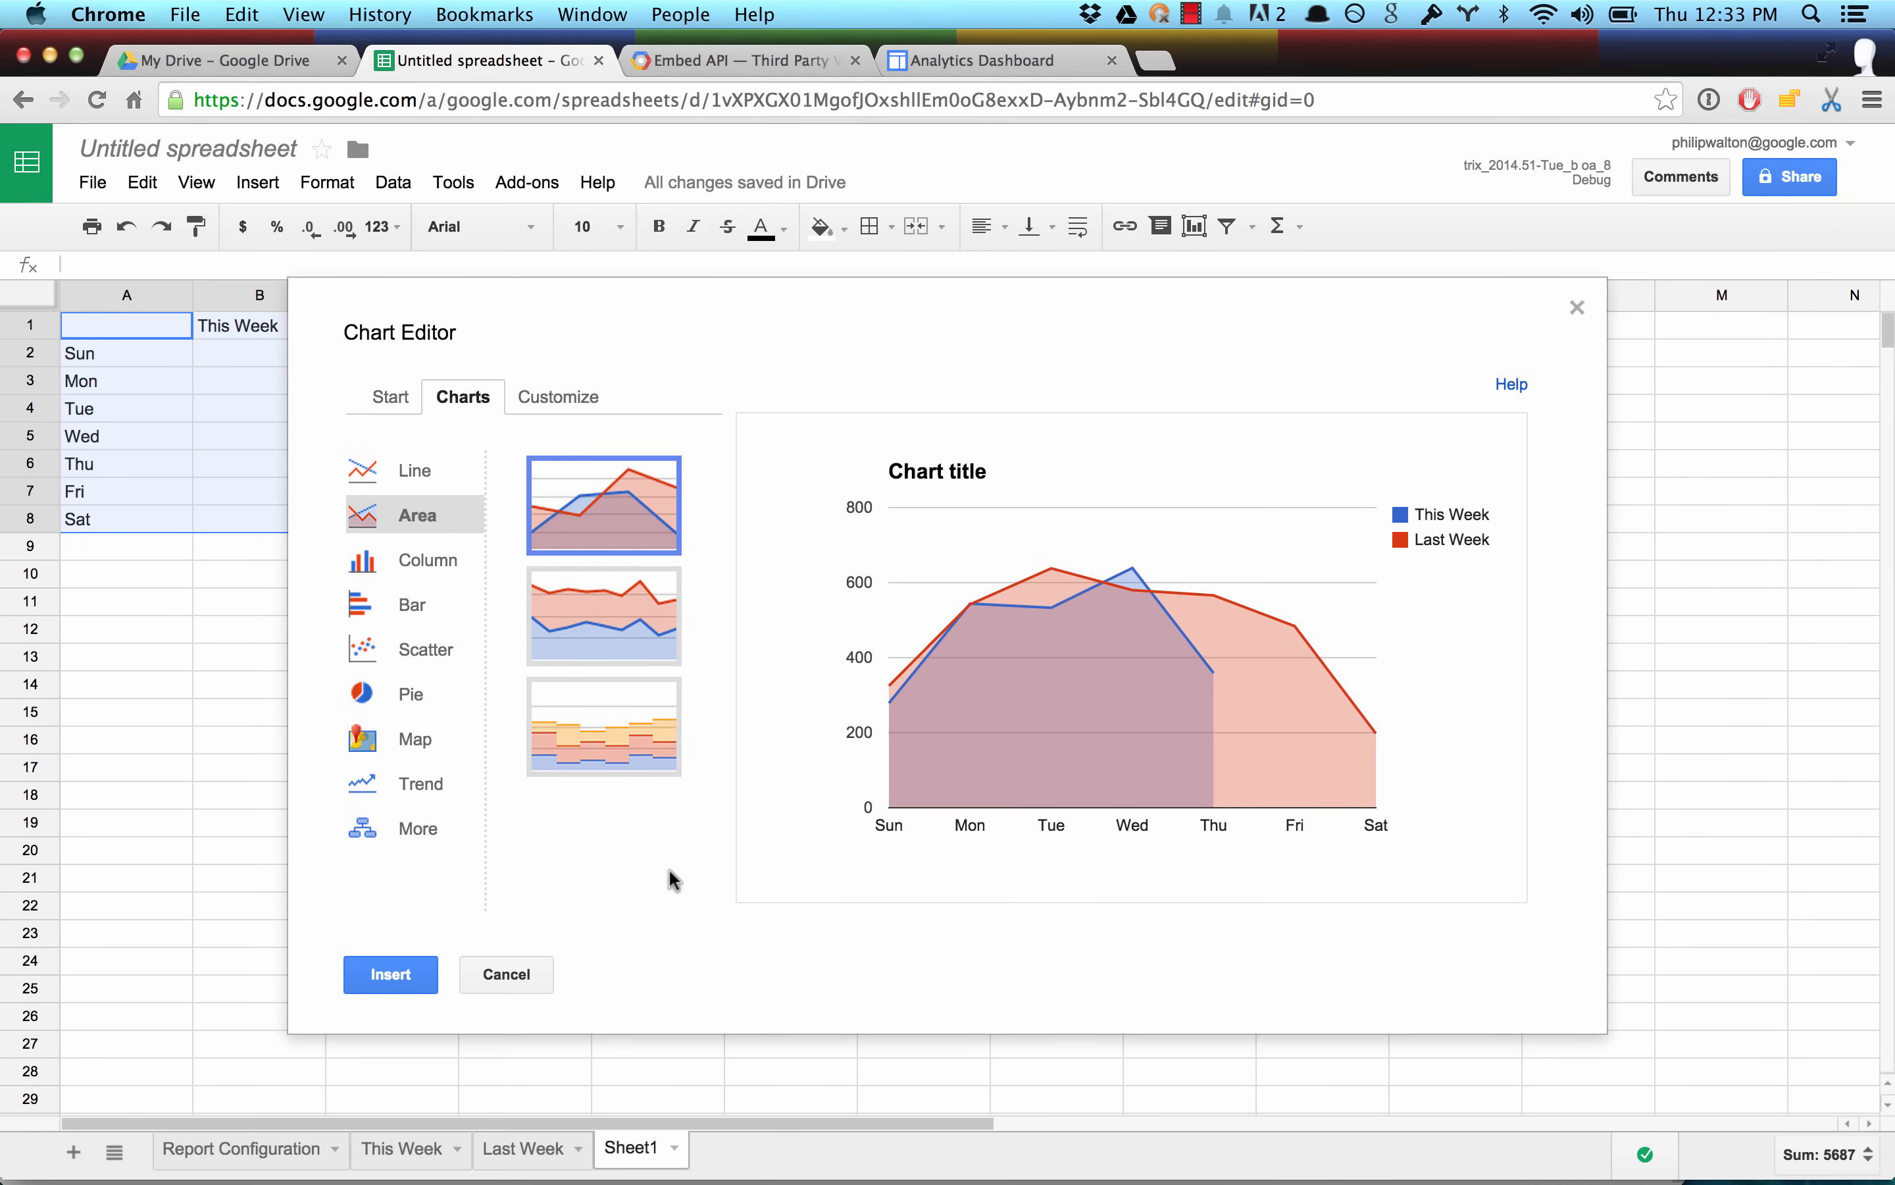
left_click(417, 981)
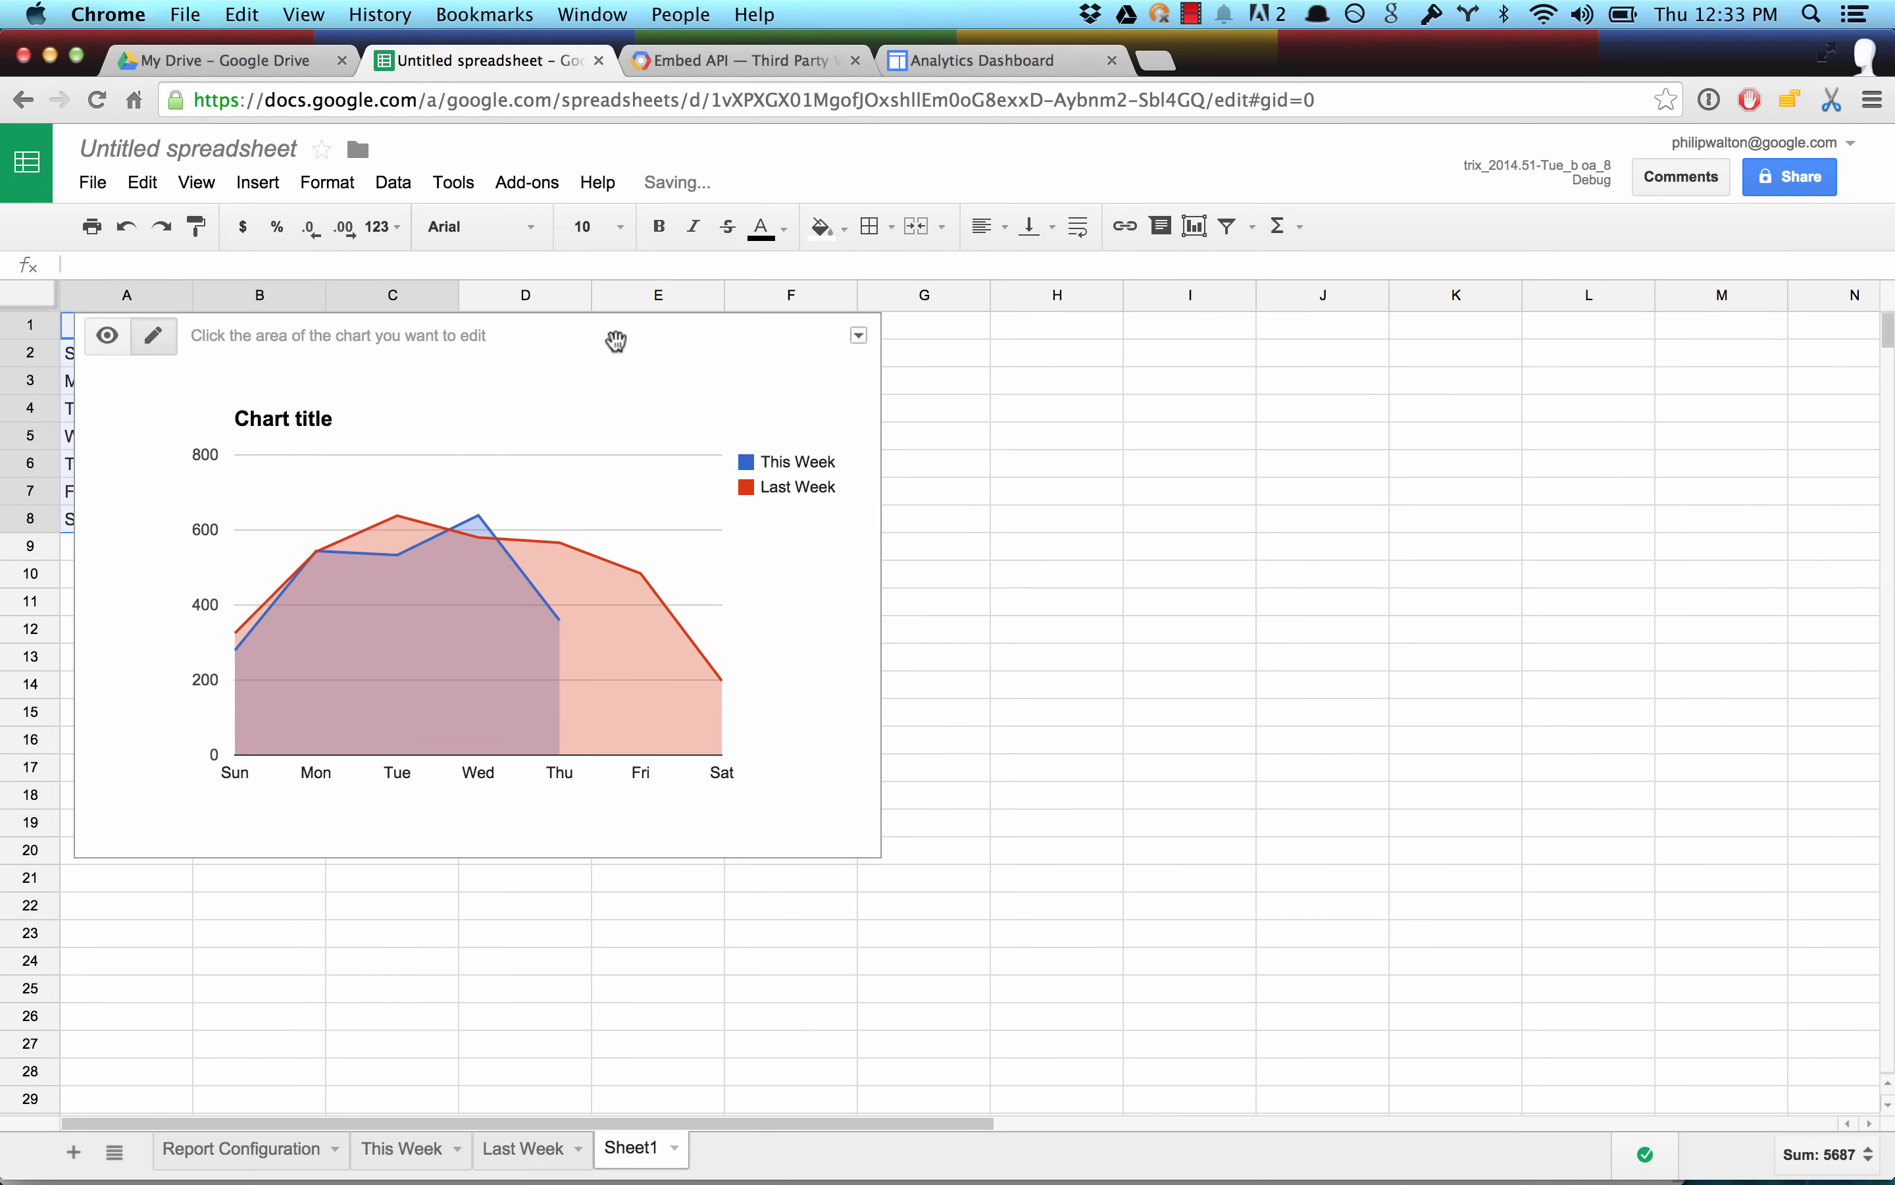
left_click_drag(615, 329, 1070, 349)
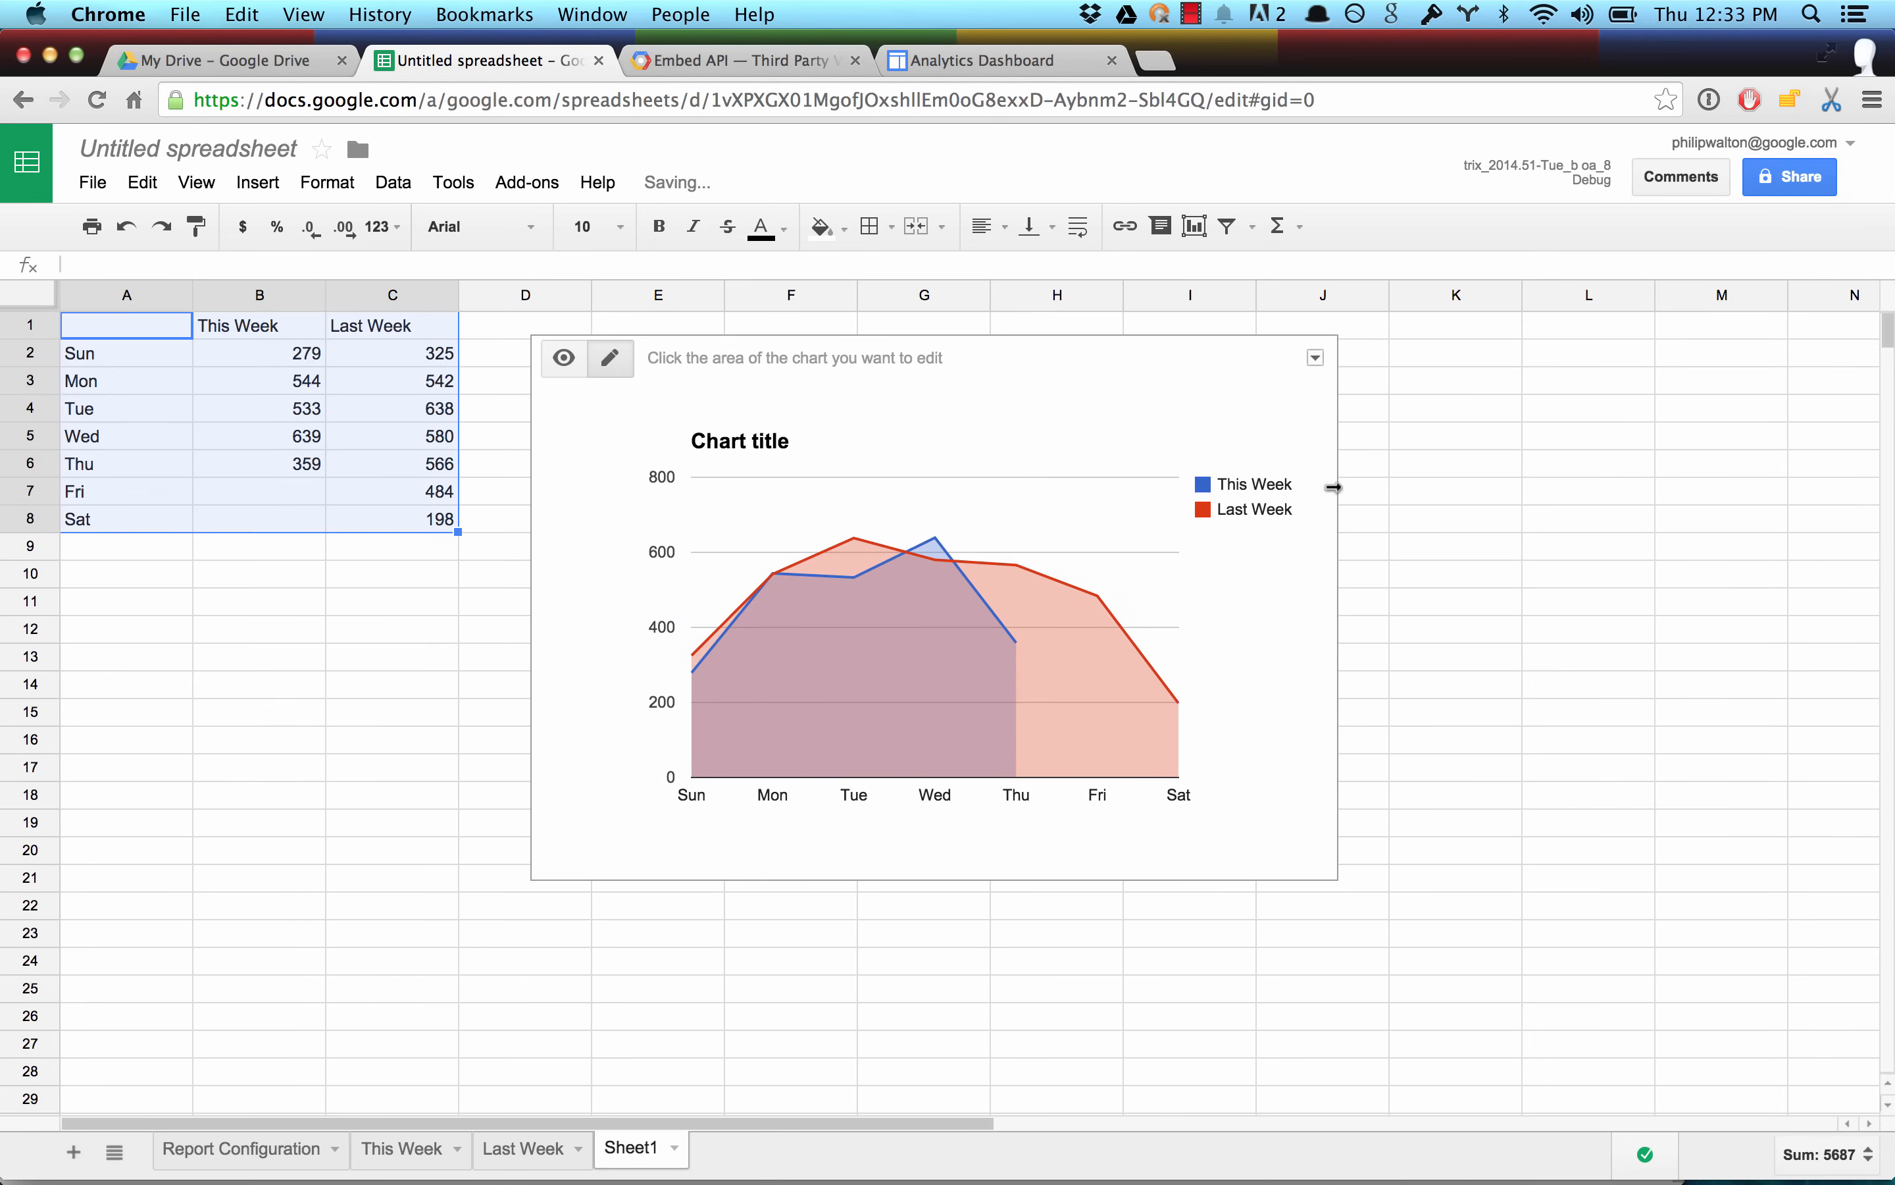
Change the Last Week series color to light gray in the area chart.
left_click(1263, 575)
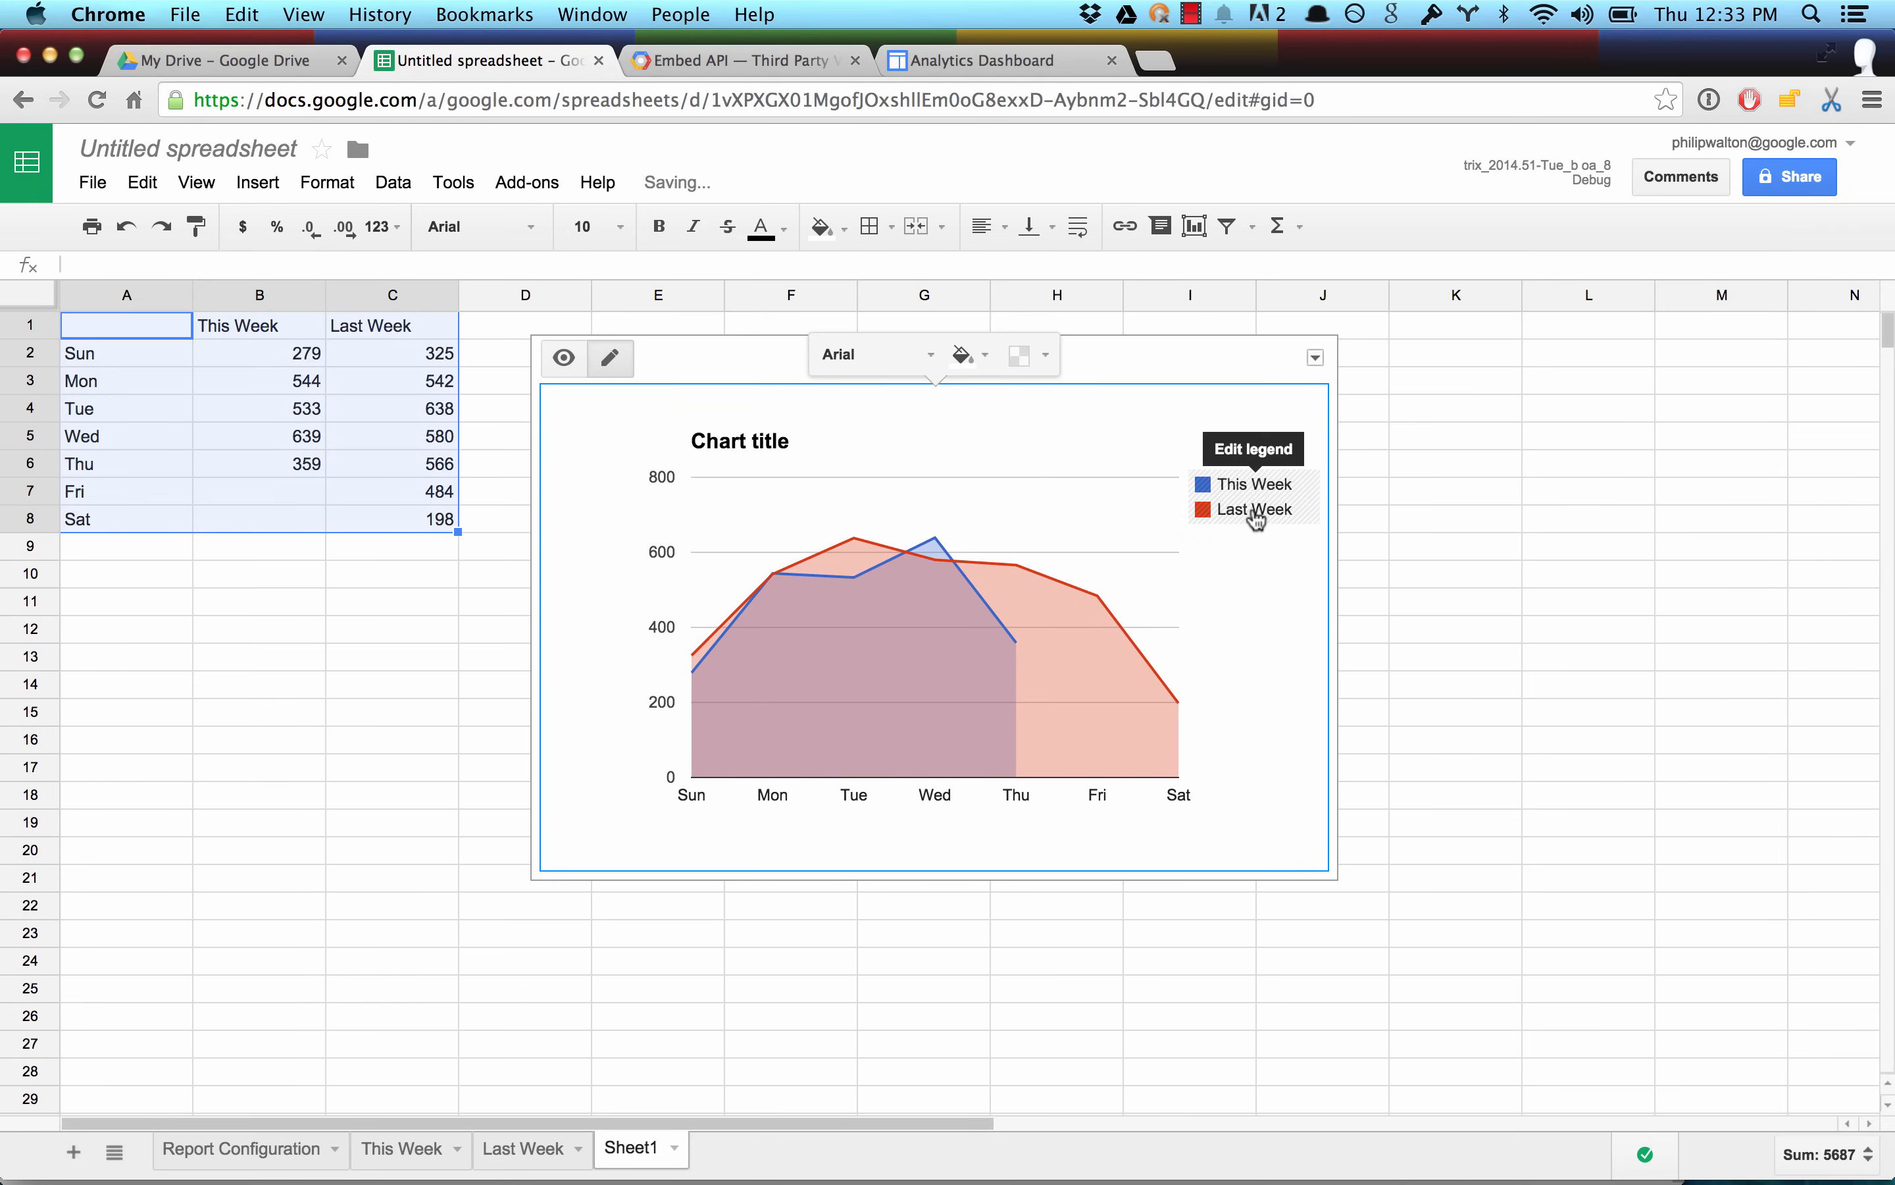
left_click(1062, 584)
left_click(922, 552)
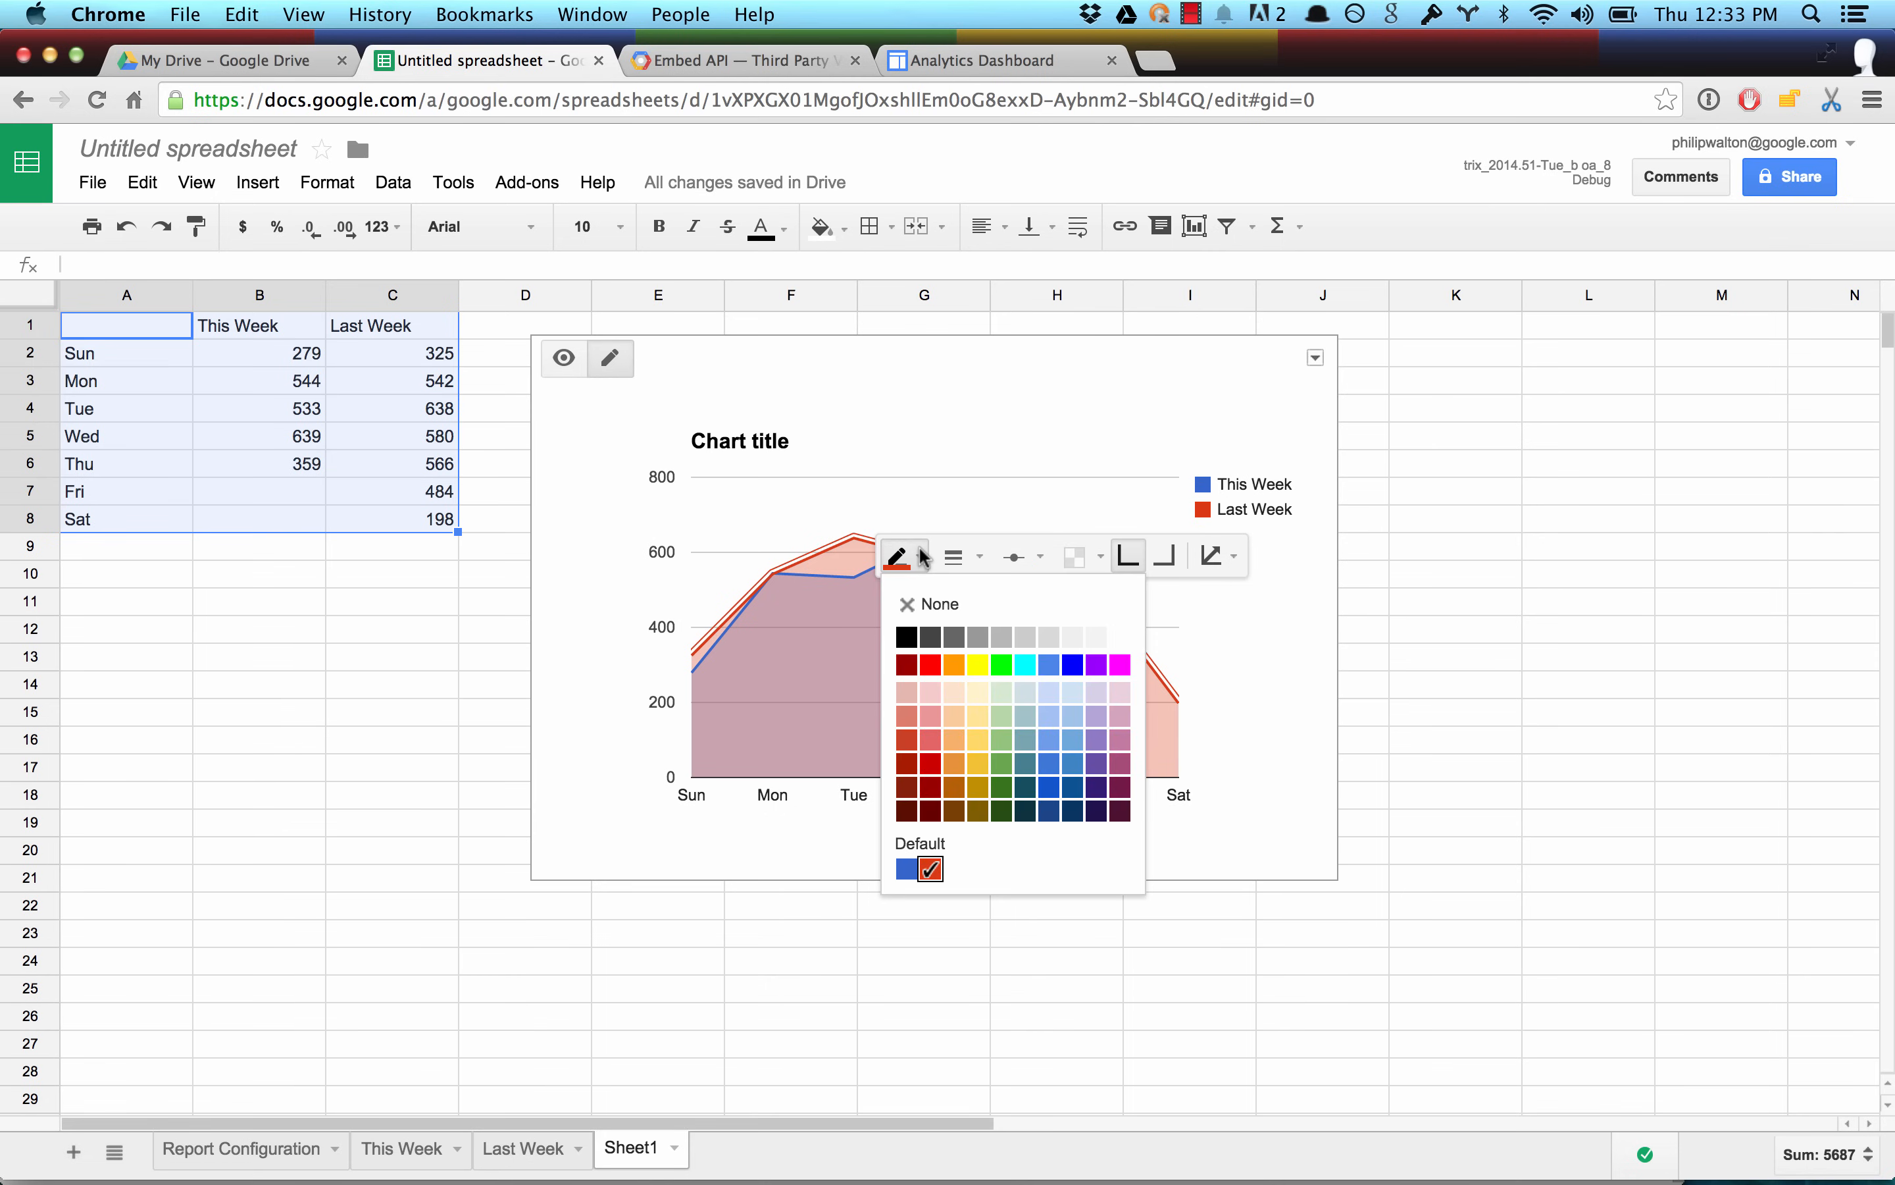
left_click(1047, 639)
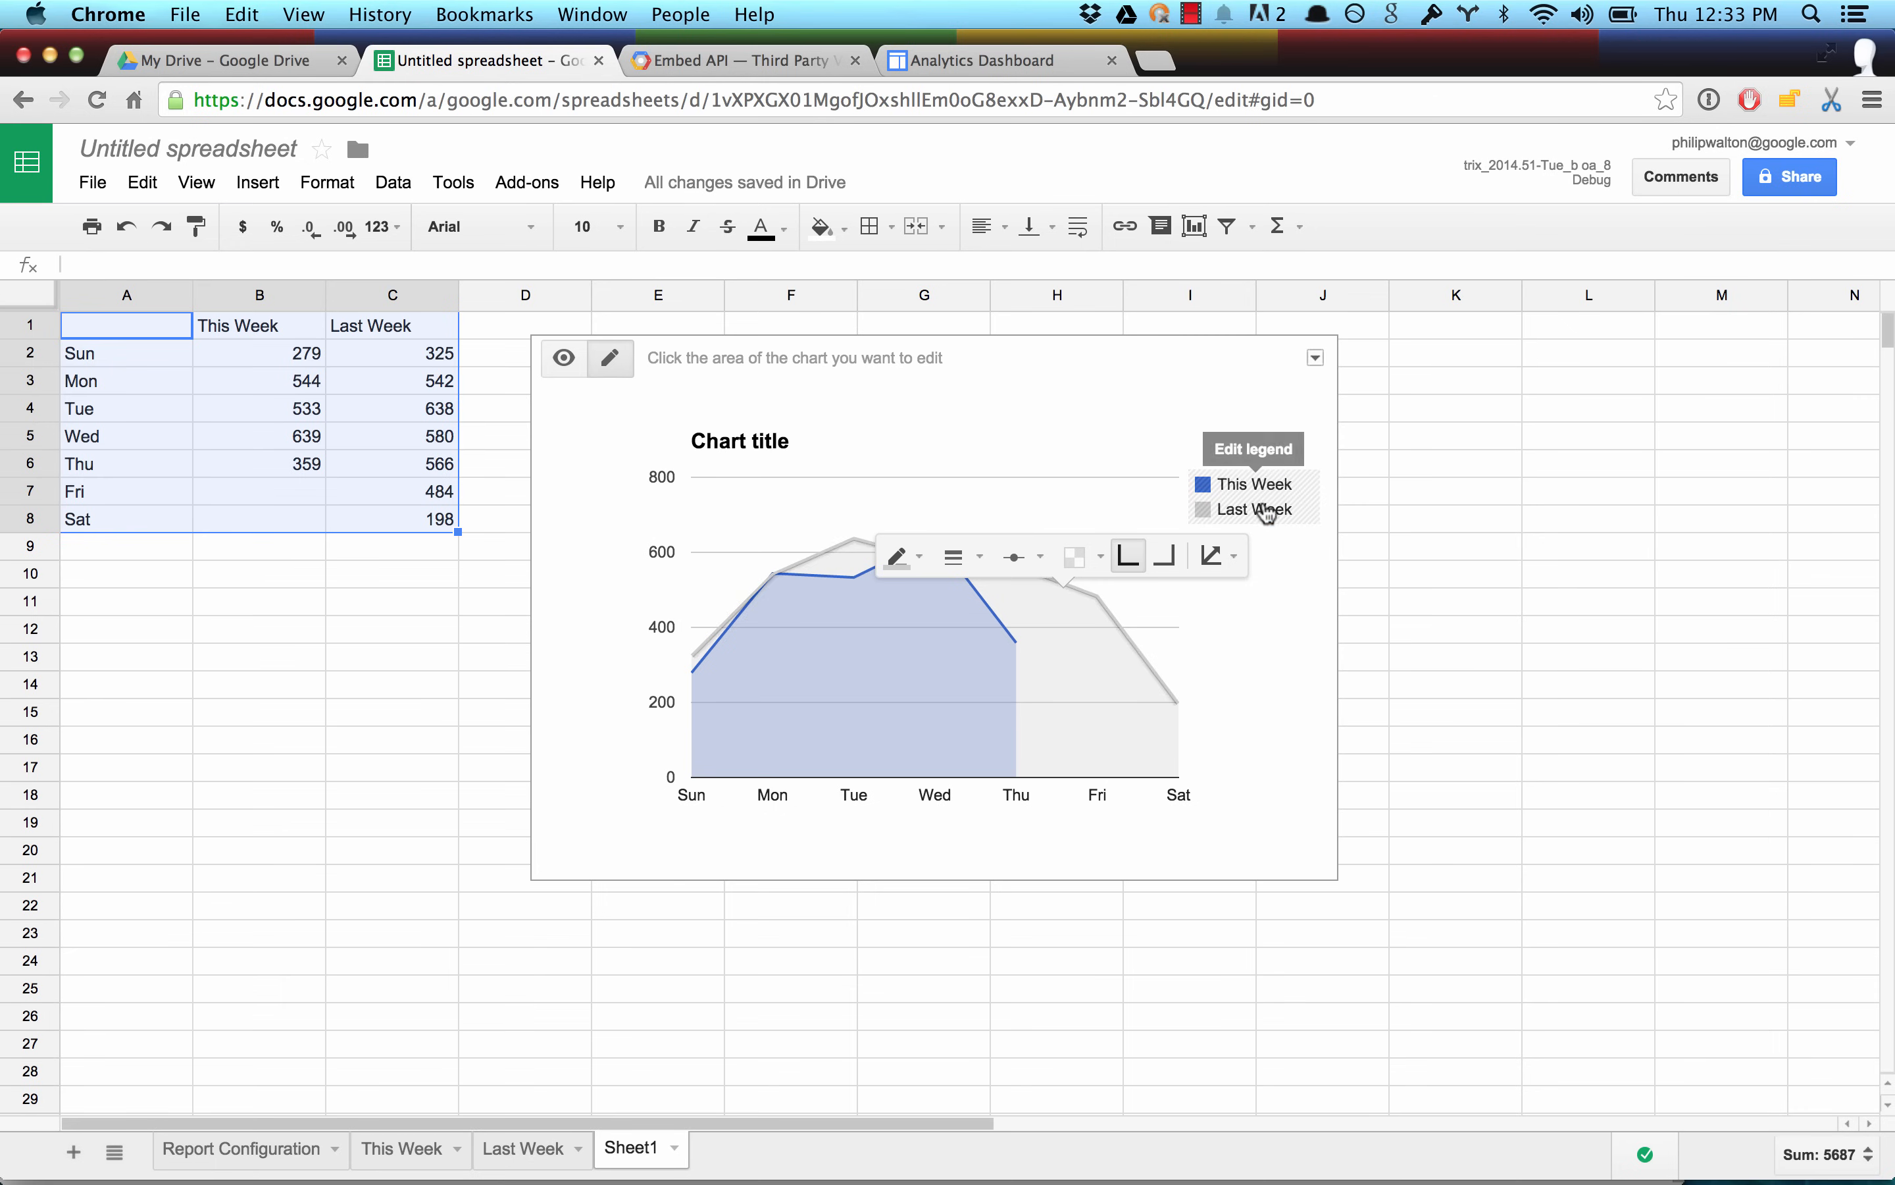
Set the chart's legend position to Bottom.
left_click(1312, 472)
left_click(1359, 443)
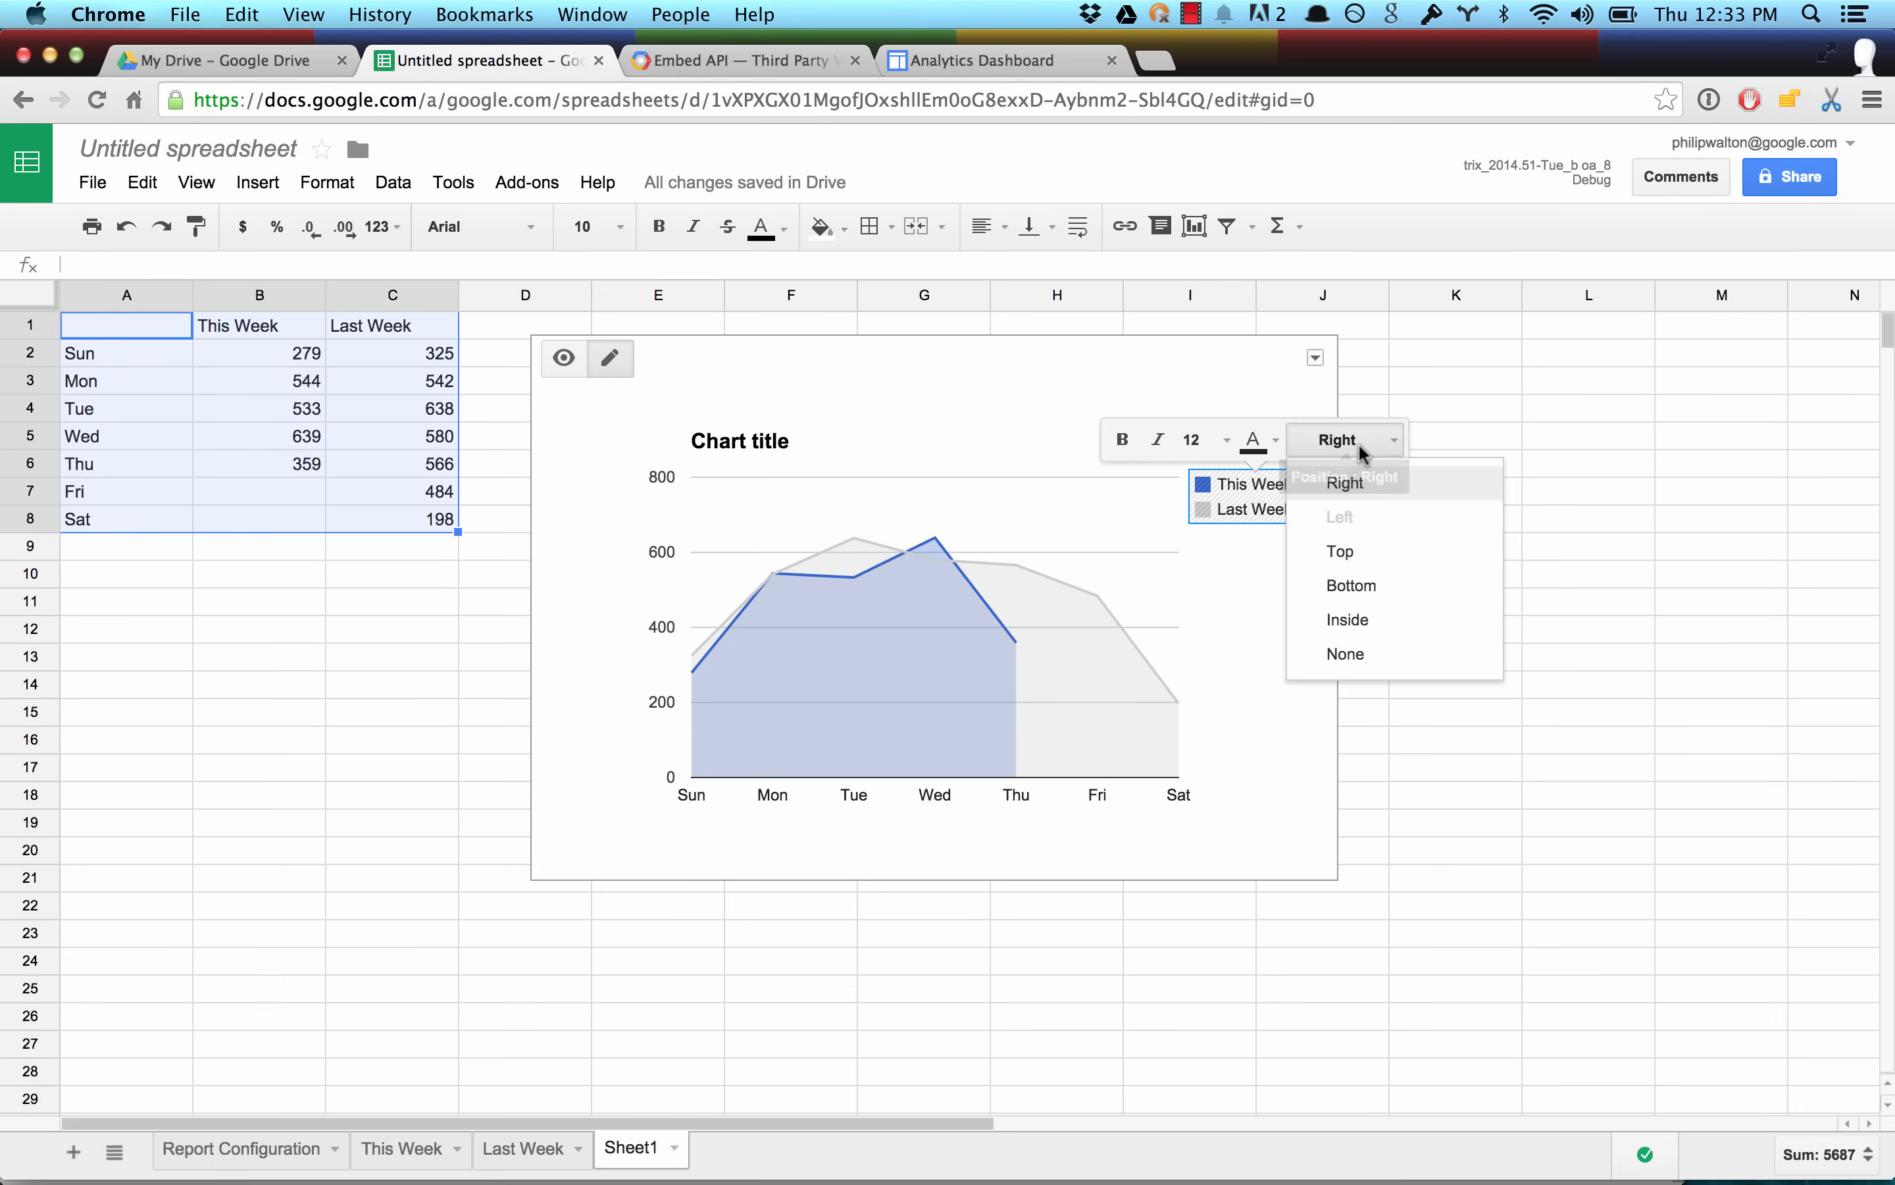
left_click(1356, 589)
Change the chart title to This Week vs Last Week (sessions).
left_click(766, 441)
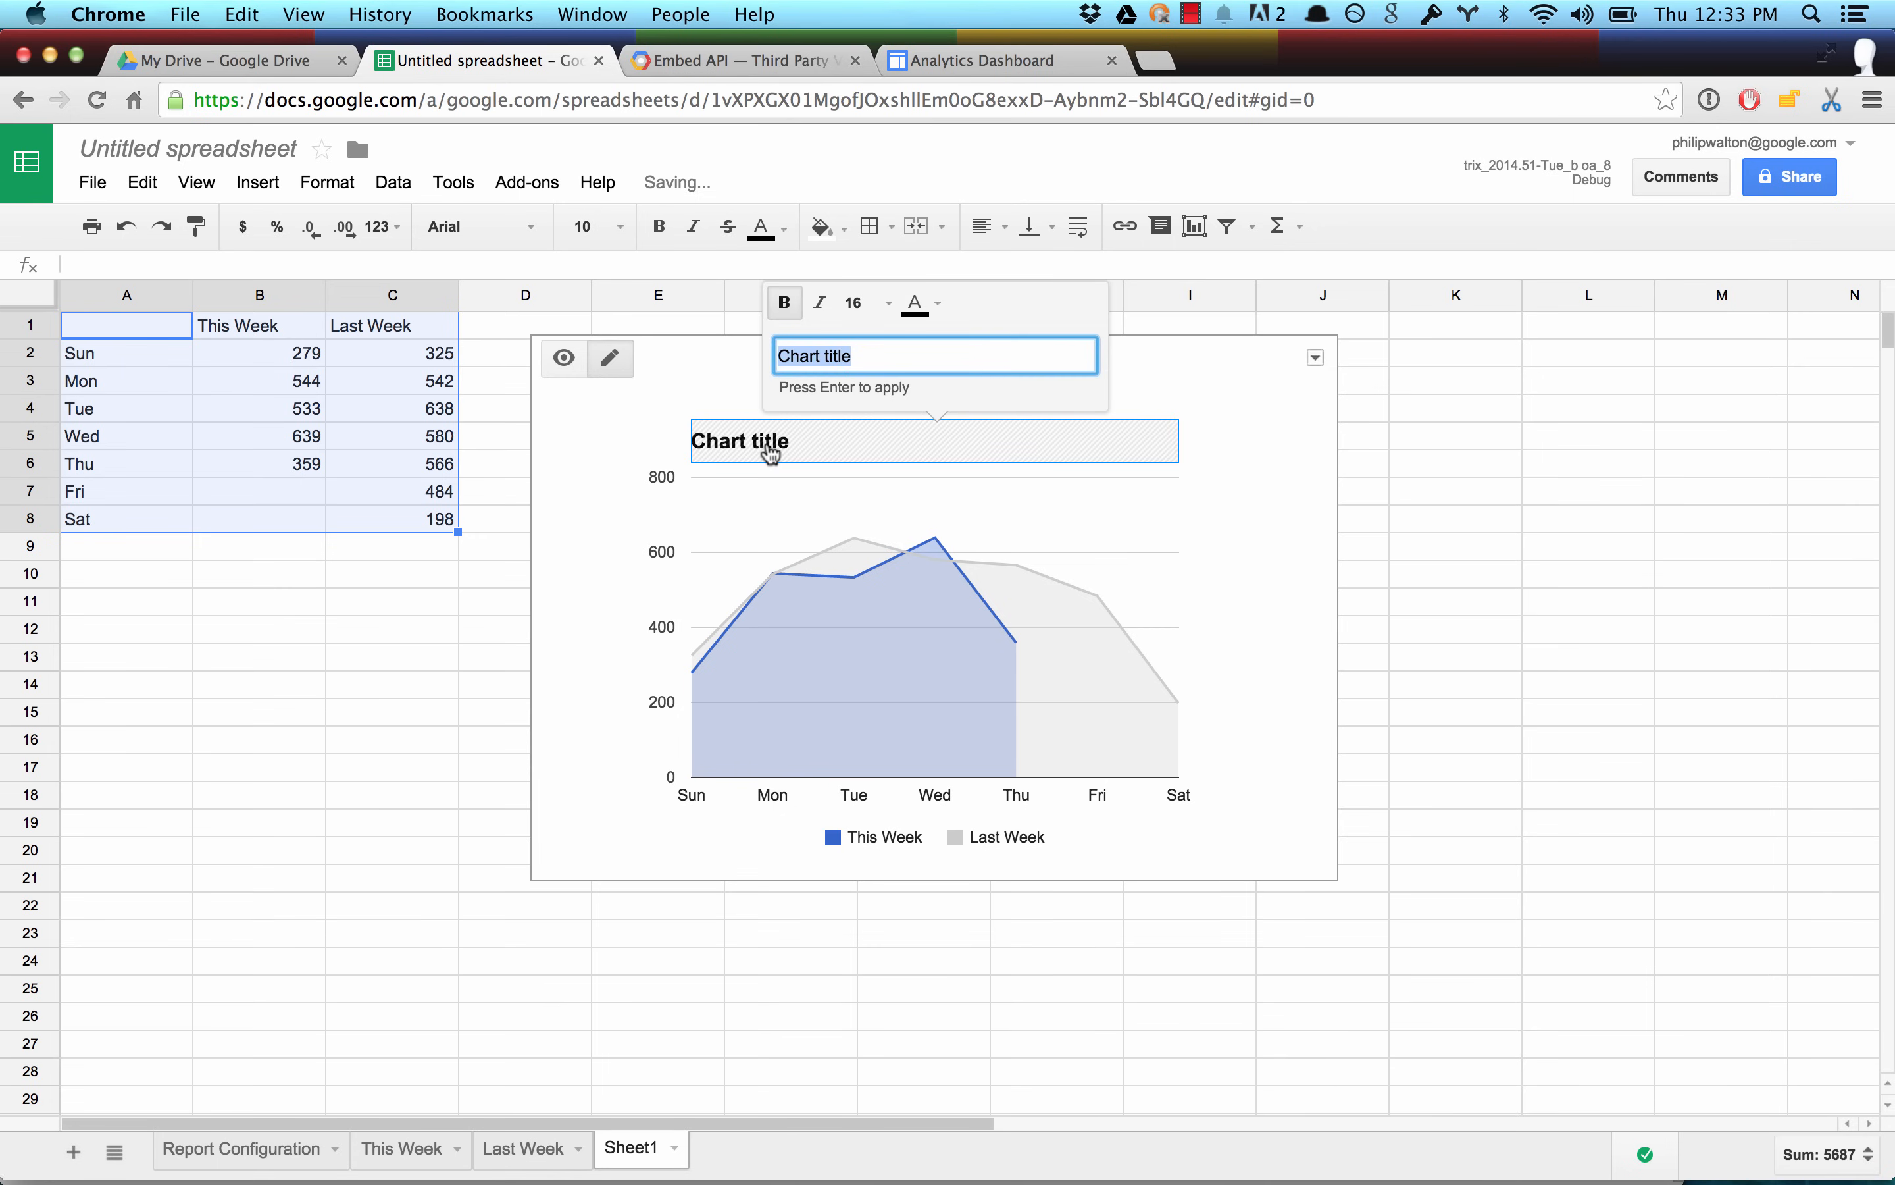
type("This Wee")
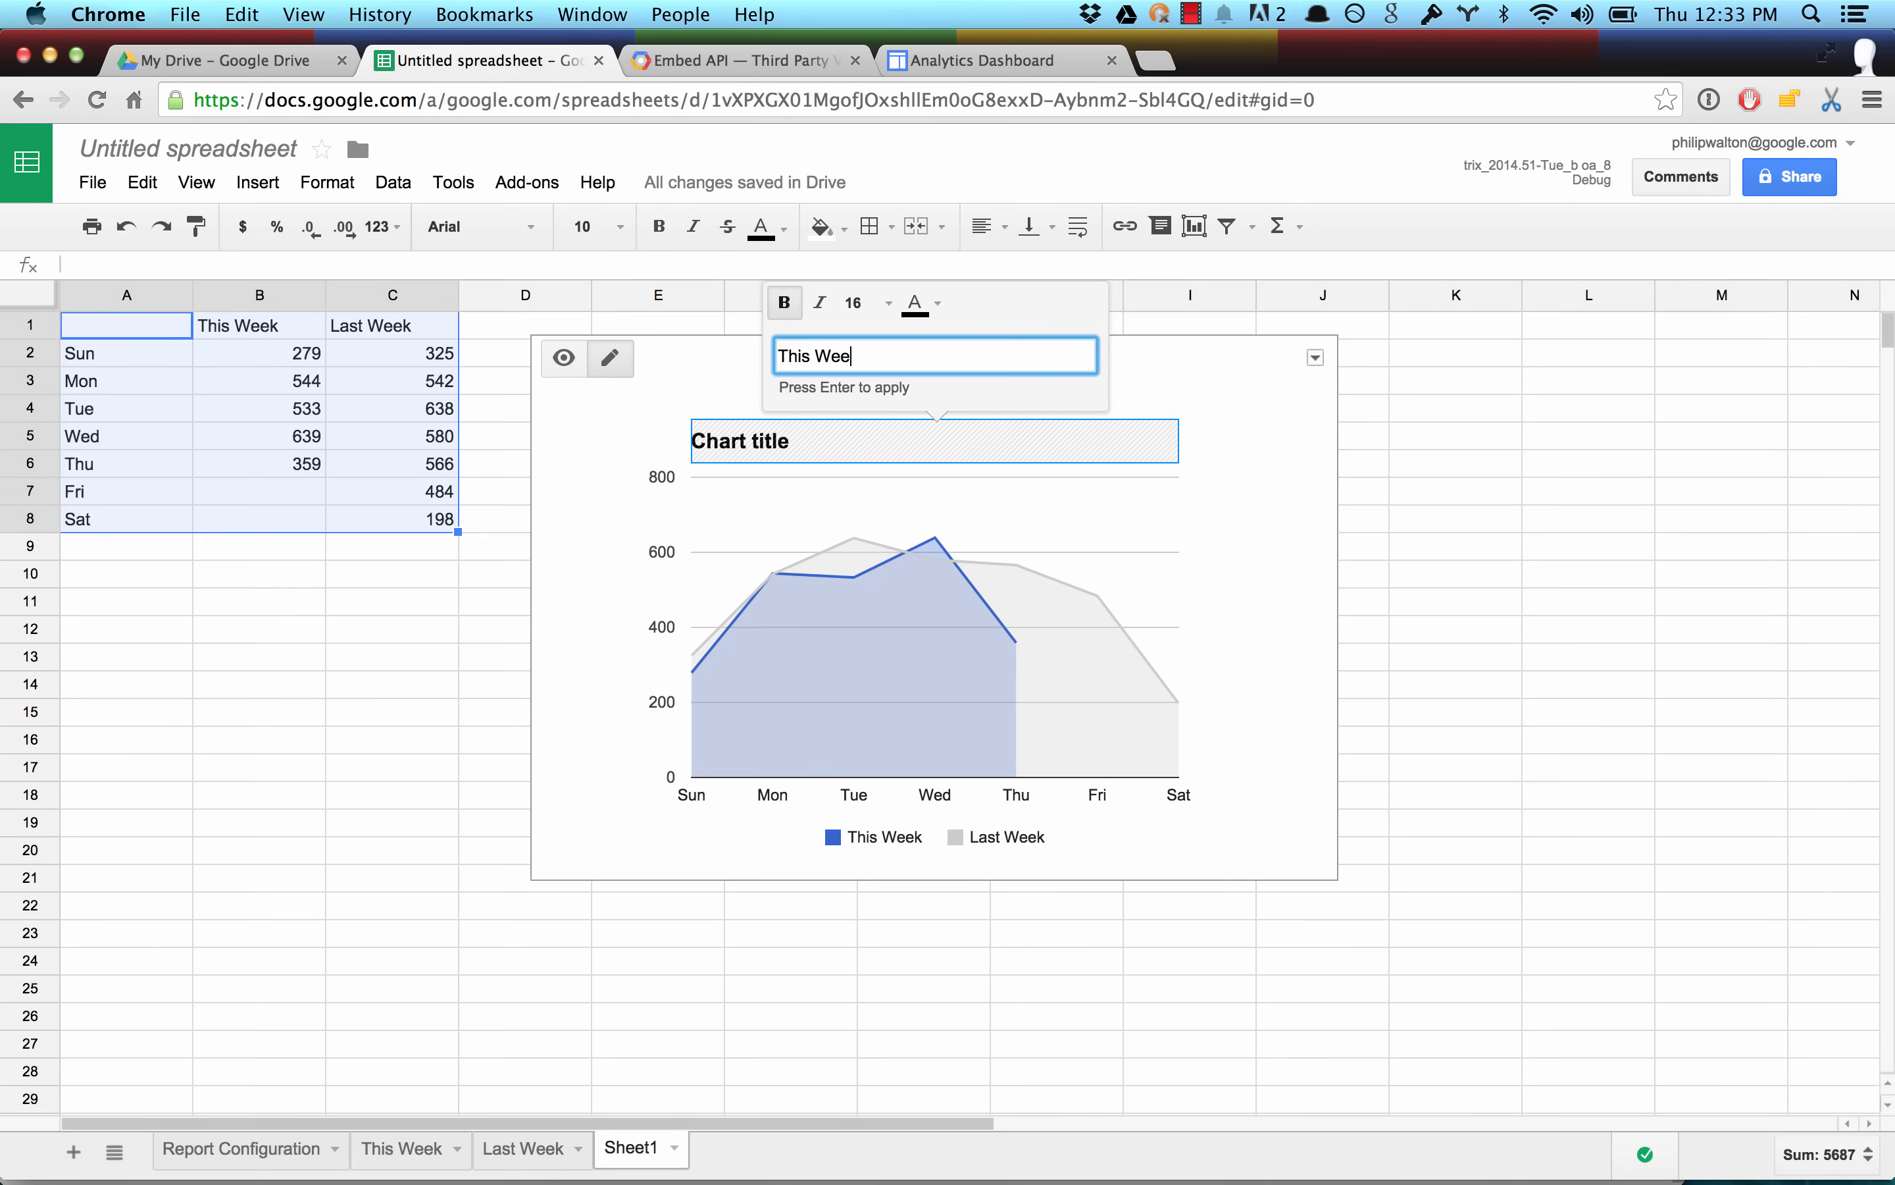
type("k vs Last Week (sessions)")
key("Return")
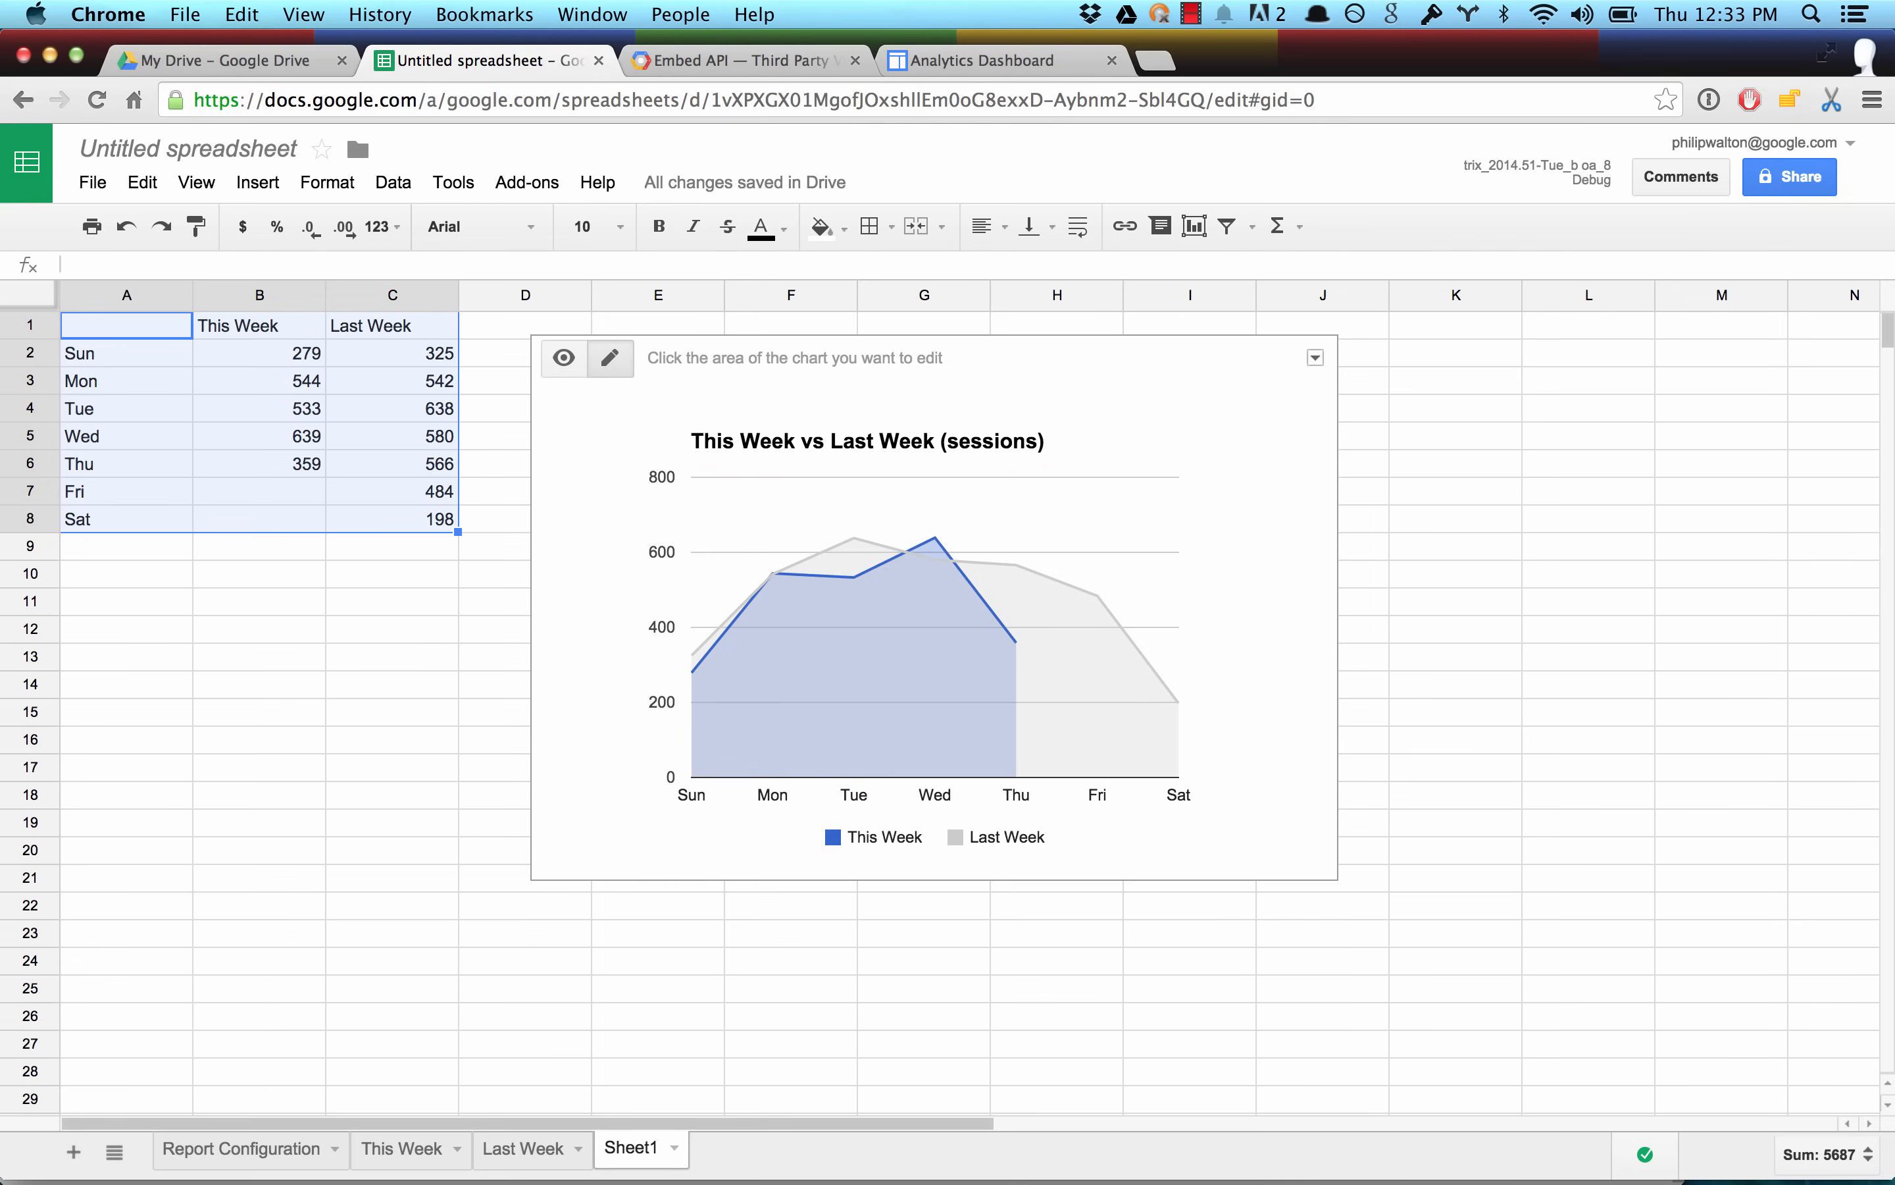
In the Report Configuration sheet, copy the two report definitions in B2:C9 and paste them starting at D2.
left_click(236, 1158)
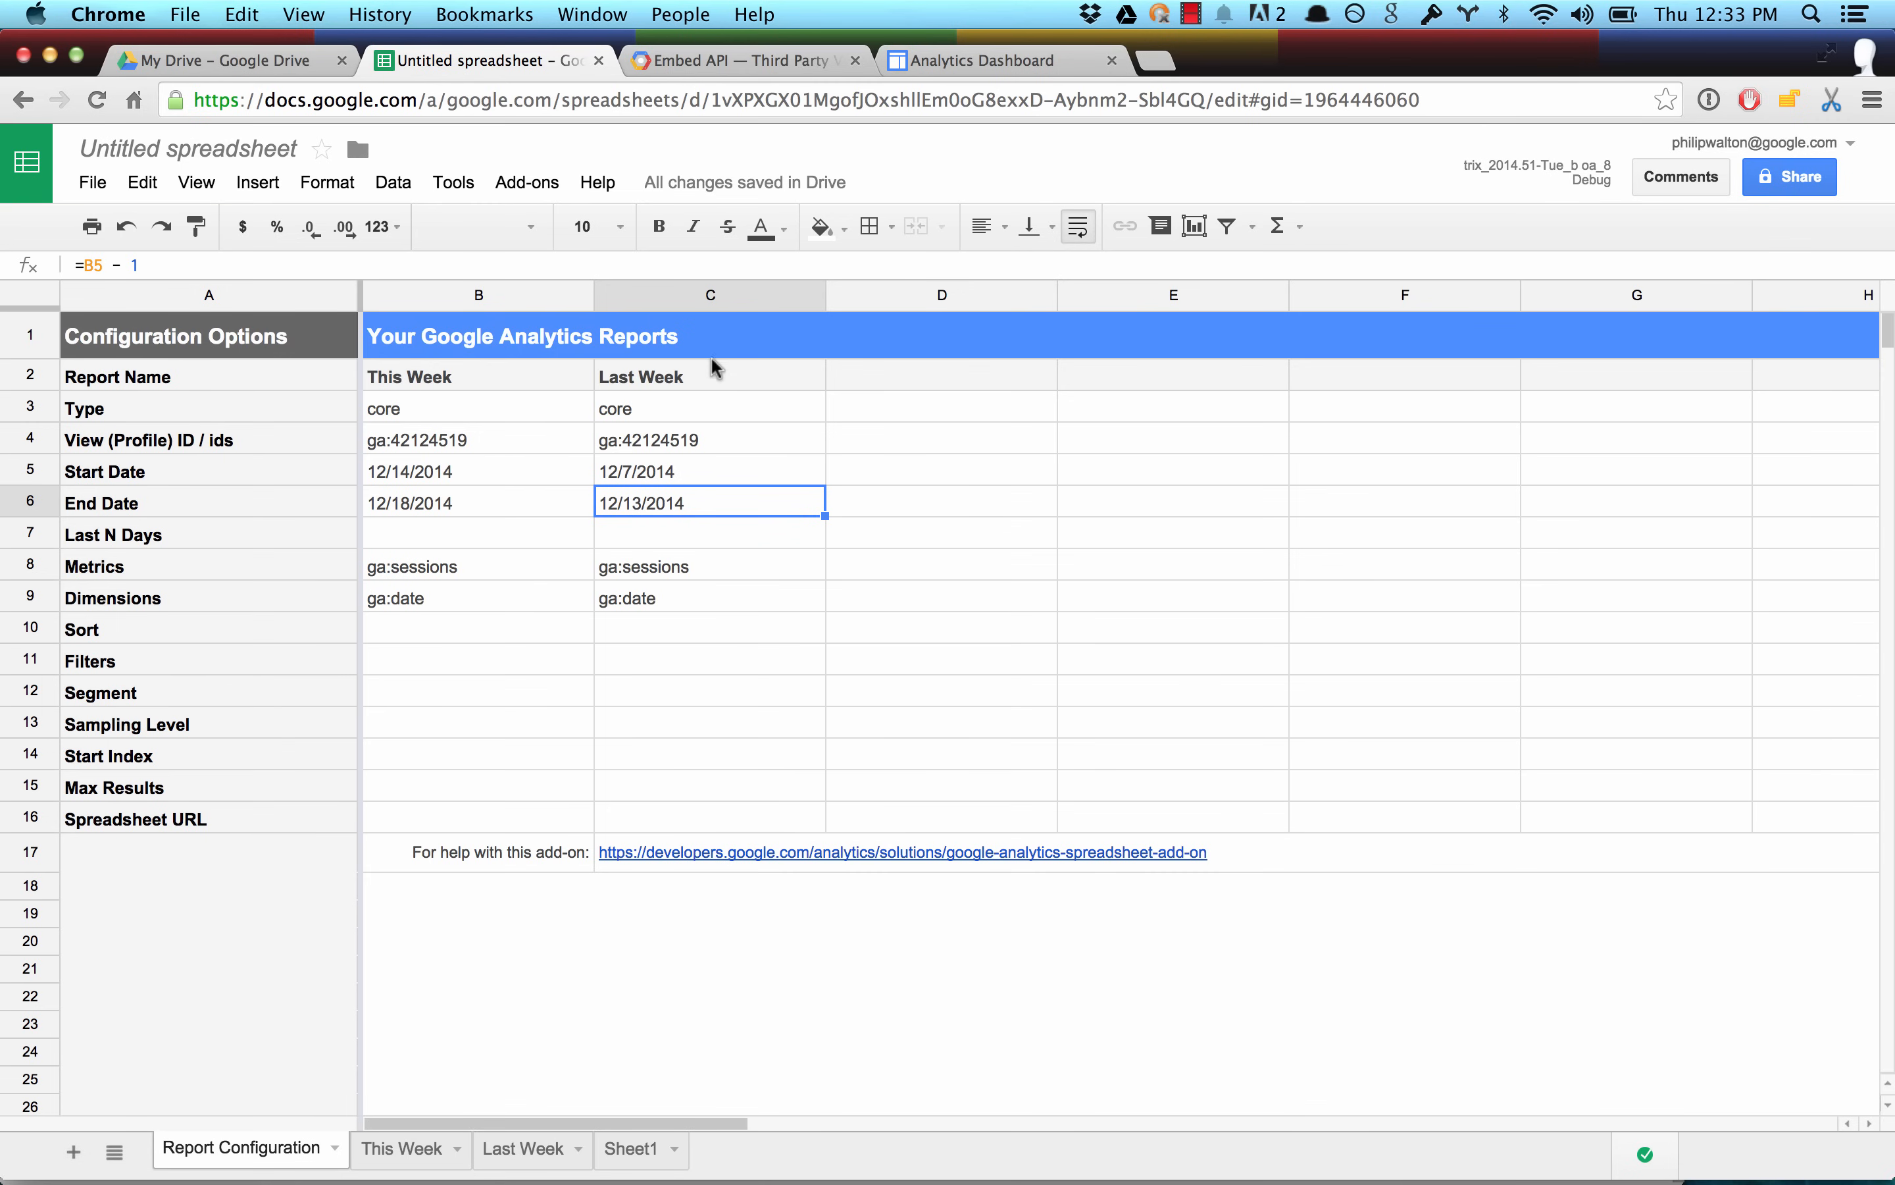
left_click_drag(717, 372, 440, 605)
key("super+c")
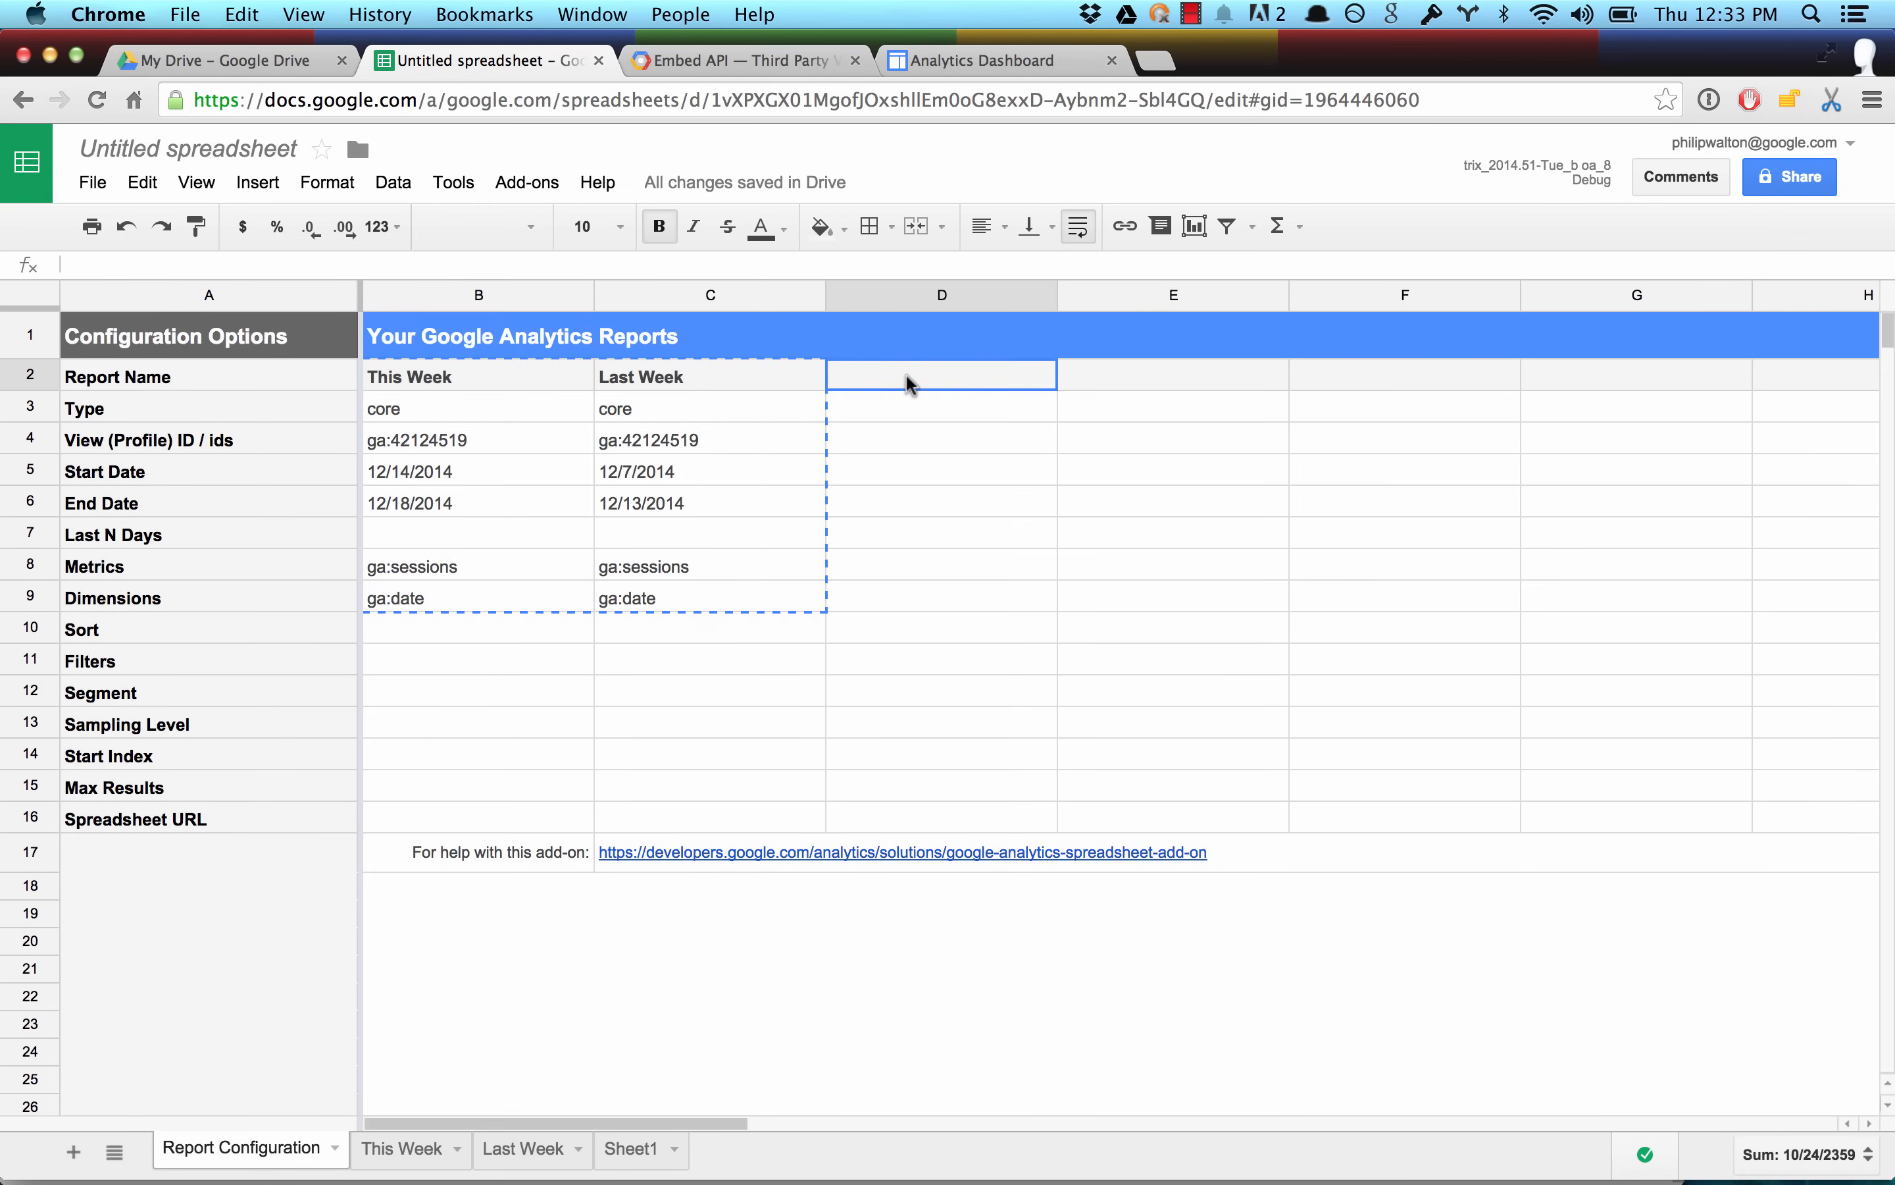
left_click_drag(906, 376, 1162, 689)
key("super+v")
Rename the copied reports as This Year in D2 and Last Year in E2.
double_click(896, 372)
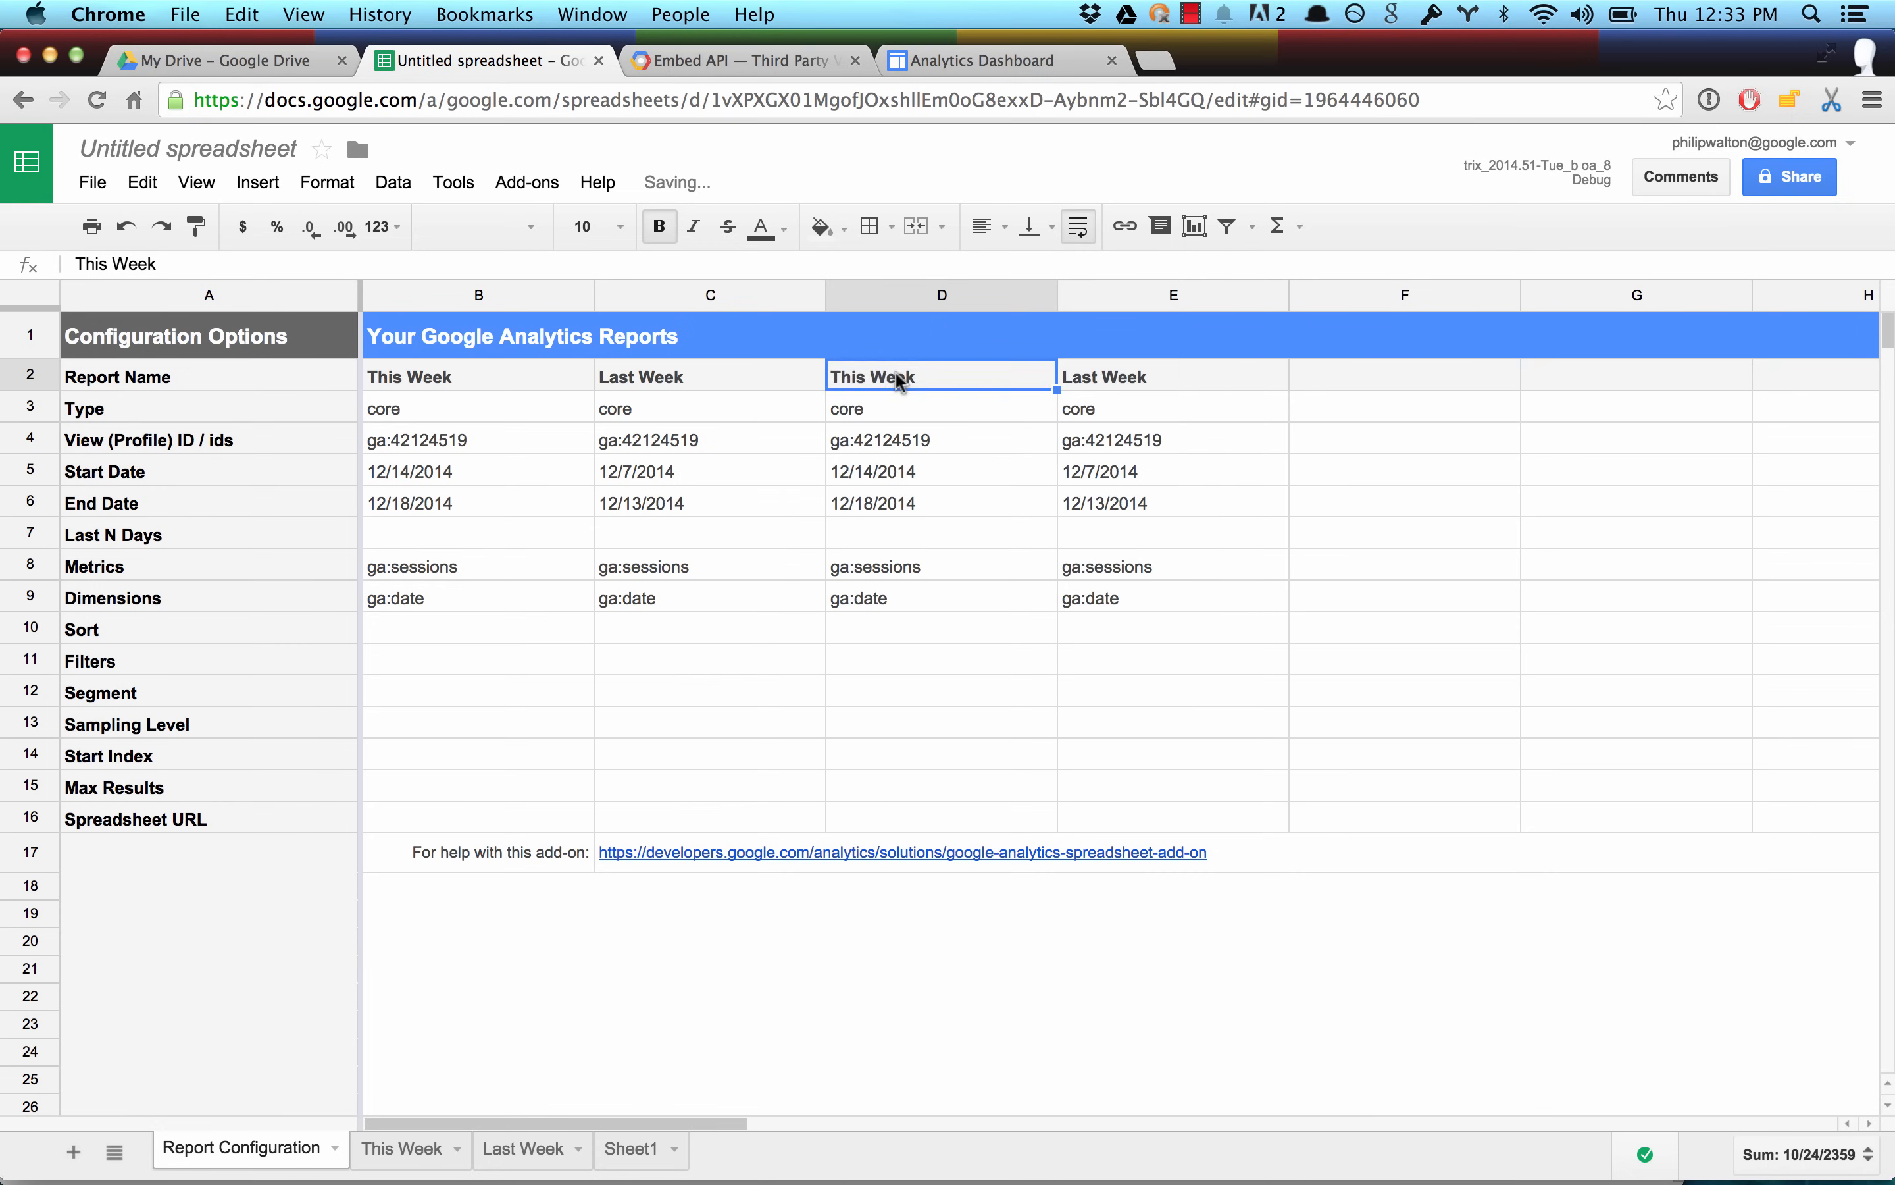
key("BackSpace")
key("BackSpace")
key("BackSpace")
key("BackSpace")
type("Year")
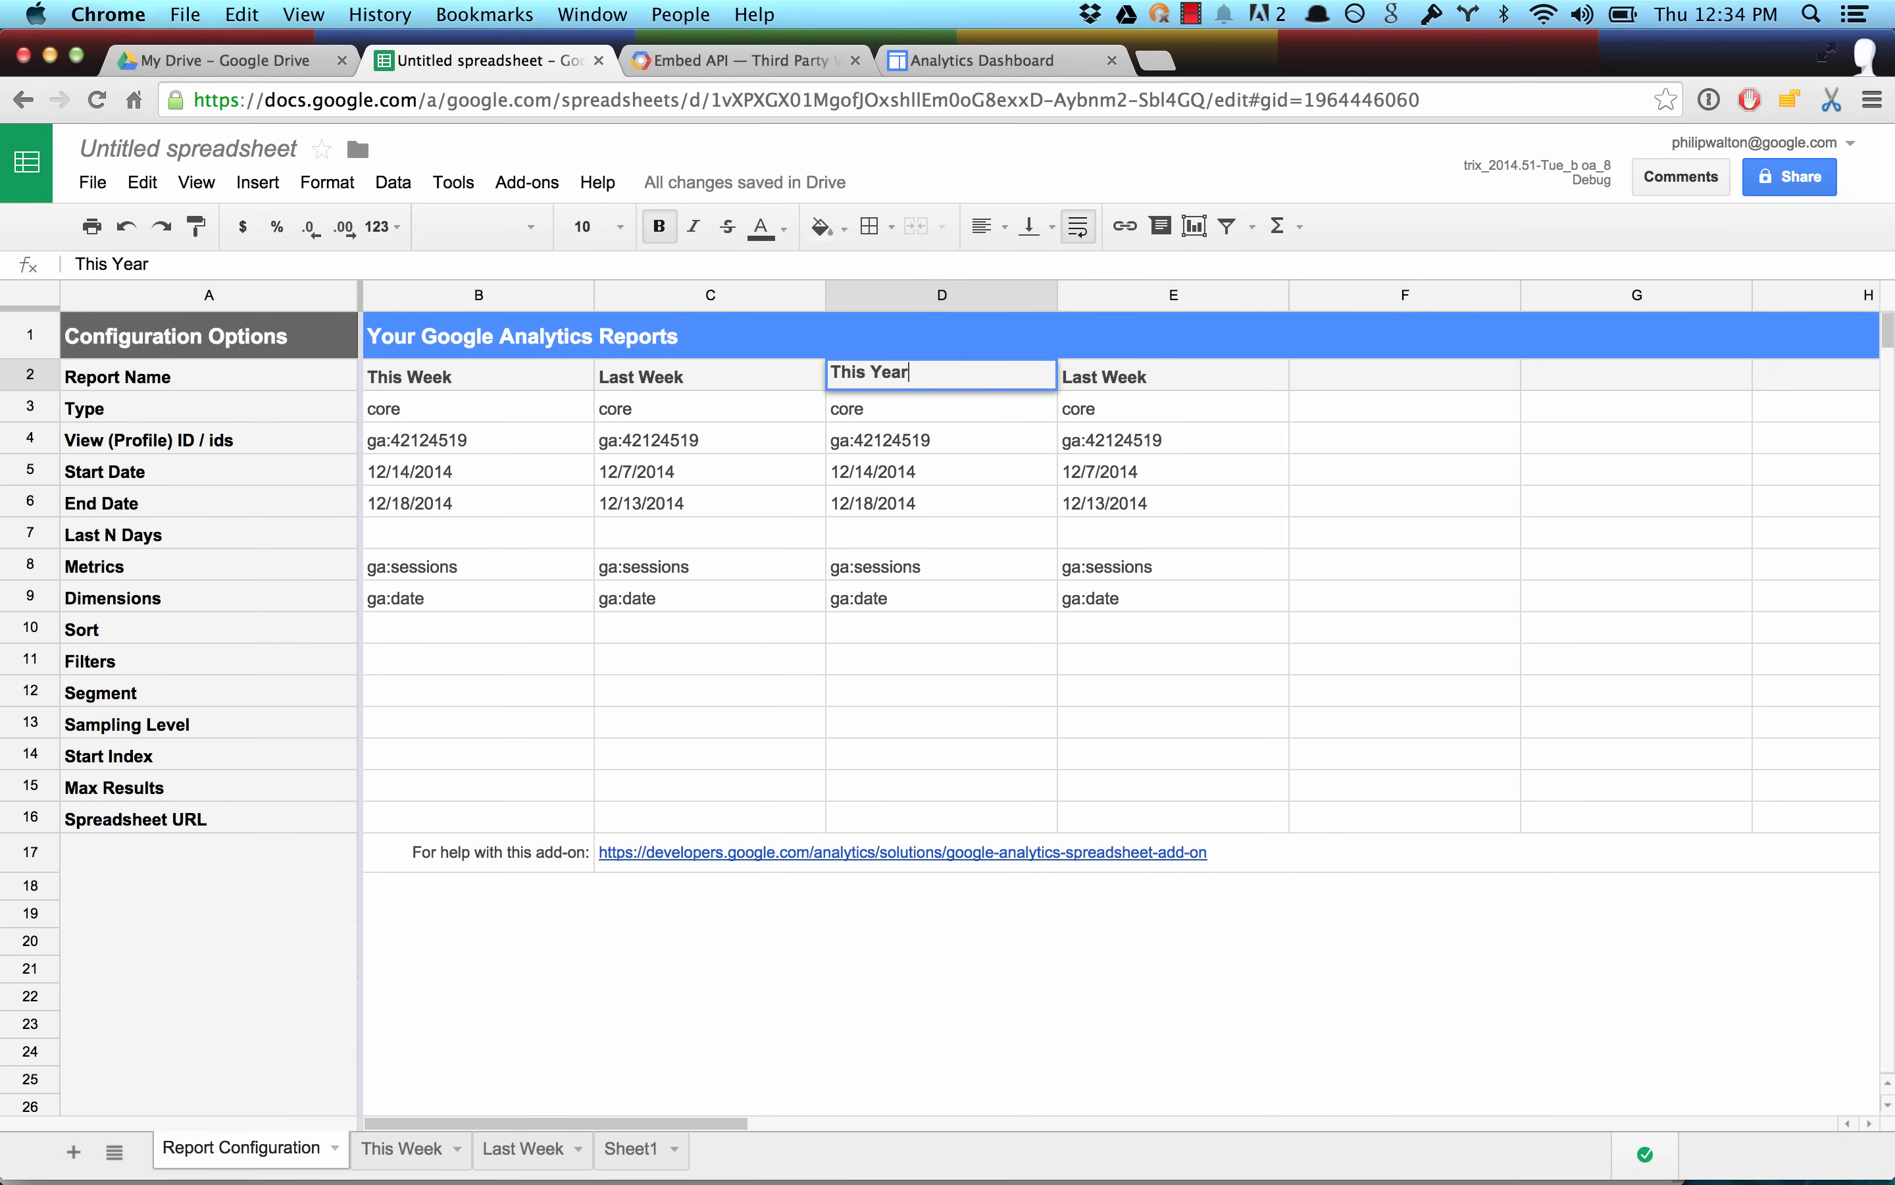
key("Tab")
key("Return")
key("BackSpace")
key("BackSpace")
key("BackSpace")
key("BackSpace")
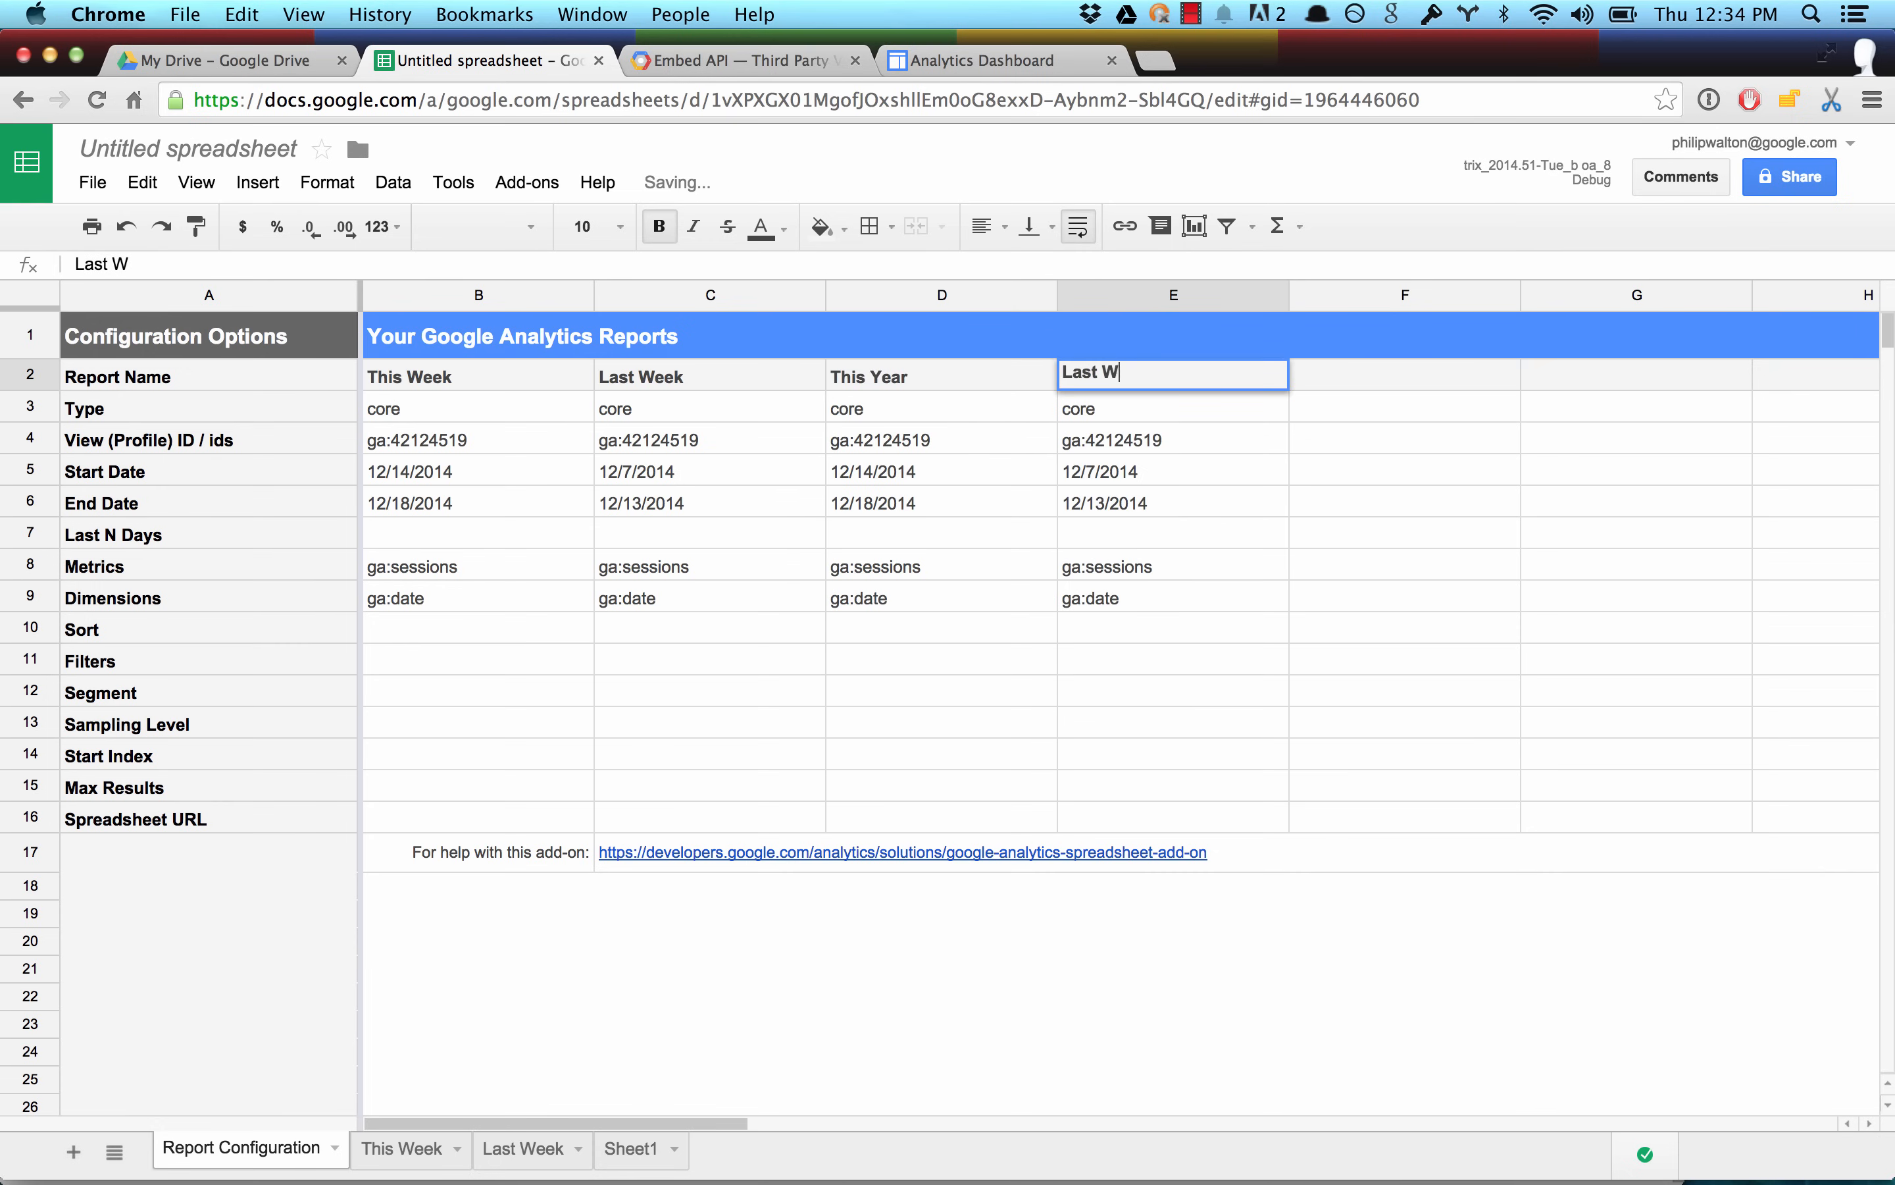
type("Year")
key("Return")
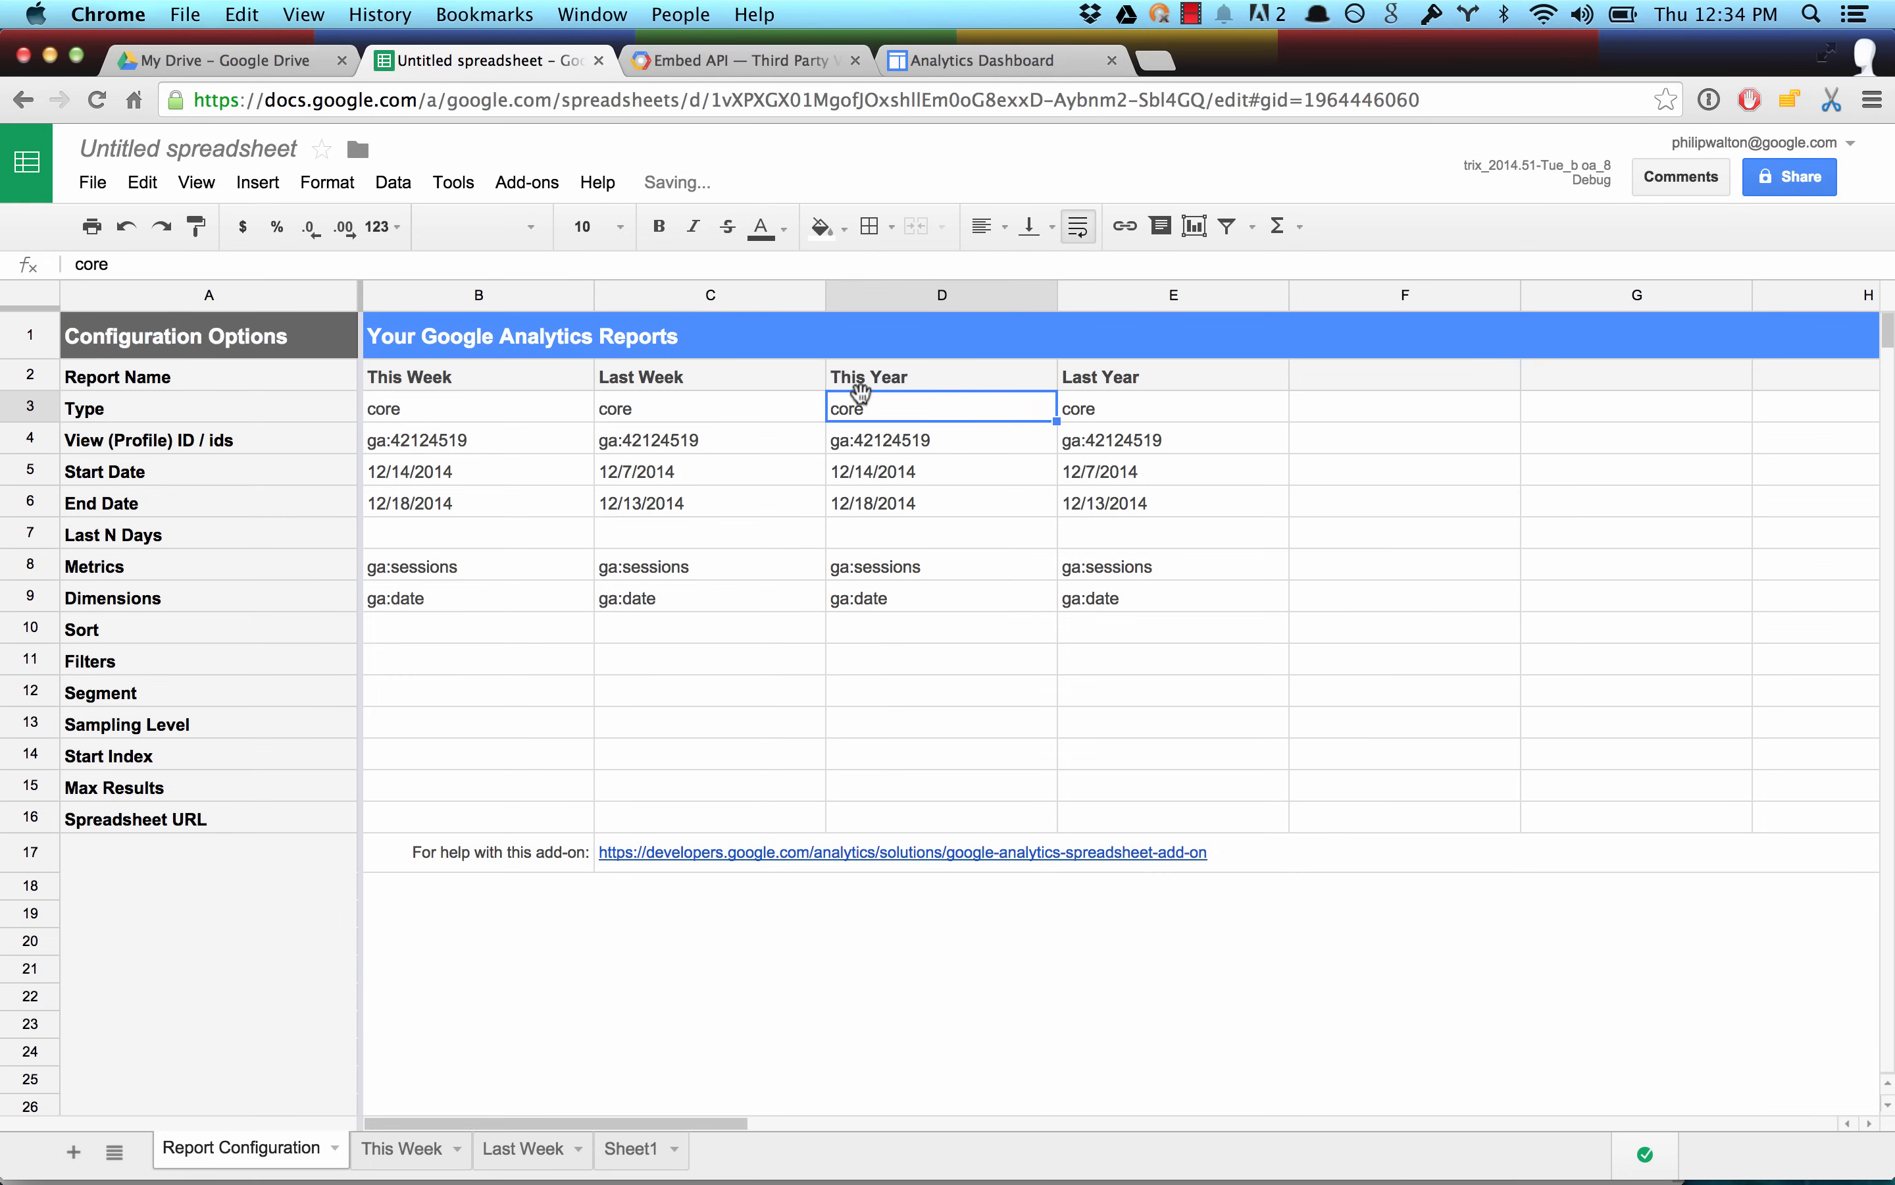
For the This Year report, enter =today() as the end date in D6 and =date(year(today()), 1, 1) as the start date in D5.
left_click(943, 495)
type("=today()")
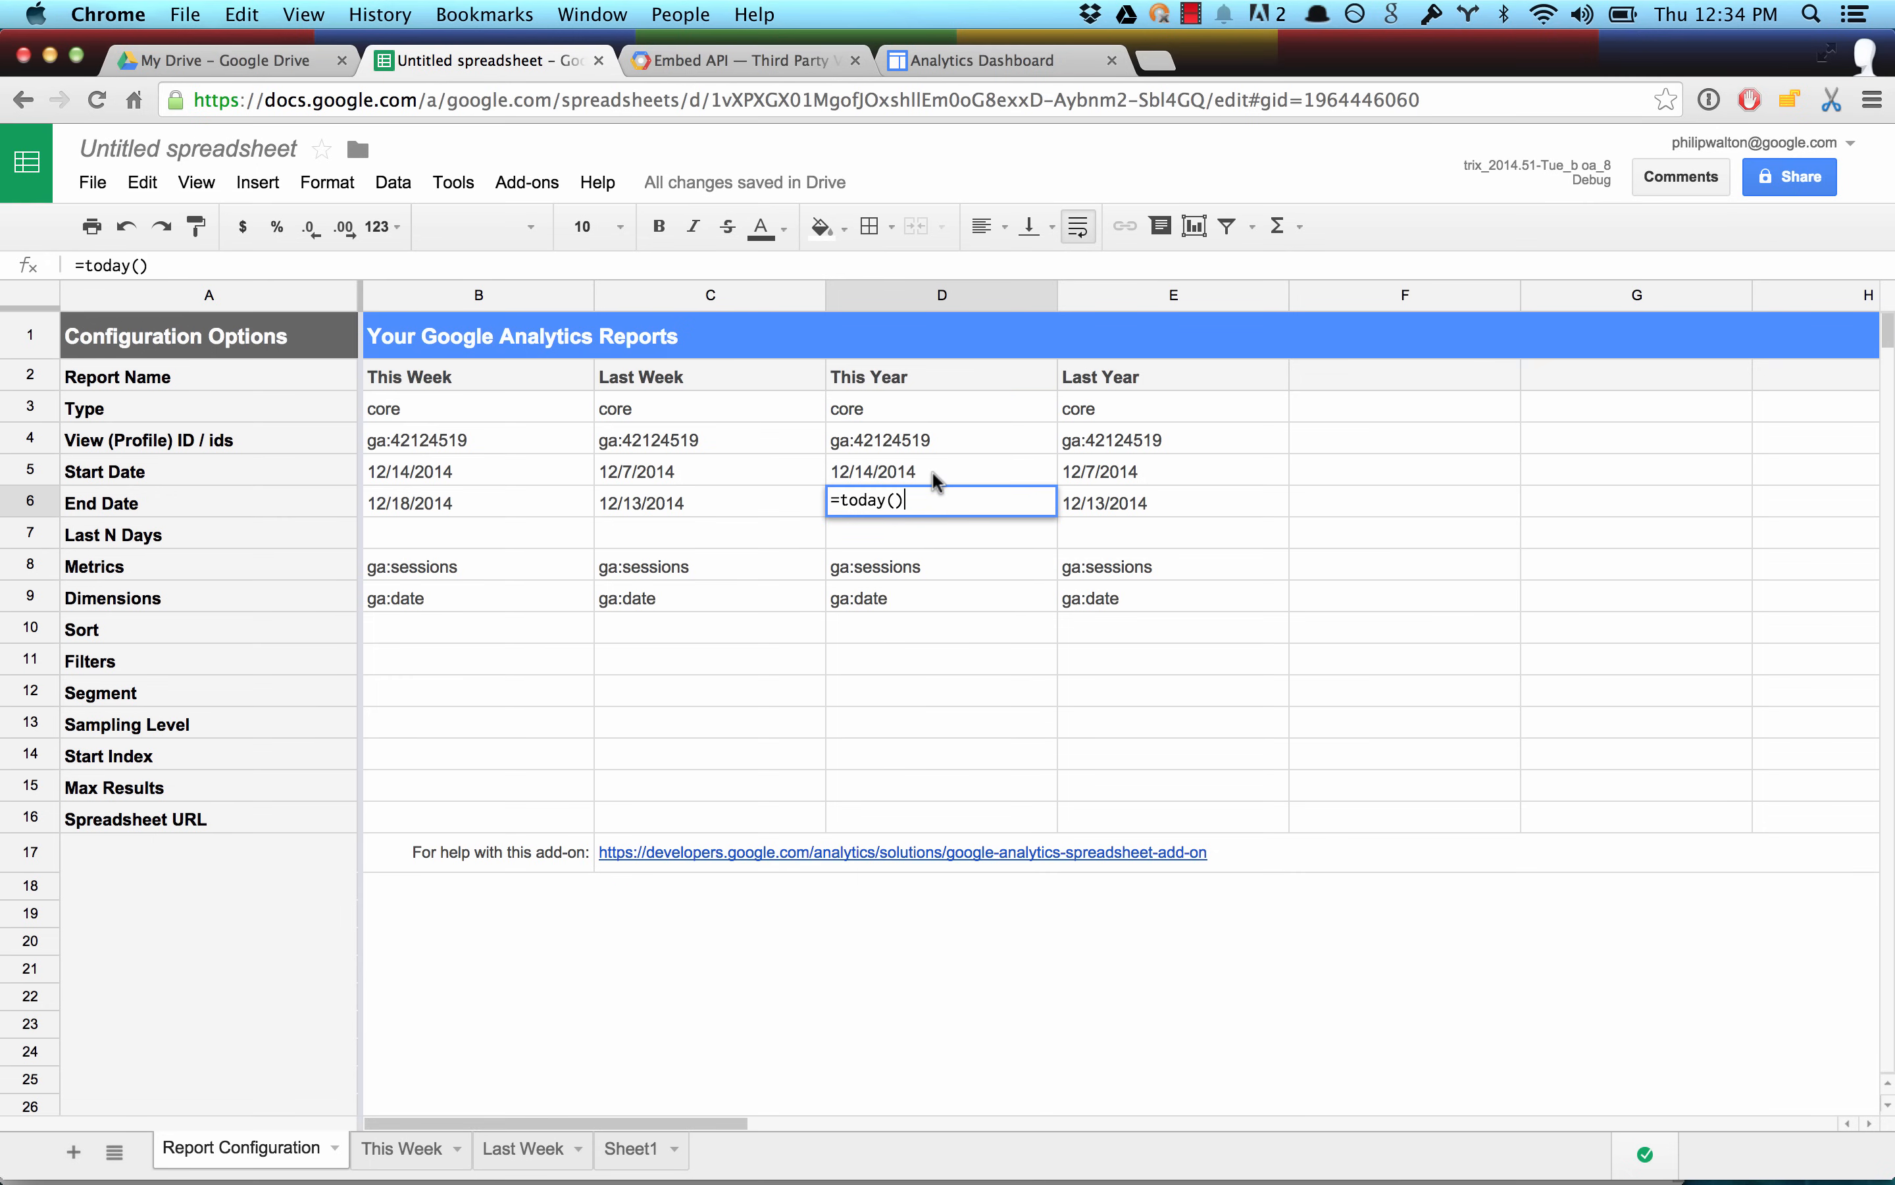
double_click(934, 469)
key("super+Left")
key("Right")
key("shift+super+Right")
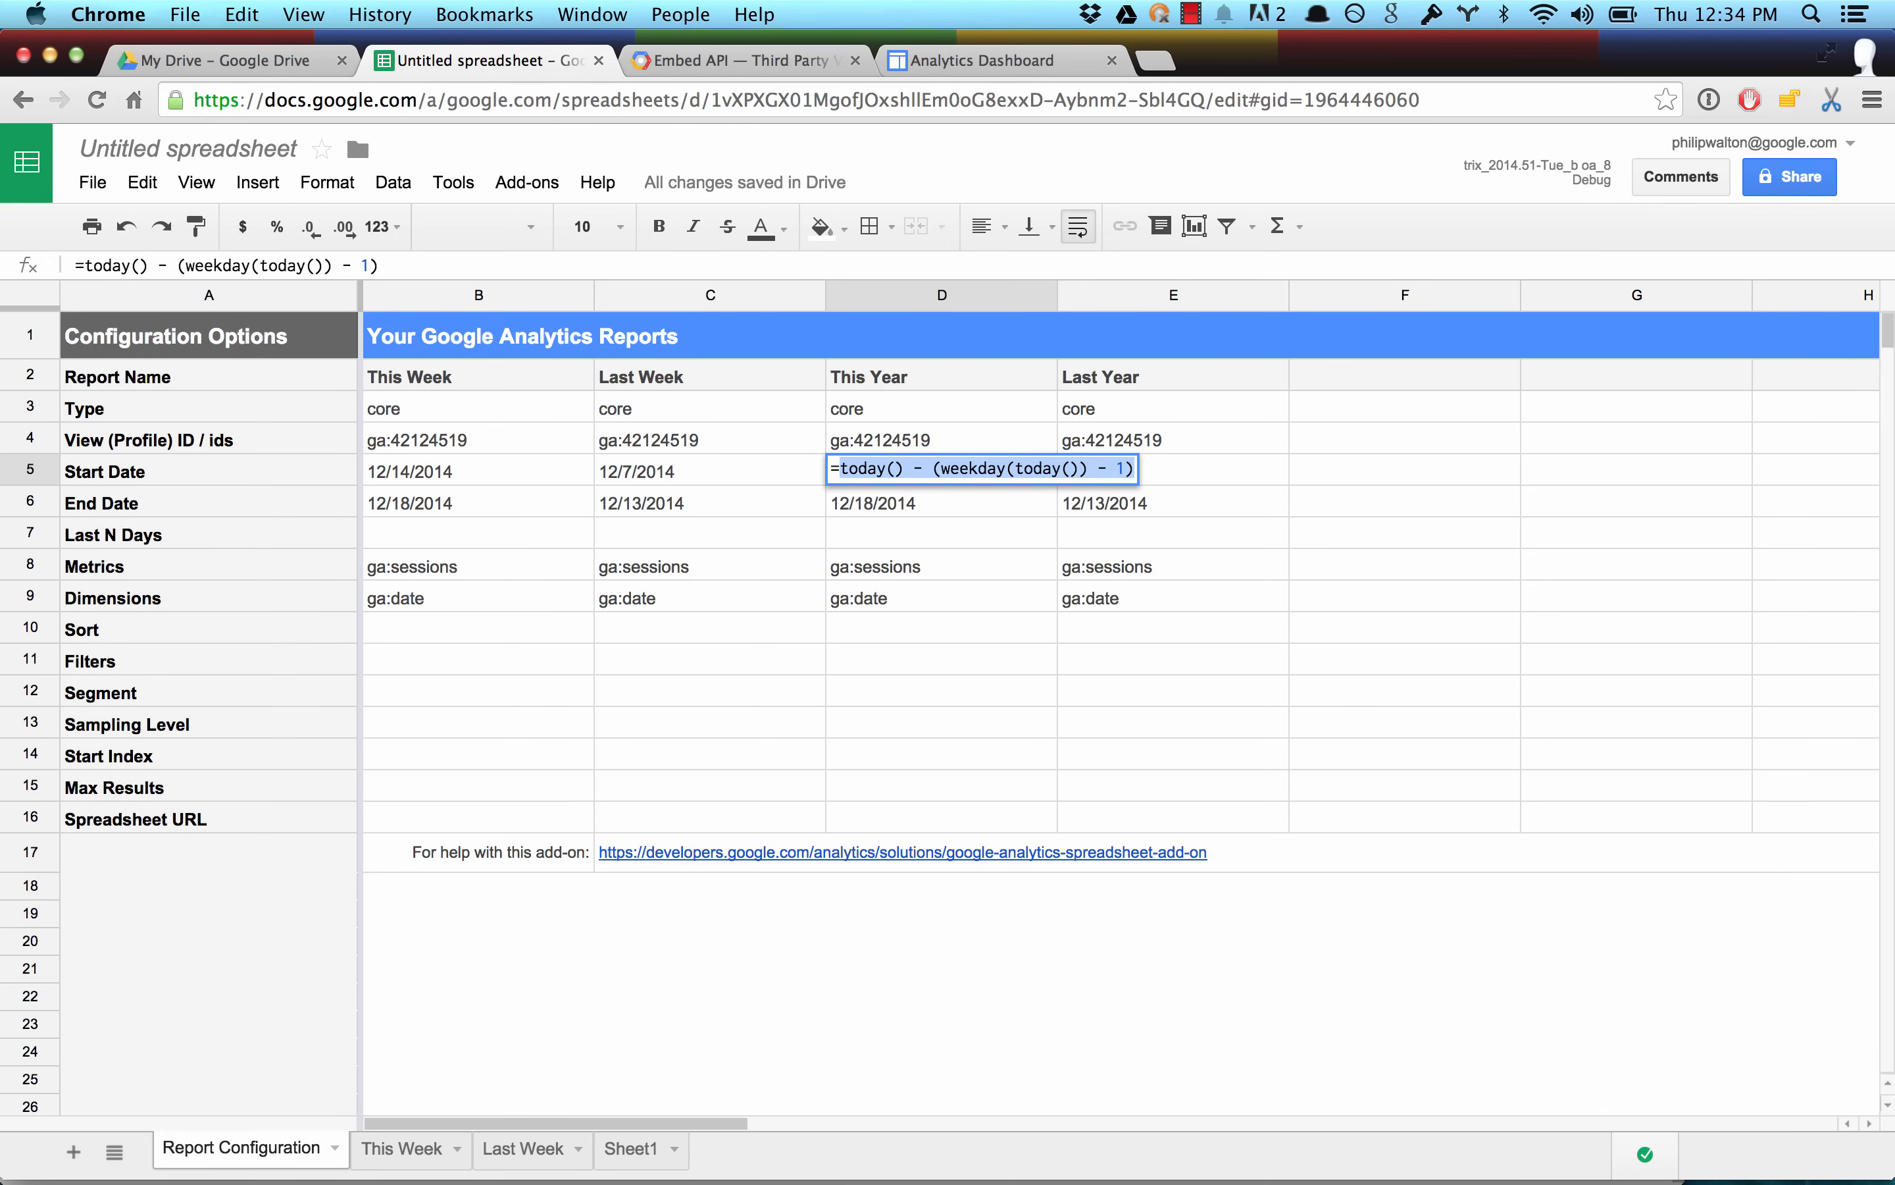
key("BackSpace")
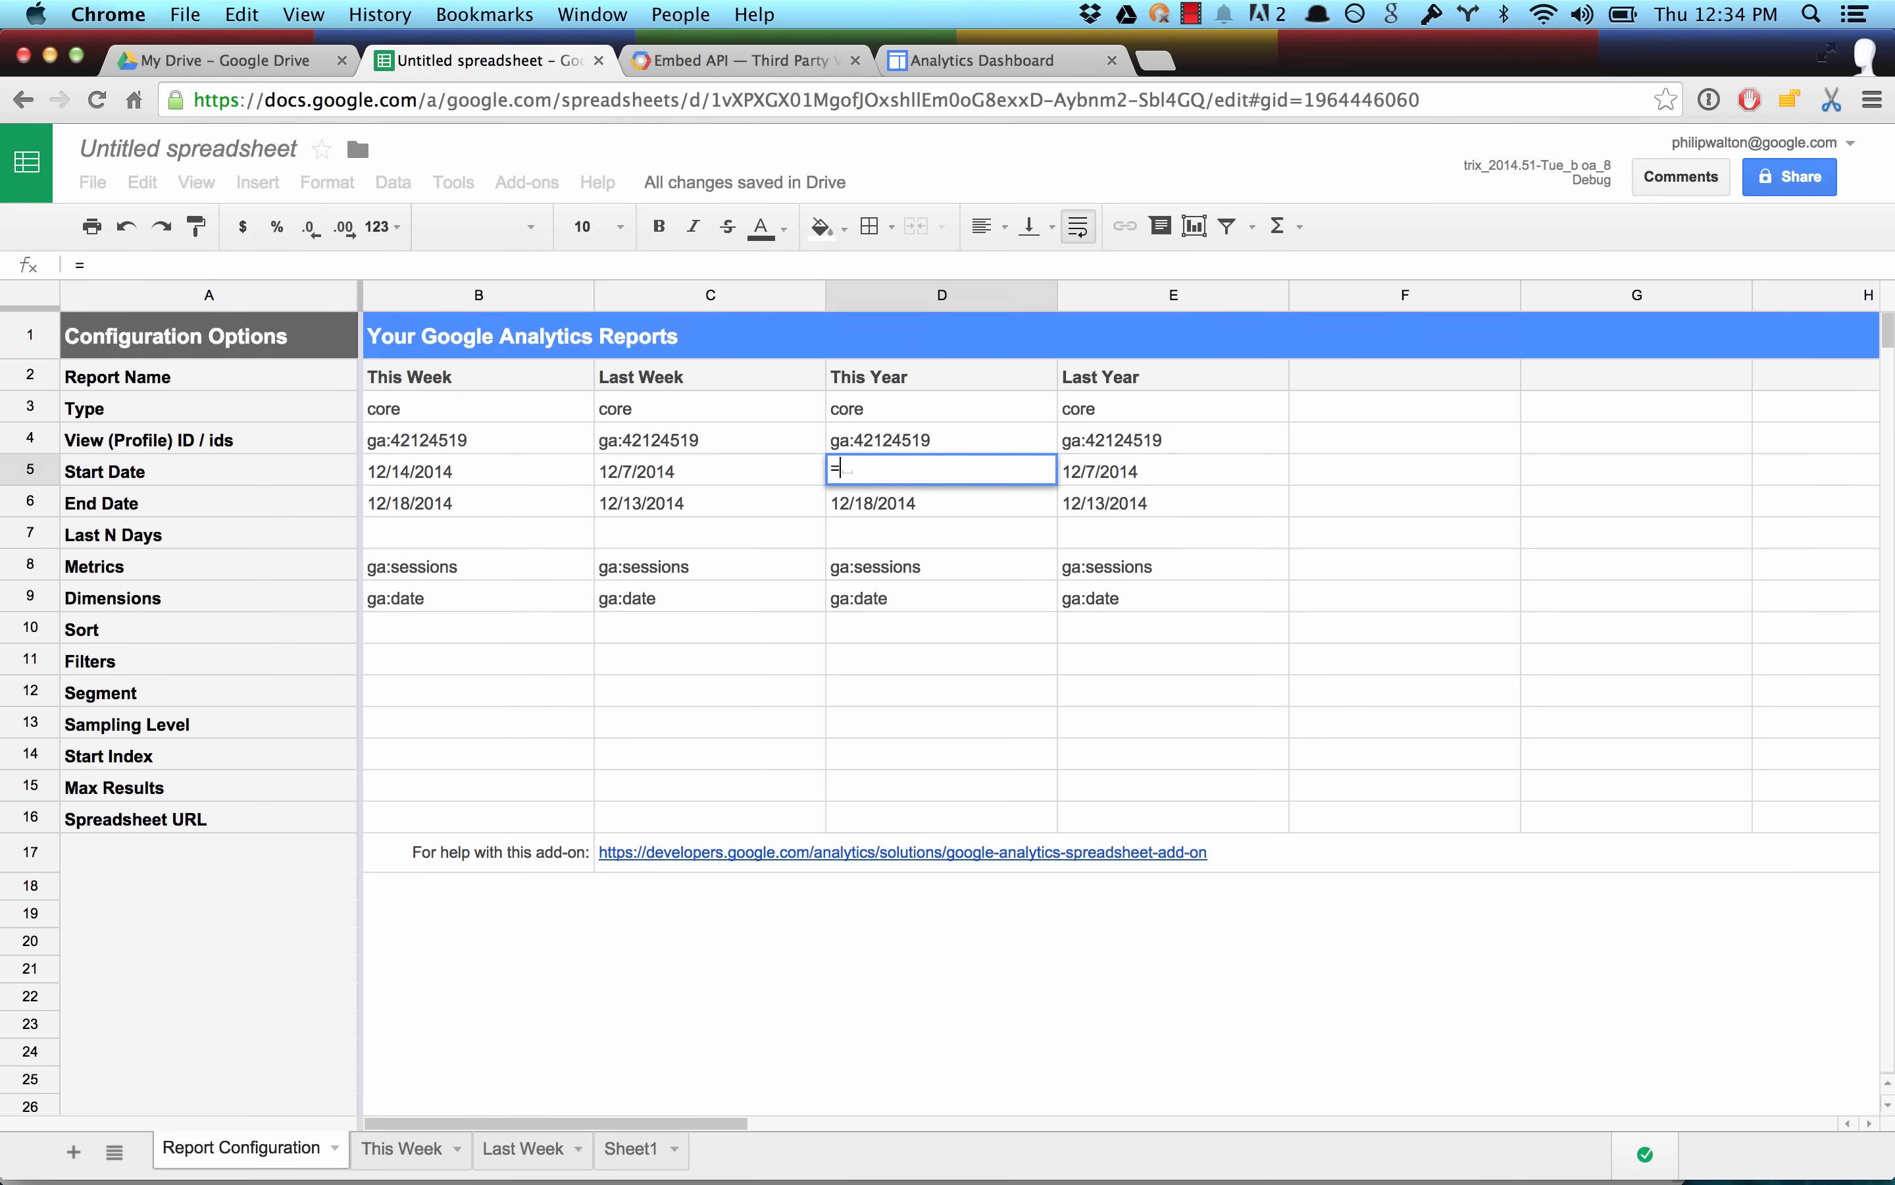
type("date(")
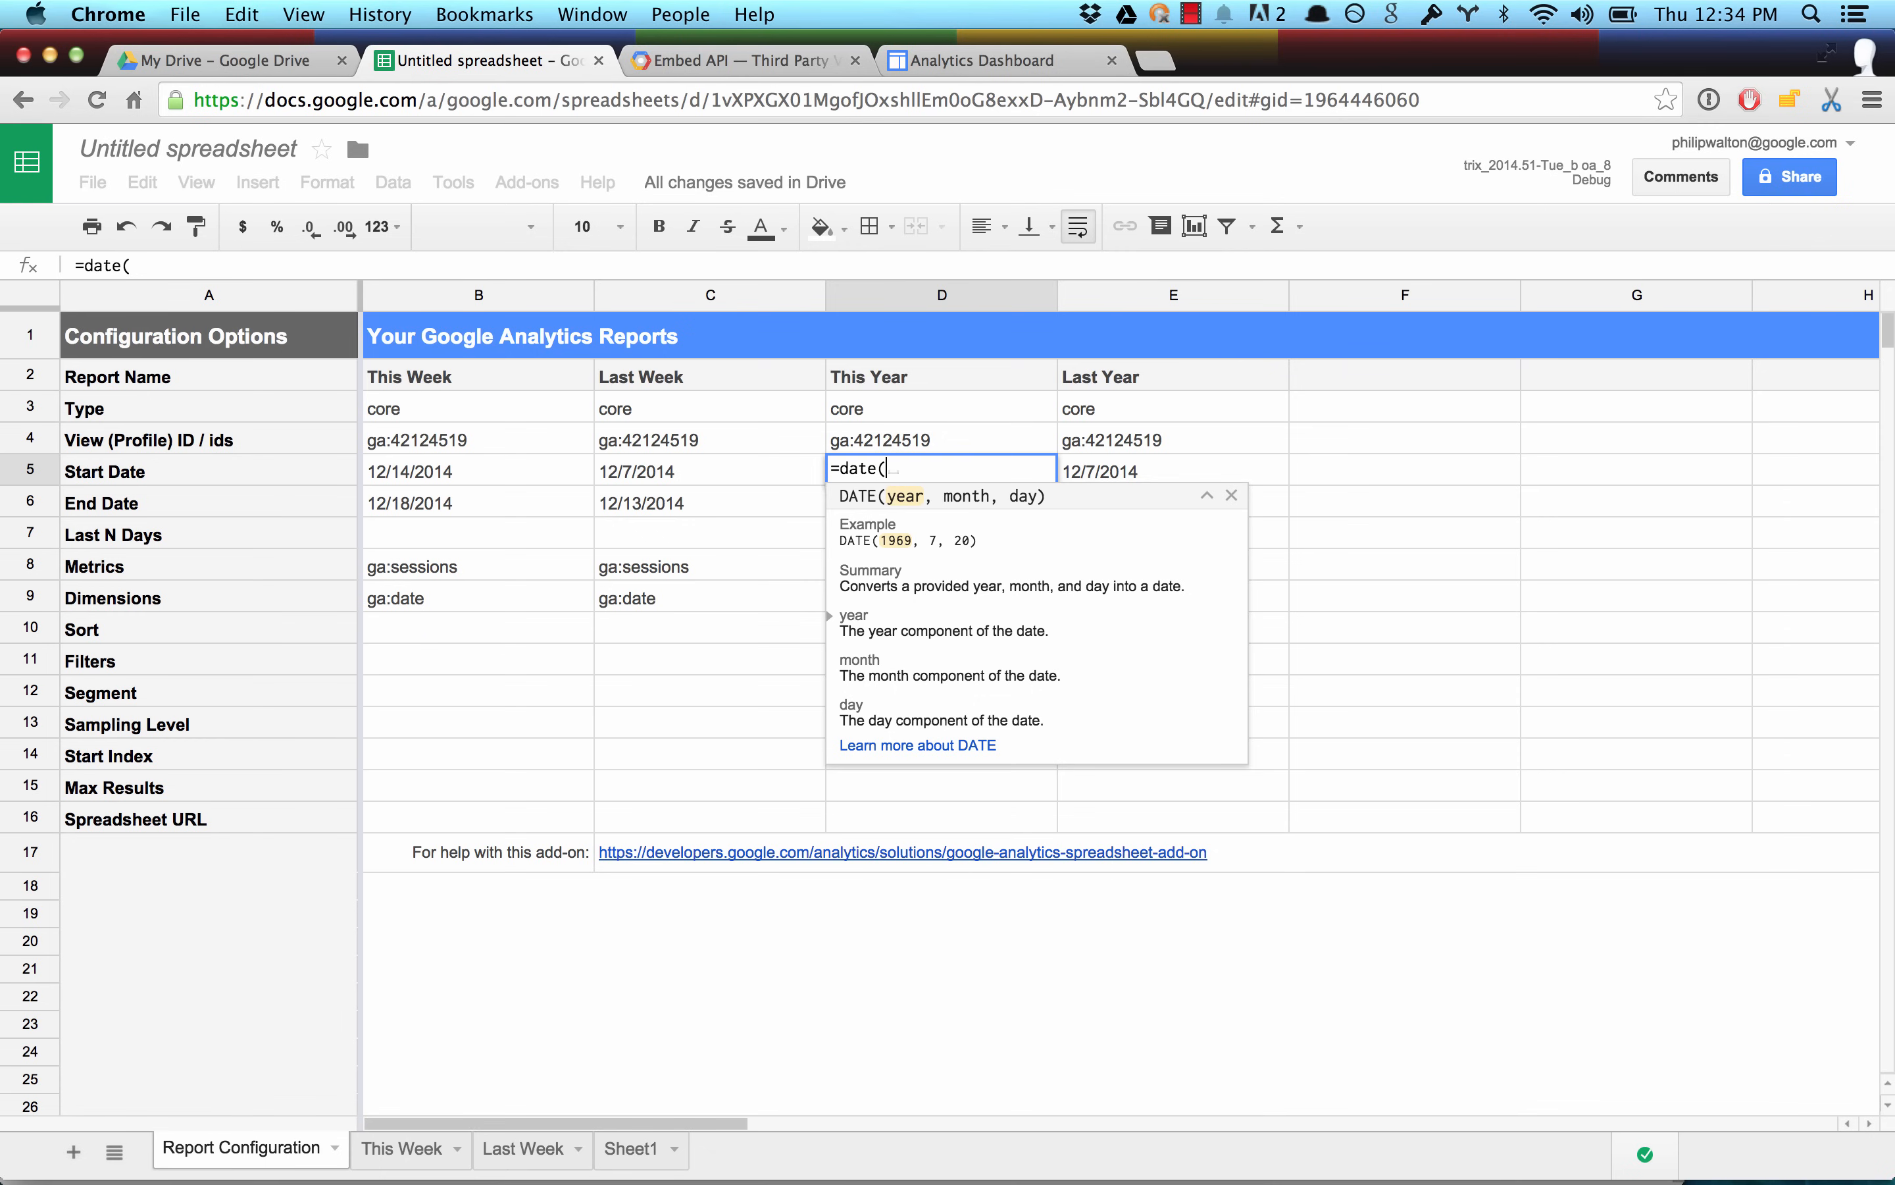
type("year")
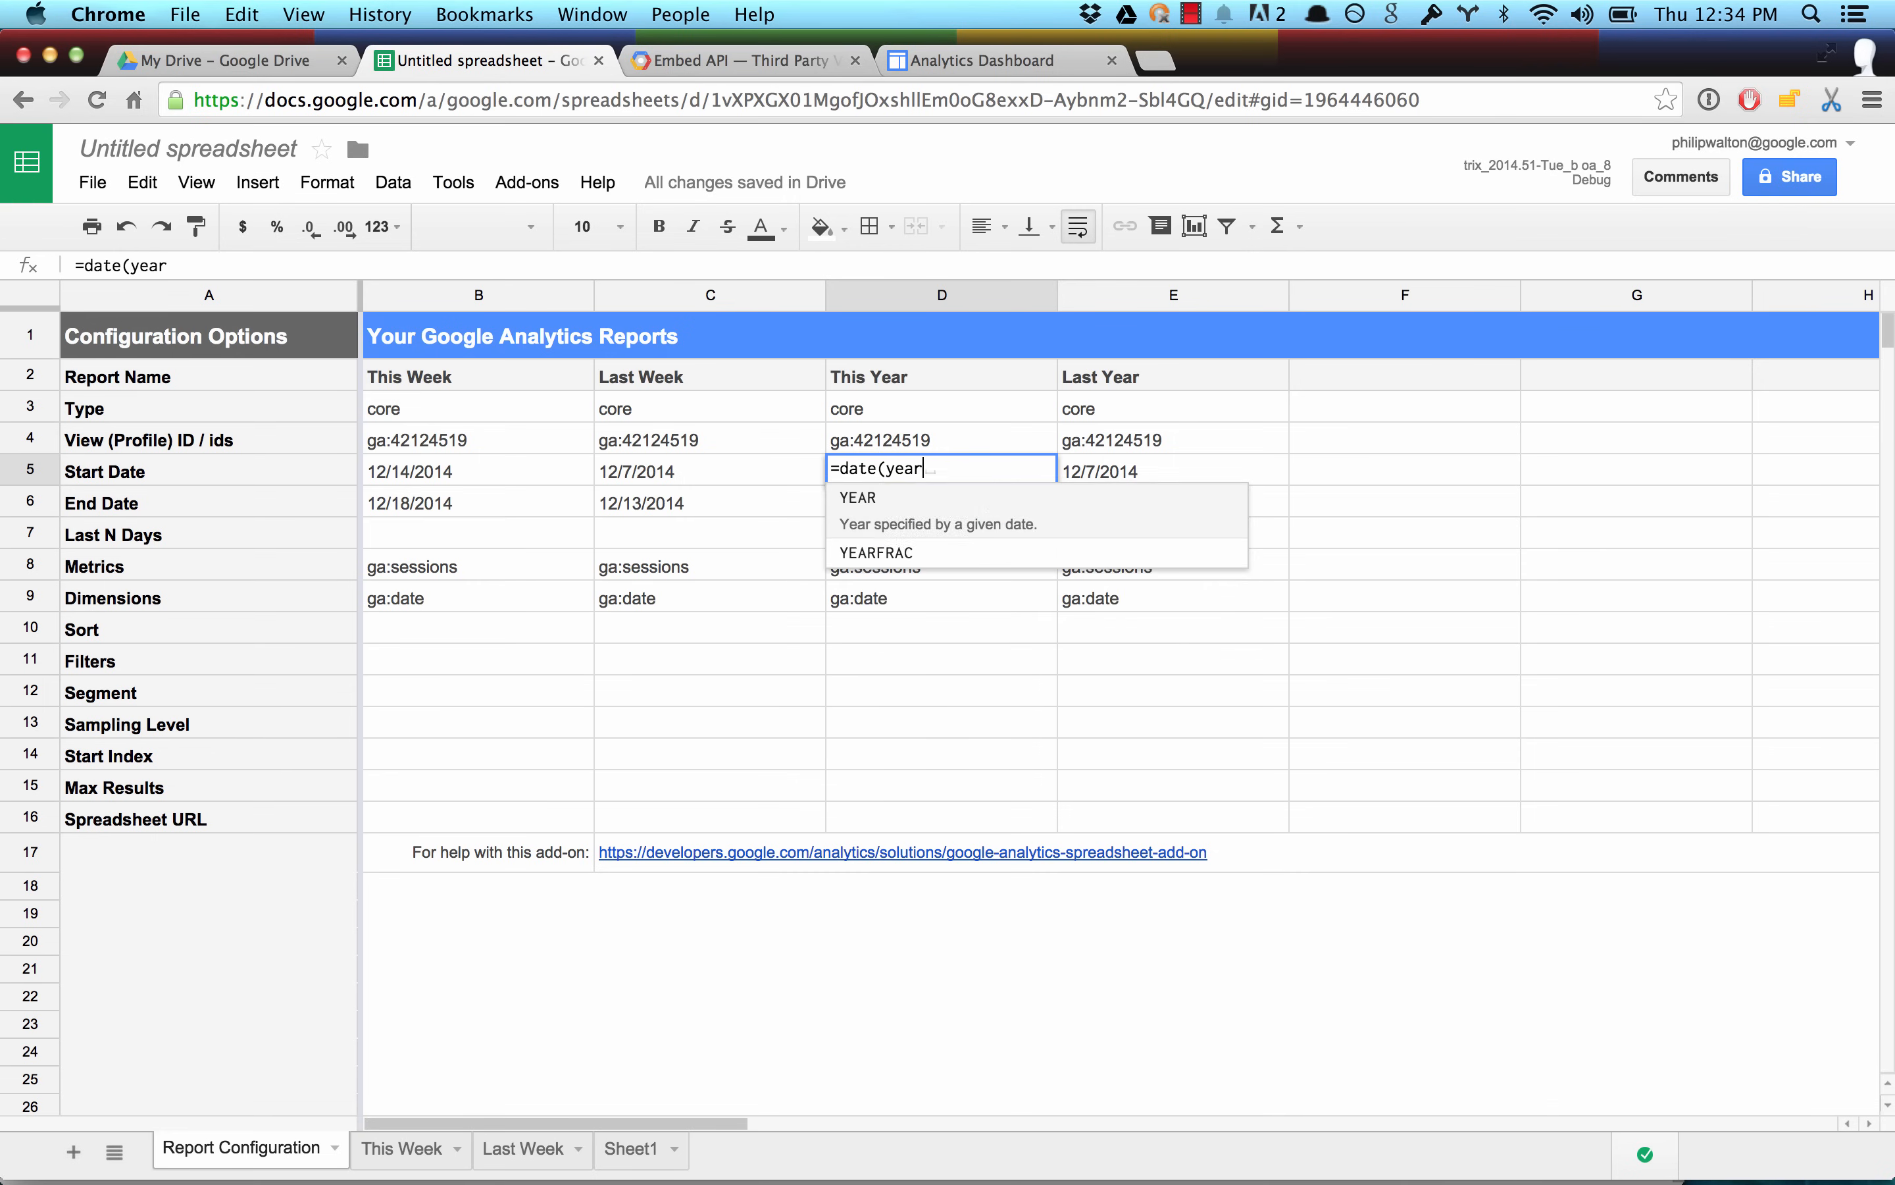
type("(today())")
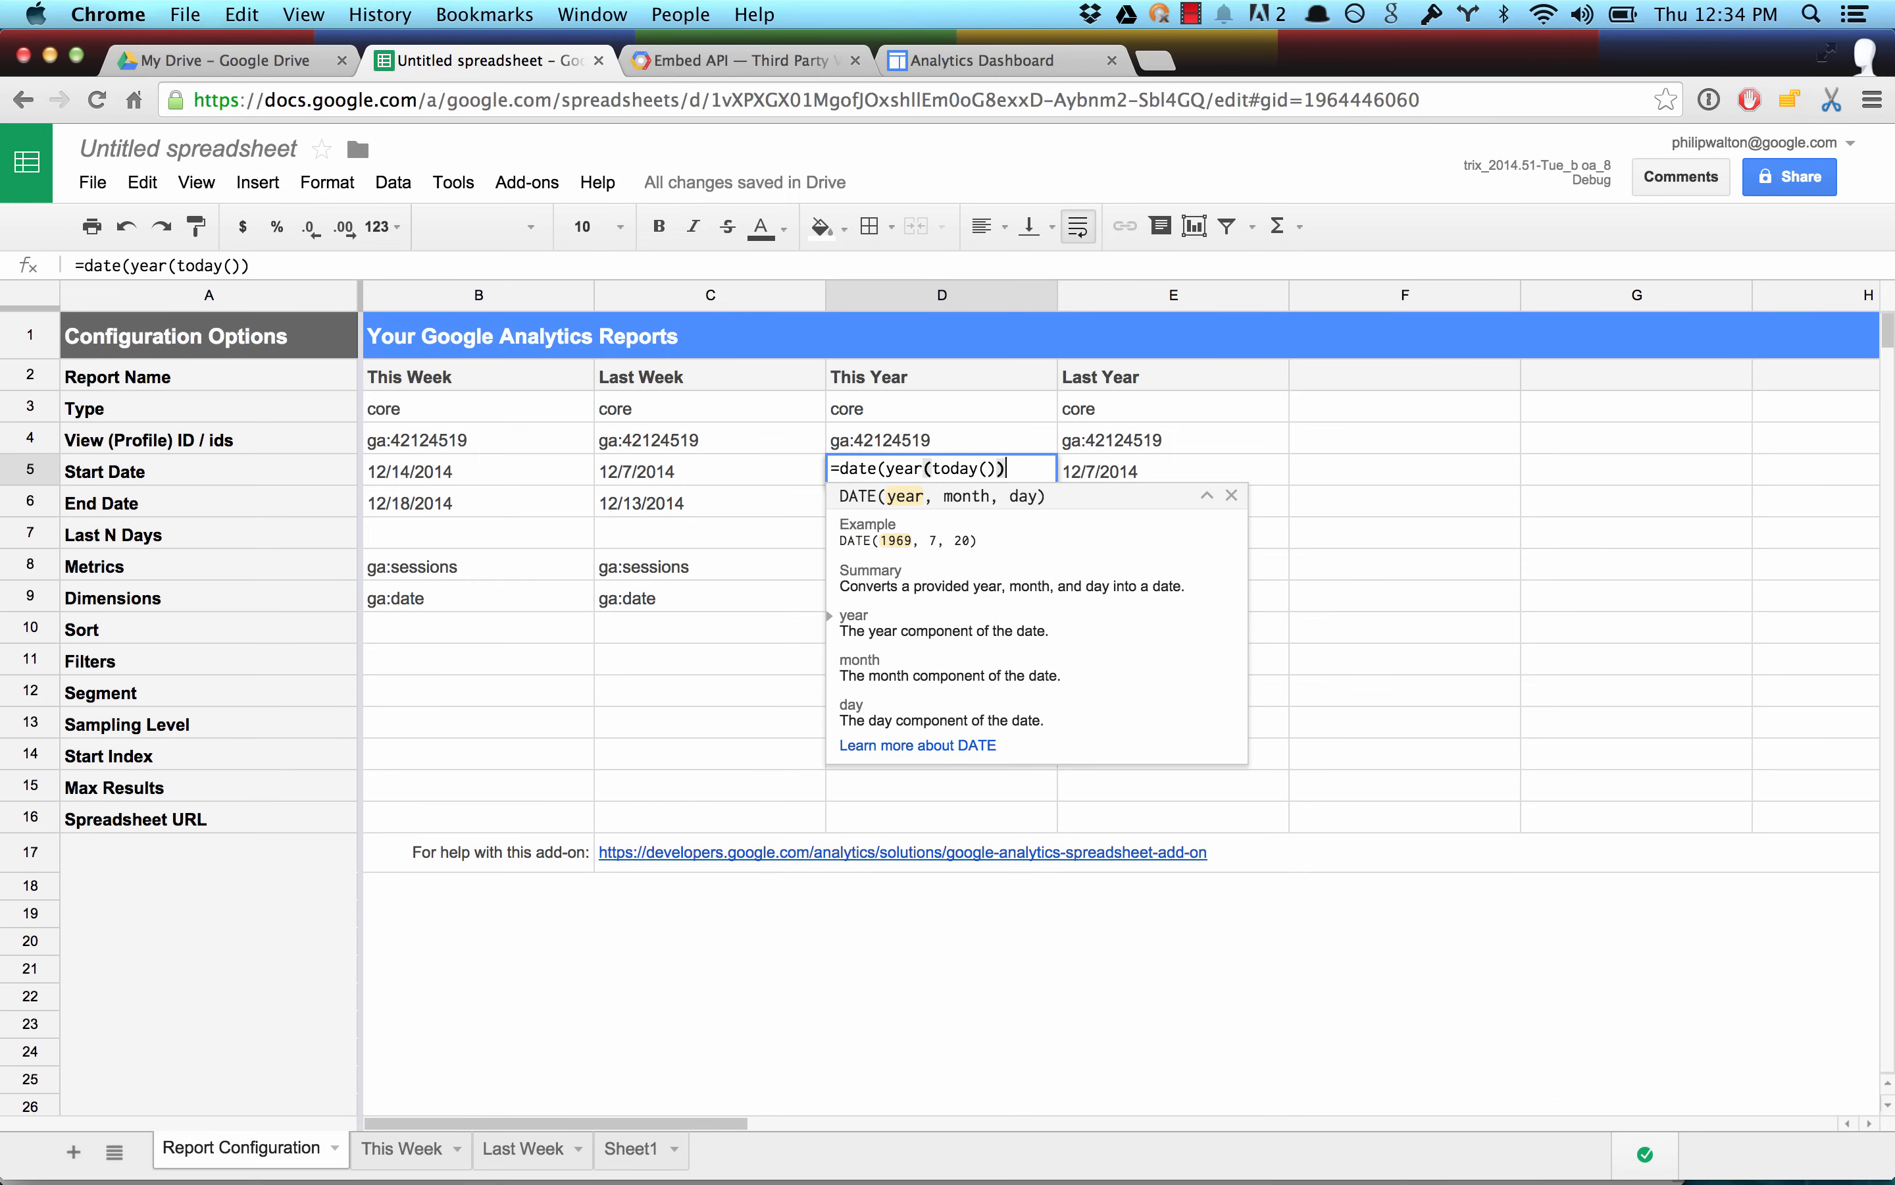
type(", 1, 1)")
key("Return")
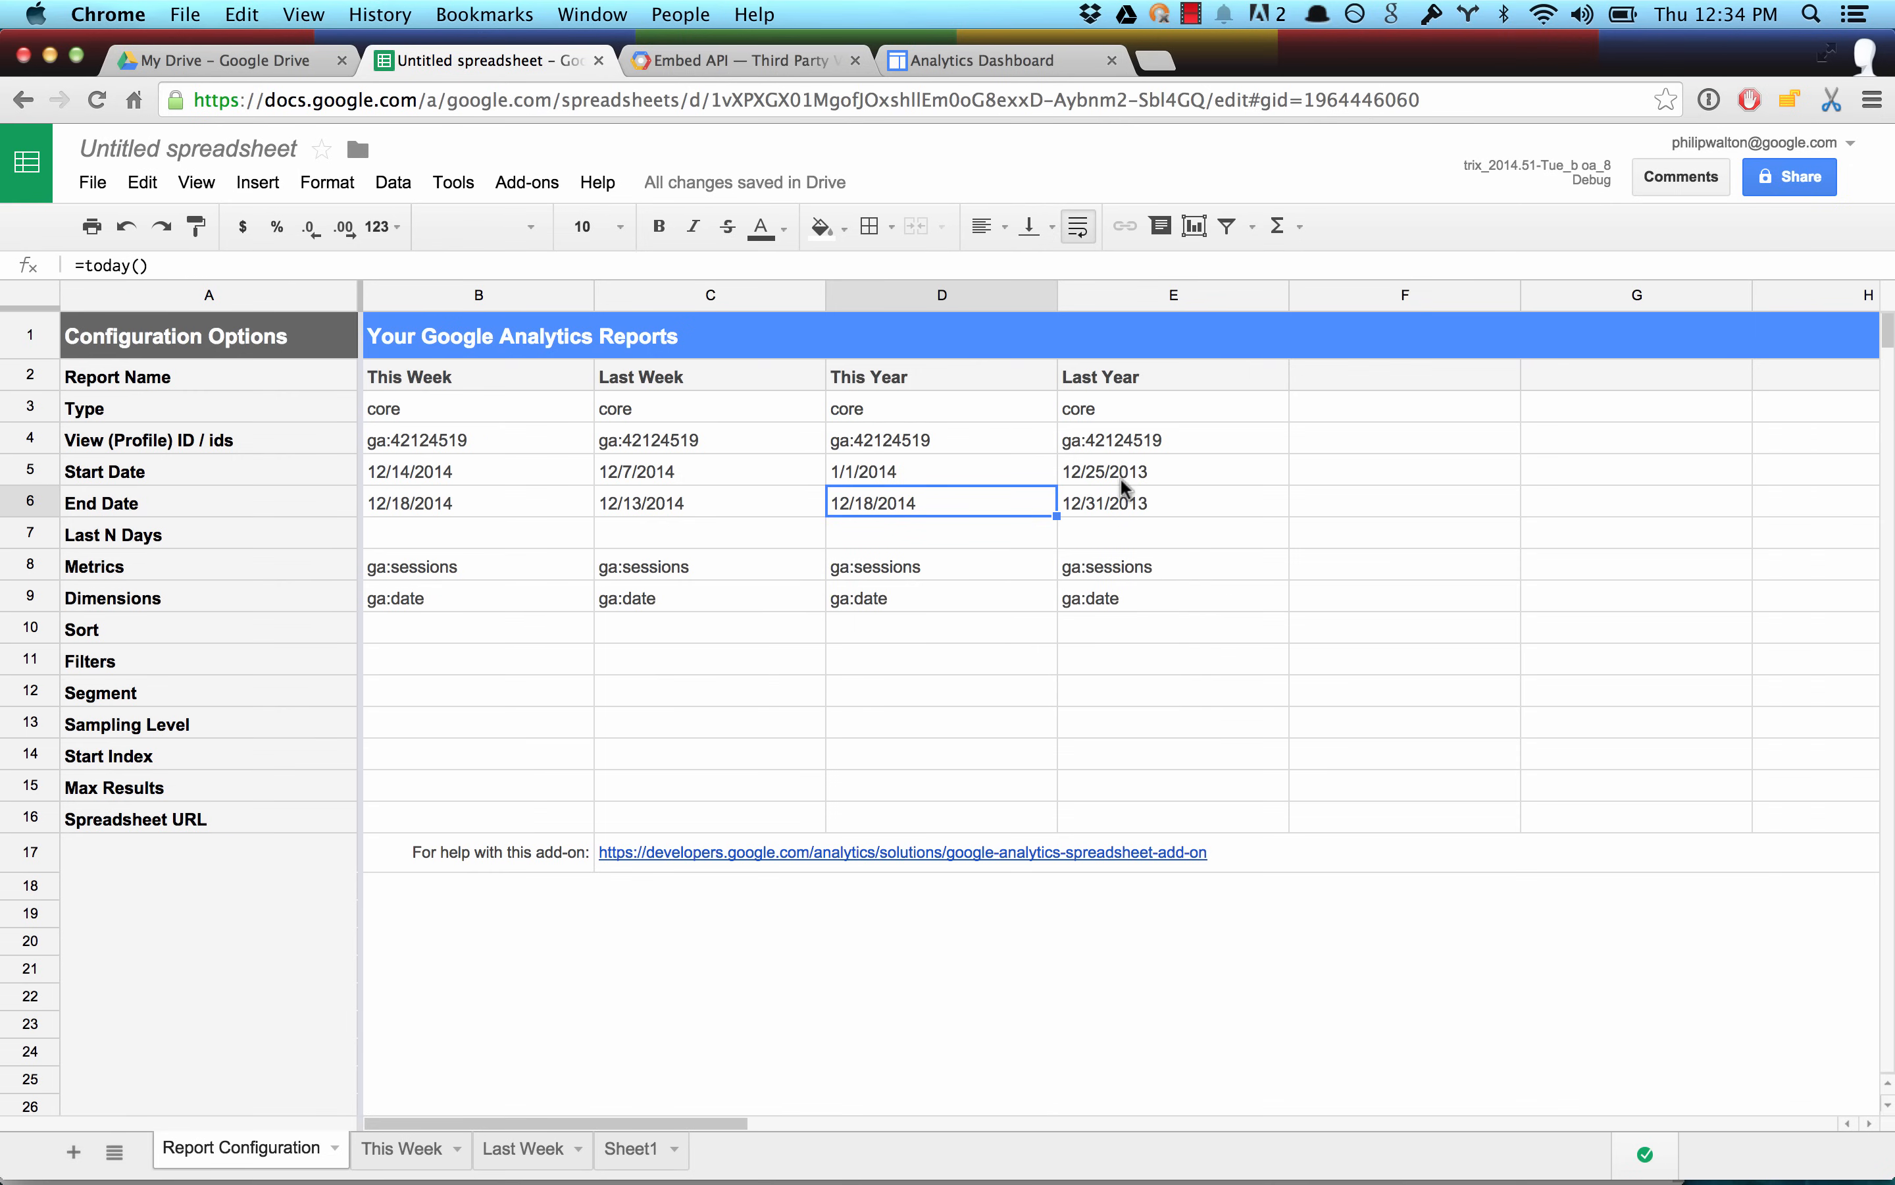
Change the Last Year report's start date formula in E5 to =D5 - 365.
left_click(1095, 507)
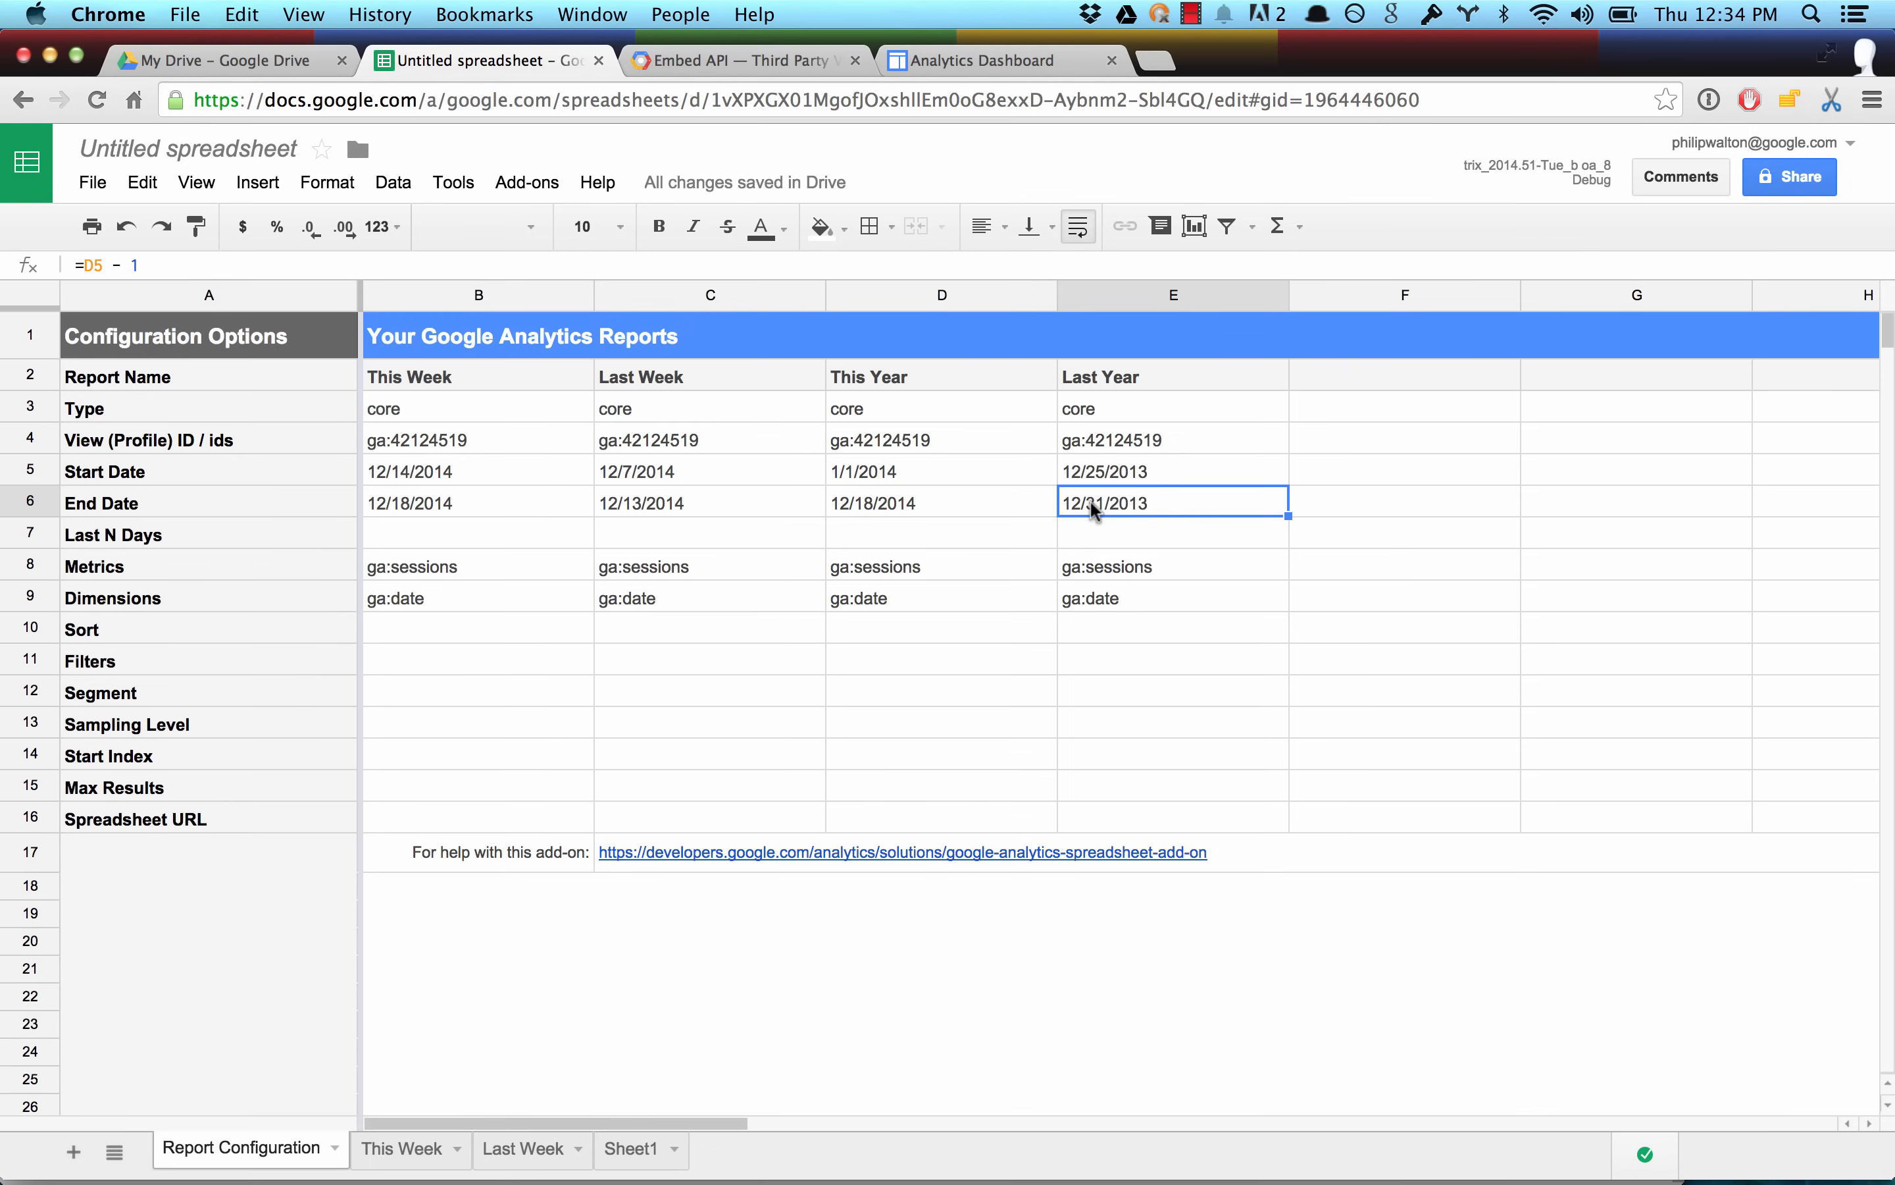
double_click(1191, 472)
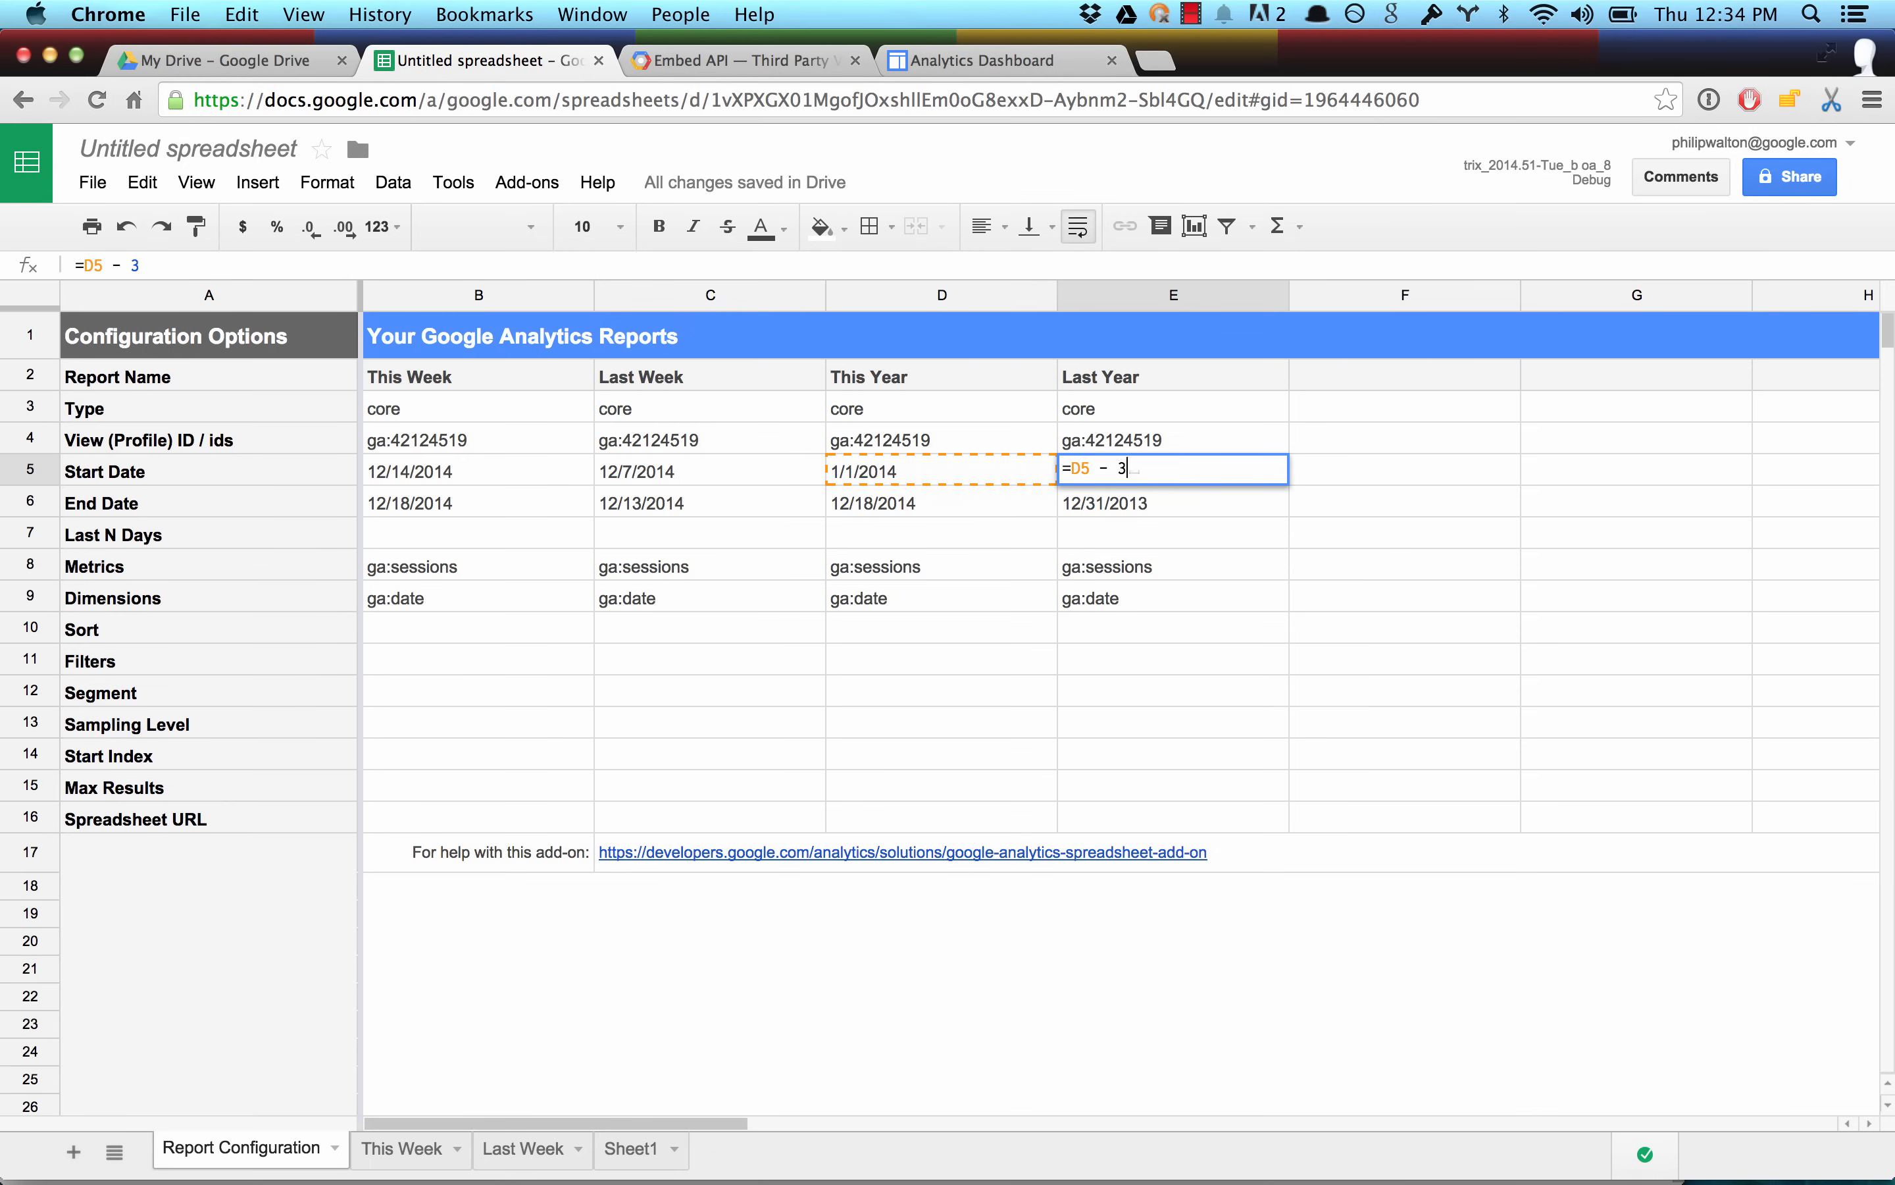
key("BackSpace")
type("365")
key("Return")
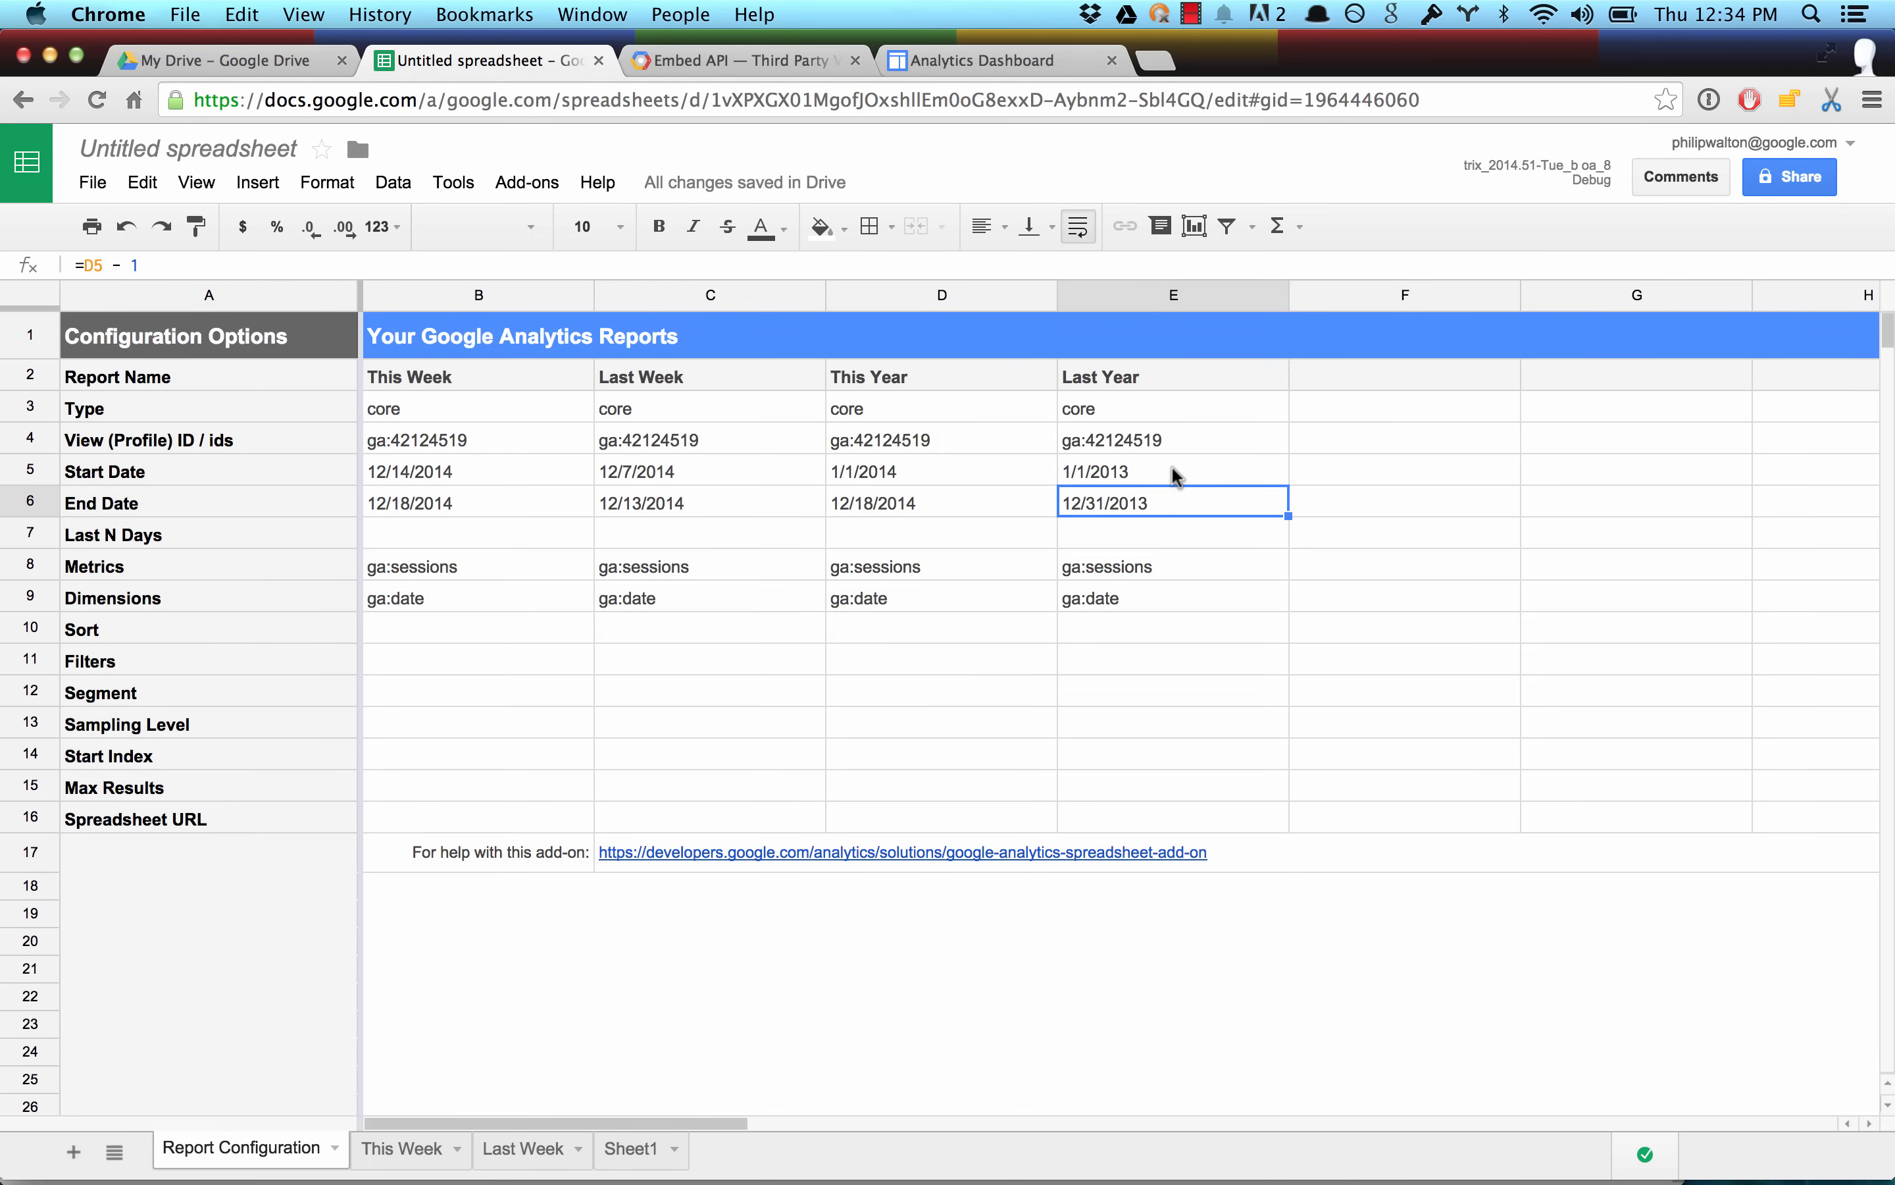
Set the dimension of the This Year and Last Year reports to ga:month in D9 and E9.
double_click(877, 599)
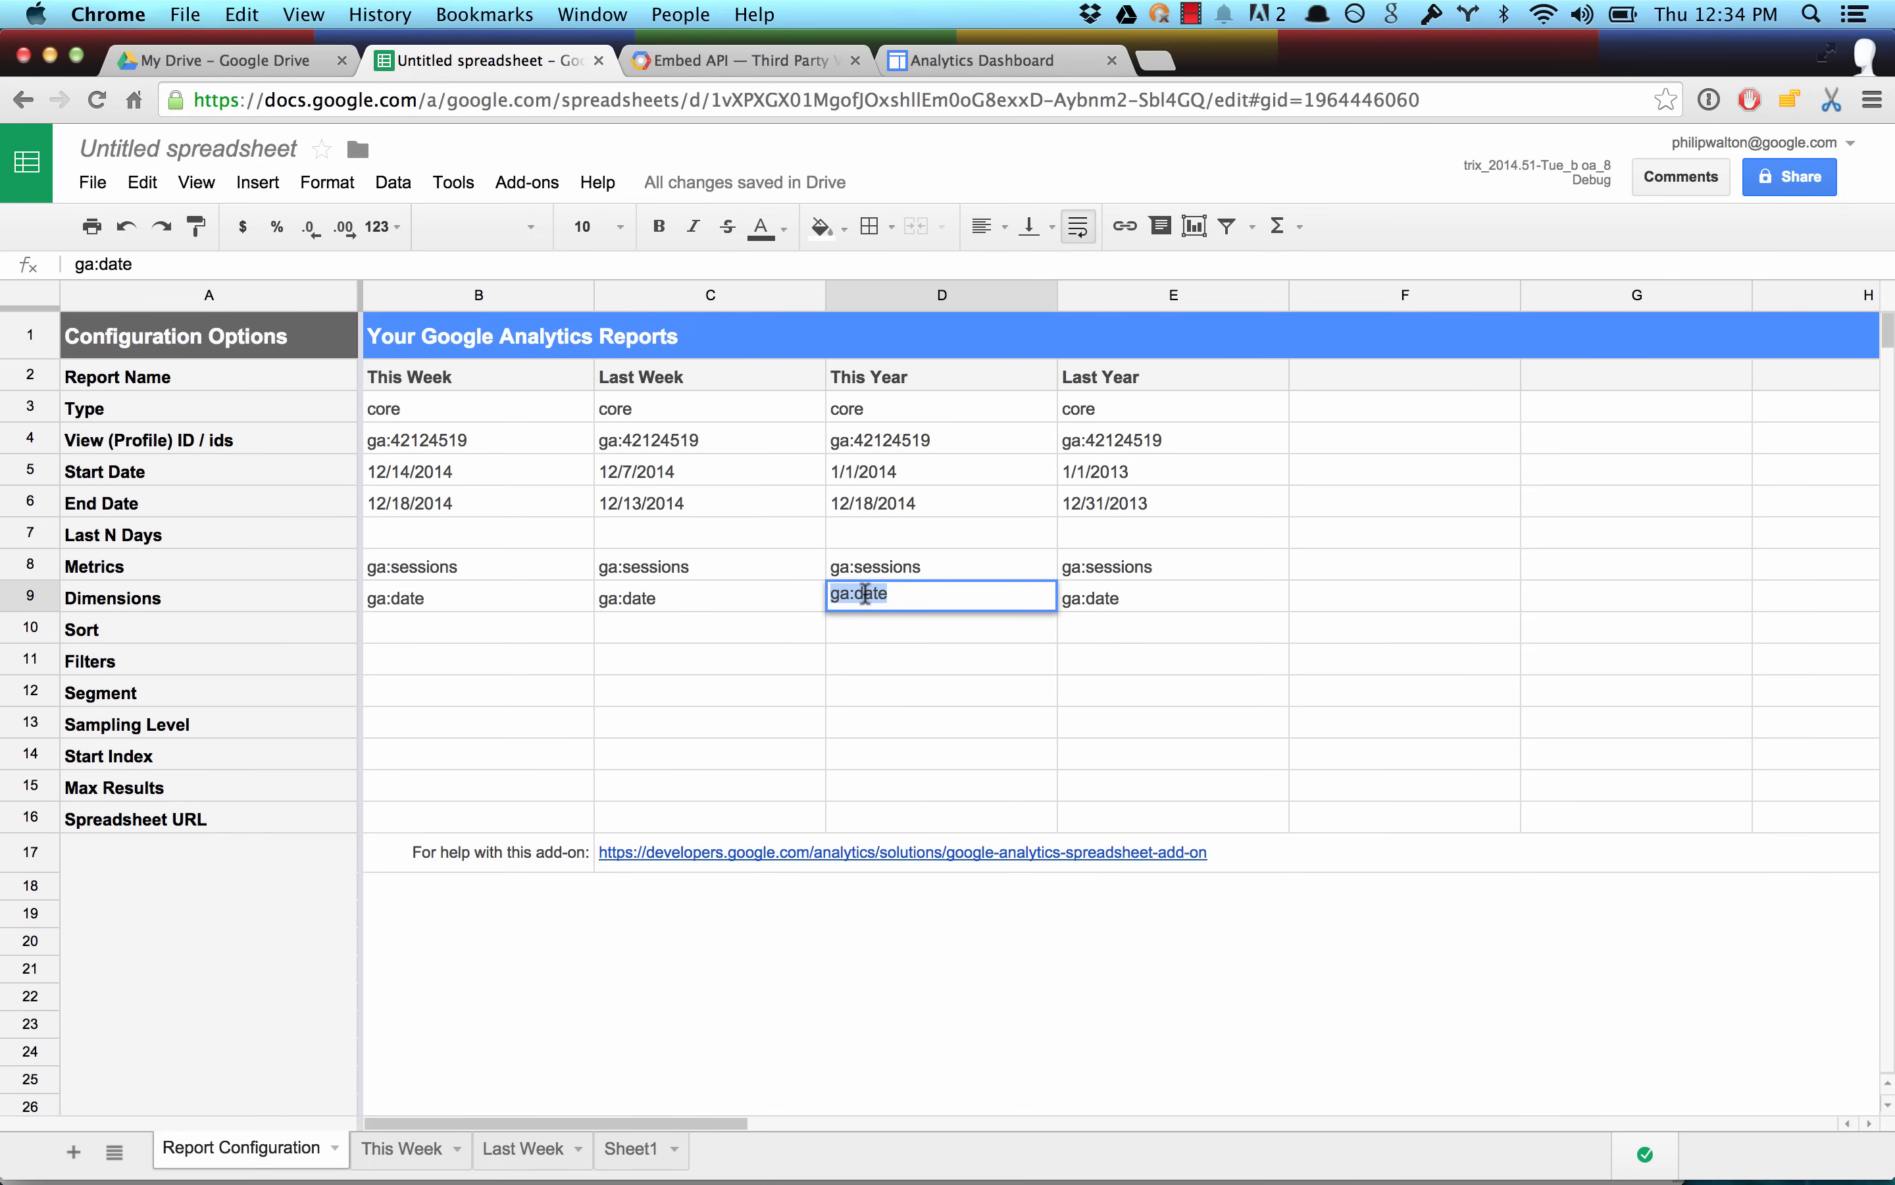
key("Right")
type("month")
key("Return")
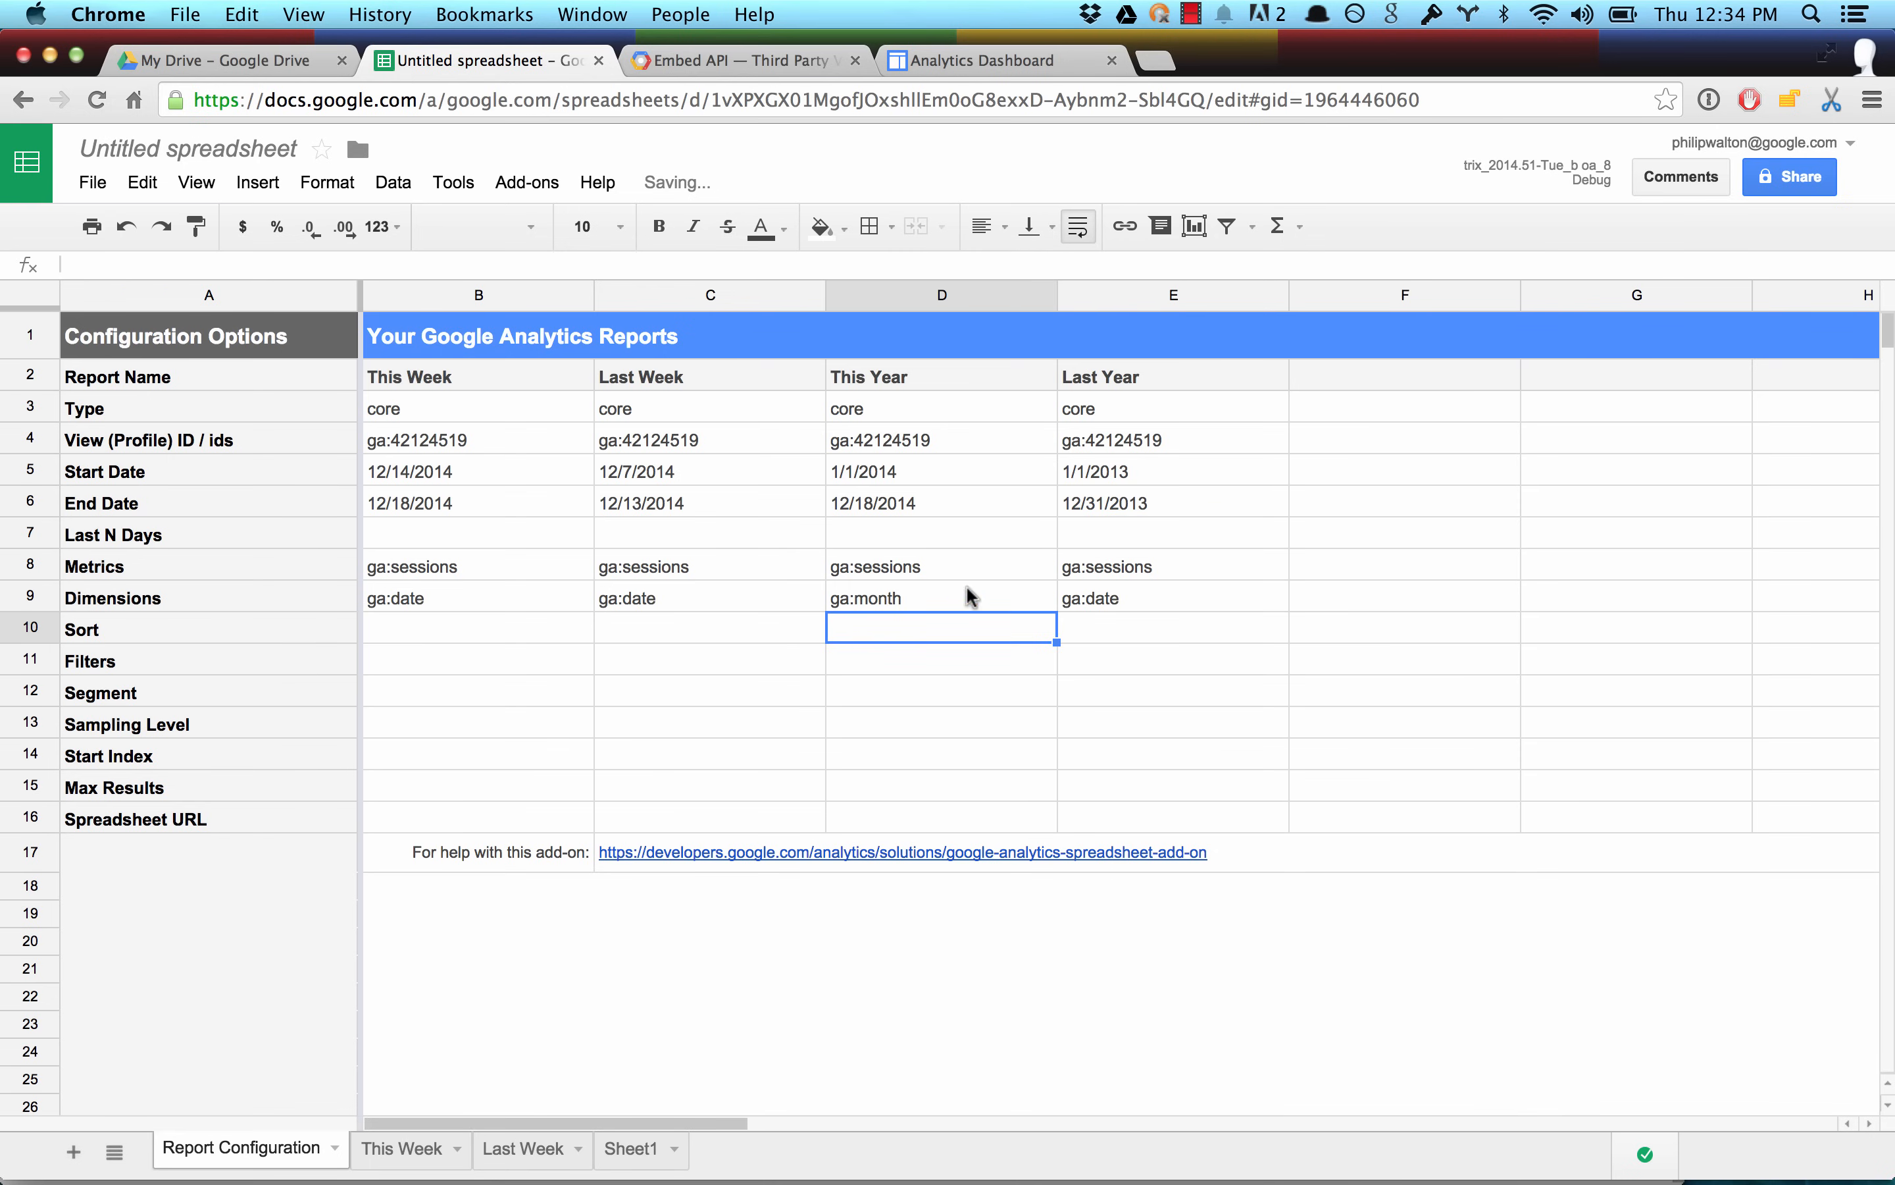
left_click(1107, 597)
double_click(1108, 596)
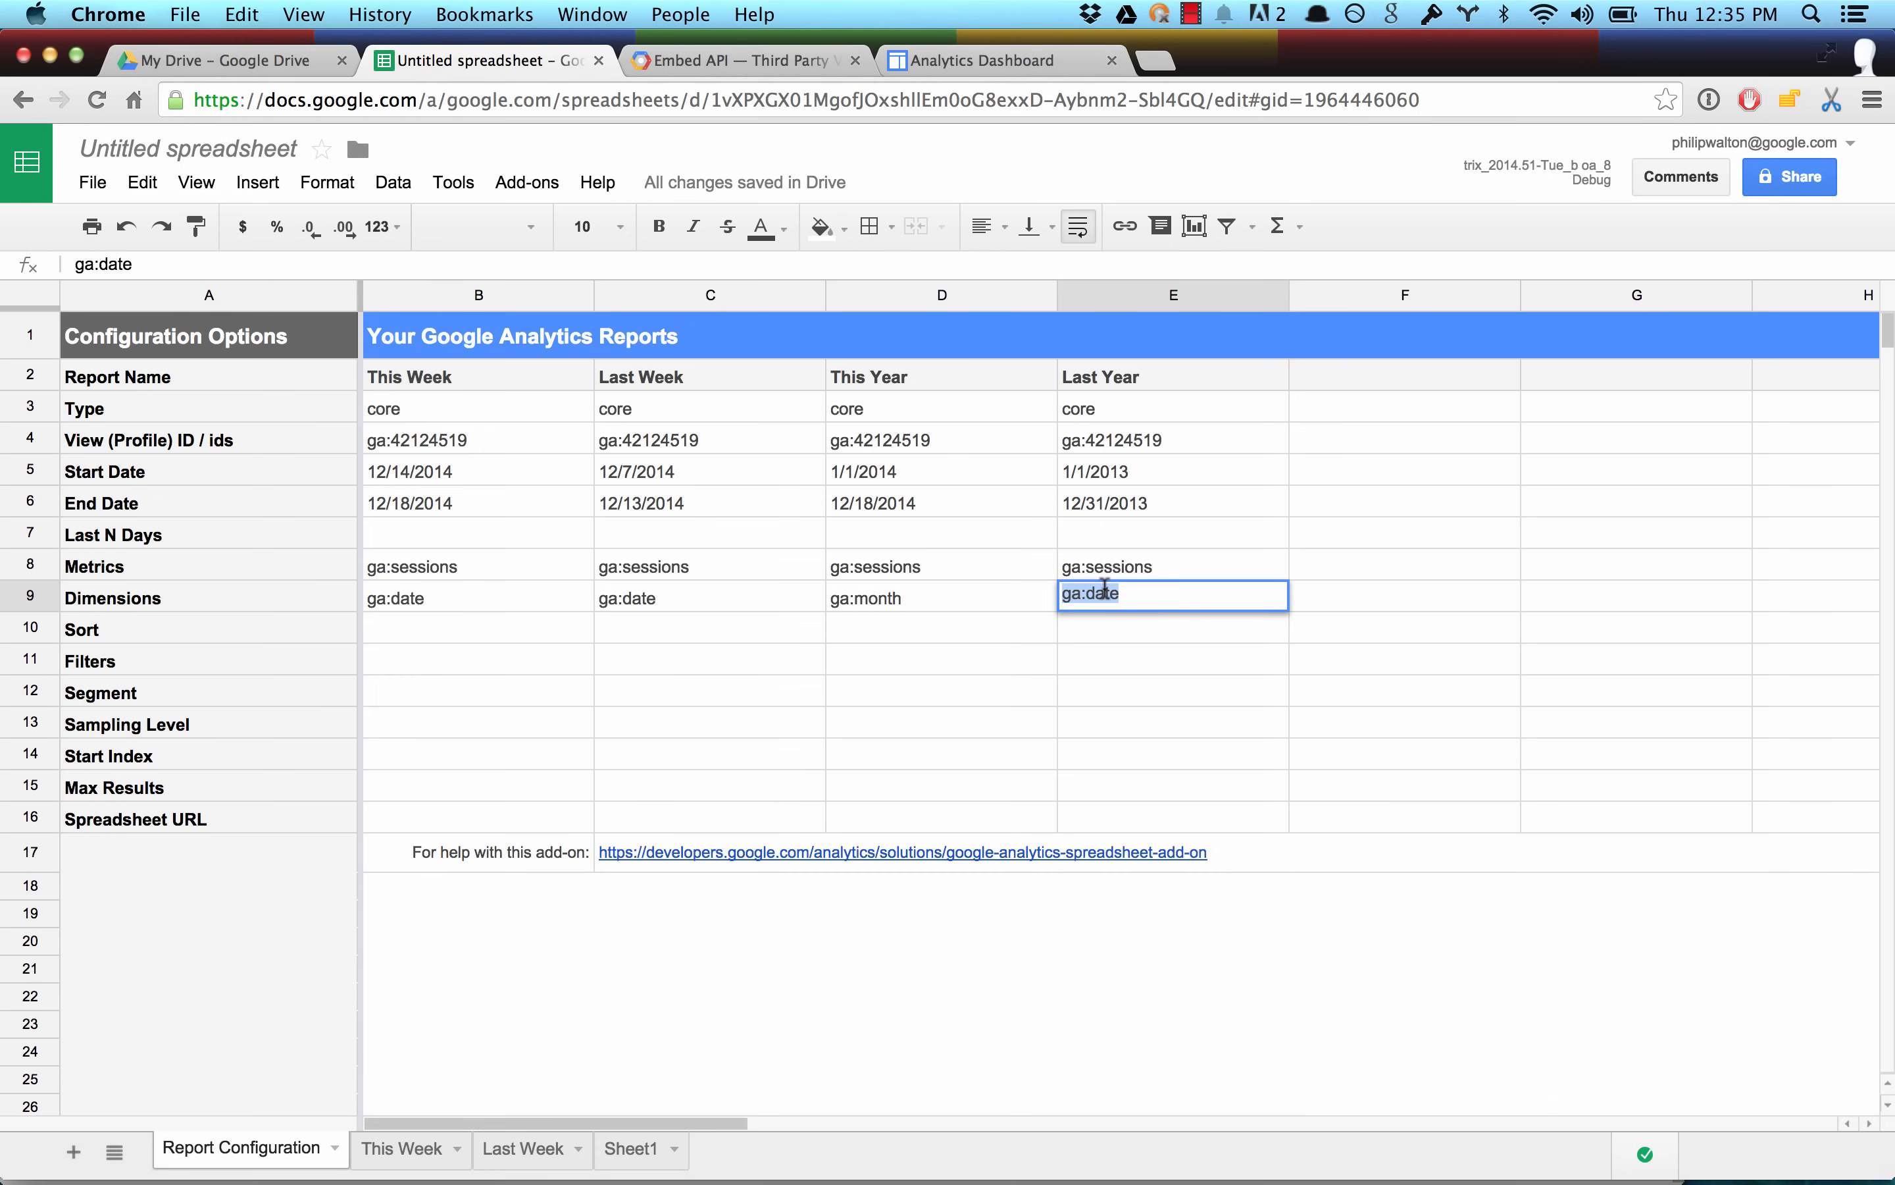
key("Right")
key("BackSpace")
key("BackSpace")
key("BackSpace")
key("BackSpace")
type("month")
key("Return")
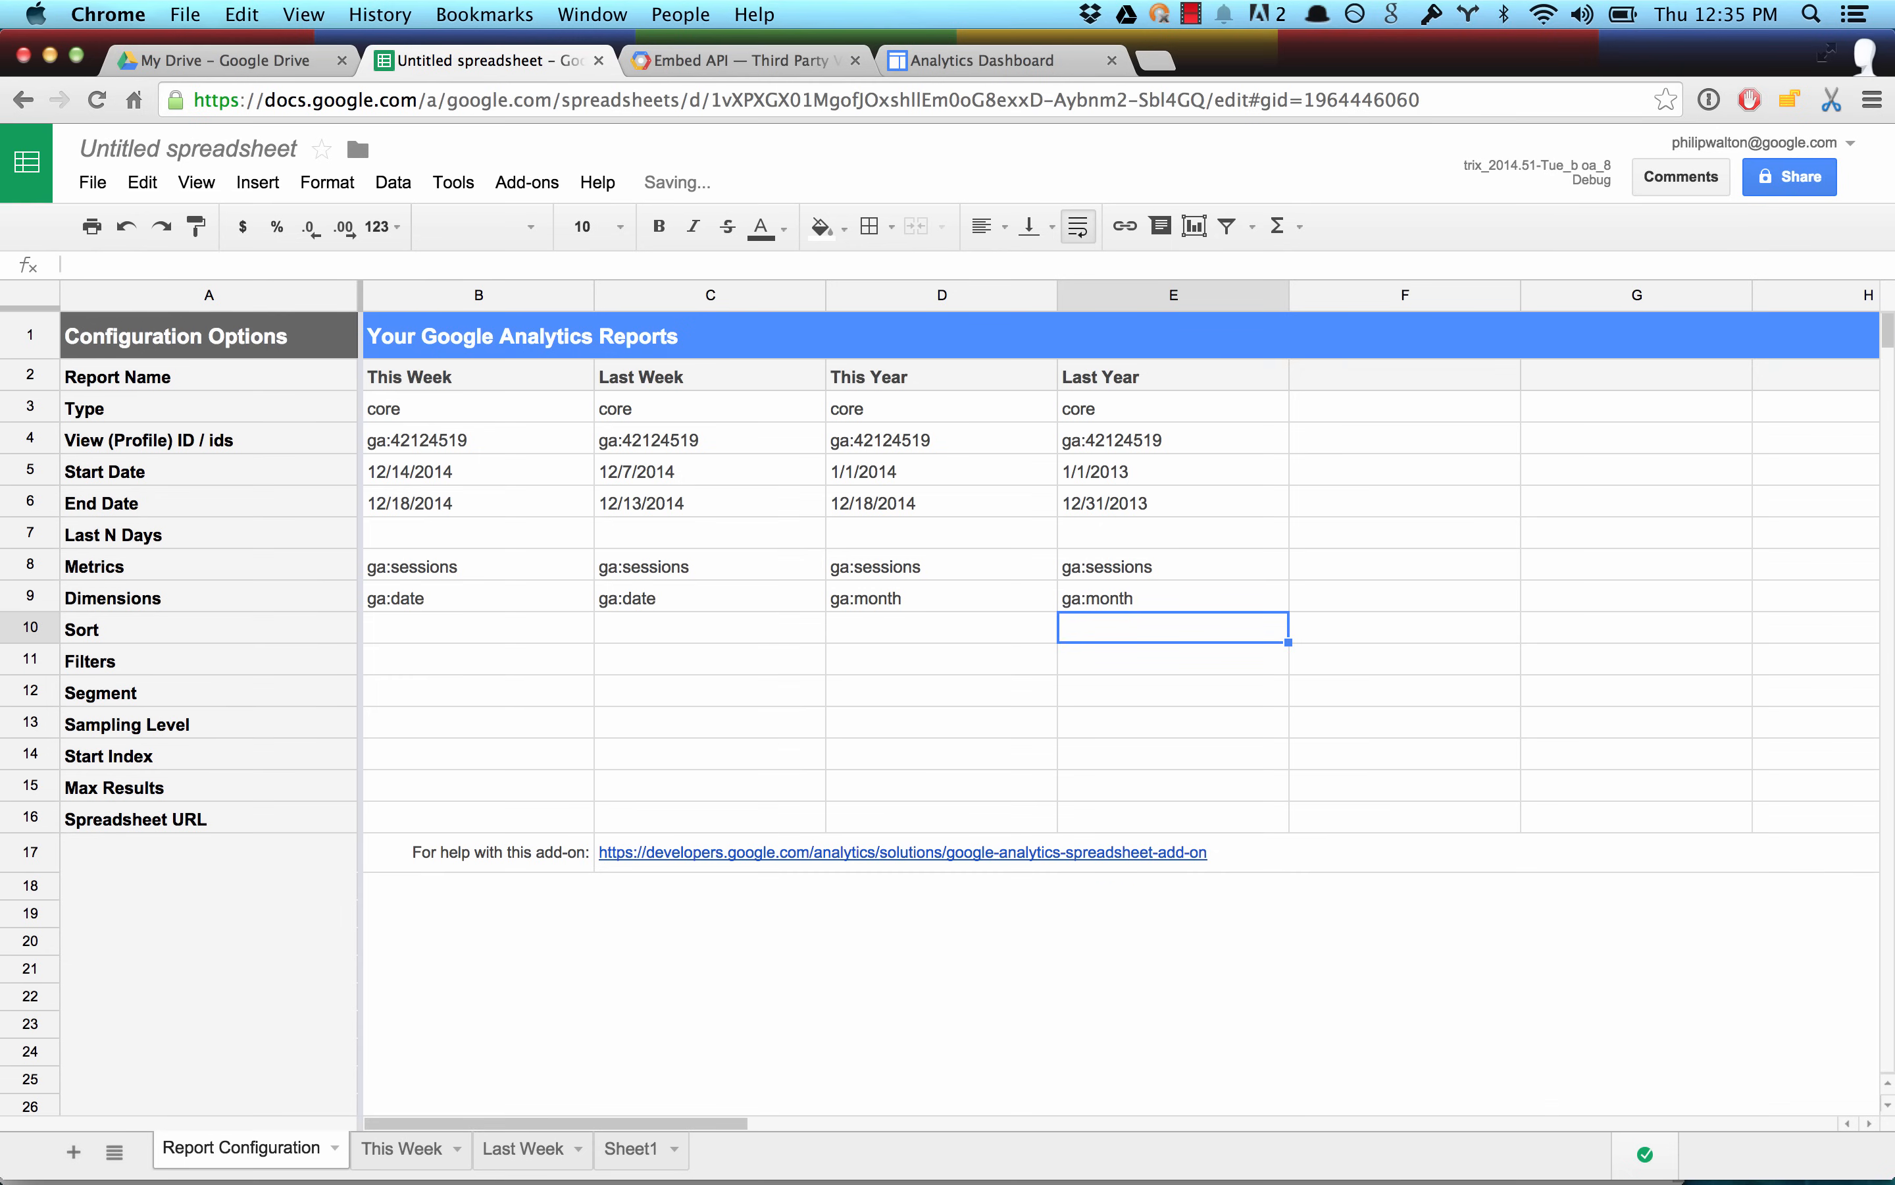
Run all the configured Google Analytics reports and look over the Last Year and This Year result sheets.
left_click(527, 182)
mouse_move(606, 229)
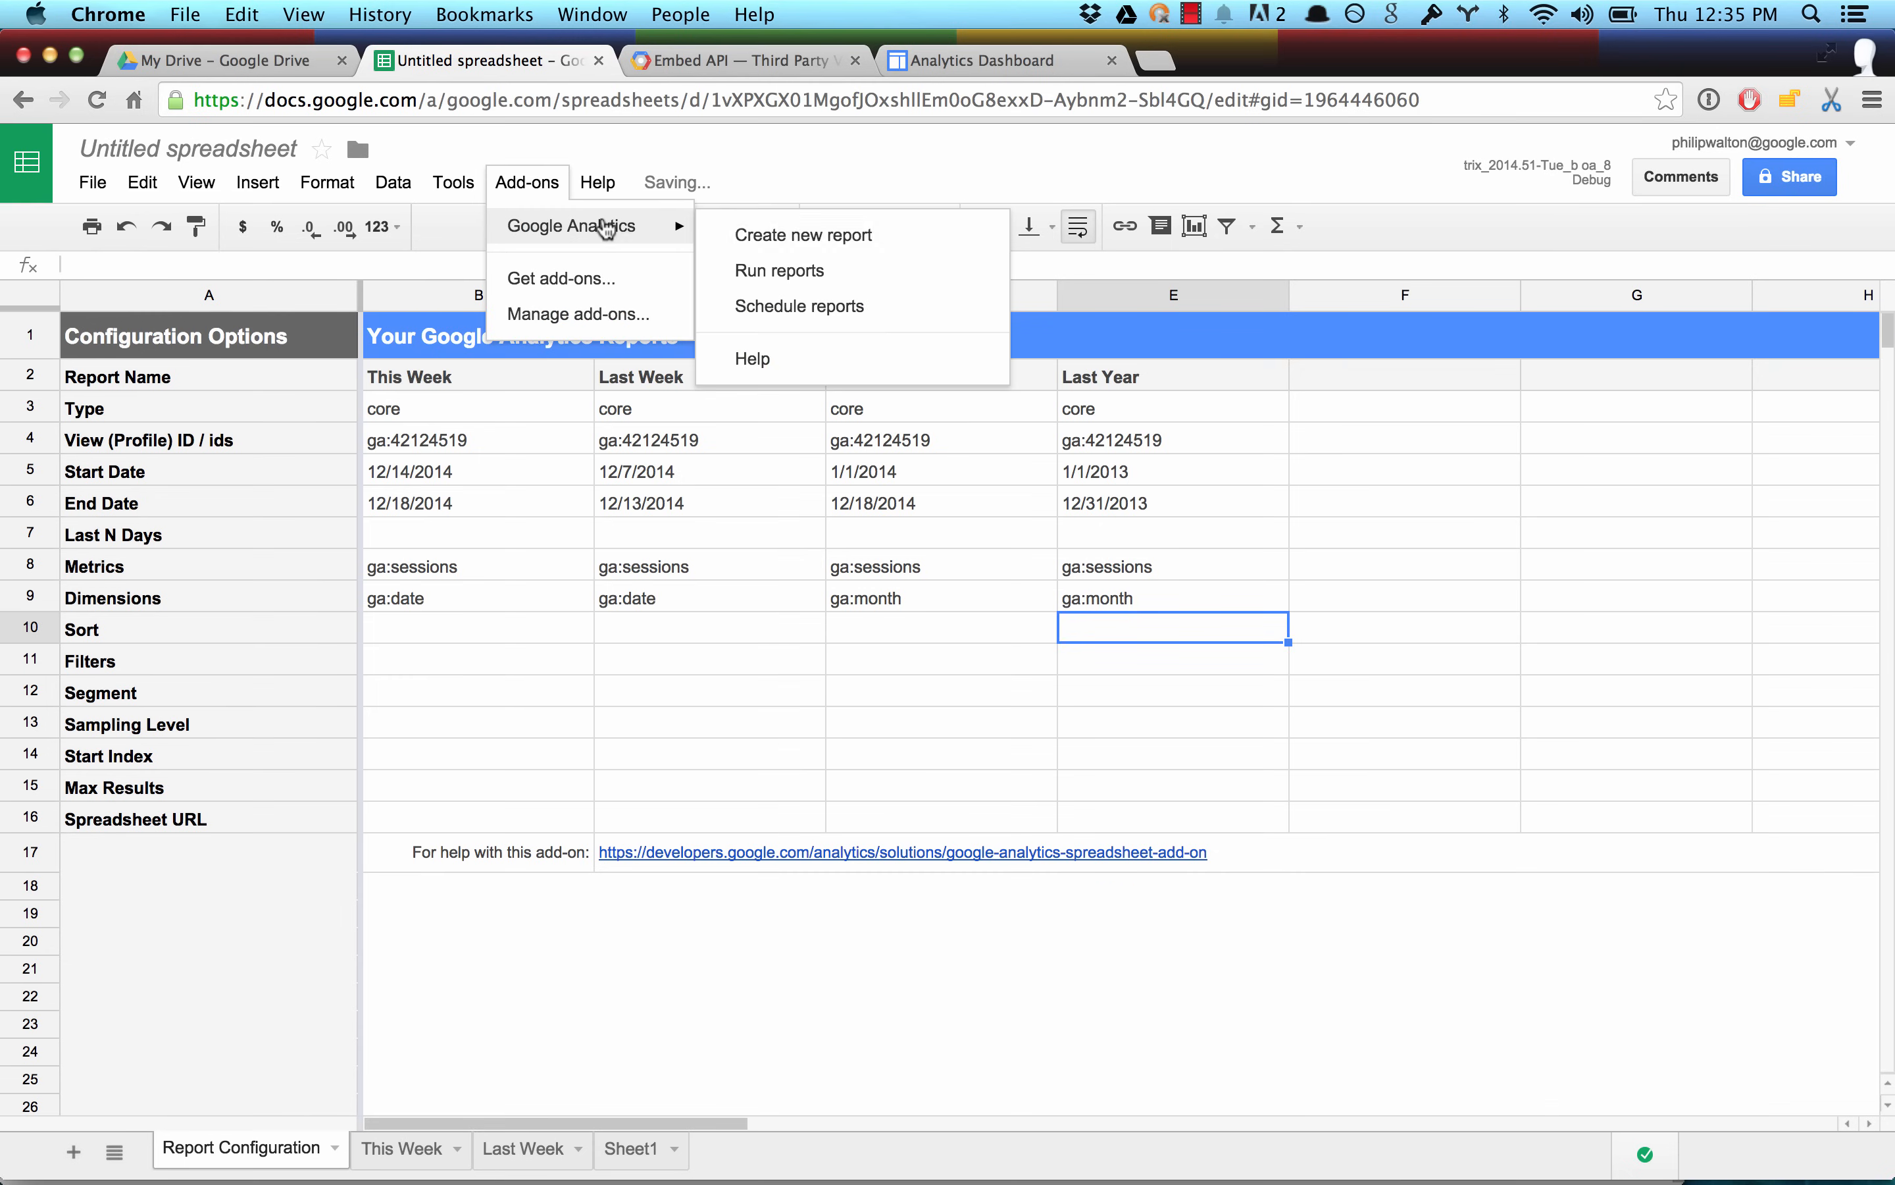
left_click(776, 276)
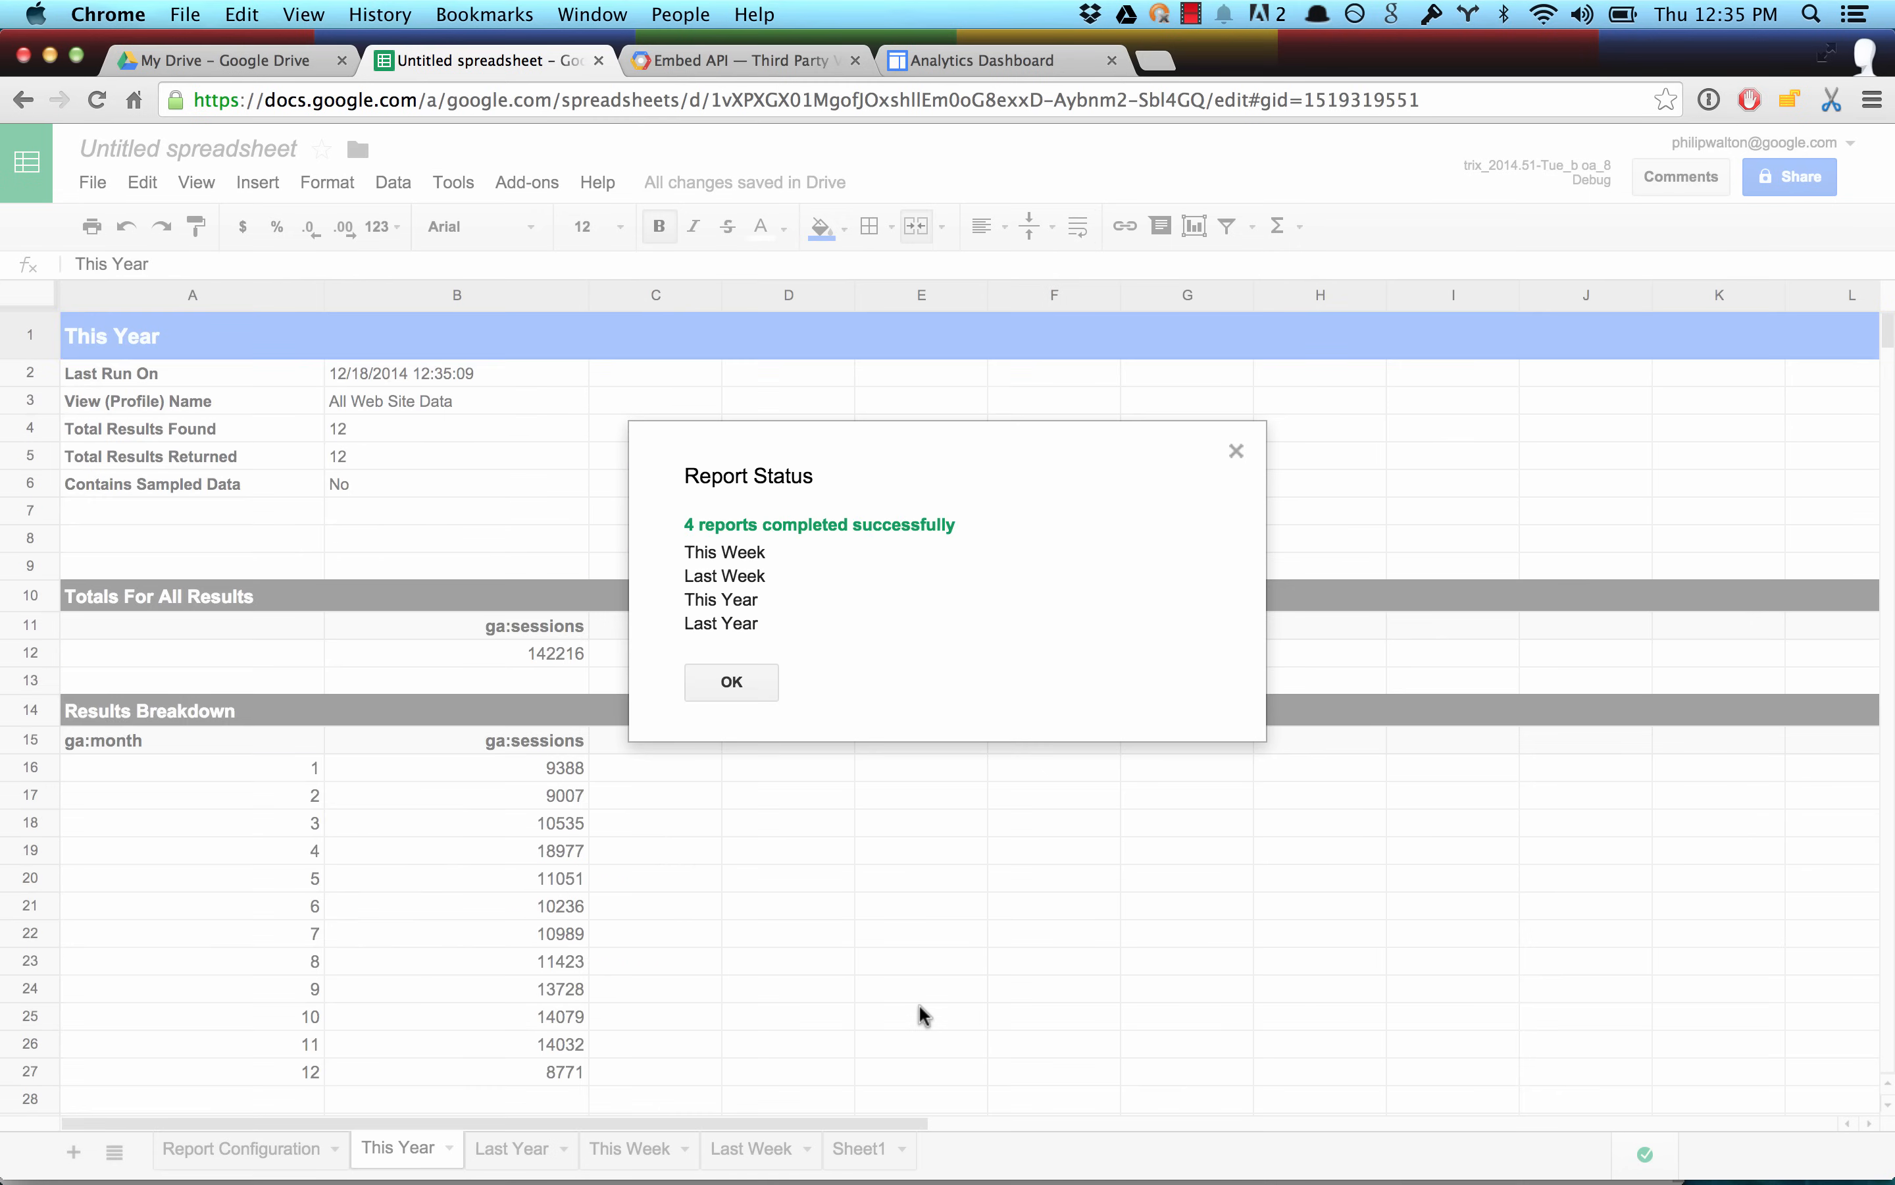
left_click(725, 687)
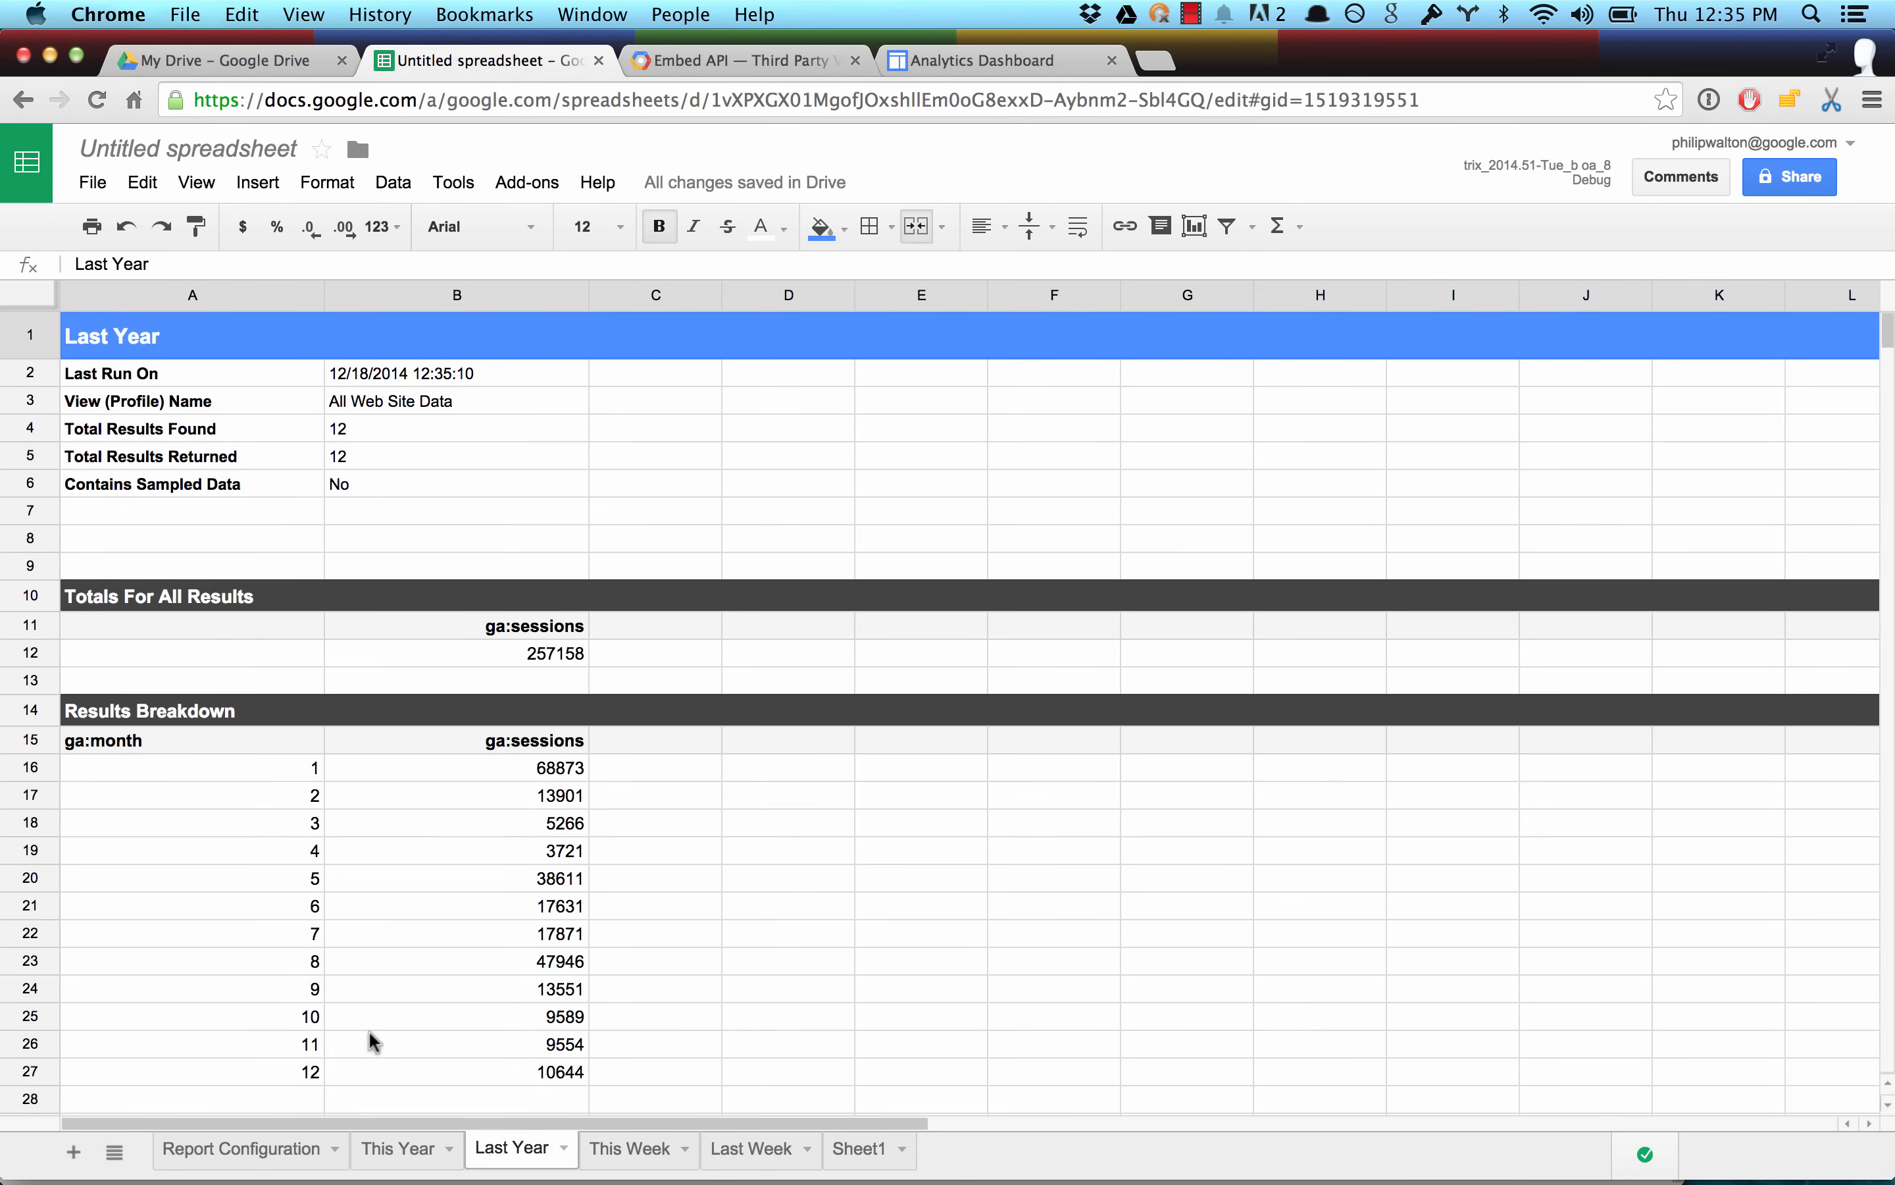
scroll(425, 921, "down", 2)
scroll(425, 920, "up", 3)
scroll(426, 921, "right", 2)
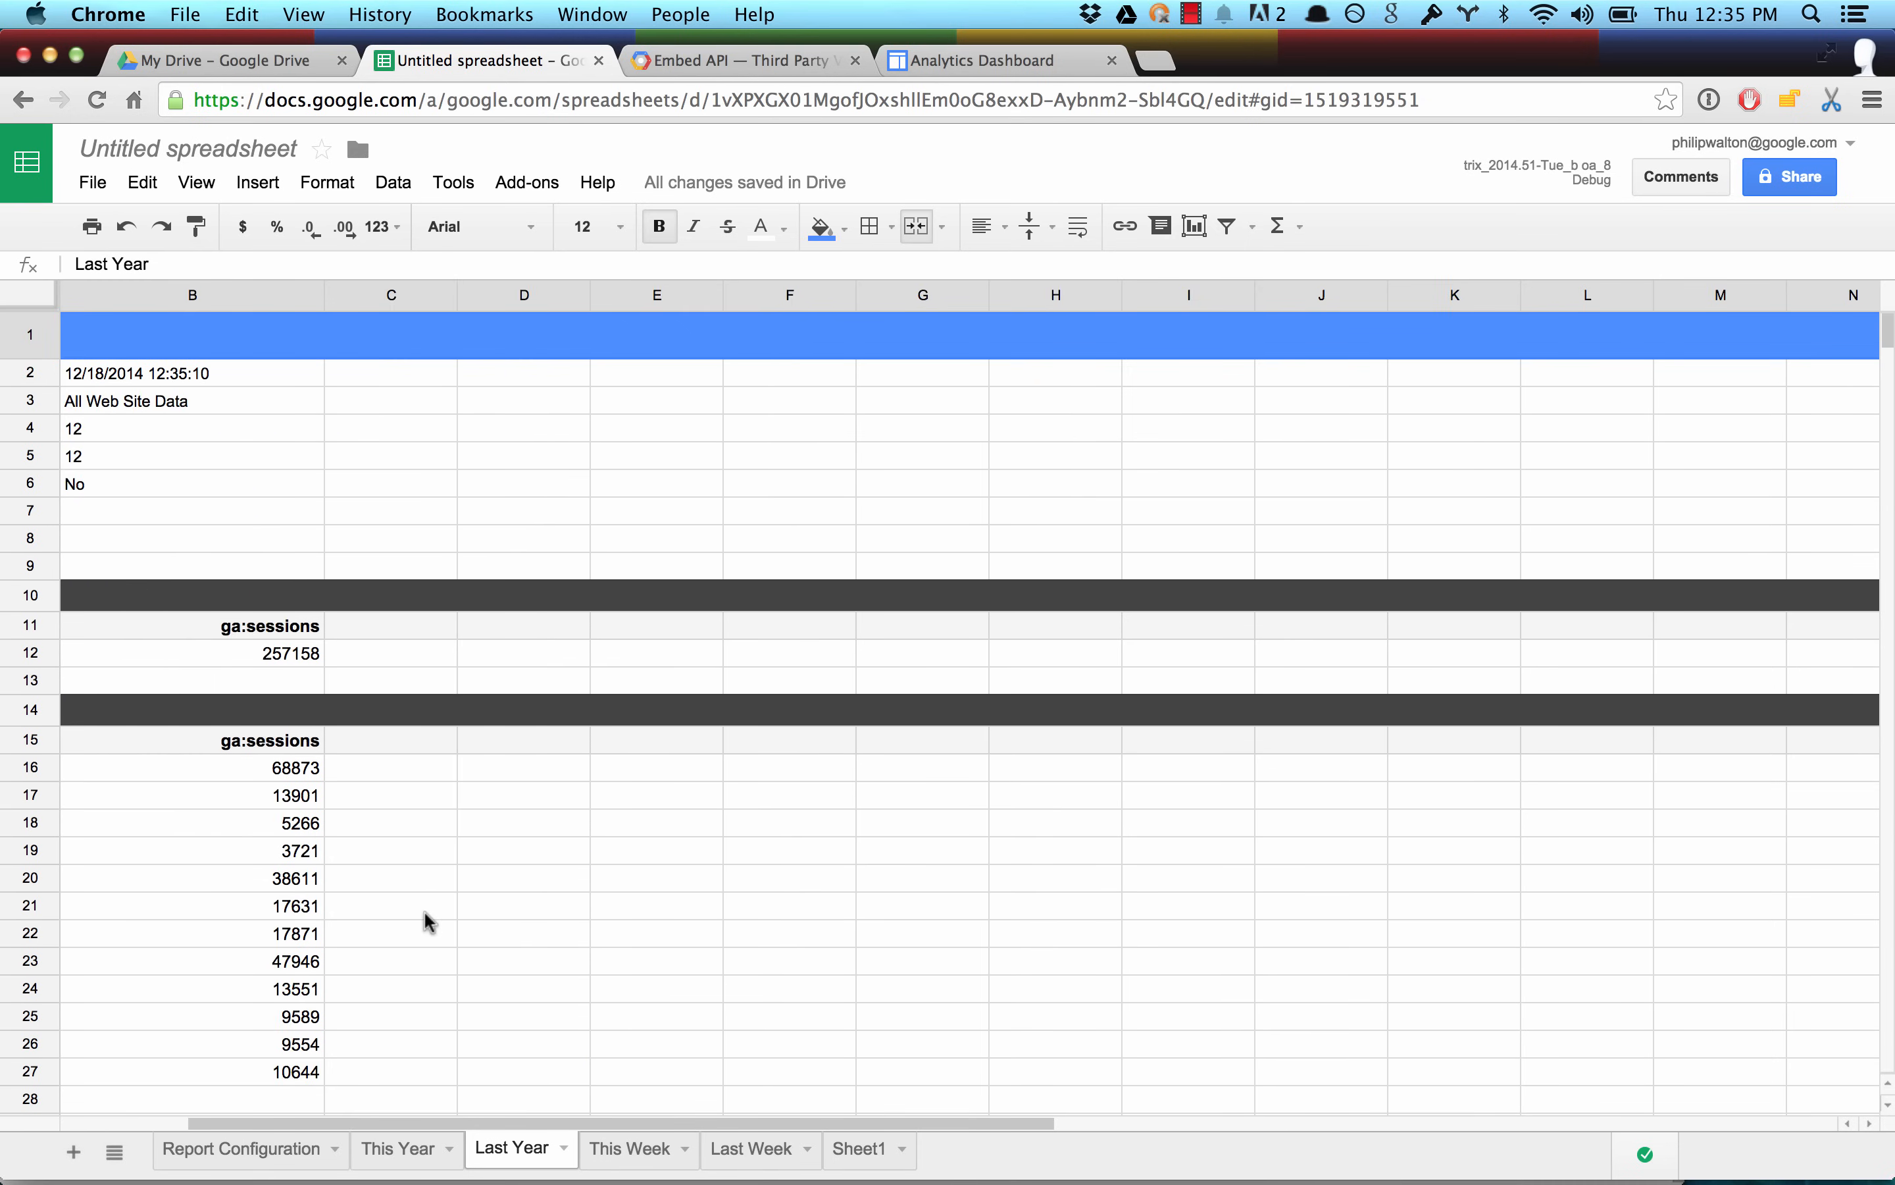
scroll(425, 920, "left", 2)
scroll(429, 920, "down", 1)
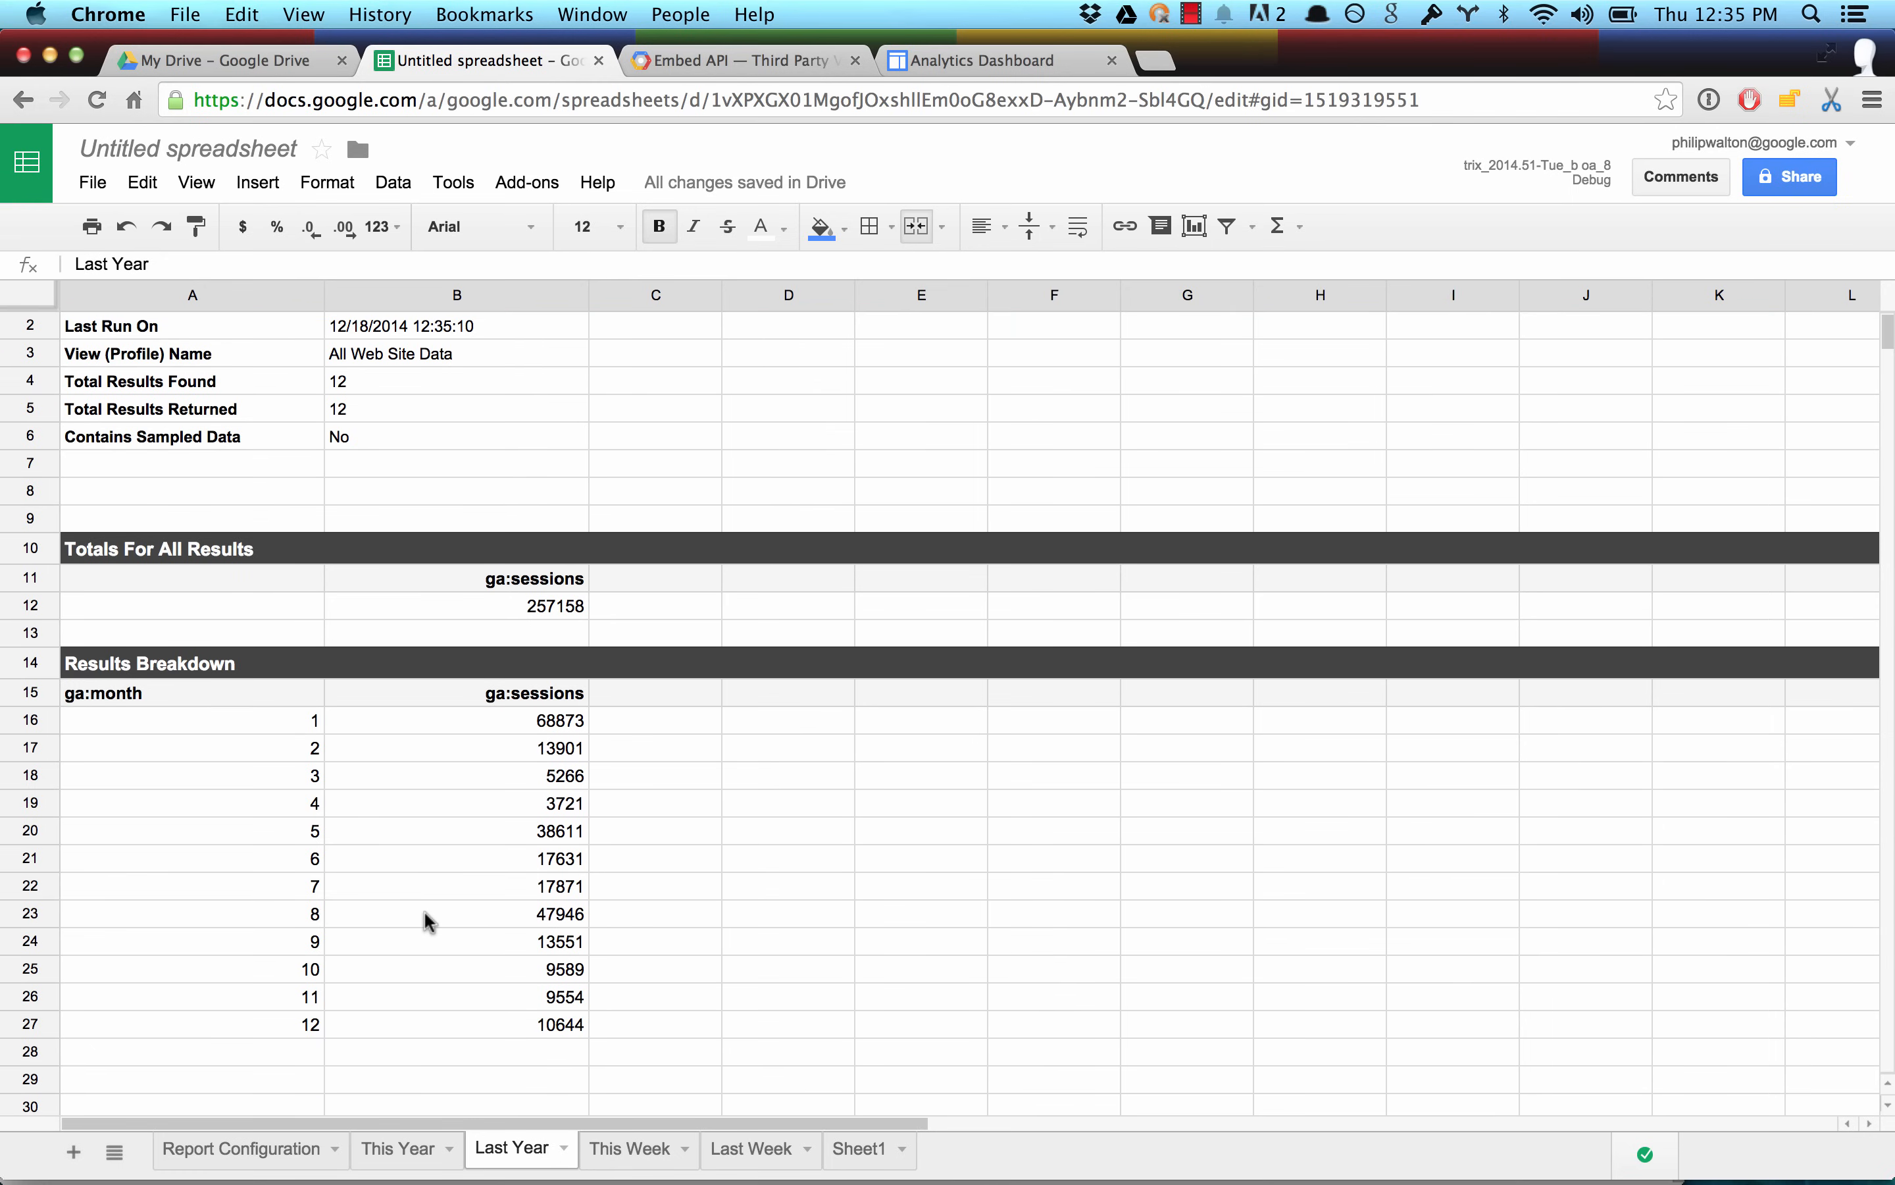
left_click(399, 1149)
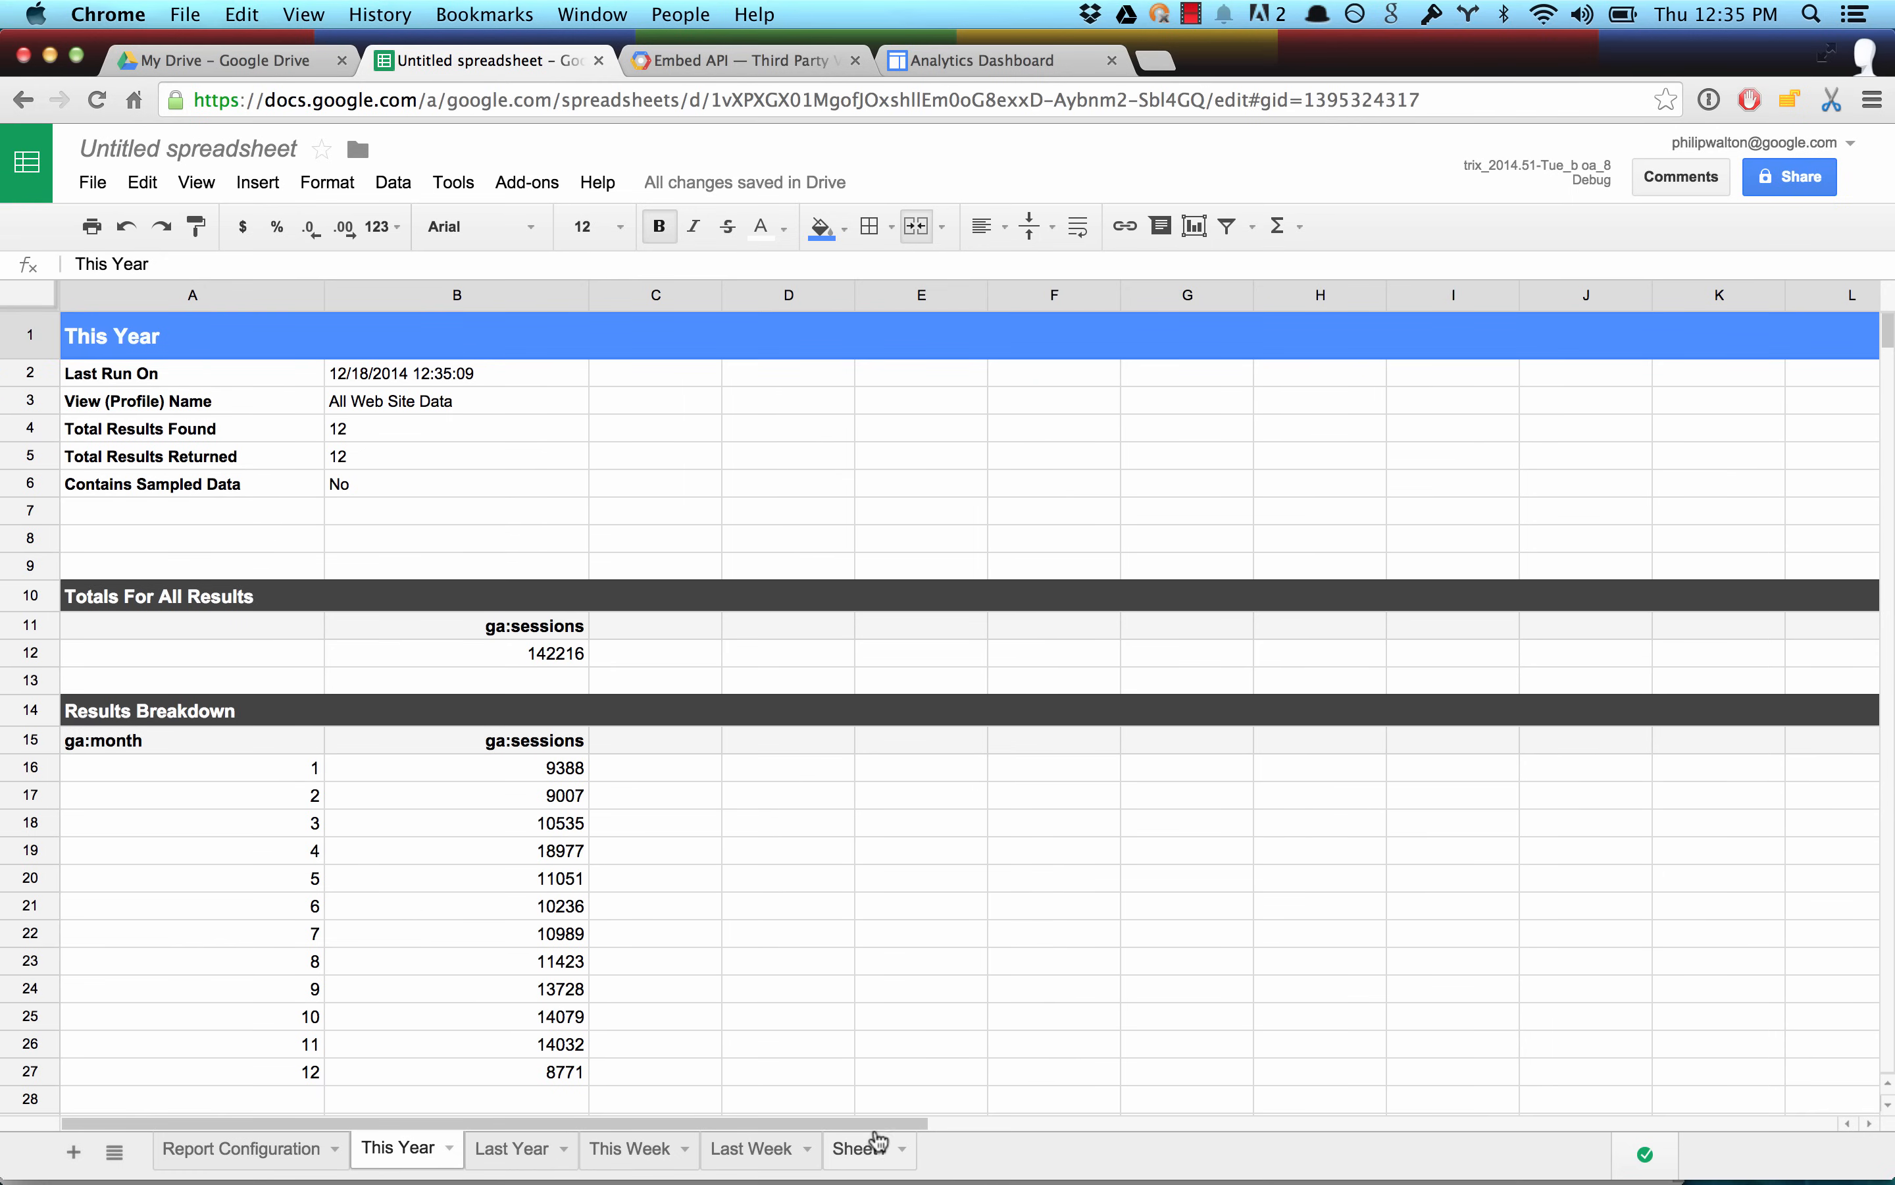
On Sheet1, enter the column headers This Year in B10 and Last Year in C10.
left_click(861, 1148)
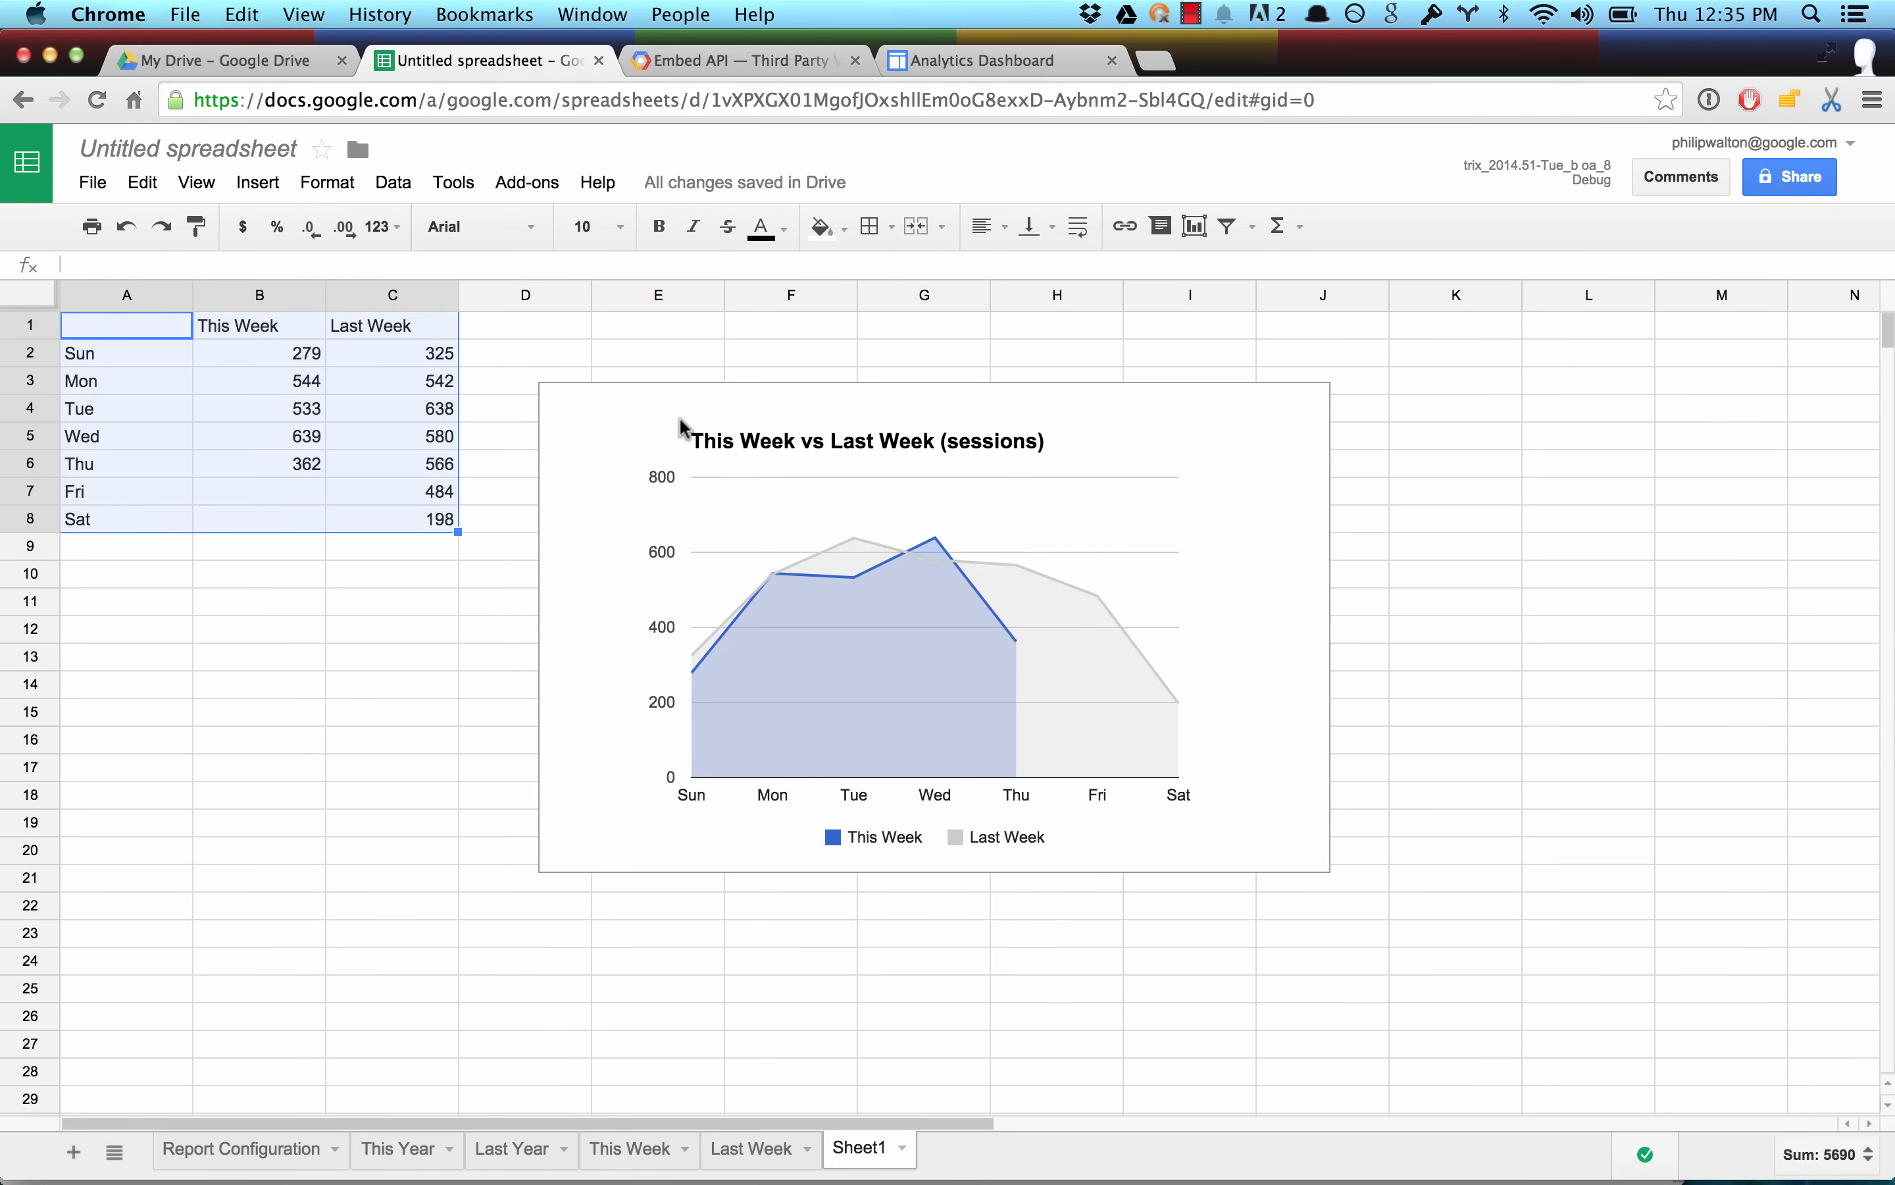
left_click(180, 655)
left_click(244, 584)
type("This Year")
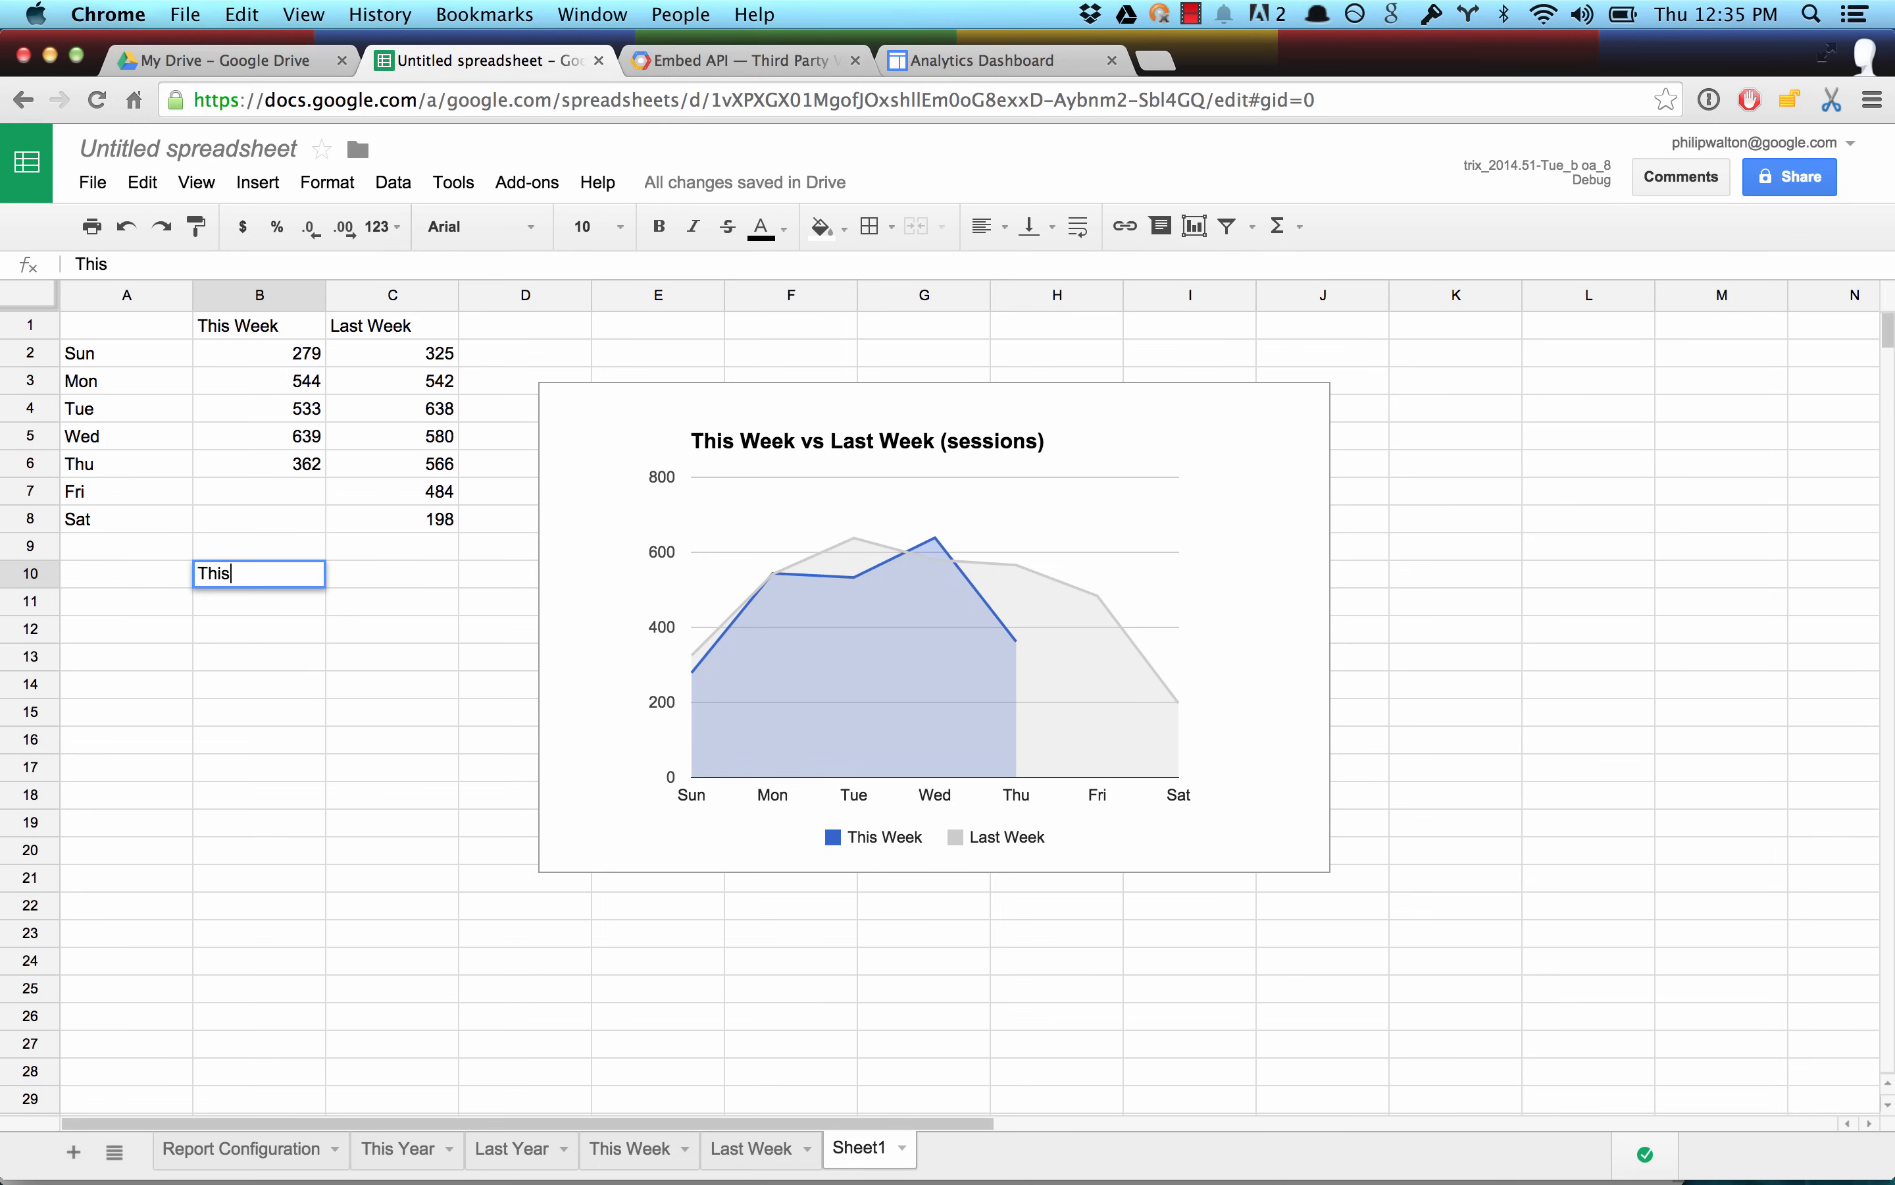
key("Tab")
type("Last Ye")
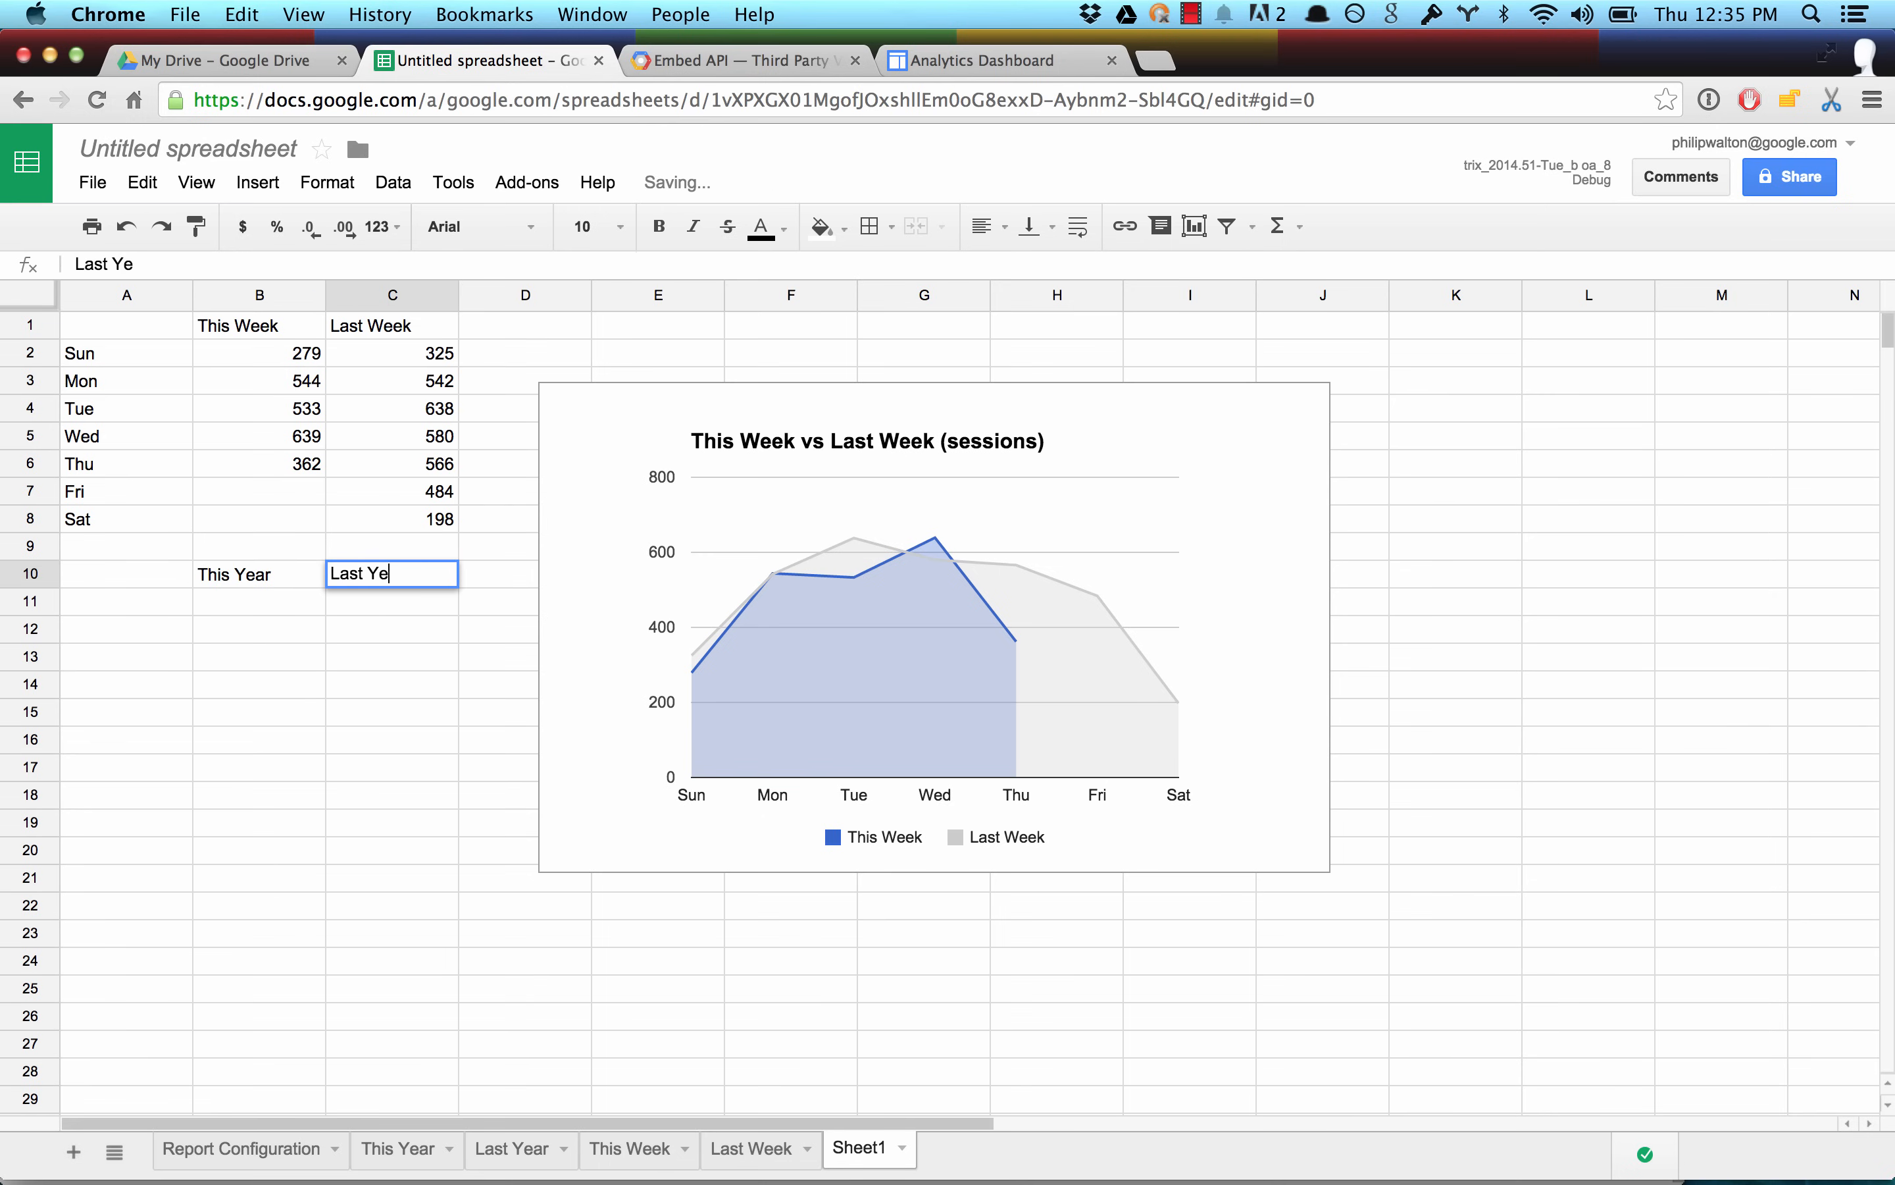
type("ar")
key("Return")
Enter Jan in A11 and fill the month labels down through Dec in A22.
key("Left")
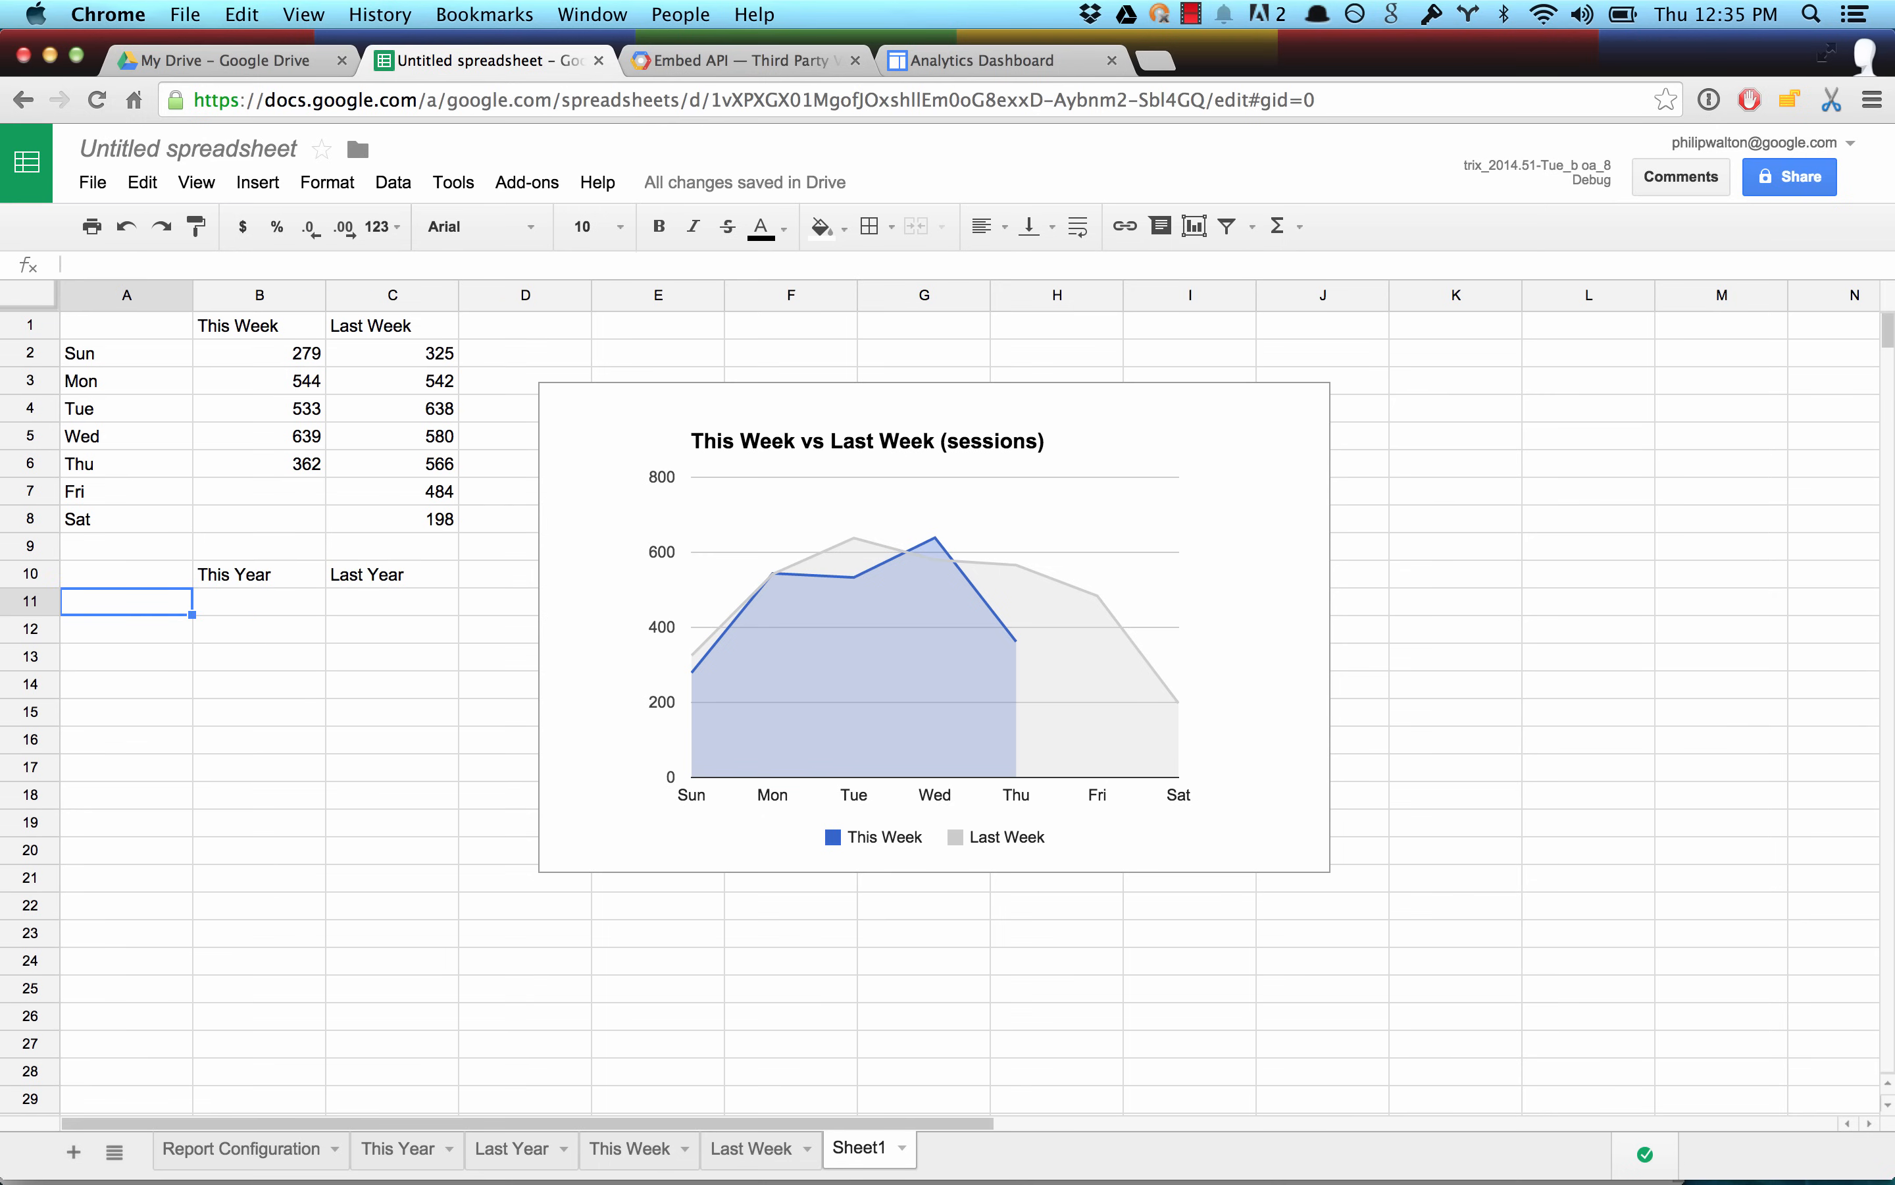
type("Jan")
key("Return")
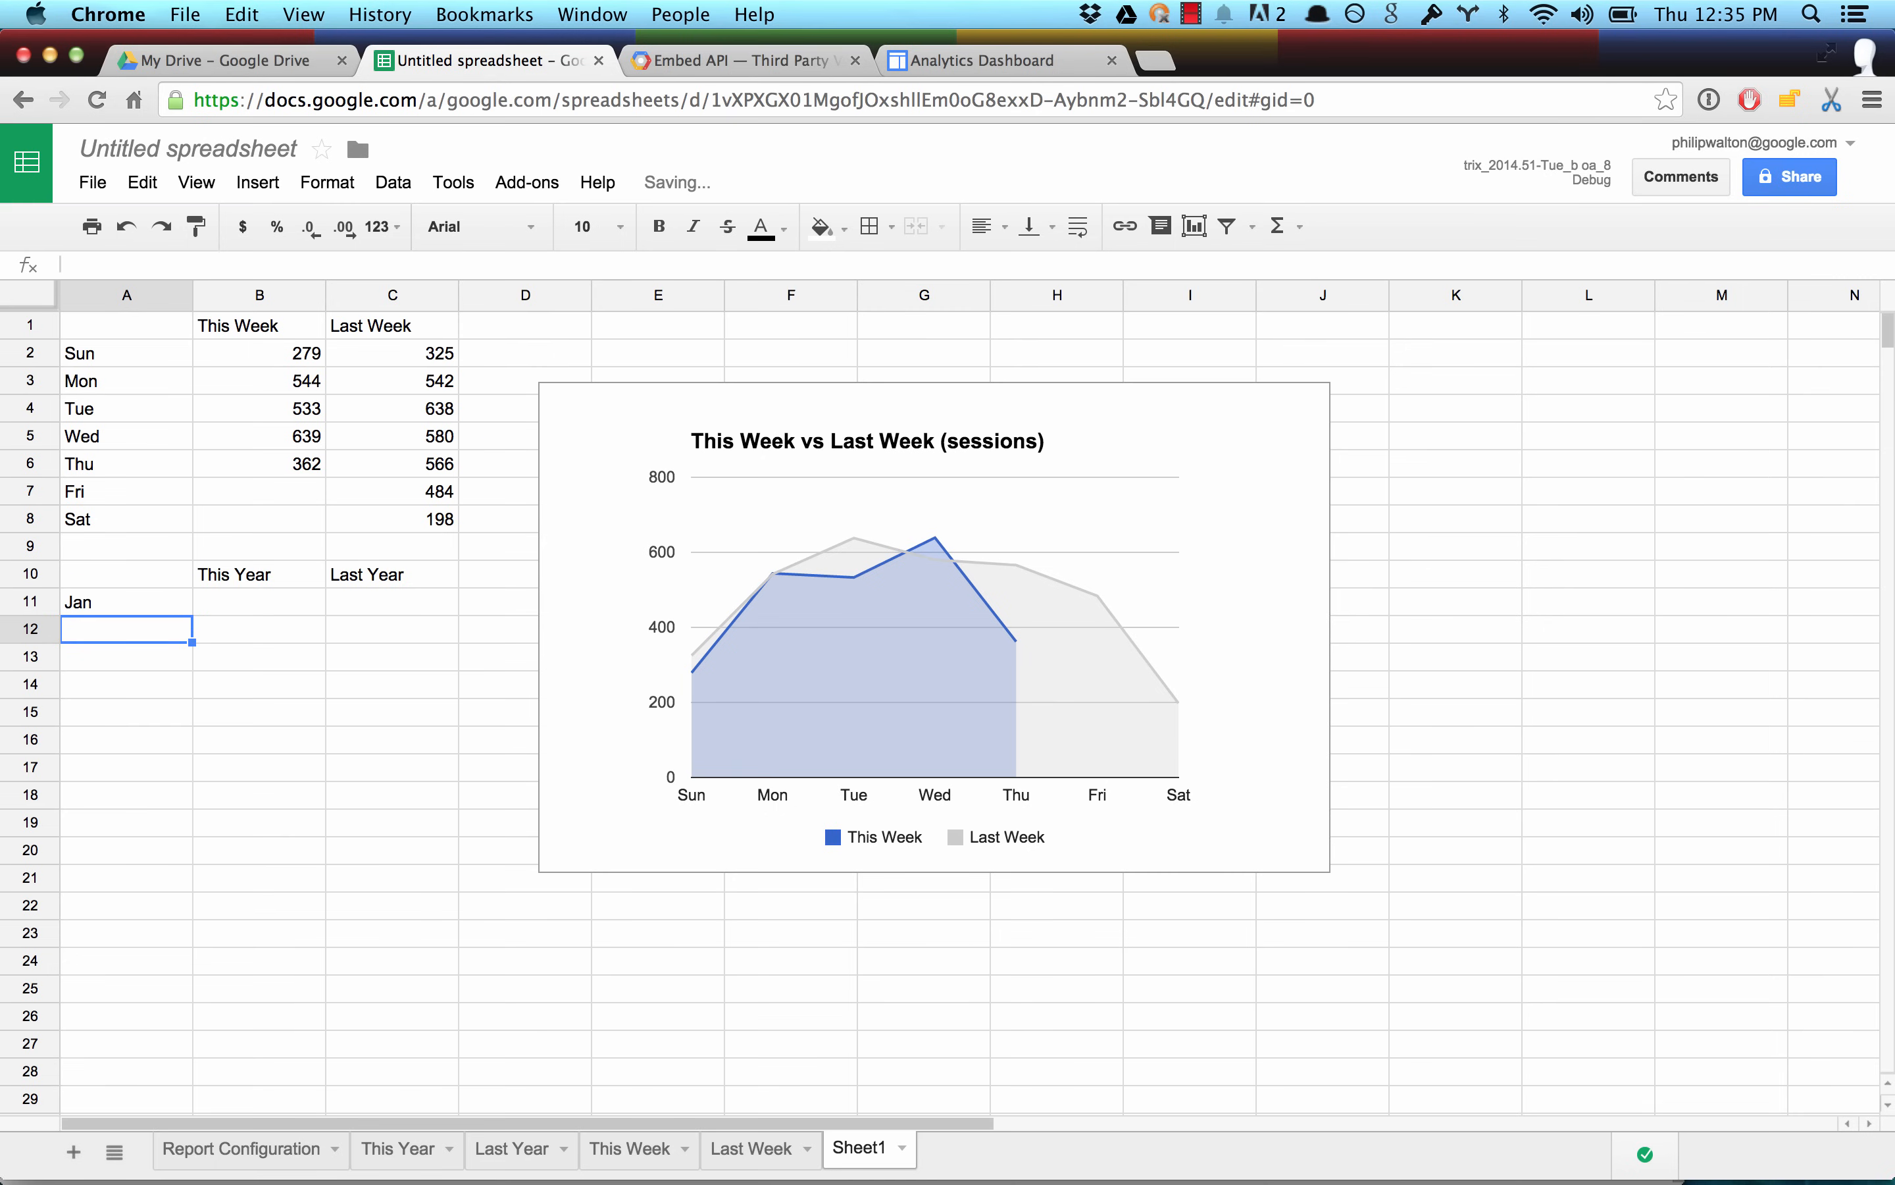
left_click(121, 600)
left_click_drag(194, 616, 157, 932)
left_click(160, 940)
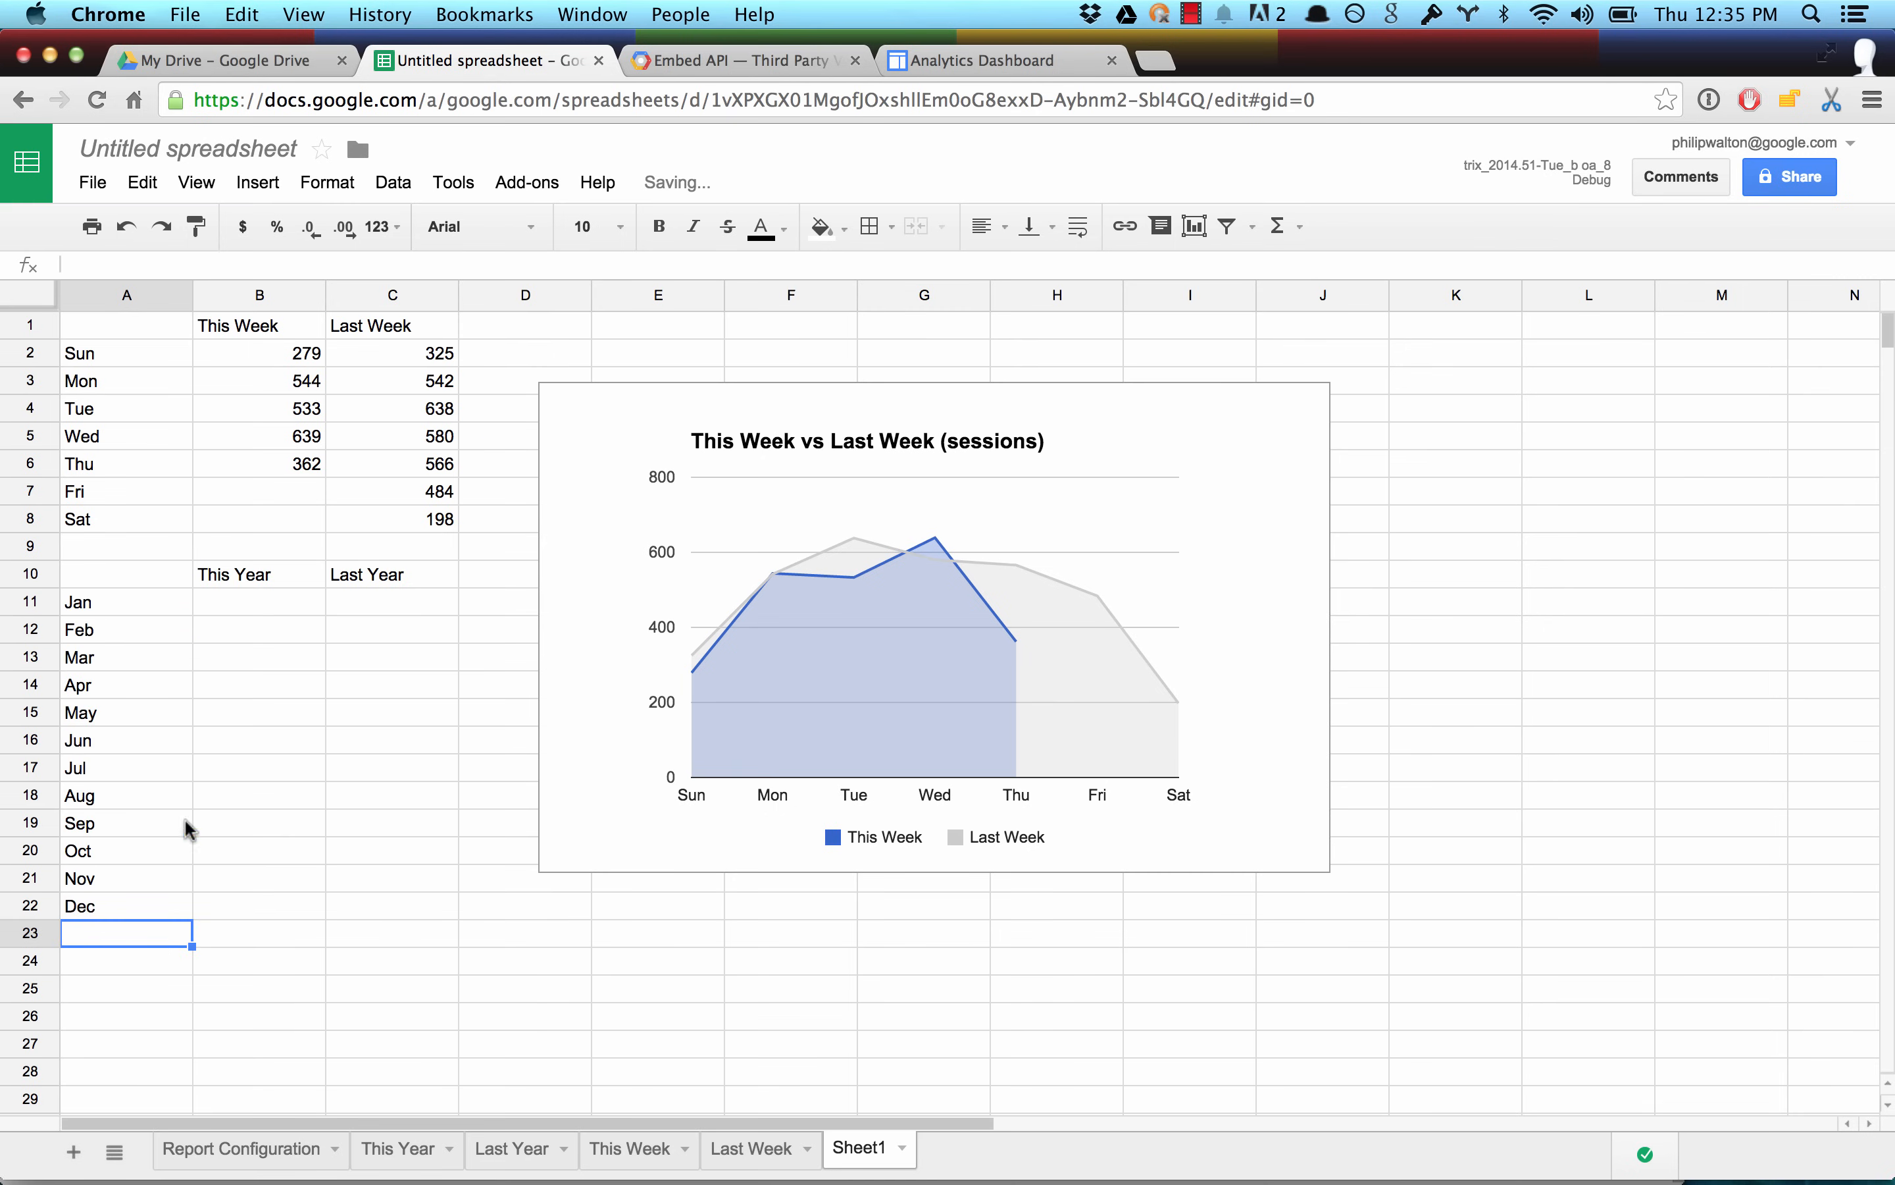
Enter ='This Year'!B16 in B11 and fill the formula down the This Year column past the Dec row.
left_click(261, 601)
type("='")
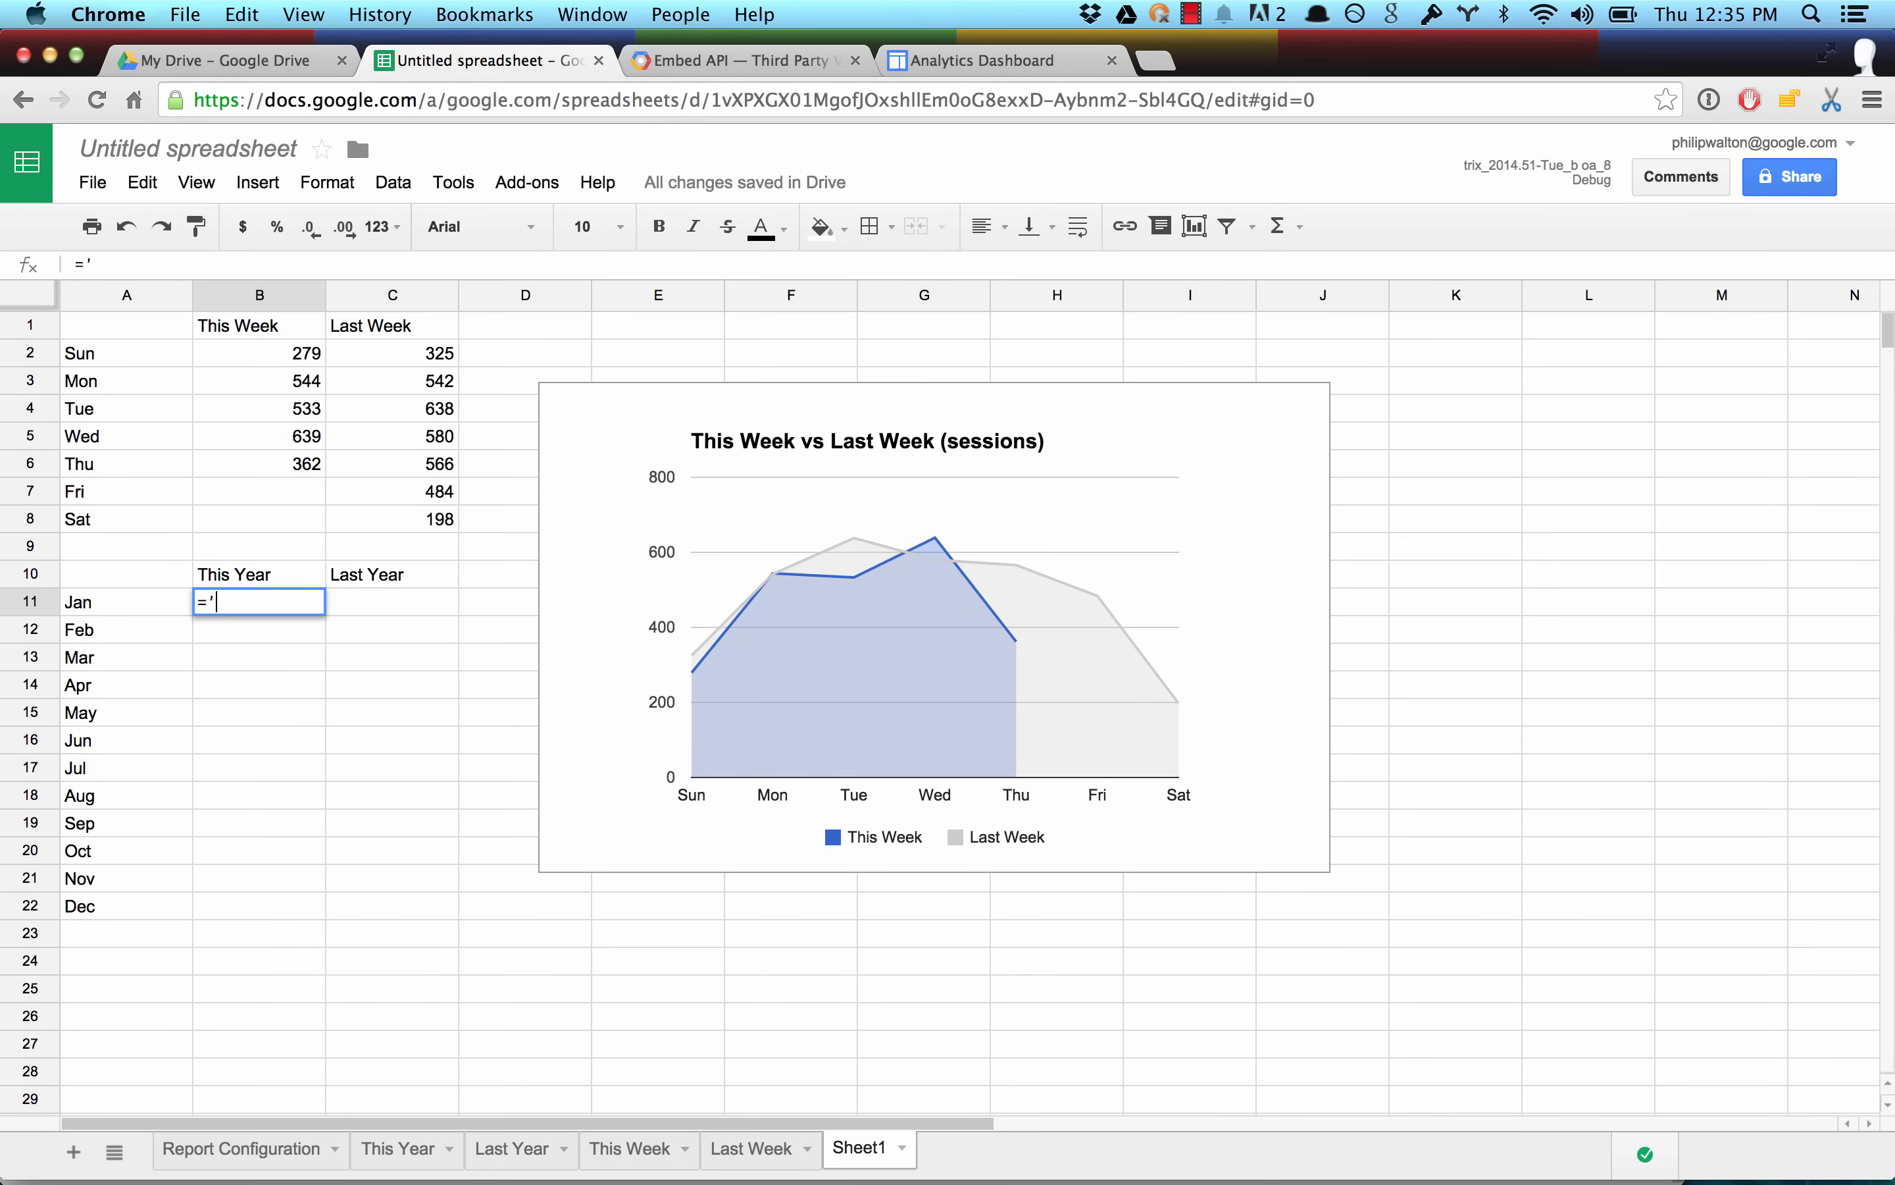
type("This Year'!b16")
key("Return")
left_click(242, 601)
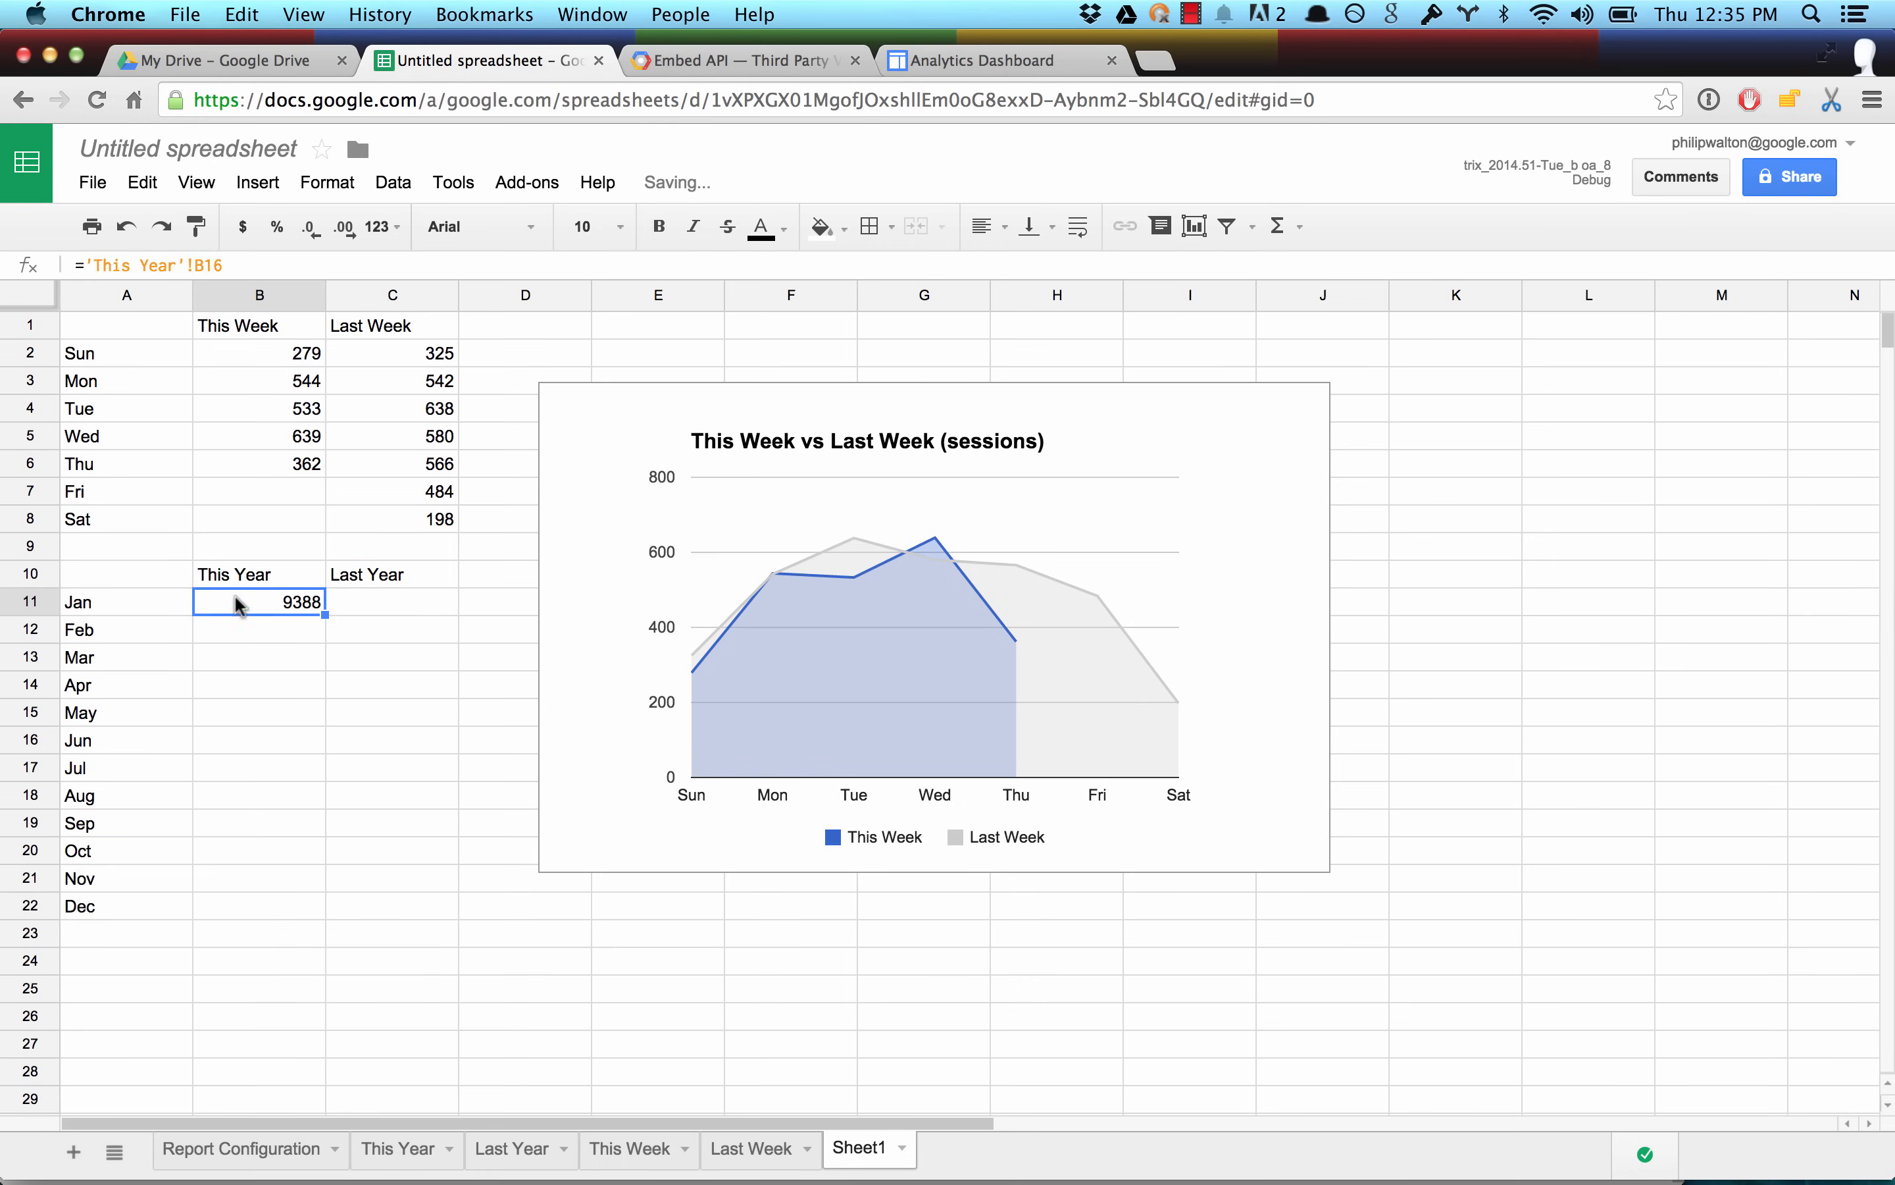
left_click_drag(325, 609, 250, 919)
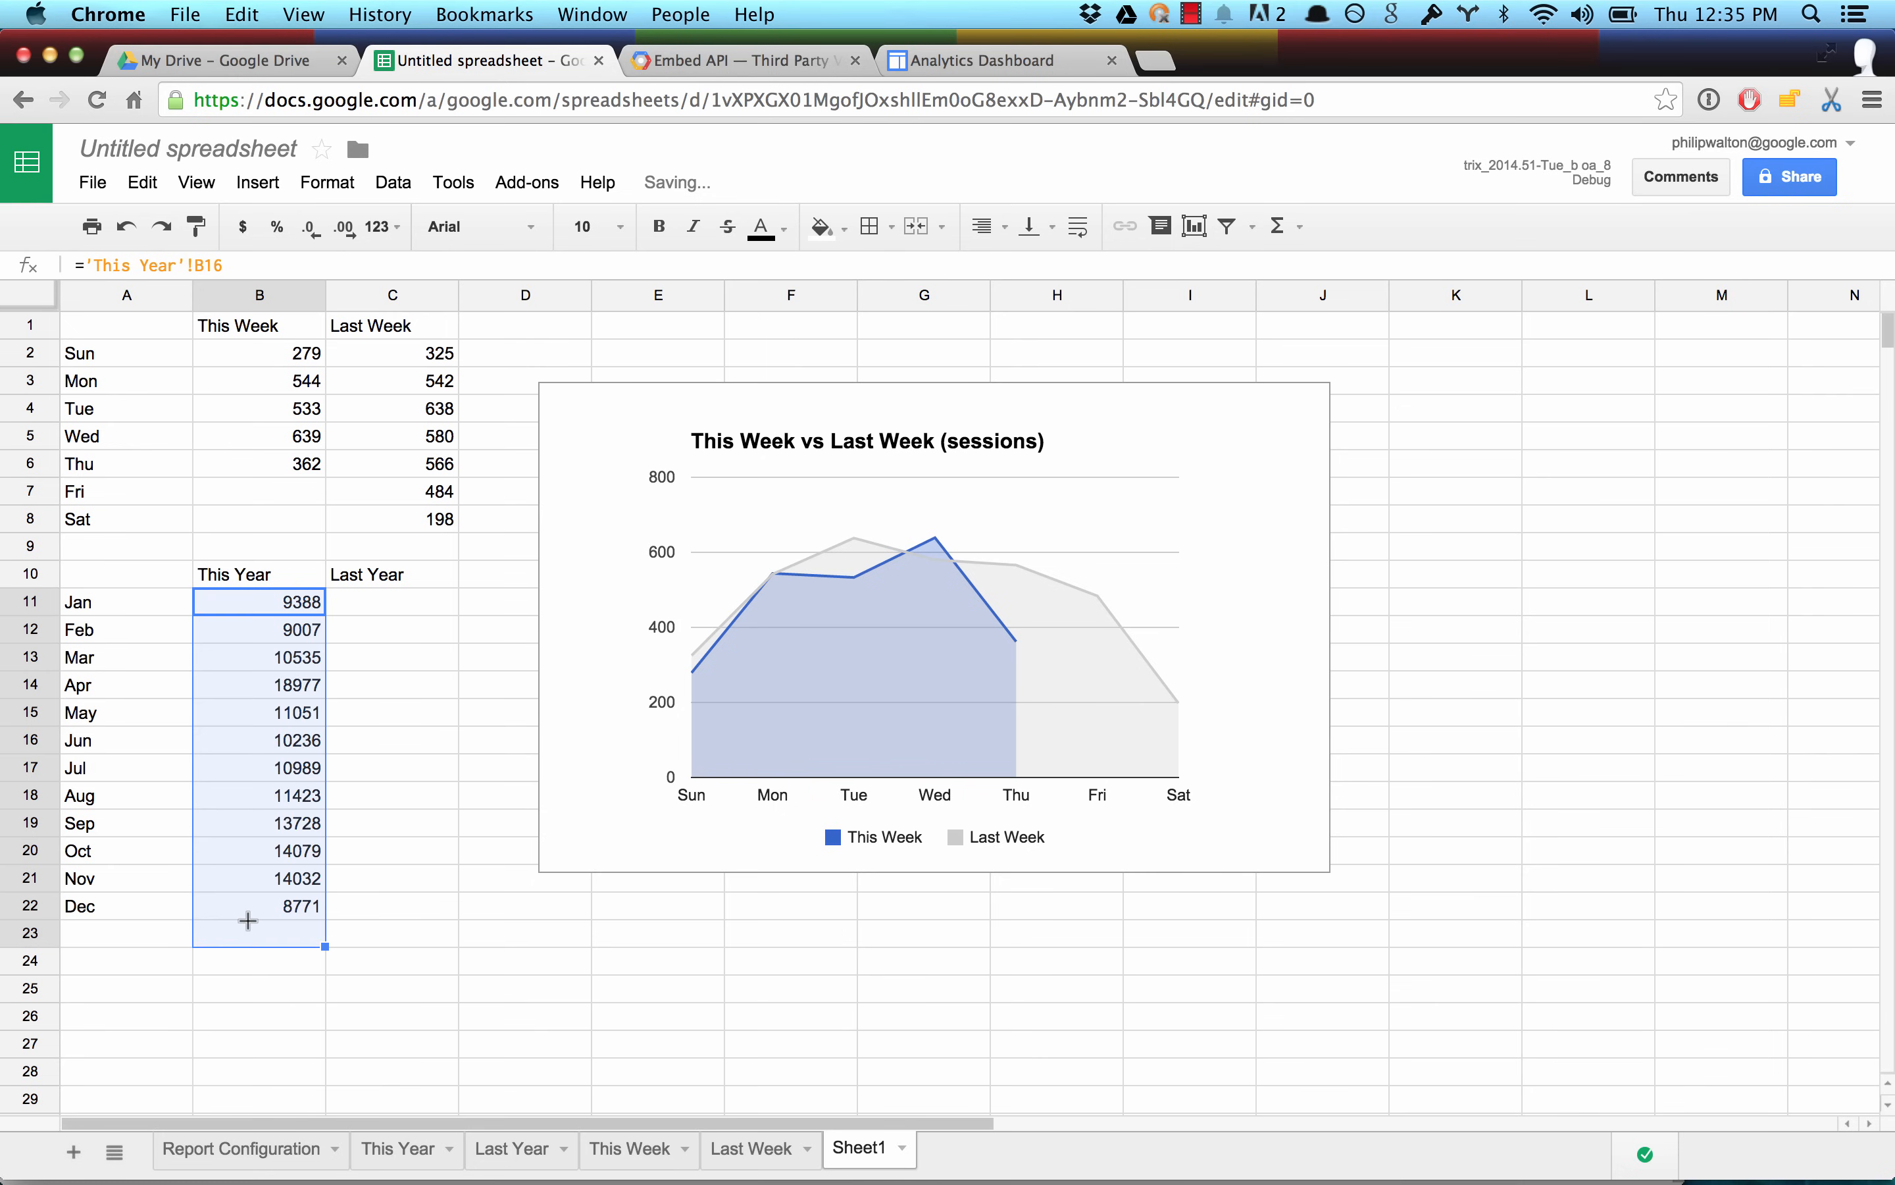
Enter ='Last Year'!B16 in C11 and fill the formula down the Last Year column to the Dec row.
left_click(341, 666)
left_click(333, 608)
type("=")
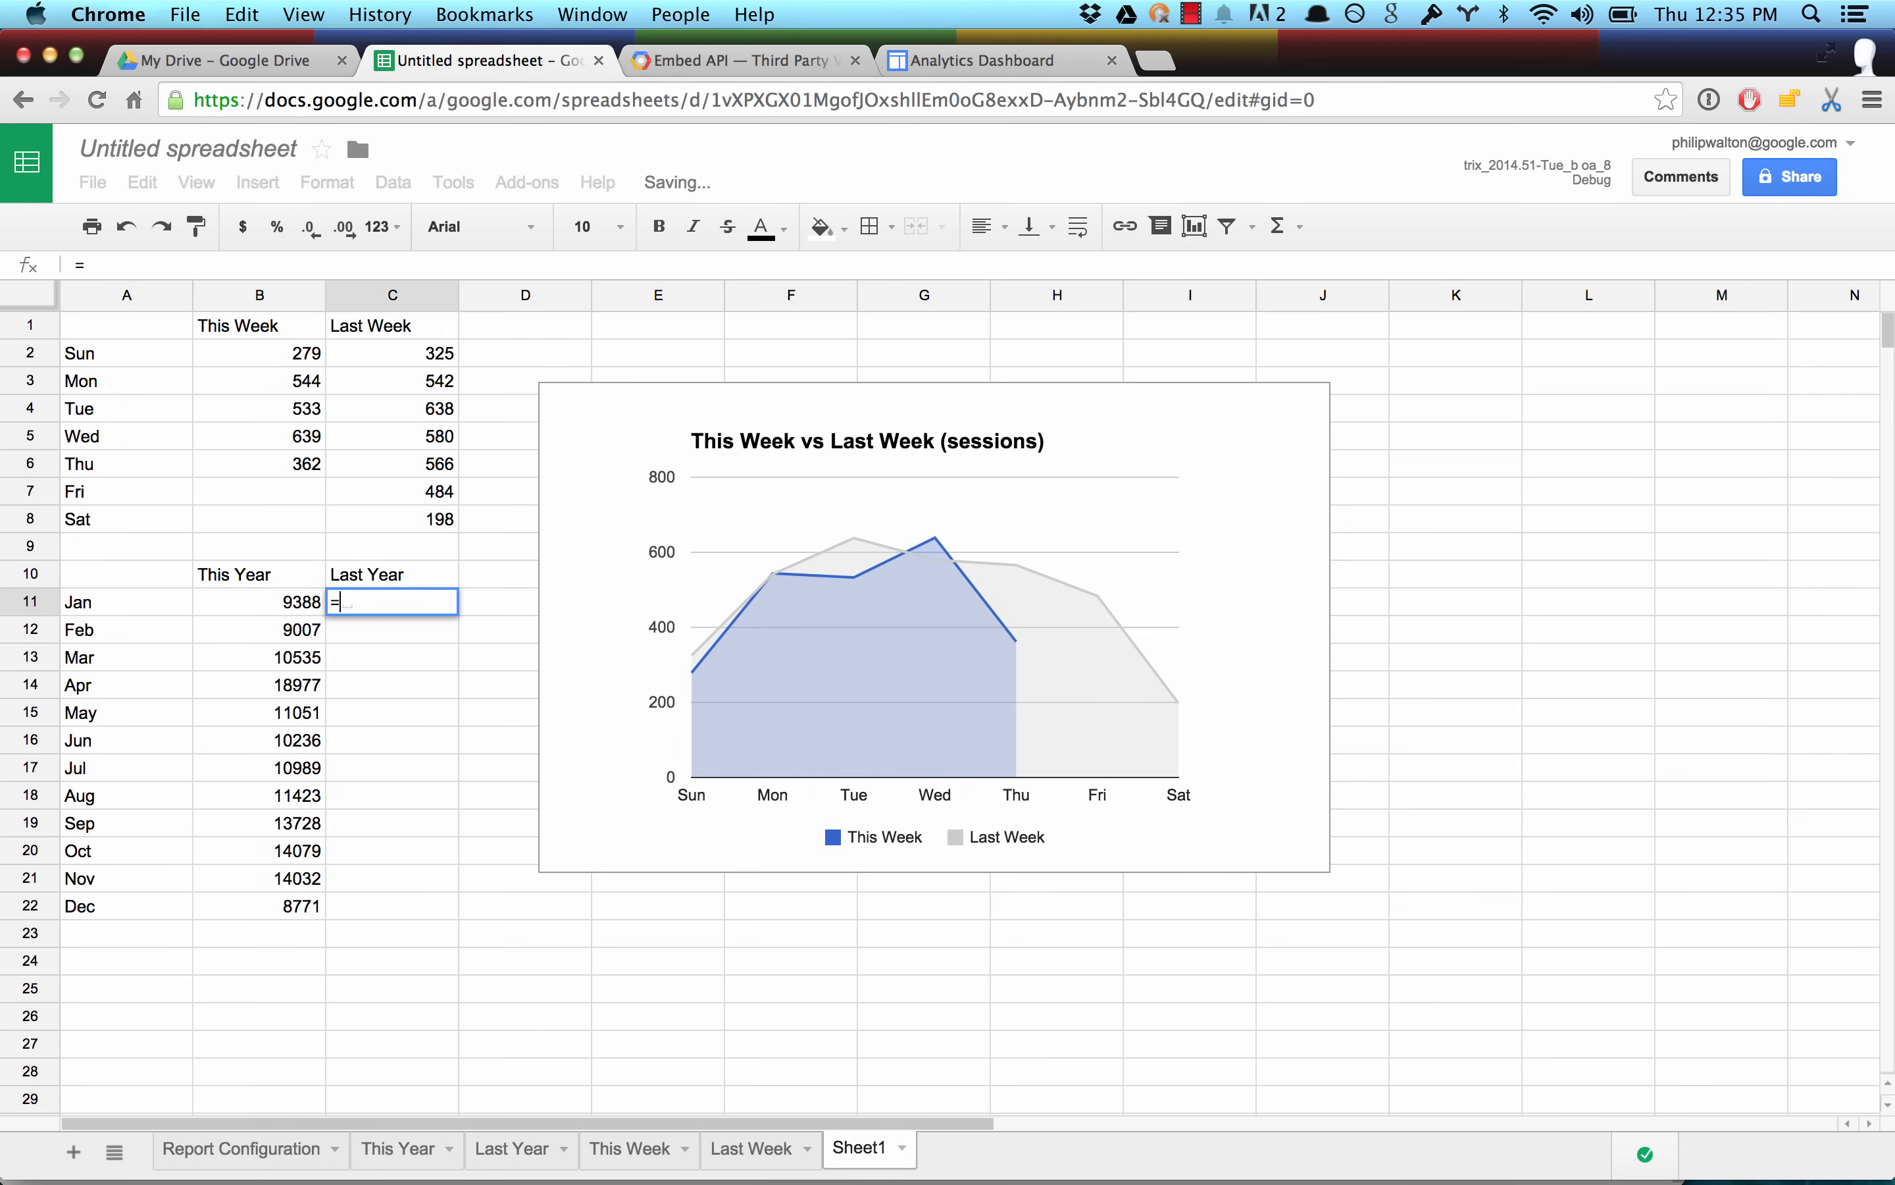
type("'Last Year'!")
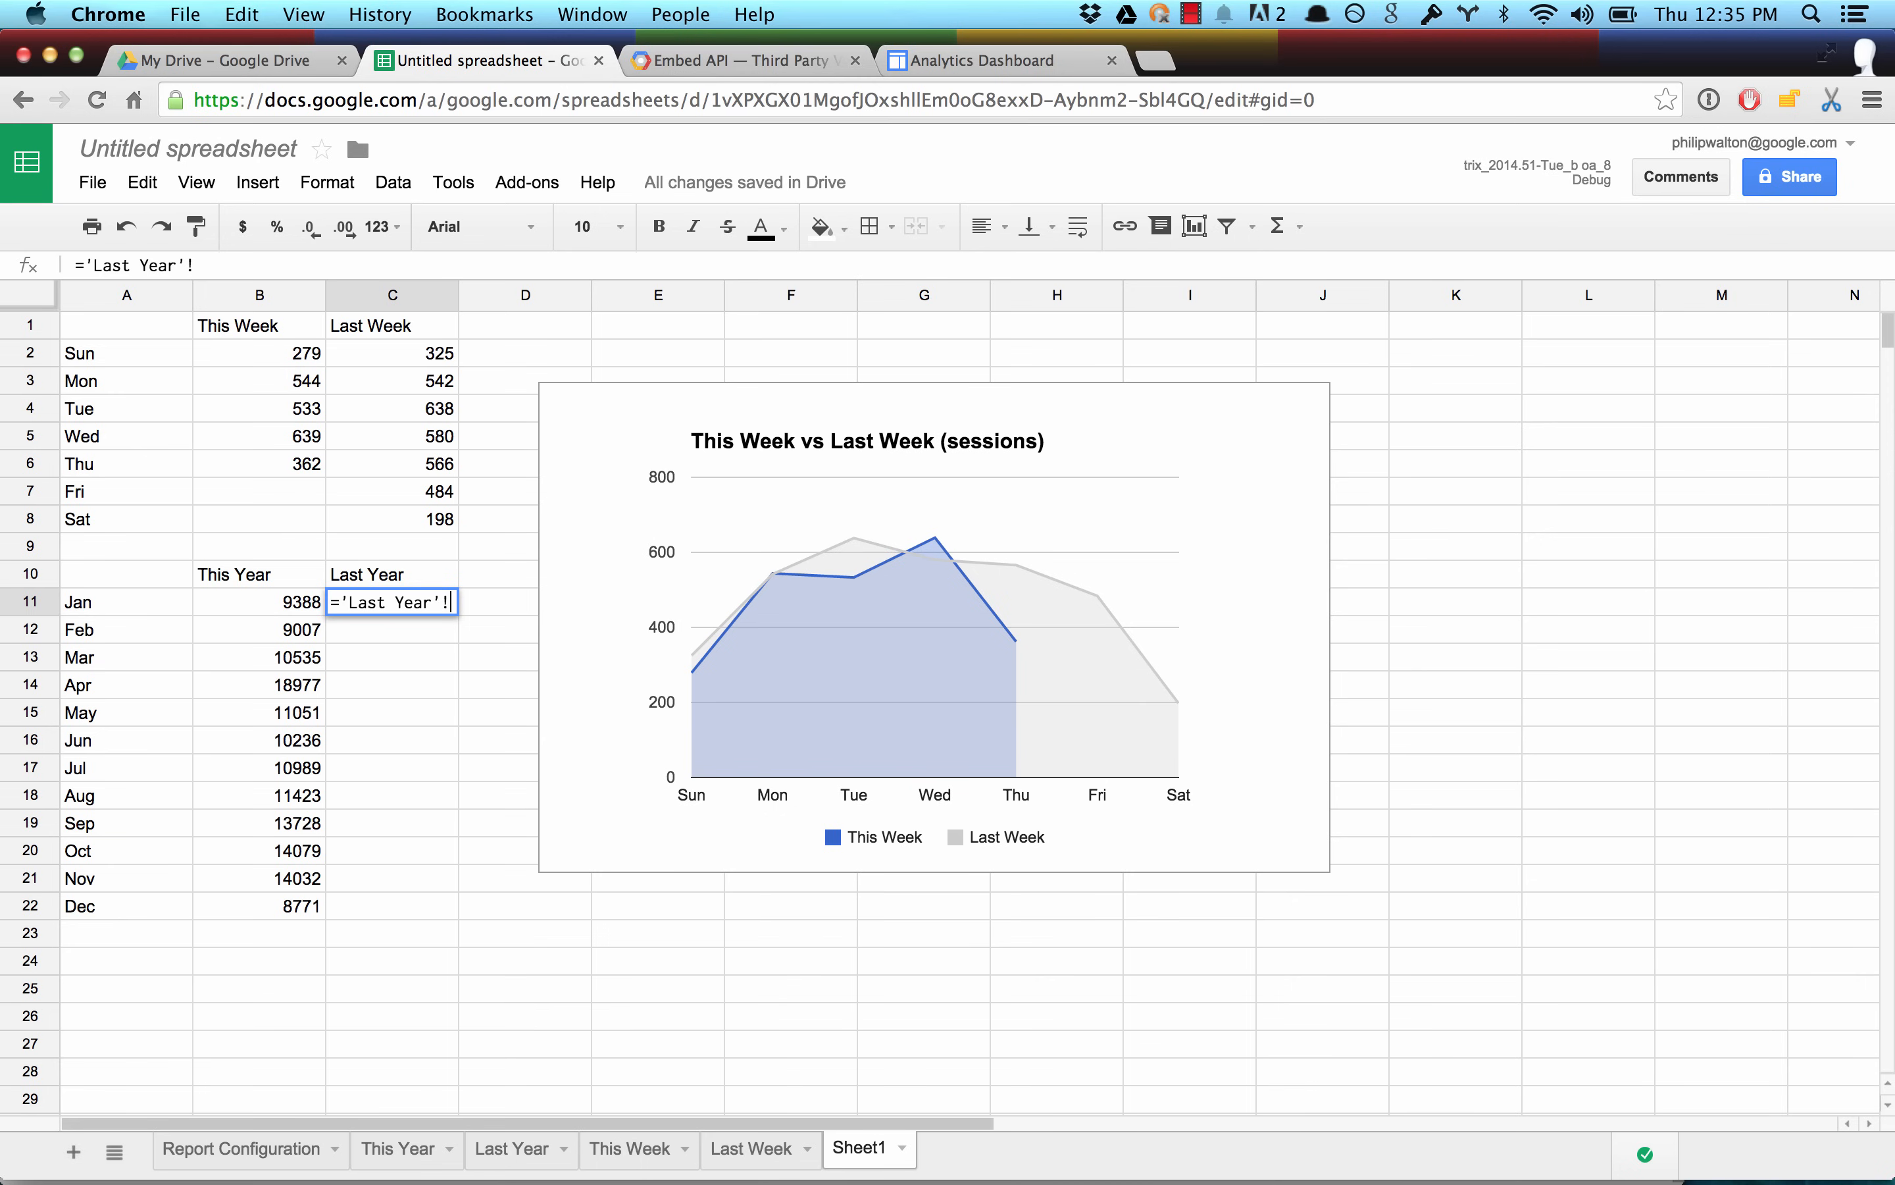
type("B2")
key("Return")
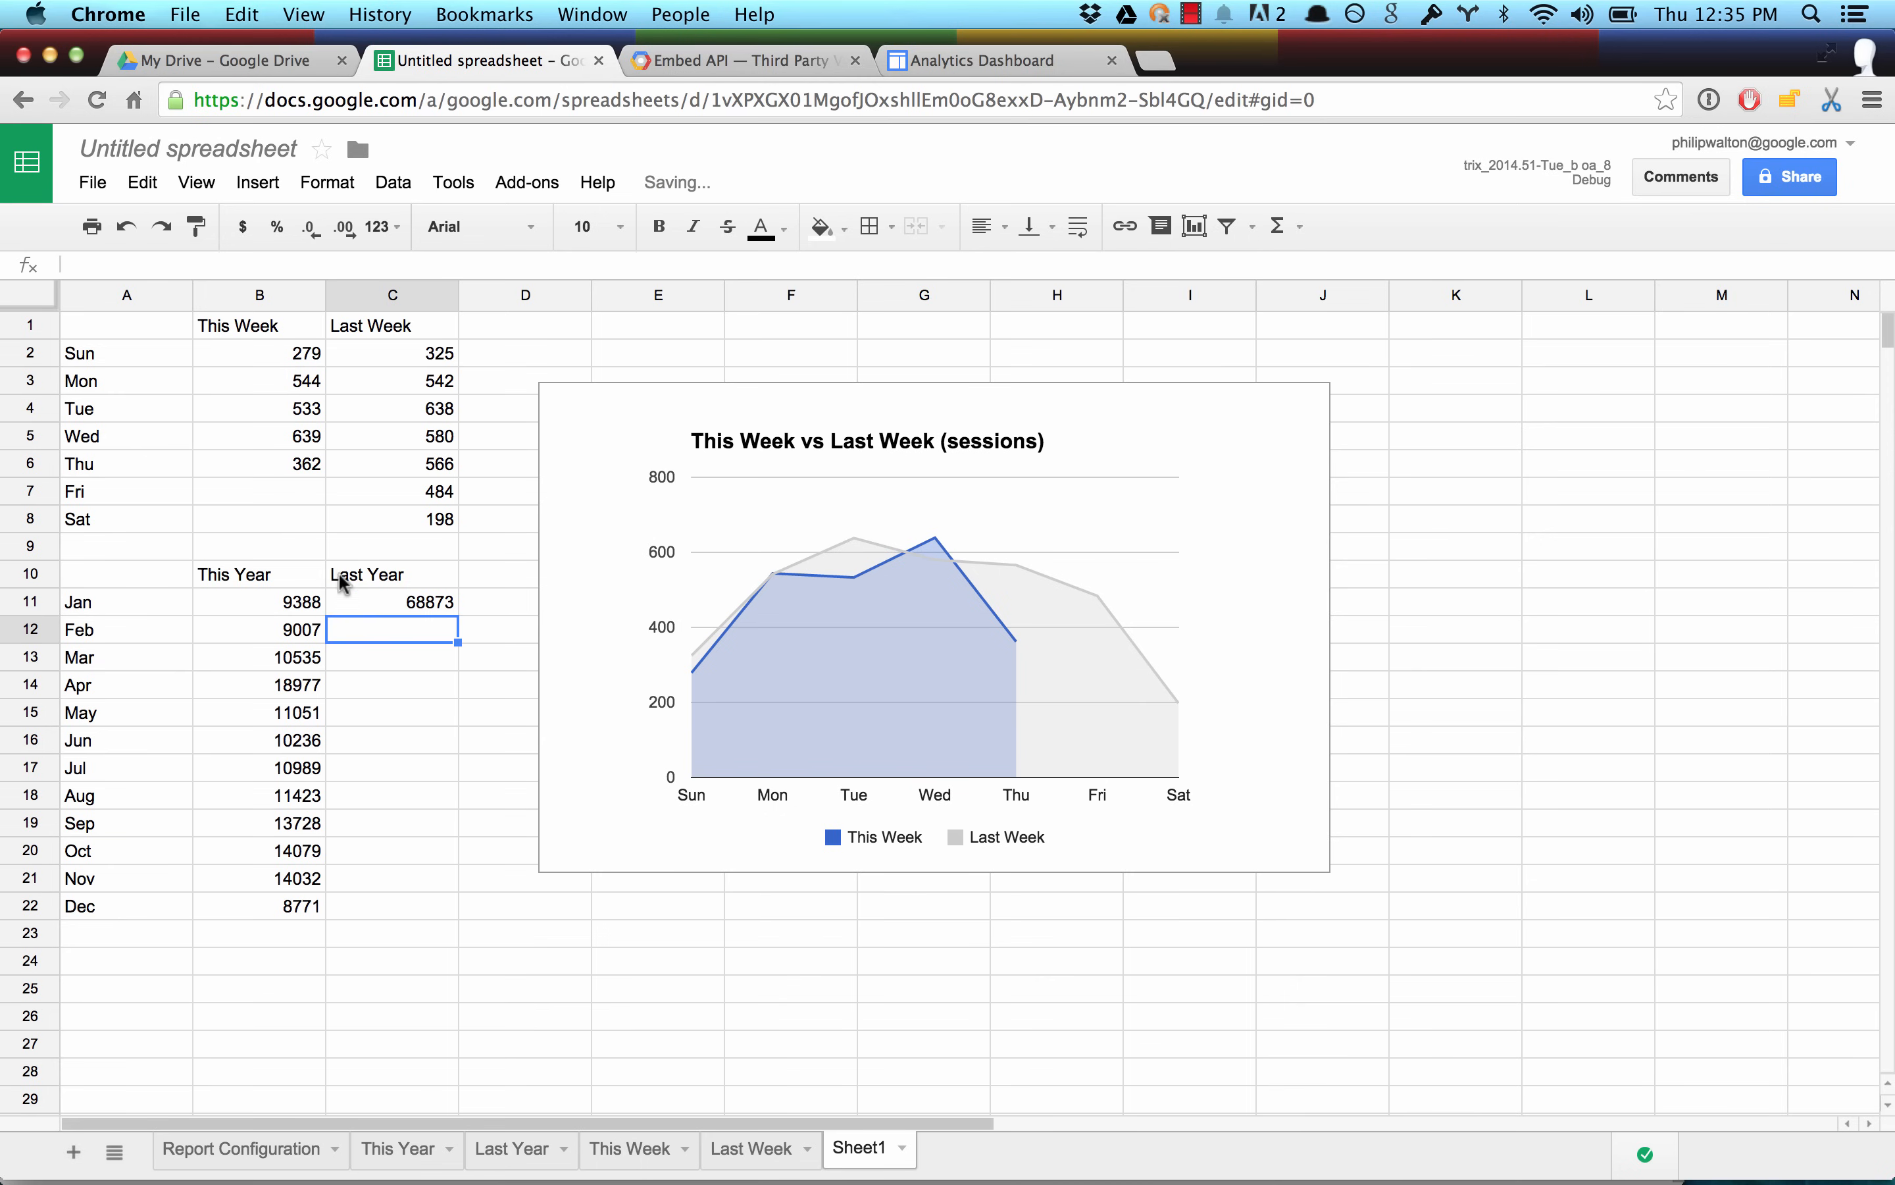
left_click(434, 605)
left_click_drag(460, 618, 423, 909)
left_click(276, 627)
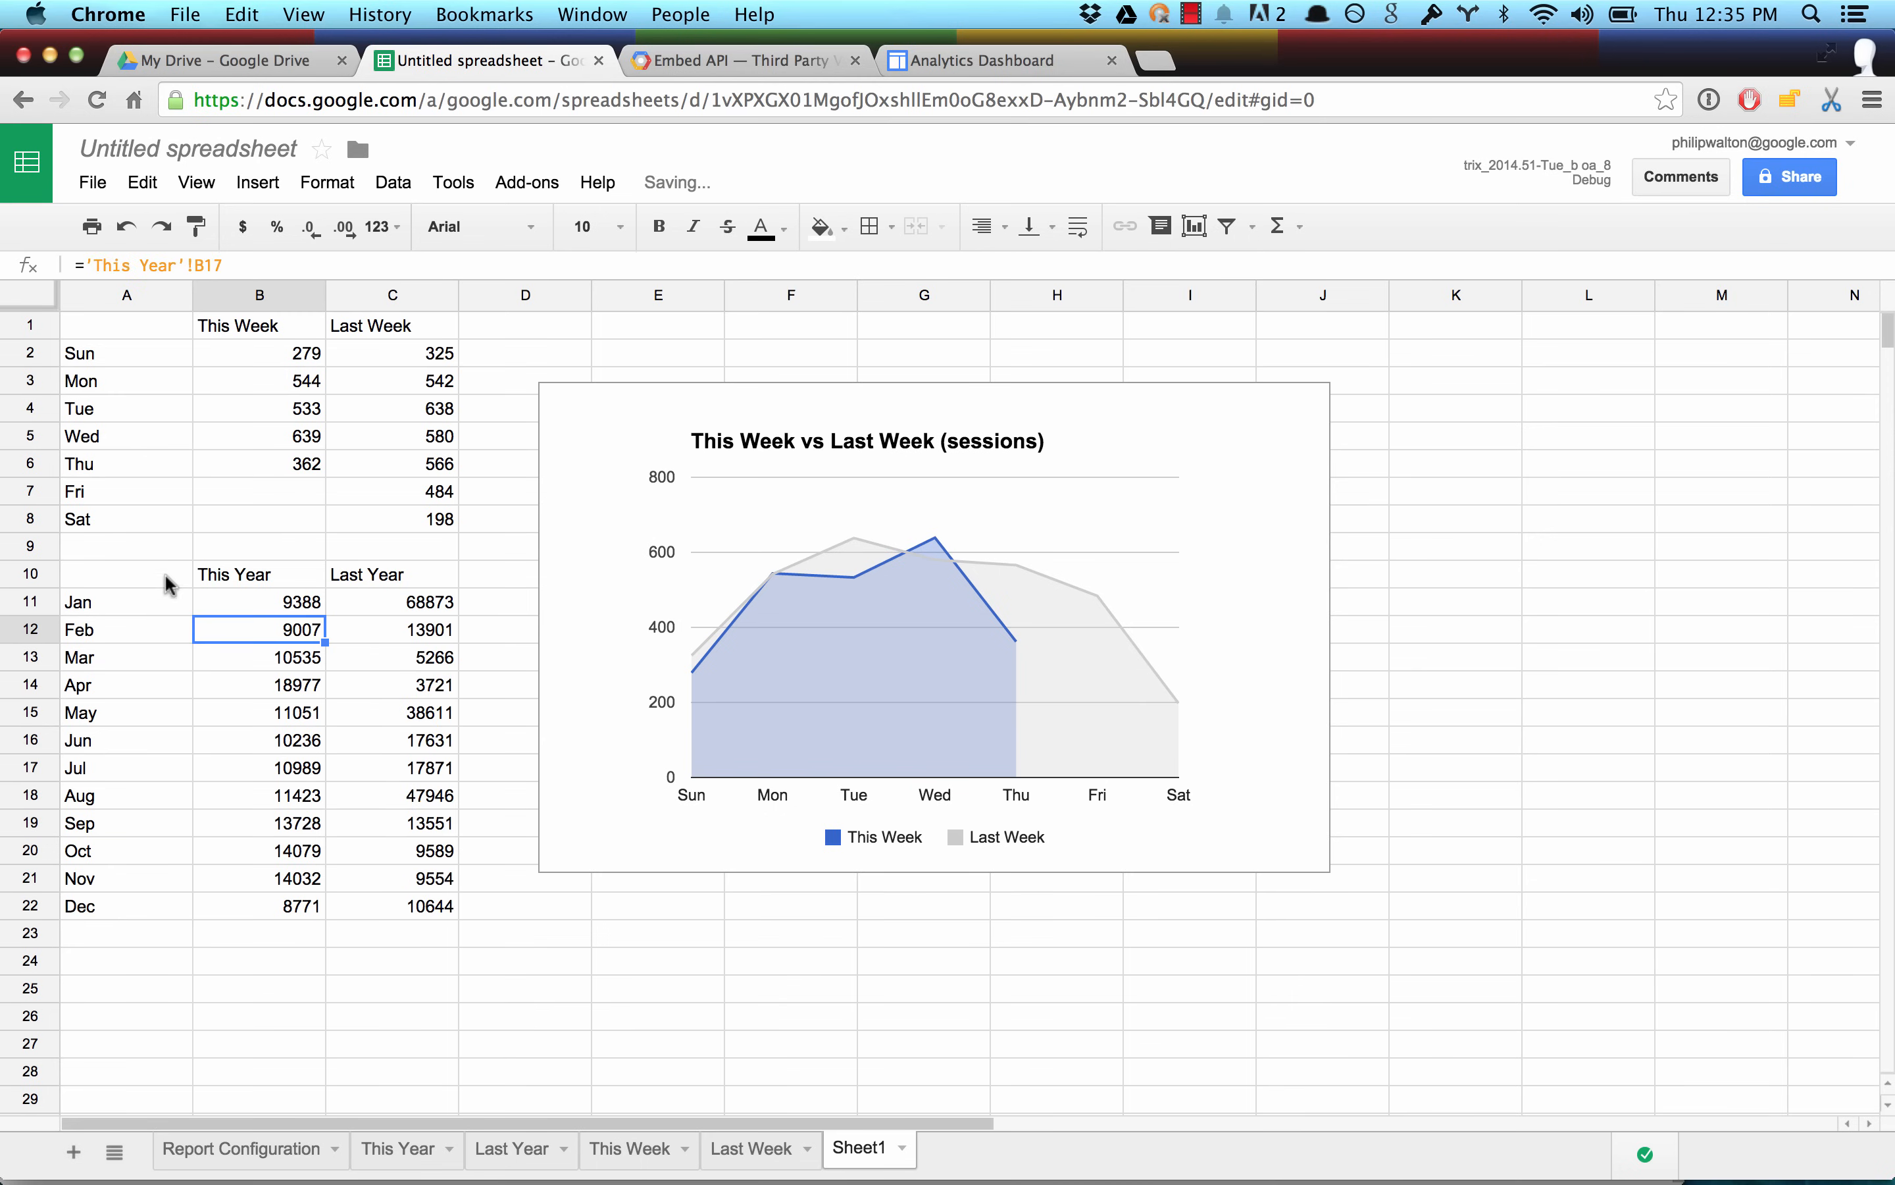
Insert a grouped column chart from the yearly comparison data in A10:C22.
left_click_drag(173, 576, 393, 921)
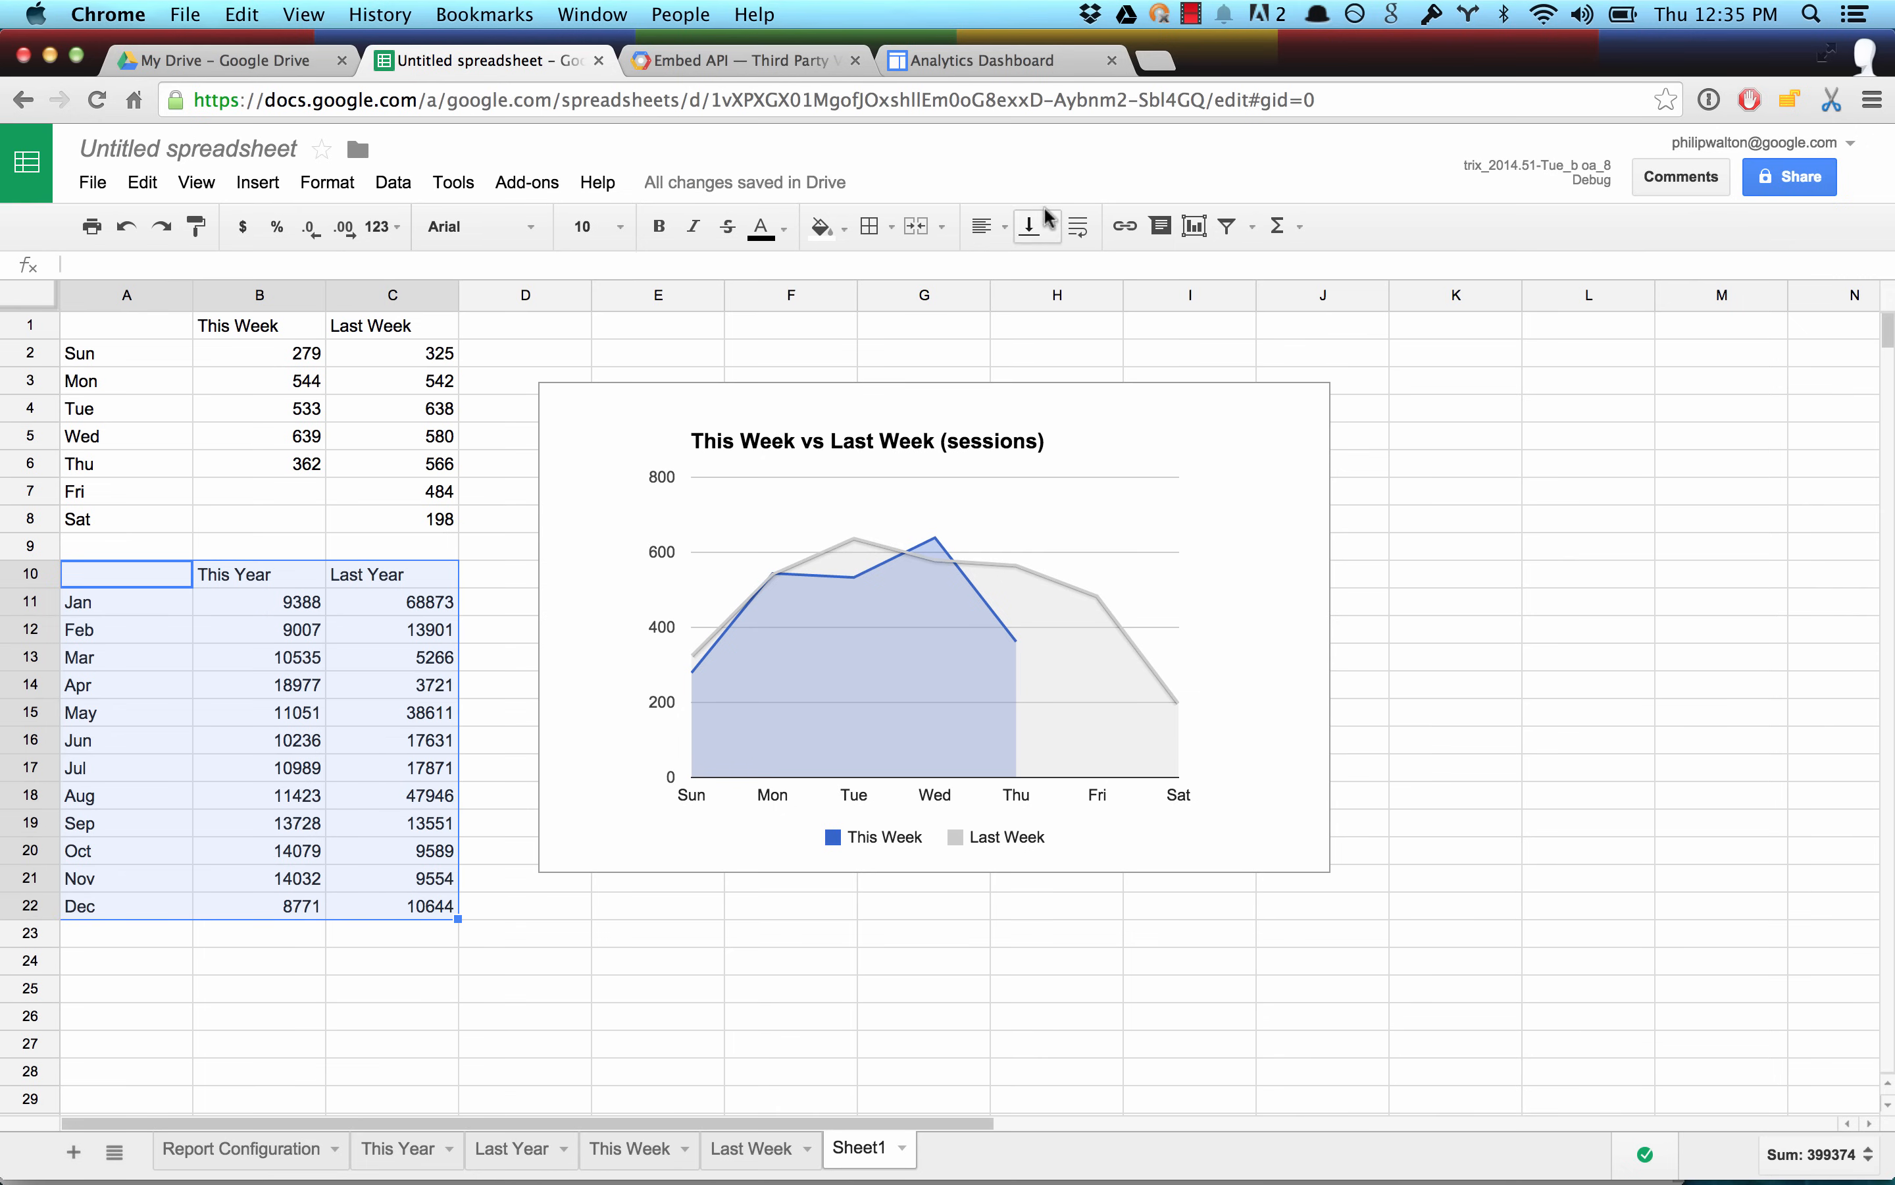
left_click(1196, 227)
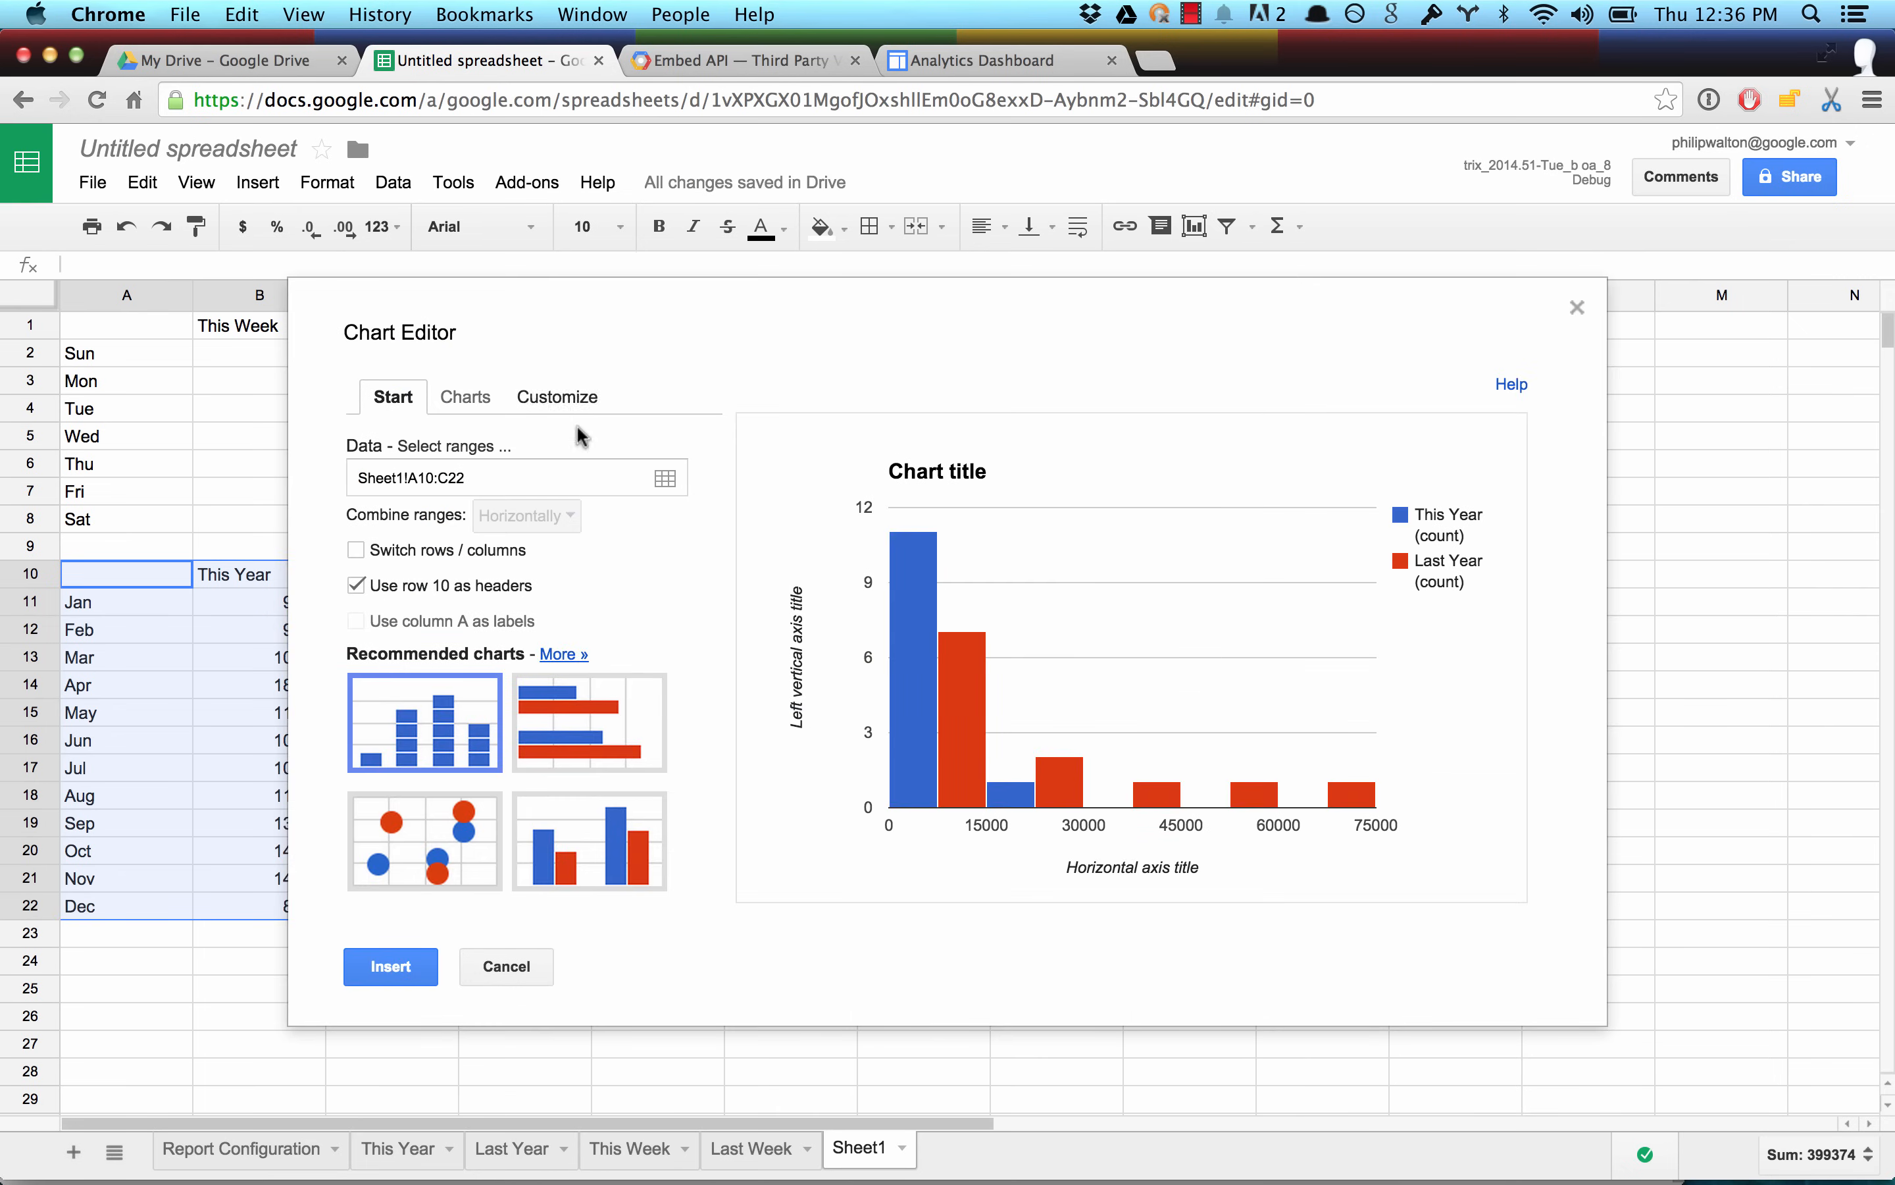
left_click(462, 397)
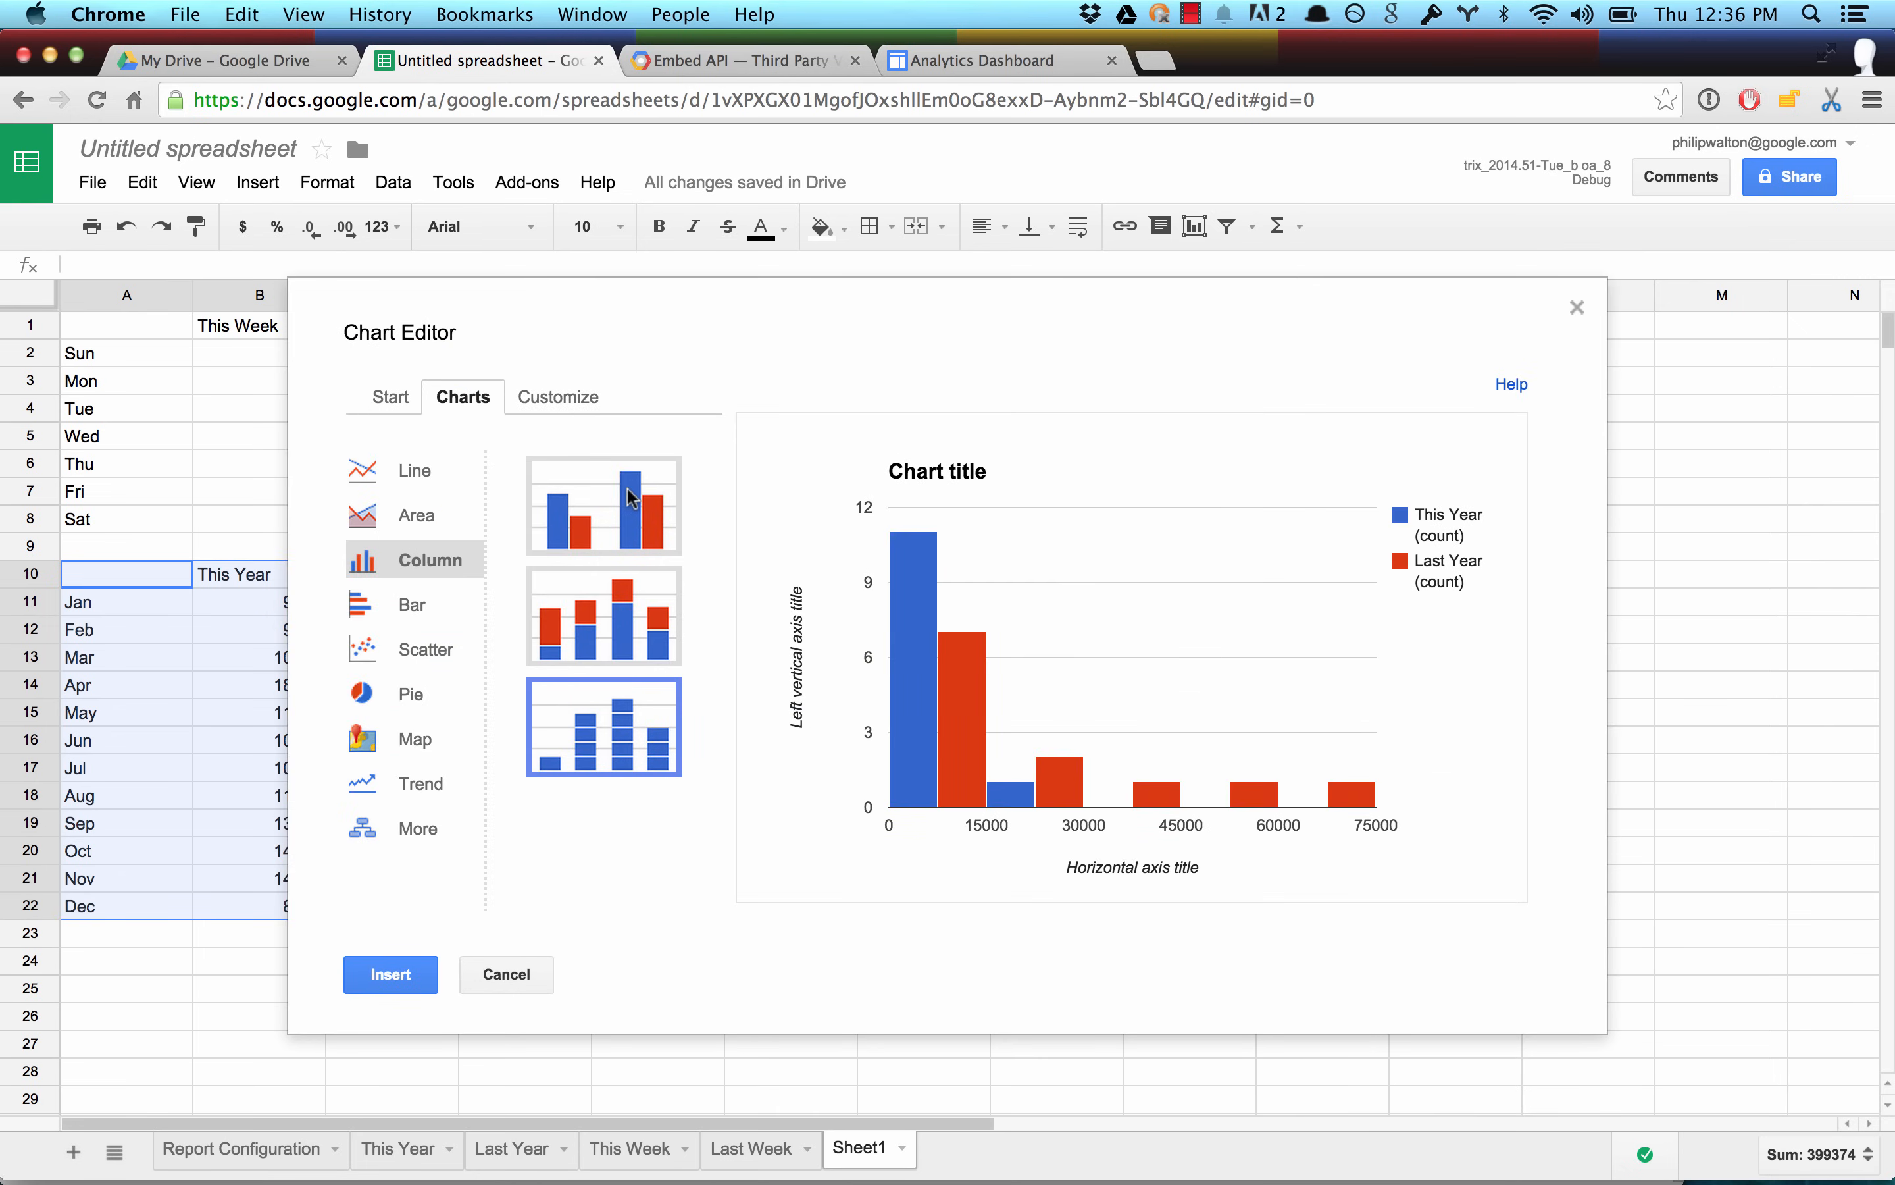
left_click(631, 498)
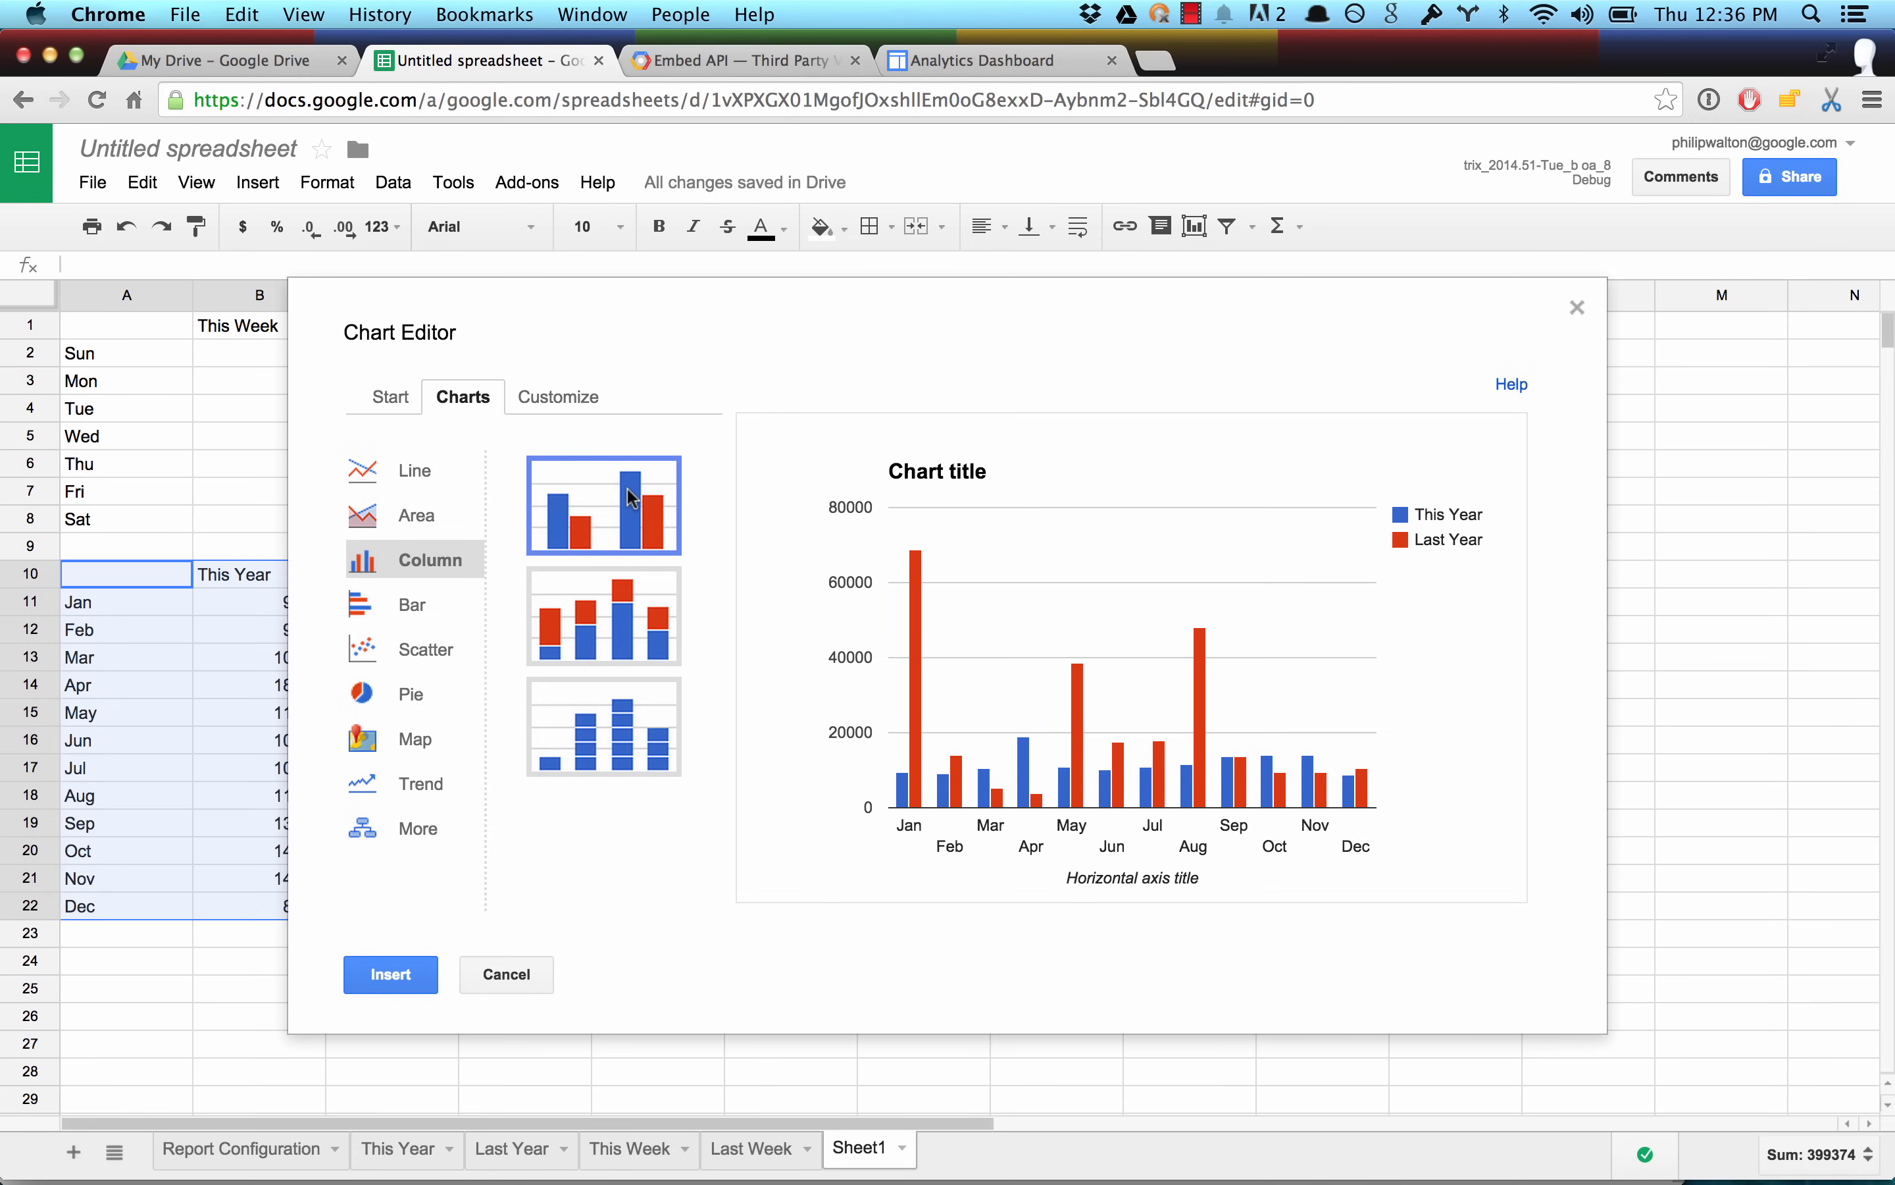
left_click(415, 973)
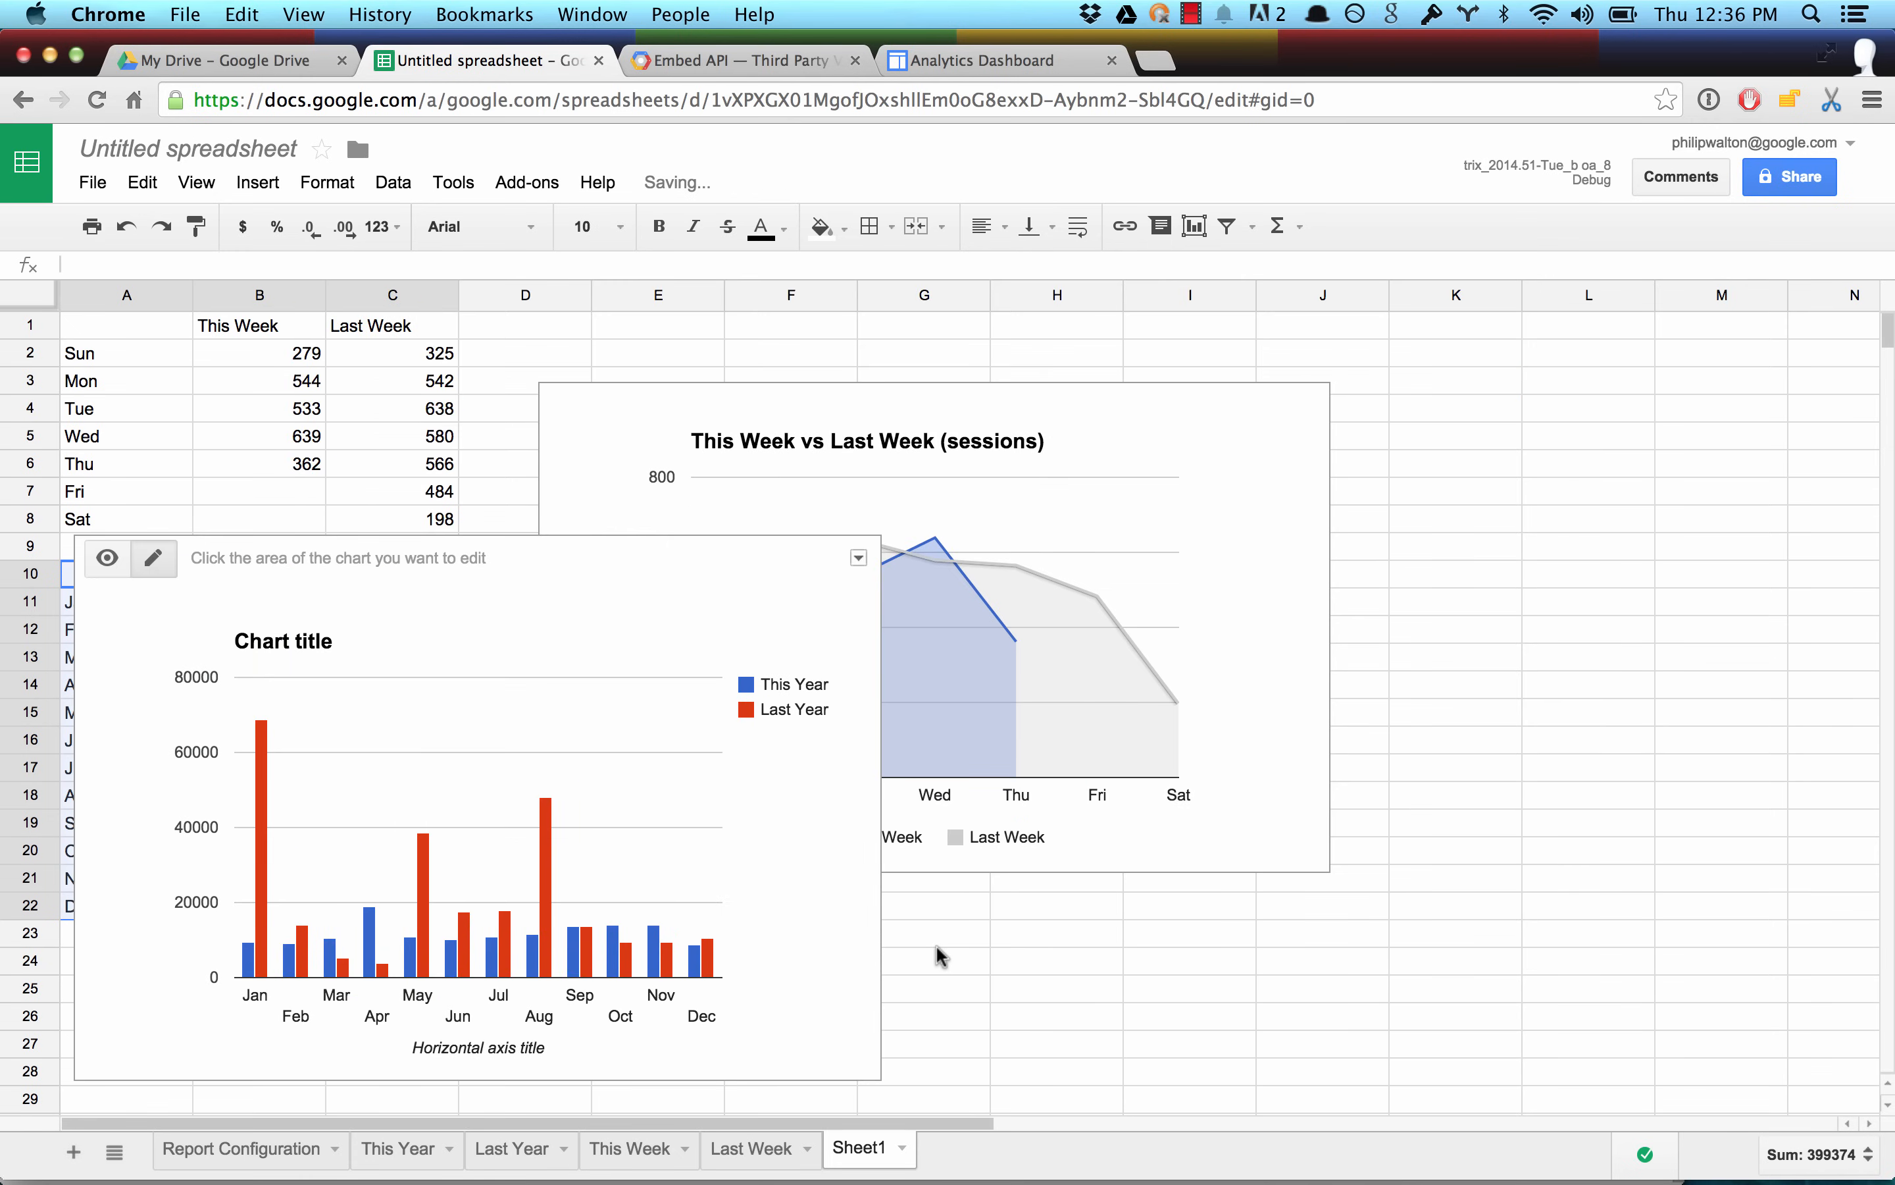
Move the new column chart below the This Week vs Last Week chart, clear of the data.
scroll(940, 955, "down", 3)
left_click(564, 473)
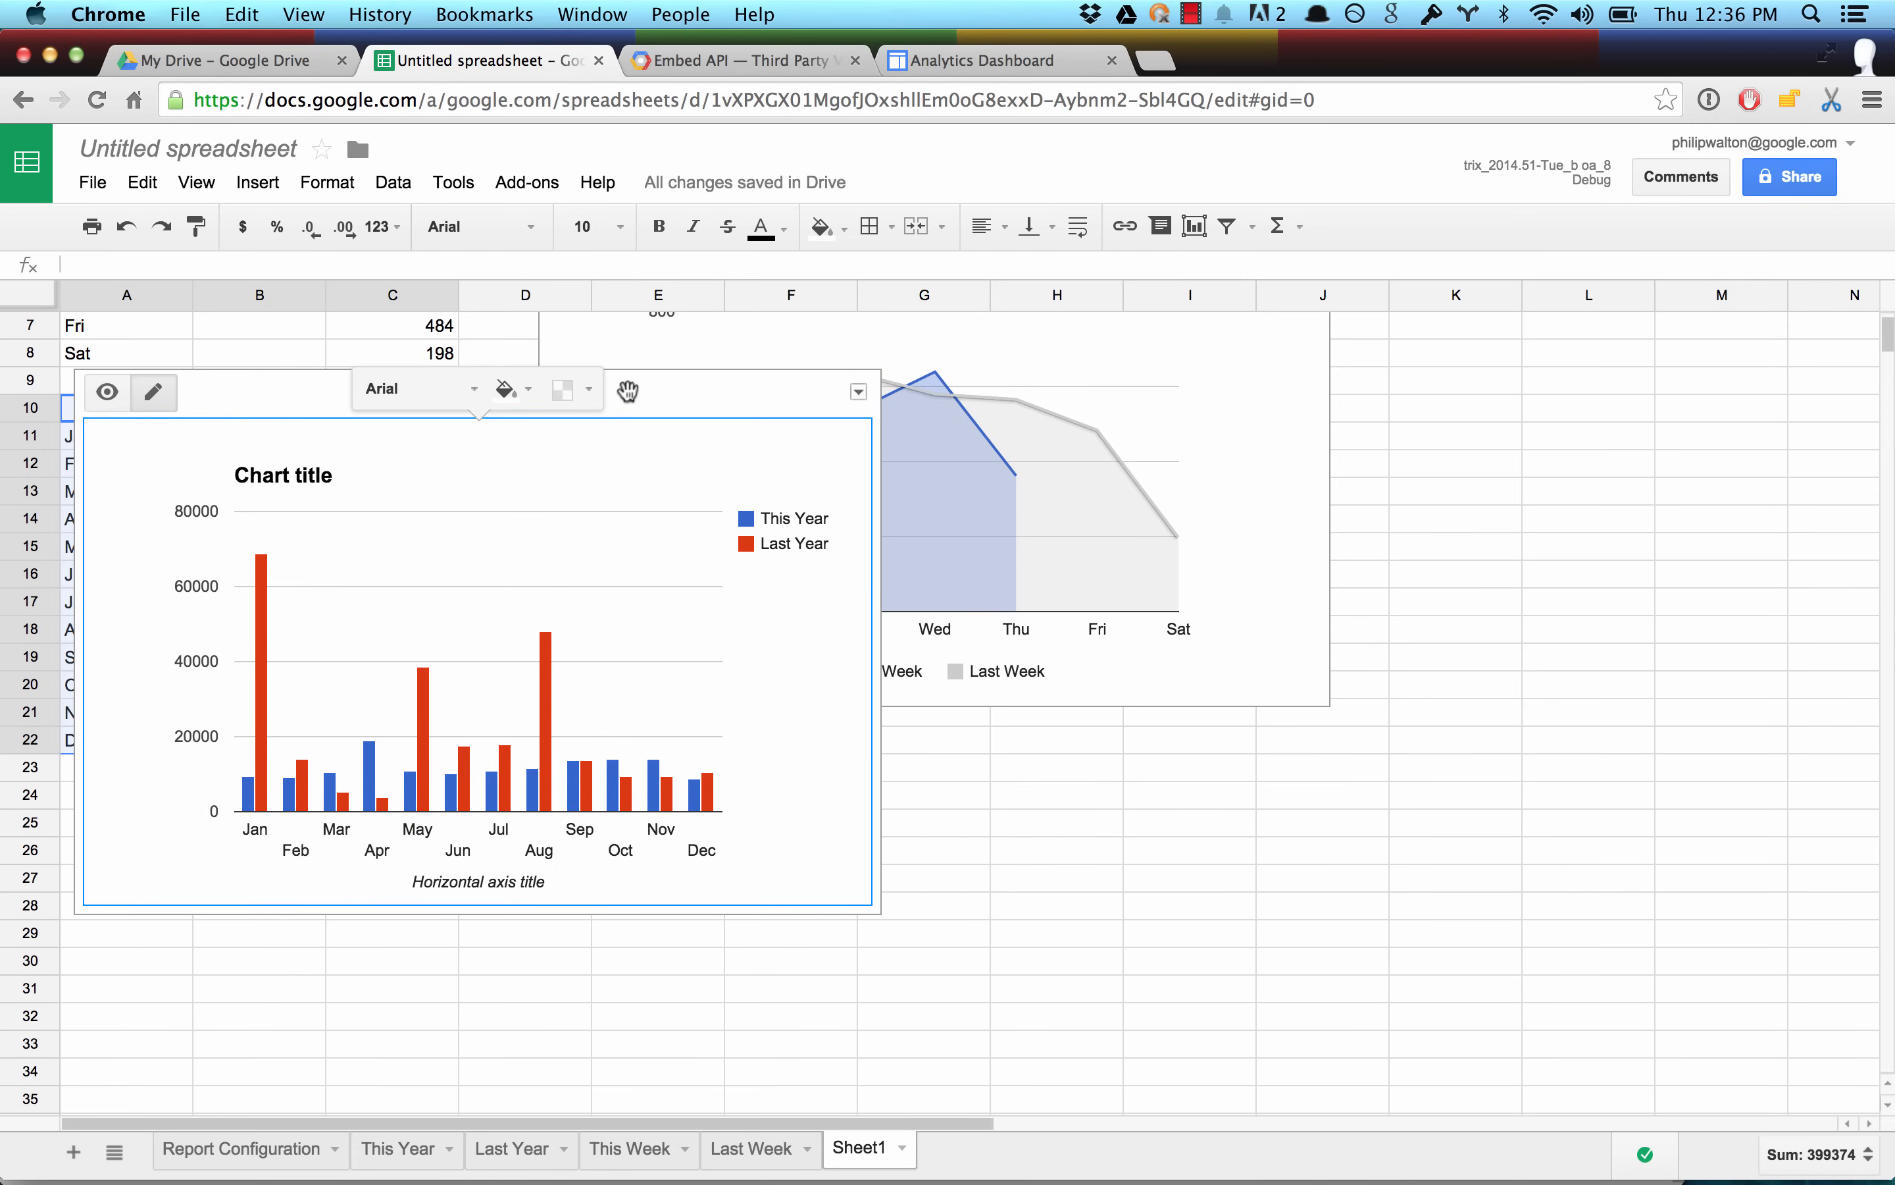
mouse_move(627, 391)
left_mouse_down()
mouse_move(879, 728)
mouse_move(1103, 793)
mouse_move(1125, 820)
left_mouse_up()
scroll(1121, 776, "down", 5)
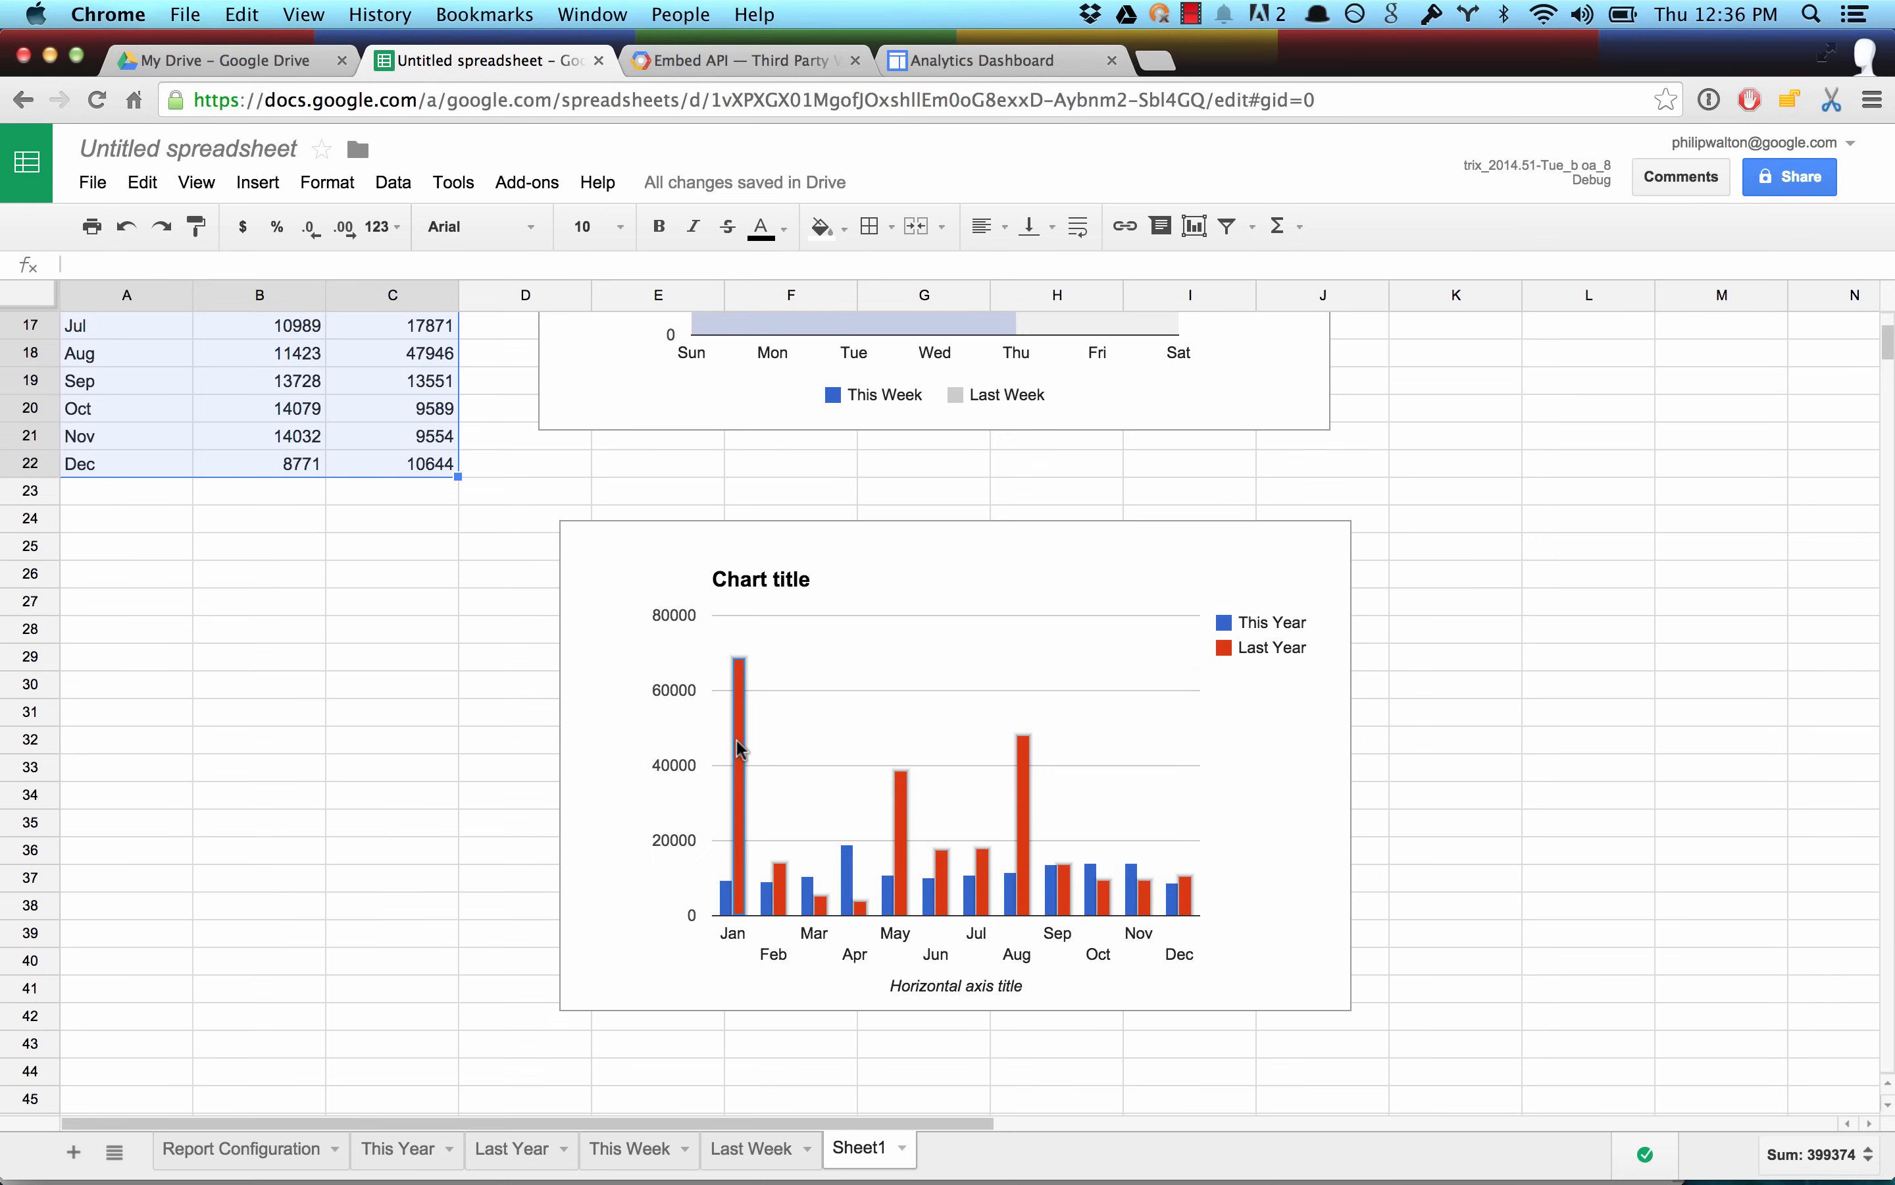
Recolor the column chart's Last Year series light gray and set the legend position to Bottom.
left_click(741, 748)
left_click(670, 627)
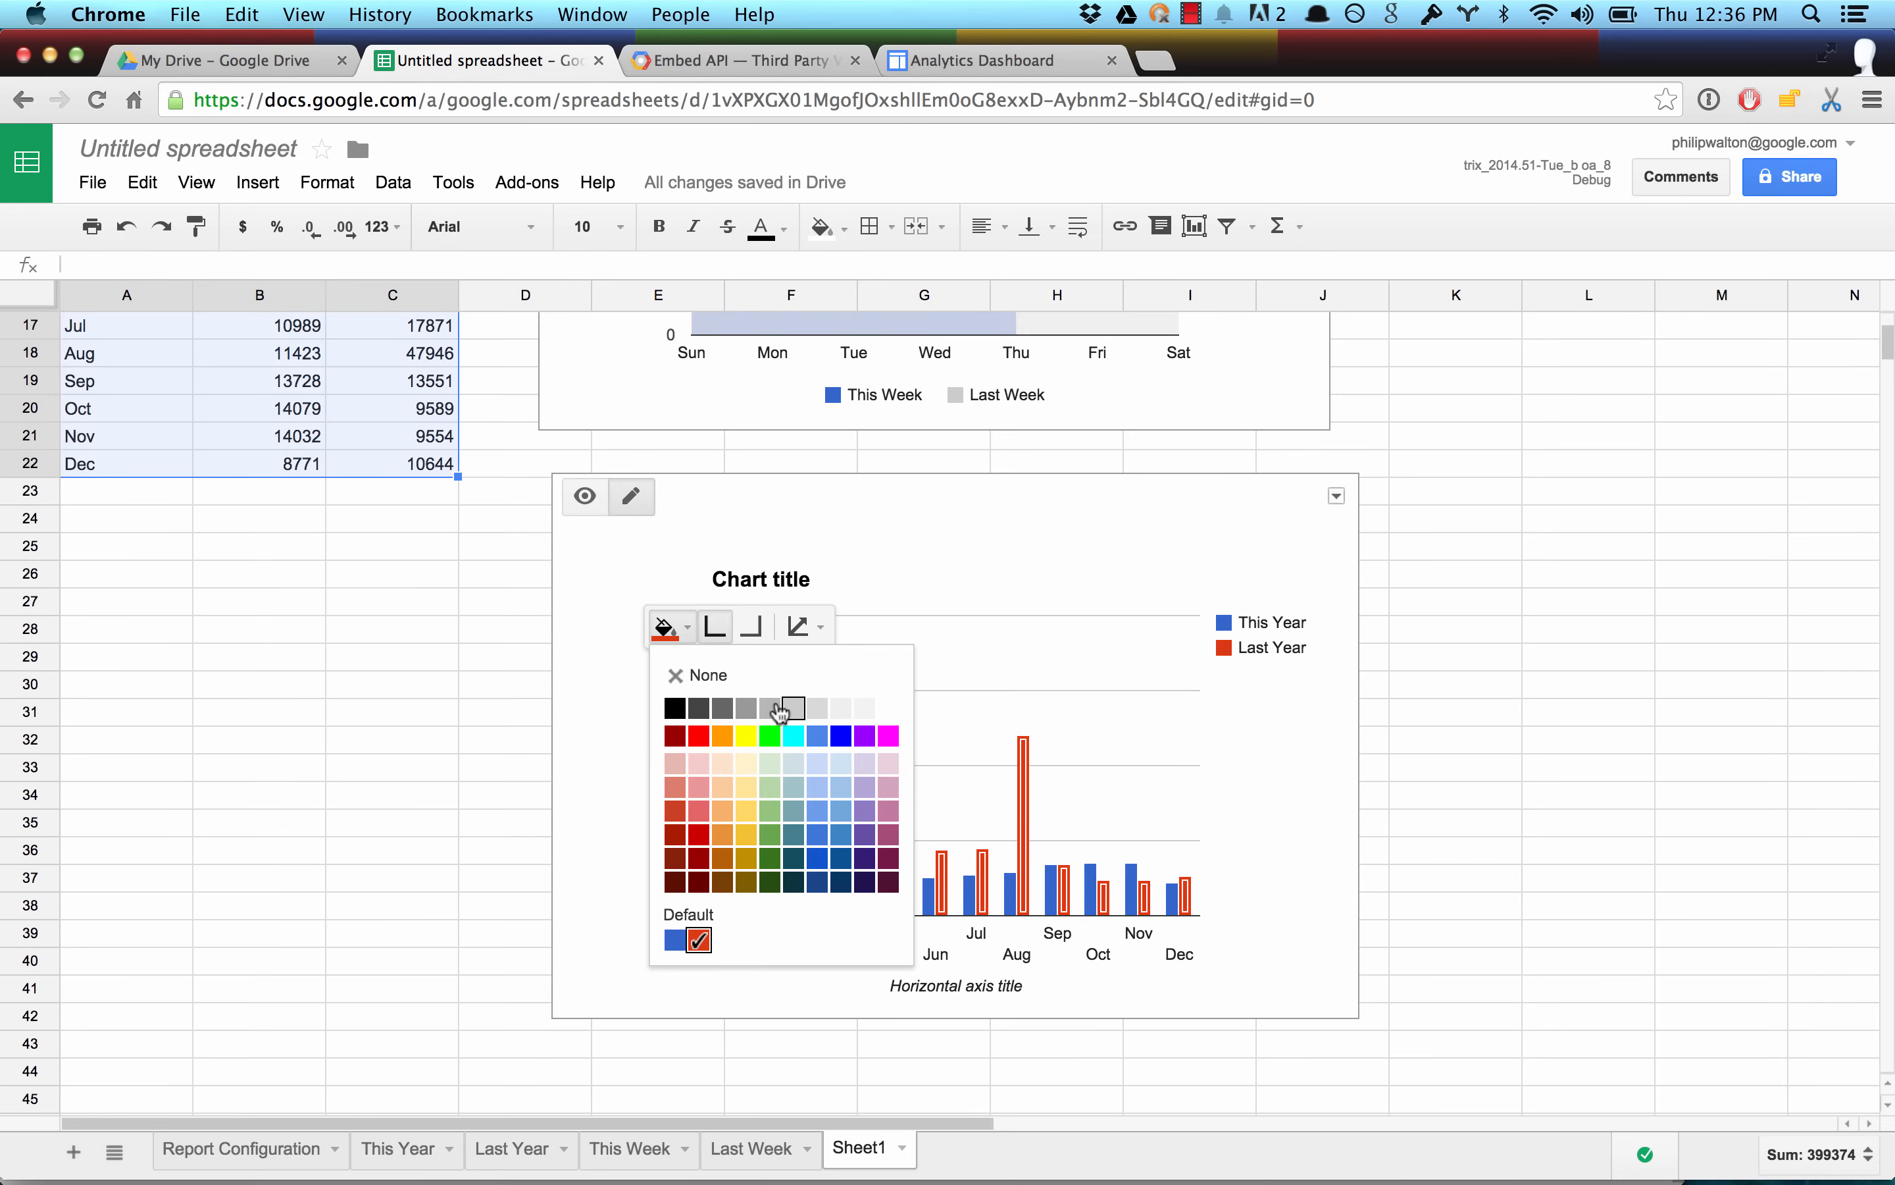
left_click(795, 710)
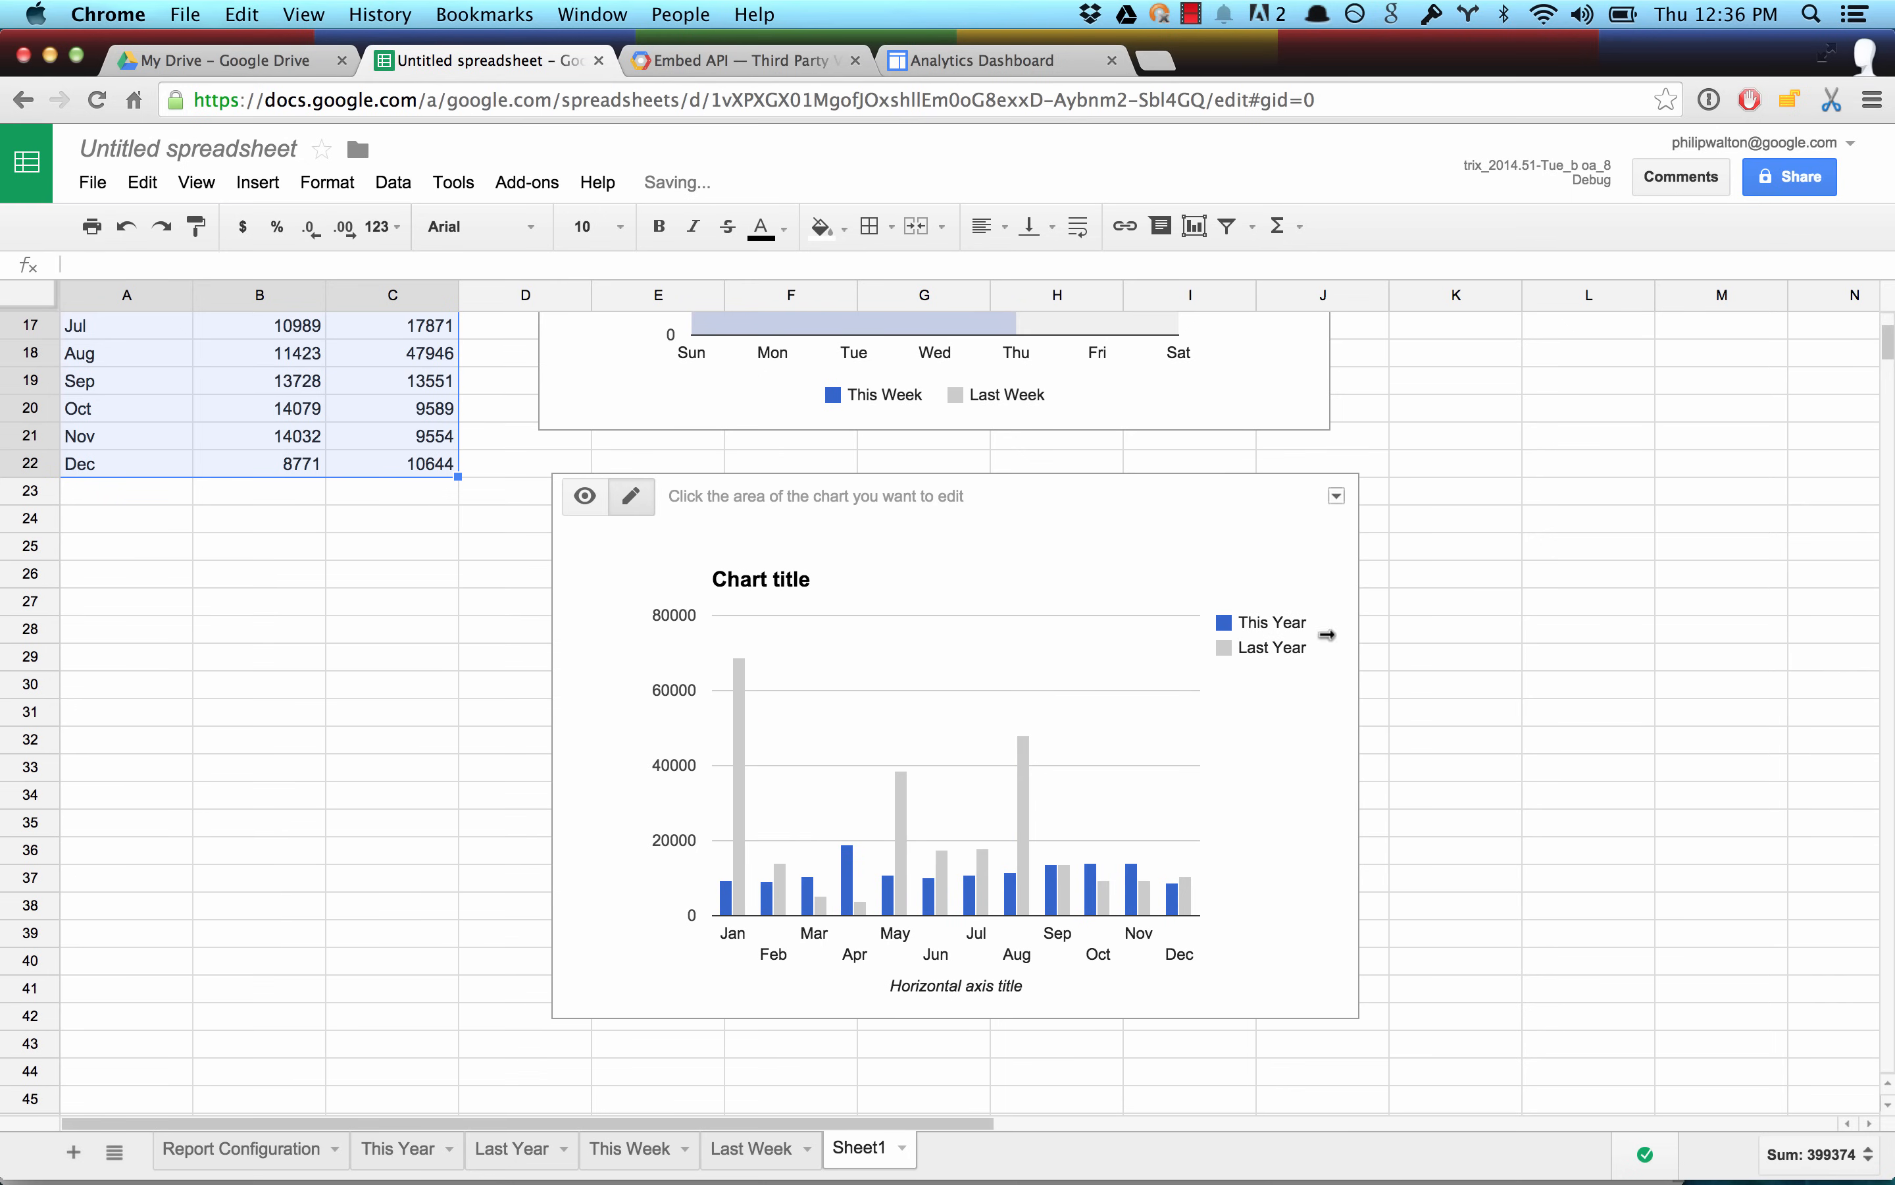
left_click(1298, 633)
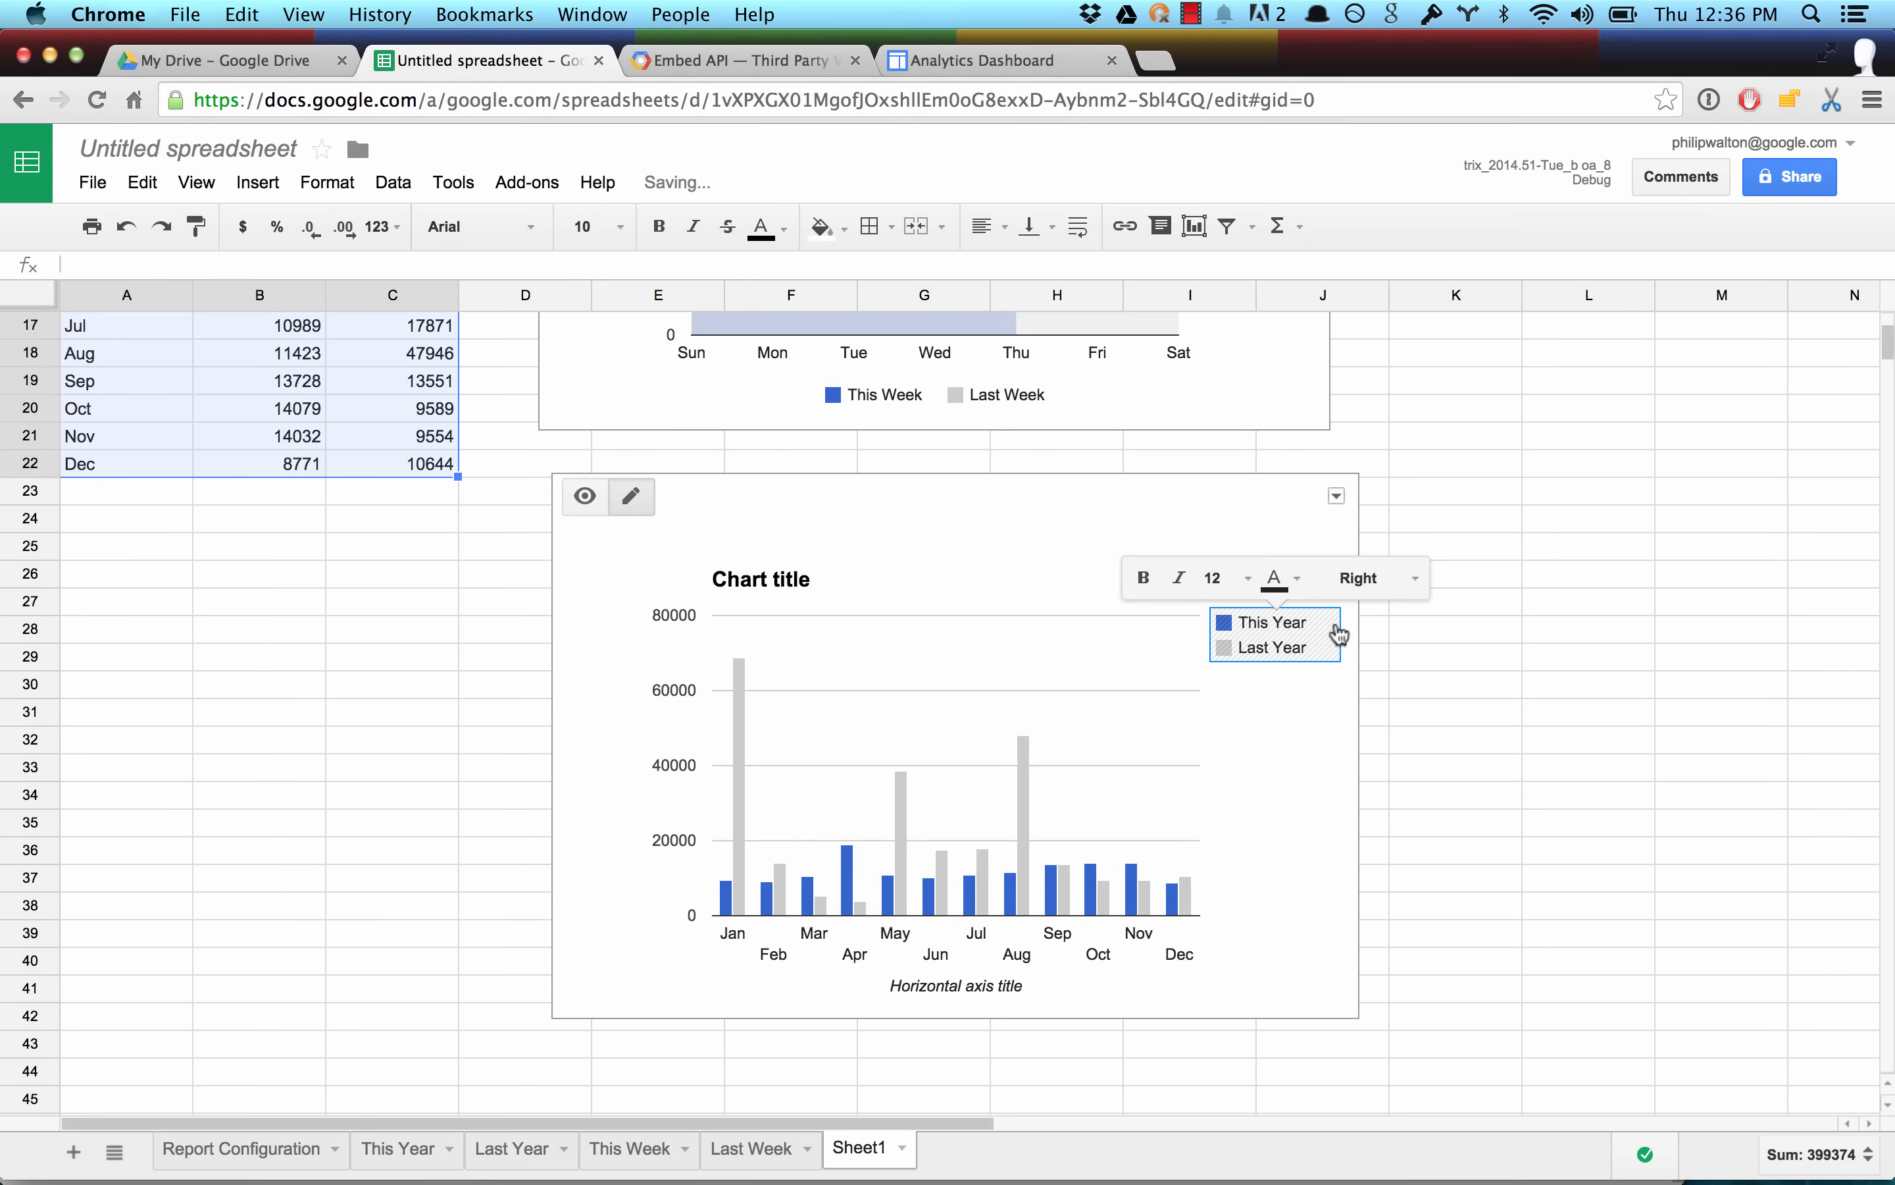
left_click(1417, 581)
left_click(1369, 721)
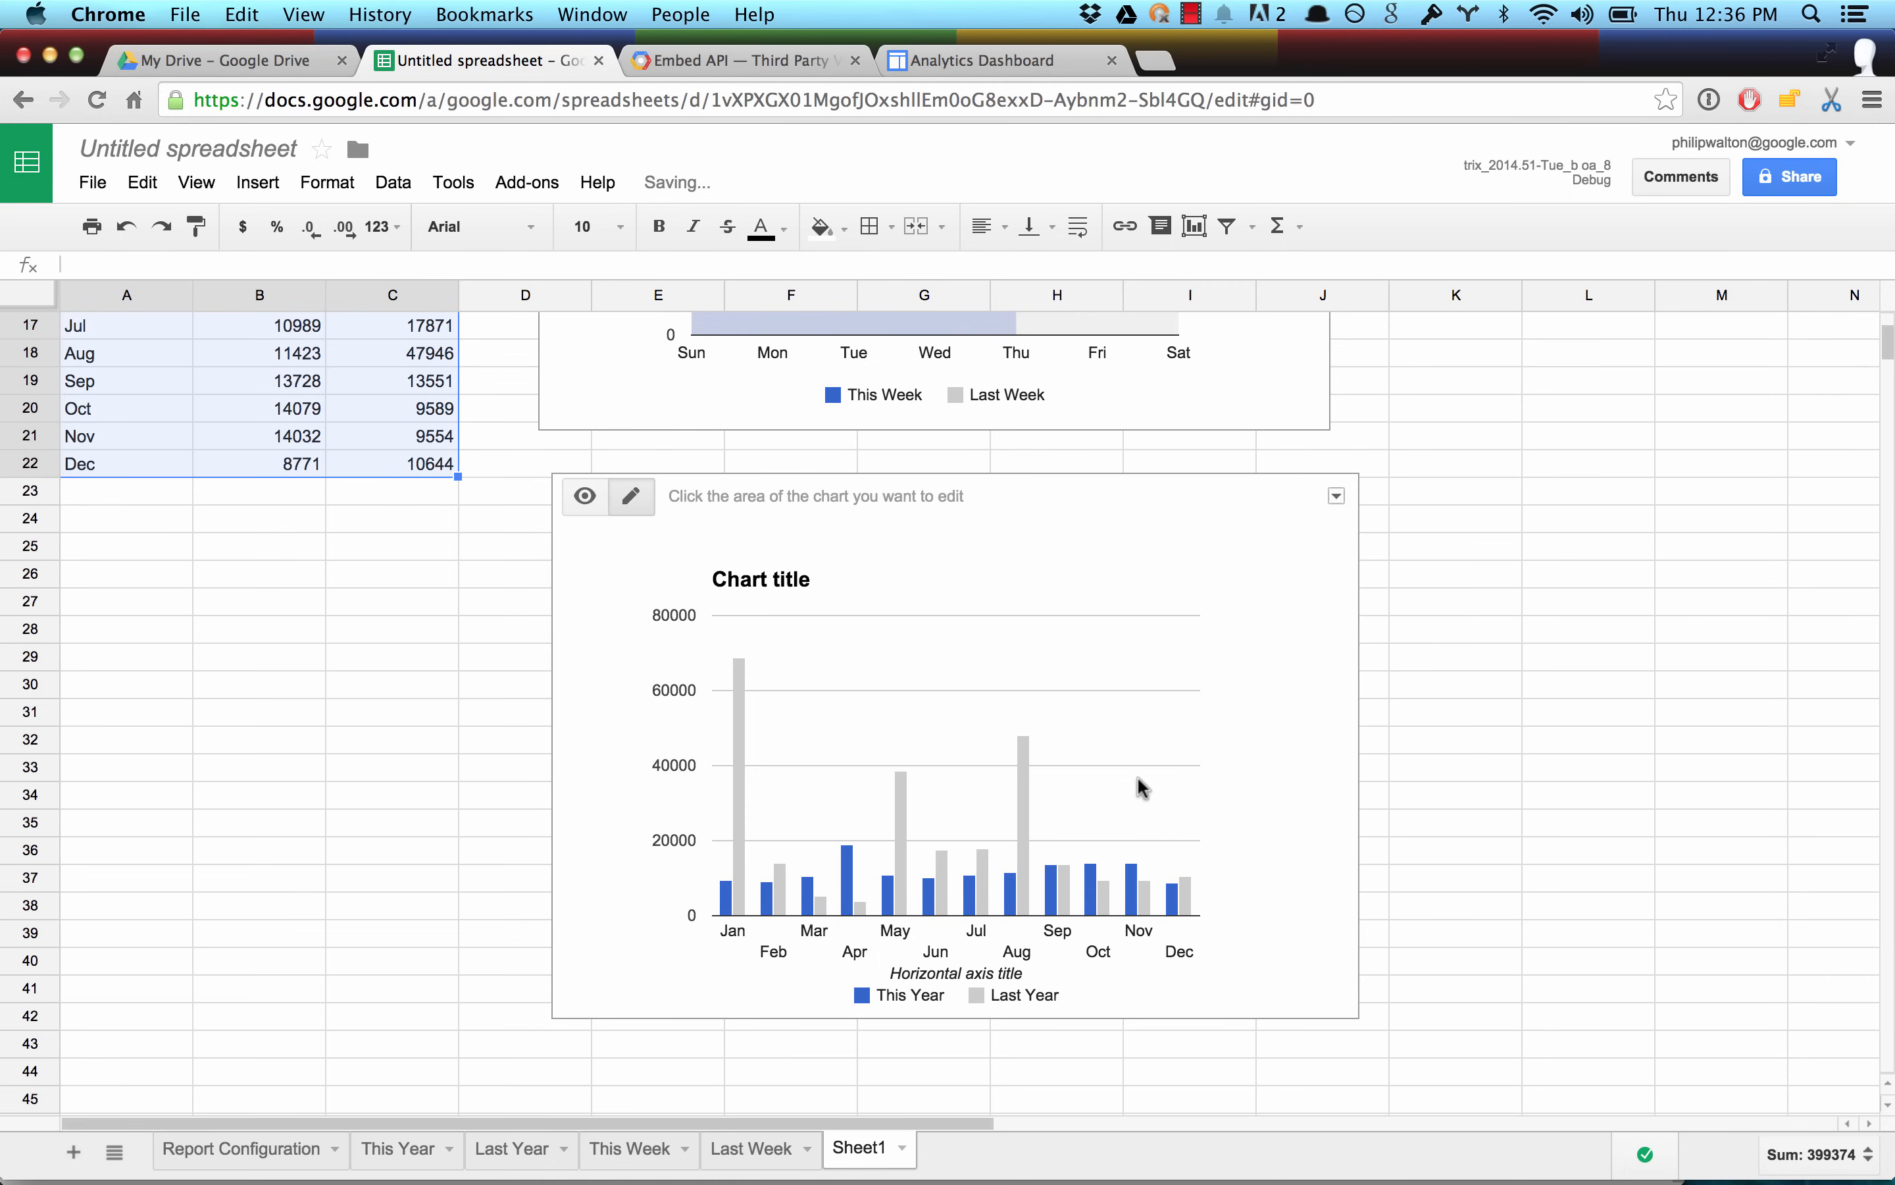
Clear the column chart's horizontal axis title and slant its month labels at 30°.
right_click(988, 974)
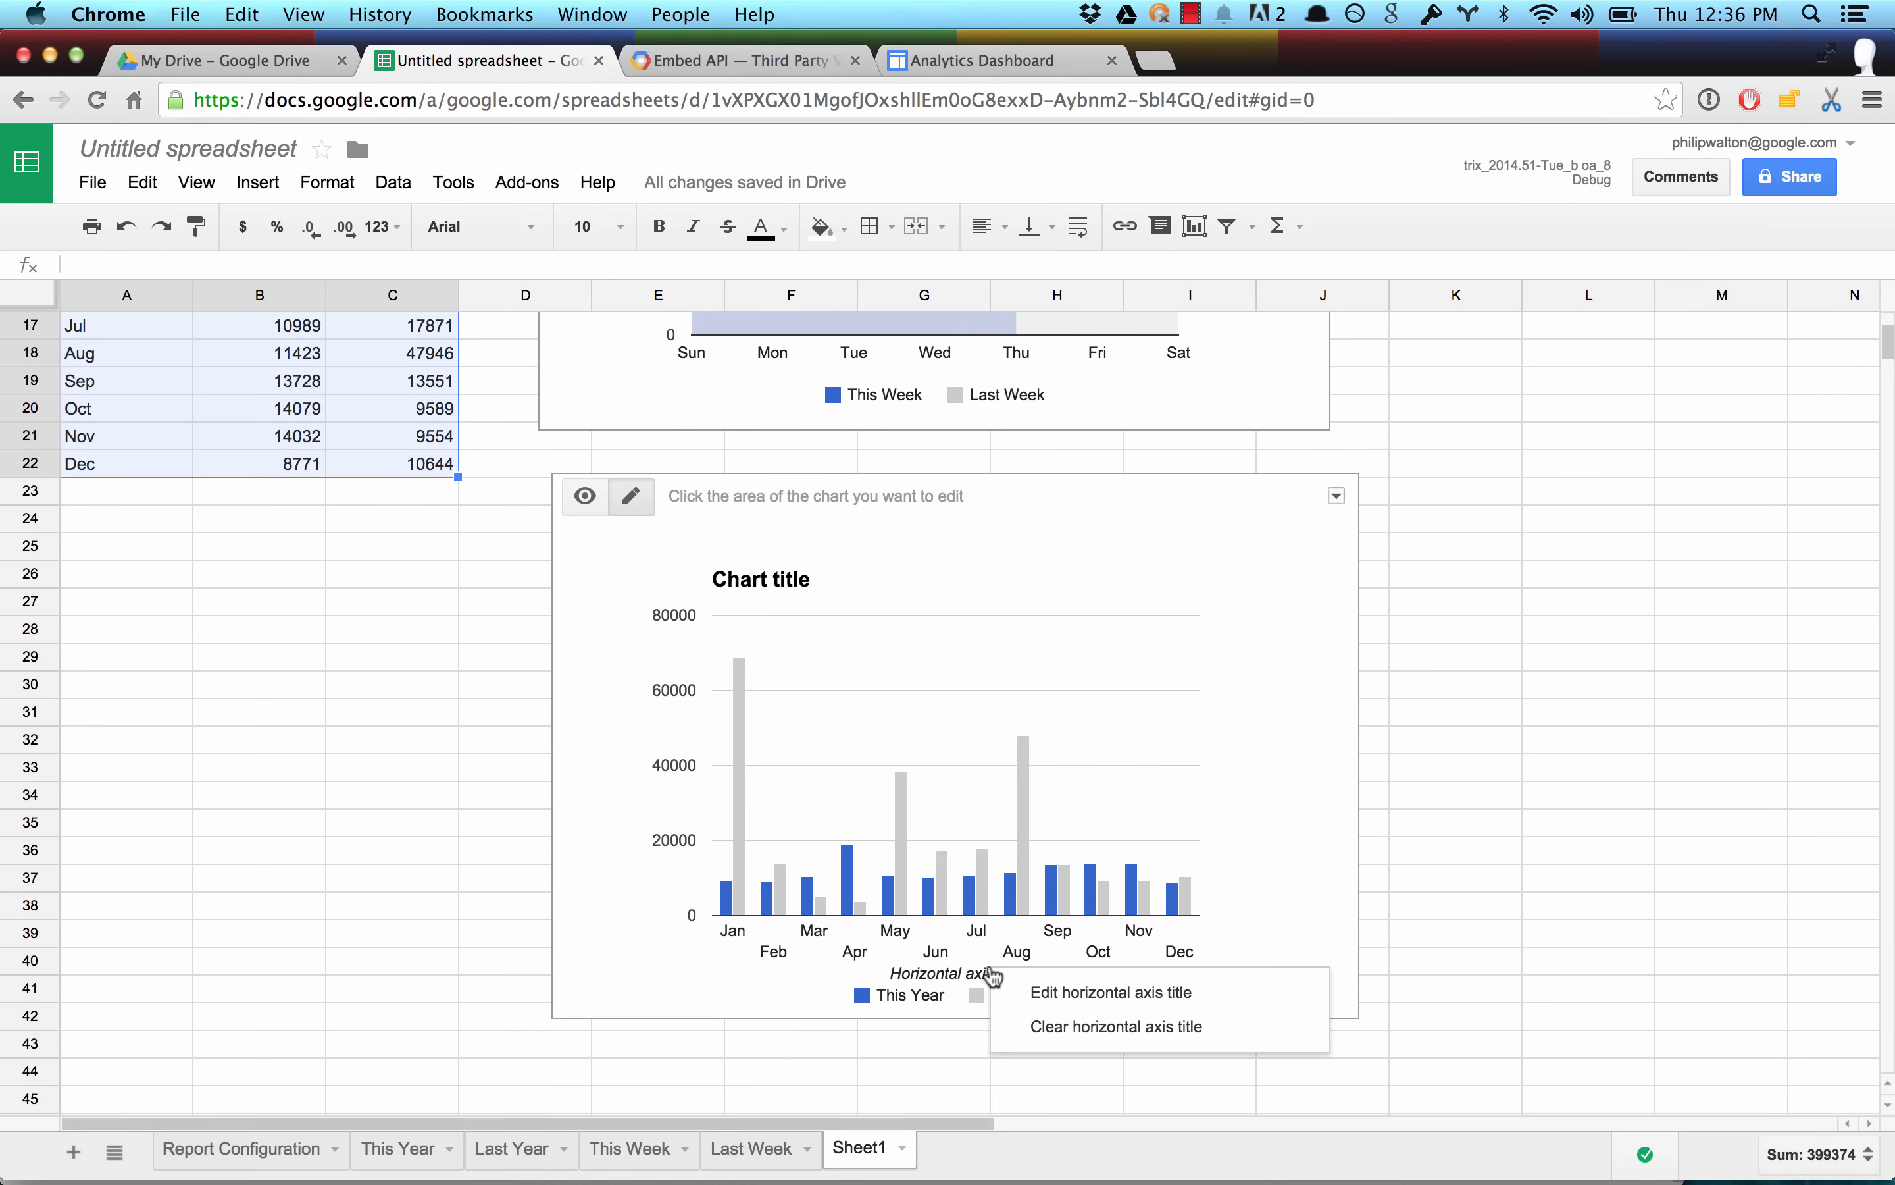
left_click(1051, 1028)
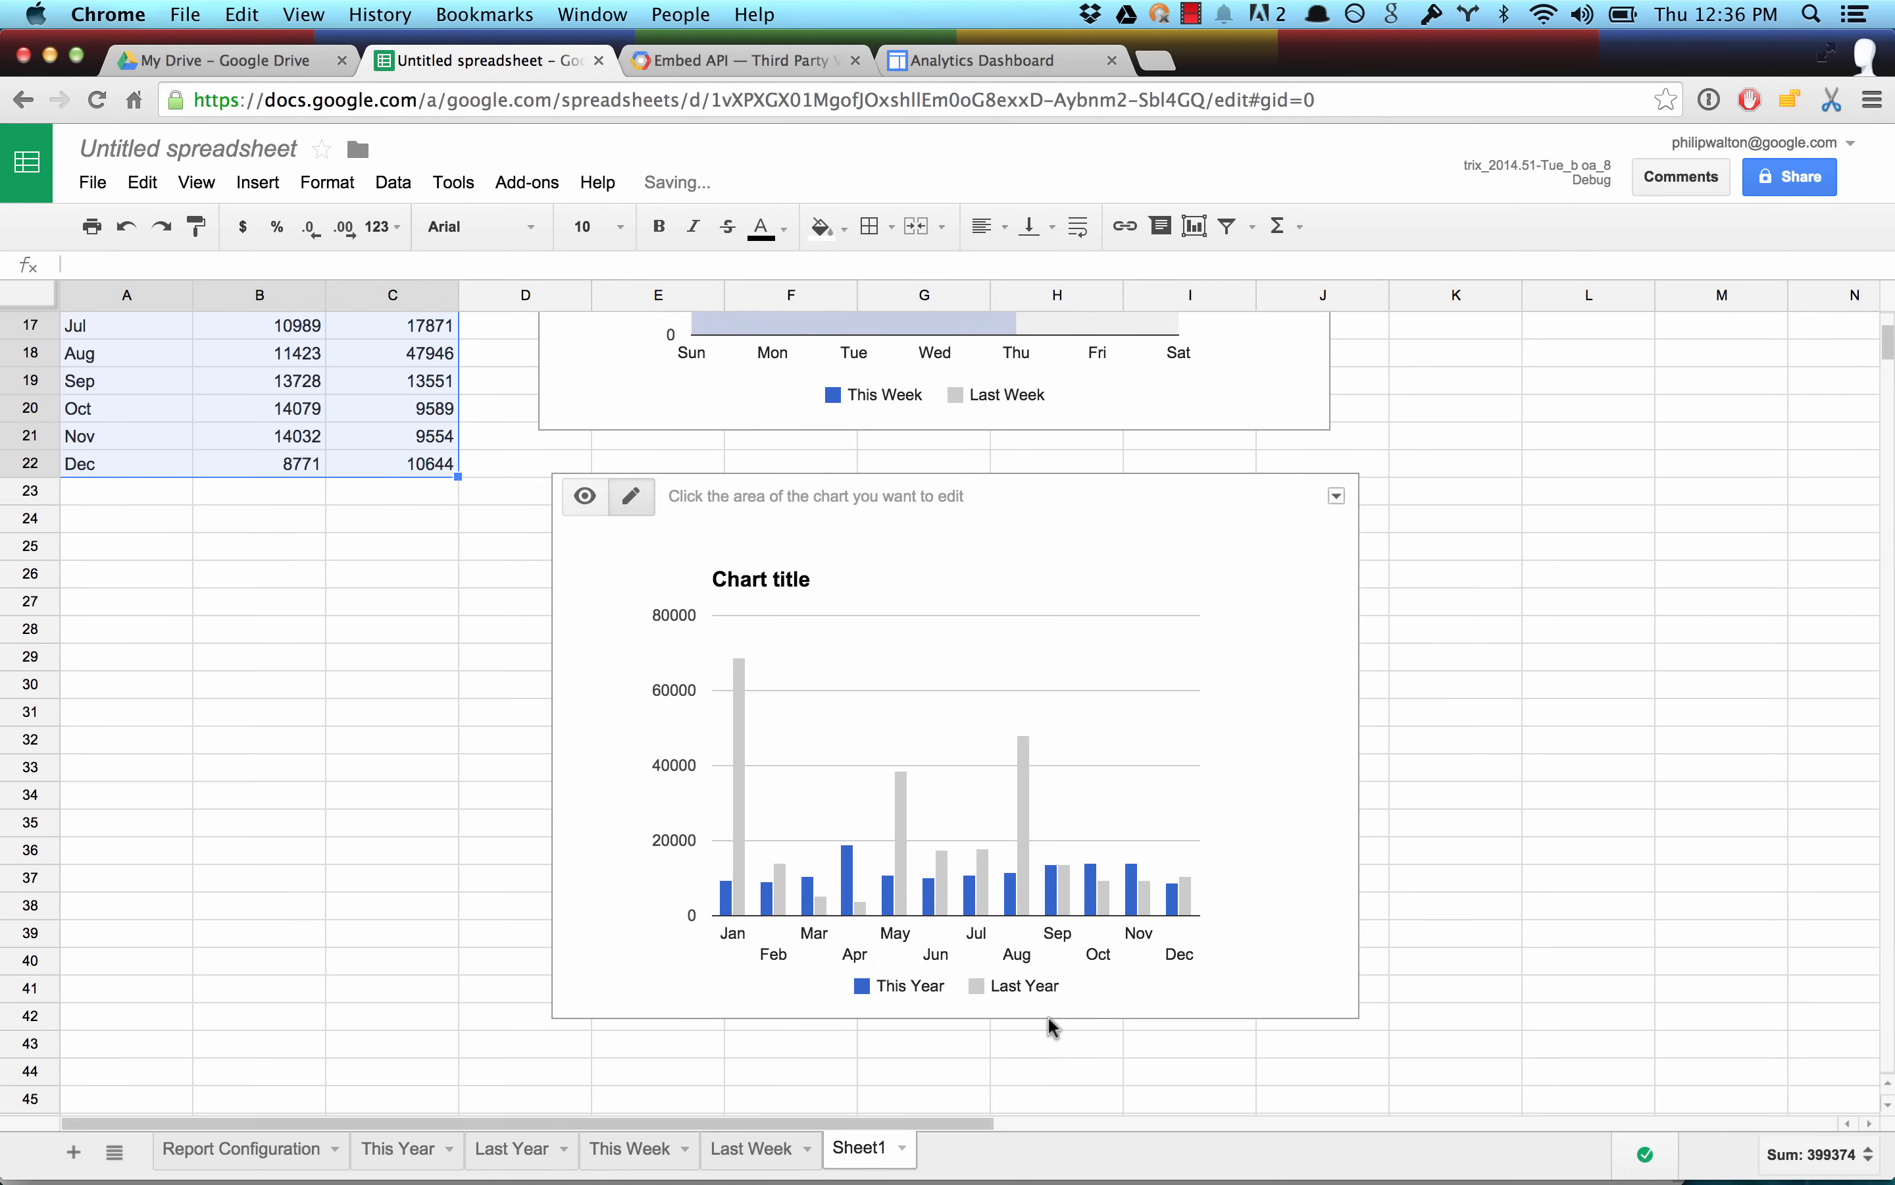
left_click(1136, 941)
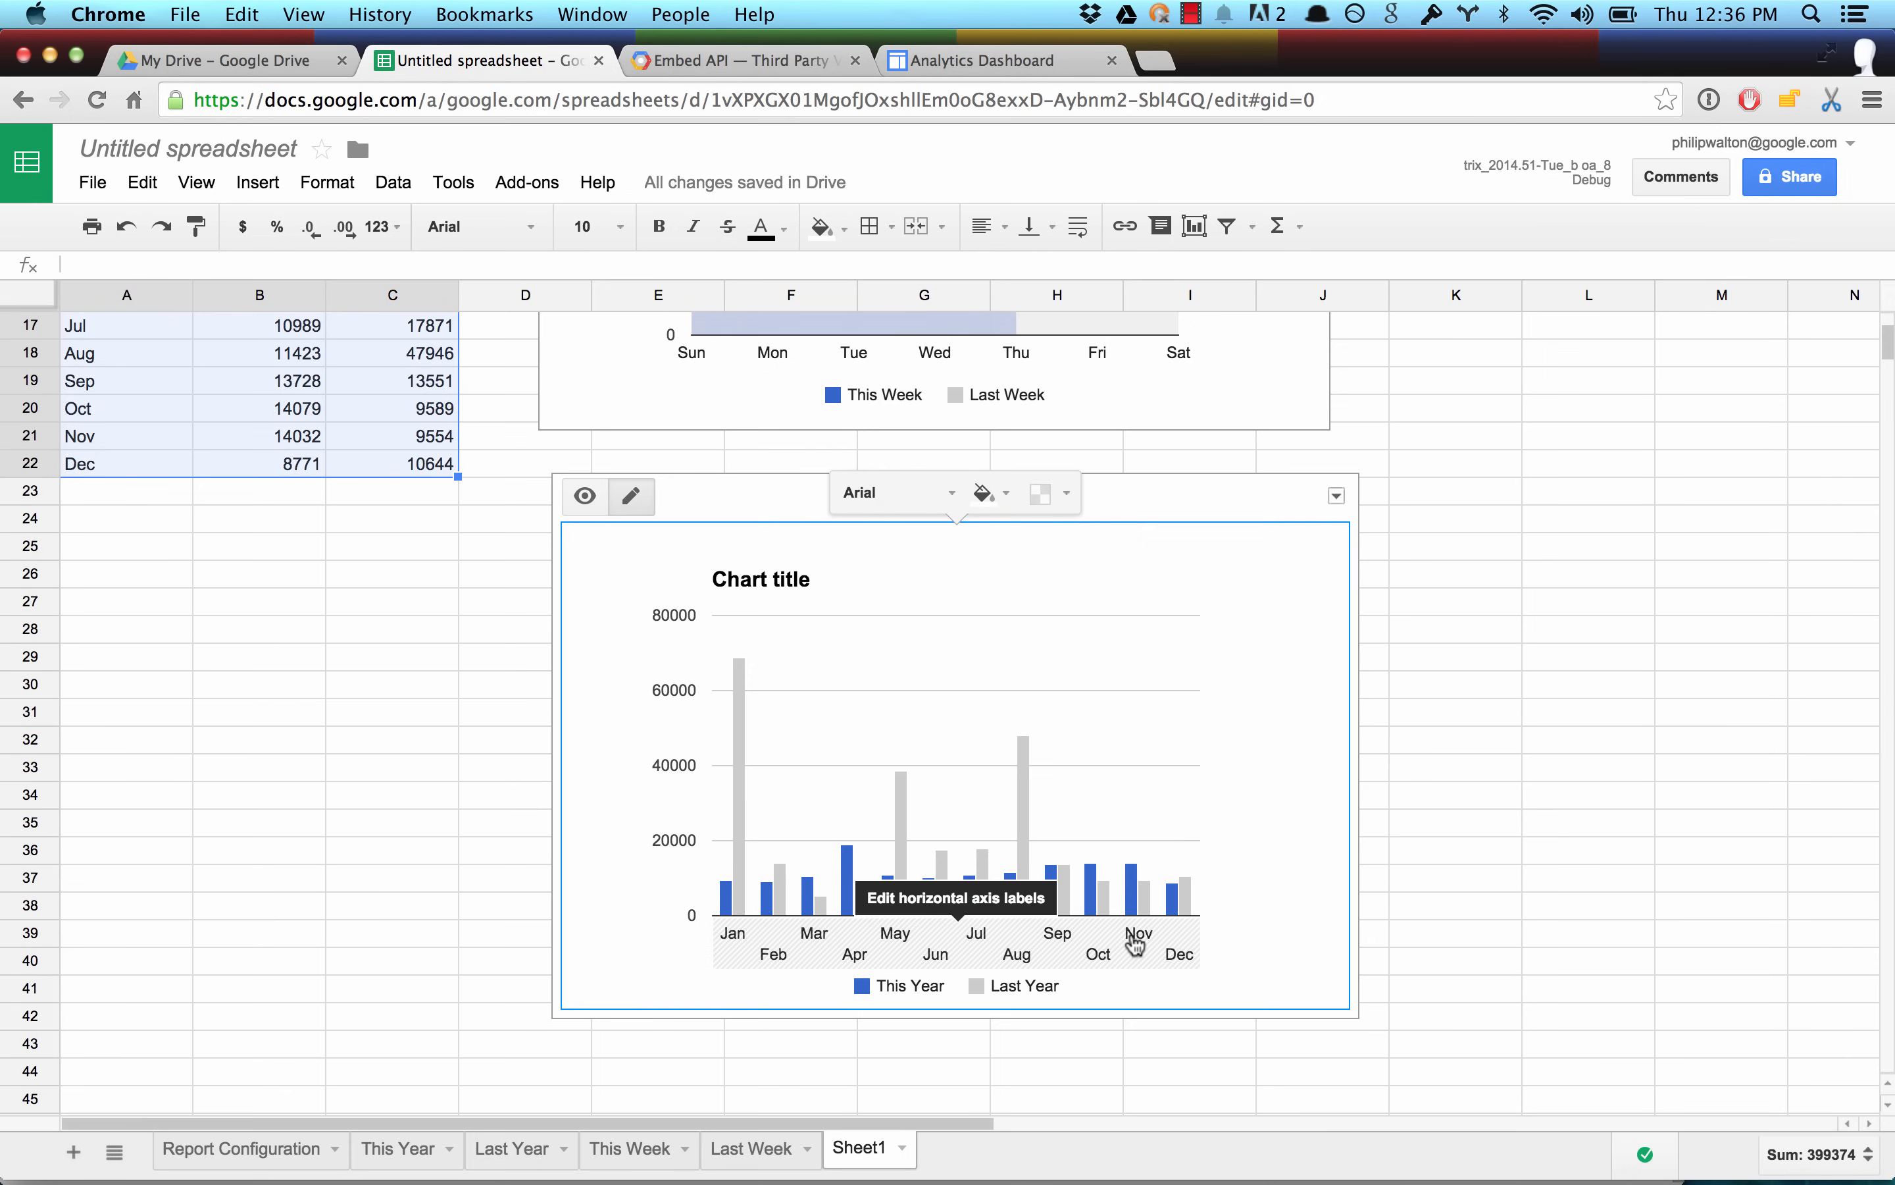
left_click(1136, 941)
left_click(1042, 888)
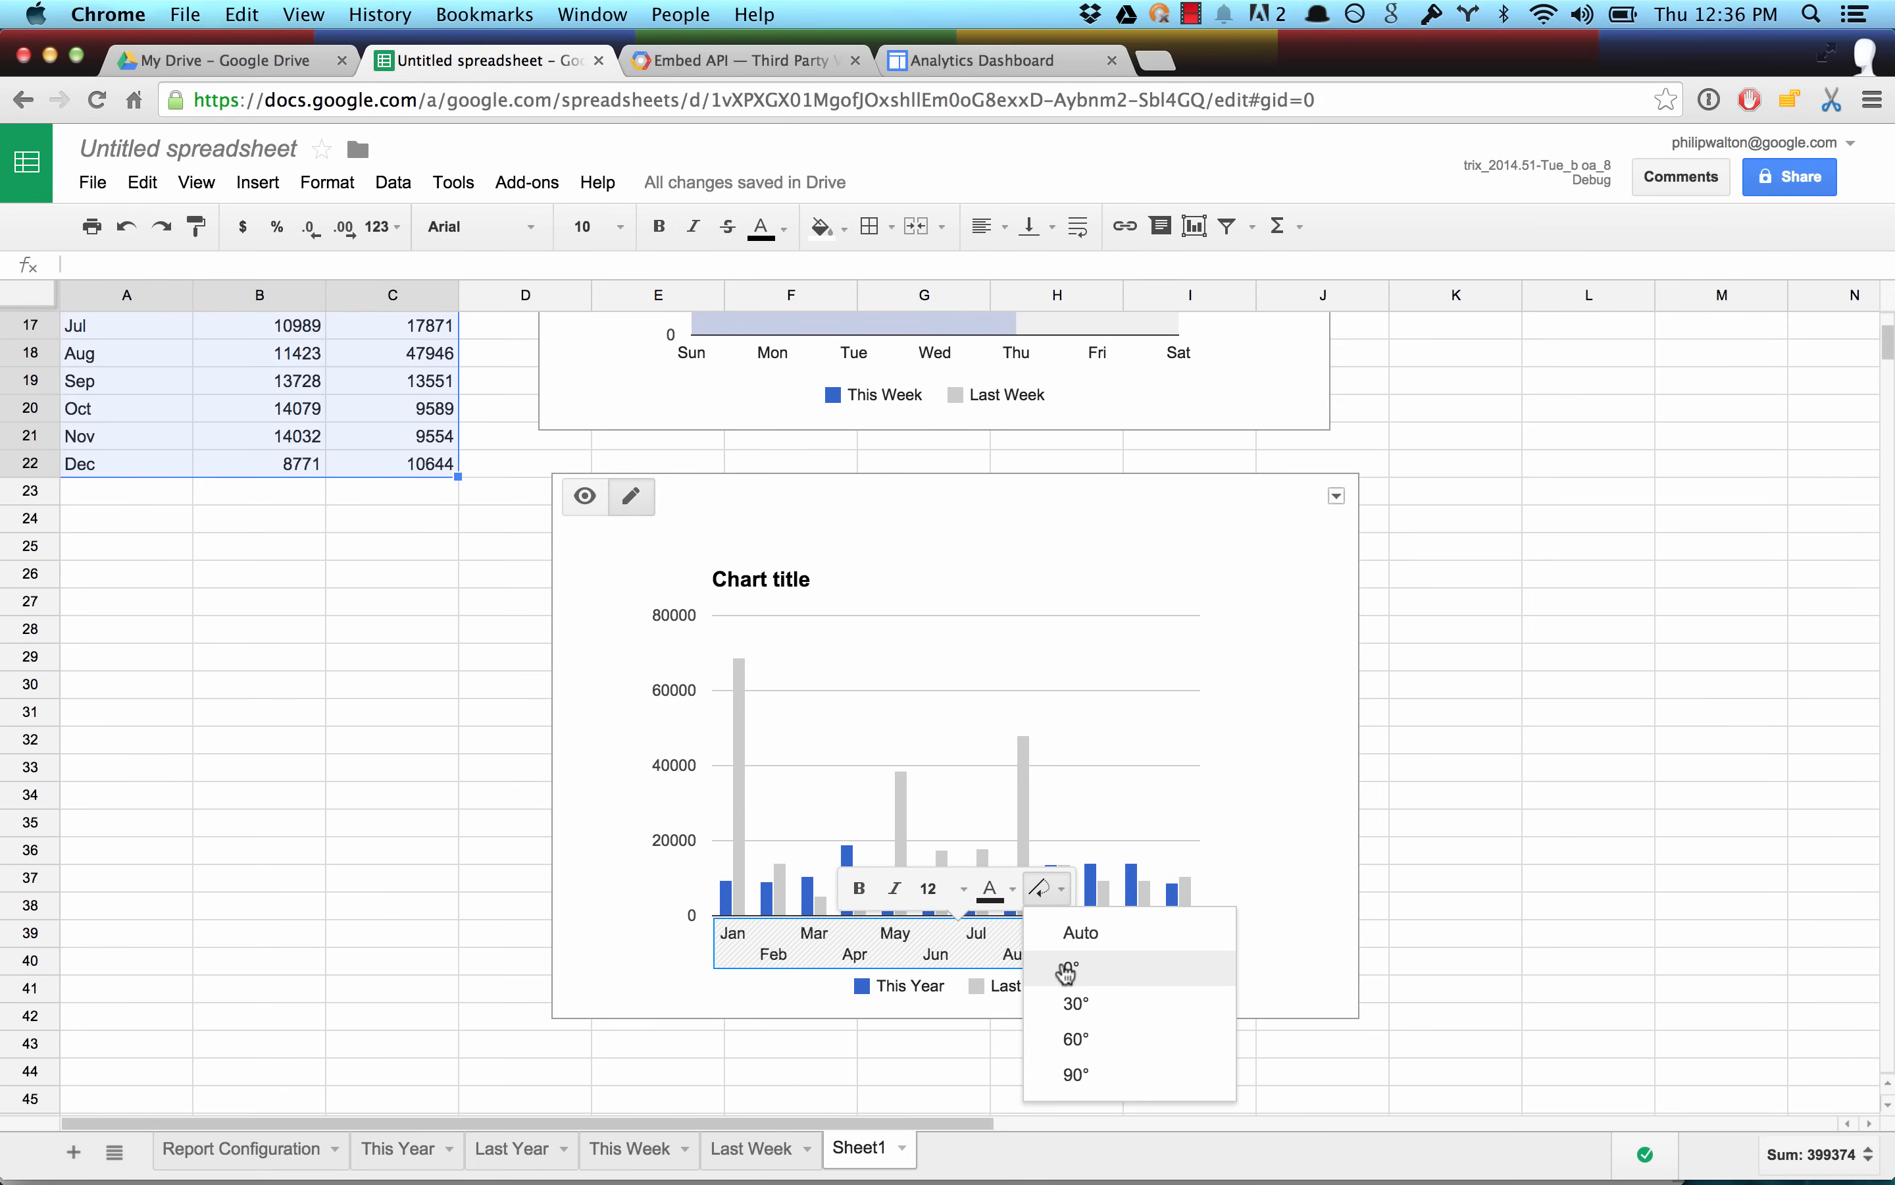
left_click(1075, 1003)
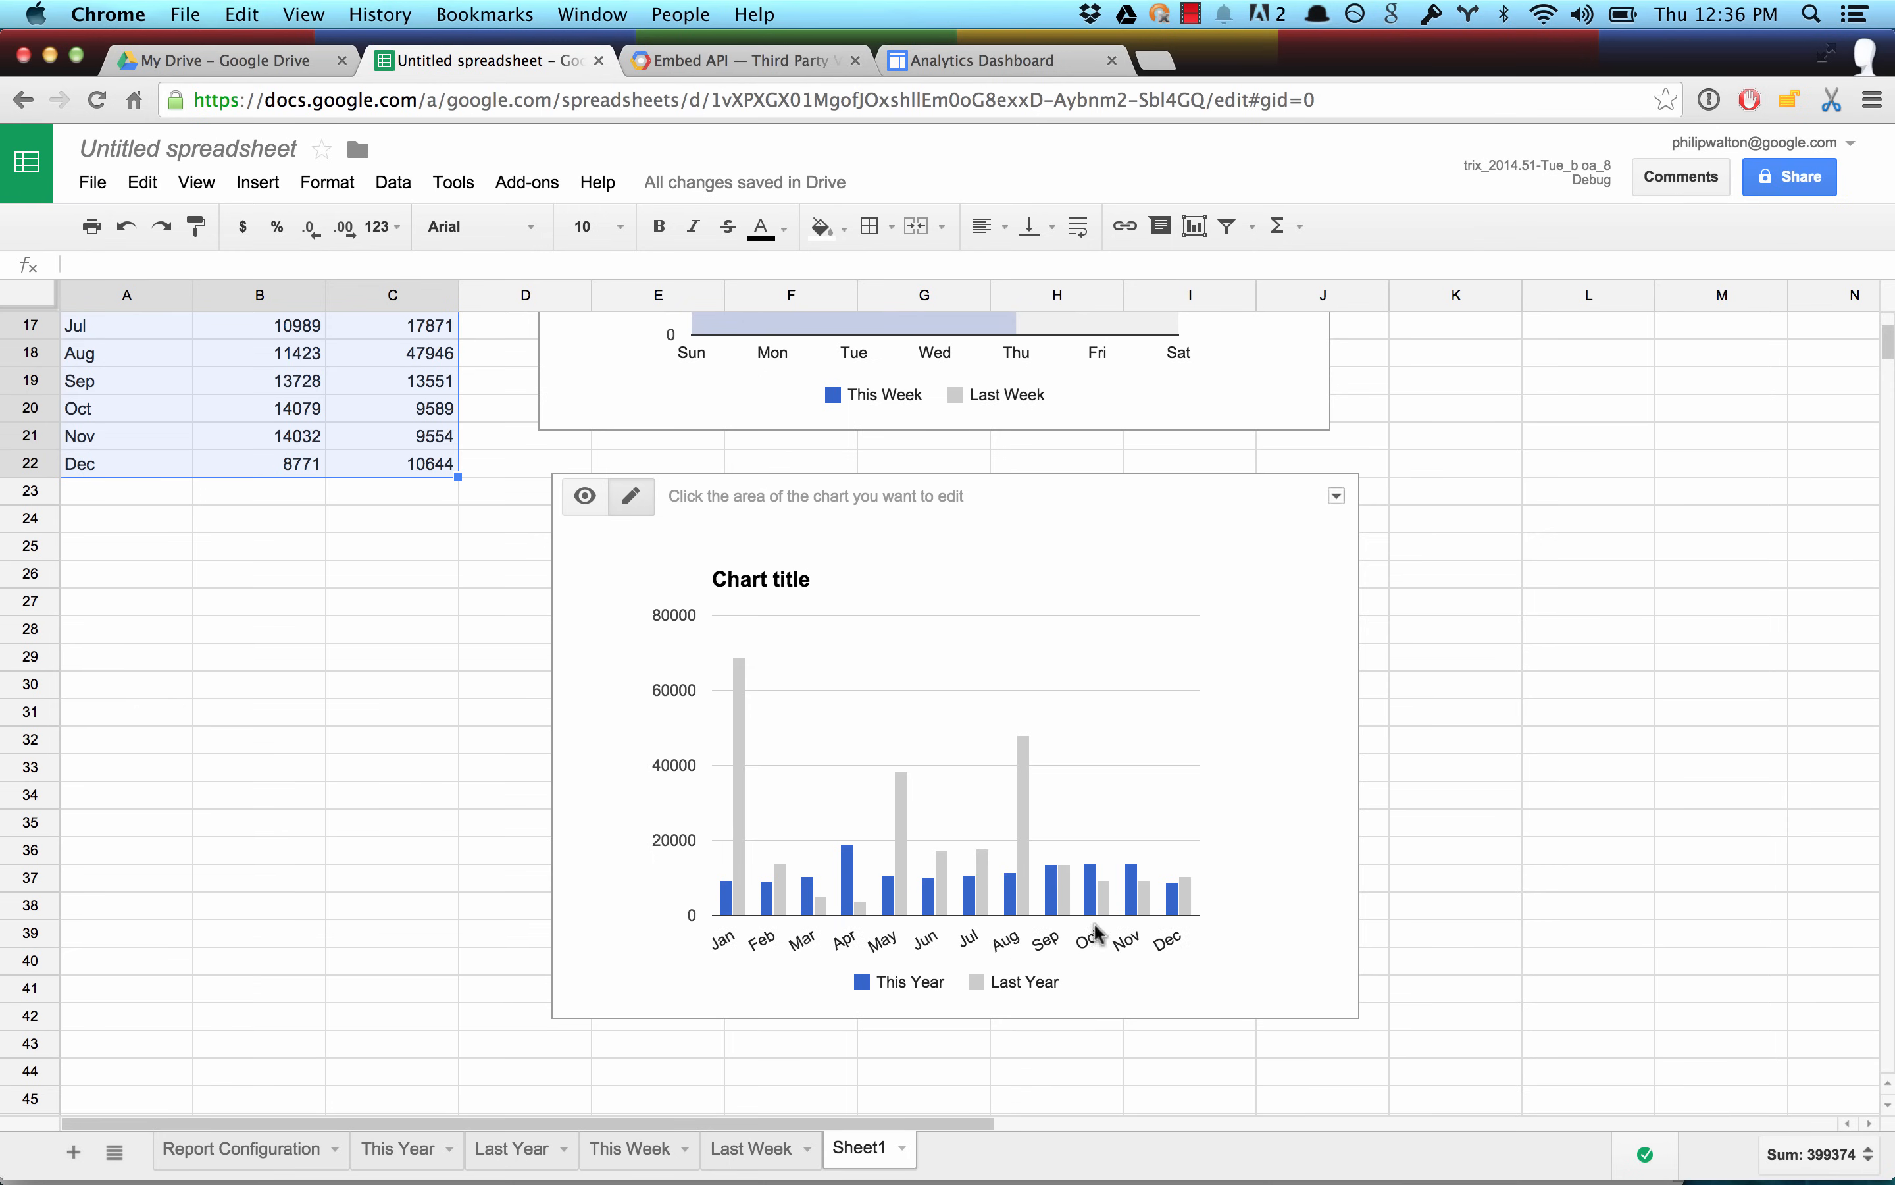
Title the yearly column chart "This Year vs Last Year (sessions)".
left_click(754, 589)
type("This Year vs Last Year (sessions")
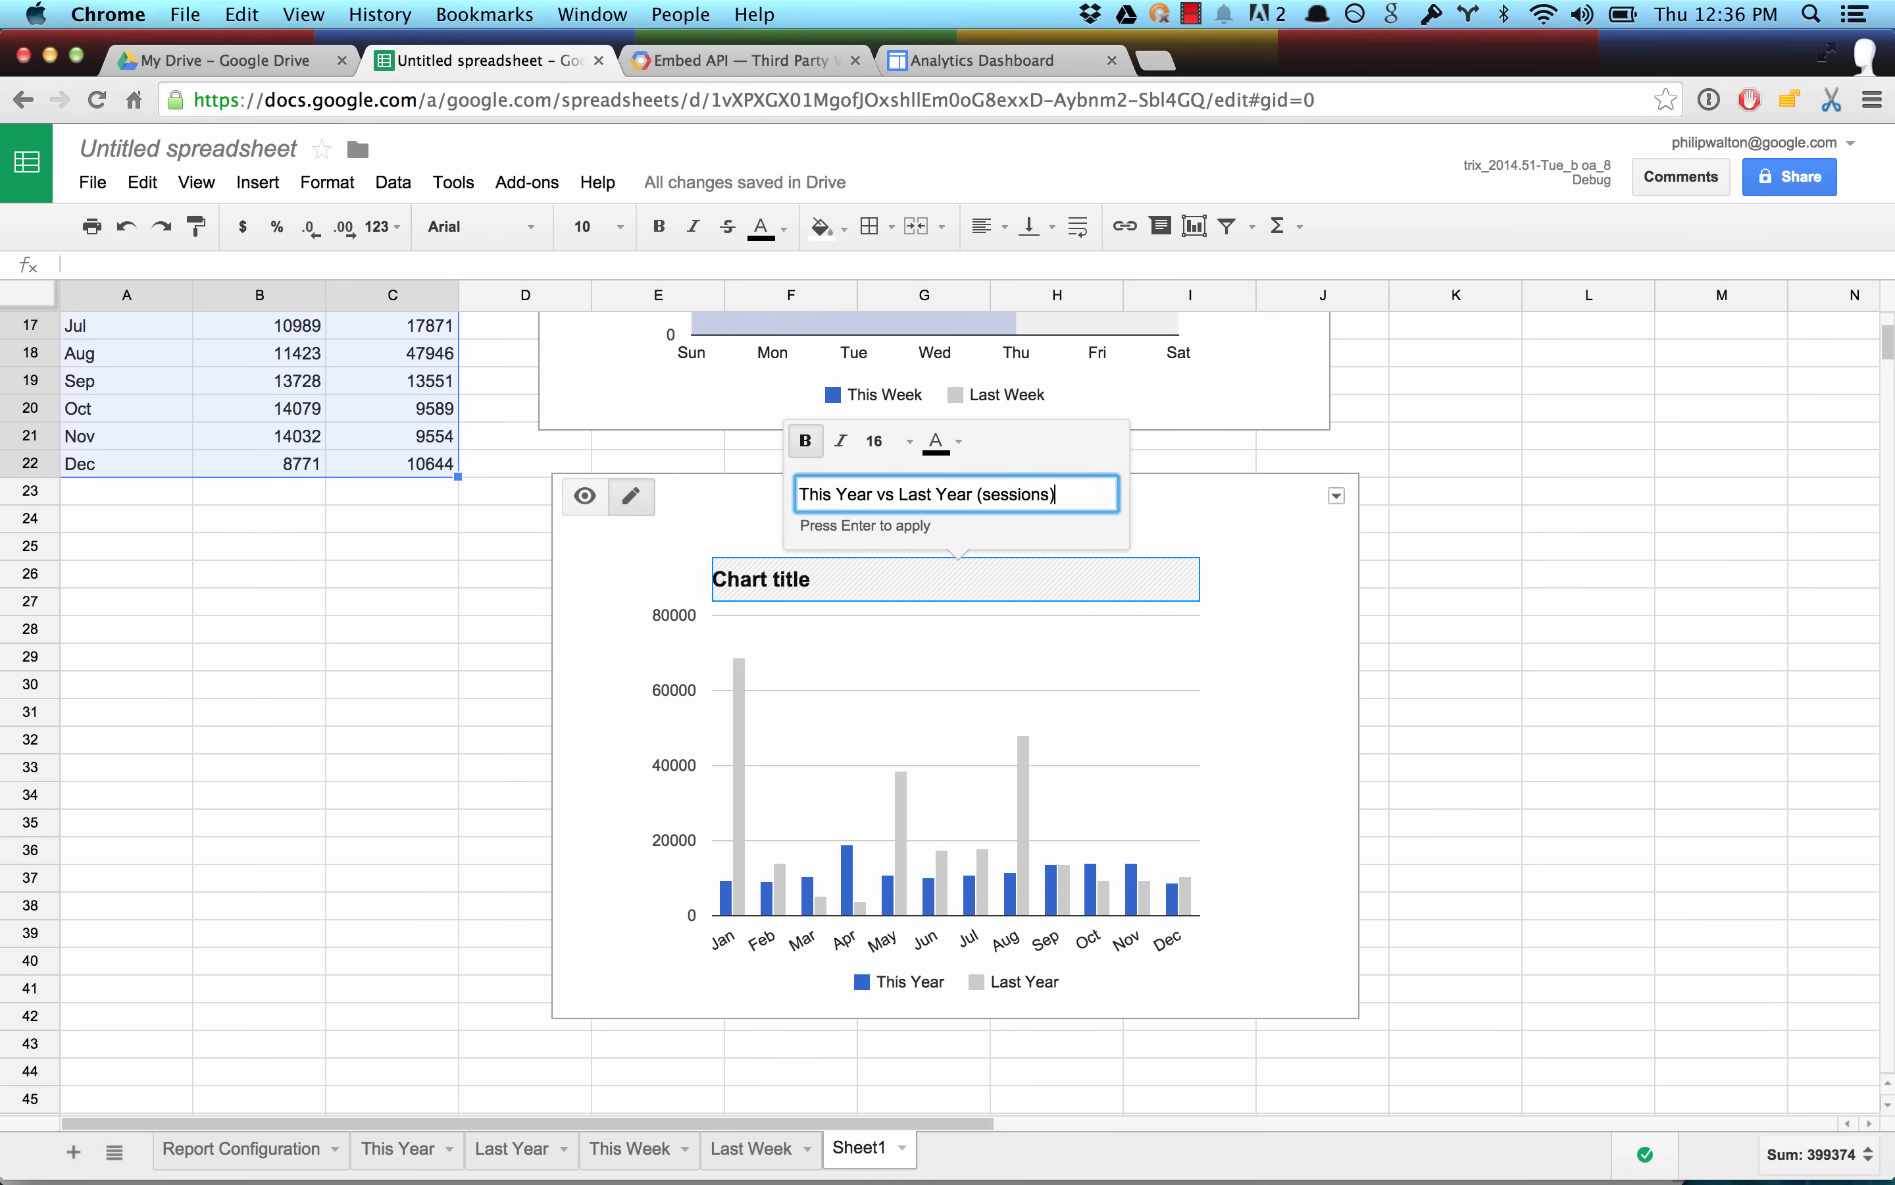
key("Return")
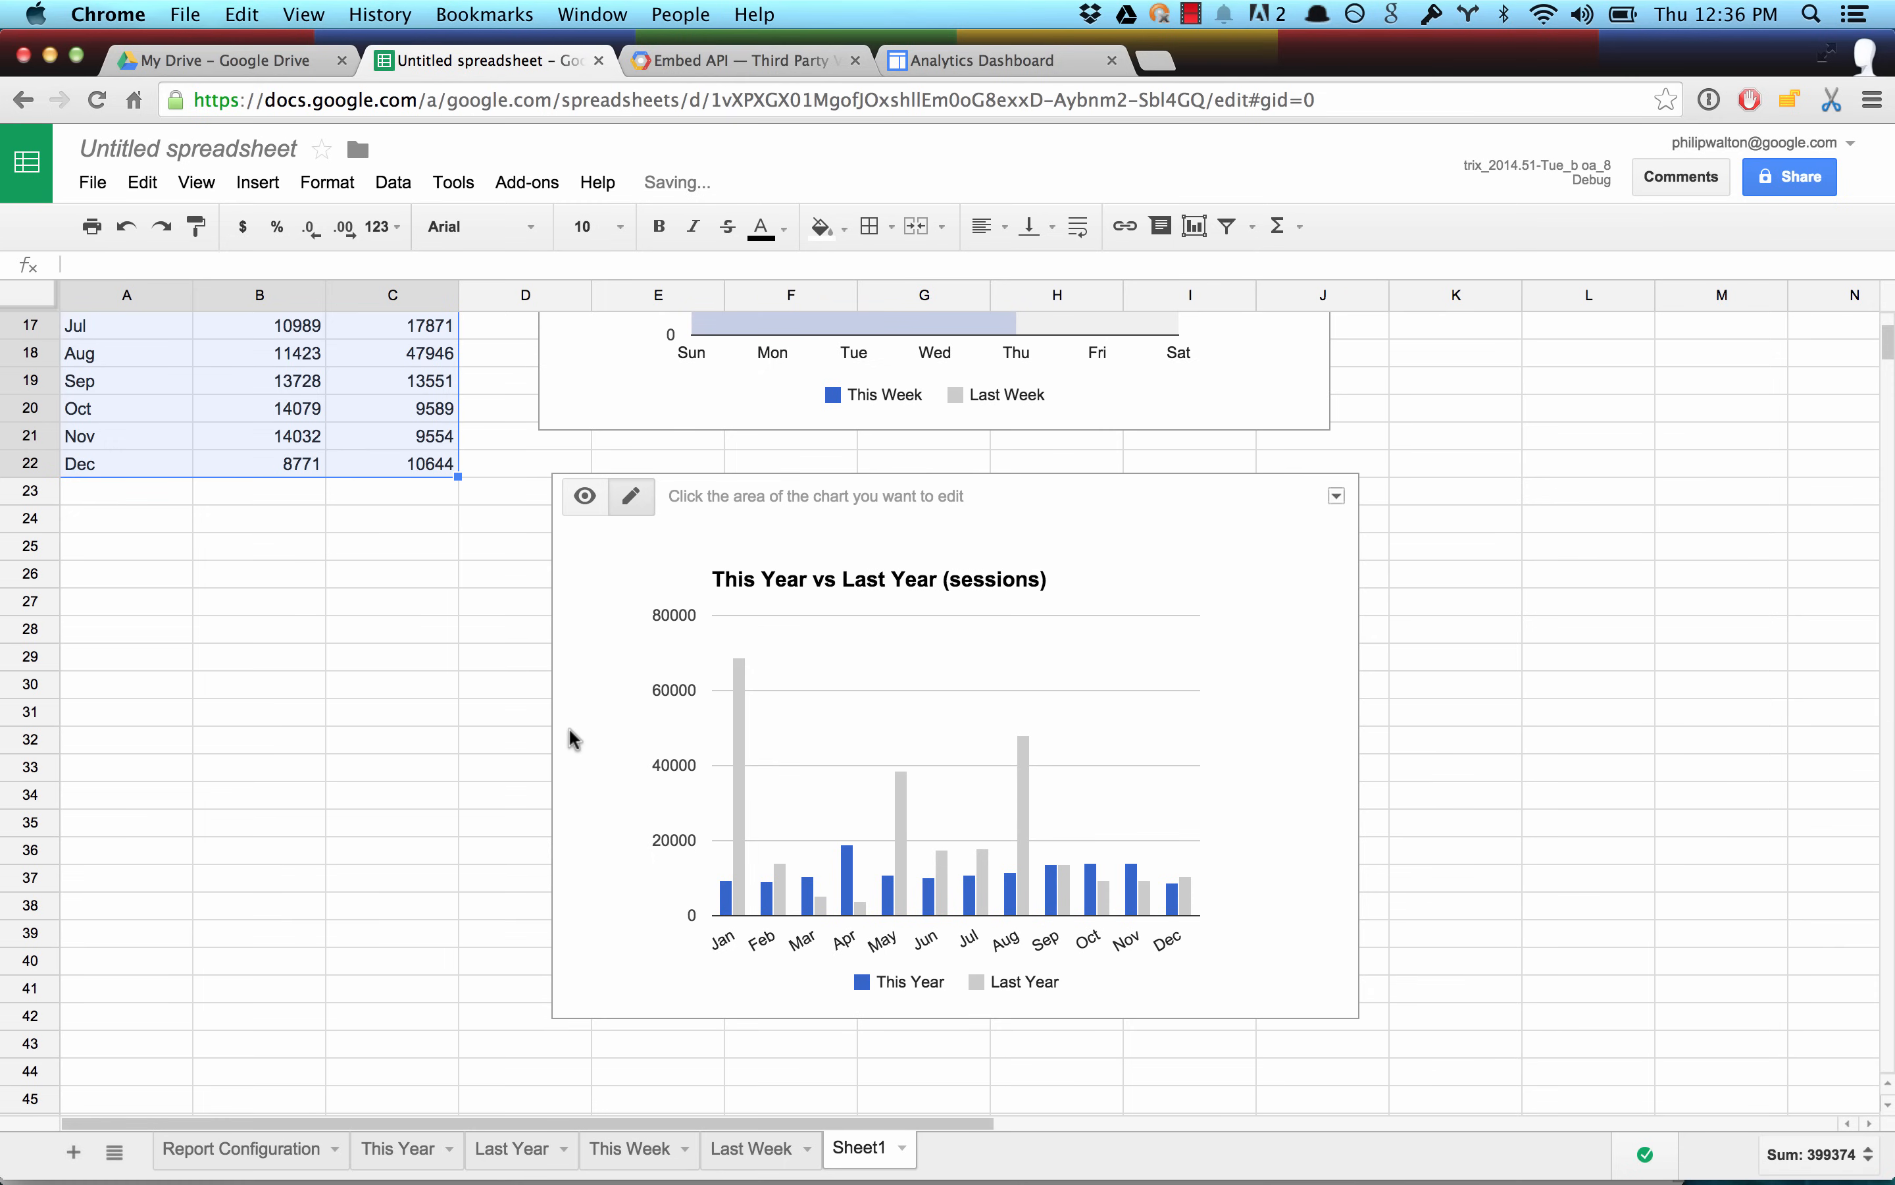
In the Report Configuration sheet, copy the Last Year report's settings into column F and name the new report "Top Browsers".
left_click(267, 1148)
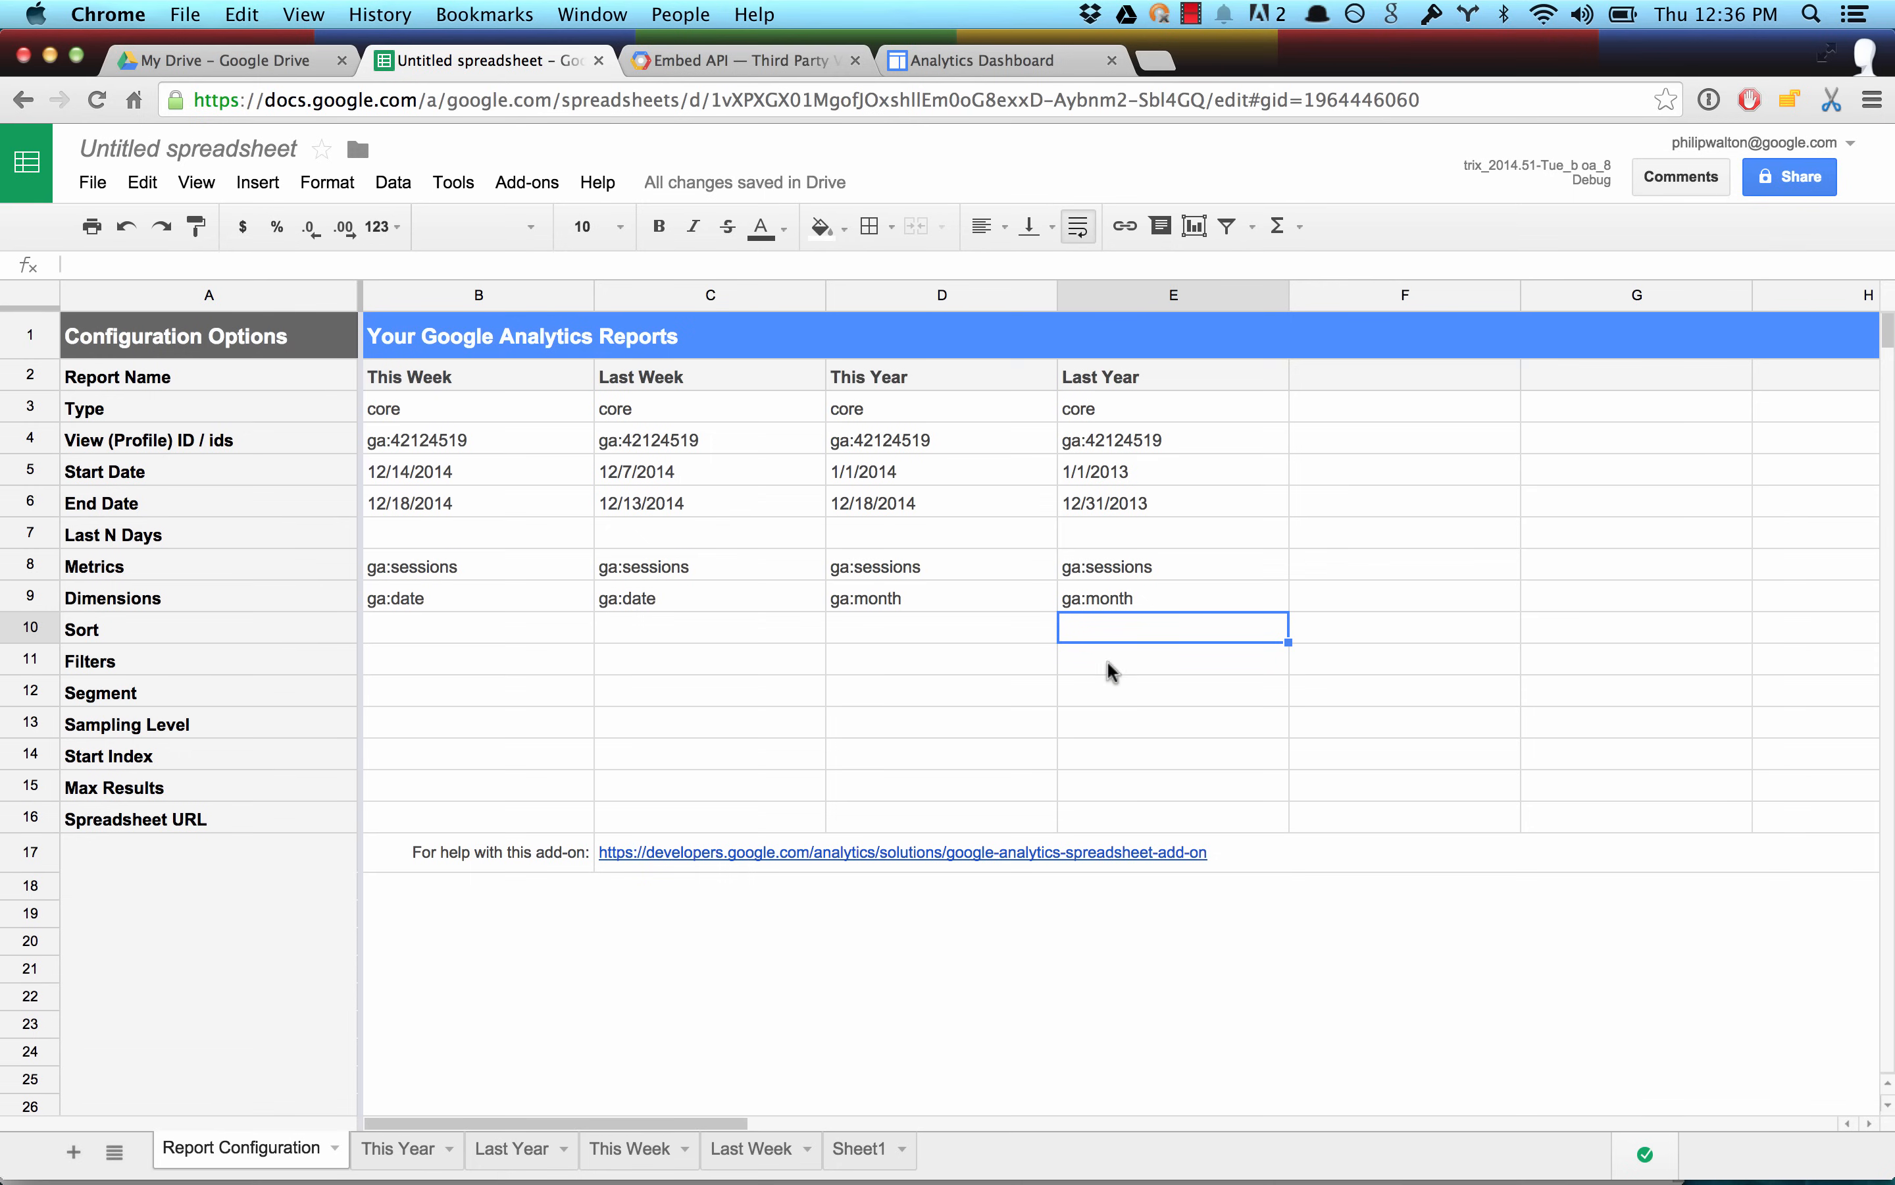
scroll(1112, 672, "right", 5)
left_click_drag(524, 382, 521, 662)
key("cmd+c")
left_click_drag(656, 381, 637, 666)
key("cmd+v")
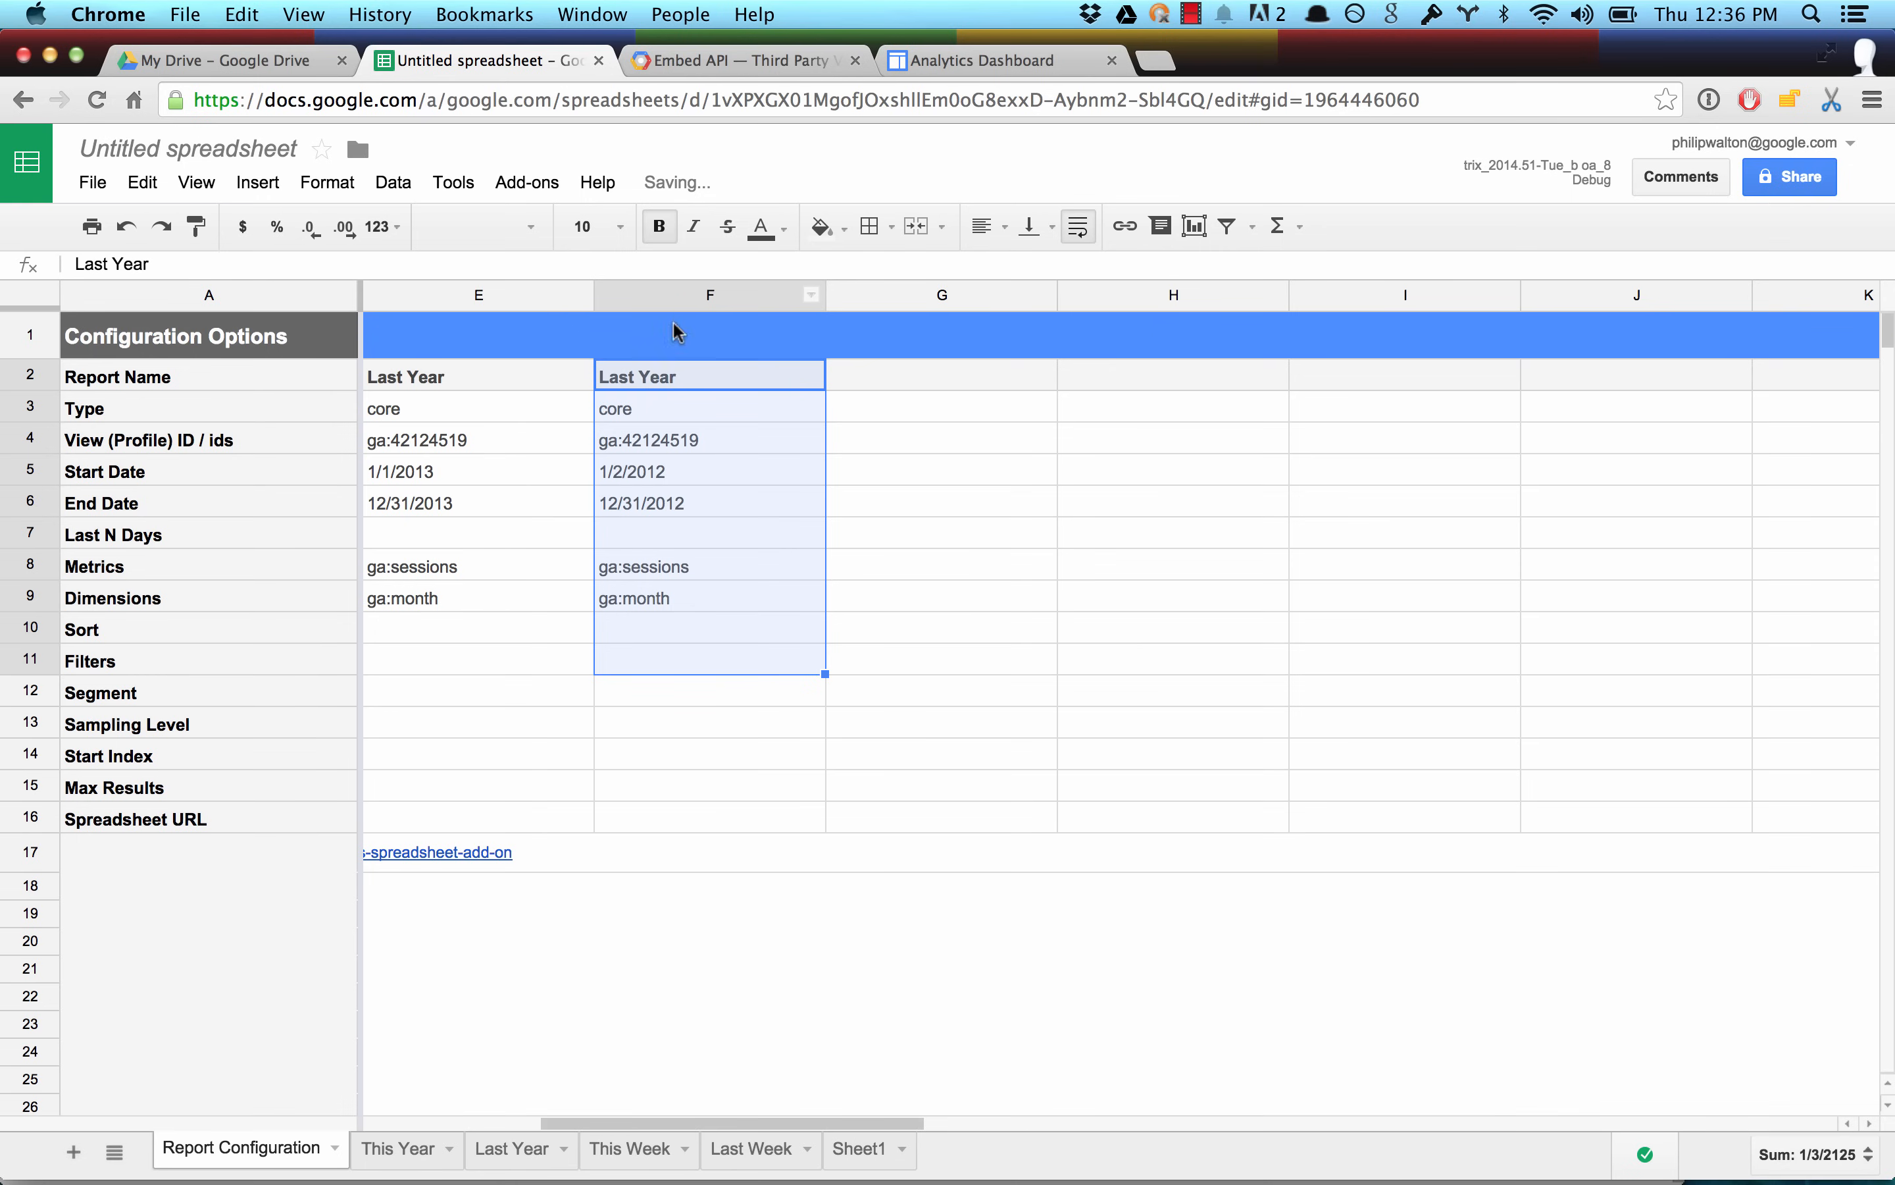
triple_click(654, 371)
type("Top Bro")
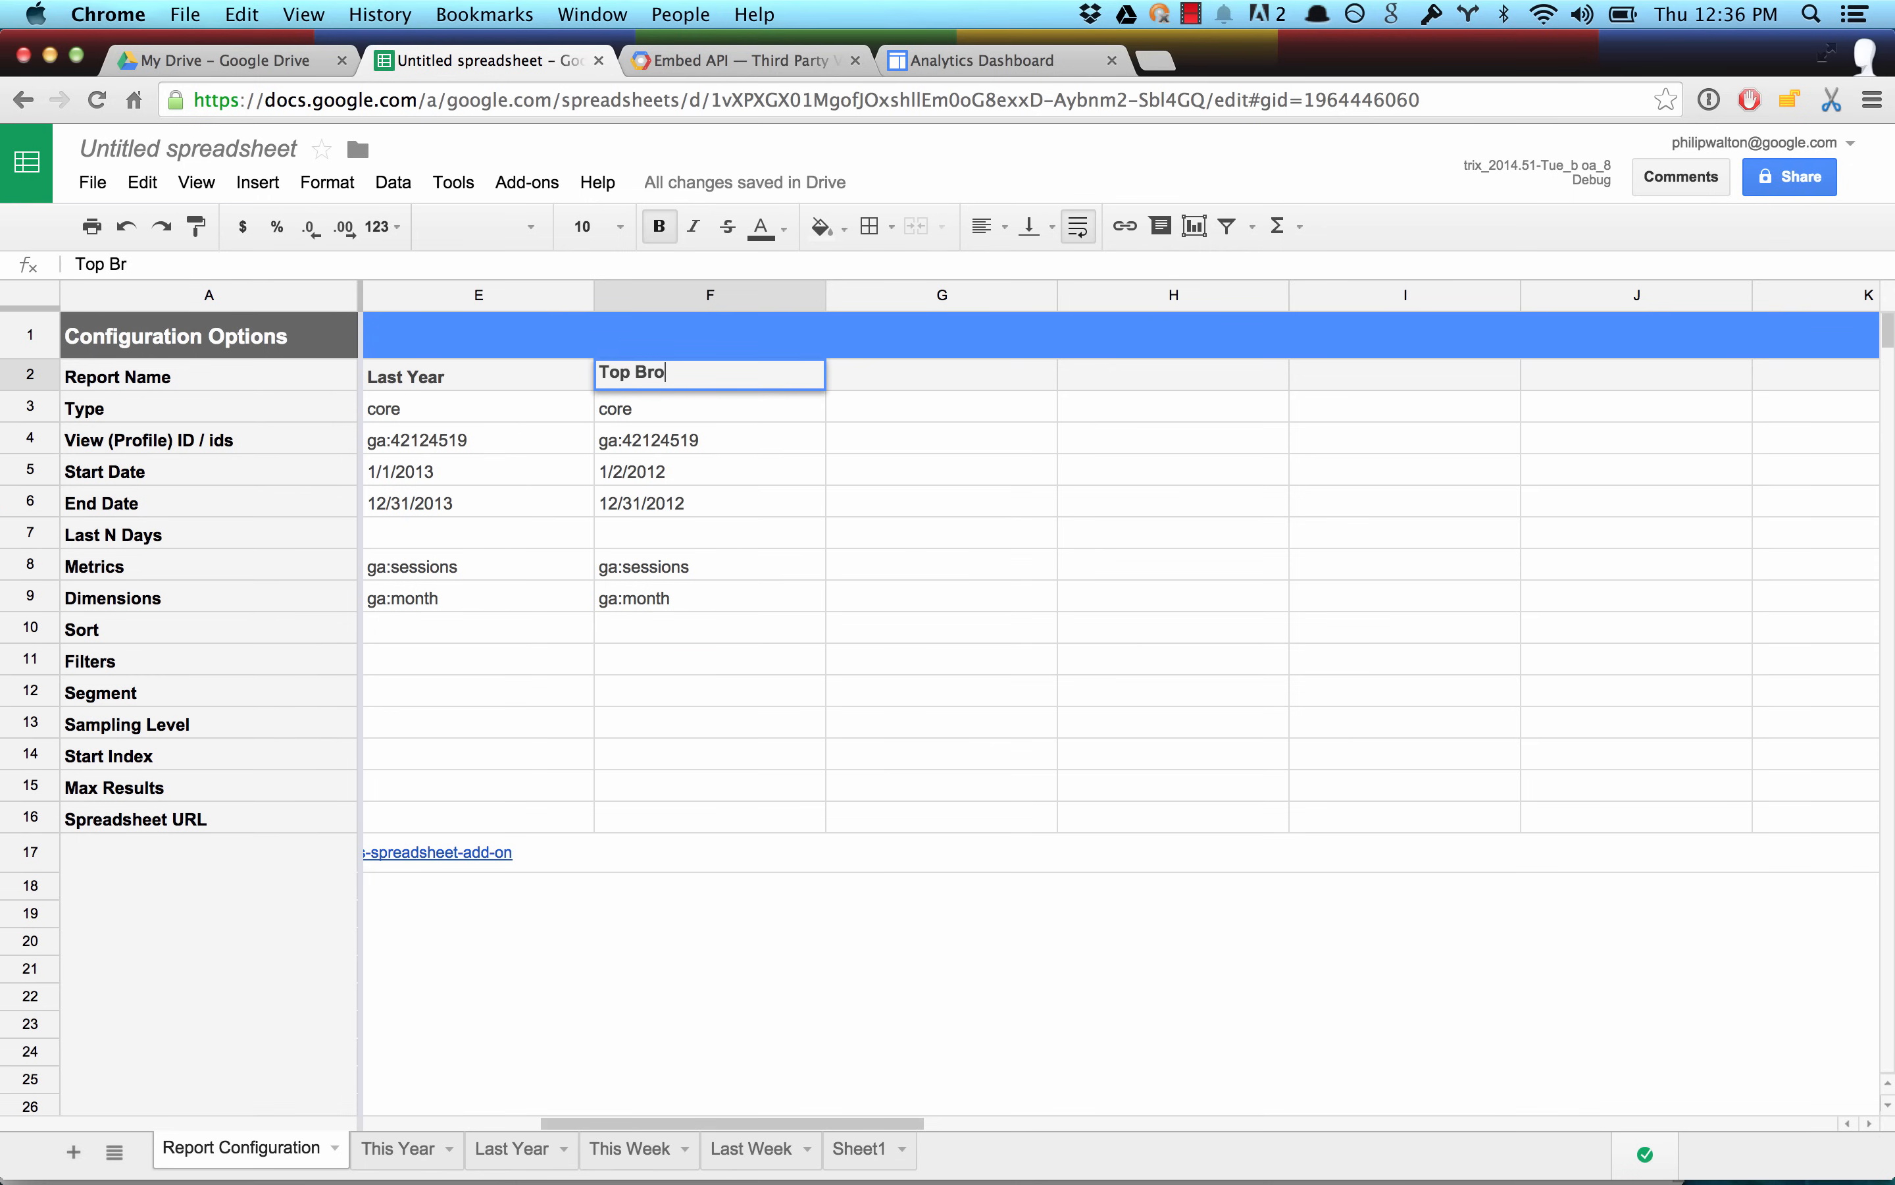
type("wsers")
key("Return")
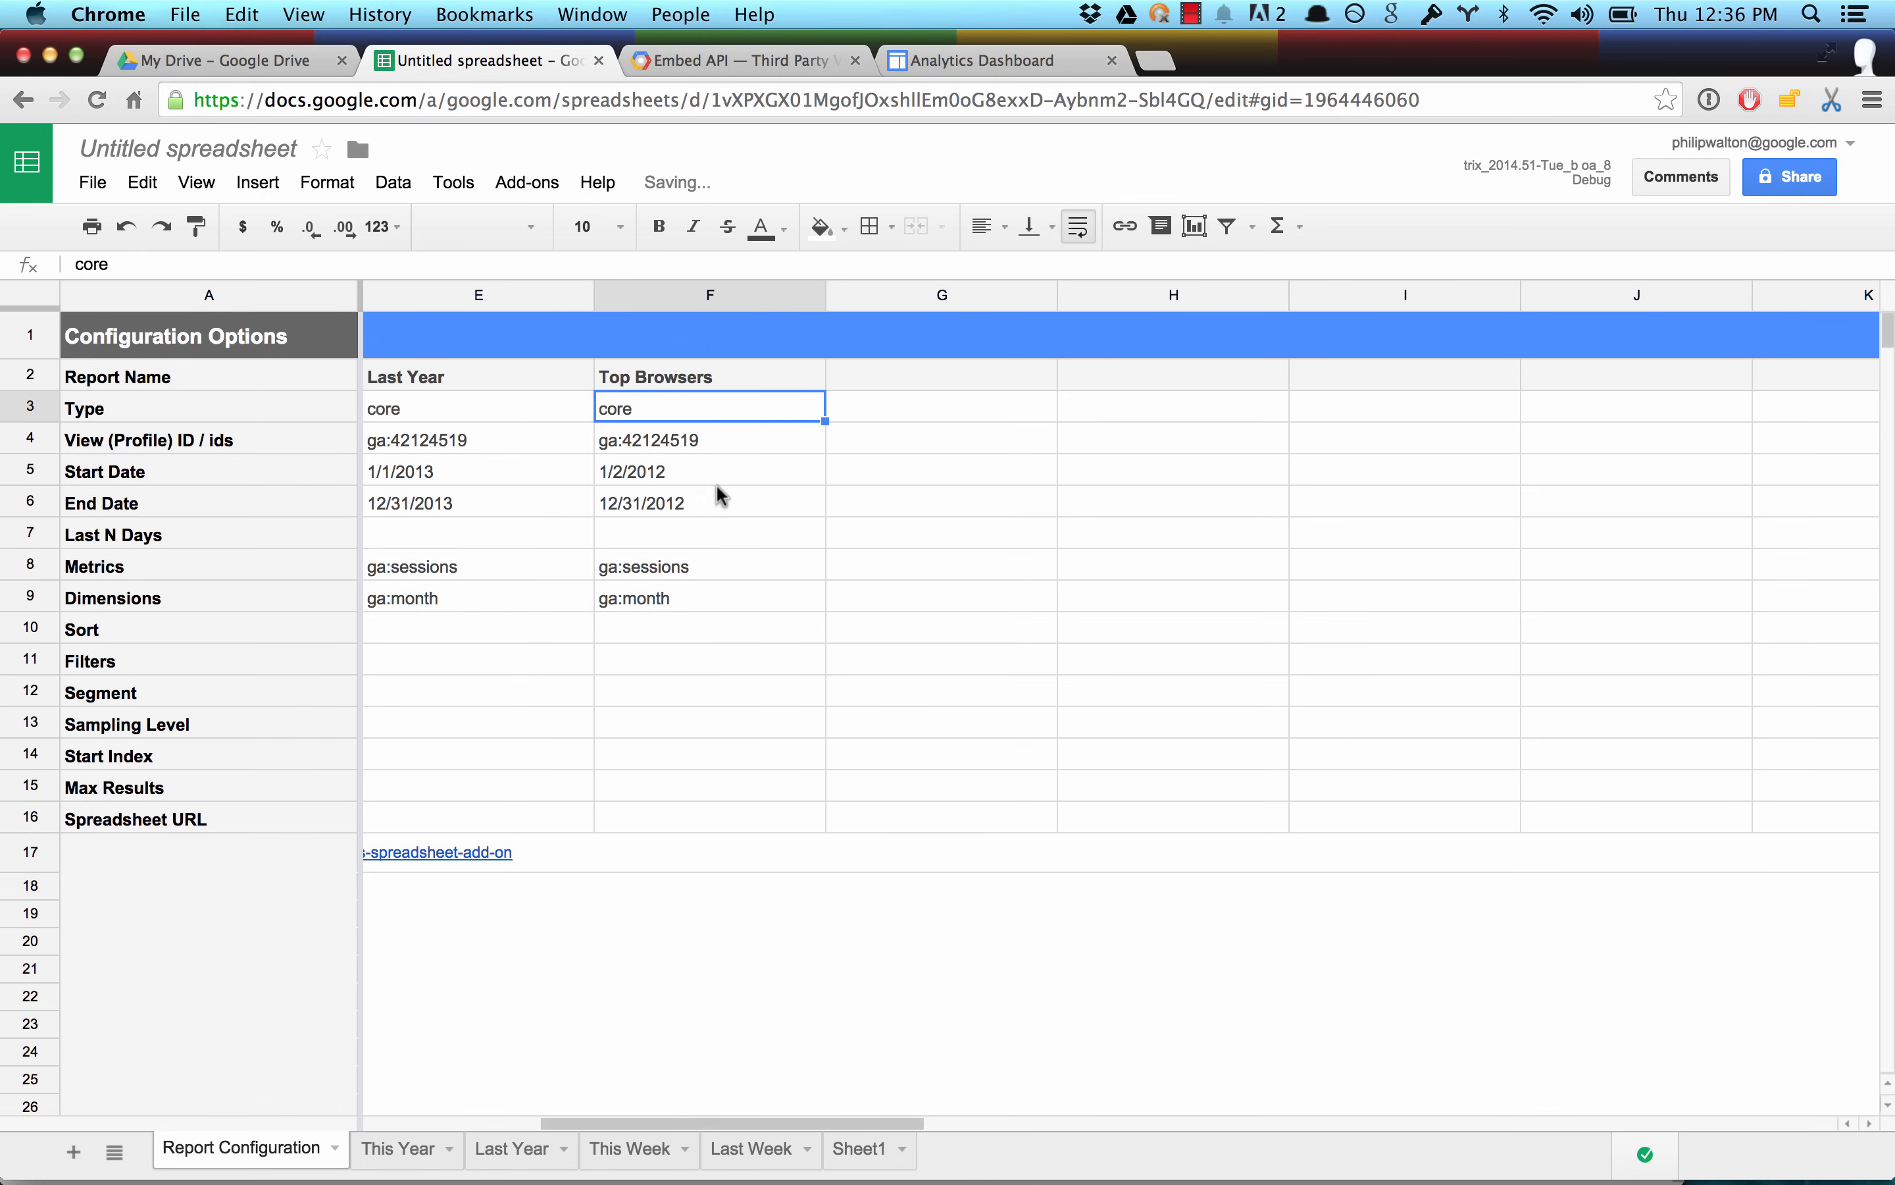
Clear the Top Browsers report's start and end dates and set its Last N Days to 30.
left_click_drag(708, 472, 704, 502)
key("BackSpace")
key("Down")
key("Down")
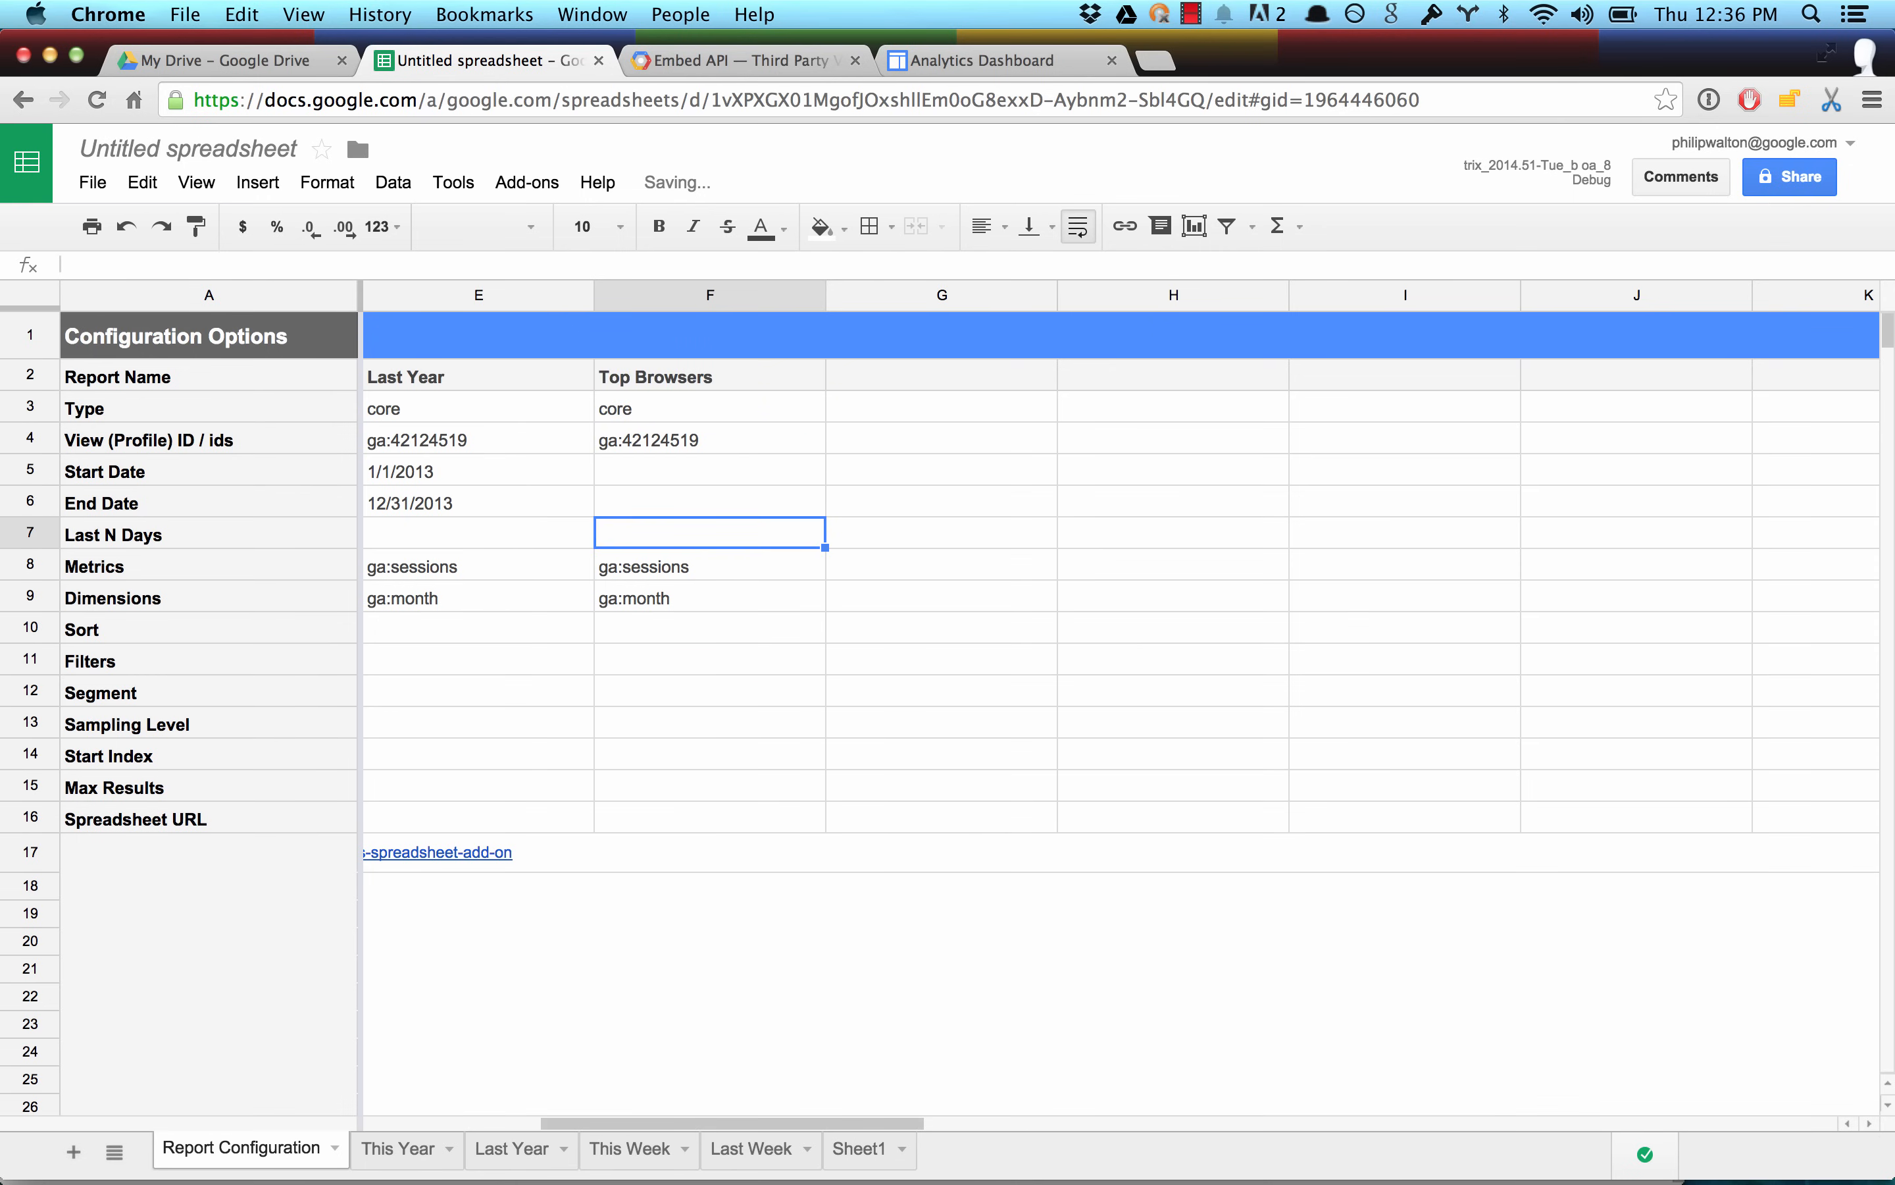
type("30\\")
key("BackSpace")
key("Return")
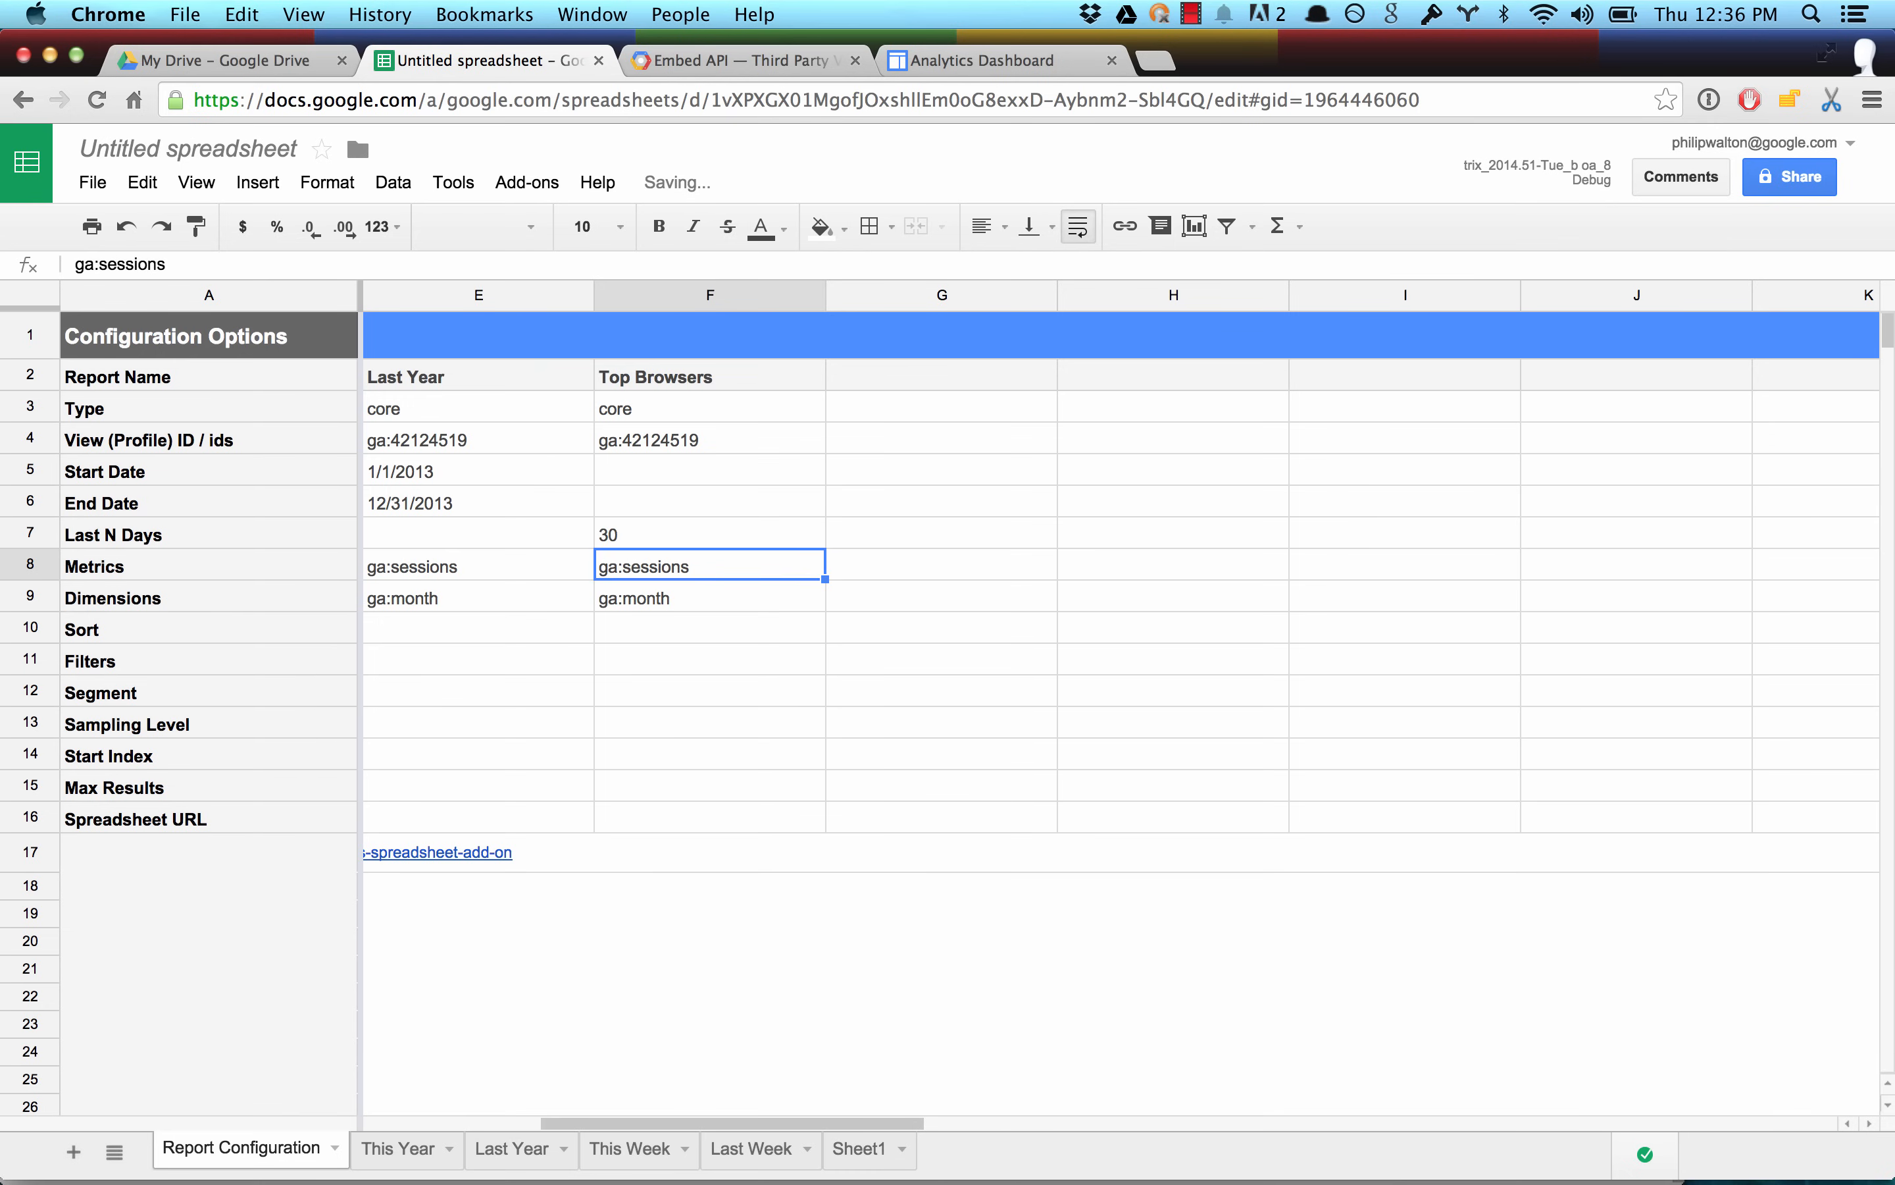
Set the Top Browsers report's dimension to ga:browser.
key("Down")
key("Up")
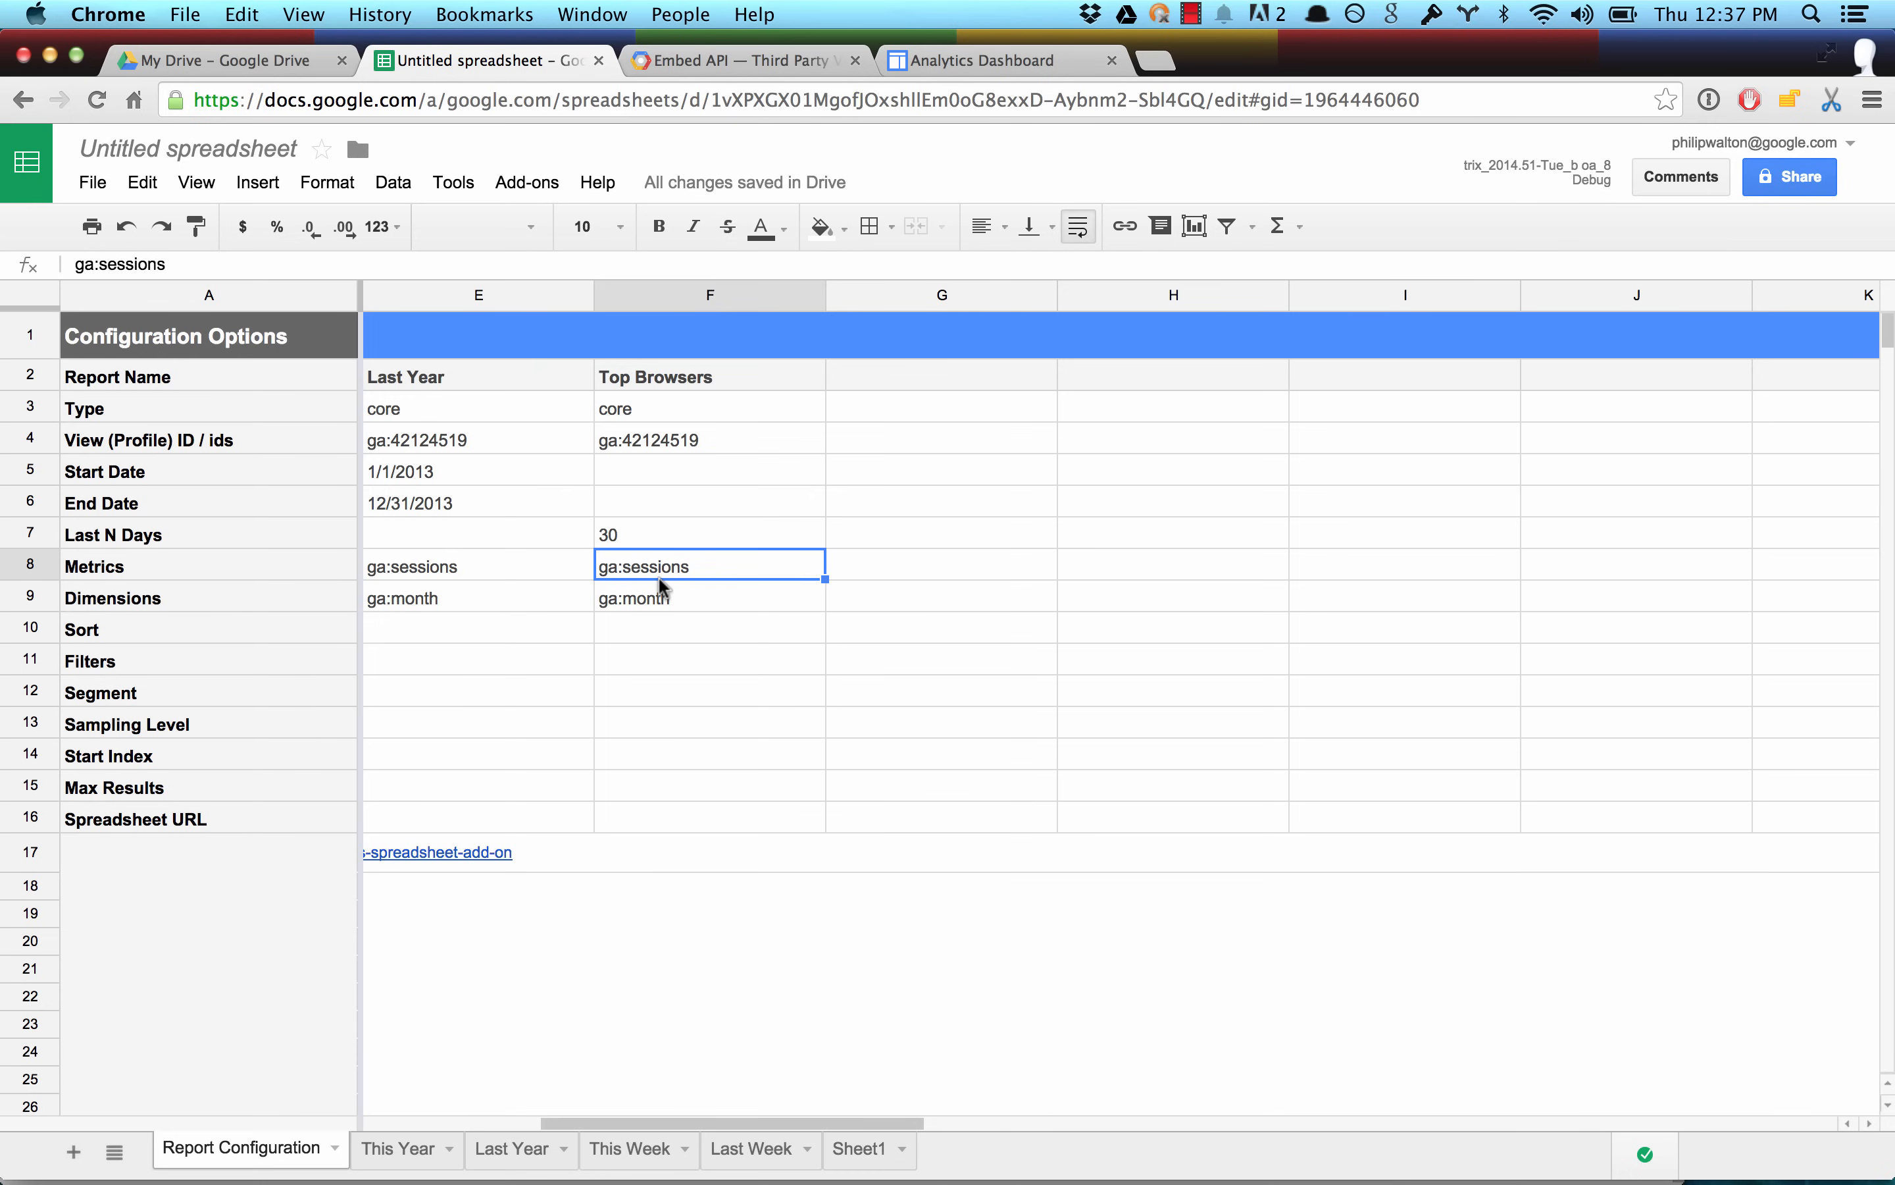
double_click(659, 603)
triple_click(634, 595)
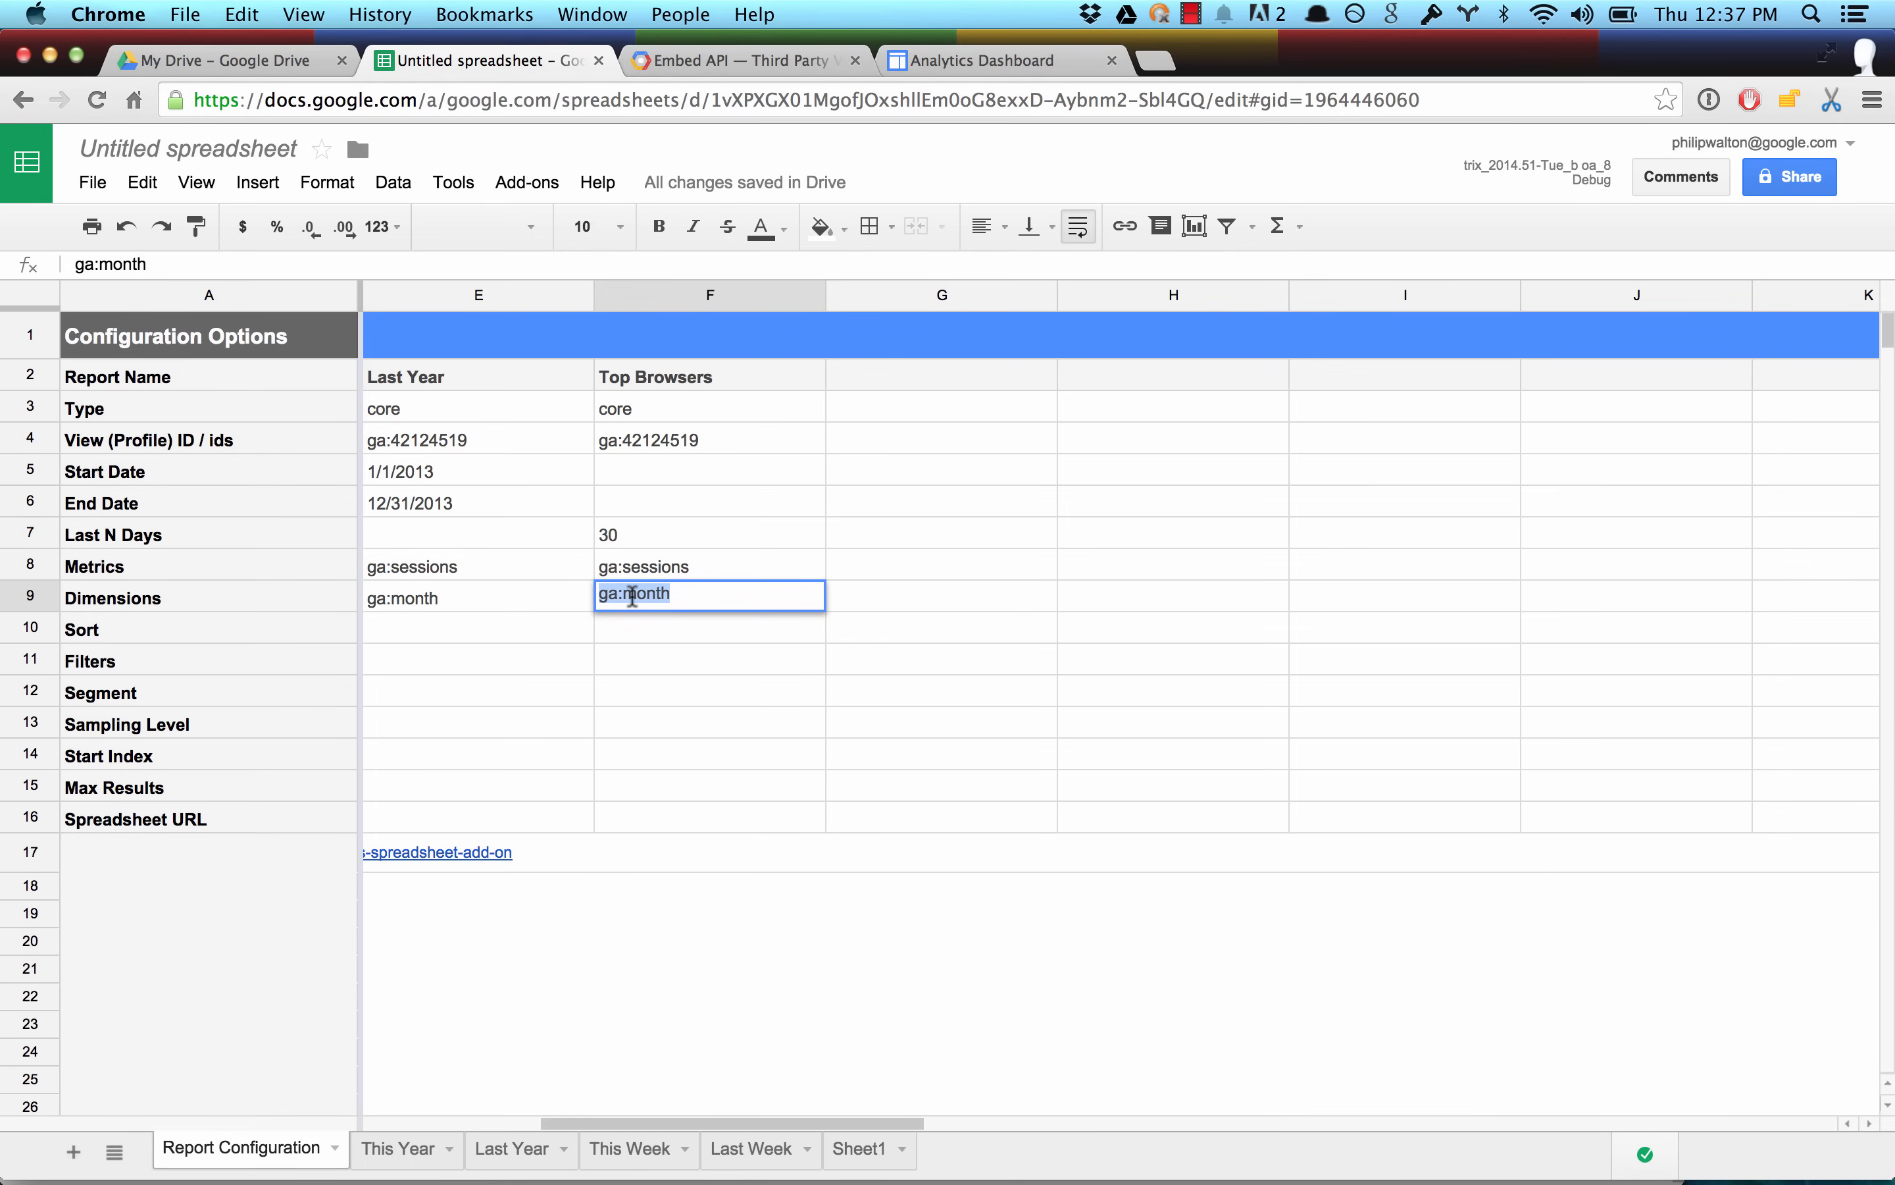
type("ga:browser")
key("Return")
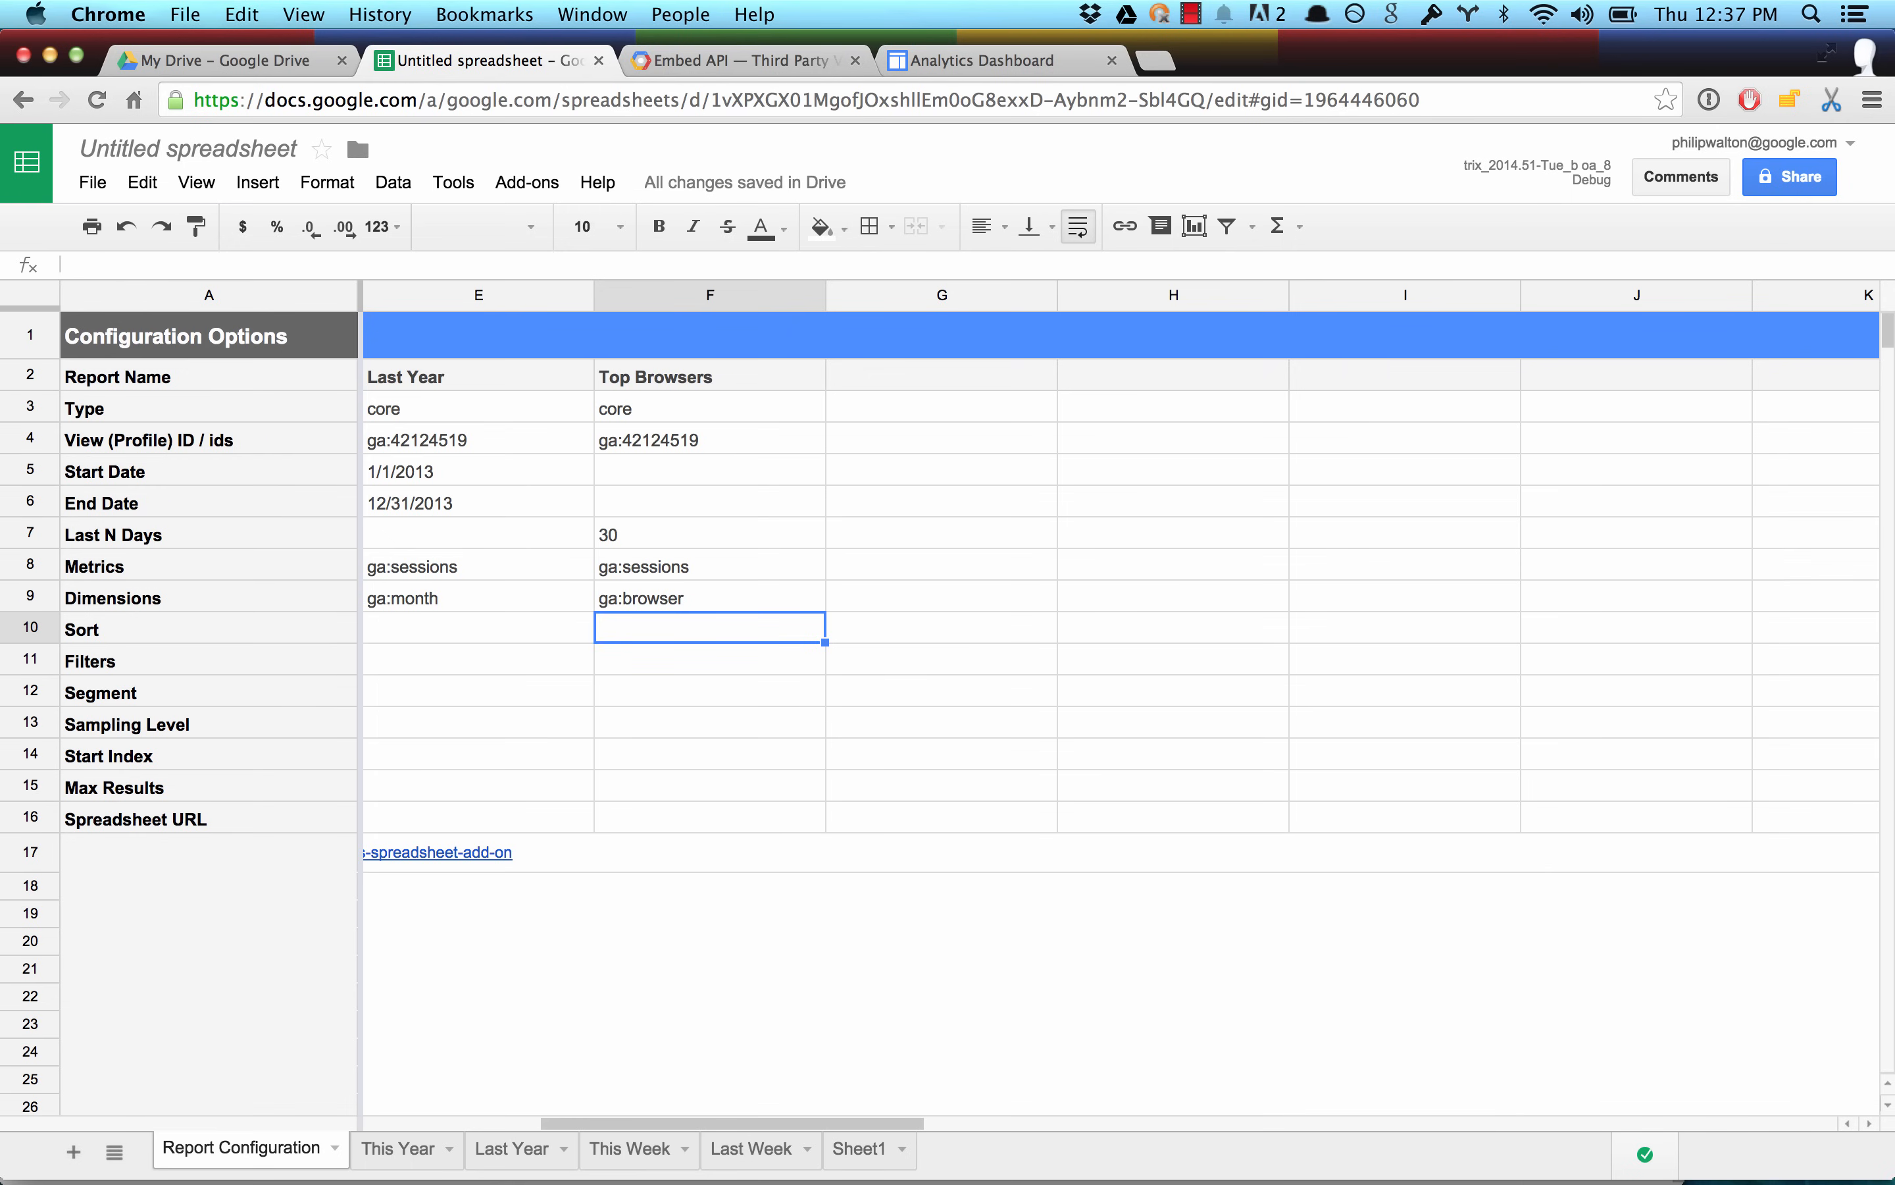
Limit the Top Browsers report to 5 max results and set its sort to -ga:sessions.
key("Down")
key("Down")
key("Down")
key("Down")
key("Down")
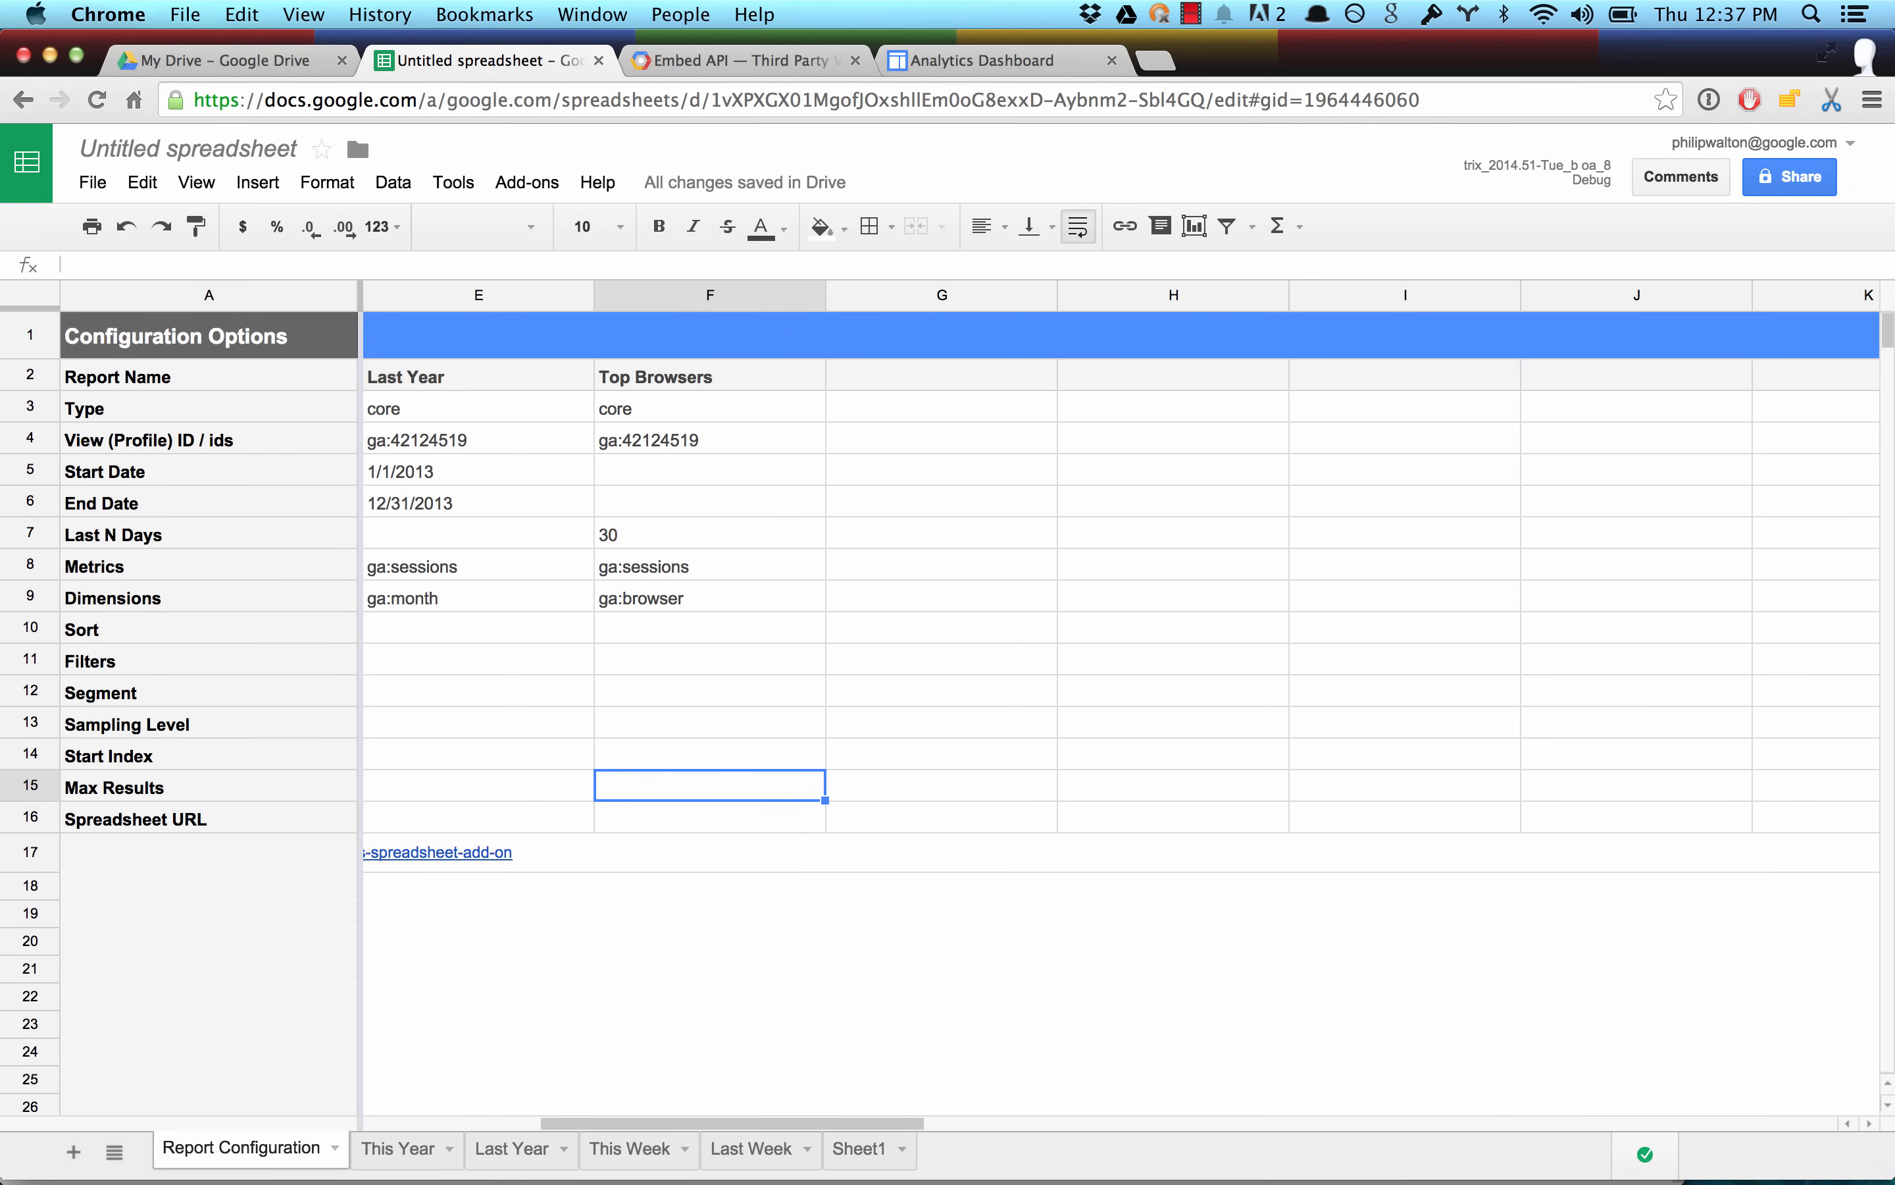
type("5")
key("Up")
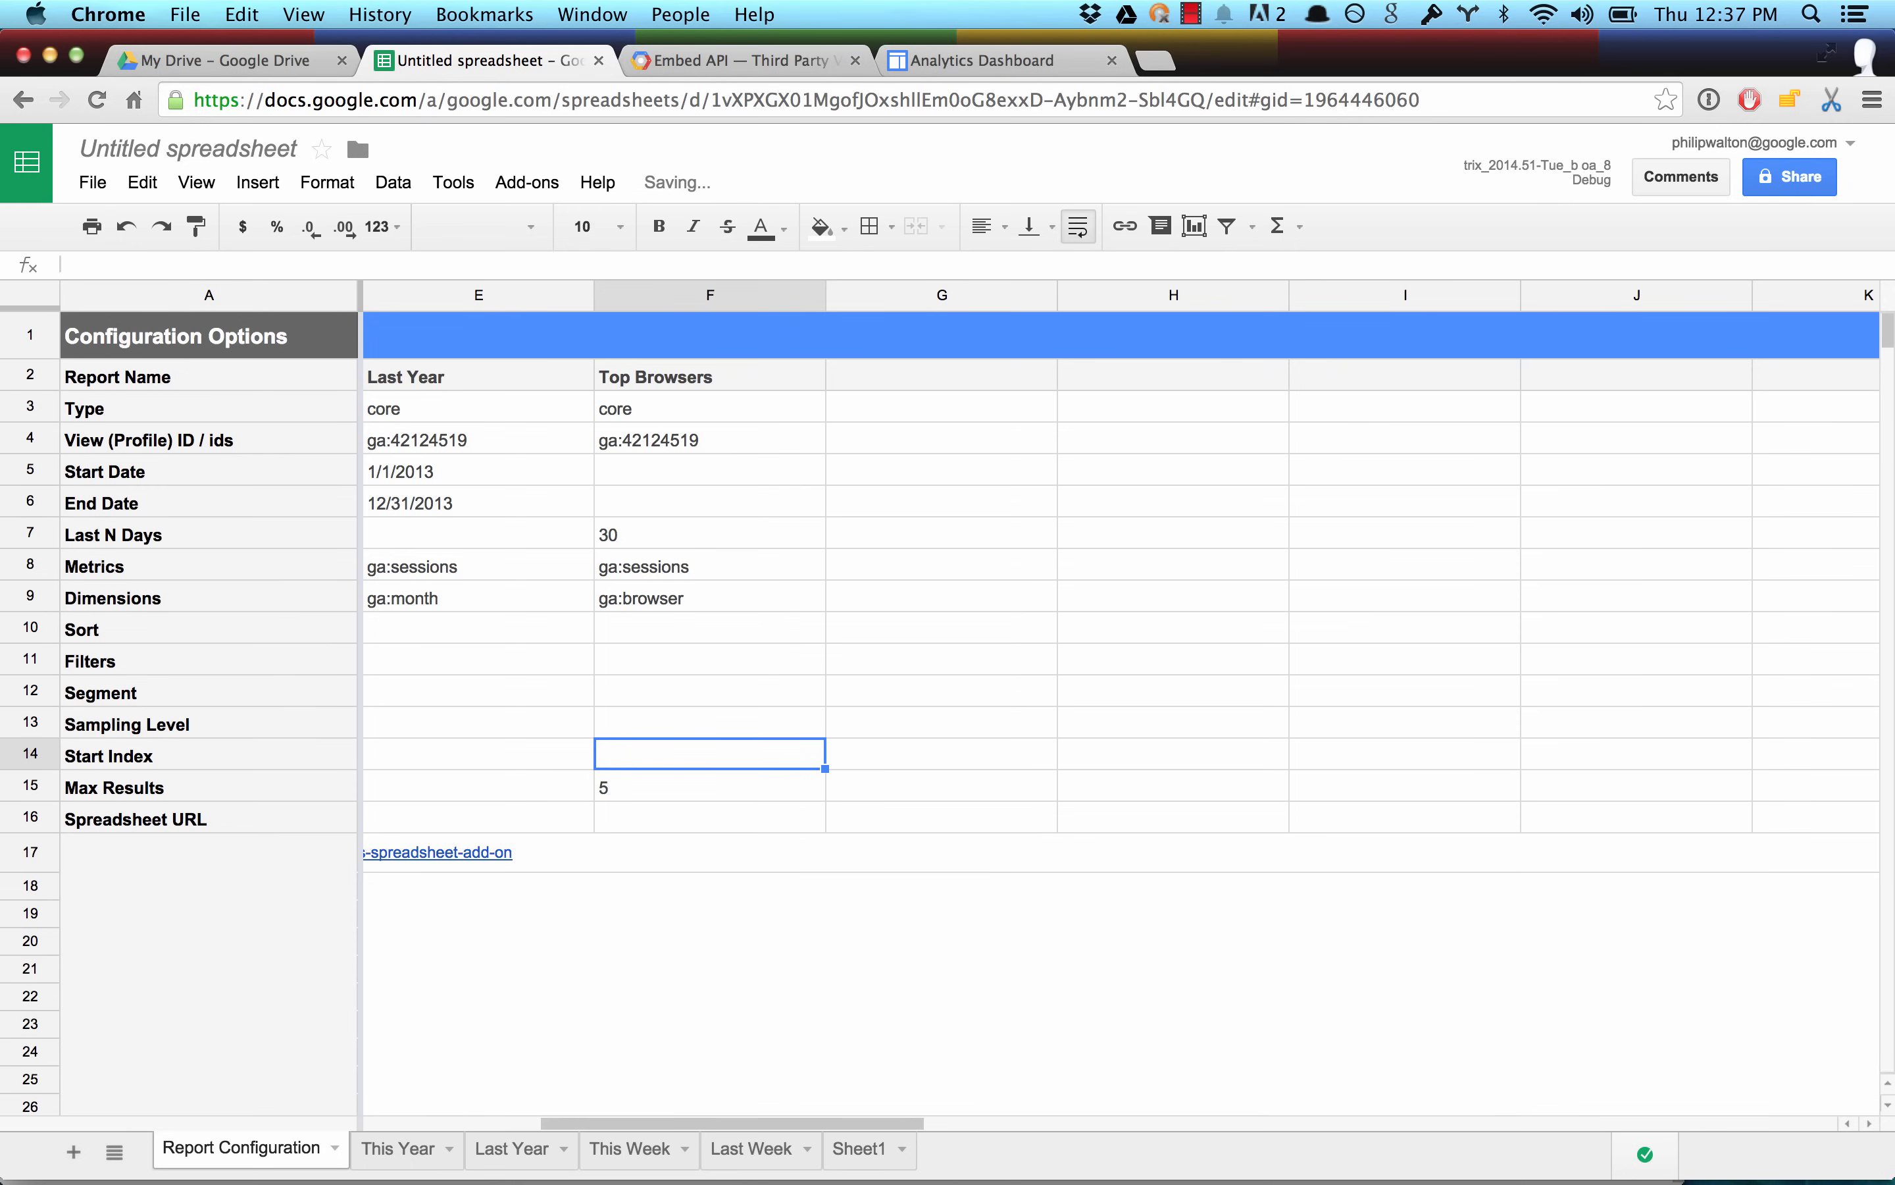
key("Up")
key("Up")
key("Up")
key("Up")
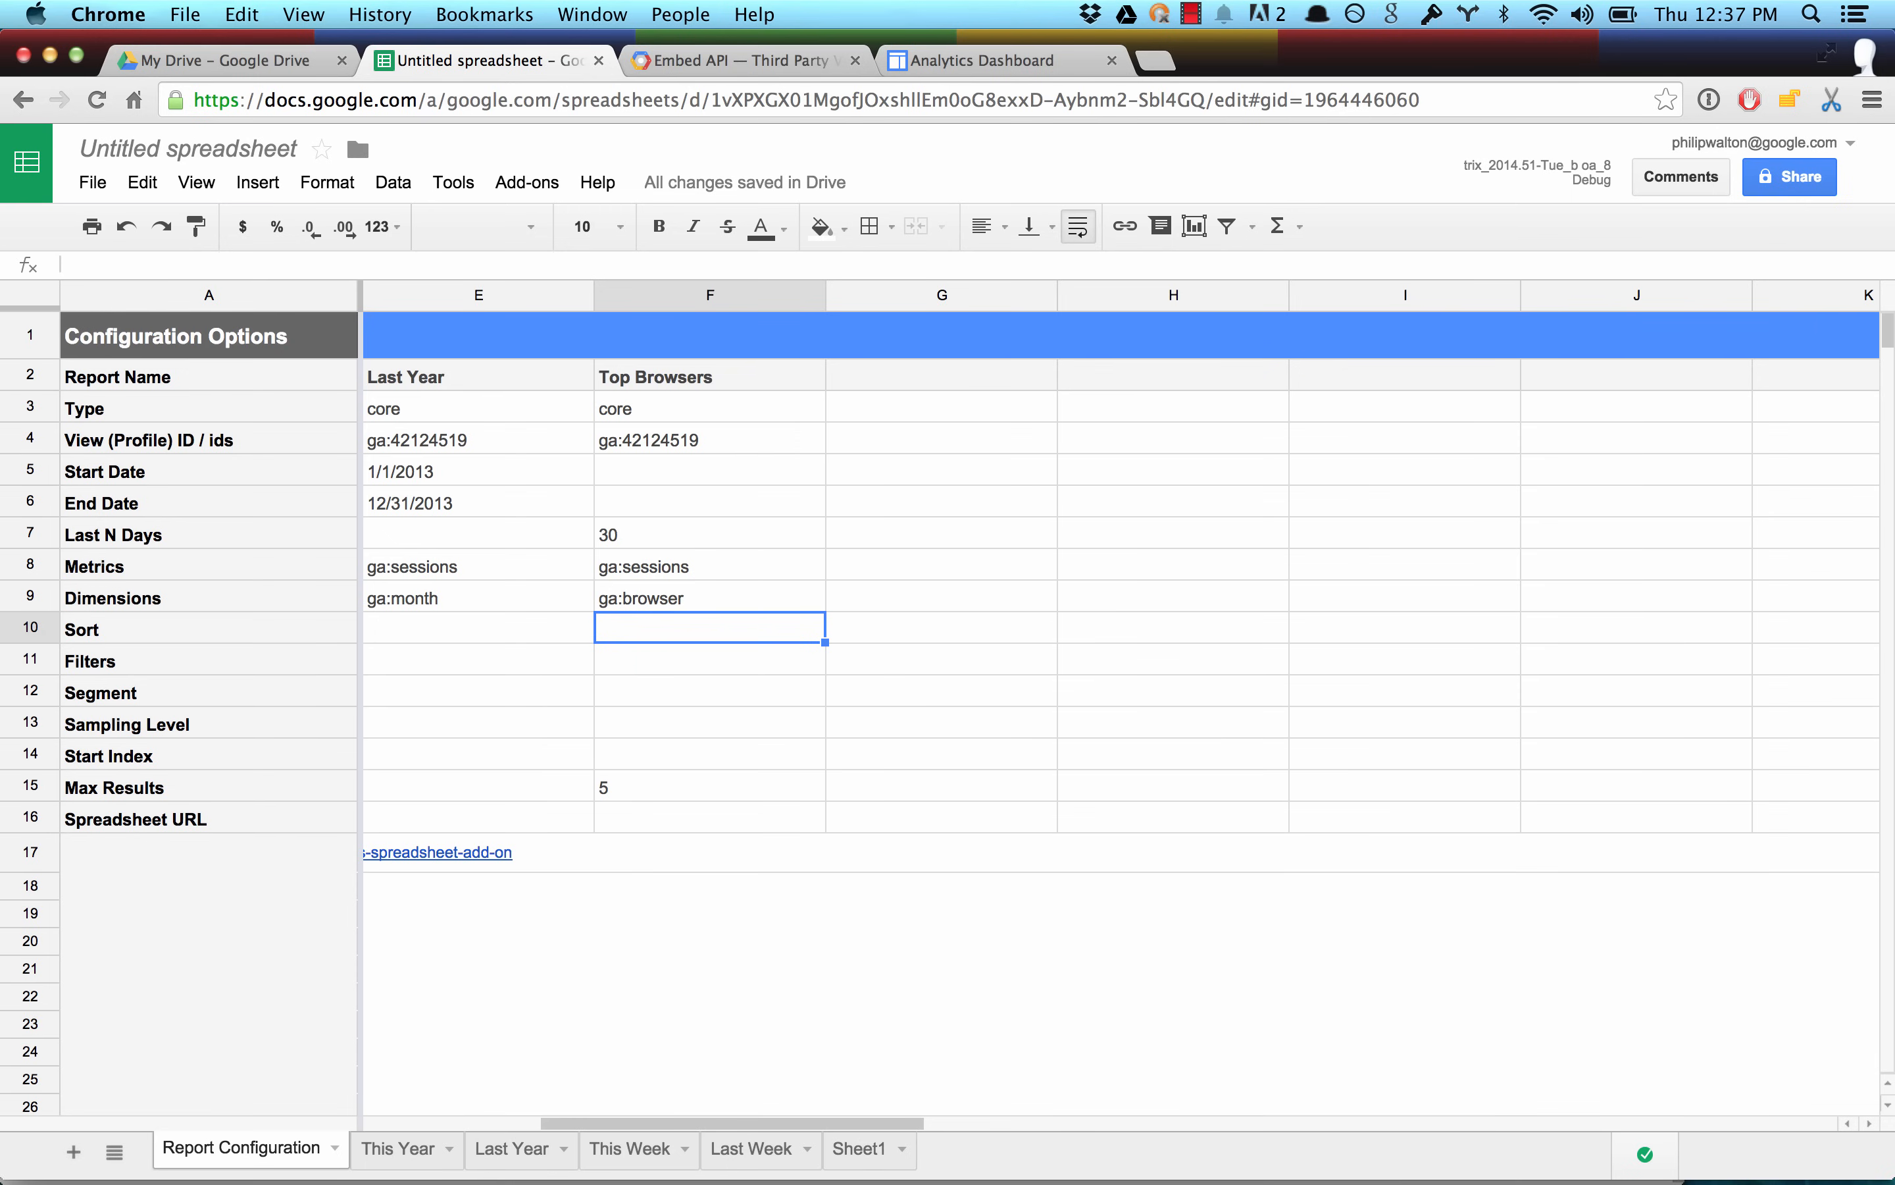
type("-ga:sessions")
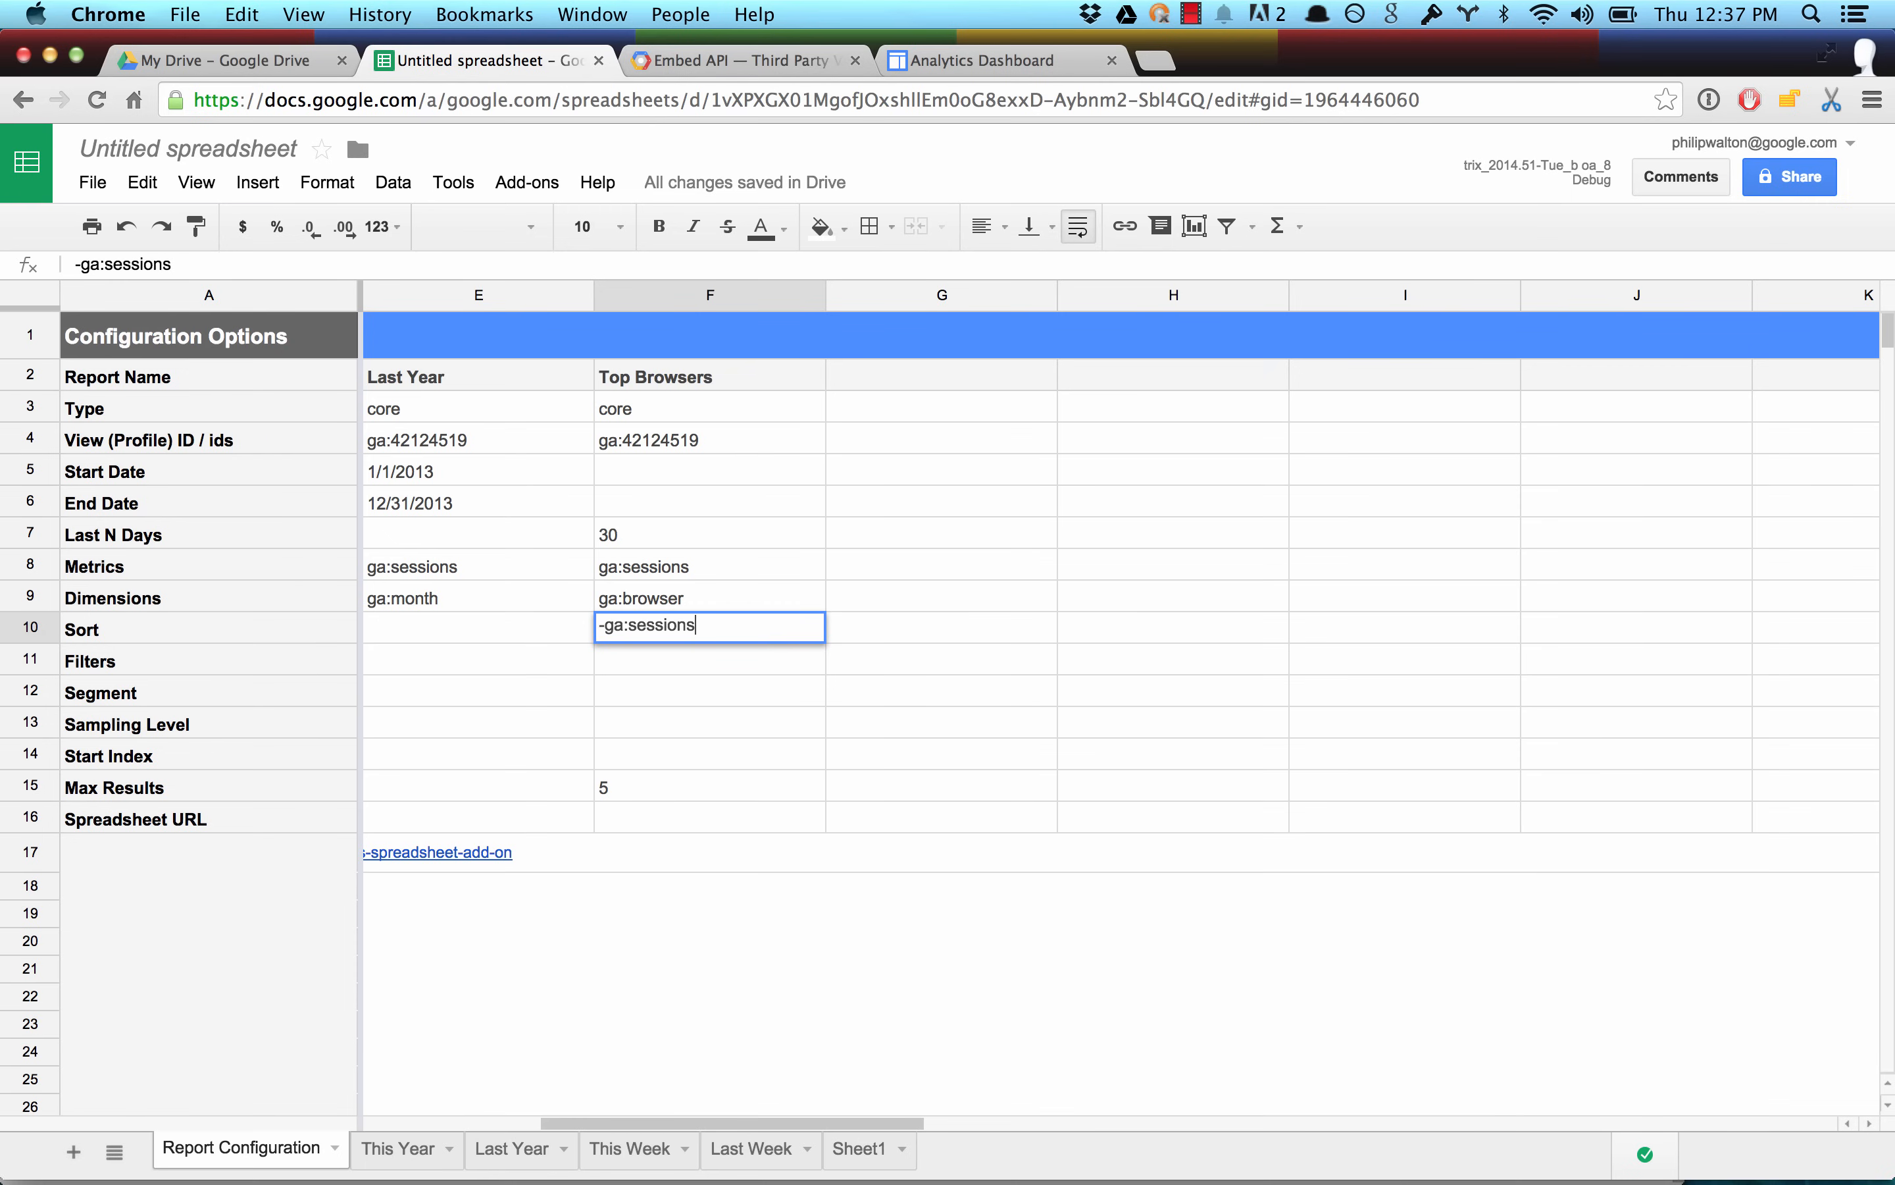
key("Return")
Copy the Top Browsers report's settings into column G and name the new report "Top Countries".
left_click_drag(753, 381, 680, 781)
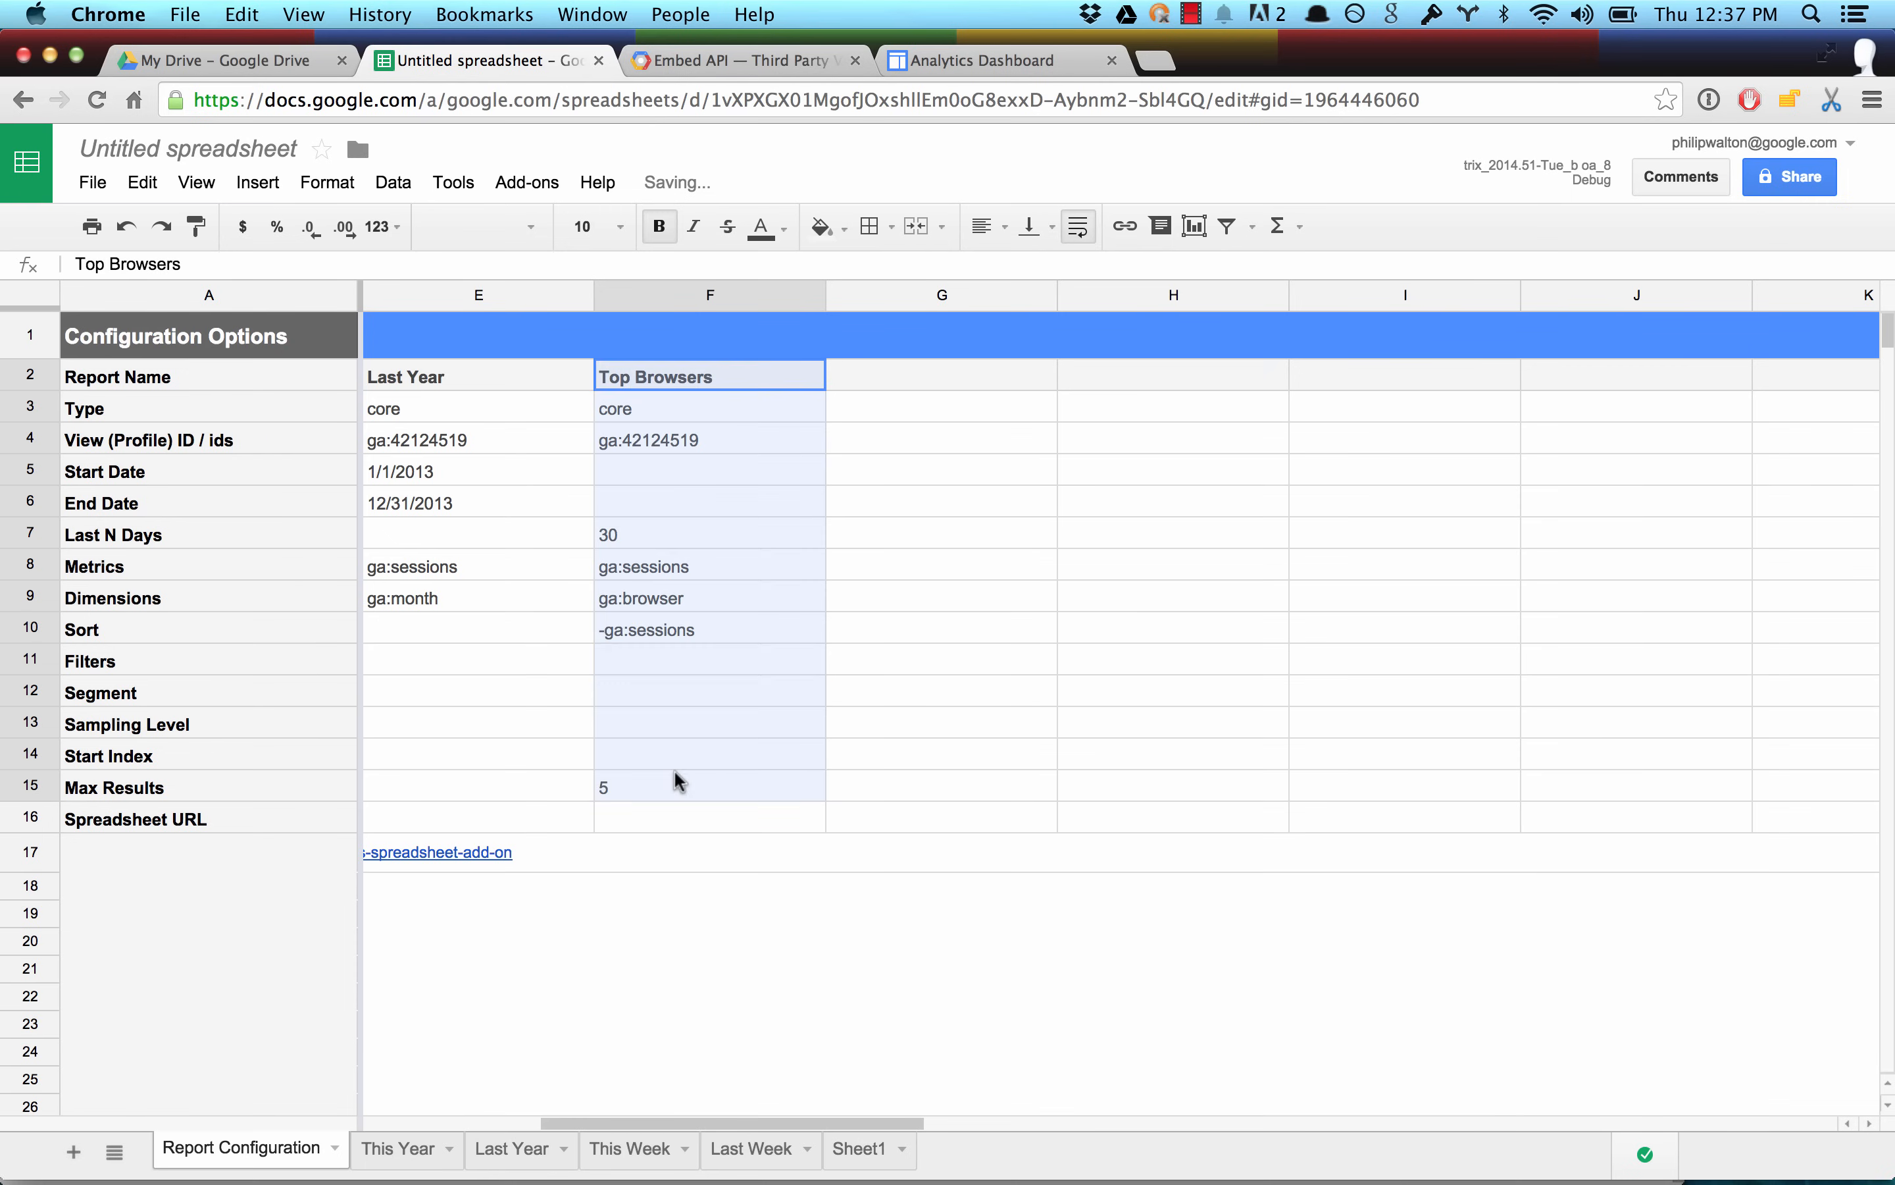
key("ctrl+c")
left_click_drag(863, 394, 854, 793)
key("ctrl+v")
double_click(918, 376)
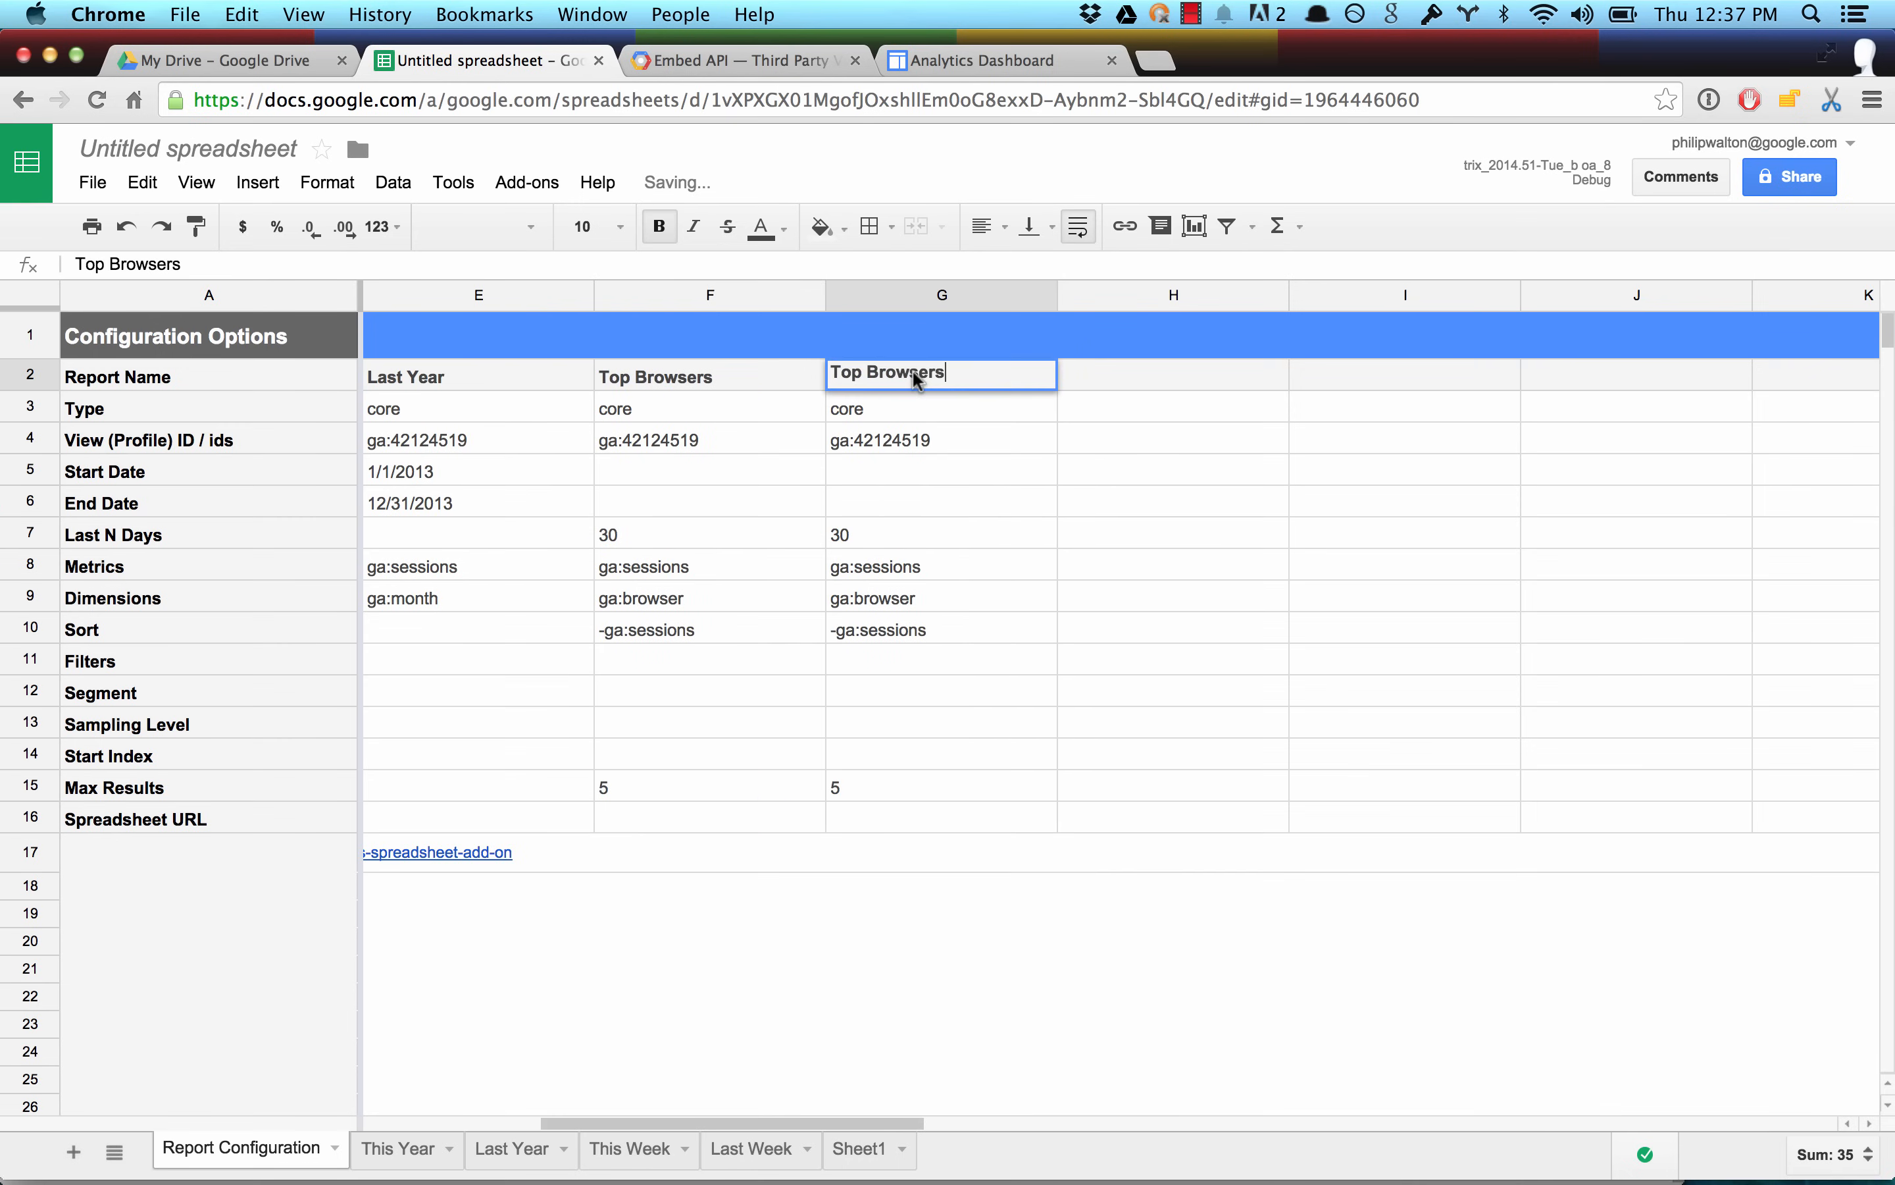
key("BackSpace")
key("BackSpace")
key("BackSpace")
key("BackSpace")
type("Cou")
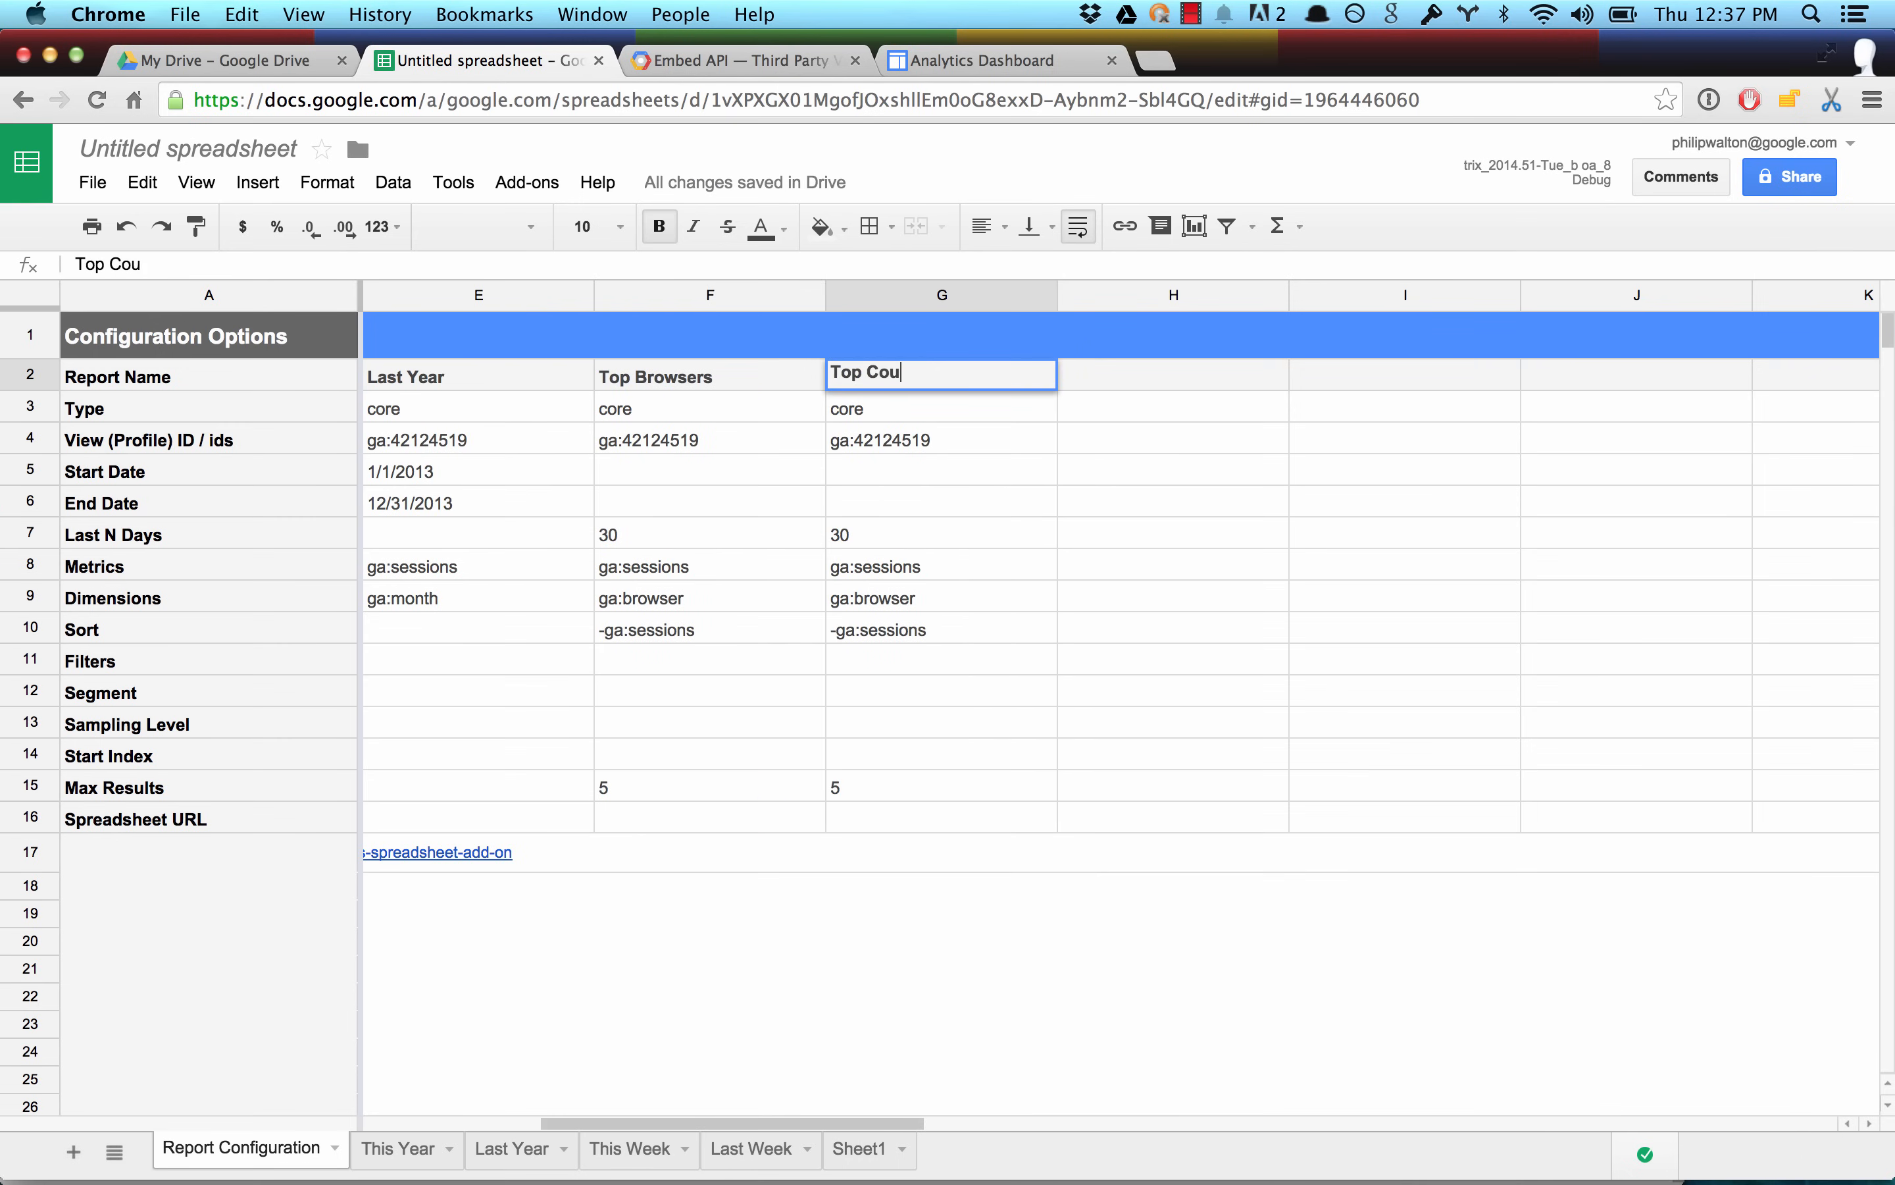
type("ntries")
key("Return")
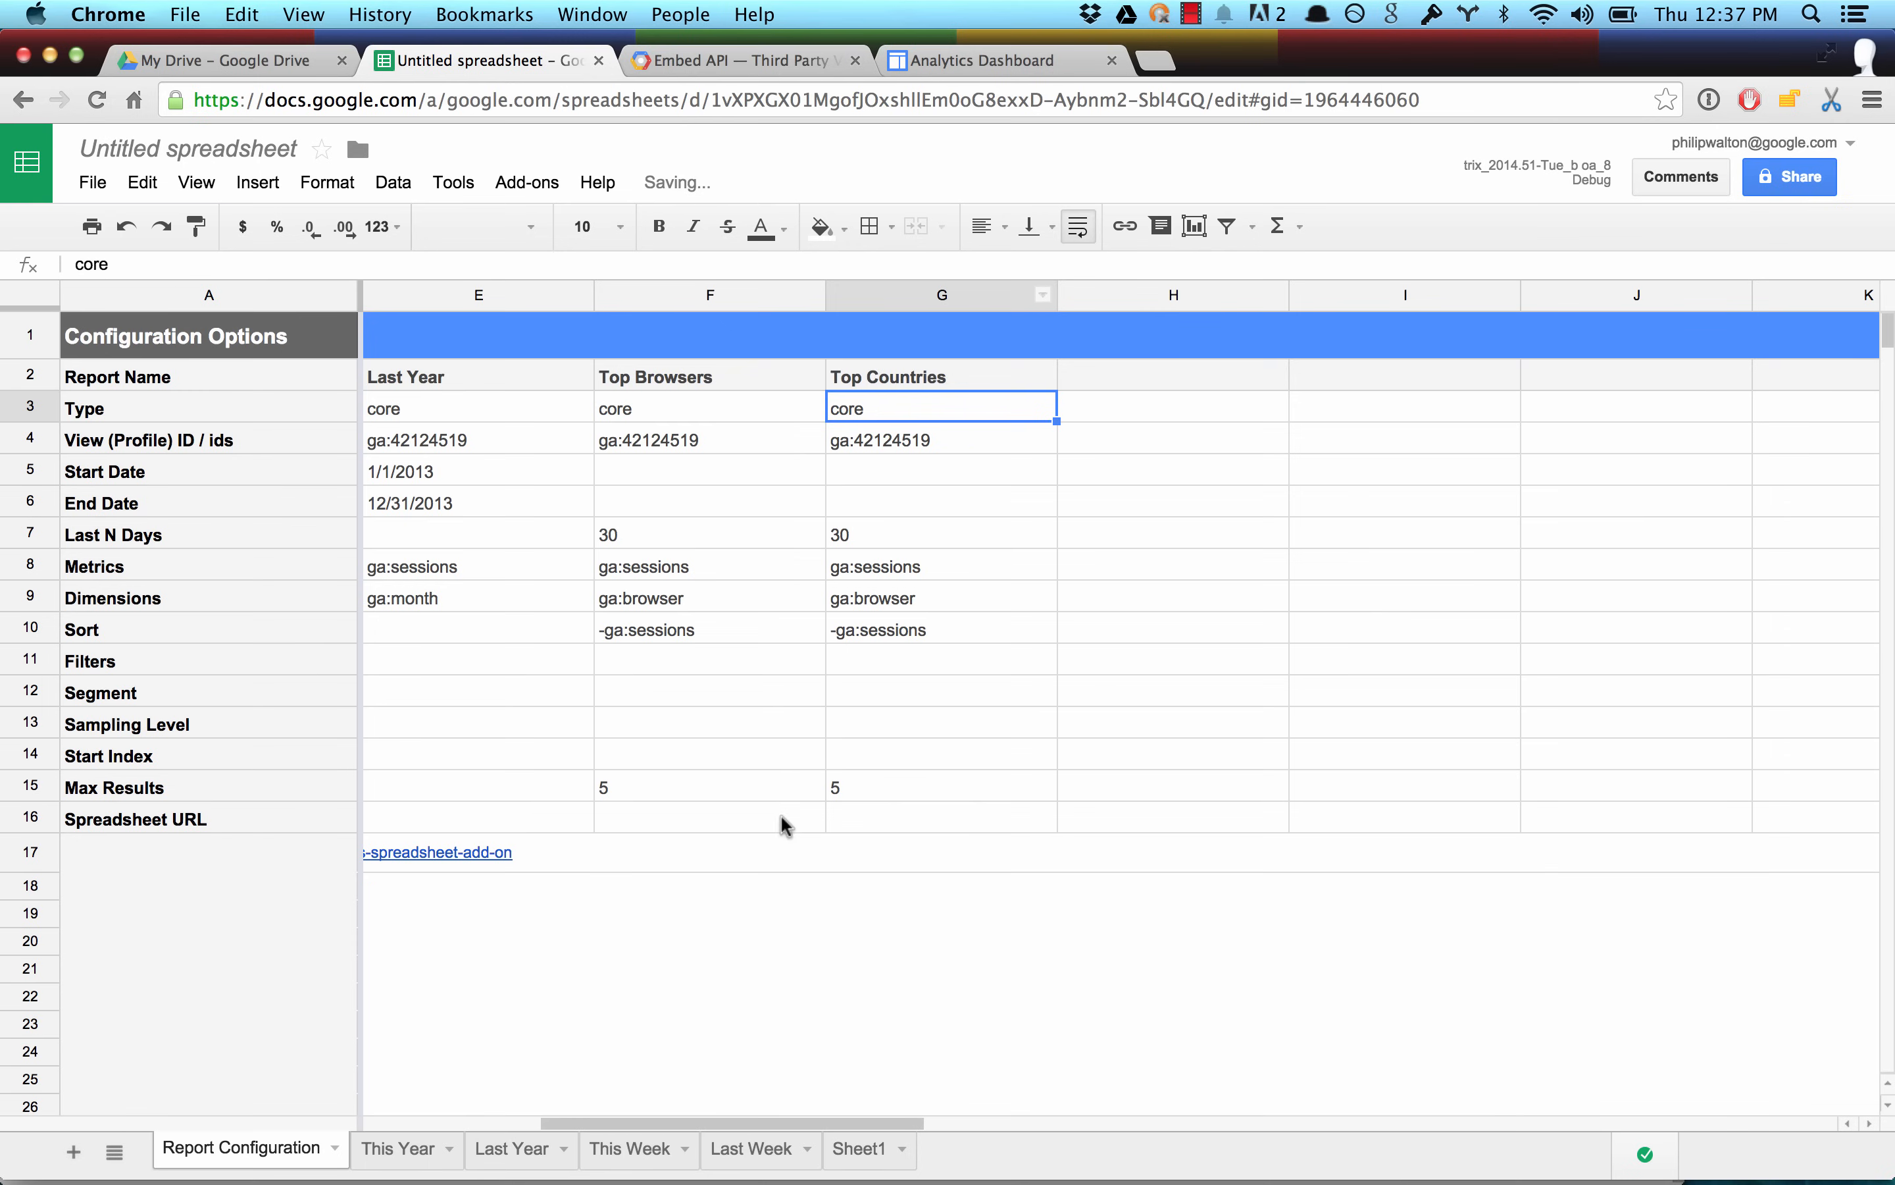
Set the Top Countries report's dimension to ga:country.
double_click(890, 605)
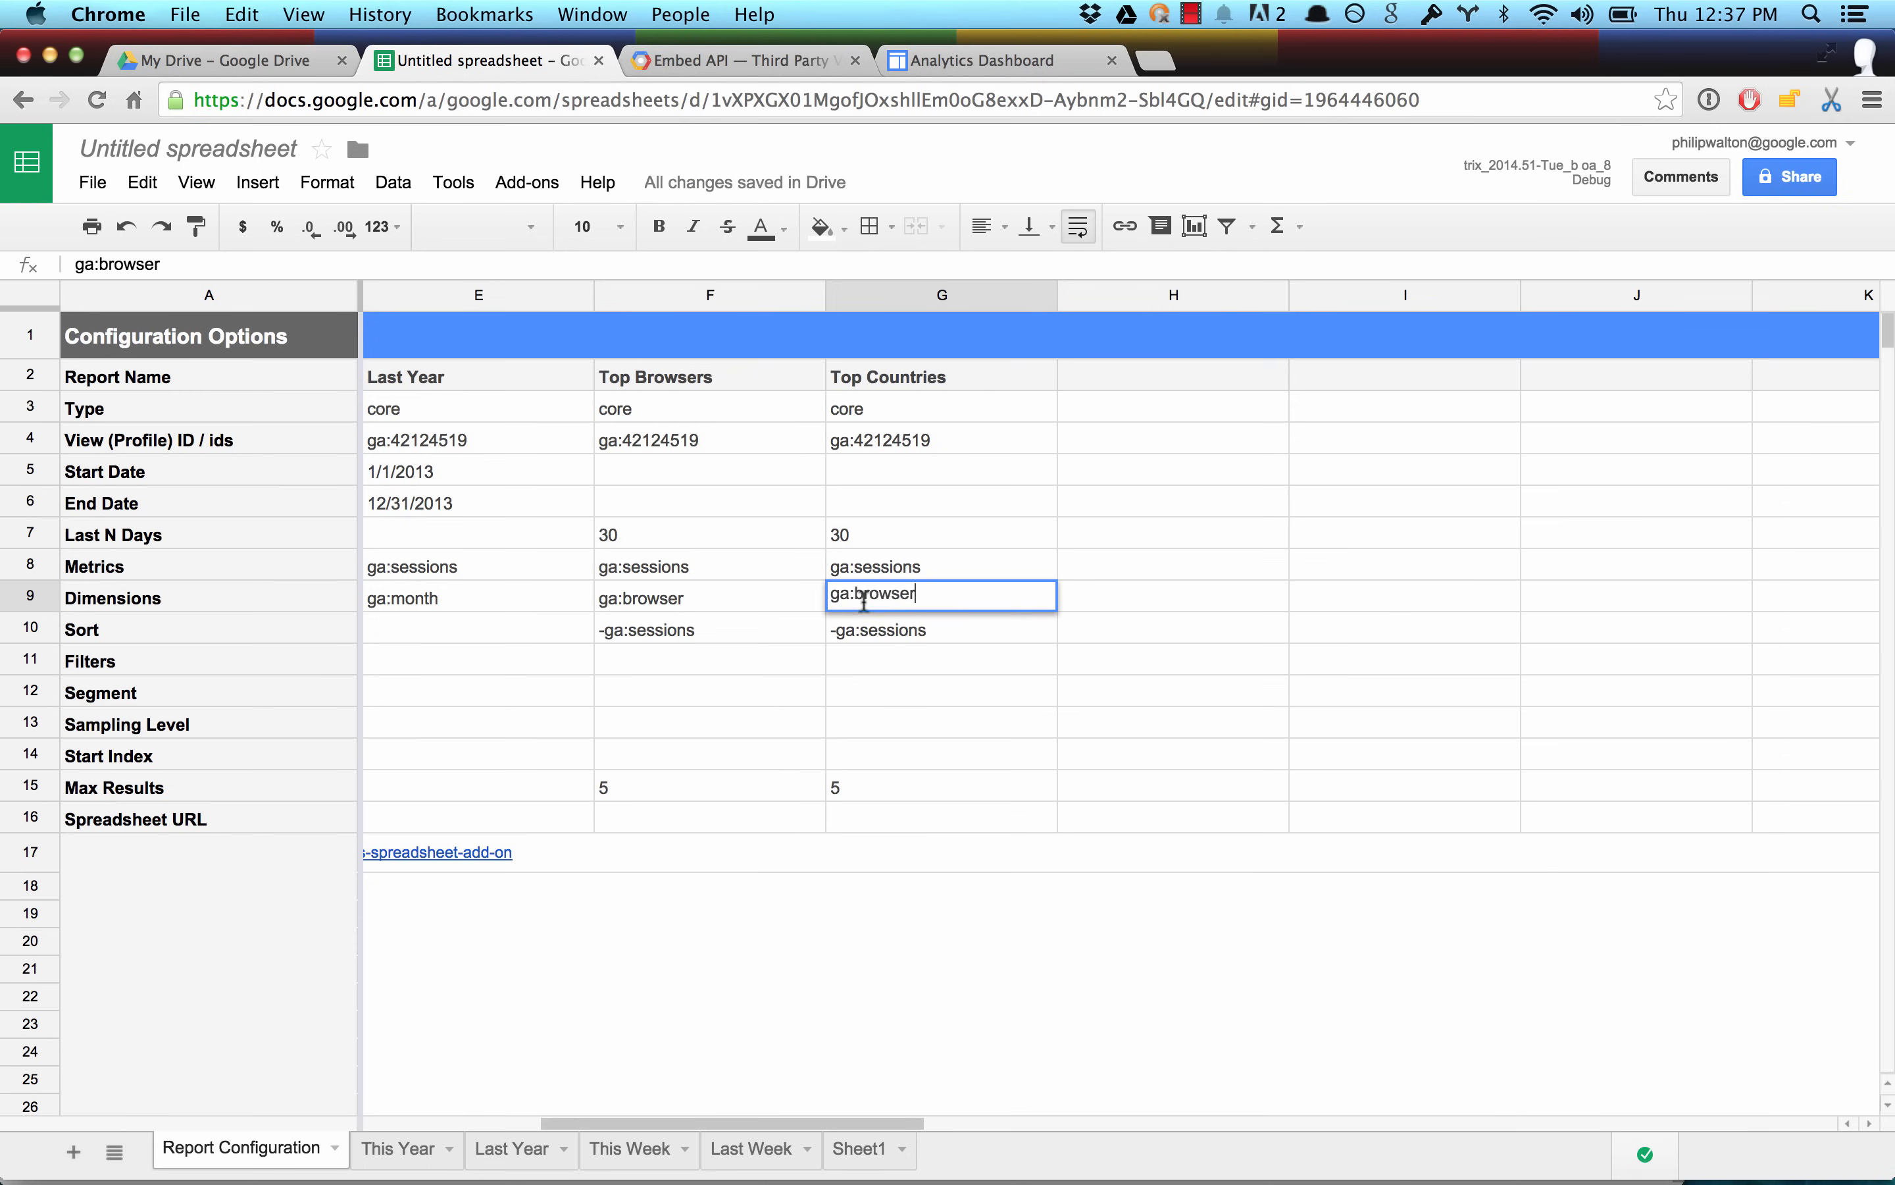
double_click(866, 600)
type("ga:country")
key("Return")
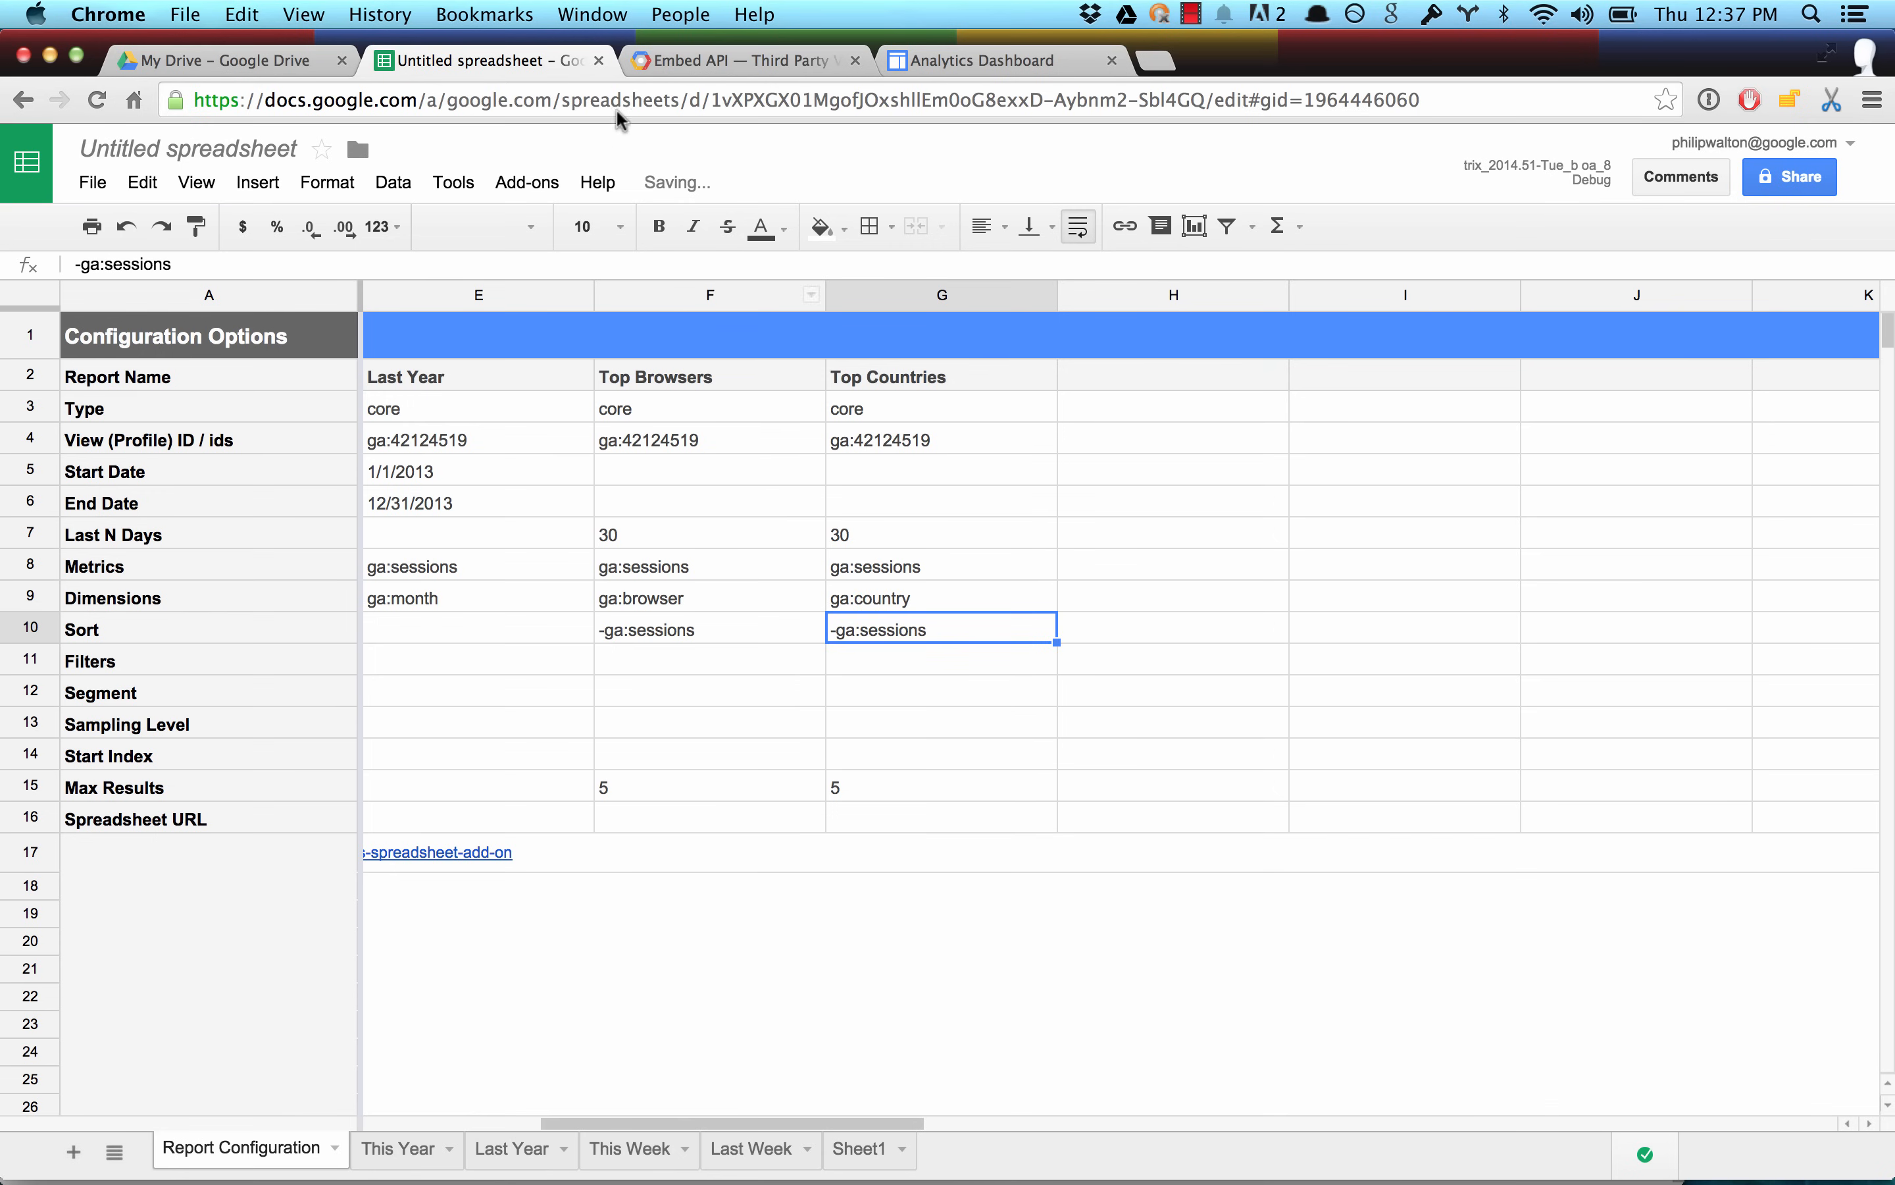
Run all configured reports with the Google Analytics add-on and dismiss the report status.
left_click(511, 189)
mouse_move(592, 229)
left_click(749, 267)
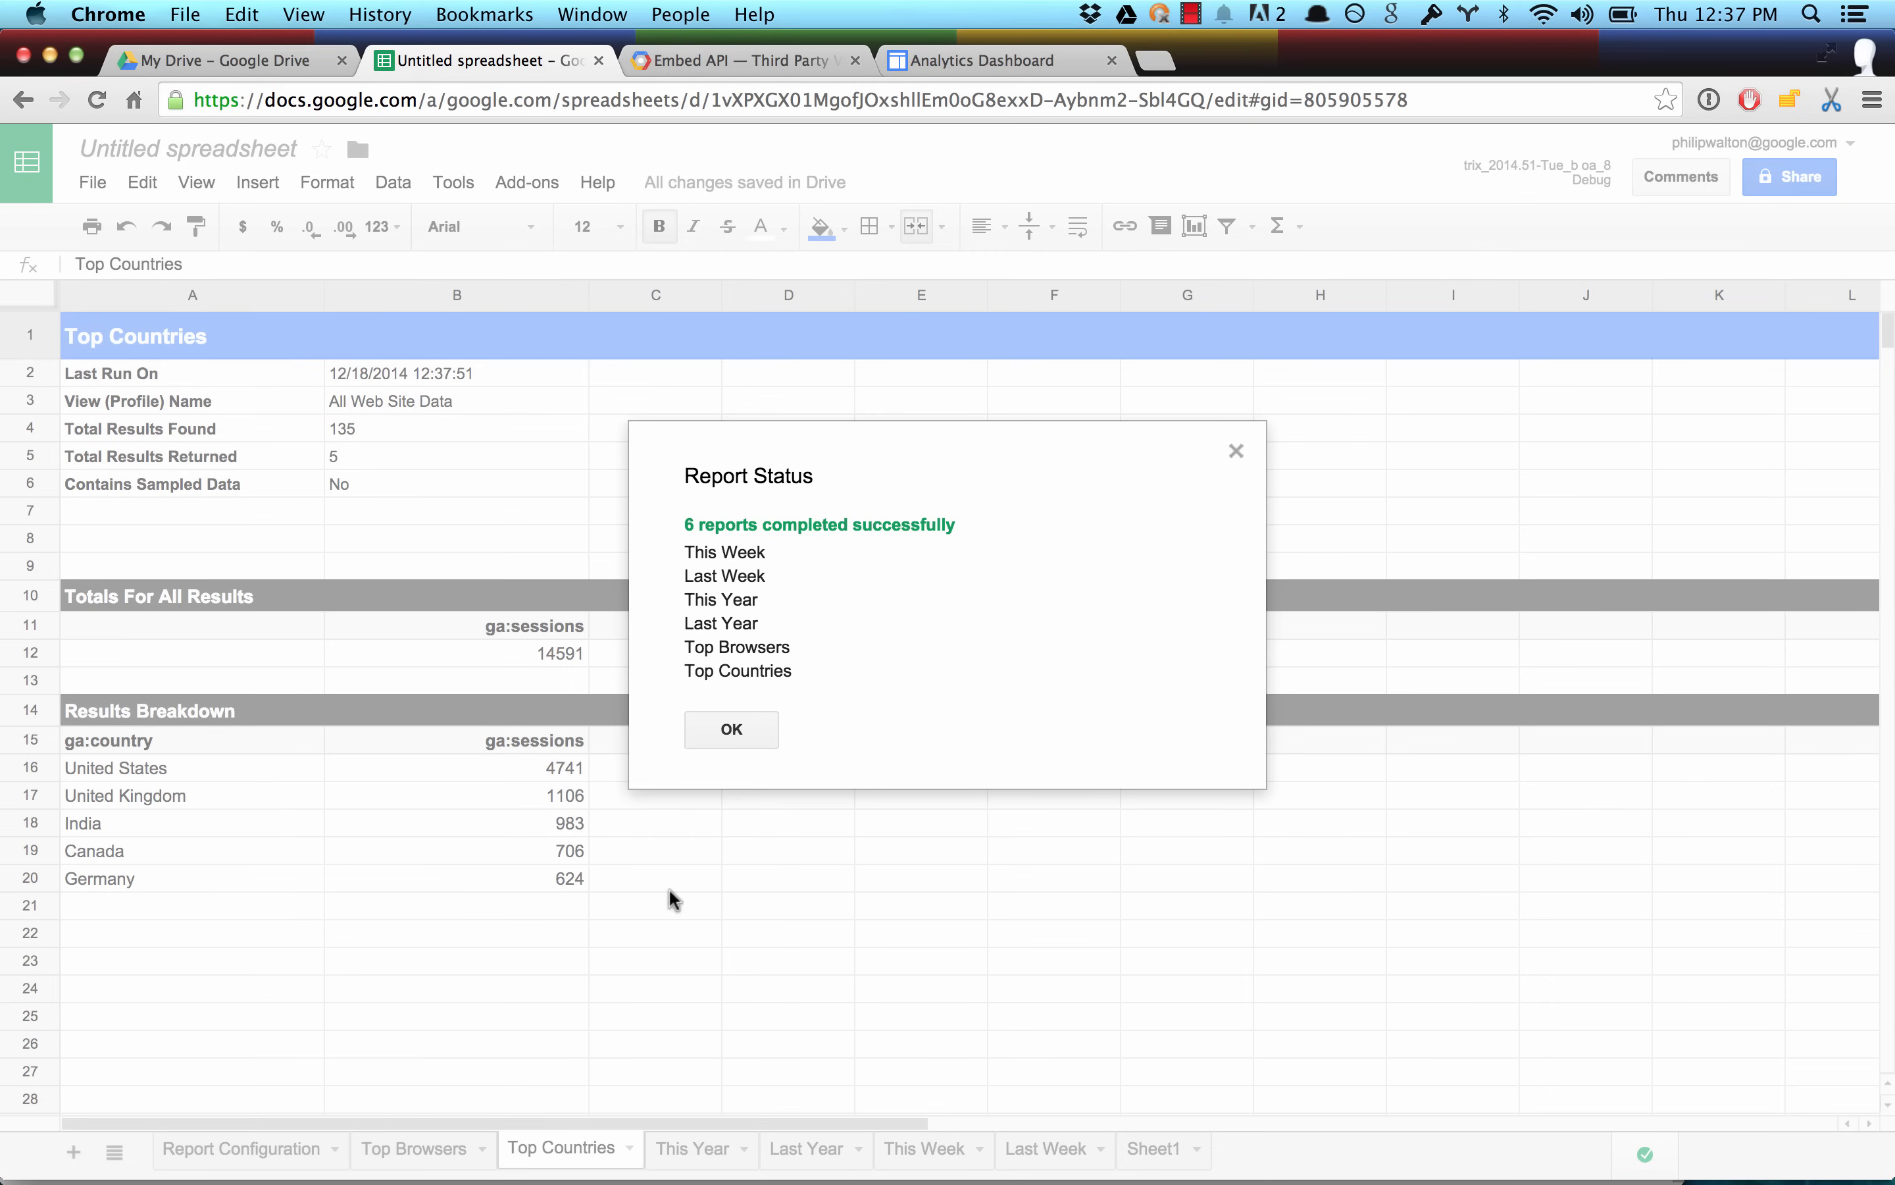
left_click(732, 731)
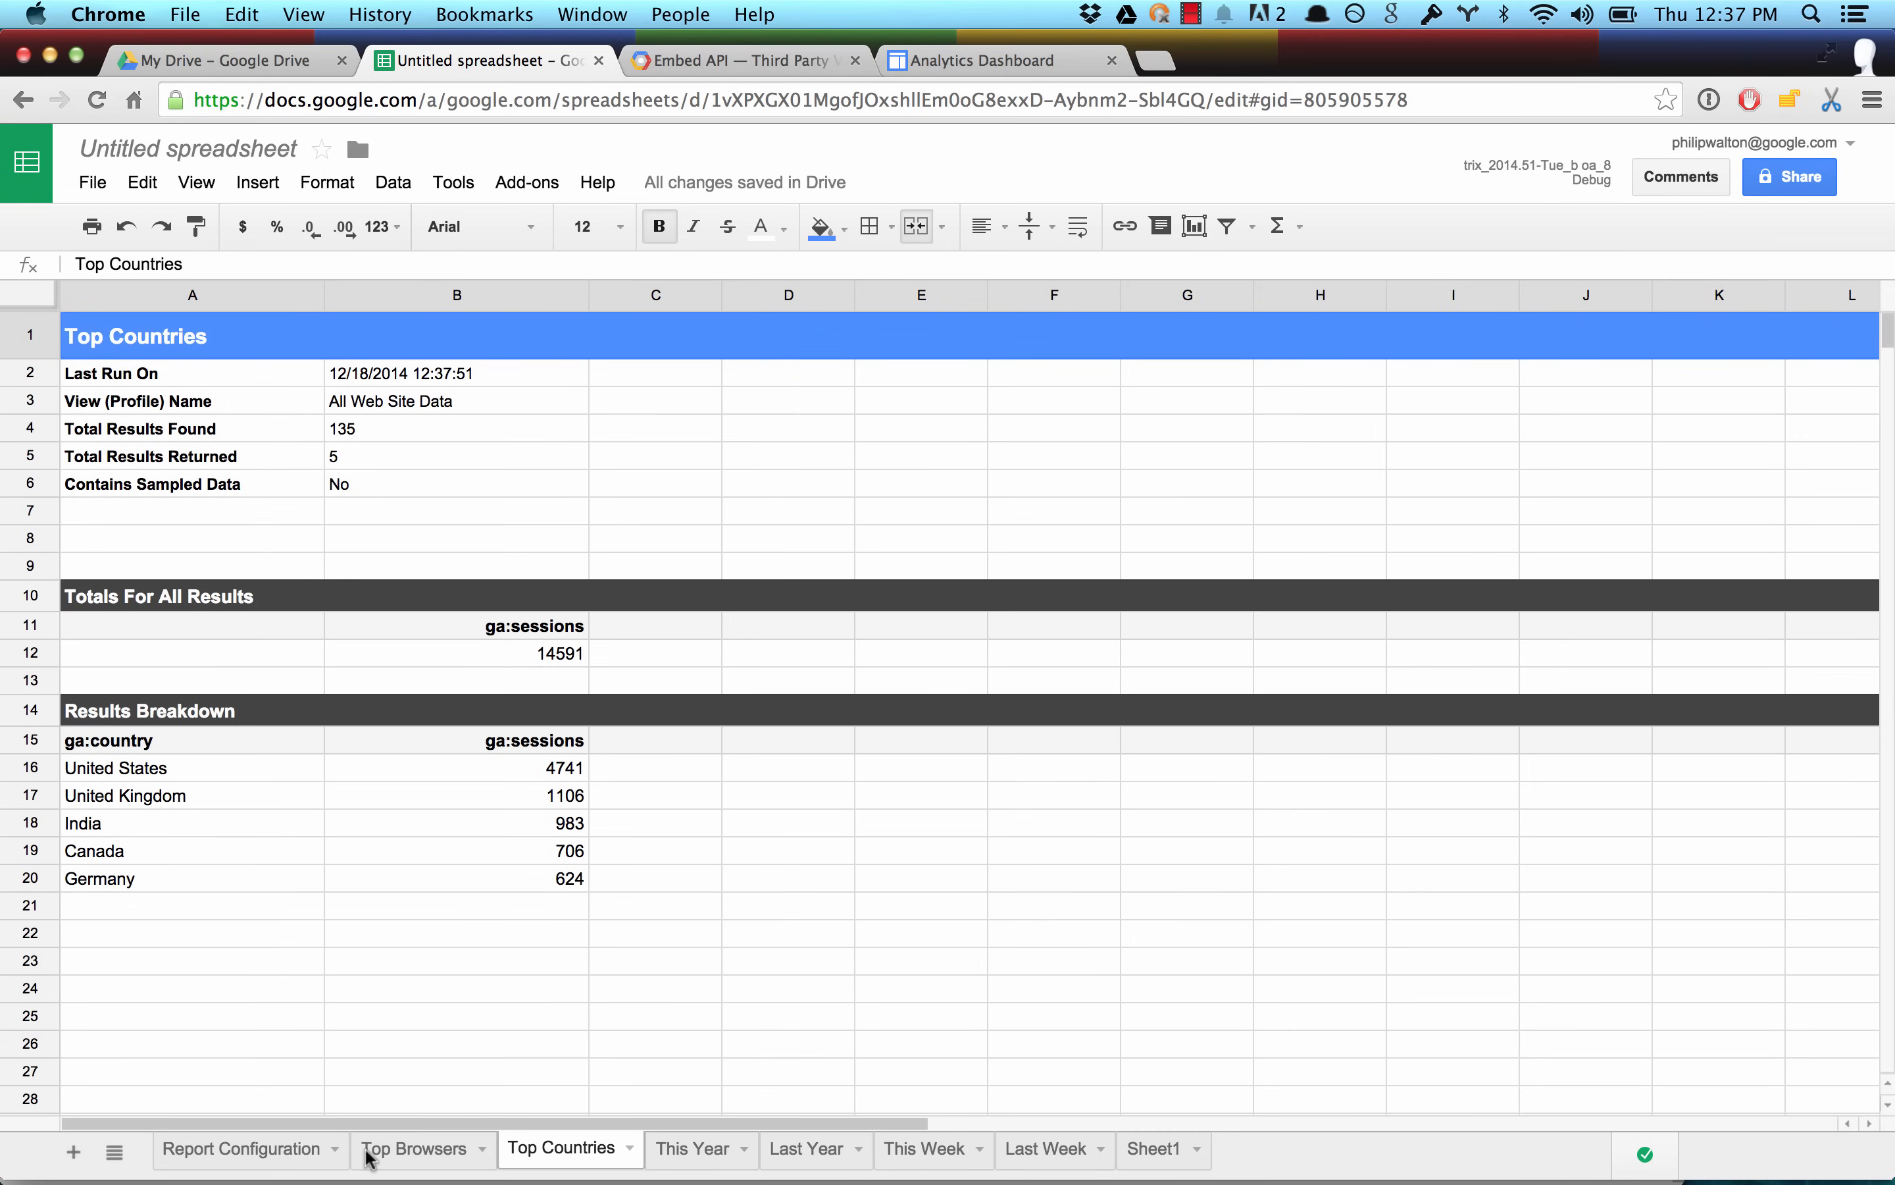
Insert a donut pie chart from the country sessions in A16:B20 of the Top Countries sheet.
left_click_drag(503, 878, 262, 766)
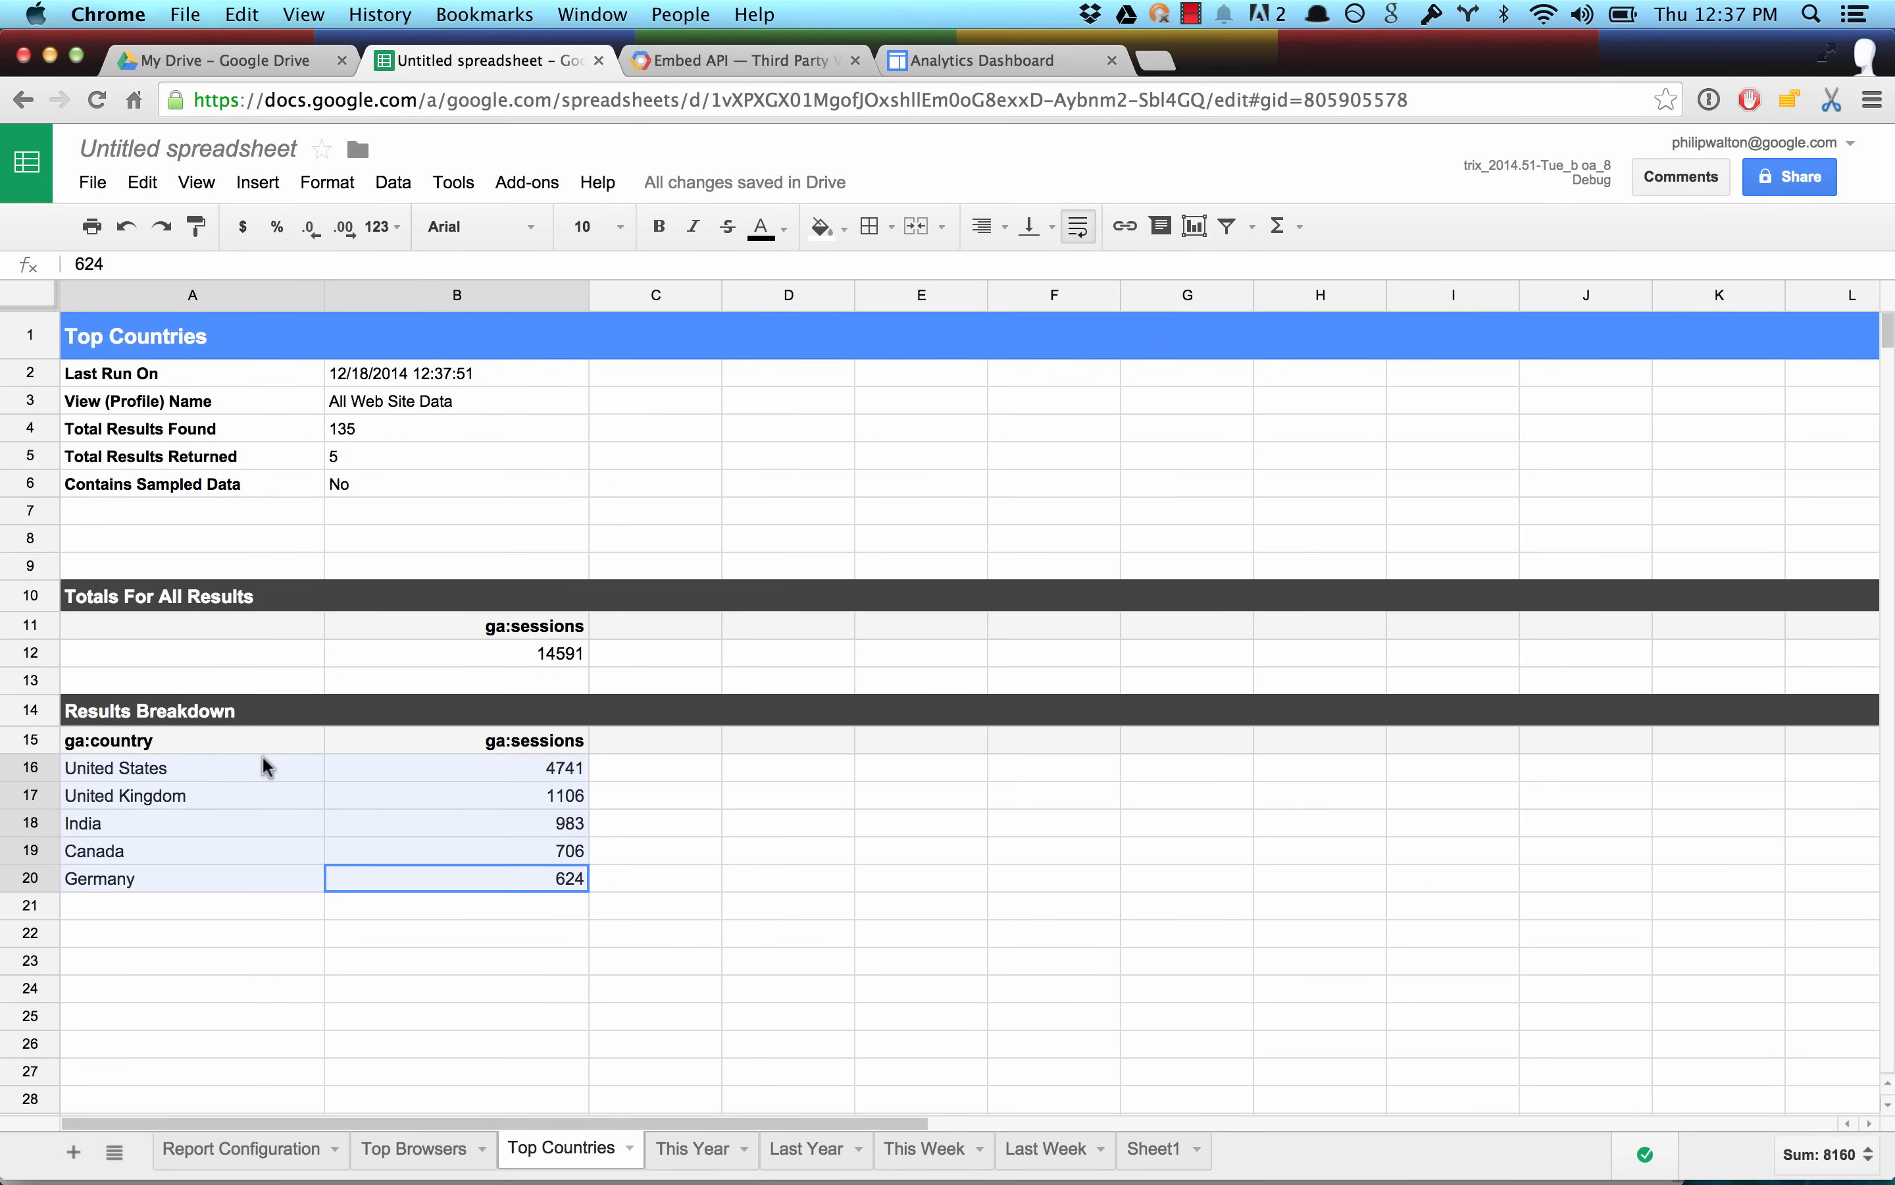
left_click(1195, 226)
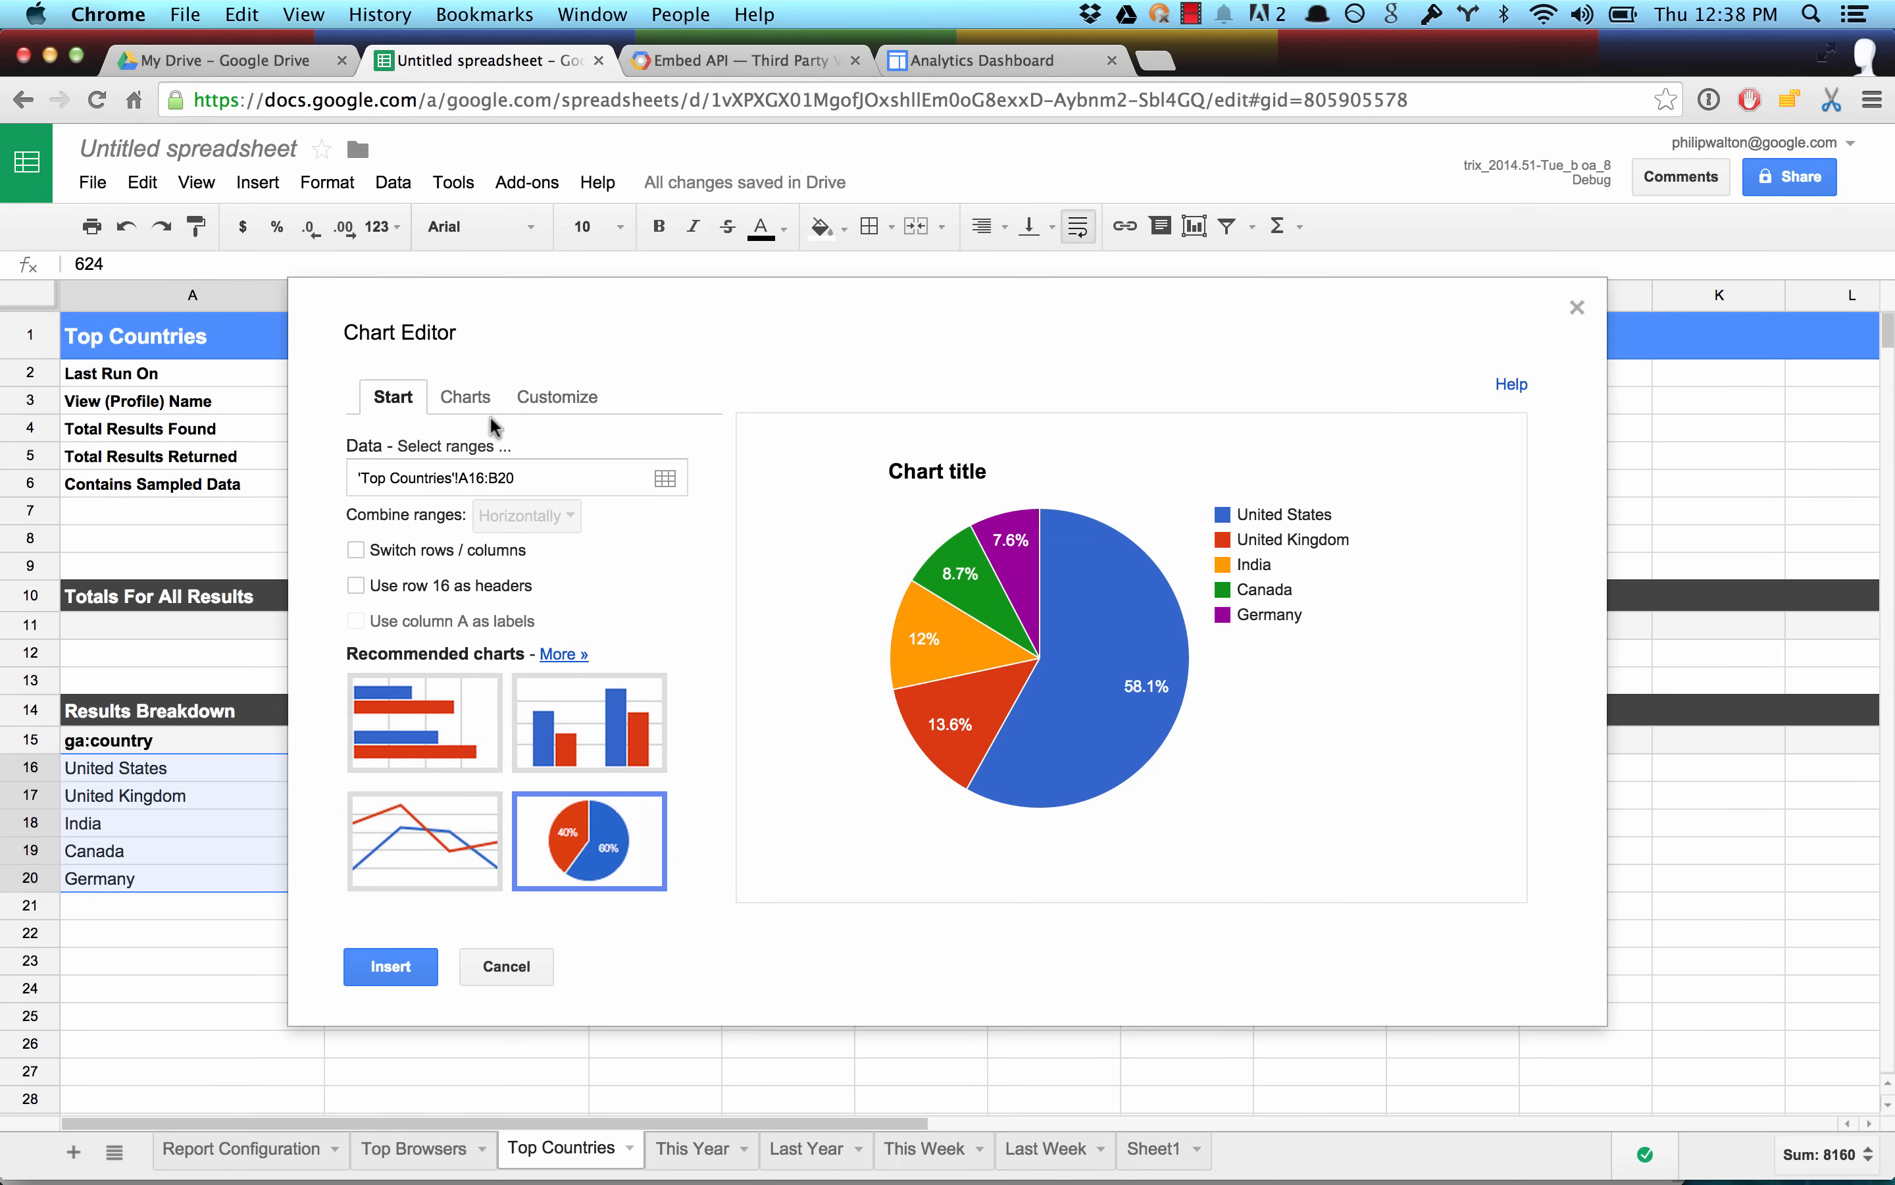
left_click(466, 396)
left_click(608, 766)
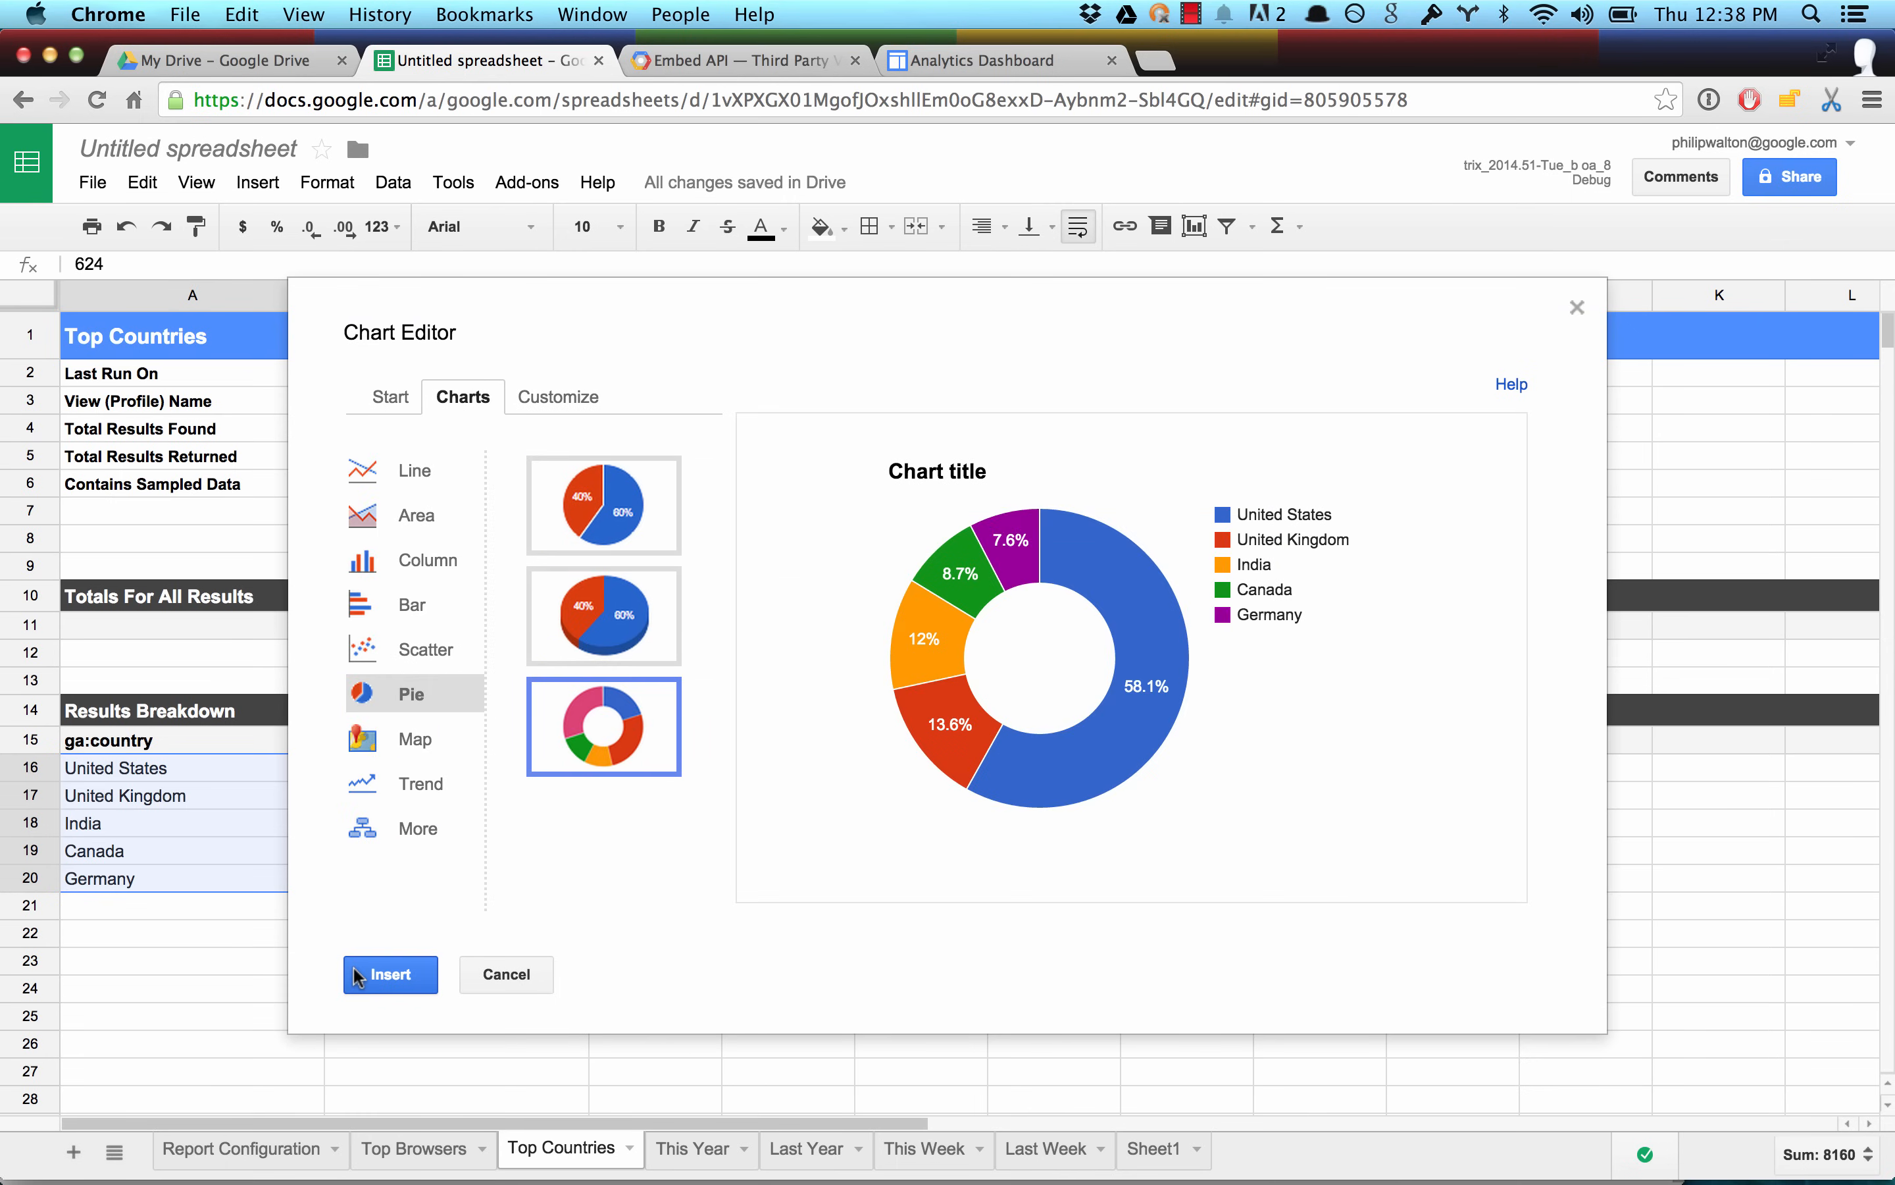
left_click(389, 974)
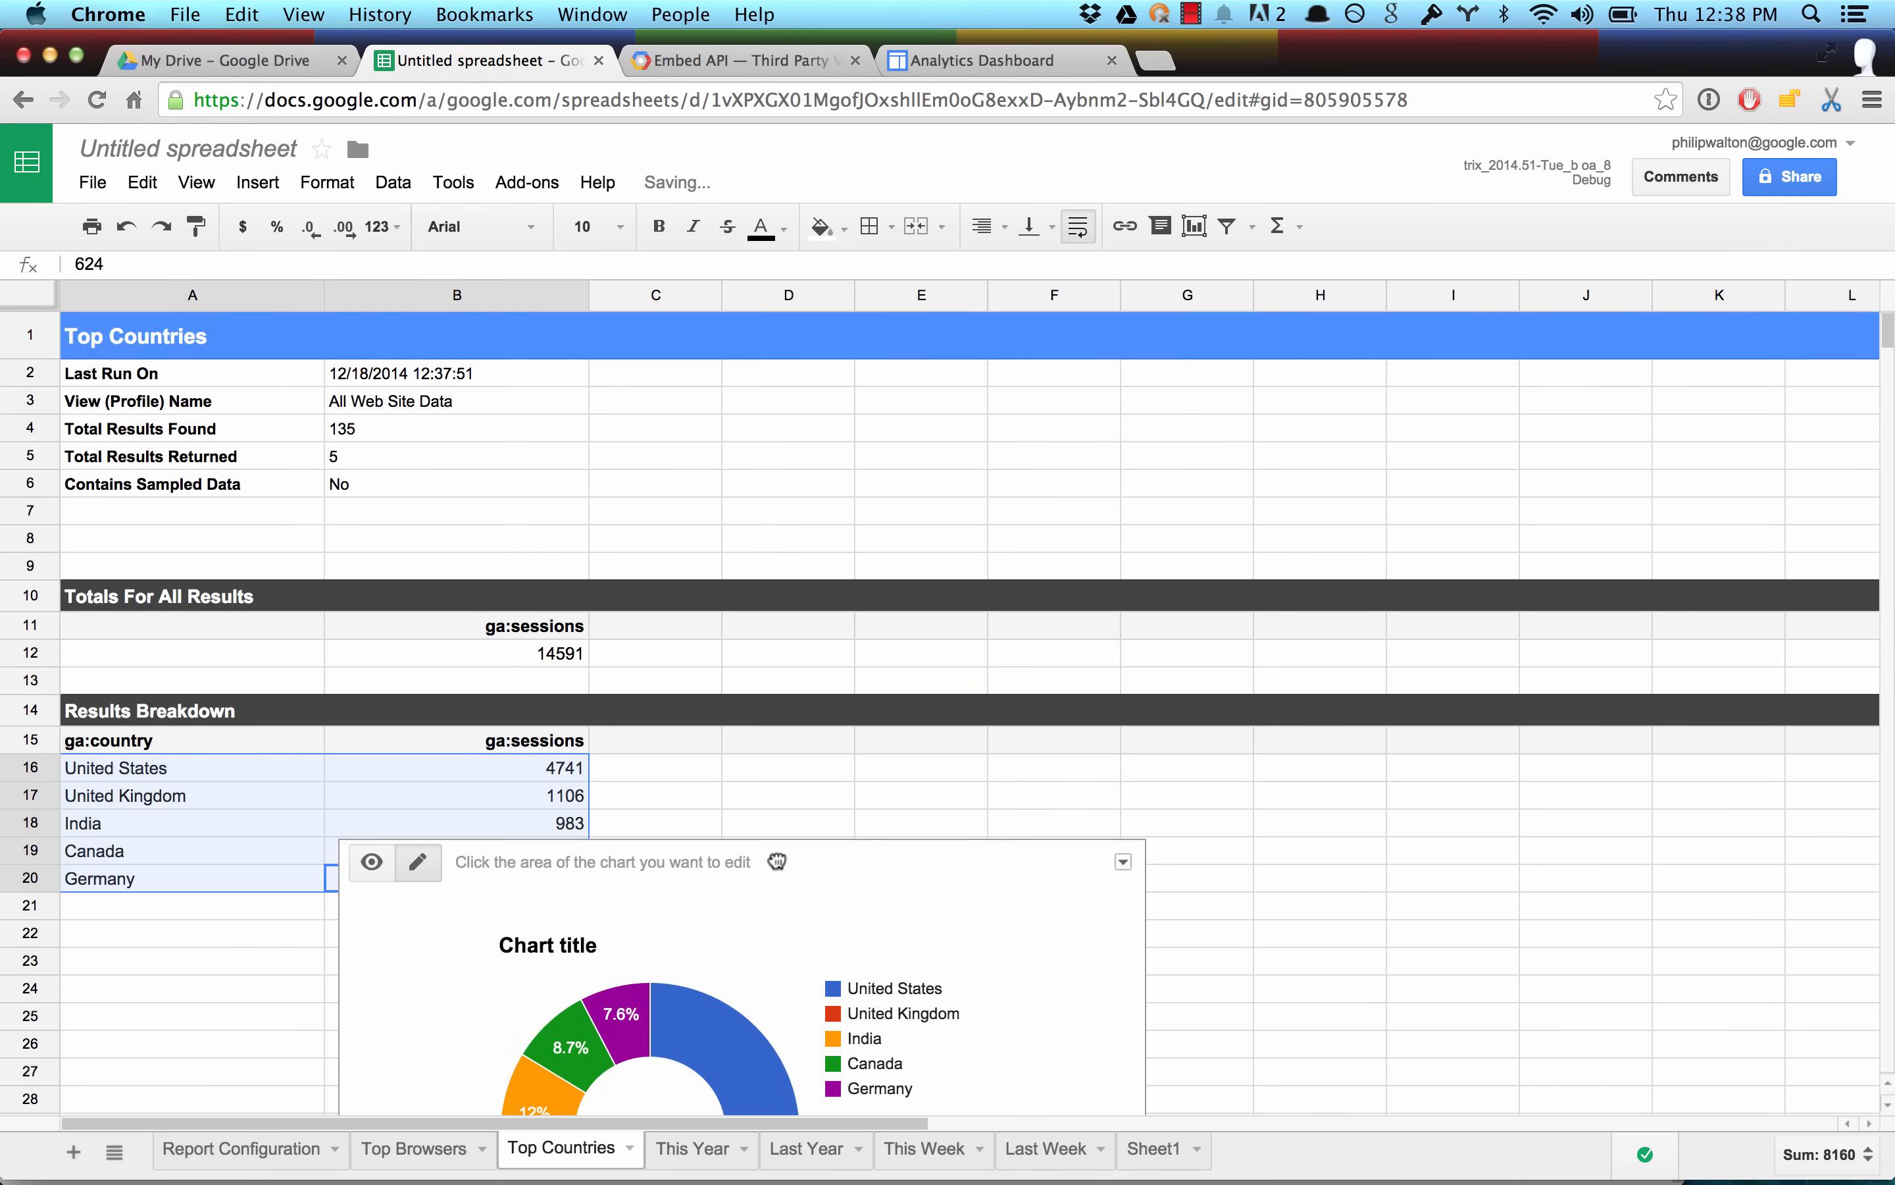
Place the donut chart beside the country results, clear of the data, and title it "Top Countries".
left_click(887, 501)
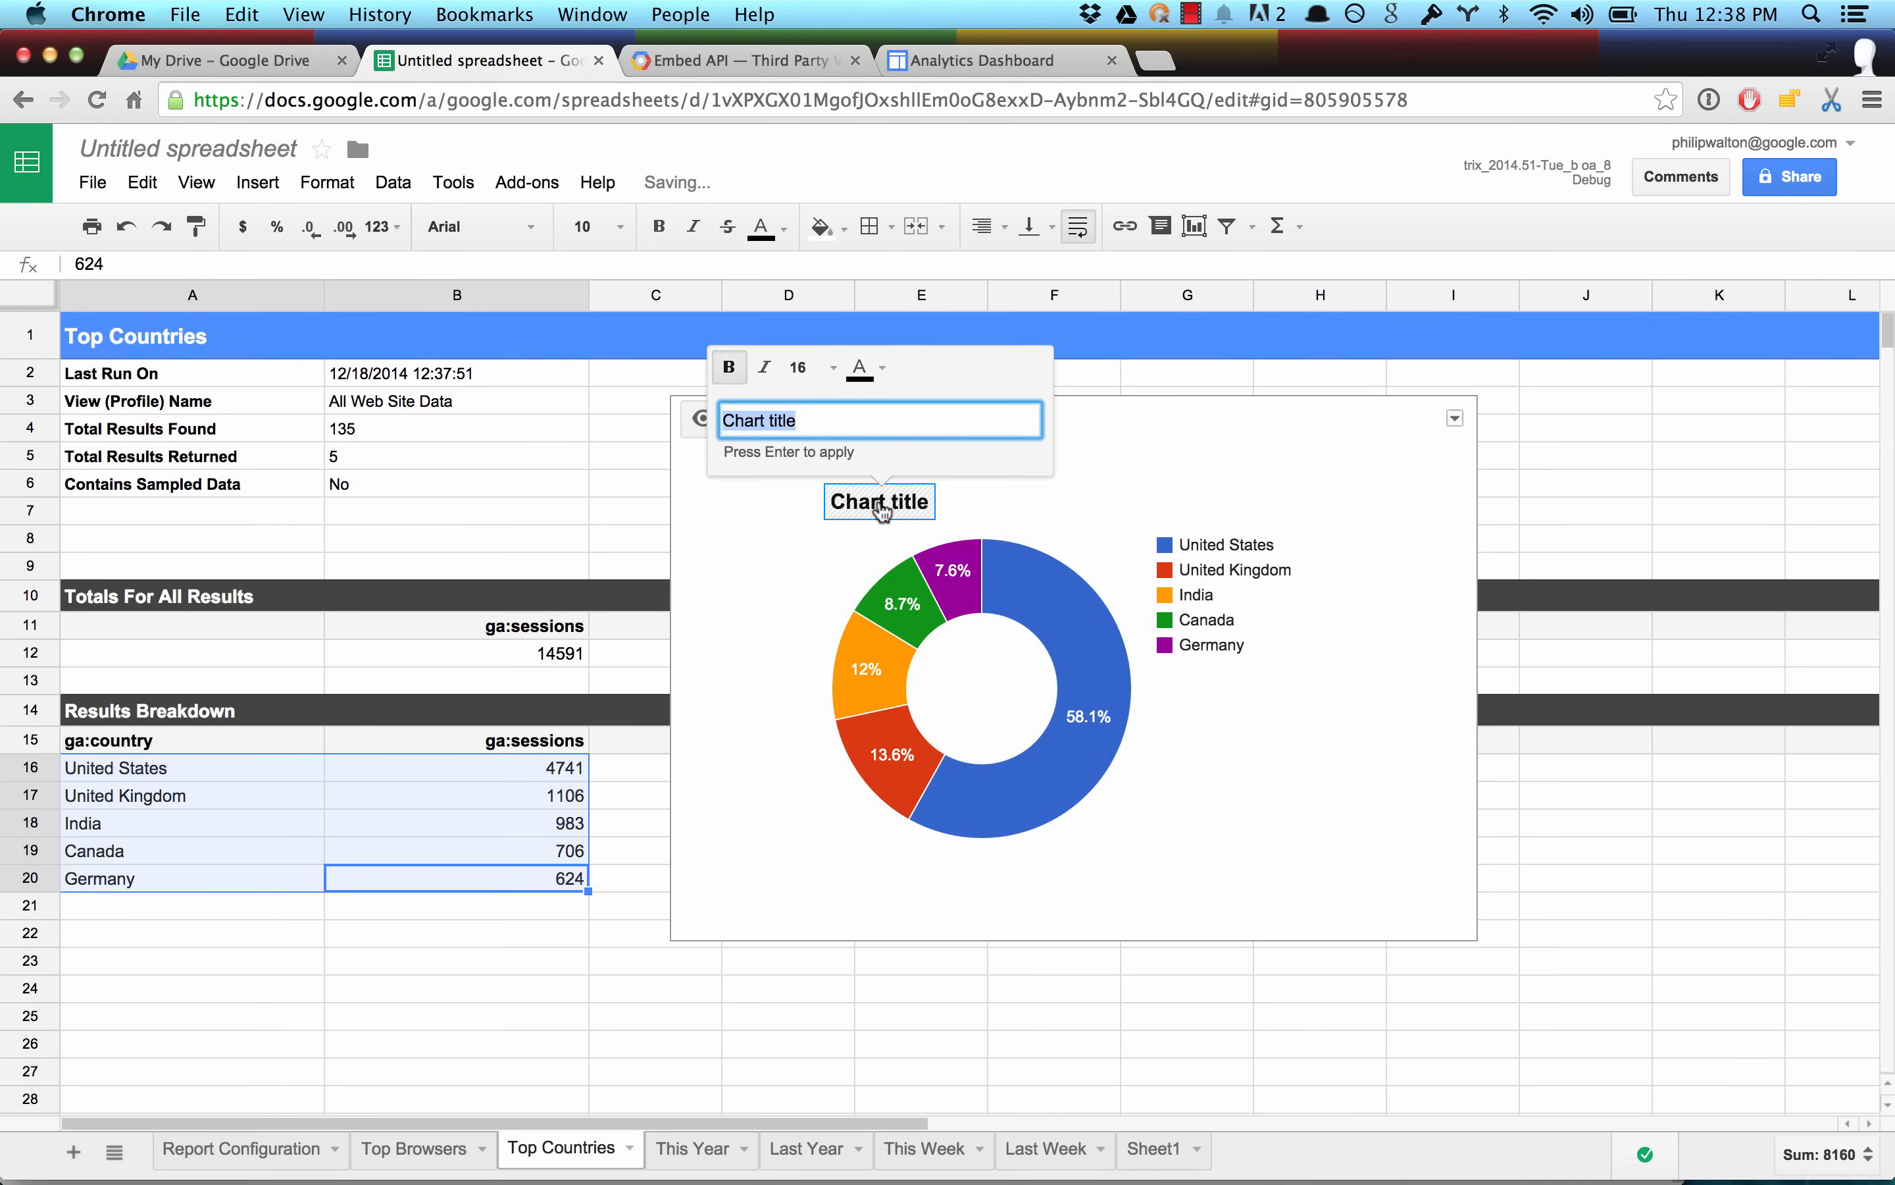
type("Top Countries")
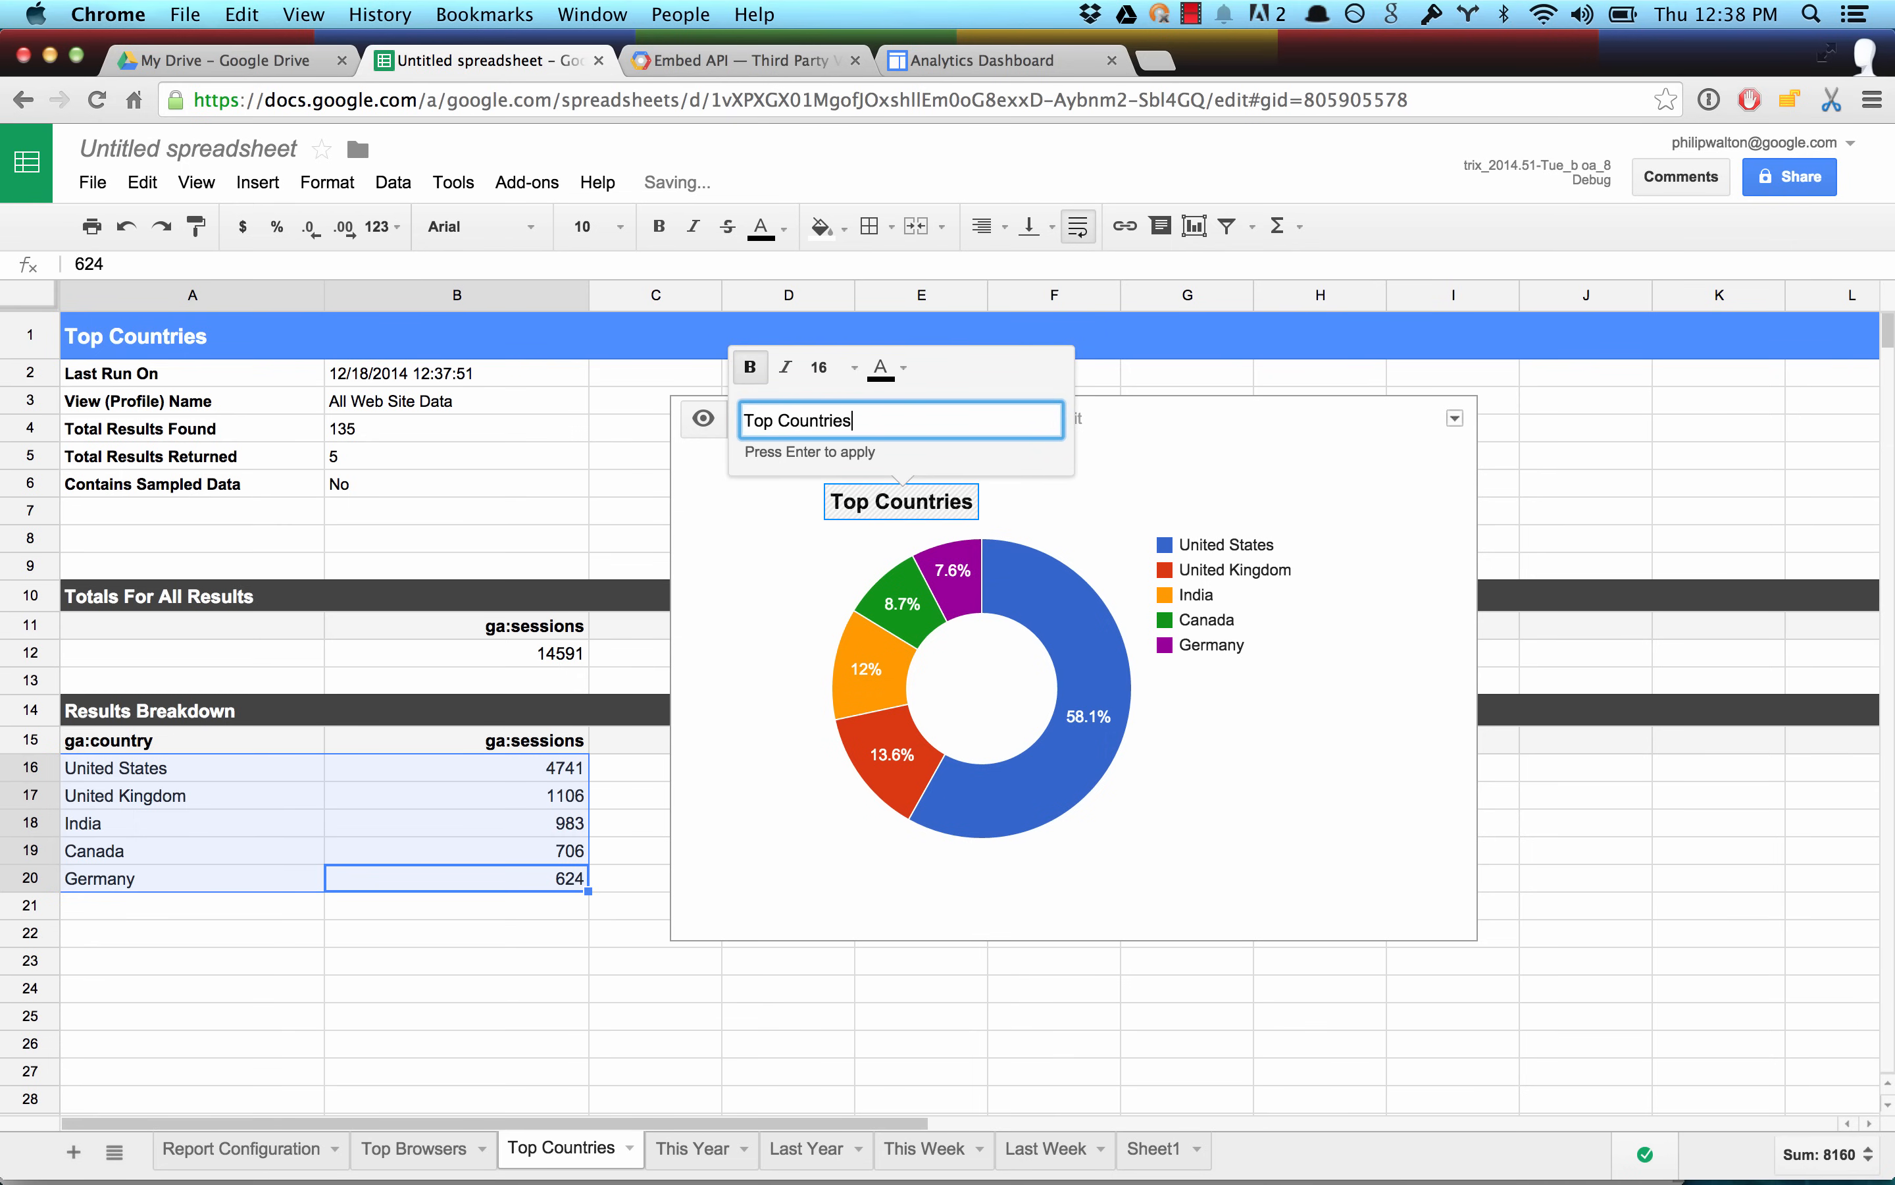
key("Return")
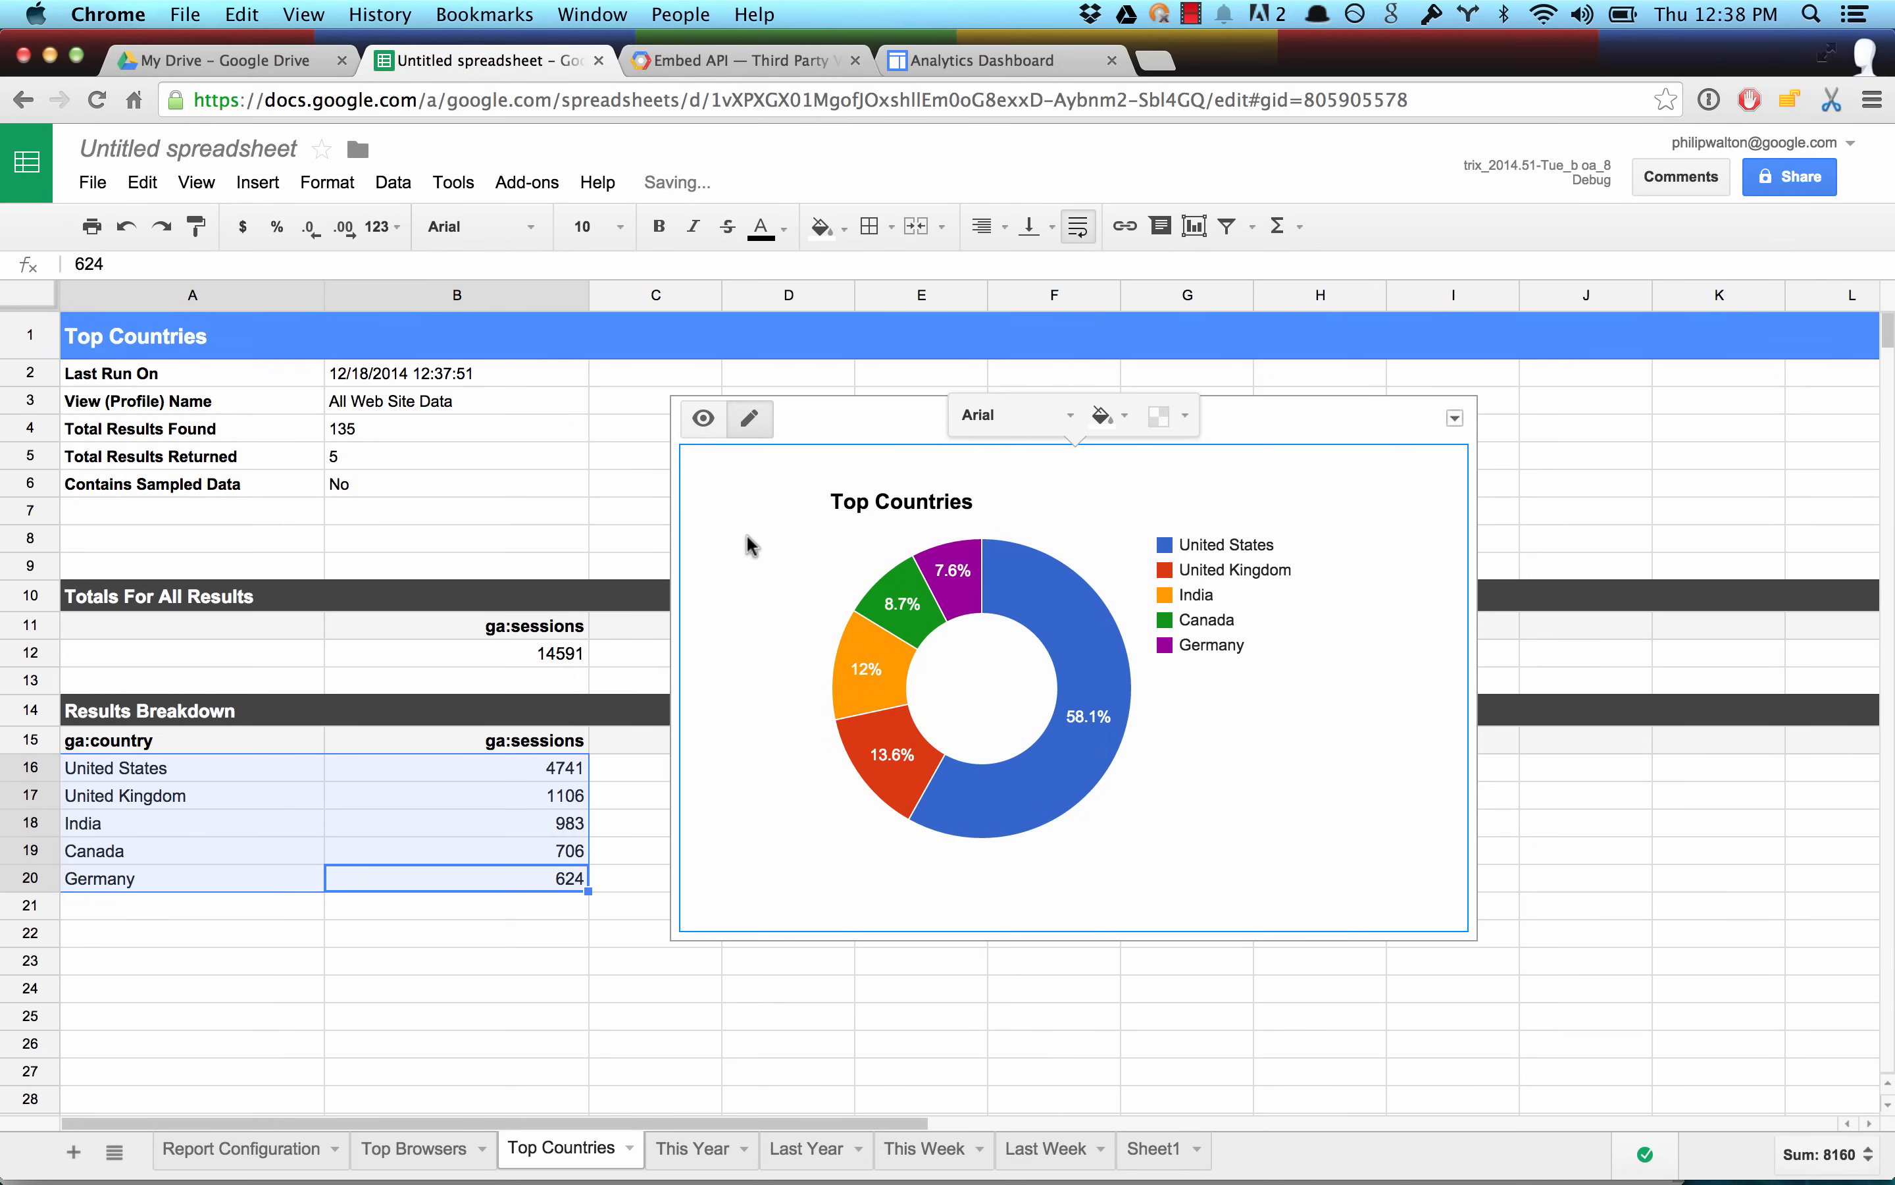
Insert a donut pie chart from the browser sessions in A16:B20 of the Top Browsers sheet.
left_click(427, 1152)
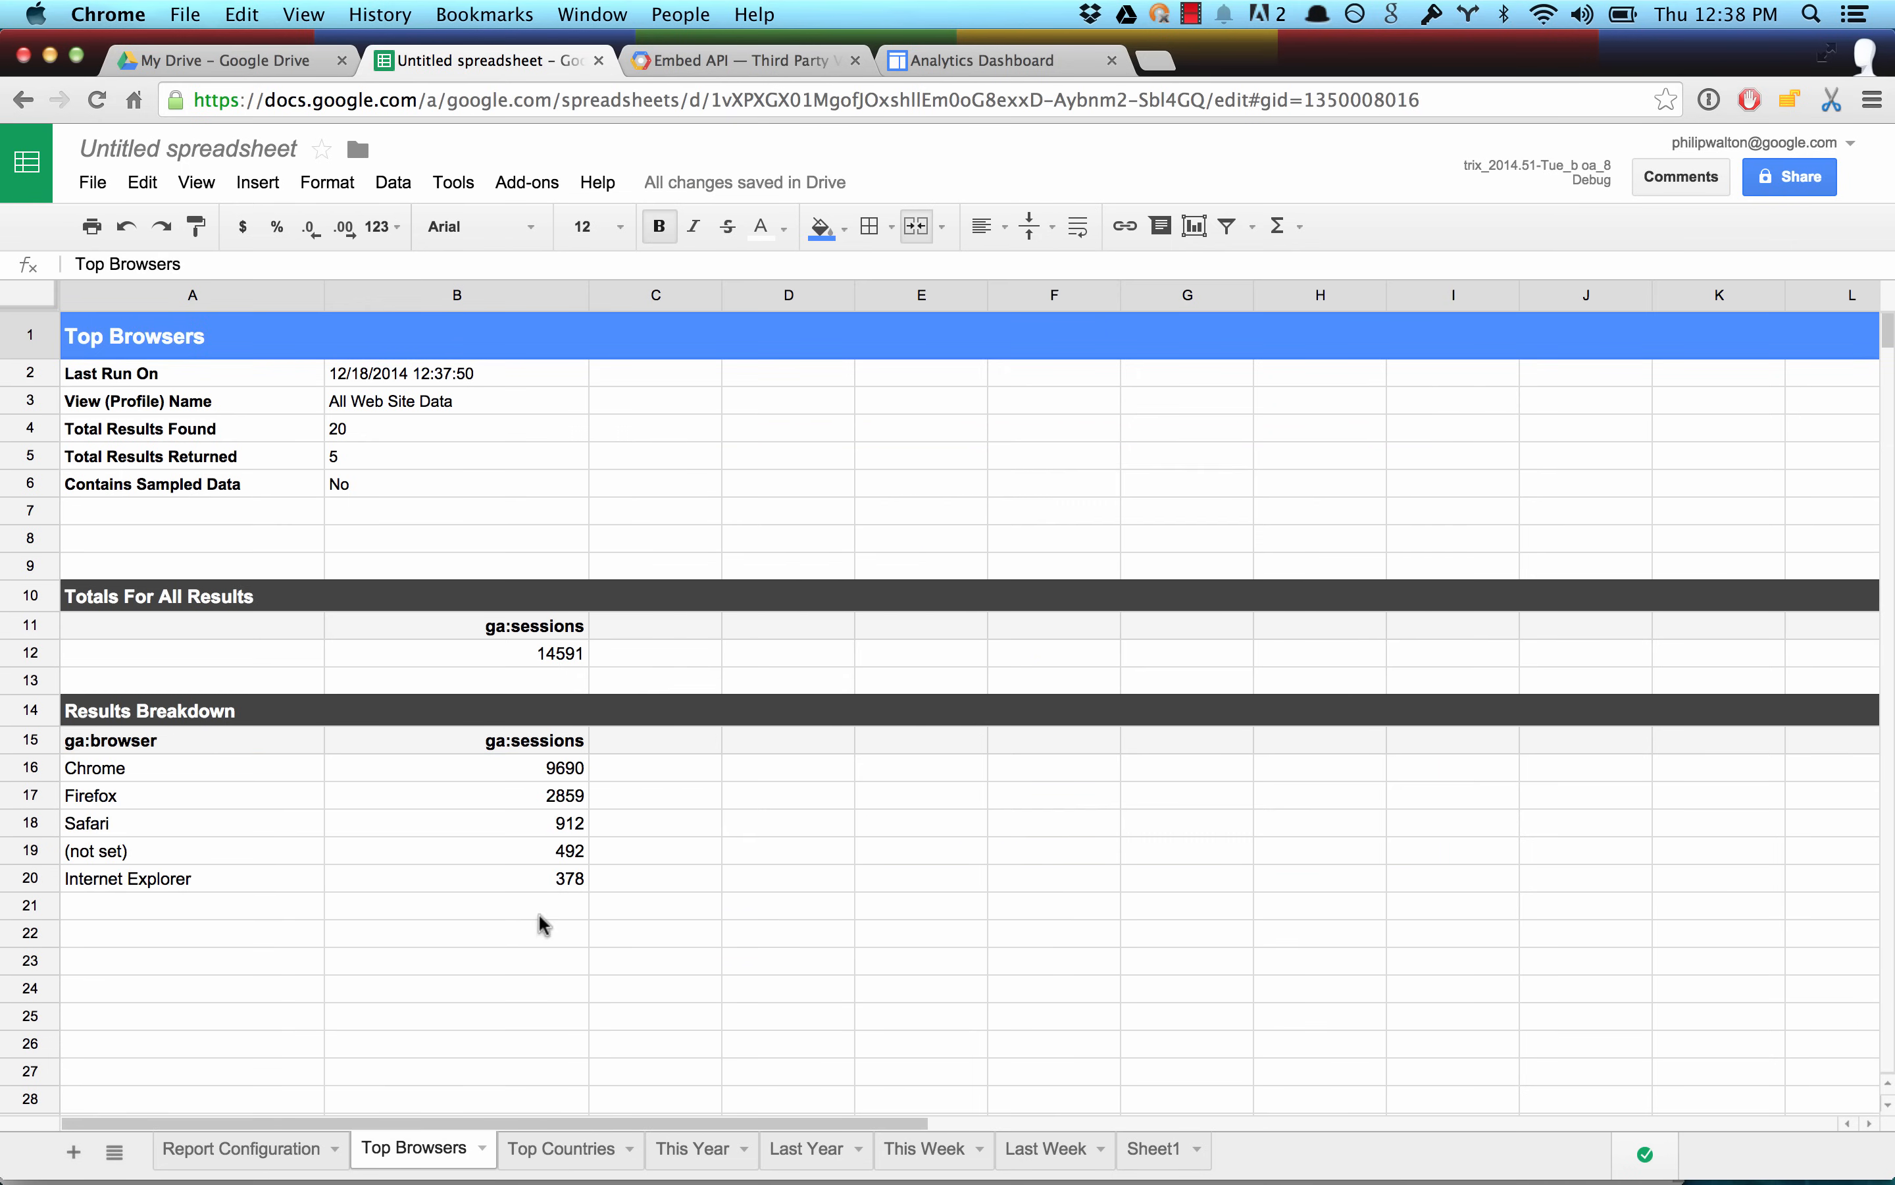
left_click_drag(548, 876, 259, 776)
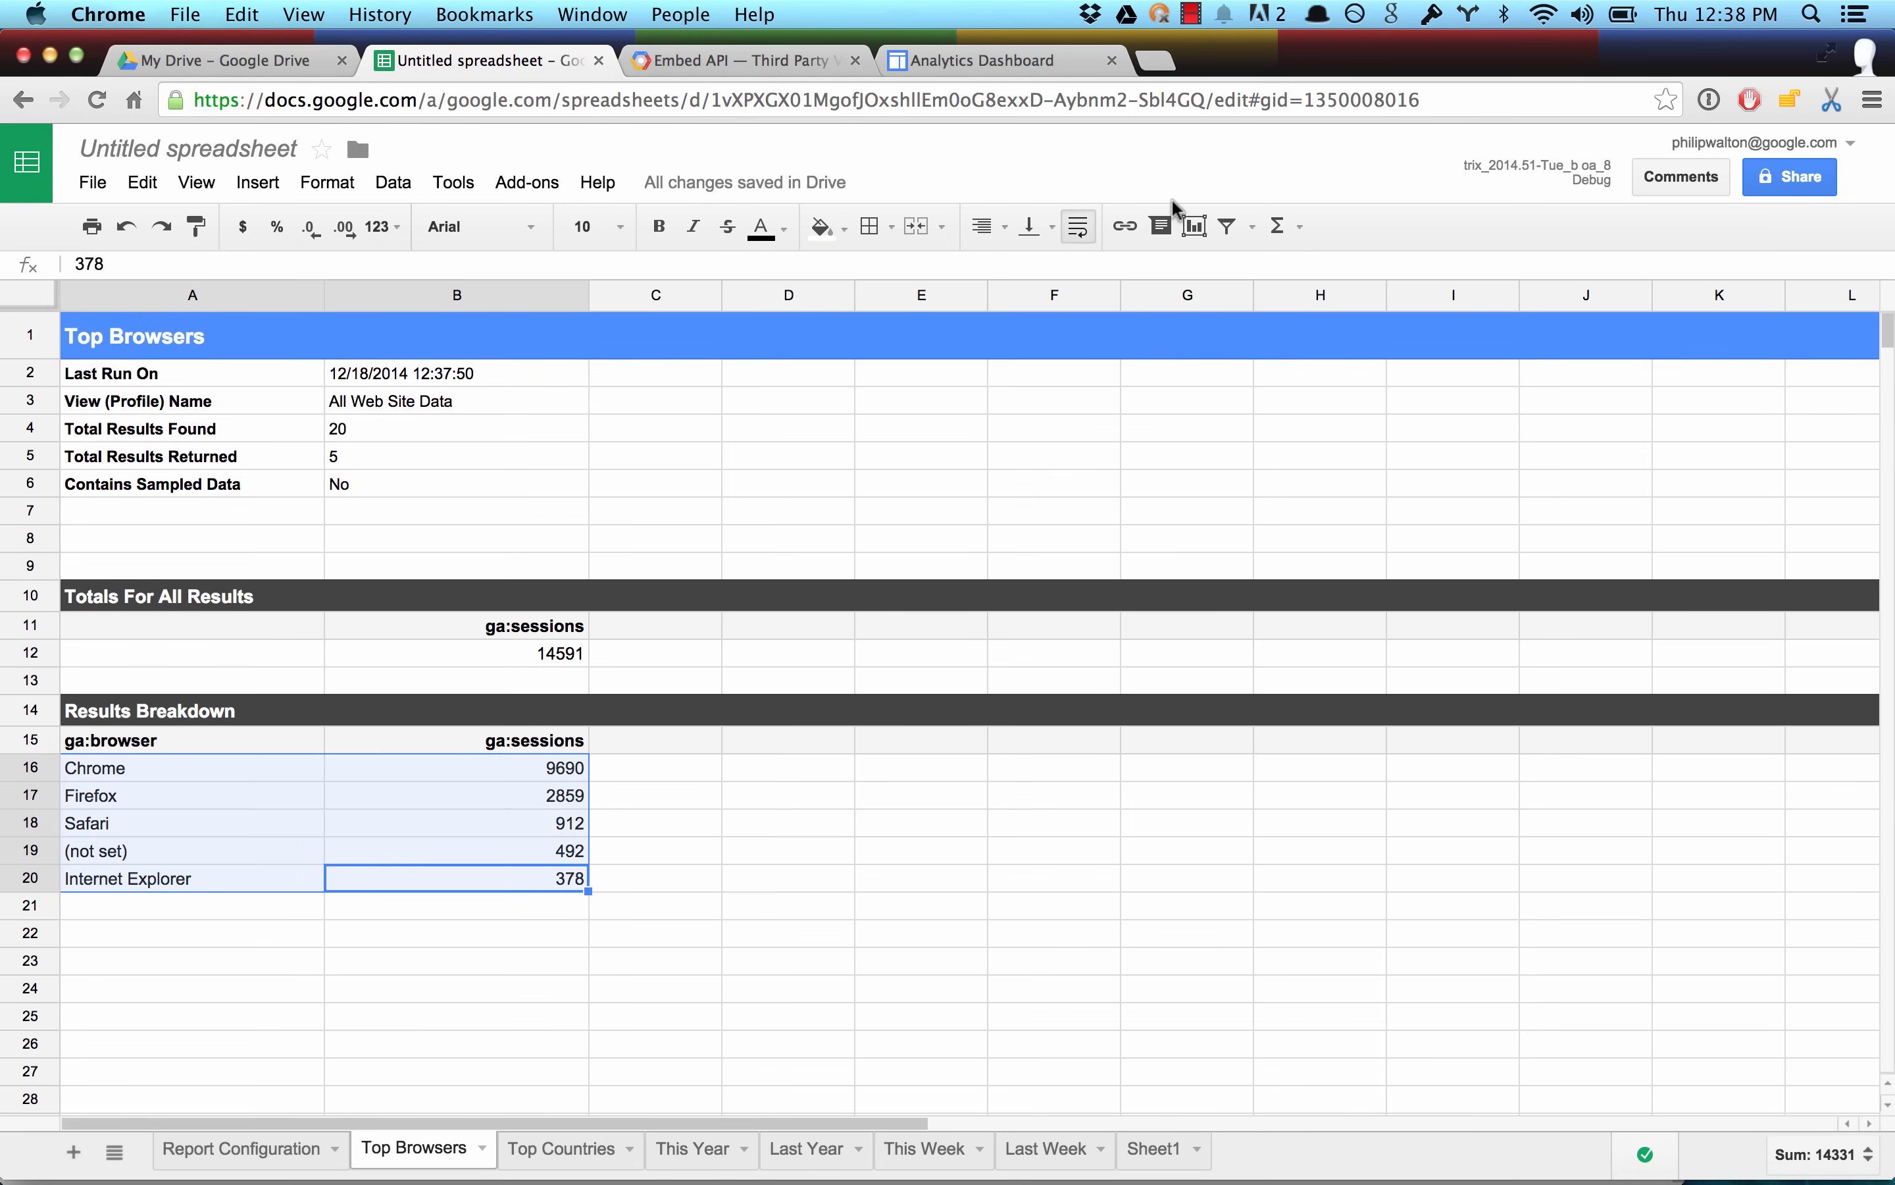
left_click(1195, 226)
left_click(589, 840)
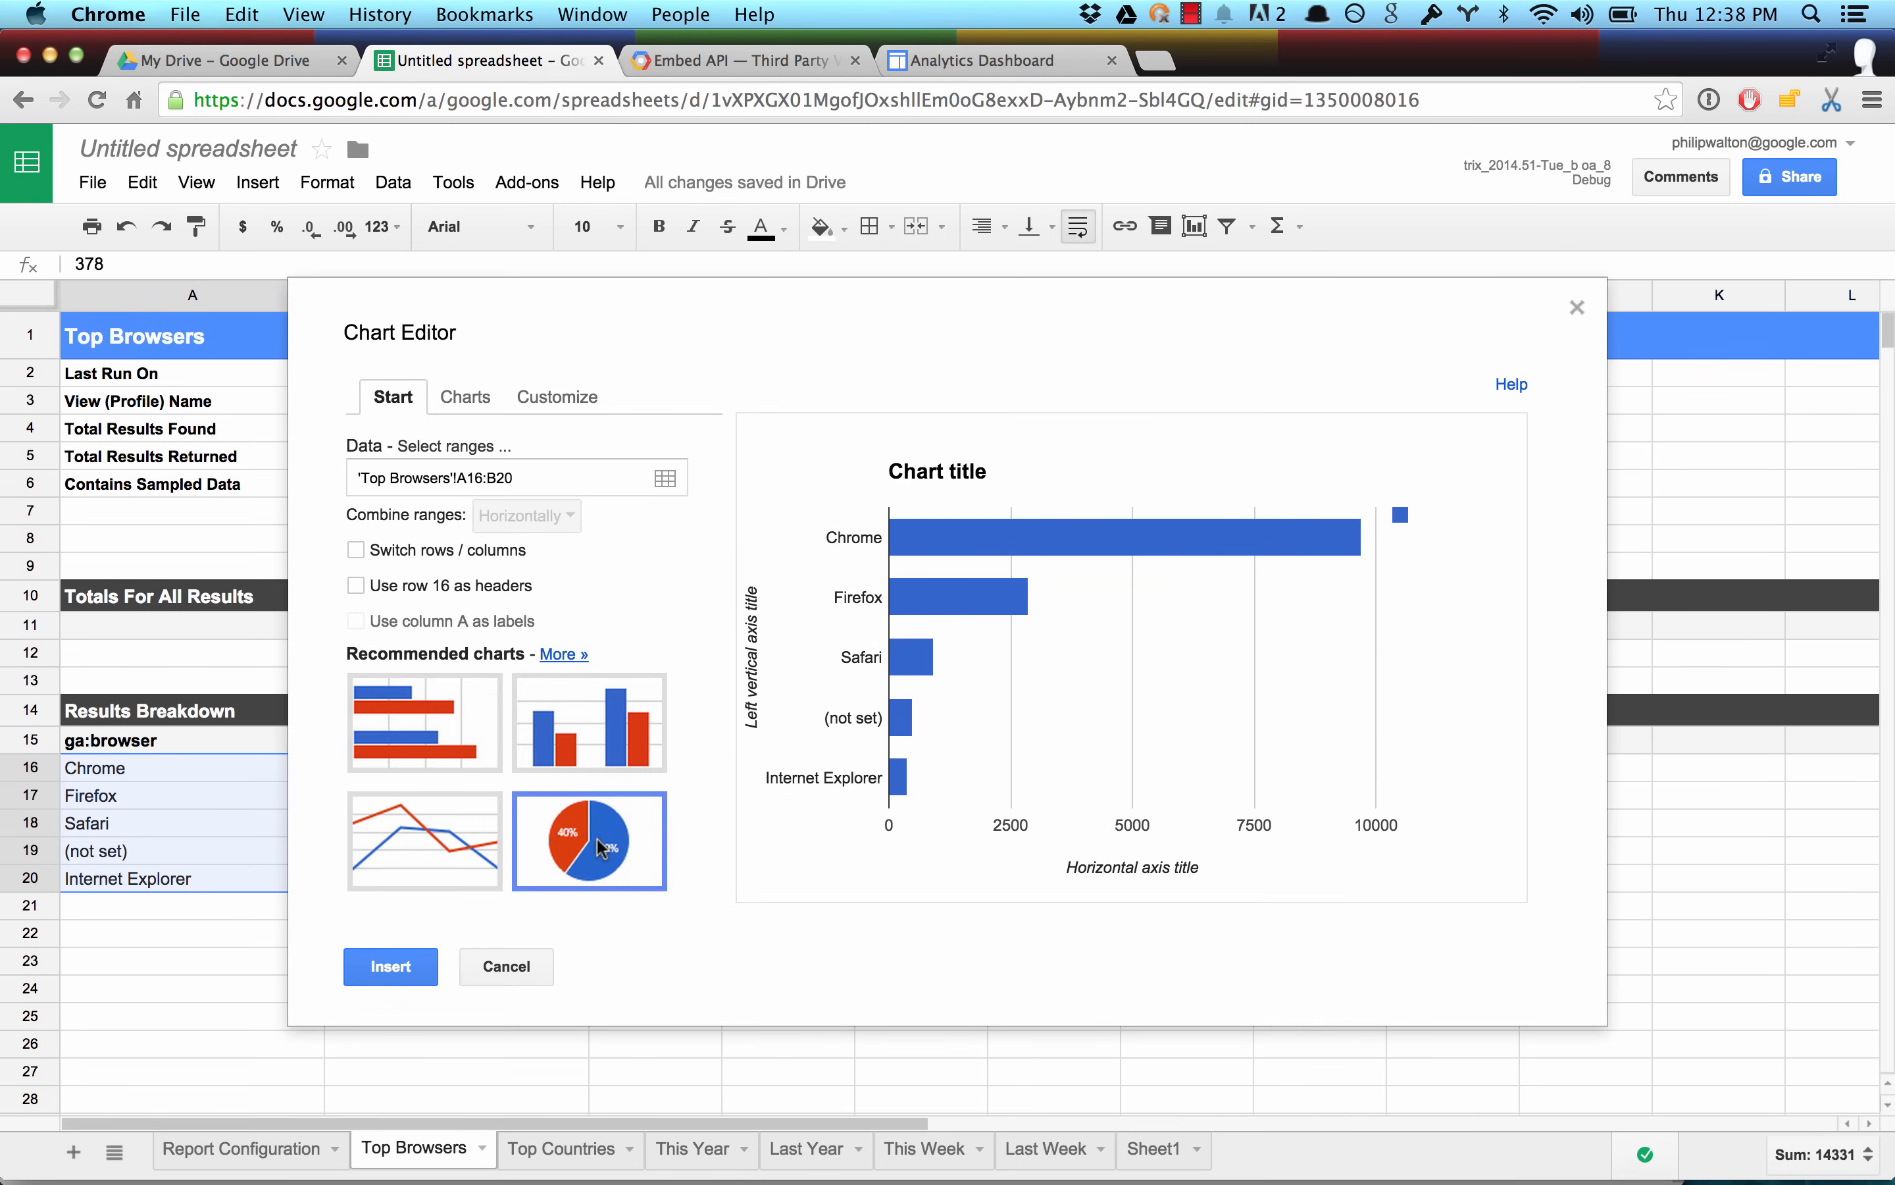
left_click(464, 396)
left_click(589, 705)
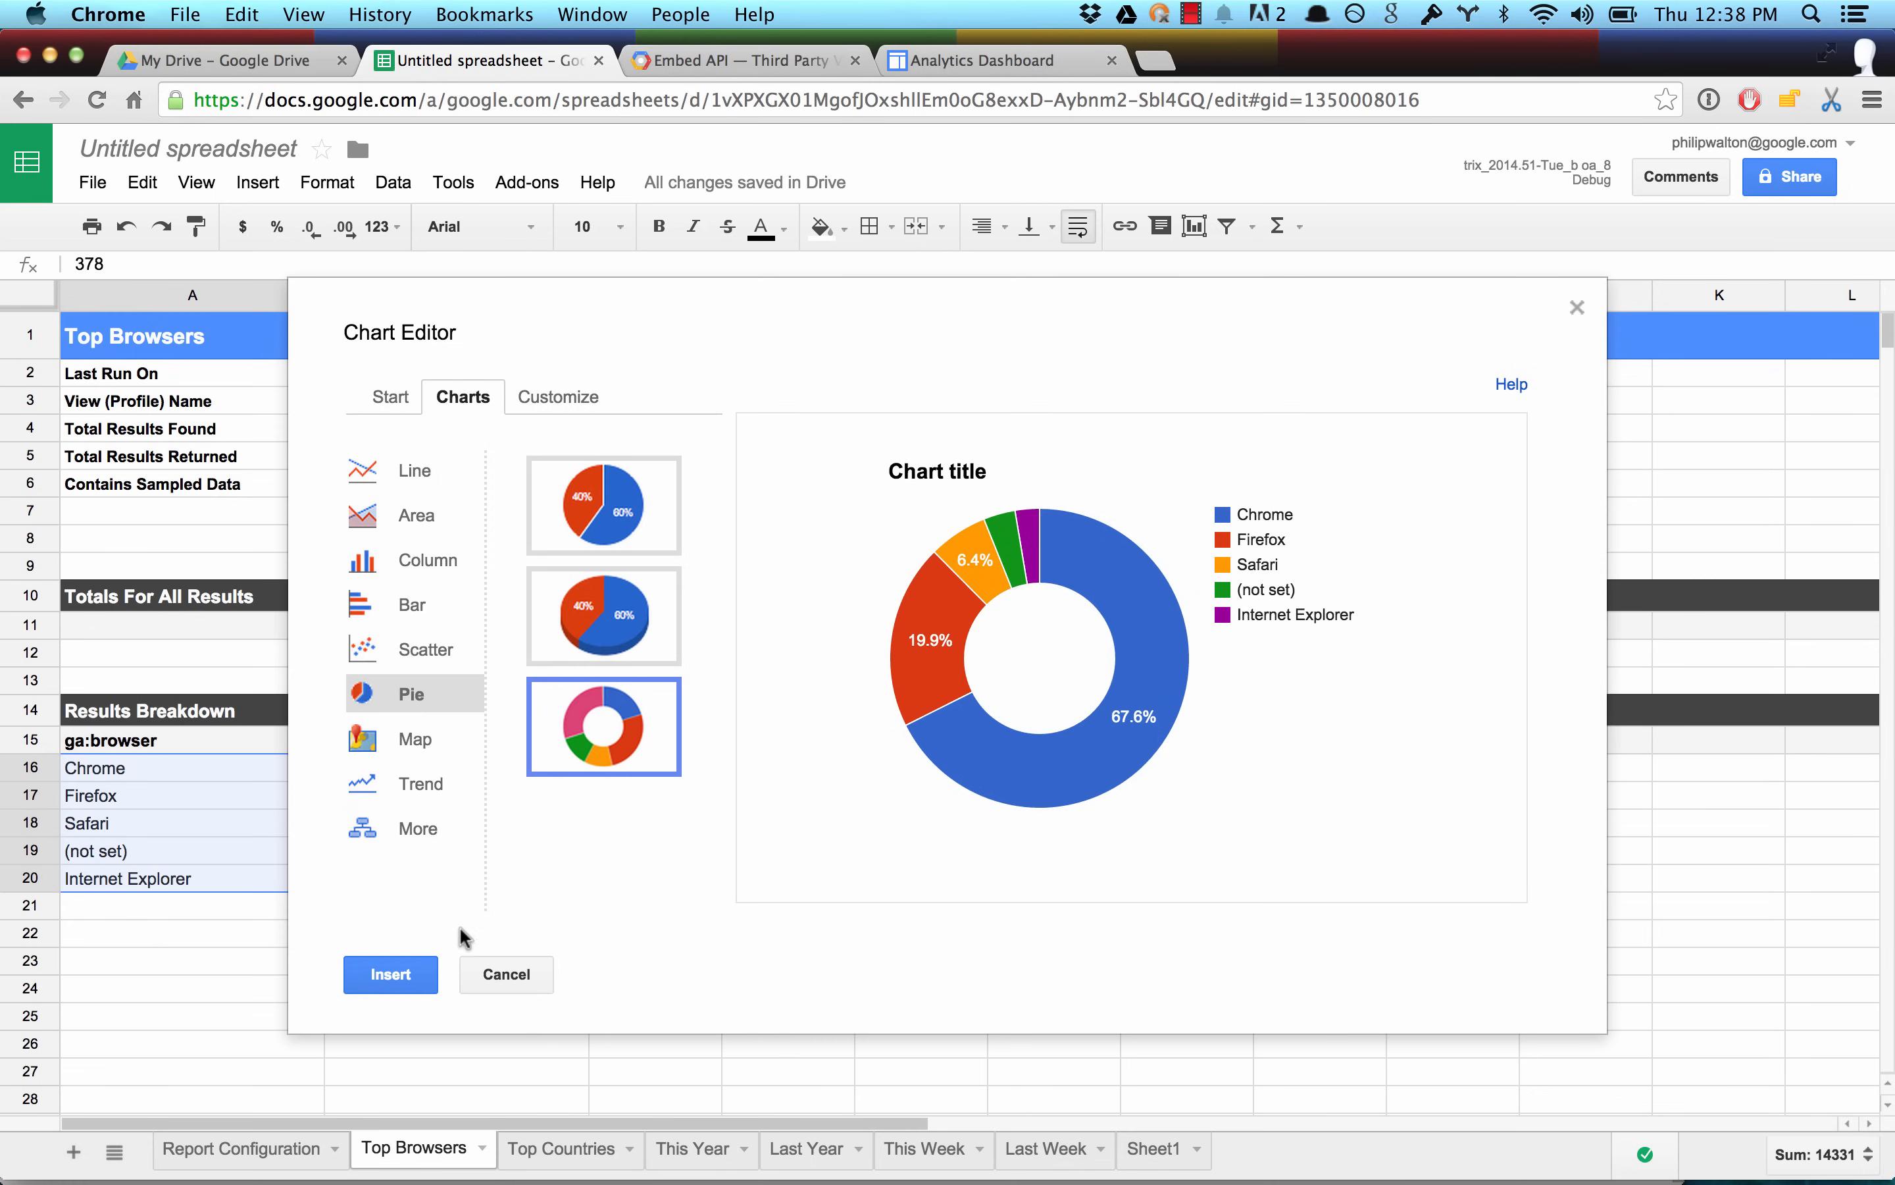
left_click(415, 974)
Move the donut chart beside the browser results, clear of the data, and title it "Top Browsers".
left_click_drag(779, 875, 1101, 439)
left_click(878, 497)
type("T")
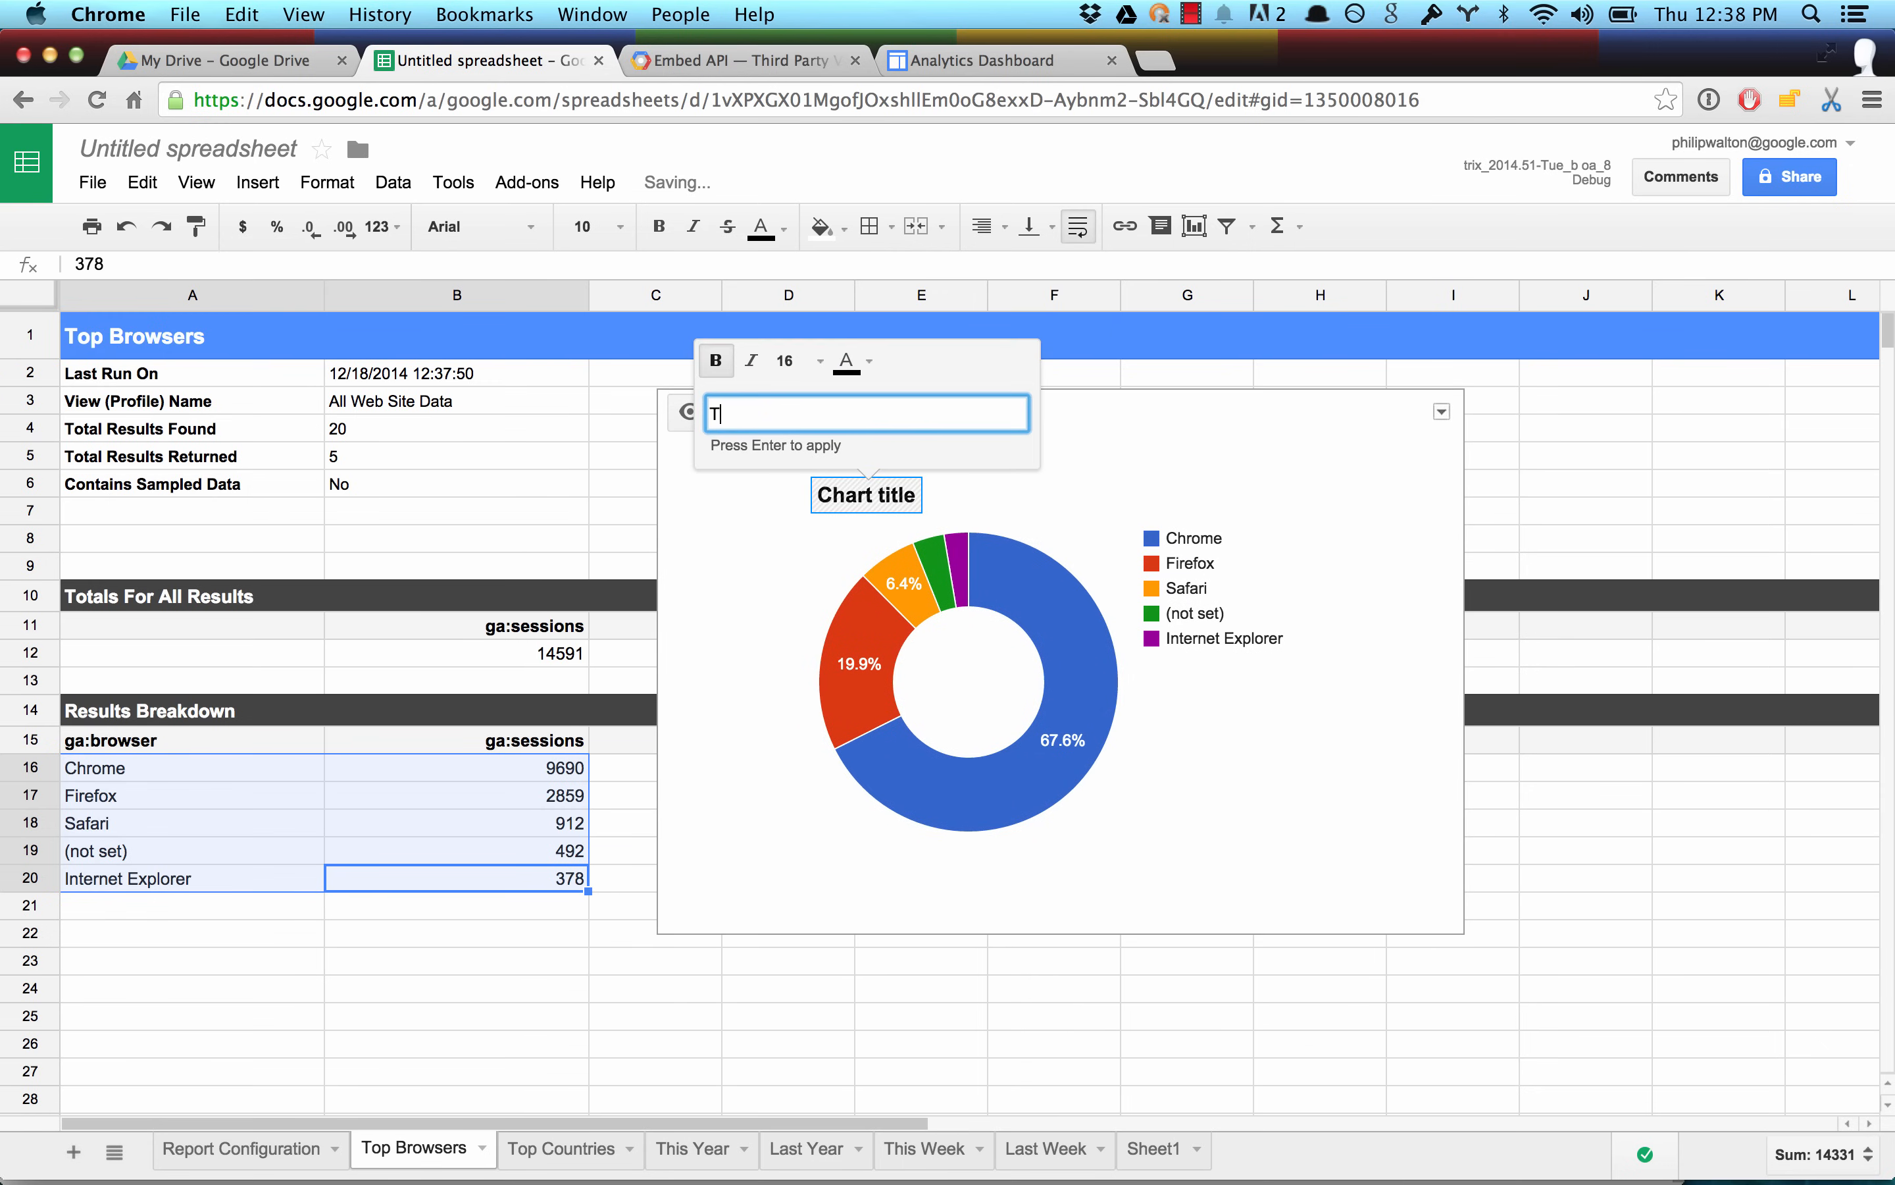
type("op Browsers")
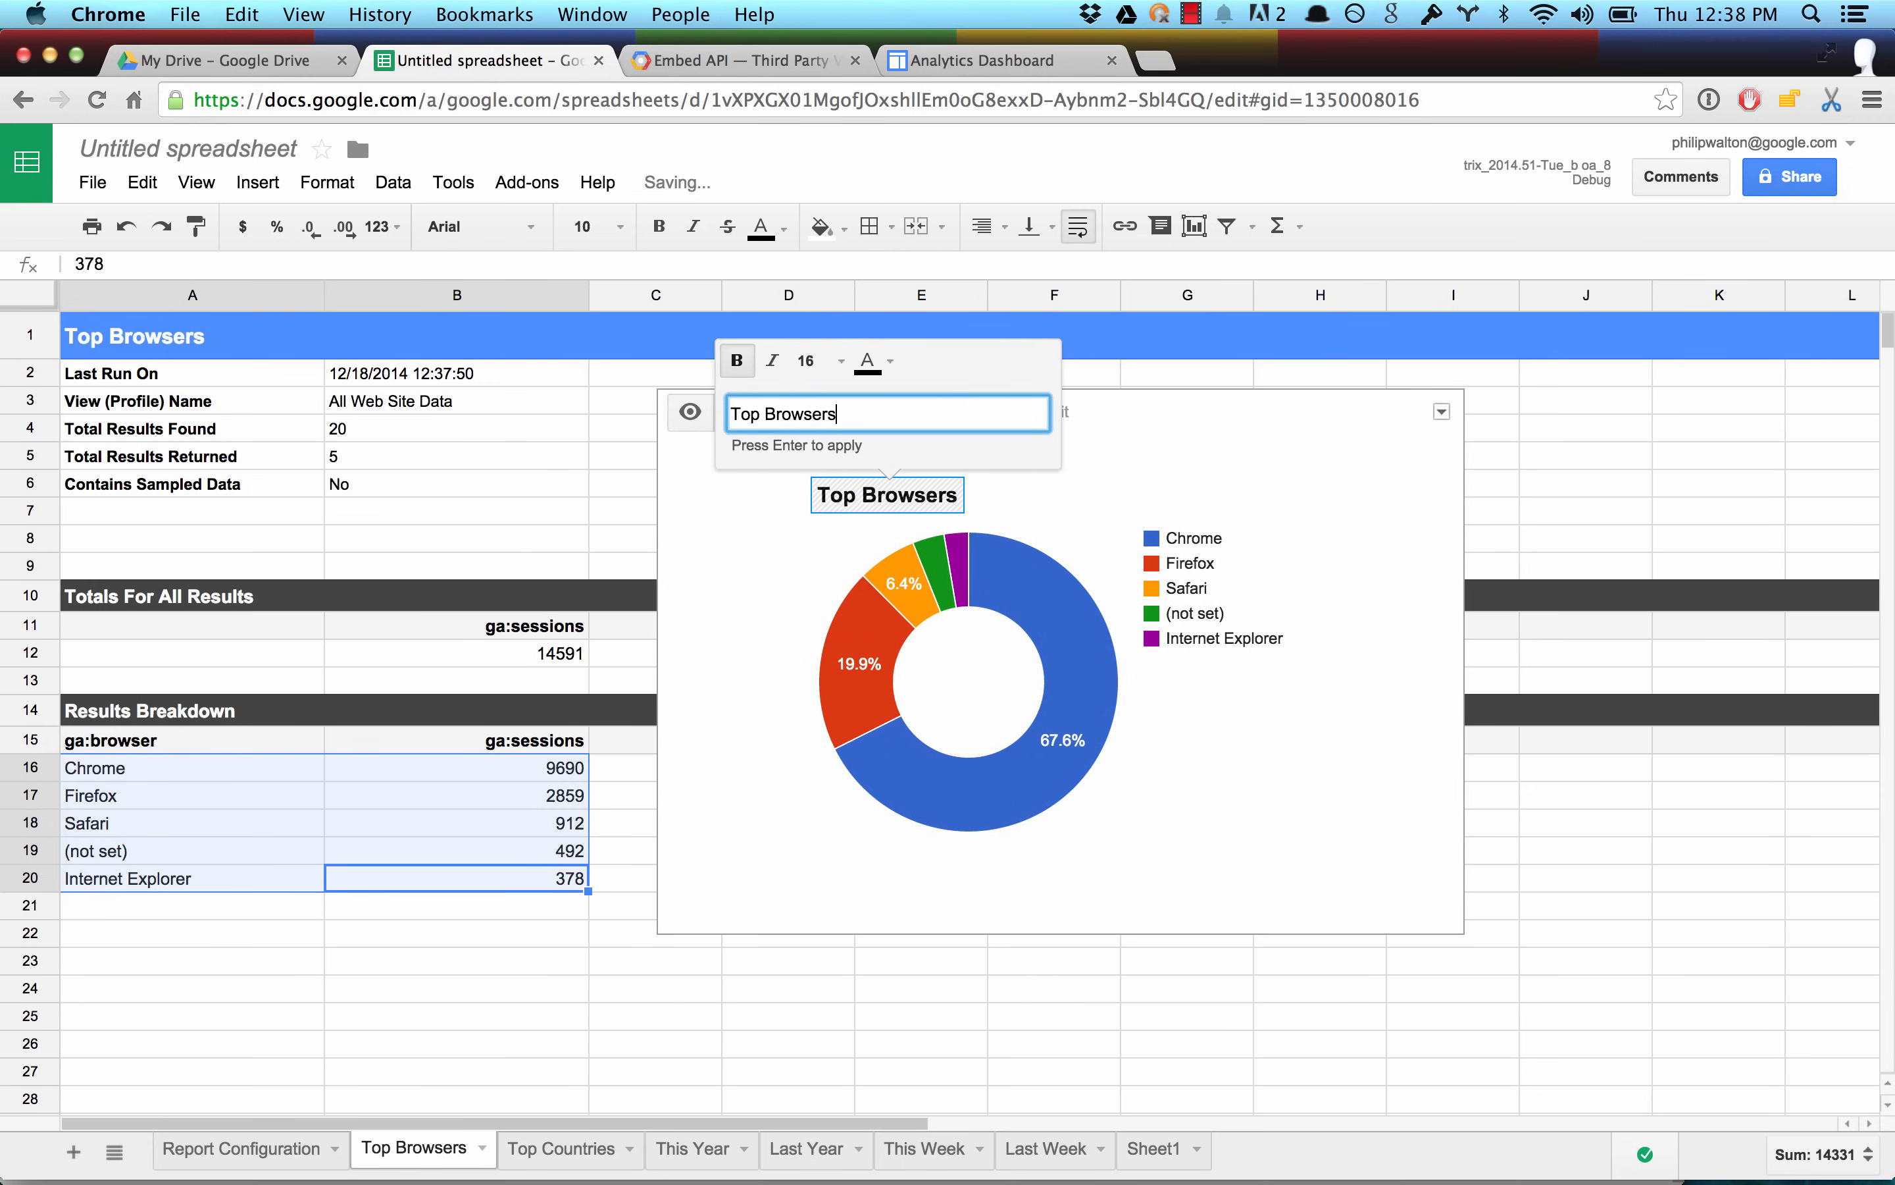
left_click(656, 1024)
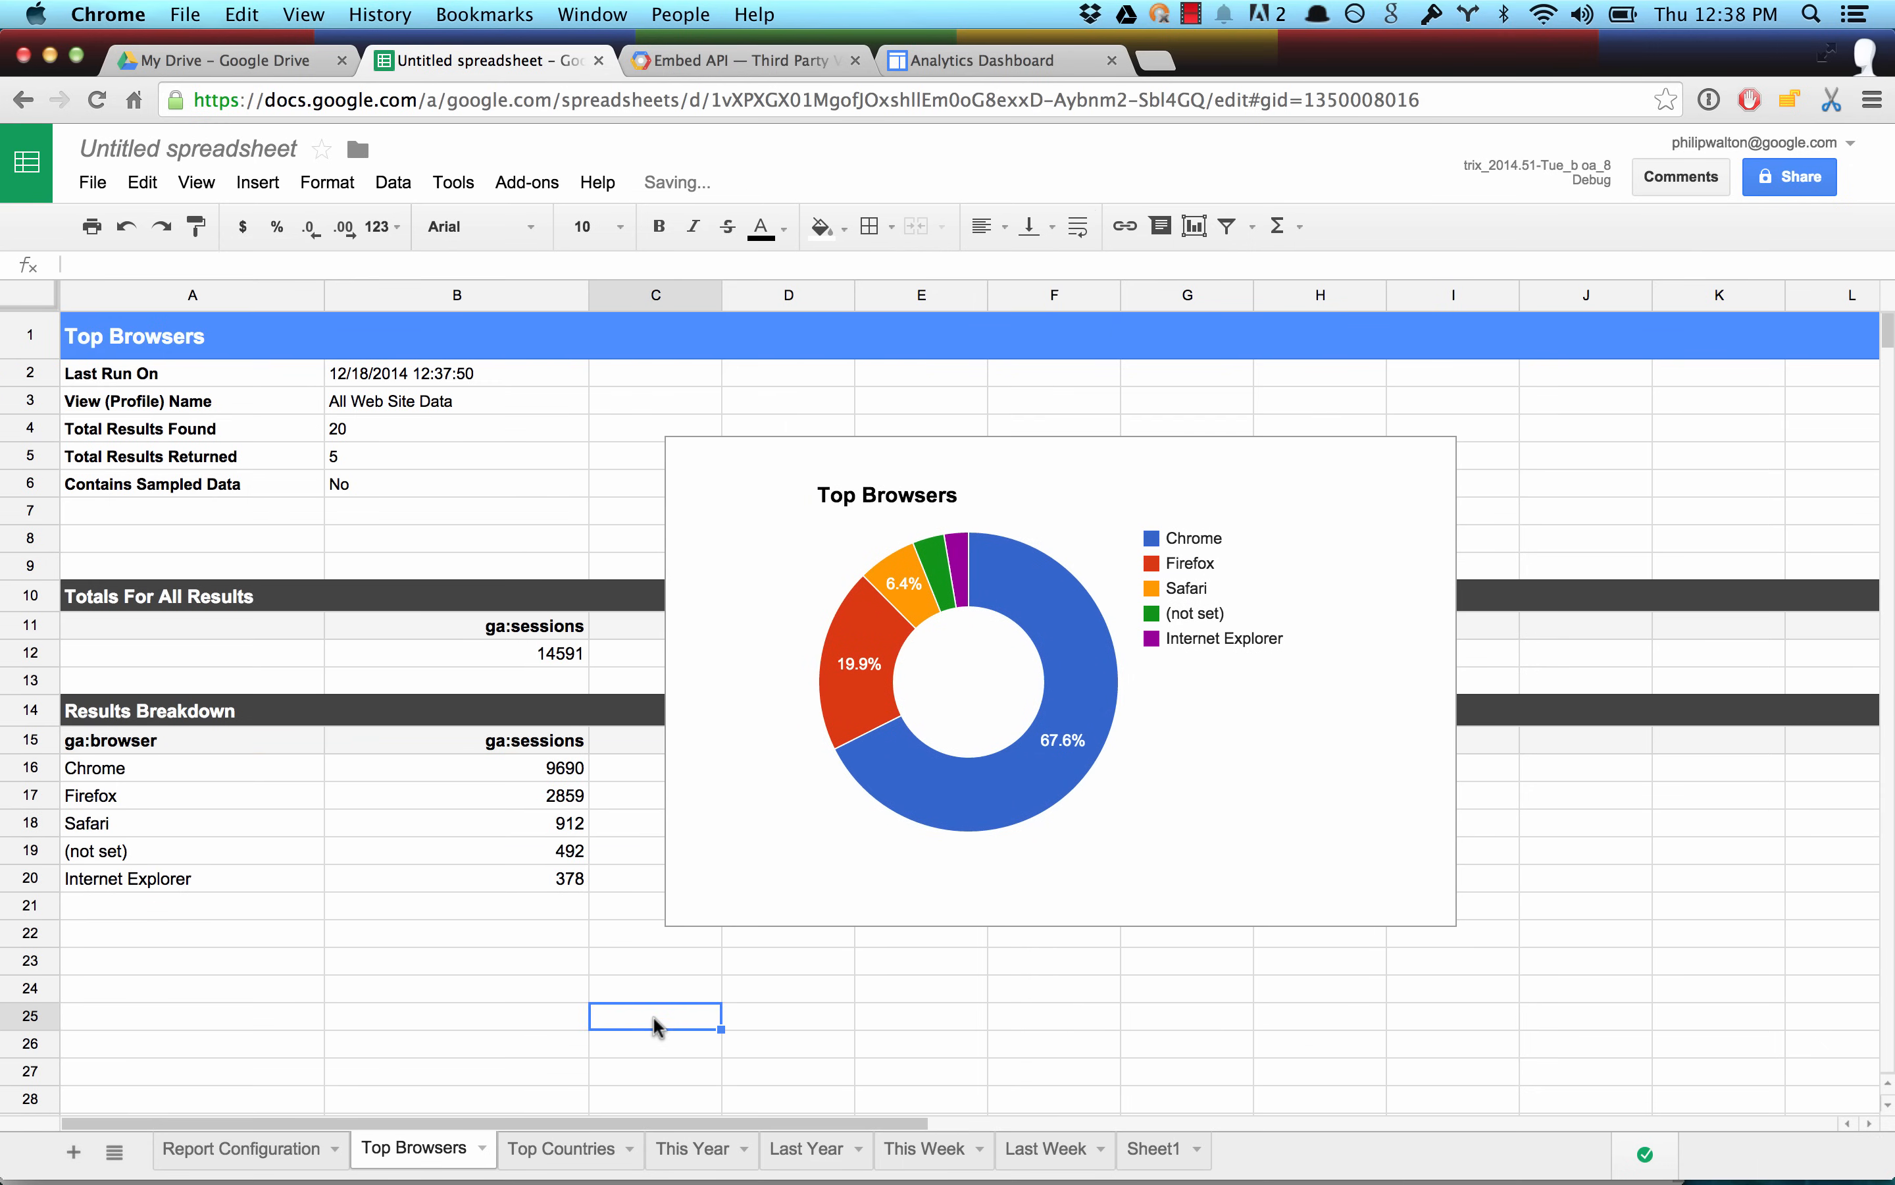
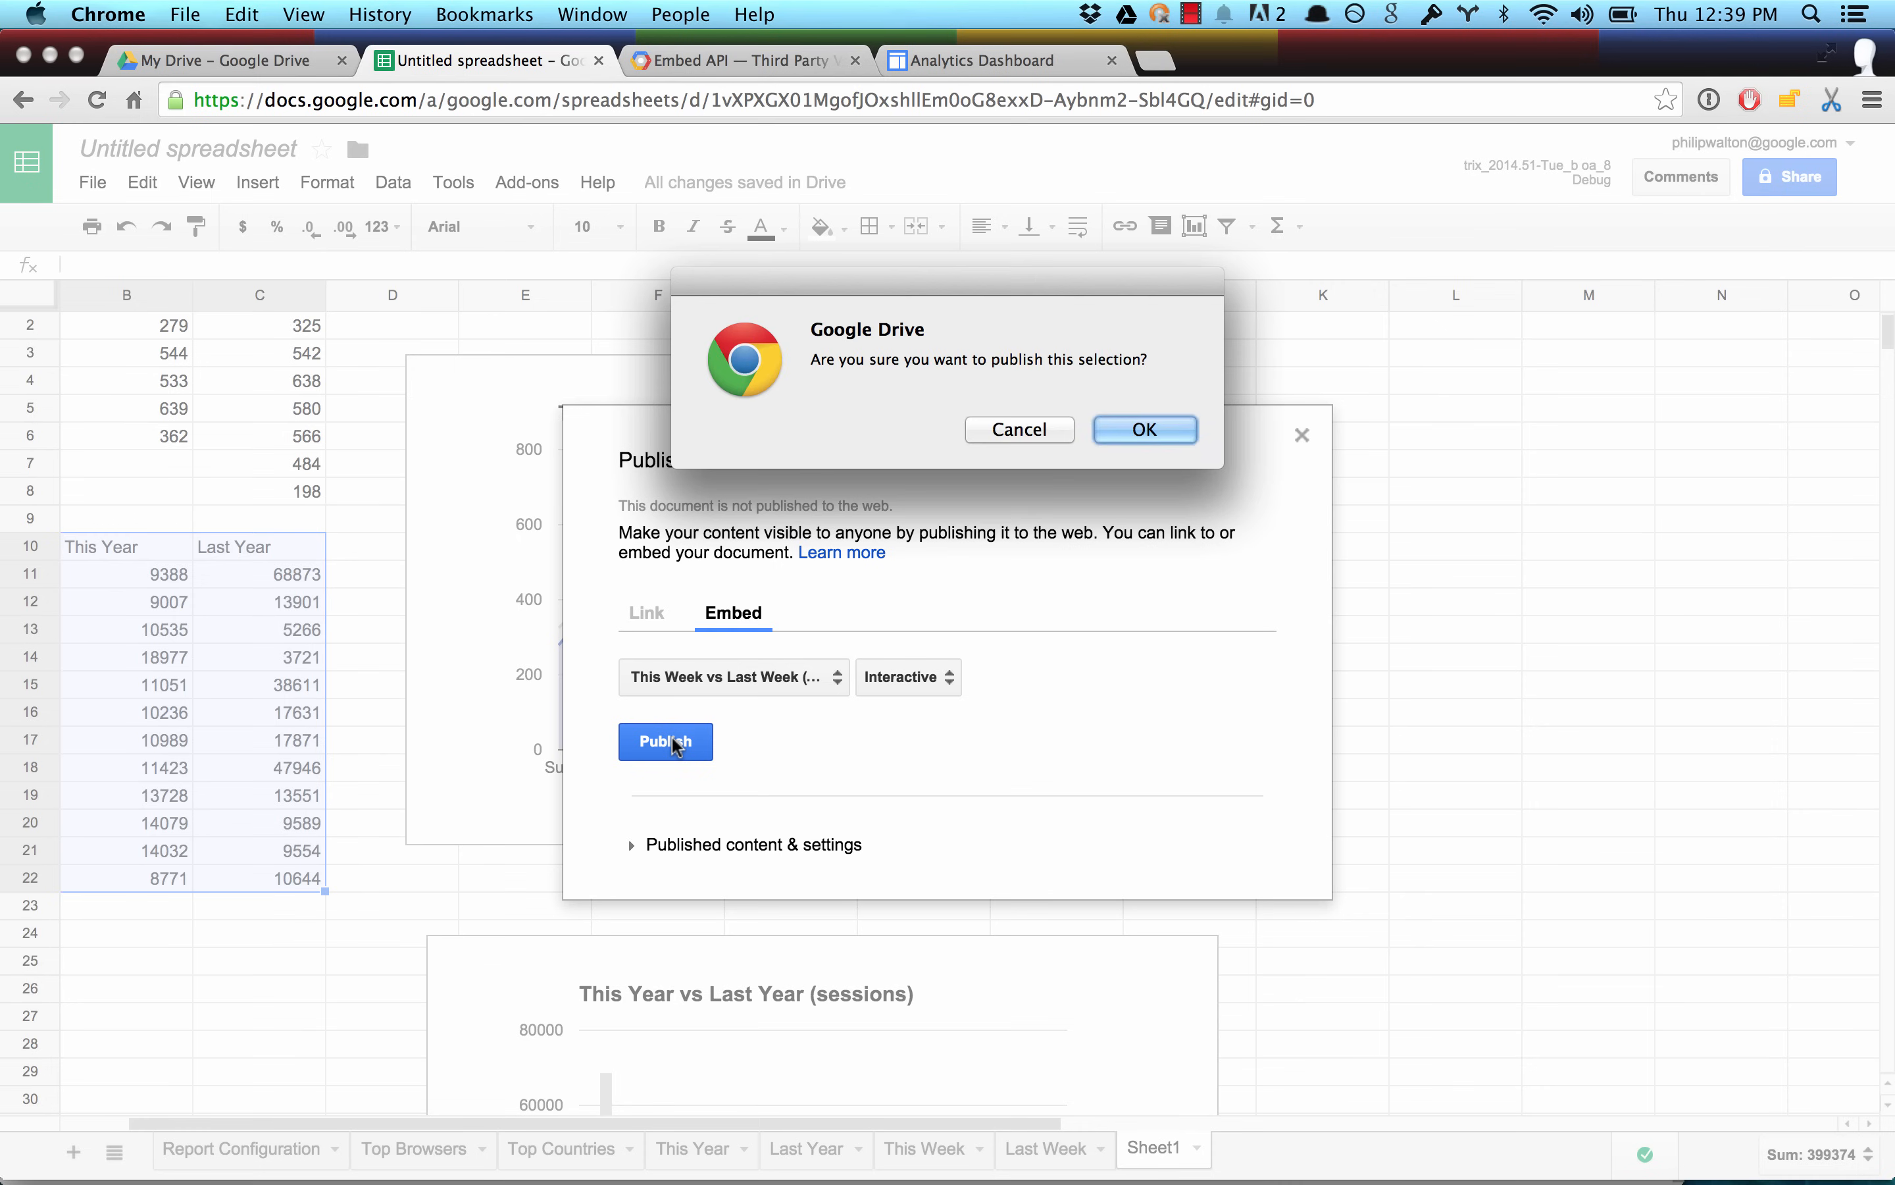
Publish the This Week vs Last Week chart as an interactive embed and paste its iframe code into the Google Sites dashboard page's HTML.
key("Return")
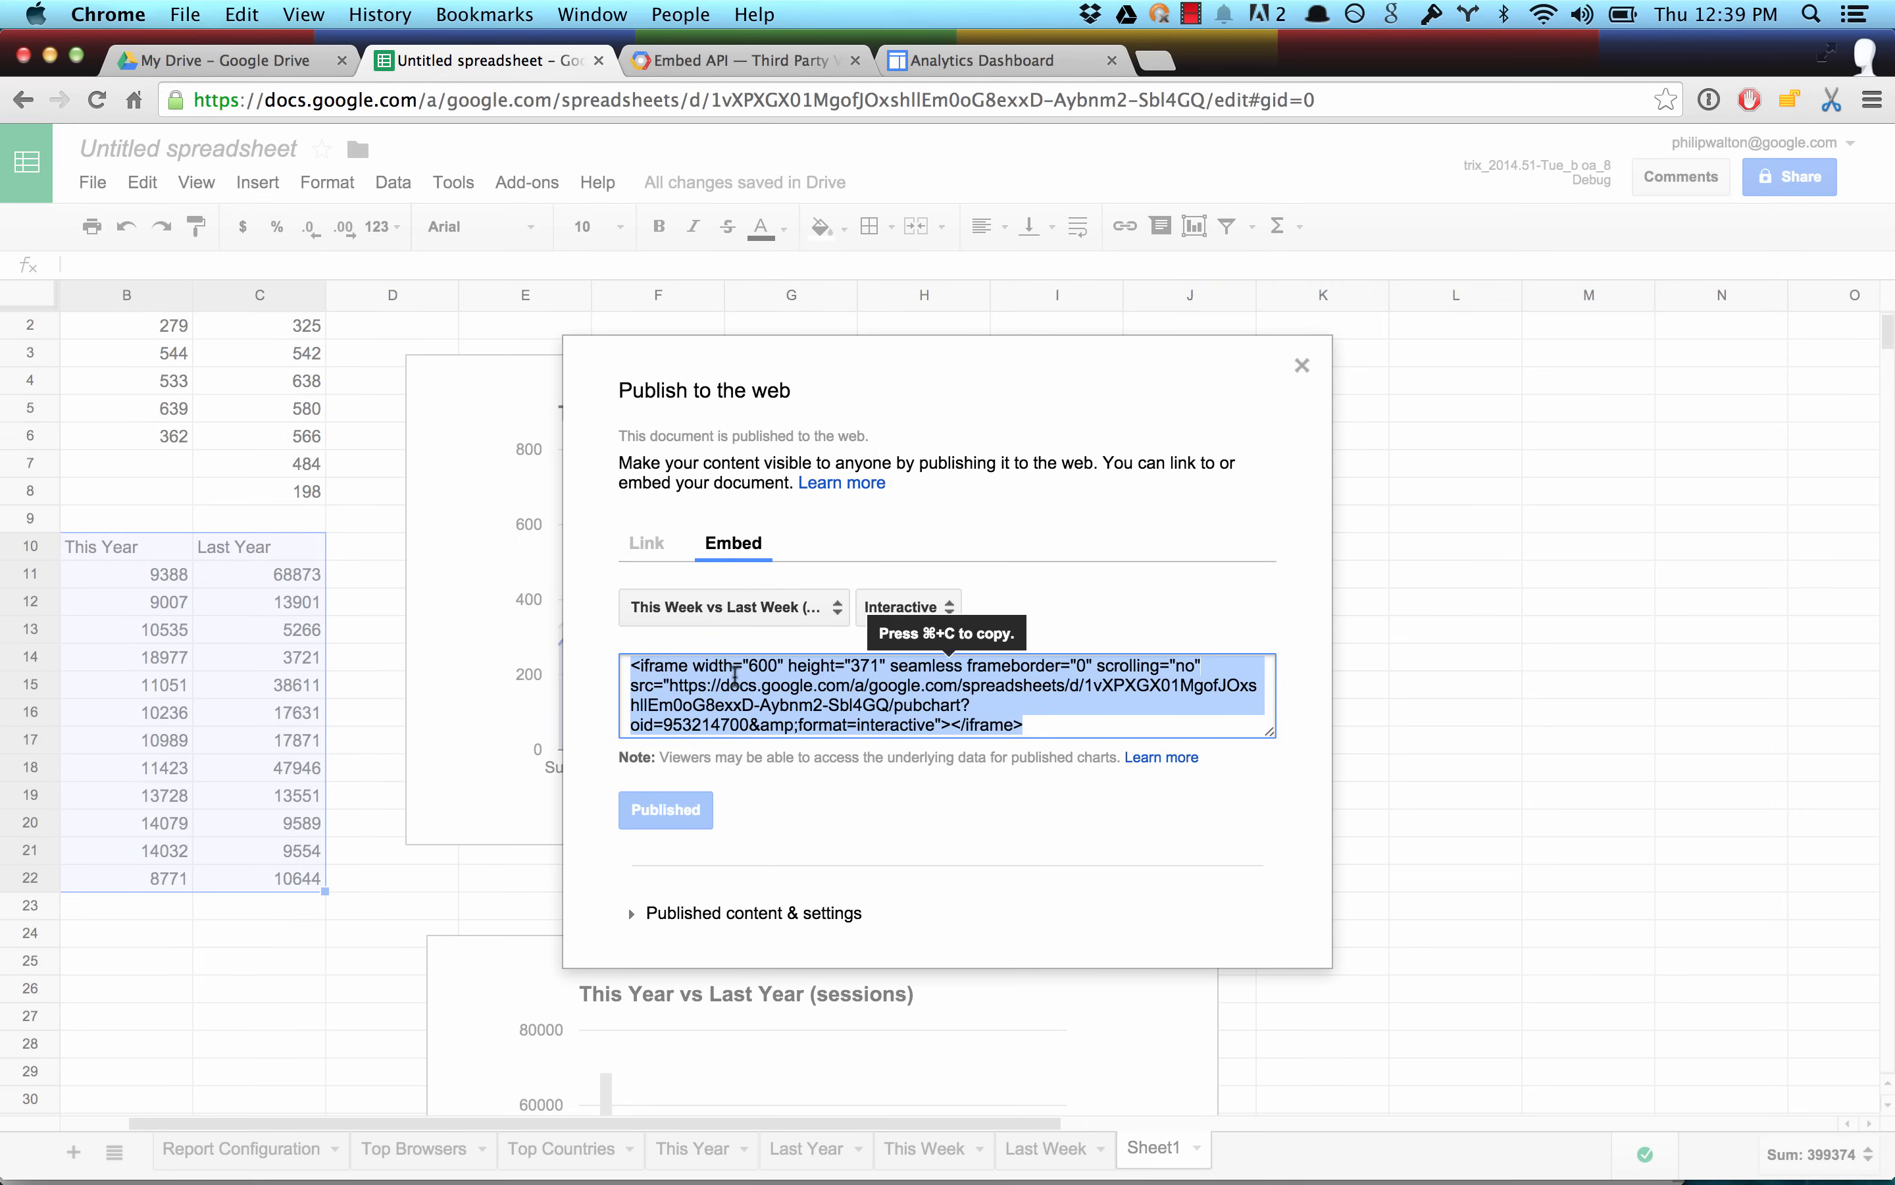
key("super+c")
left_click(978, 59)
key("super+v")
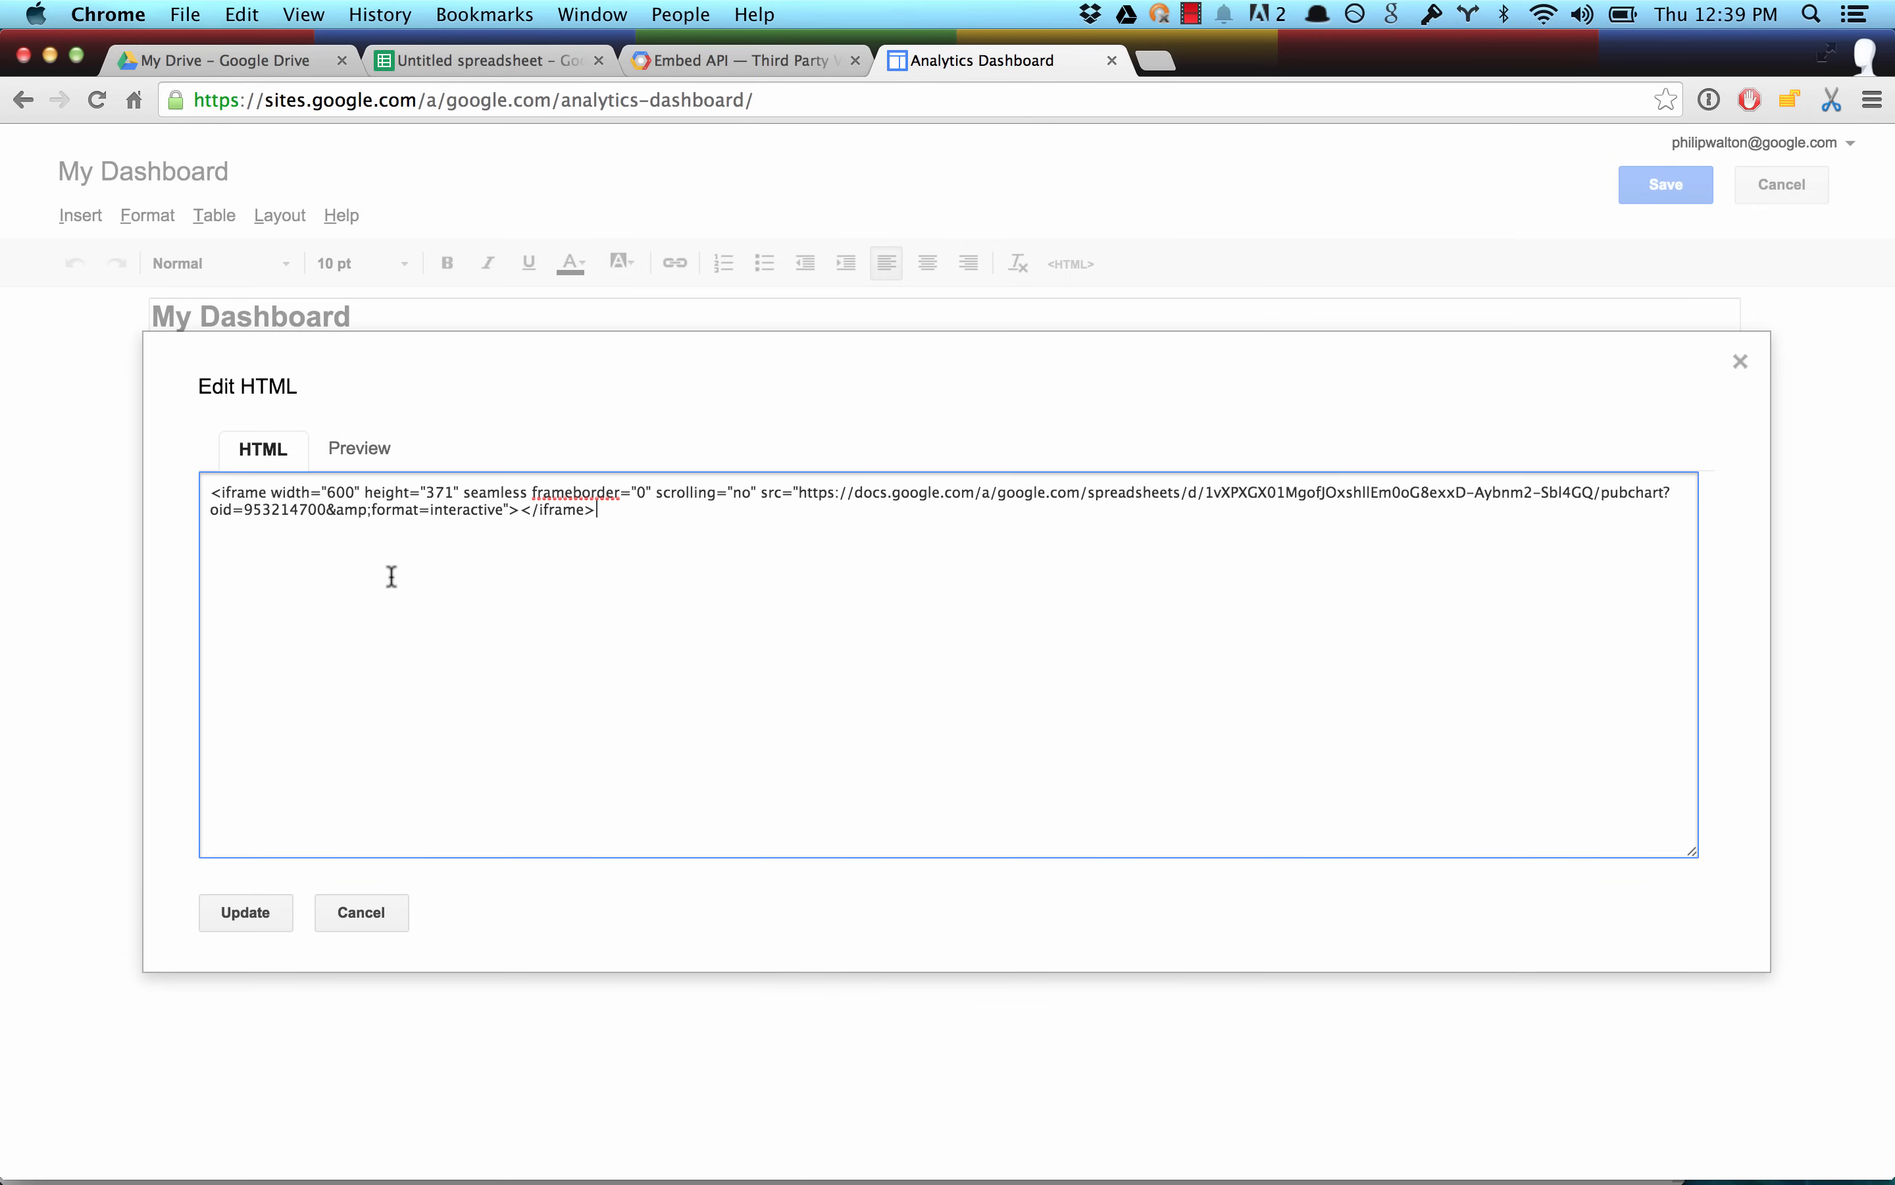
Publish the spreadsheet's This Year vs Last Year chart as an interactive embed and paste its iframe code below the first in the dashboard HTML.
left_click(503, 61)
key("Escape")
scroll(1184, 588, "down", 5)
scroll(1184, 587, "left", 1)
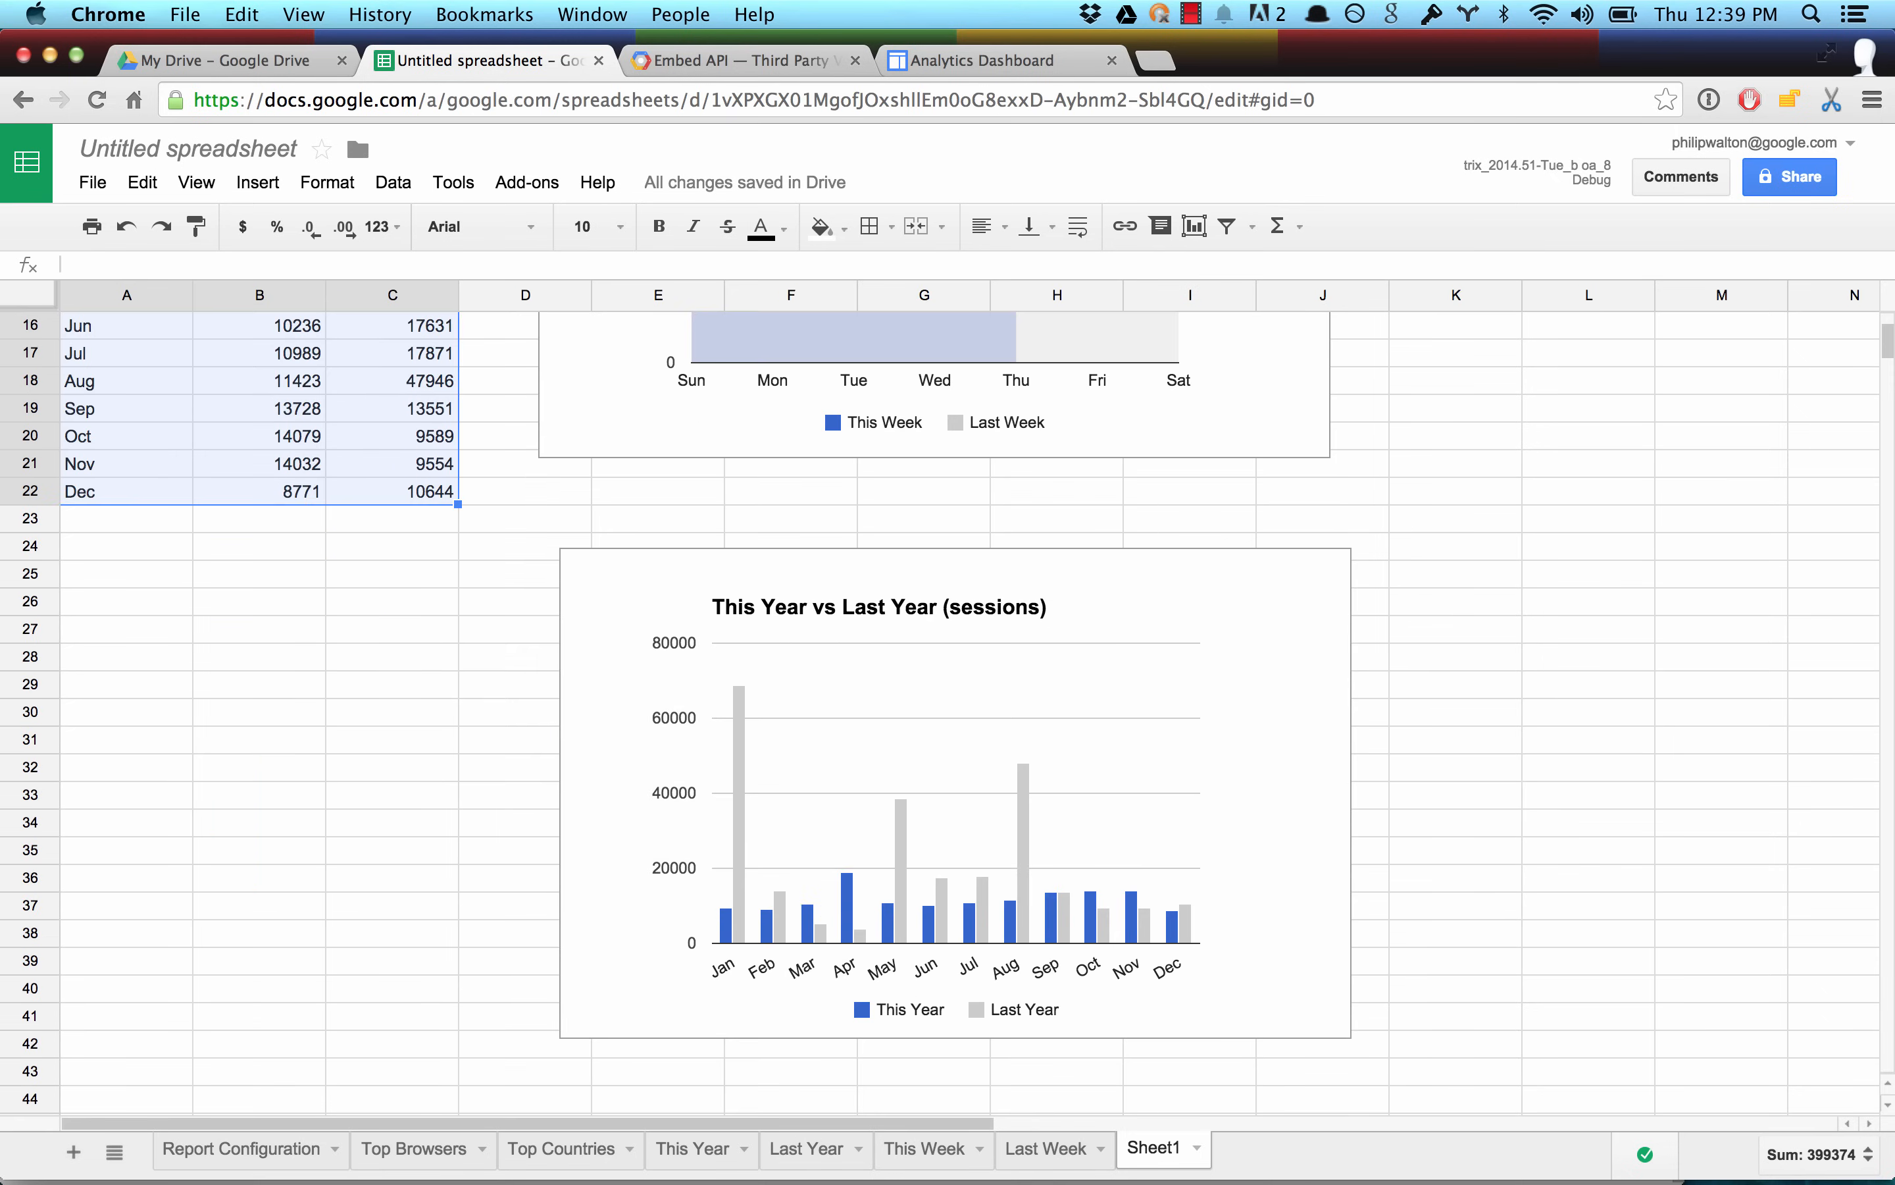
left_click(1299, 558)
left_click(1336, 524)
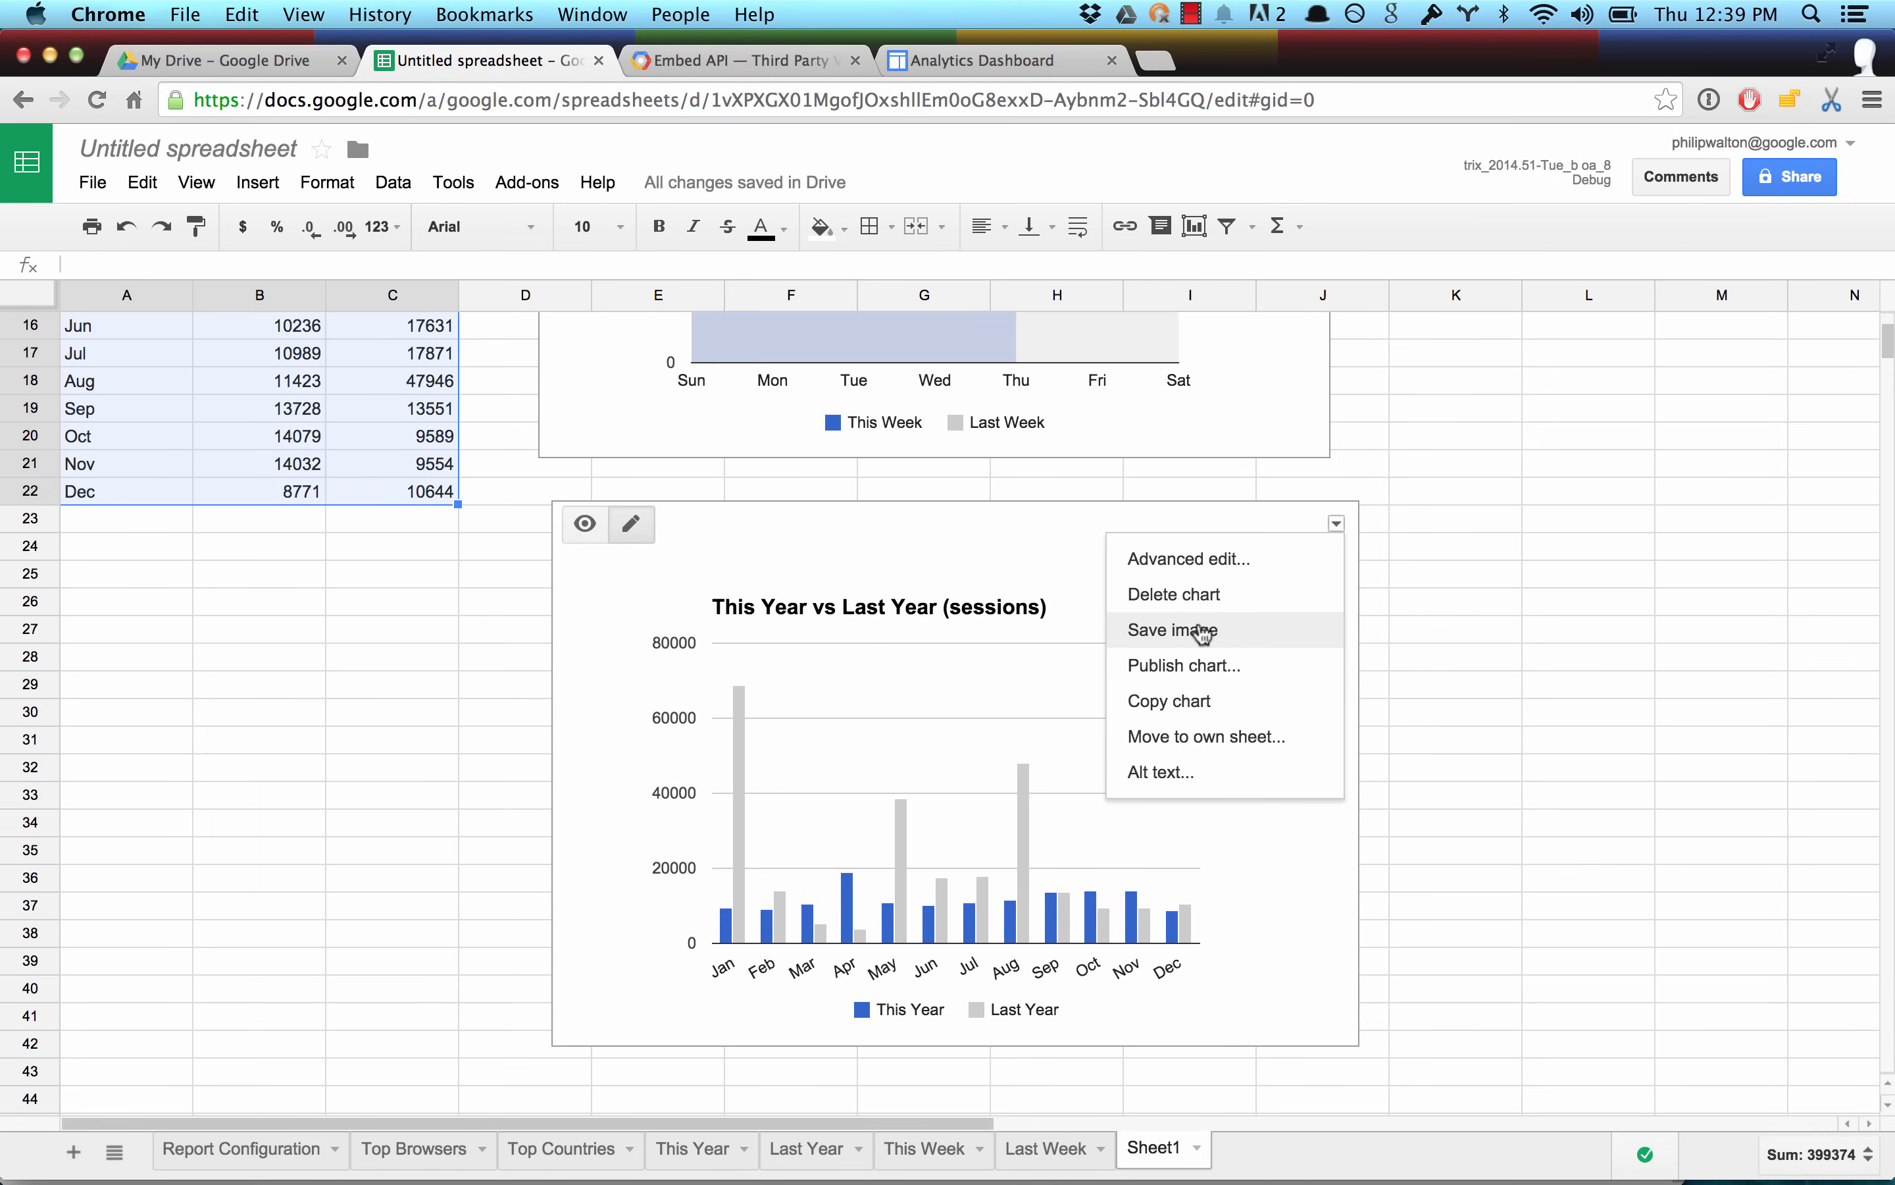
left_click(1190, 674)
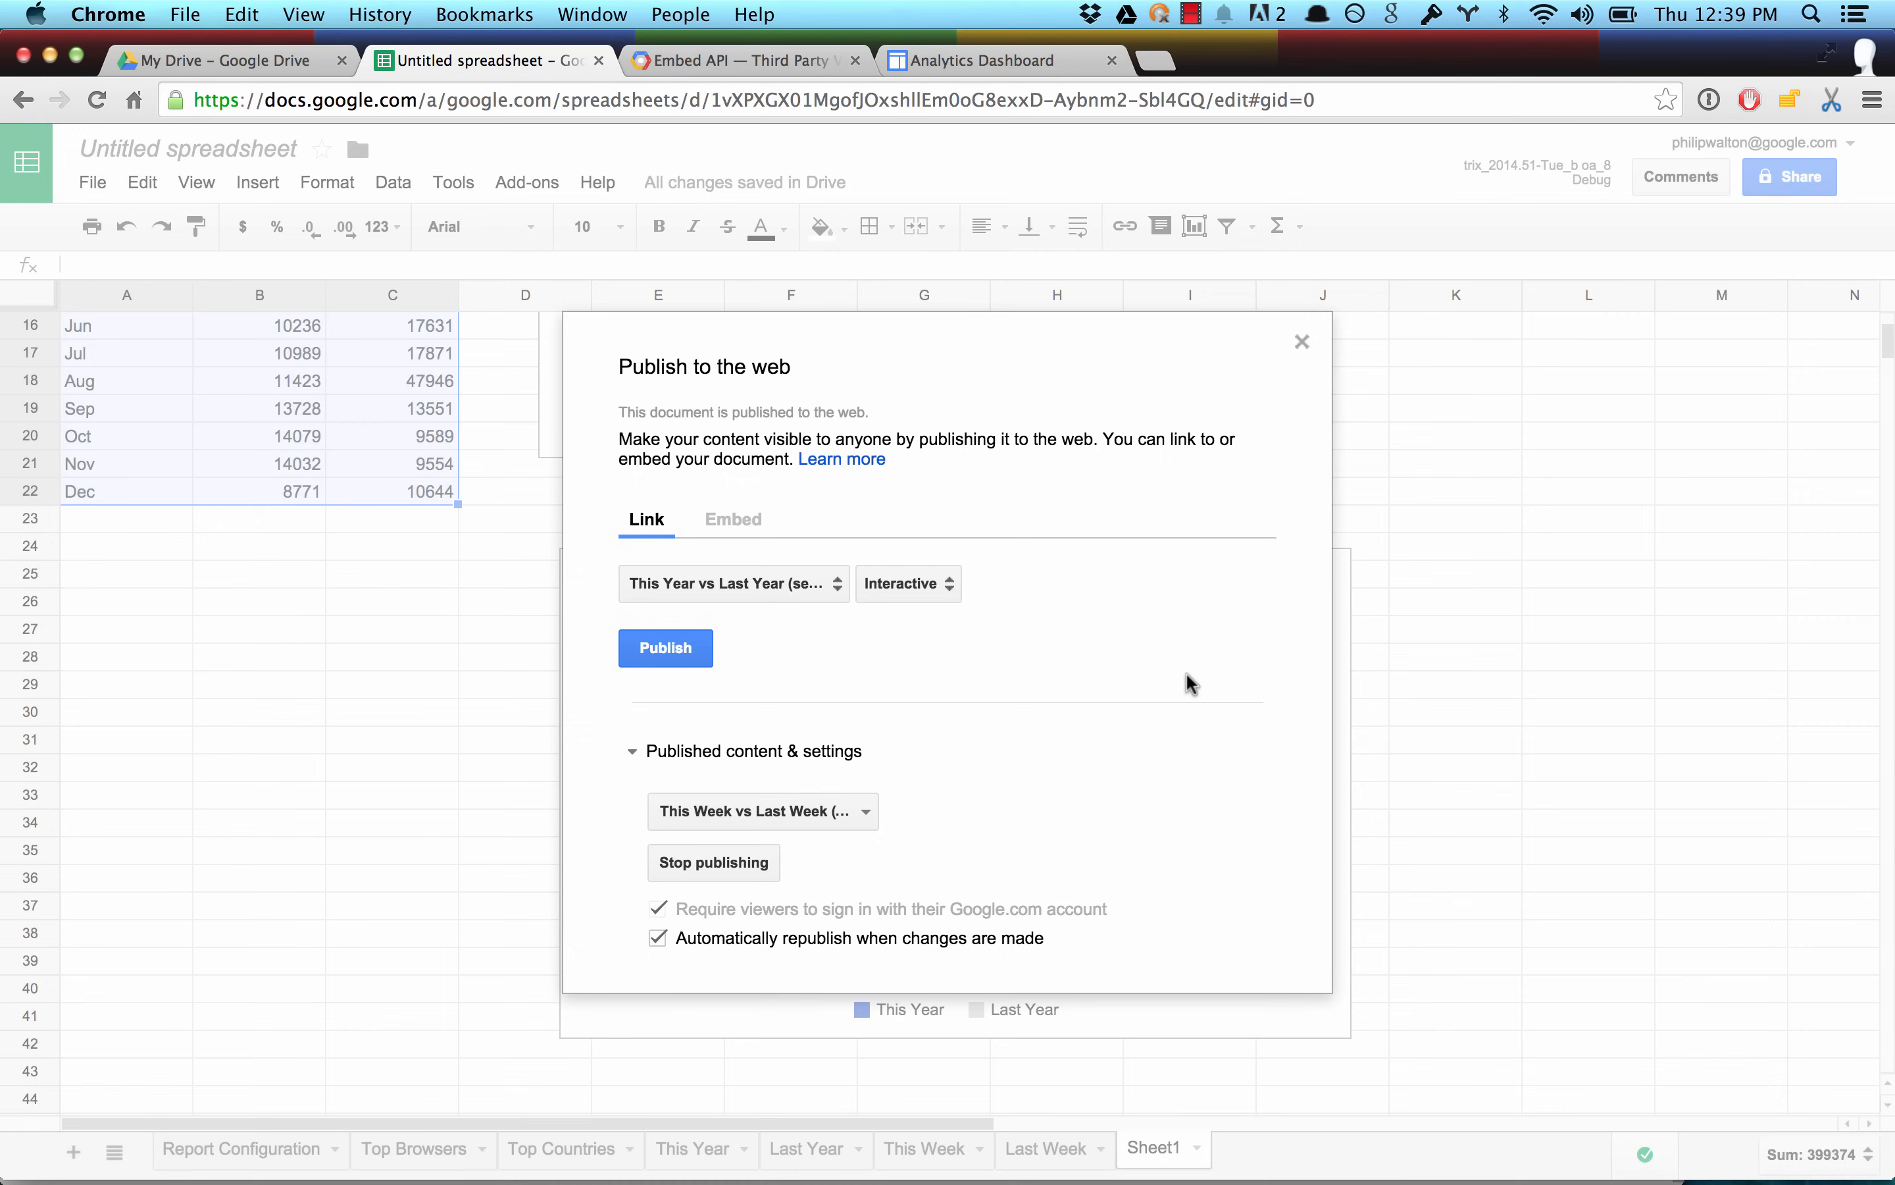
left_click(724, 524)
left_click(667, 649)
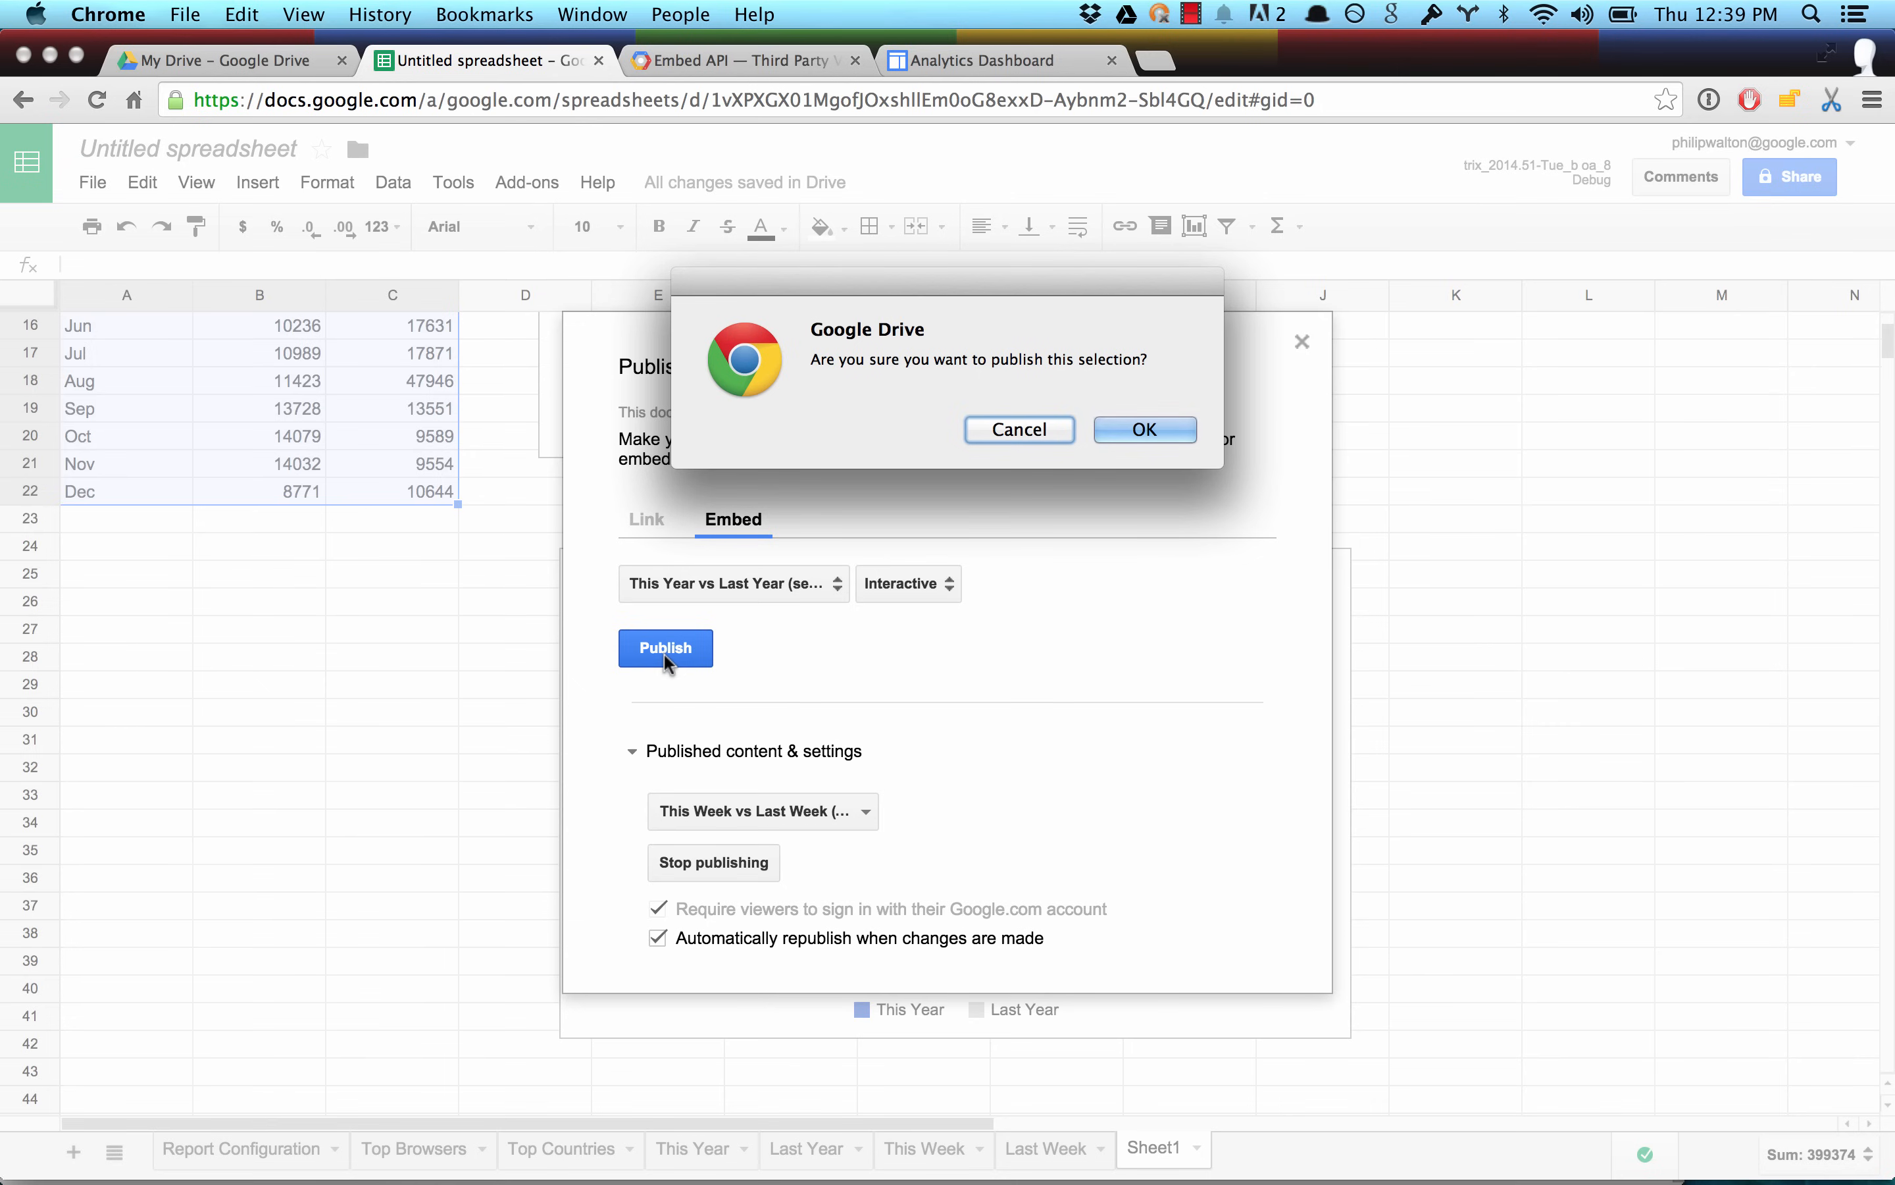
key("Return")
key("Escape")
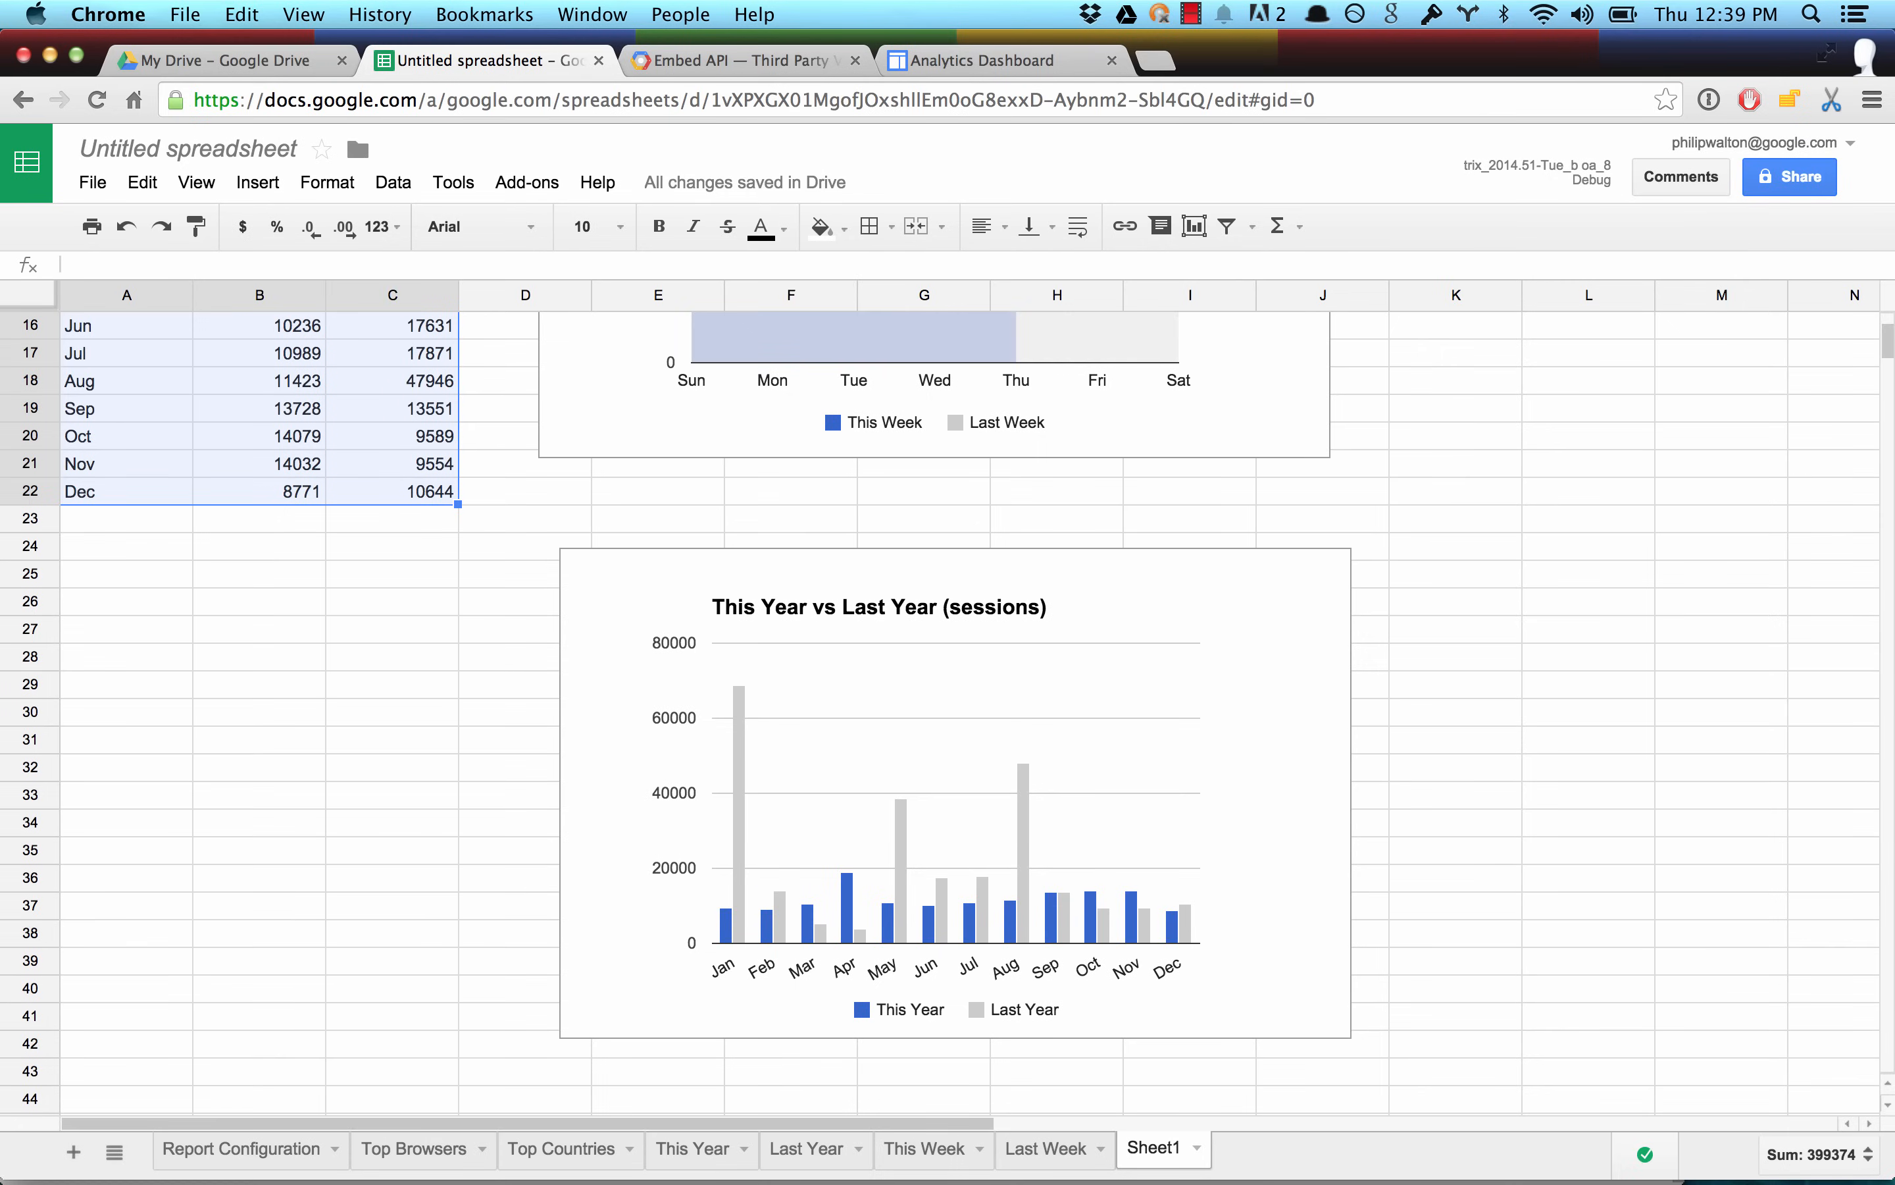
left_click(941, 57)
key("super+v")
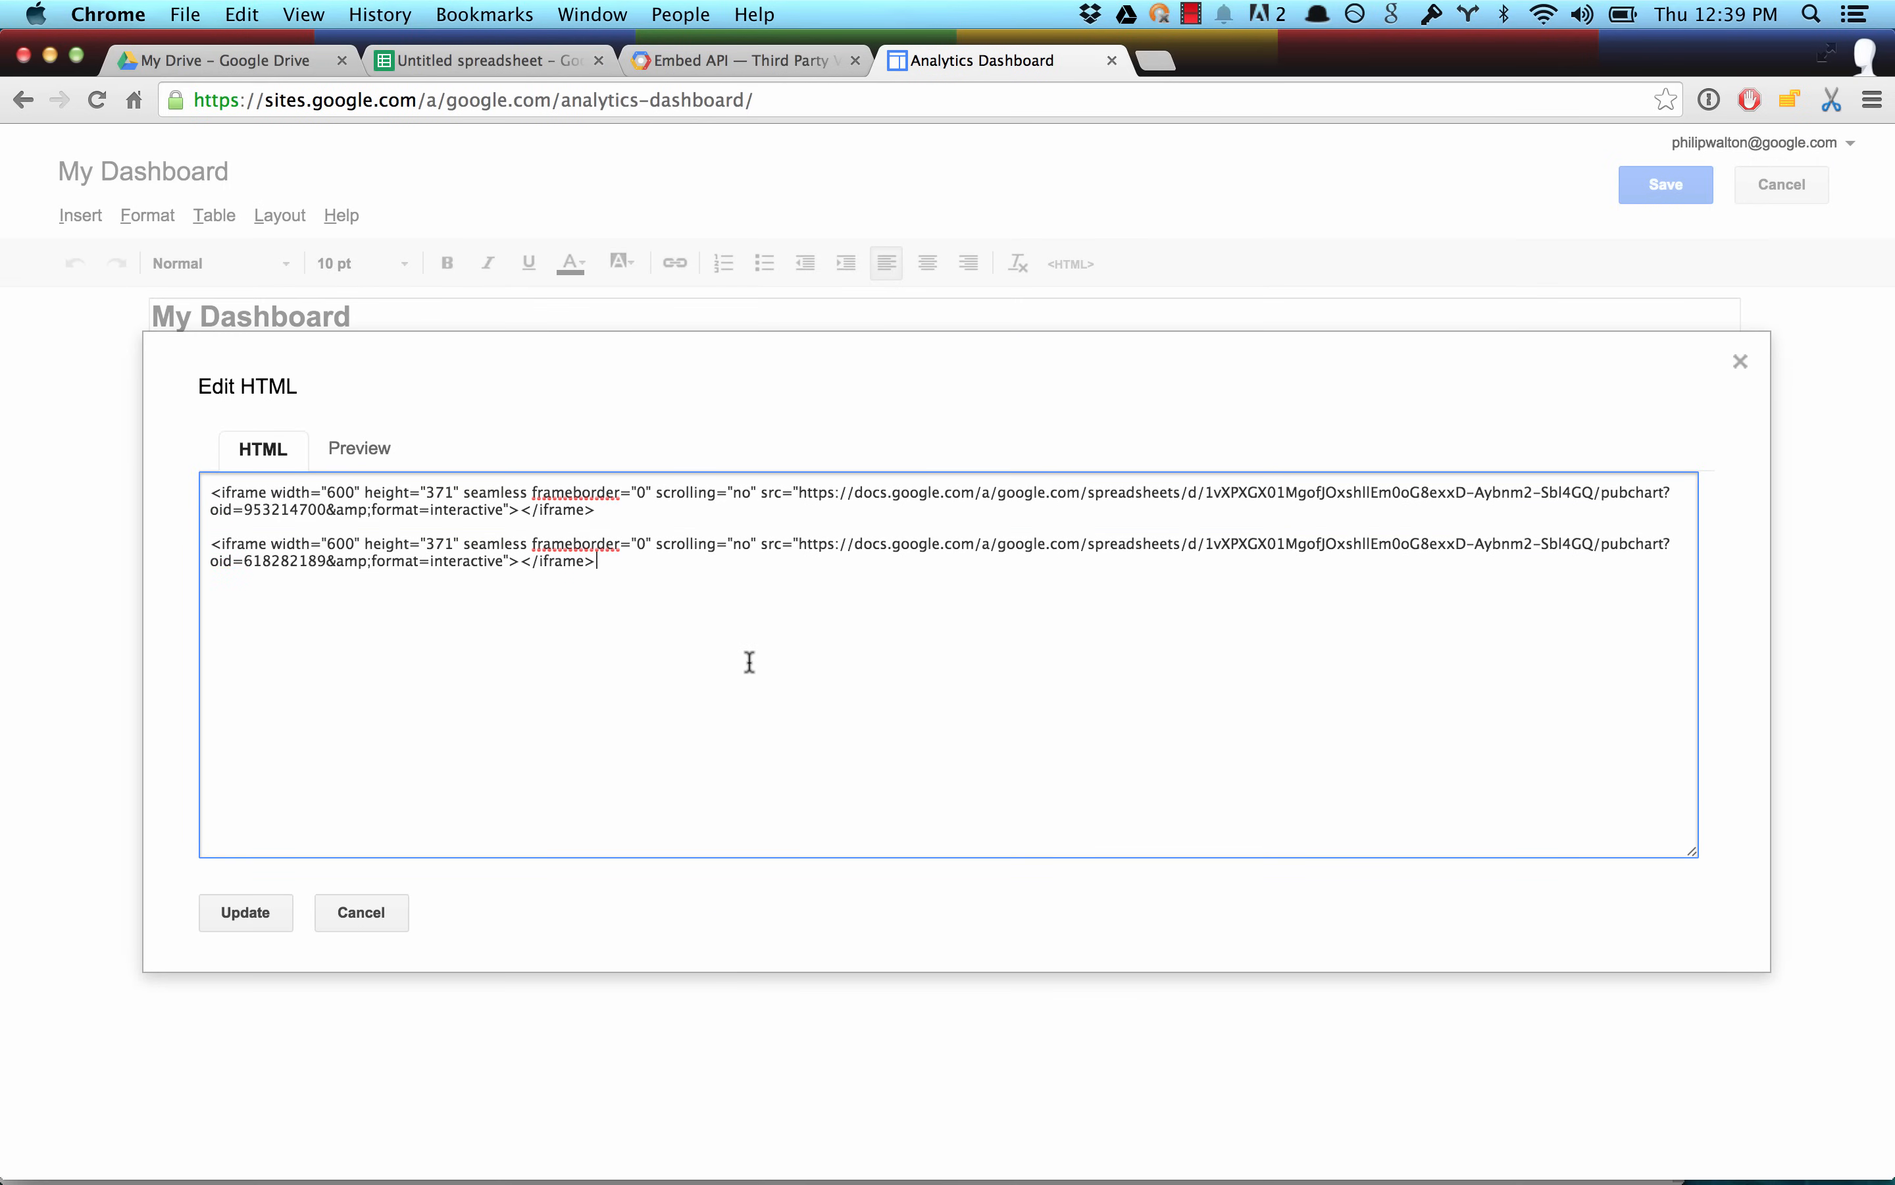
Publish the donut chart on the spreadsheet's Top Browsers sheet as an interactive embed and copy its iframe code.
key("super+alt+Left")
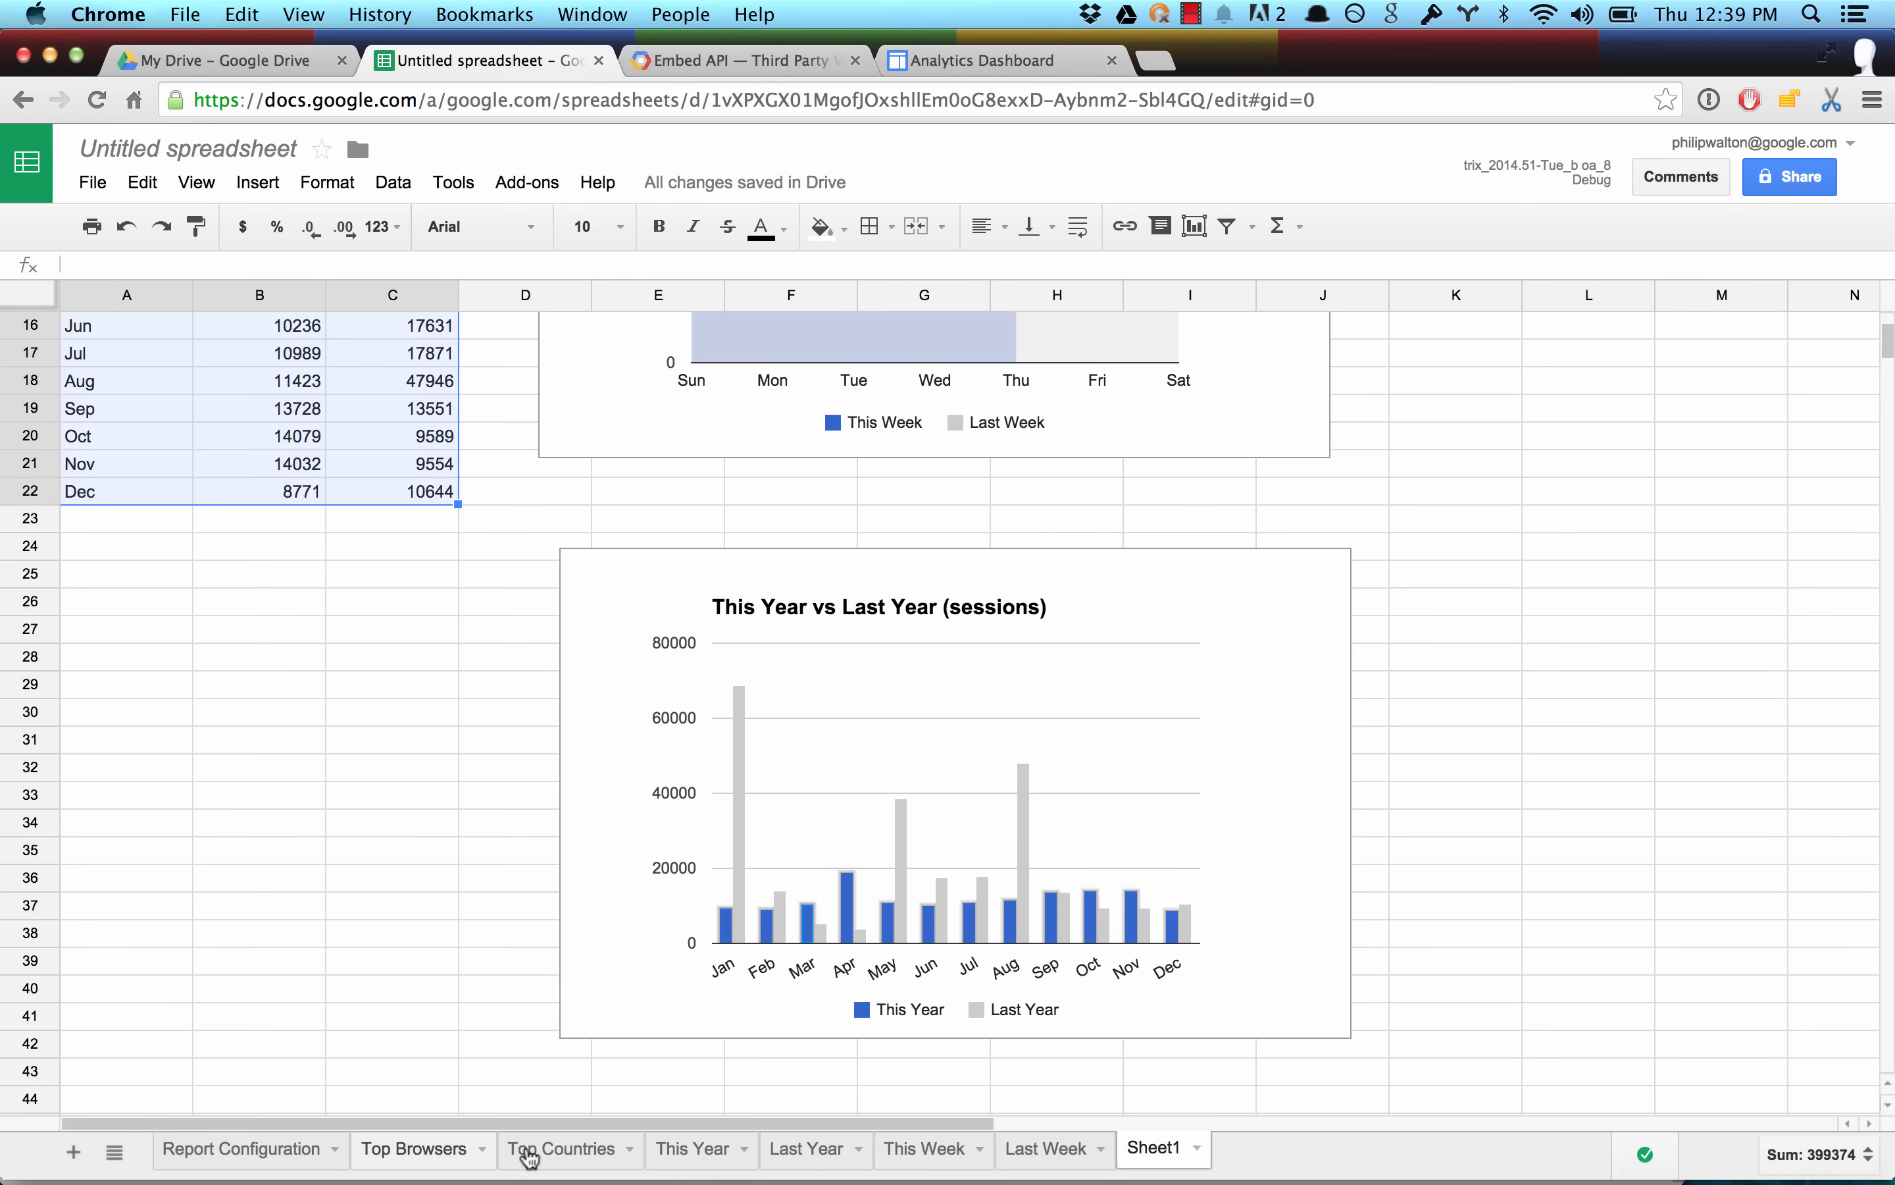
left_click(438, 1152)
left_click(1492, 427)
left_click(1410, 474)
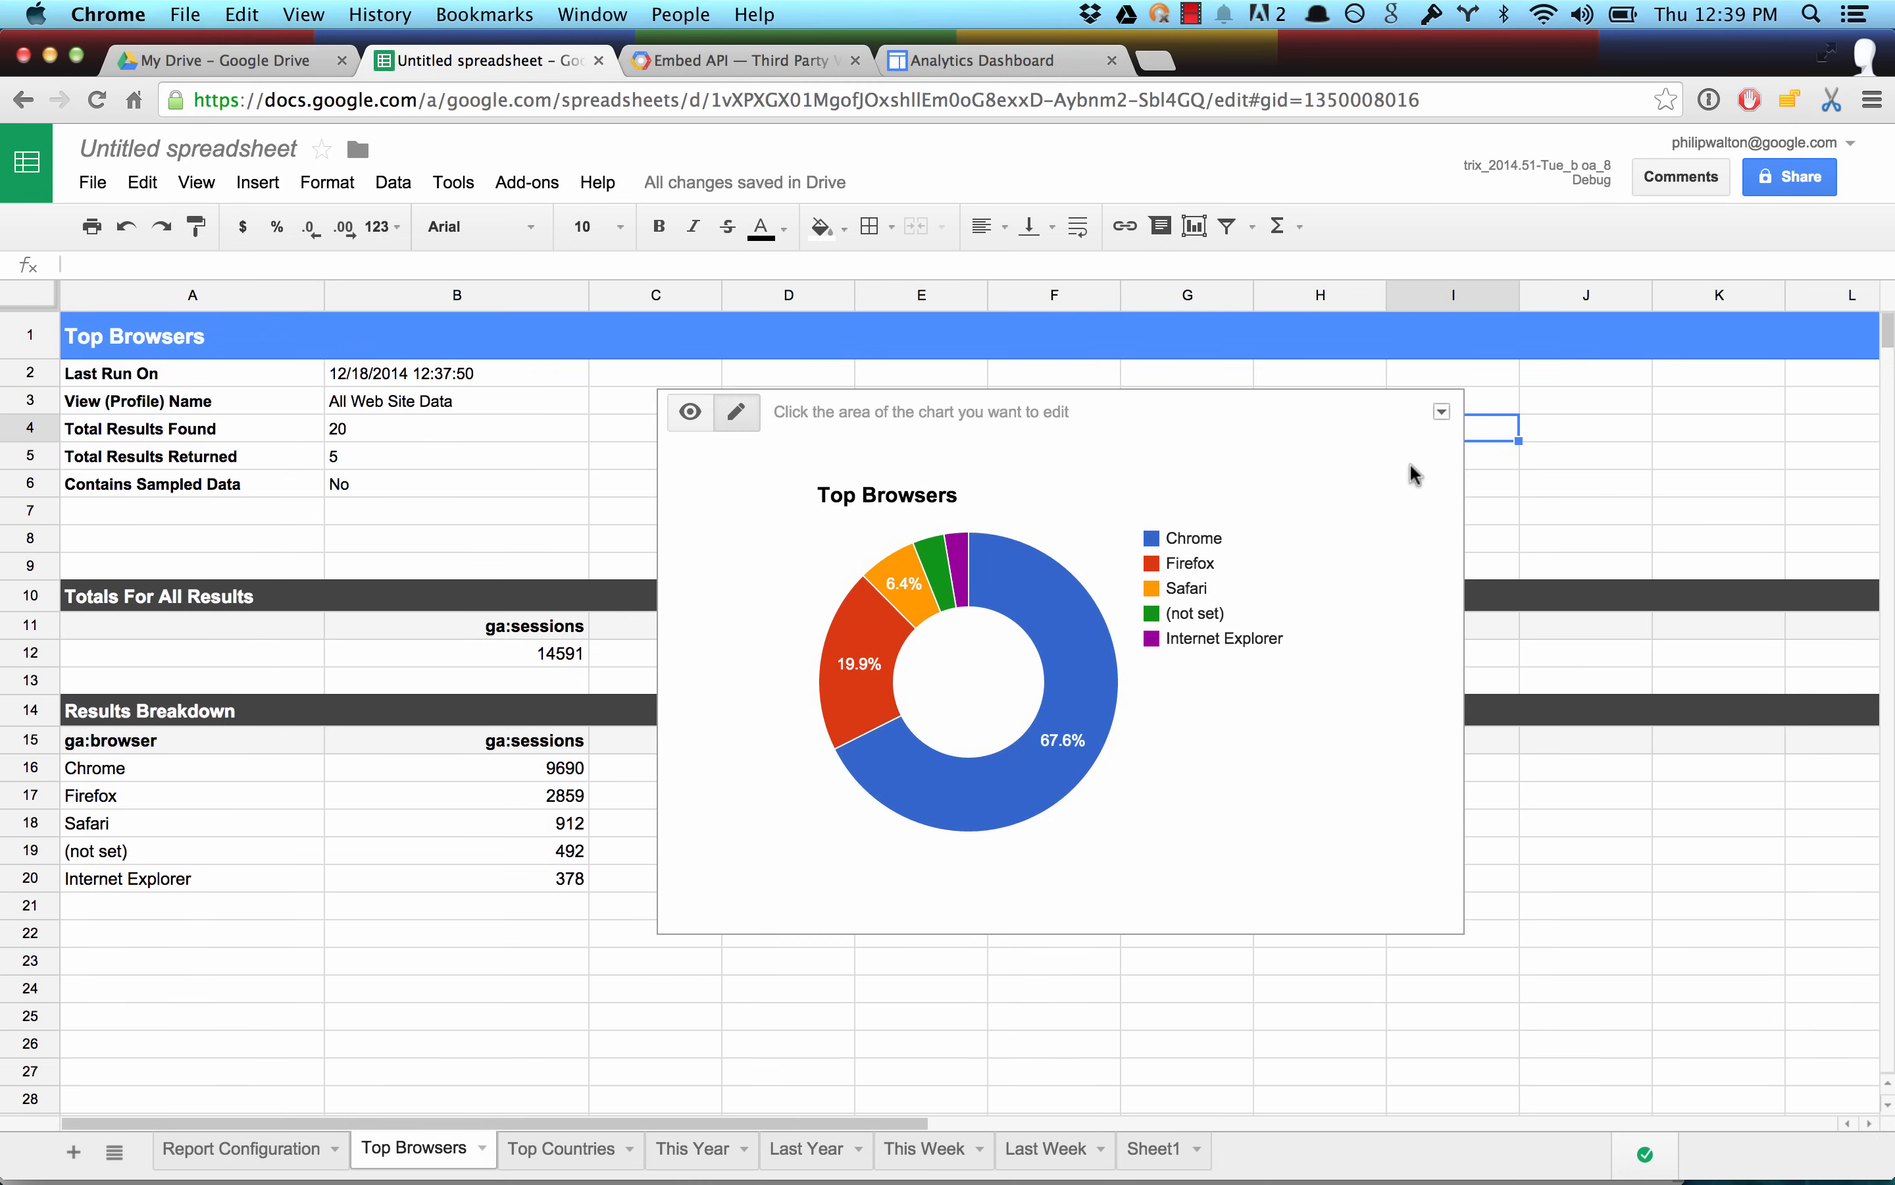
left_click(1440, 412)
left_click(1346, 555)
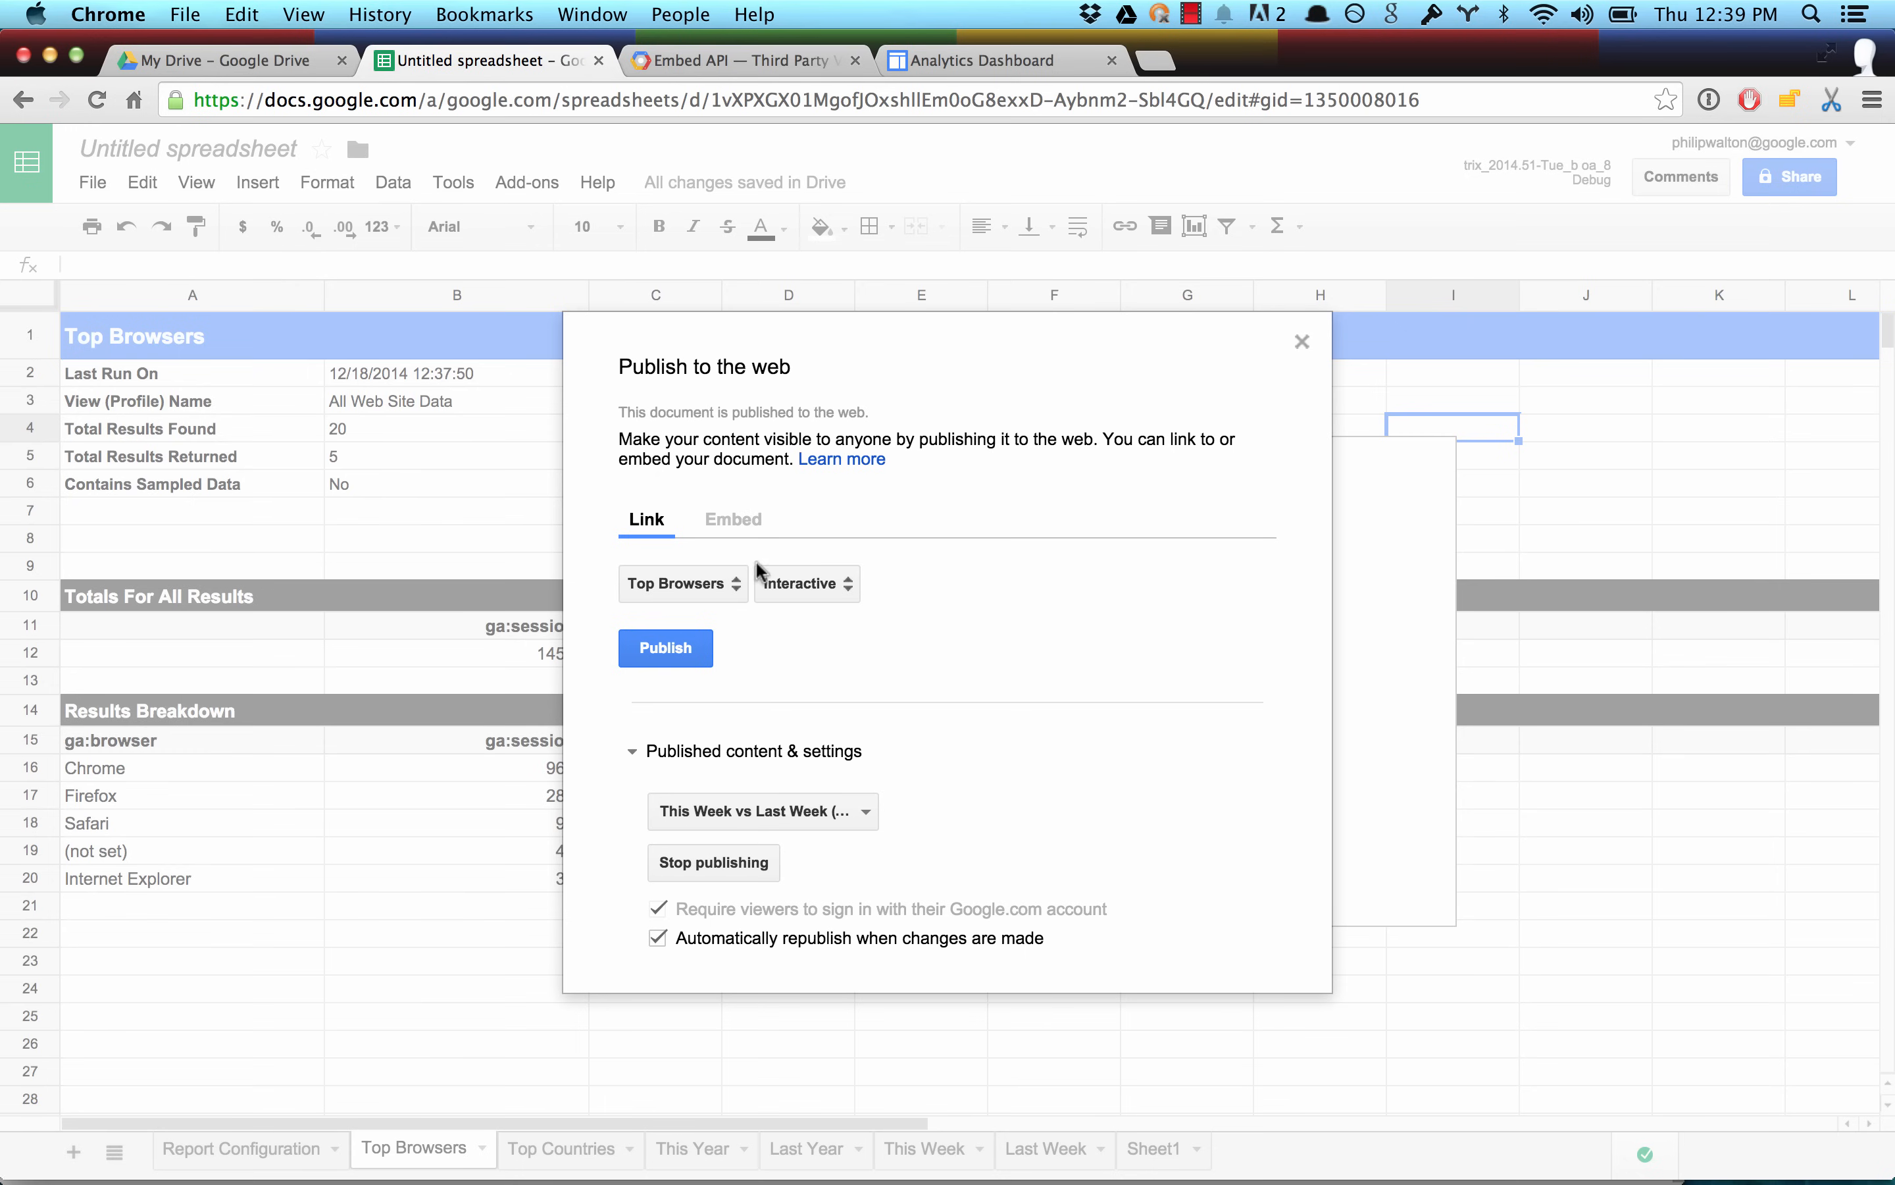
left_click(727, 519)
left_click(666, 647)
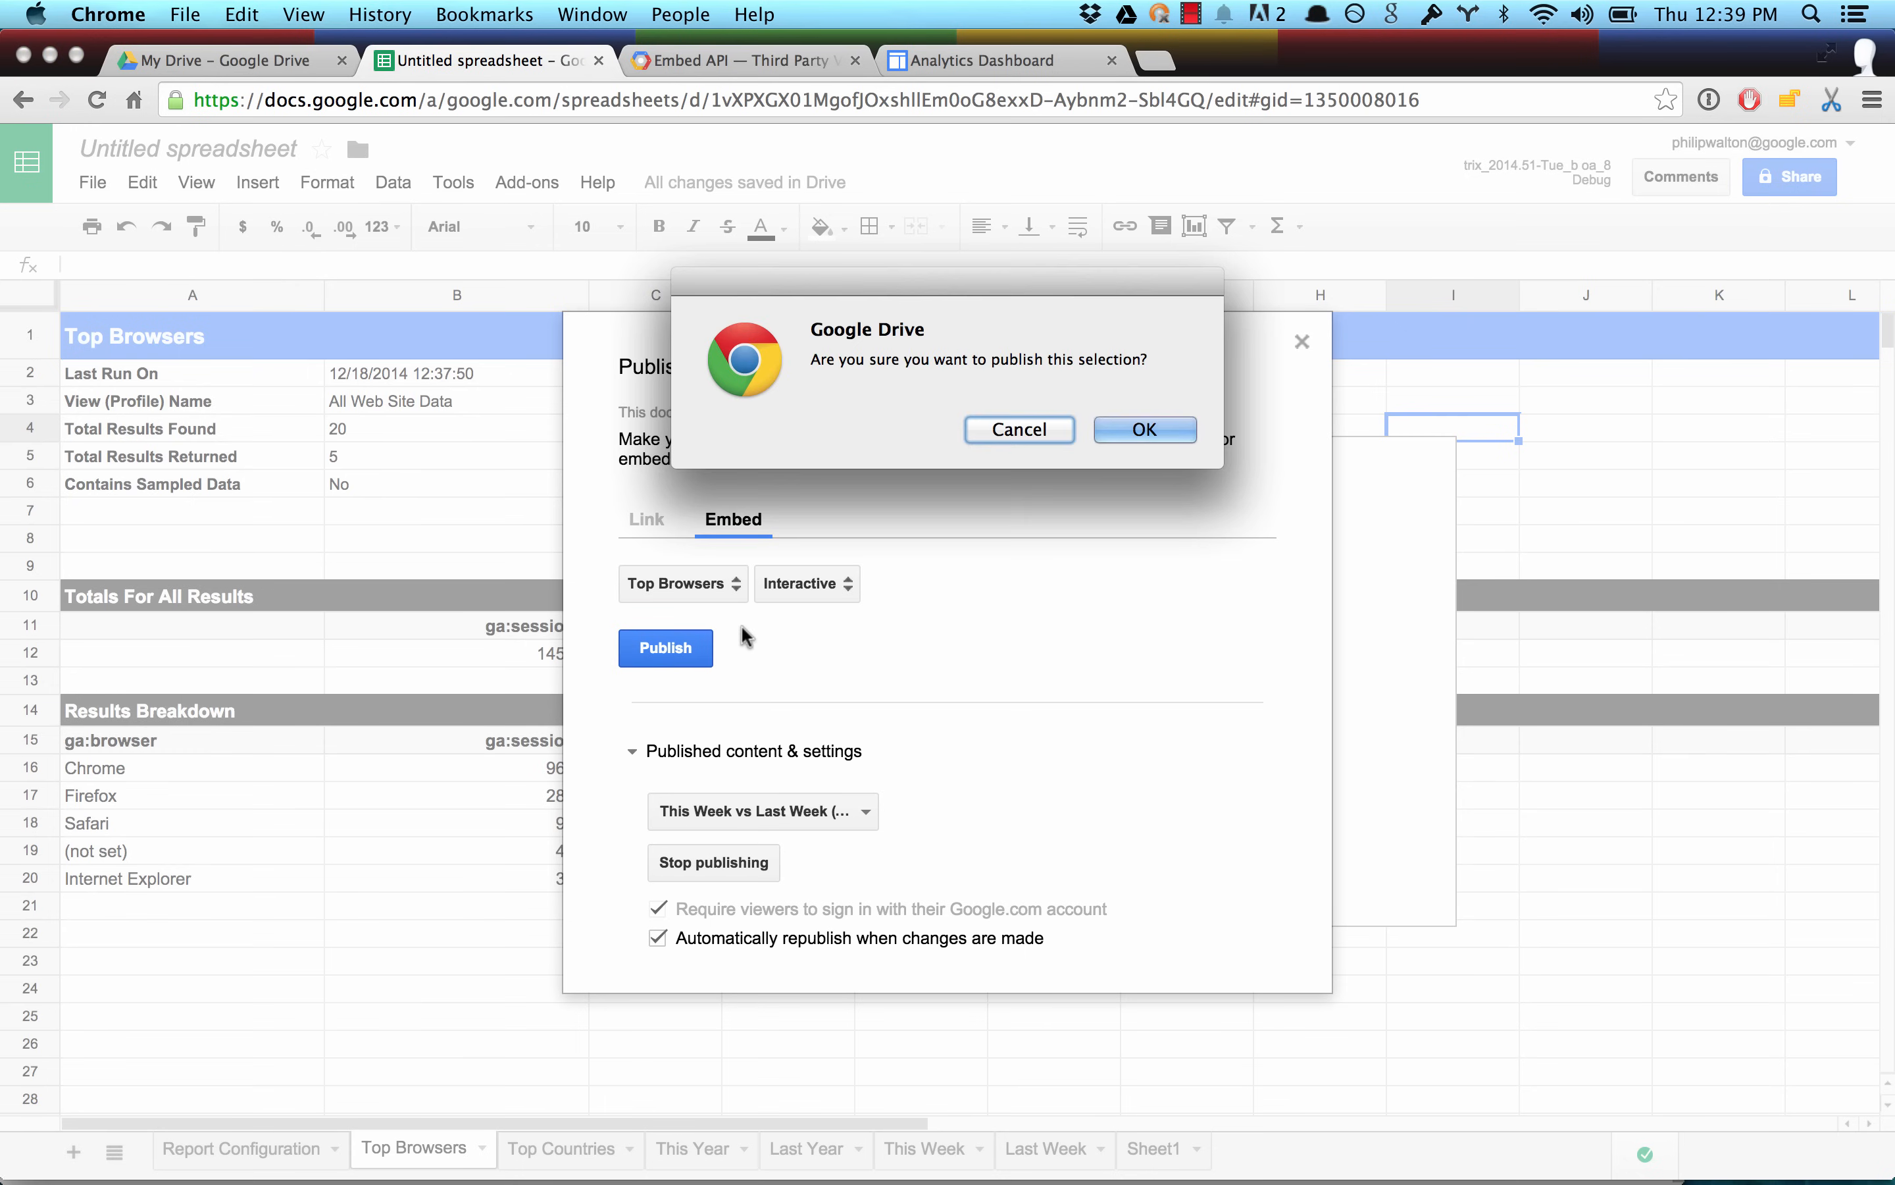
left_click(1141, 429)
key("Escape")
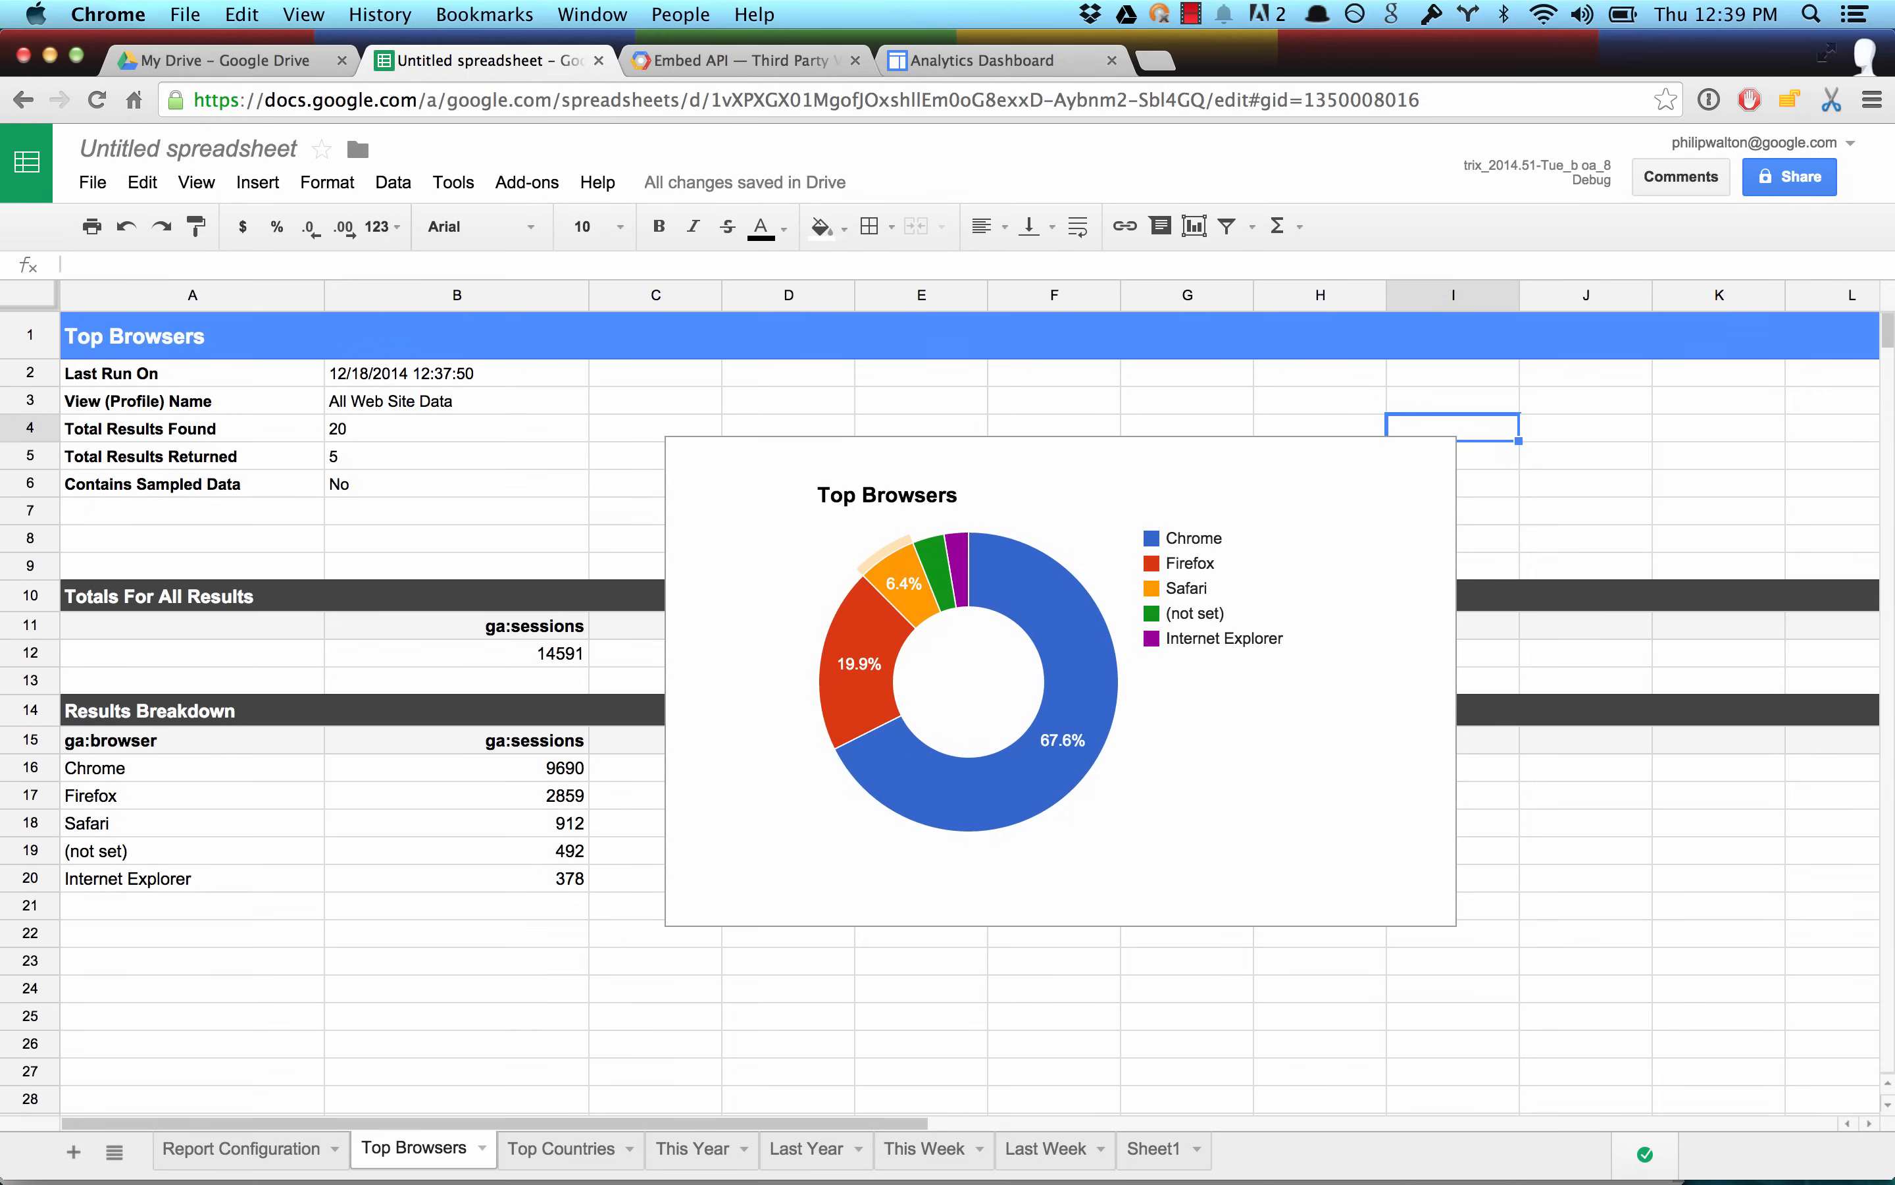
Paste the Top Browsers iframe code as the third embed in the Google Sites dashboard HTML.
key("ctrl+Tab")
key("ctrl+Tab")
key("Return")
key("super+v")
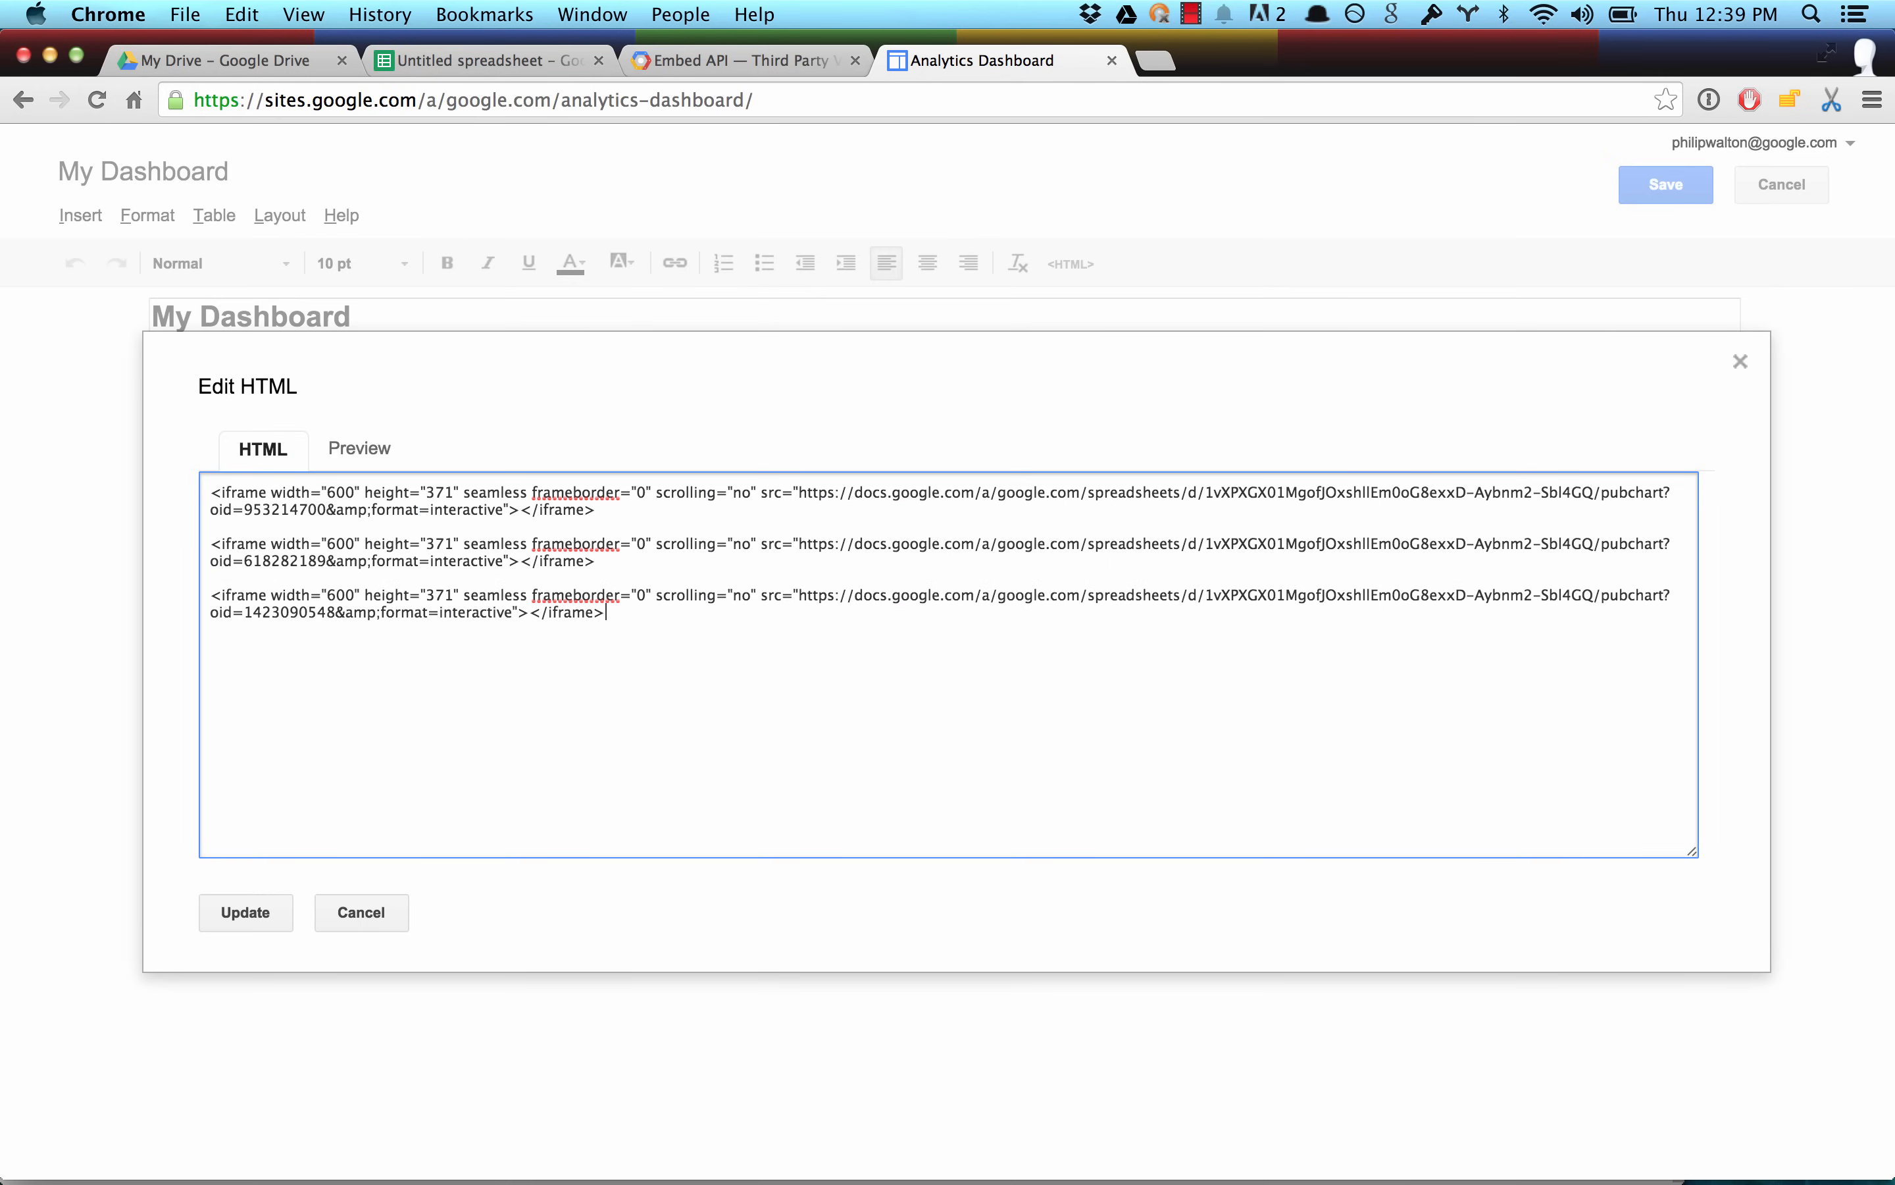
Publish the donut chart on the spreadsheet's Top Countries sheet as an interactive embed and copy its iframe code.
key("ctrl+shift+Tab")
key("ctrl+shift+Tab")
key("ctrl+shift+Tab")
key("ctrl+Tab")
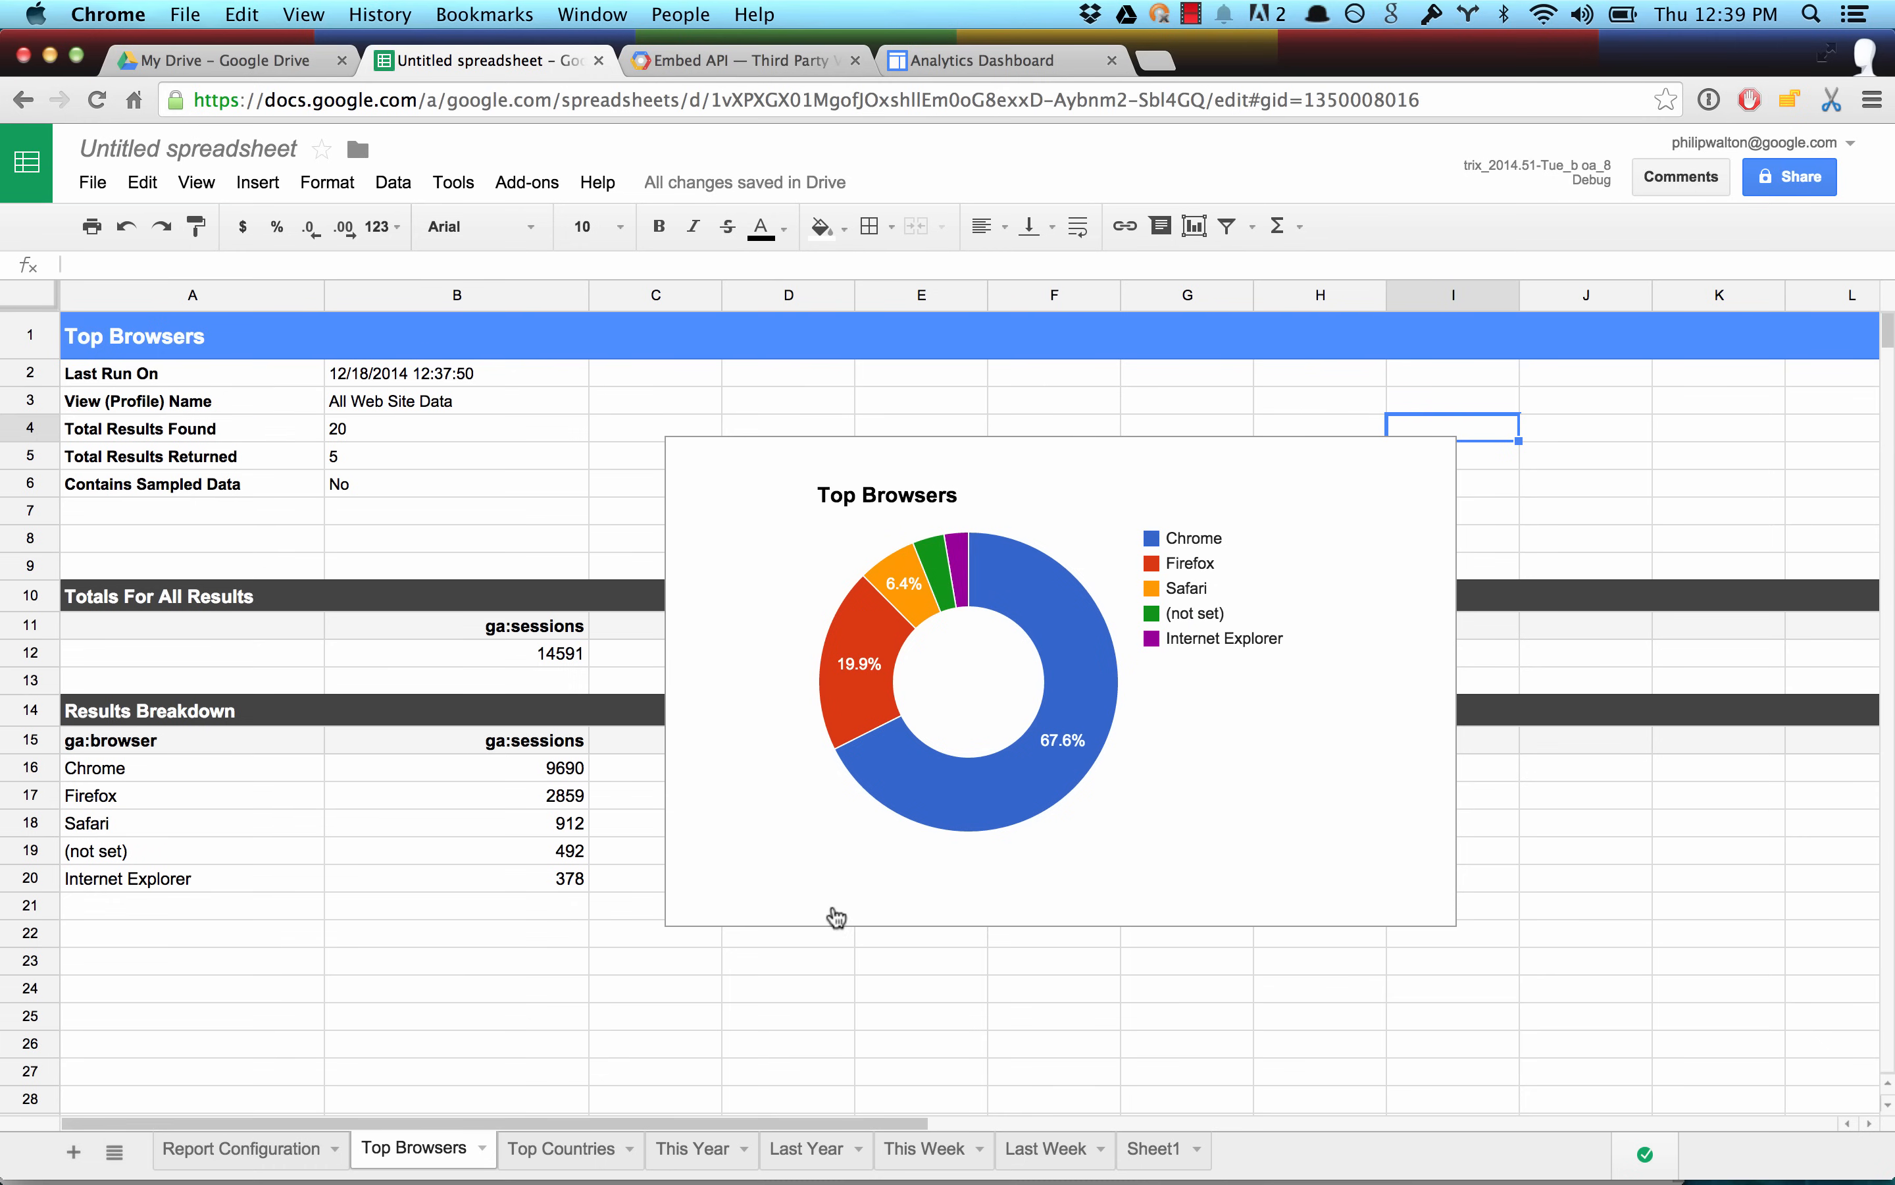
left_click(541, 1148)
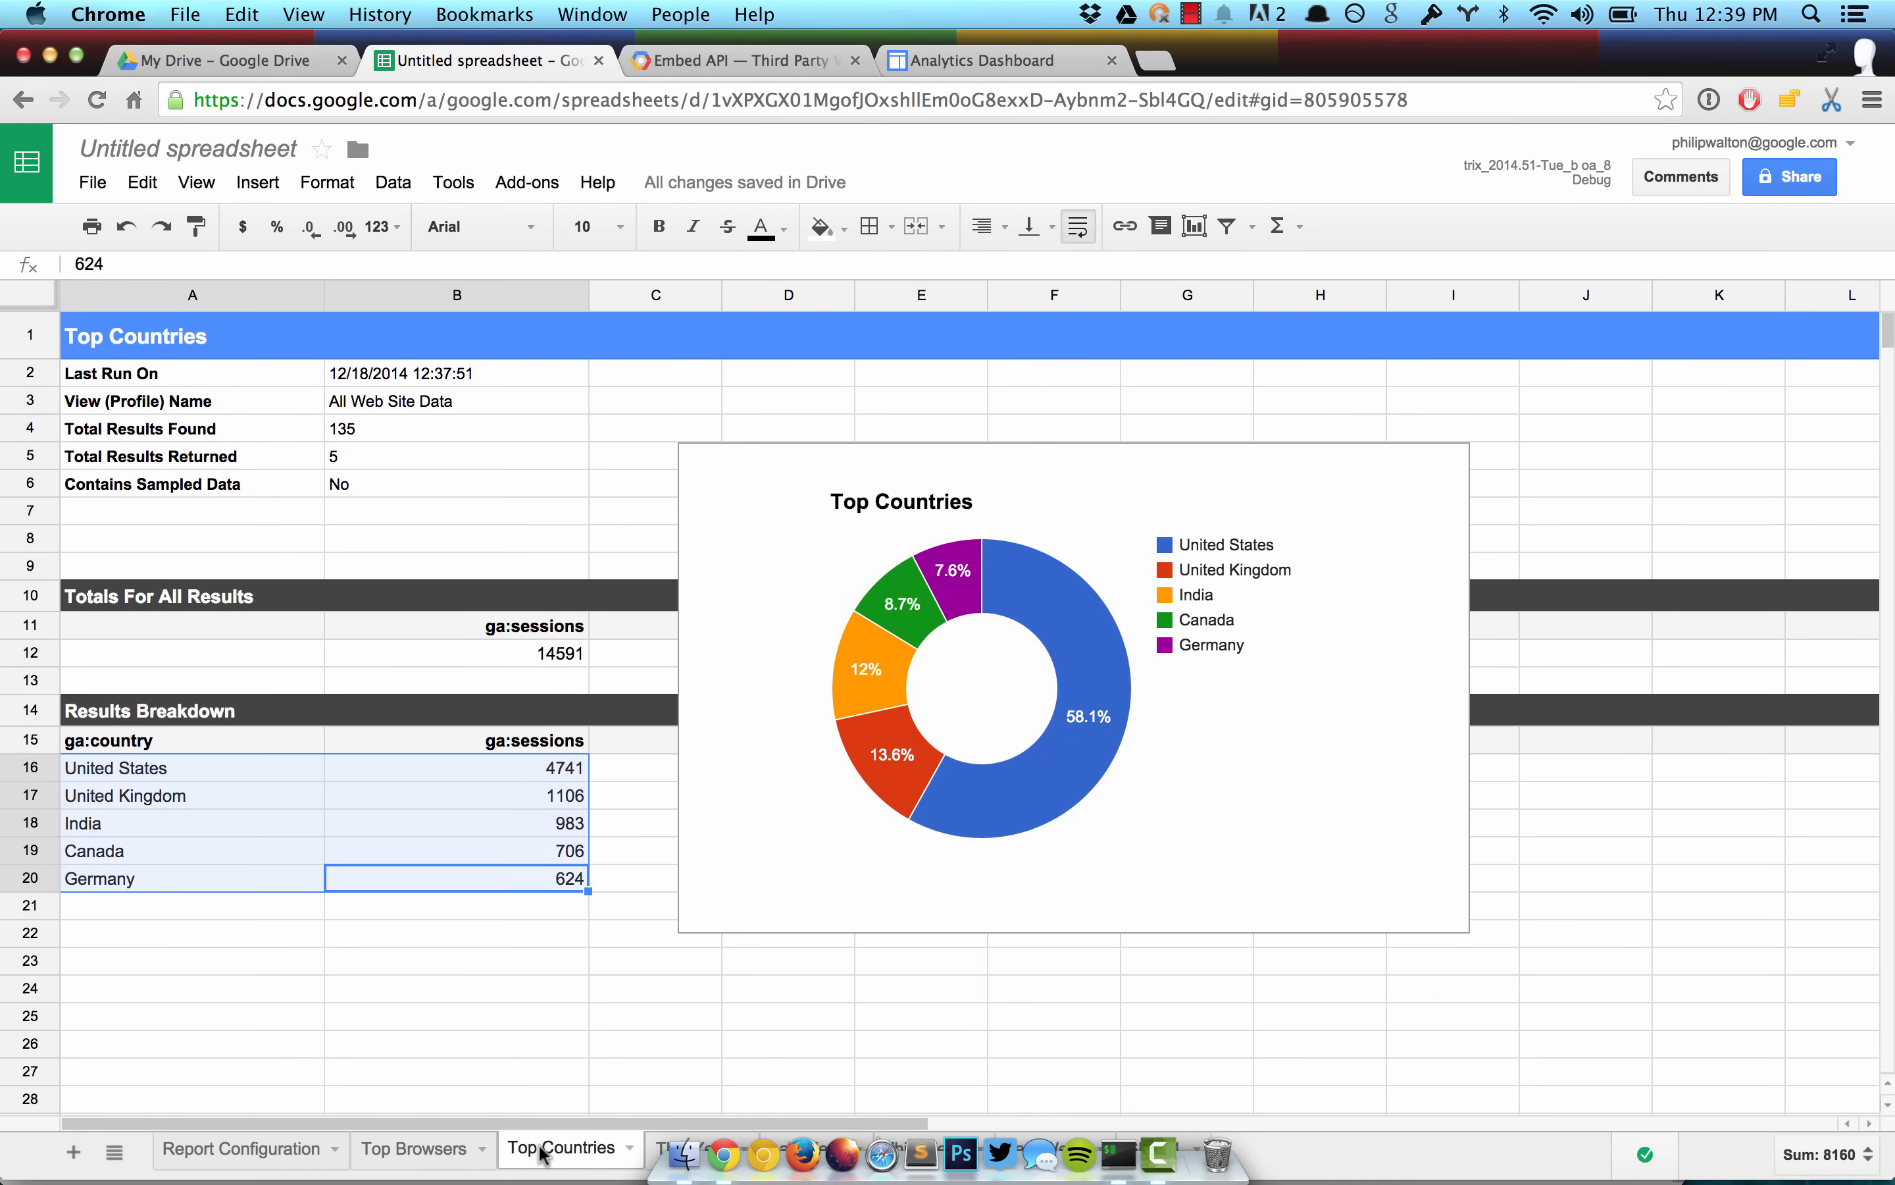
left_click(1437, 553)
left_click(1455, 419)
left_click(1323, 560)
left_click(715, 540)
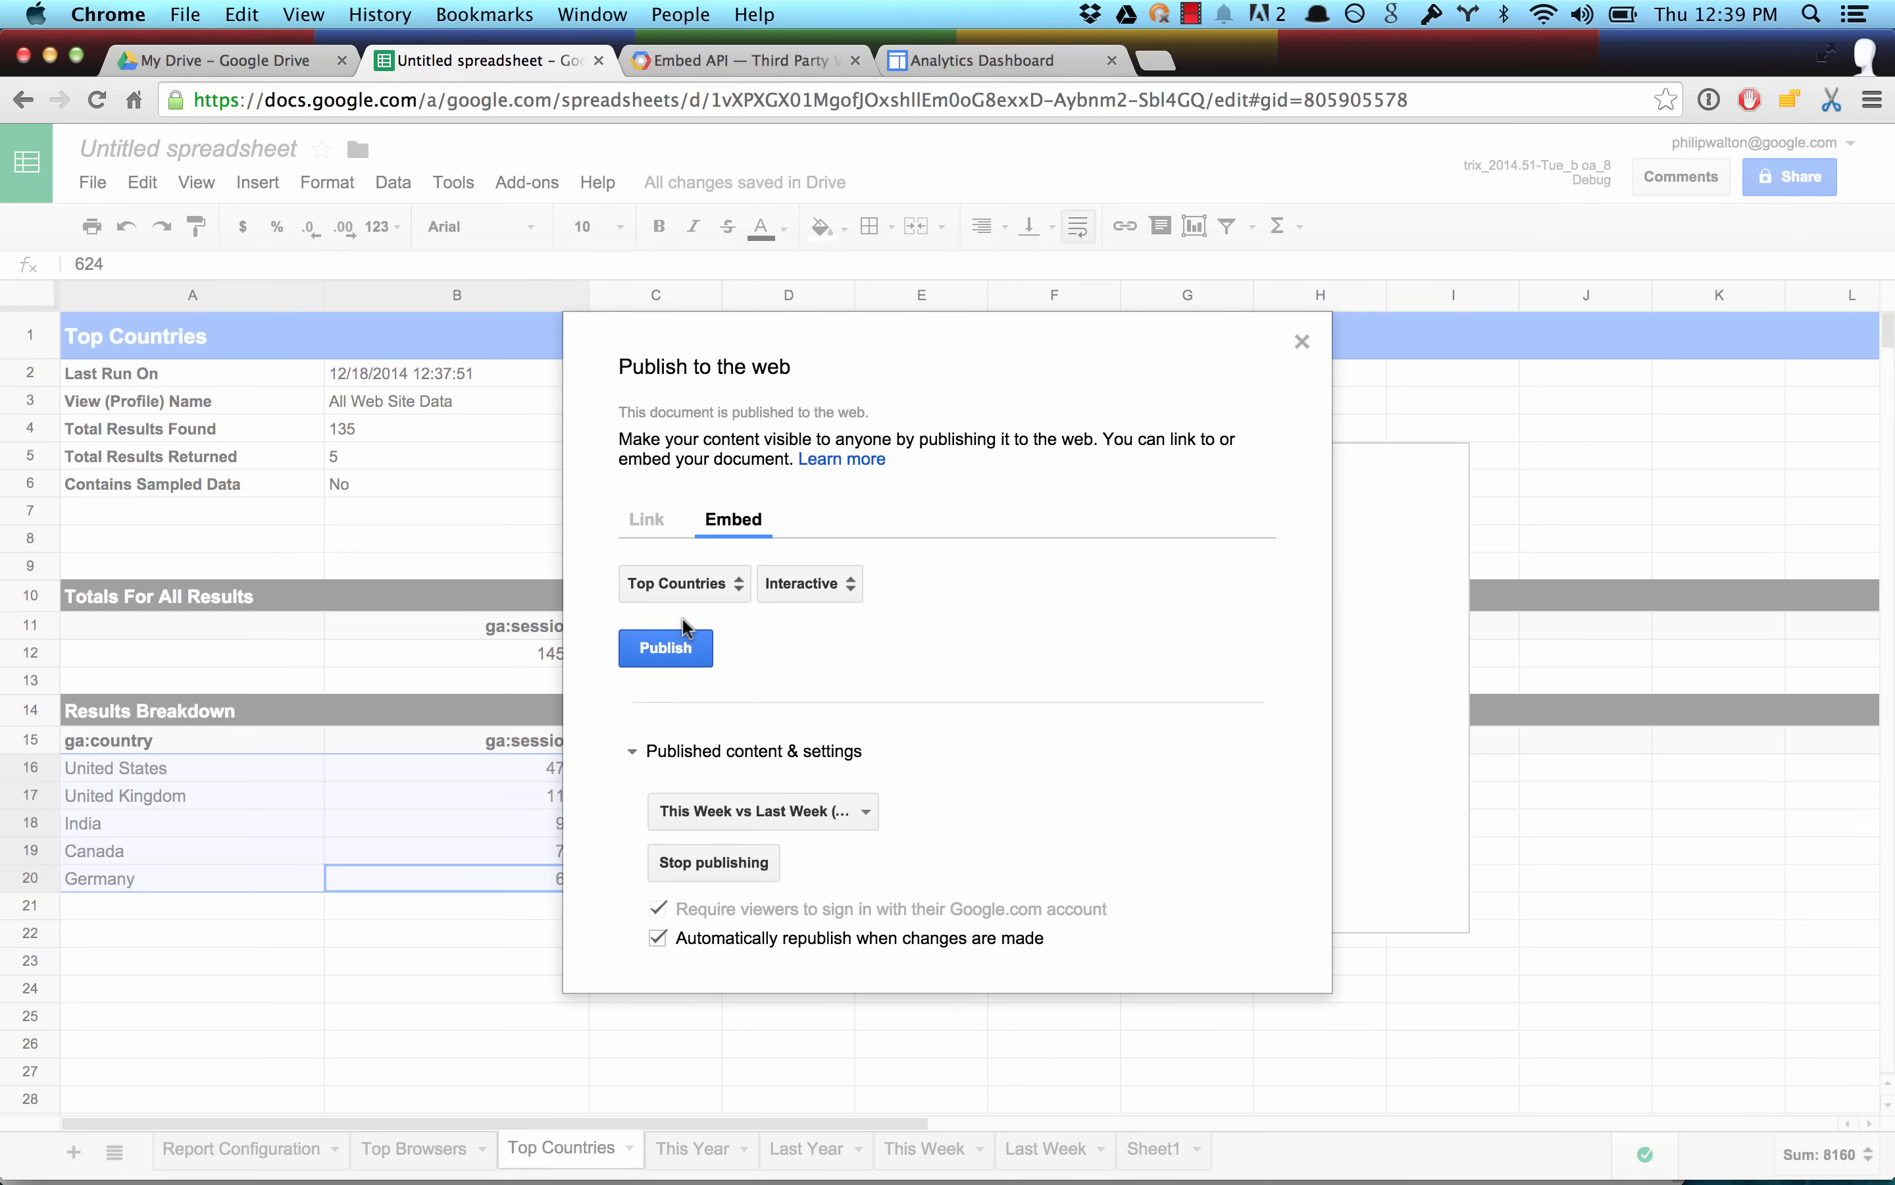
left_click(670, 647)
left_click(1118, 428)
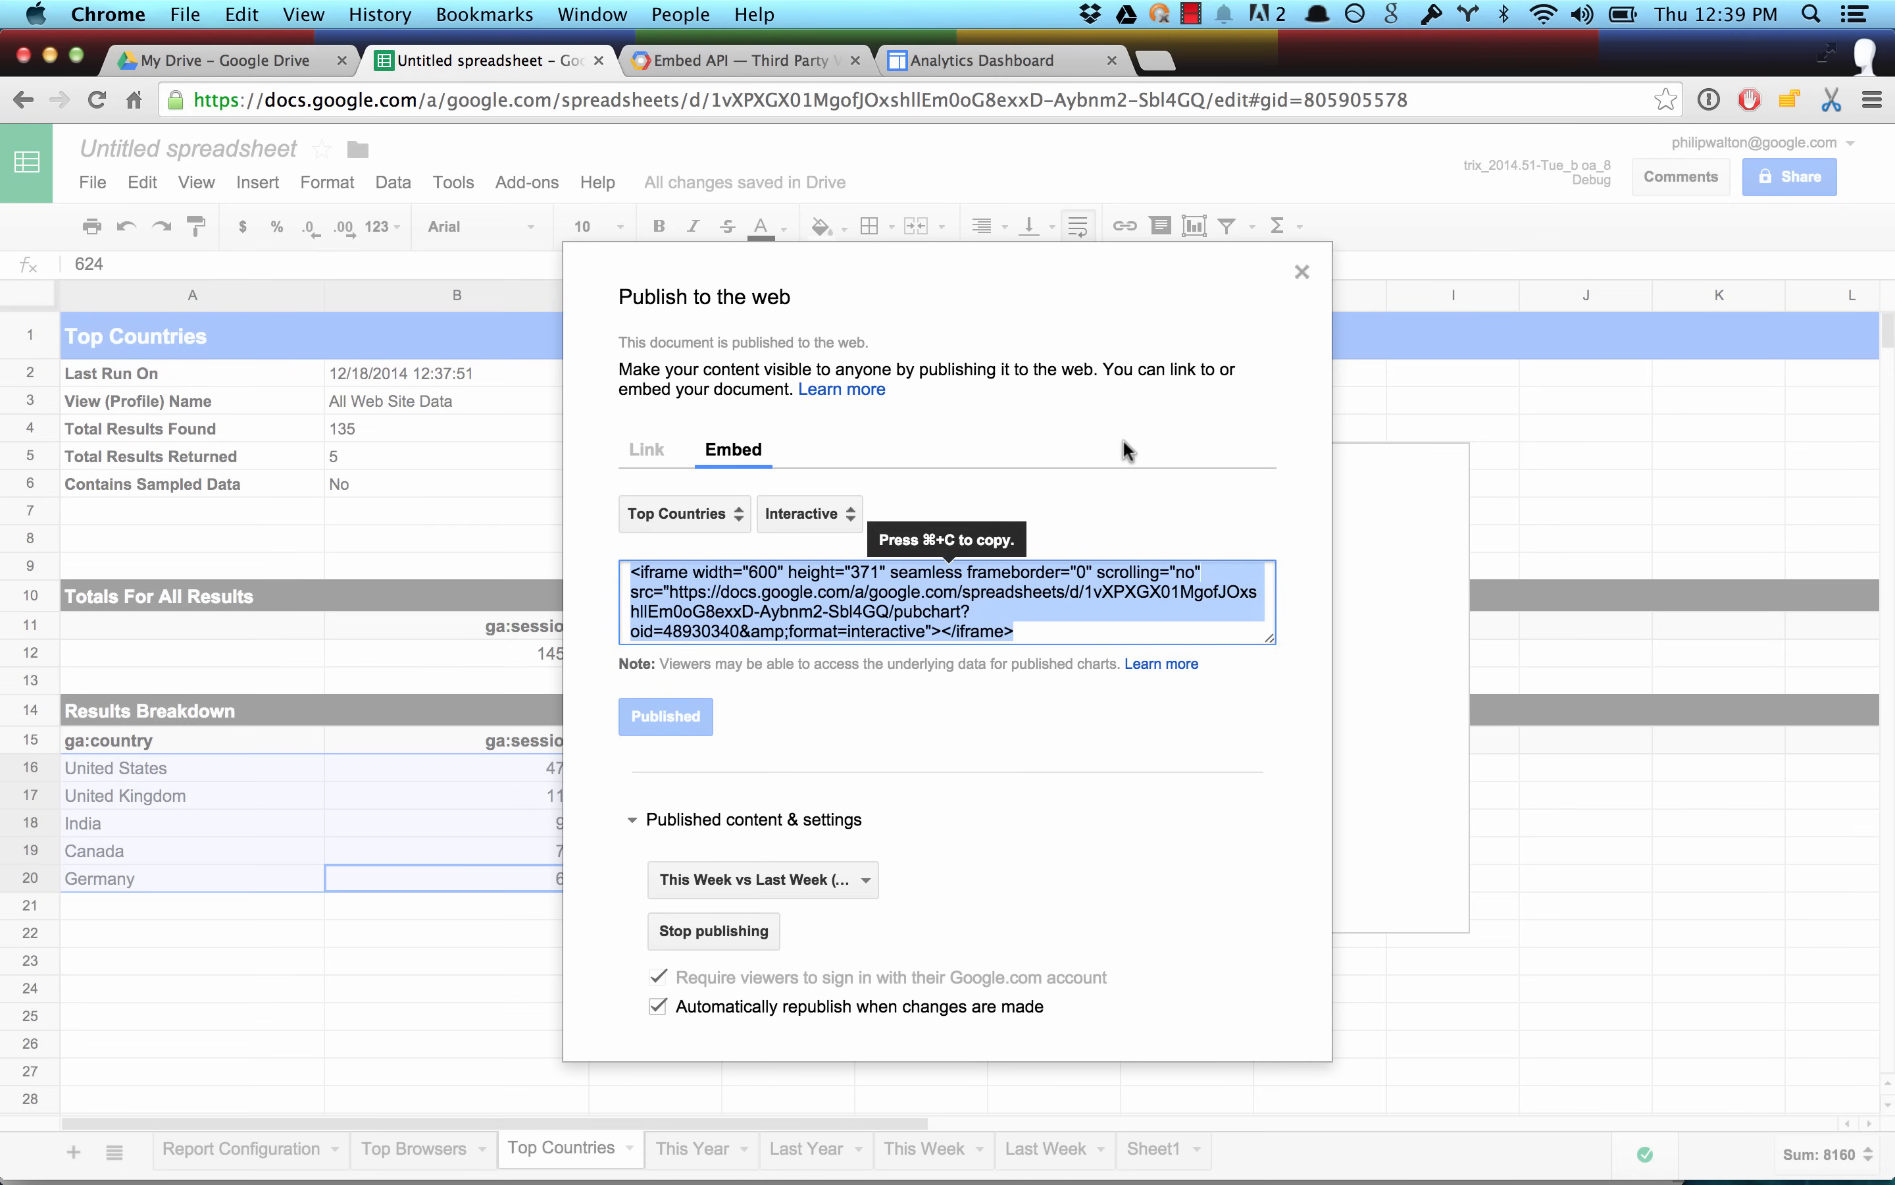
key("Escape")
Paste the Top Countries iframe code as the fourth embed in the Google Sites dashboard HTML and apply the HTML update.
key("ctrl+Tab")
key("ctrl+Tab")
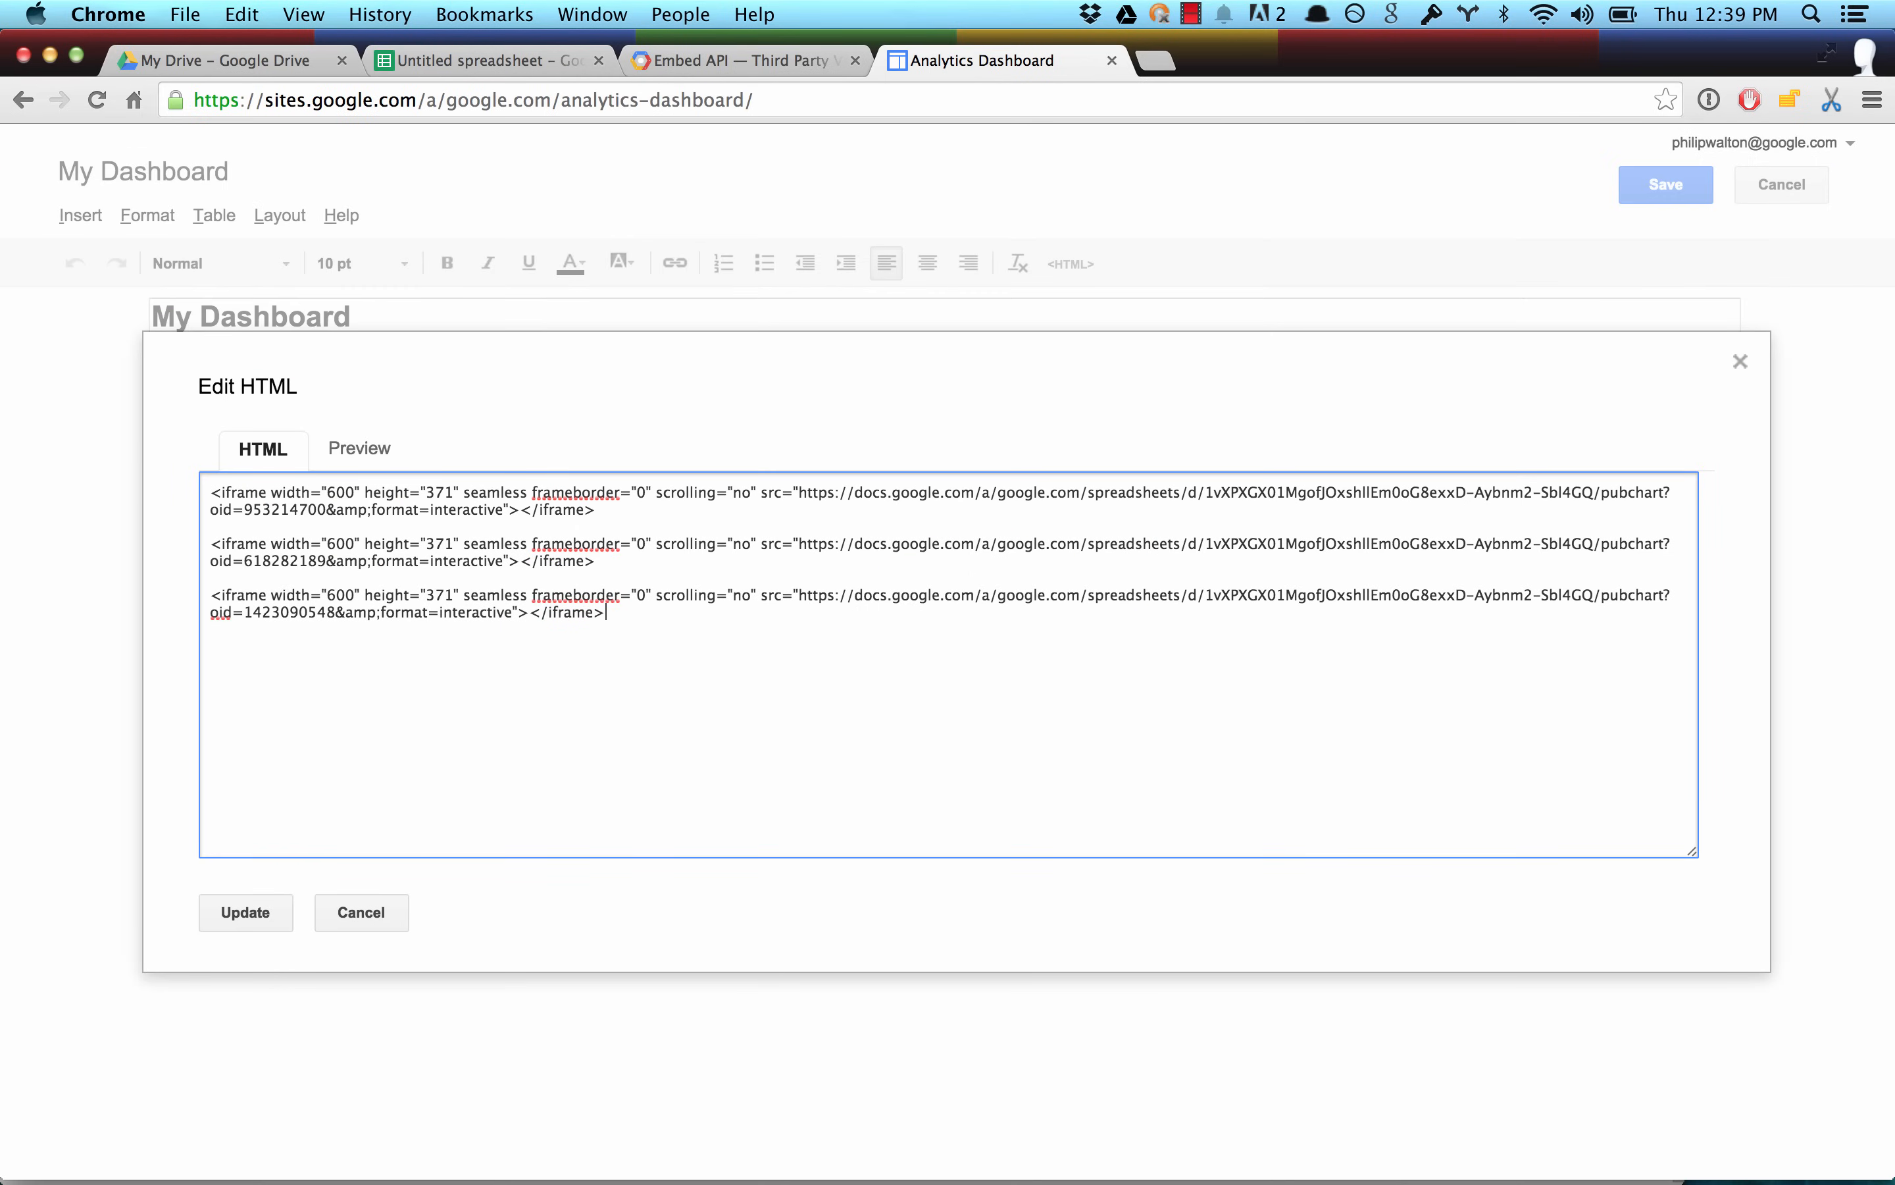
key("Return")
key("Return")
key("super+v")
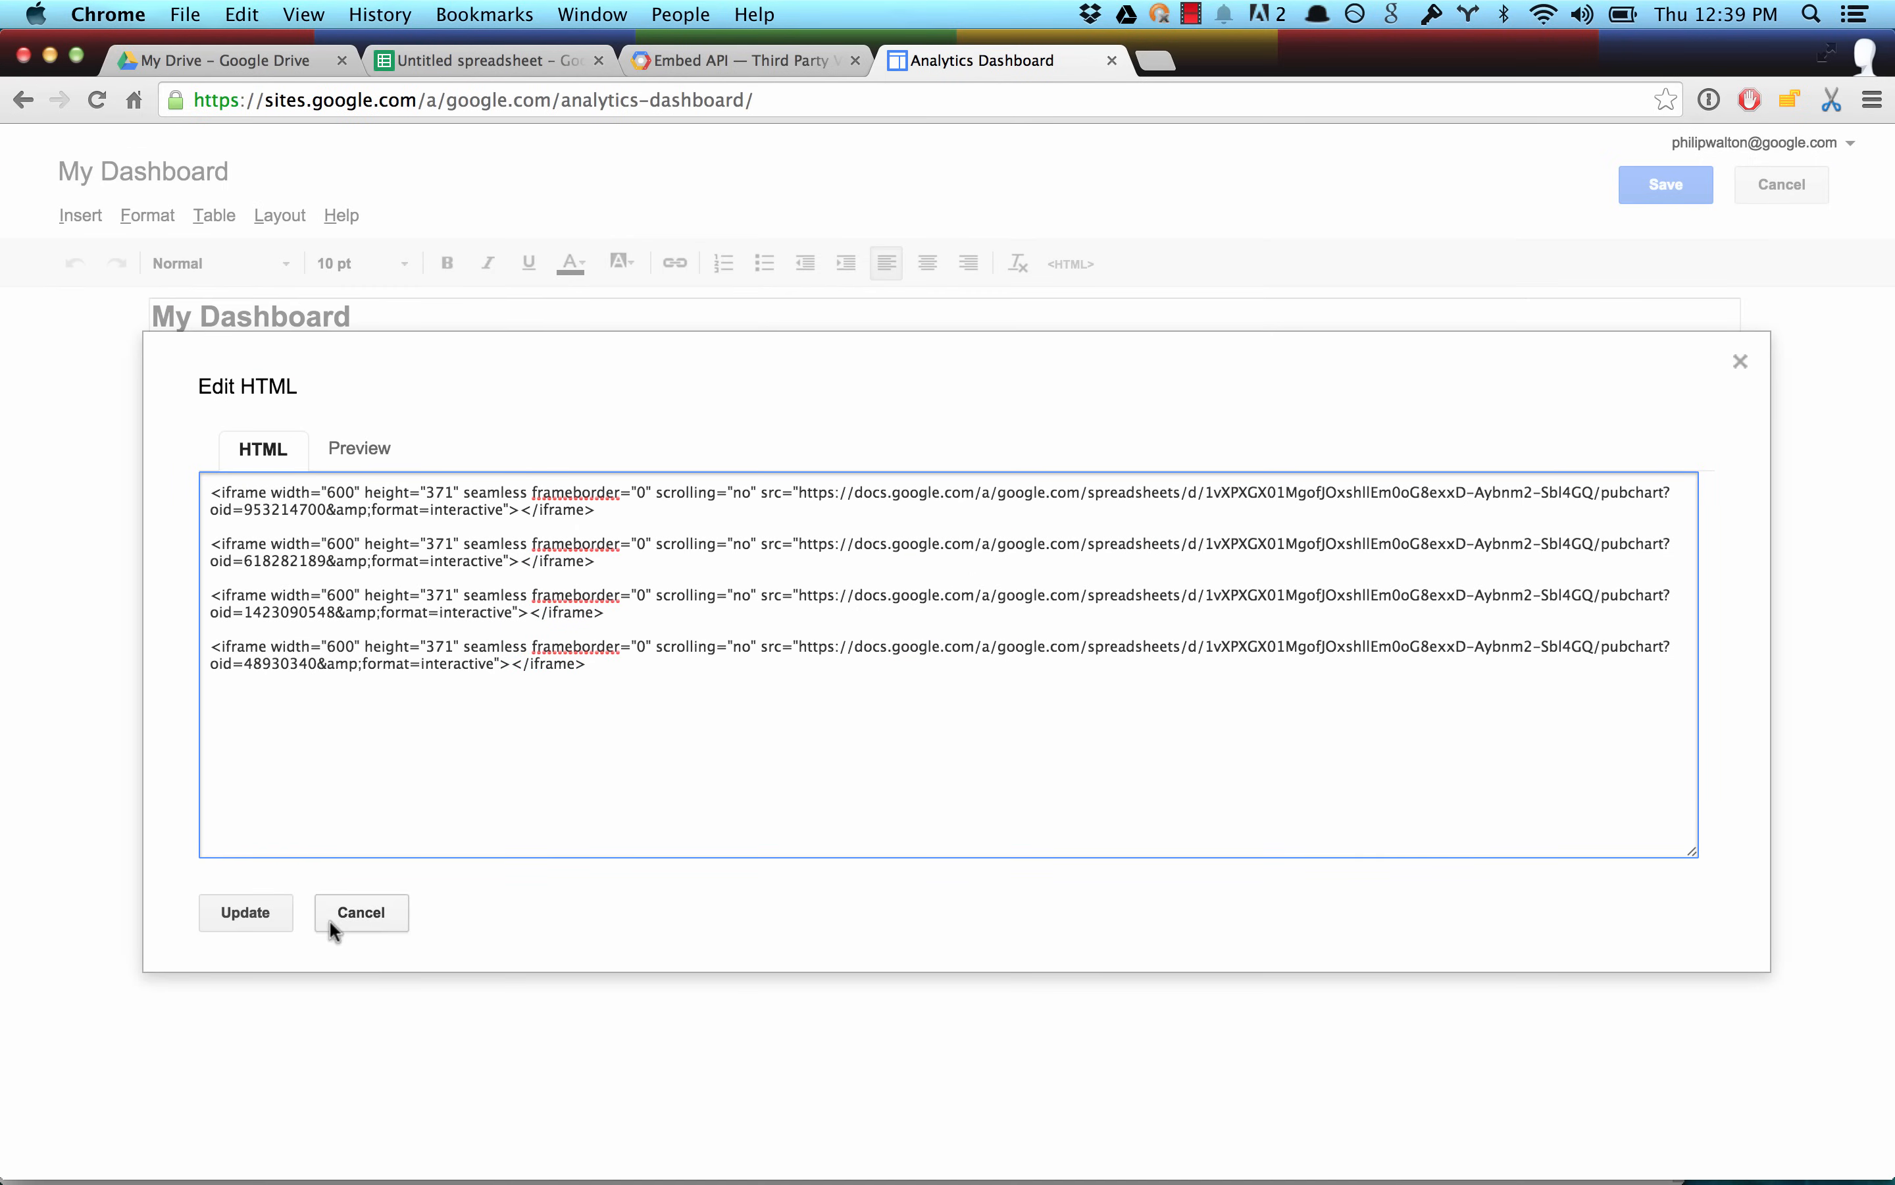
left_click(277, 908)
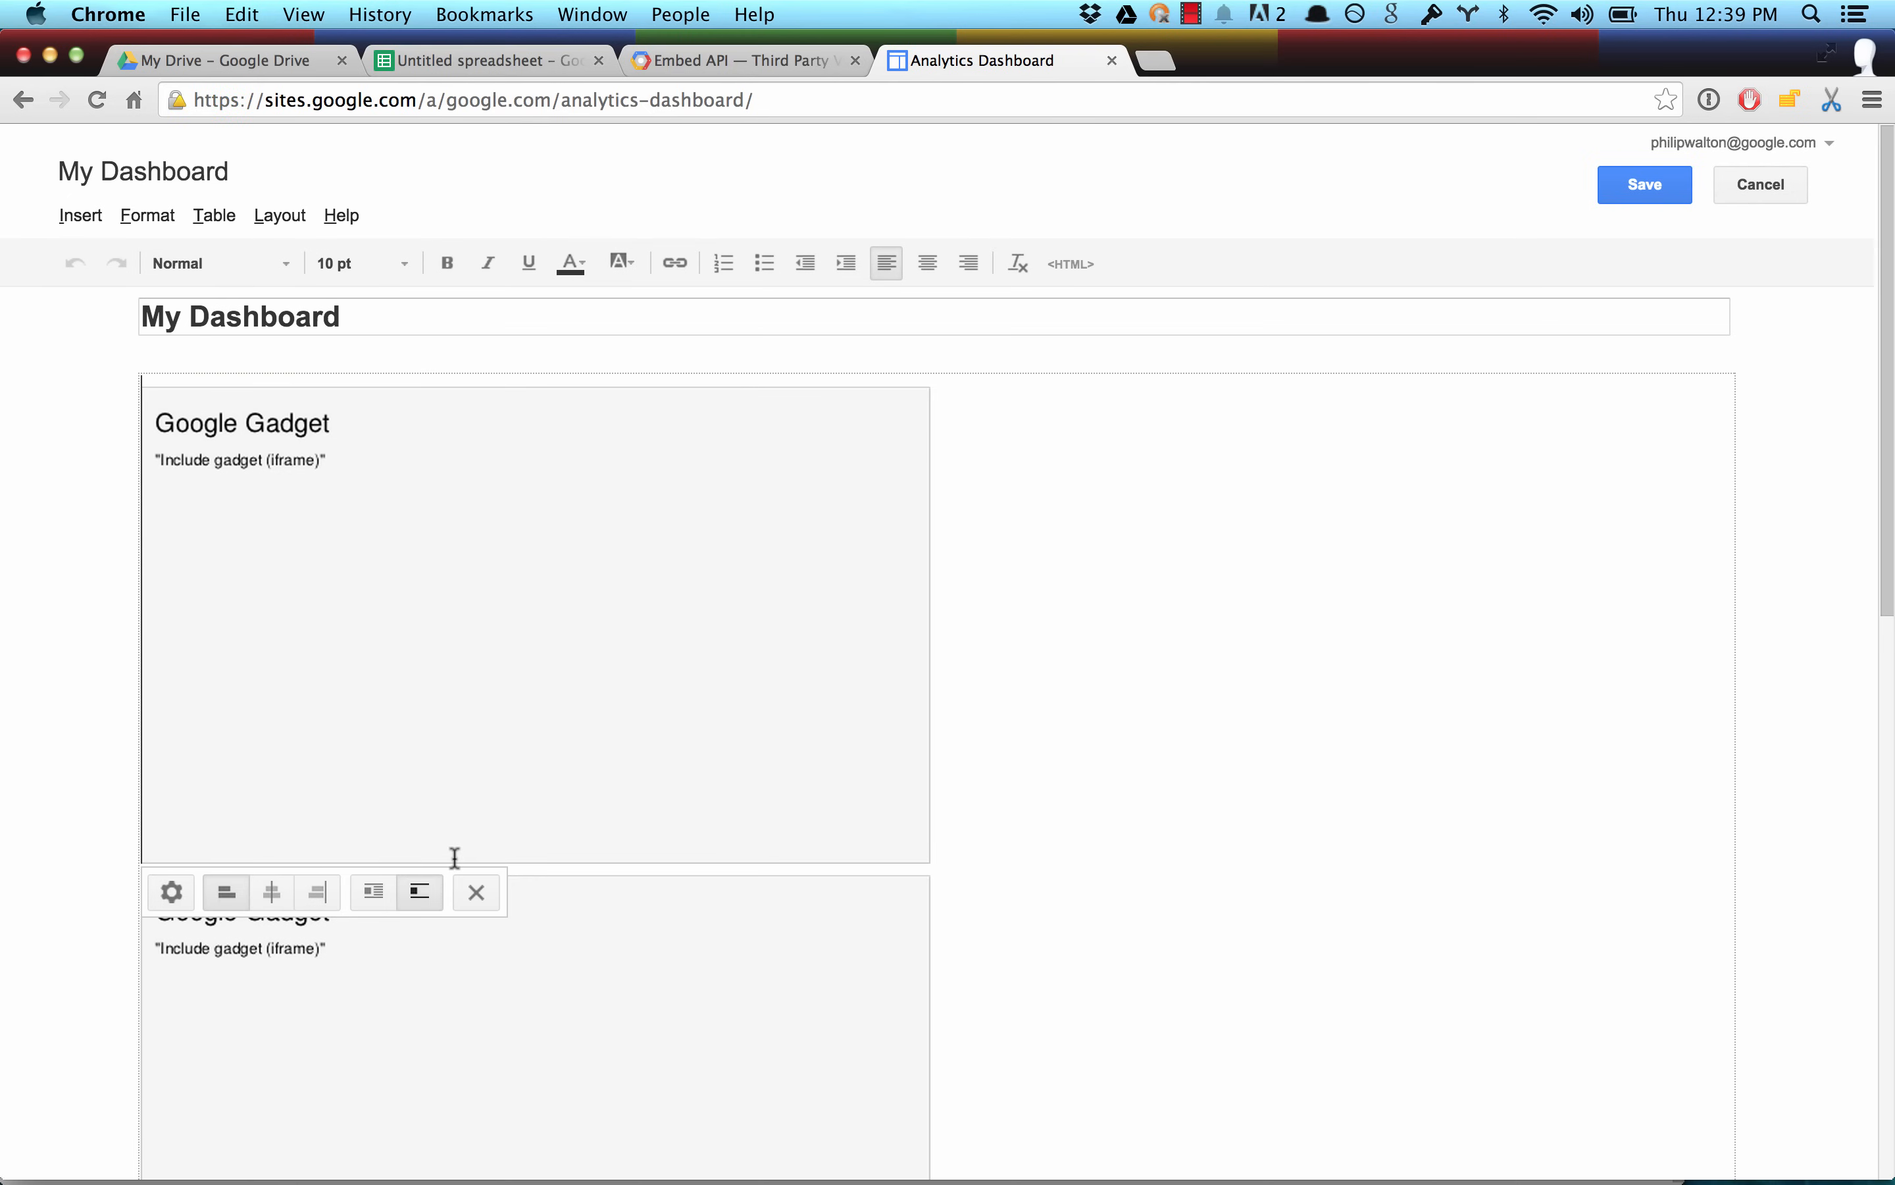
Insert a 2 x 2 table at the start of the dashboard page, above the chart gadgets.
scroll(1241, 789, "down", 1)
scroll(1241, 790, "down", 10)
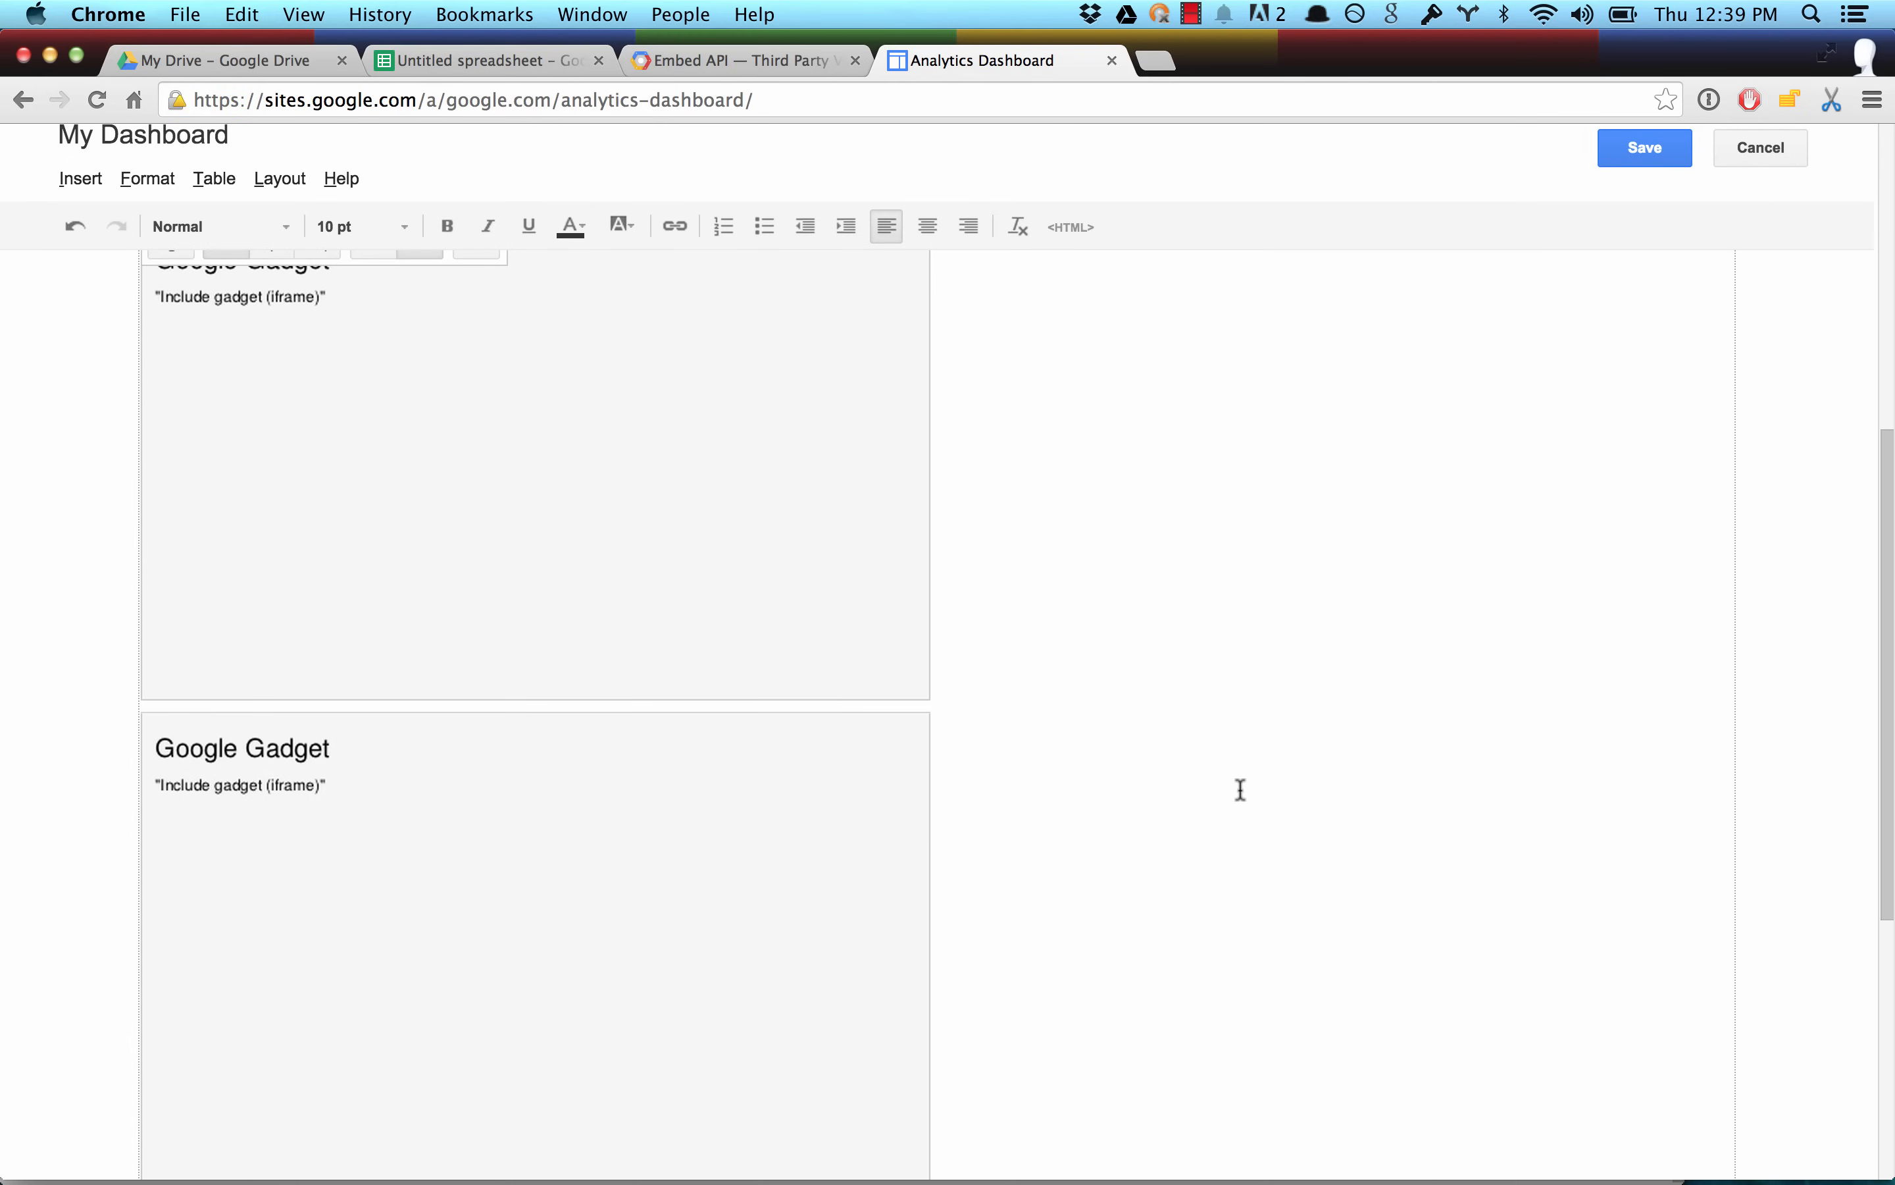
scroll(1241, 790, "up", 10)
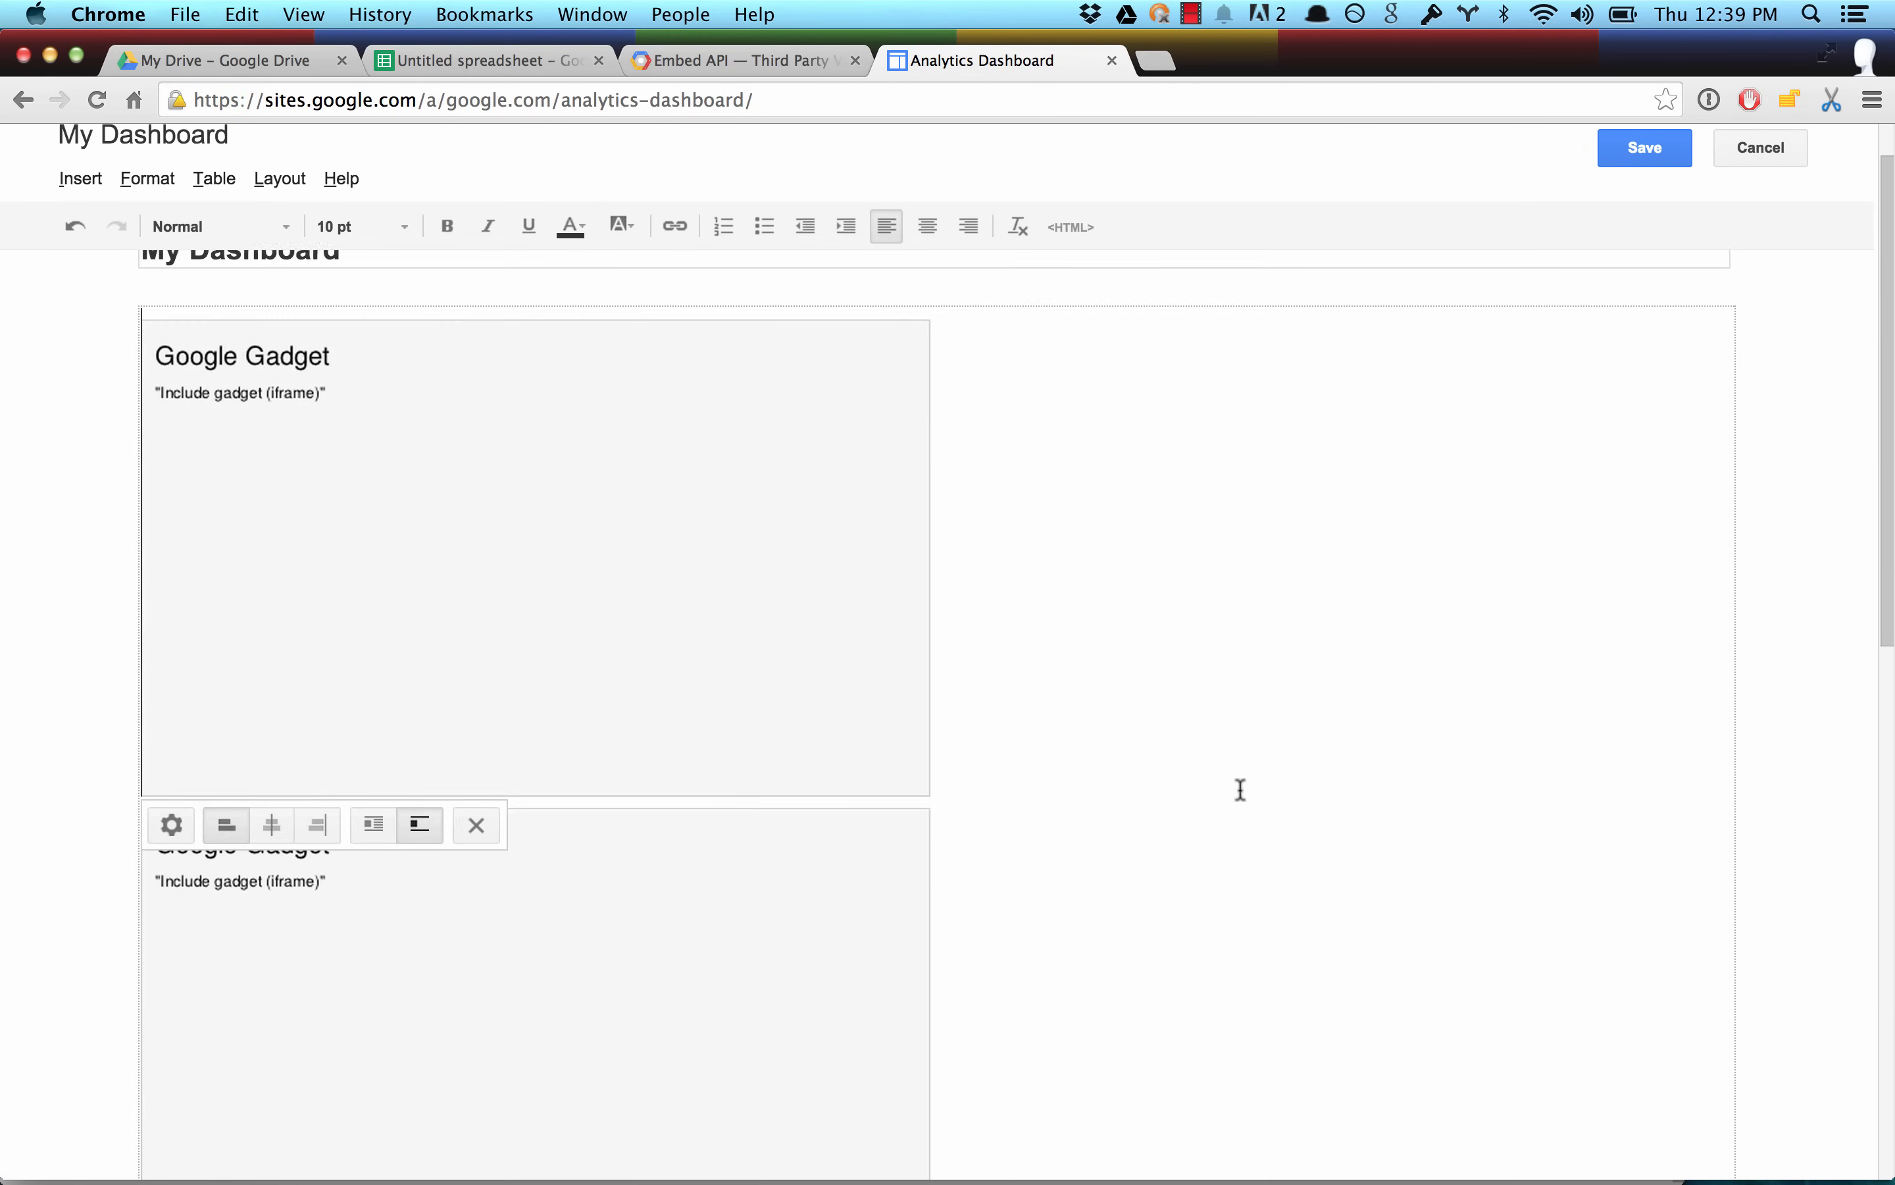
left_click(284, 213)
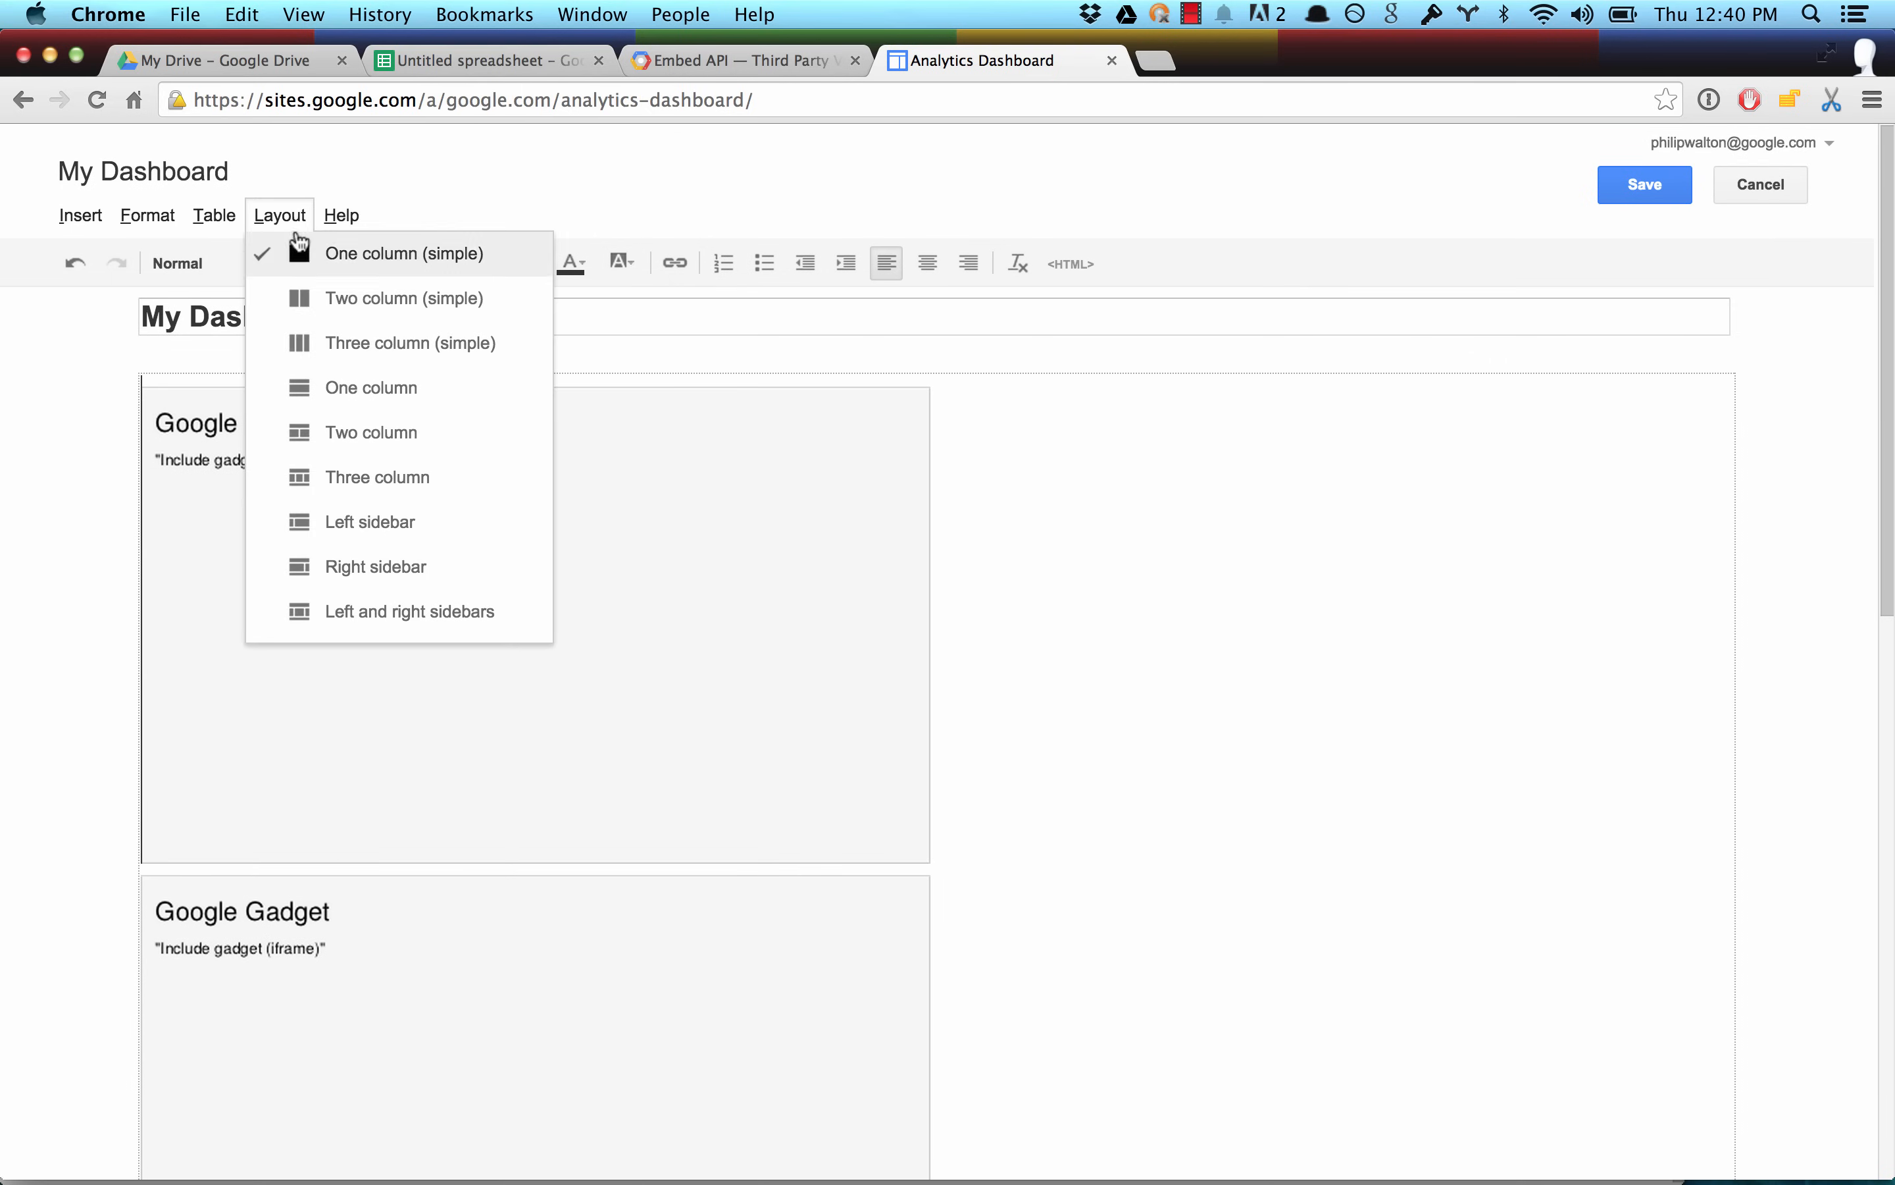
mouse_move(218, 231)
mouse_move(439, 254)
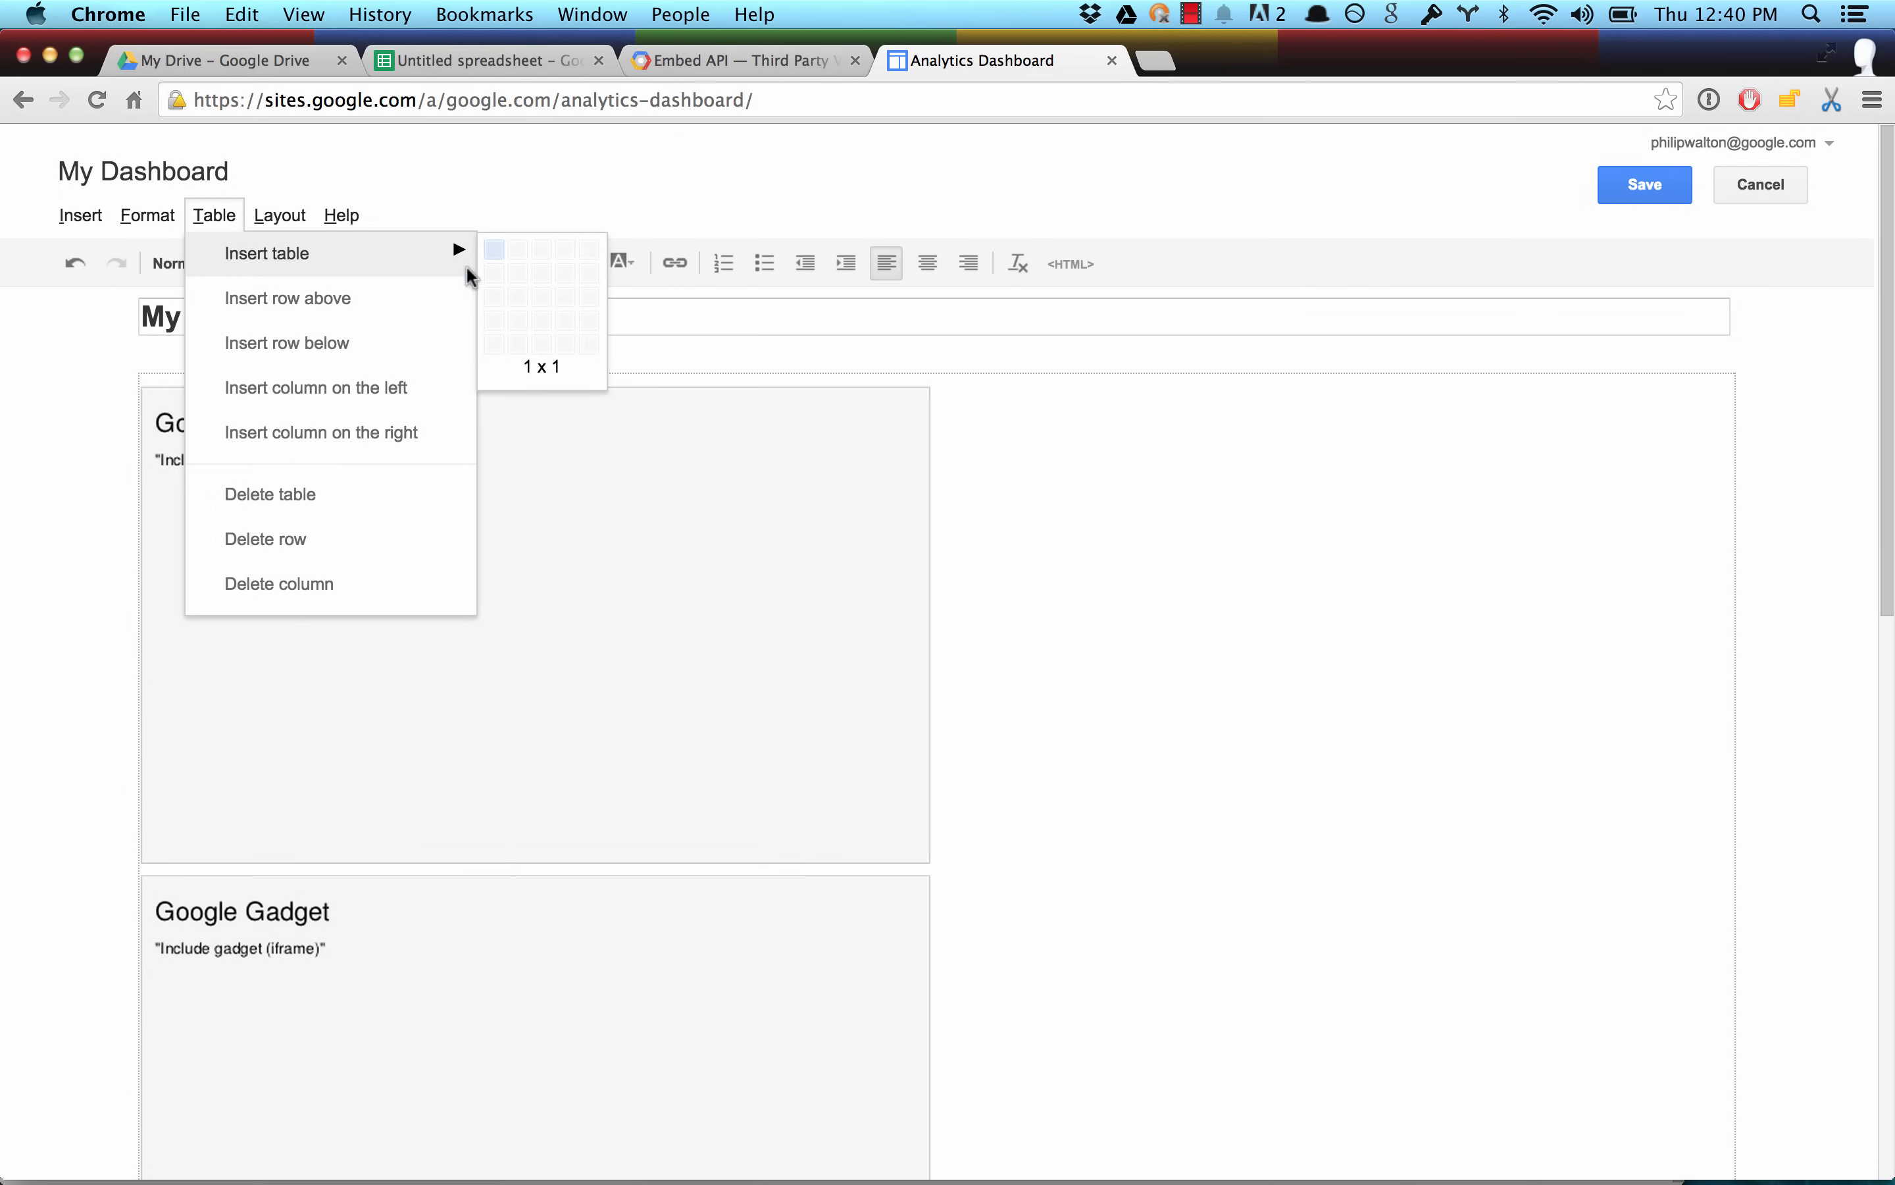
left_click(516, 279)
Move the four chart gadgets into the table in order, the first two in the upper row and the last two in the lower row.
left_click_drag(429, 452, 207, 386)
left_click_drag(210, 924, 986, 634)
scroll(986, 636, "down", 3)
left_click_drag(743, 724, 726, 662)
scroll(710, 850, "down", 3)
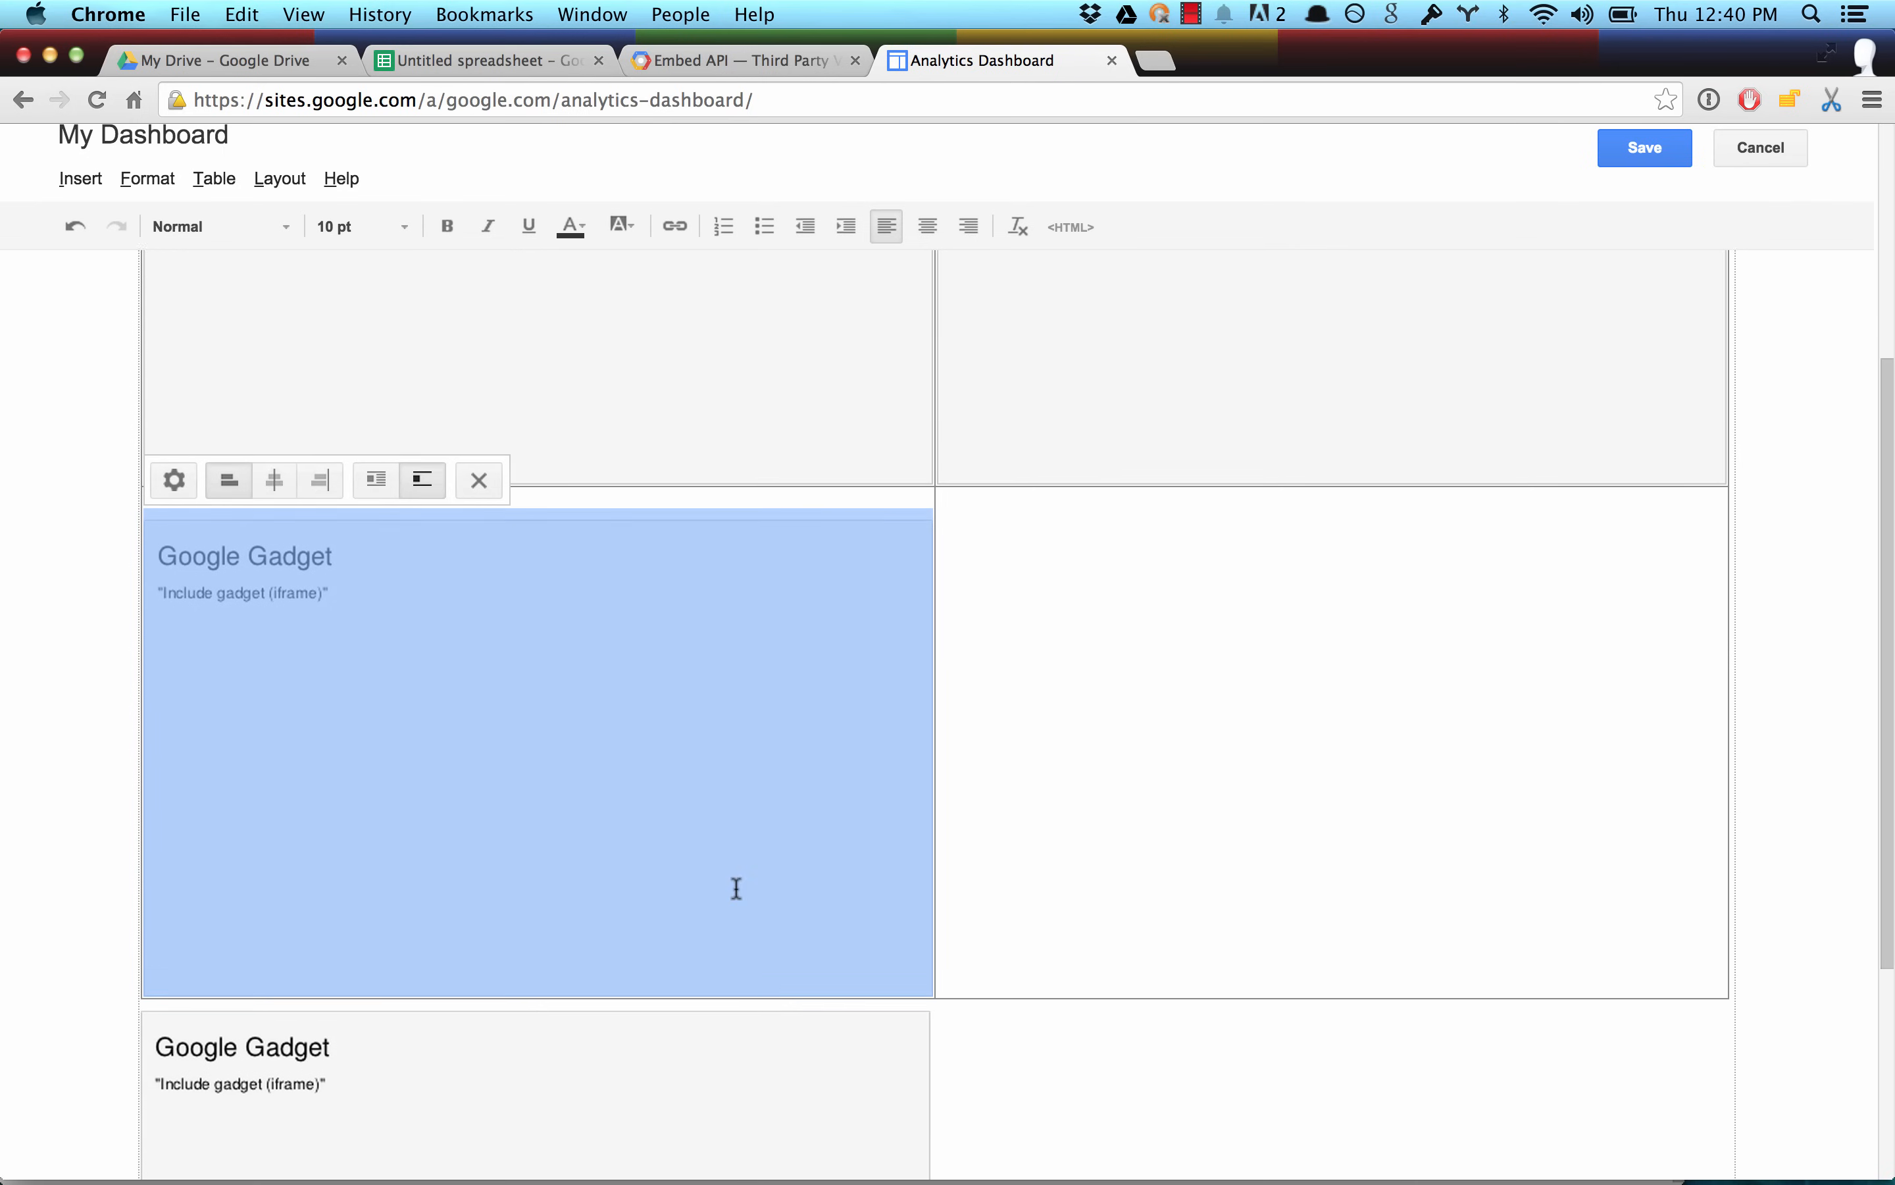
left_click_drag(652, 1079, 1352, 670)
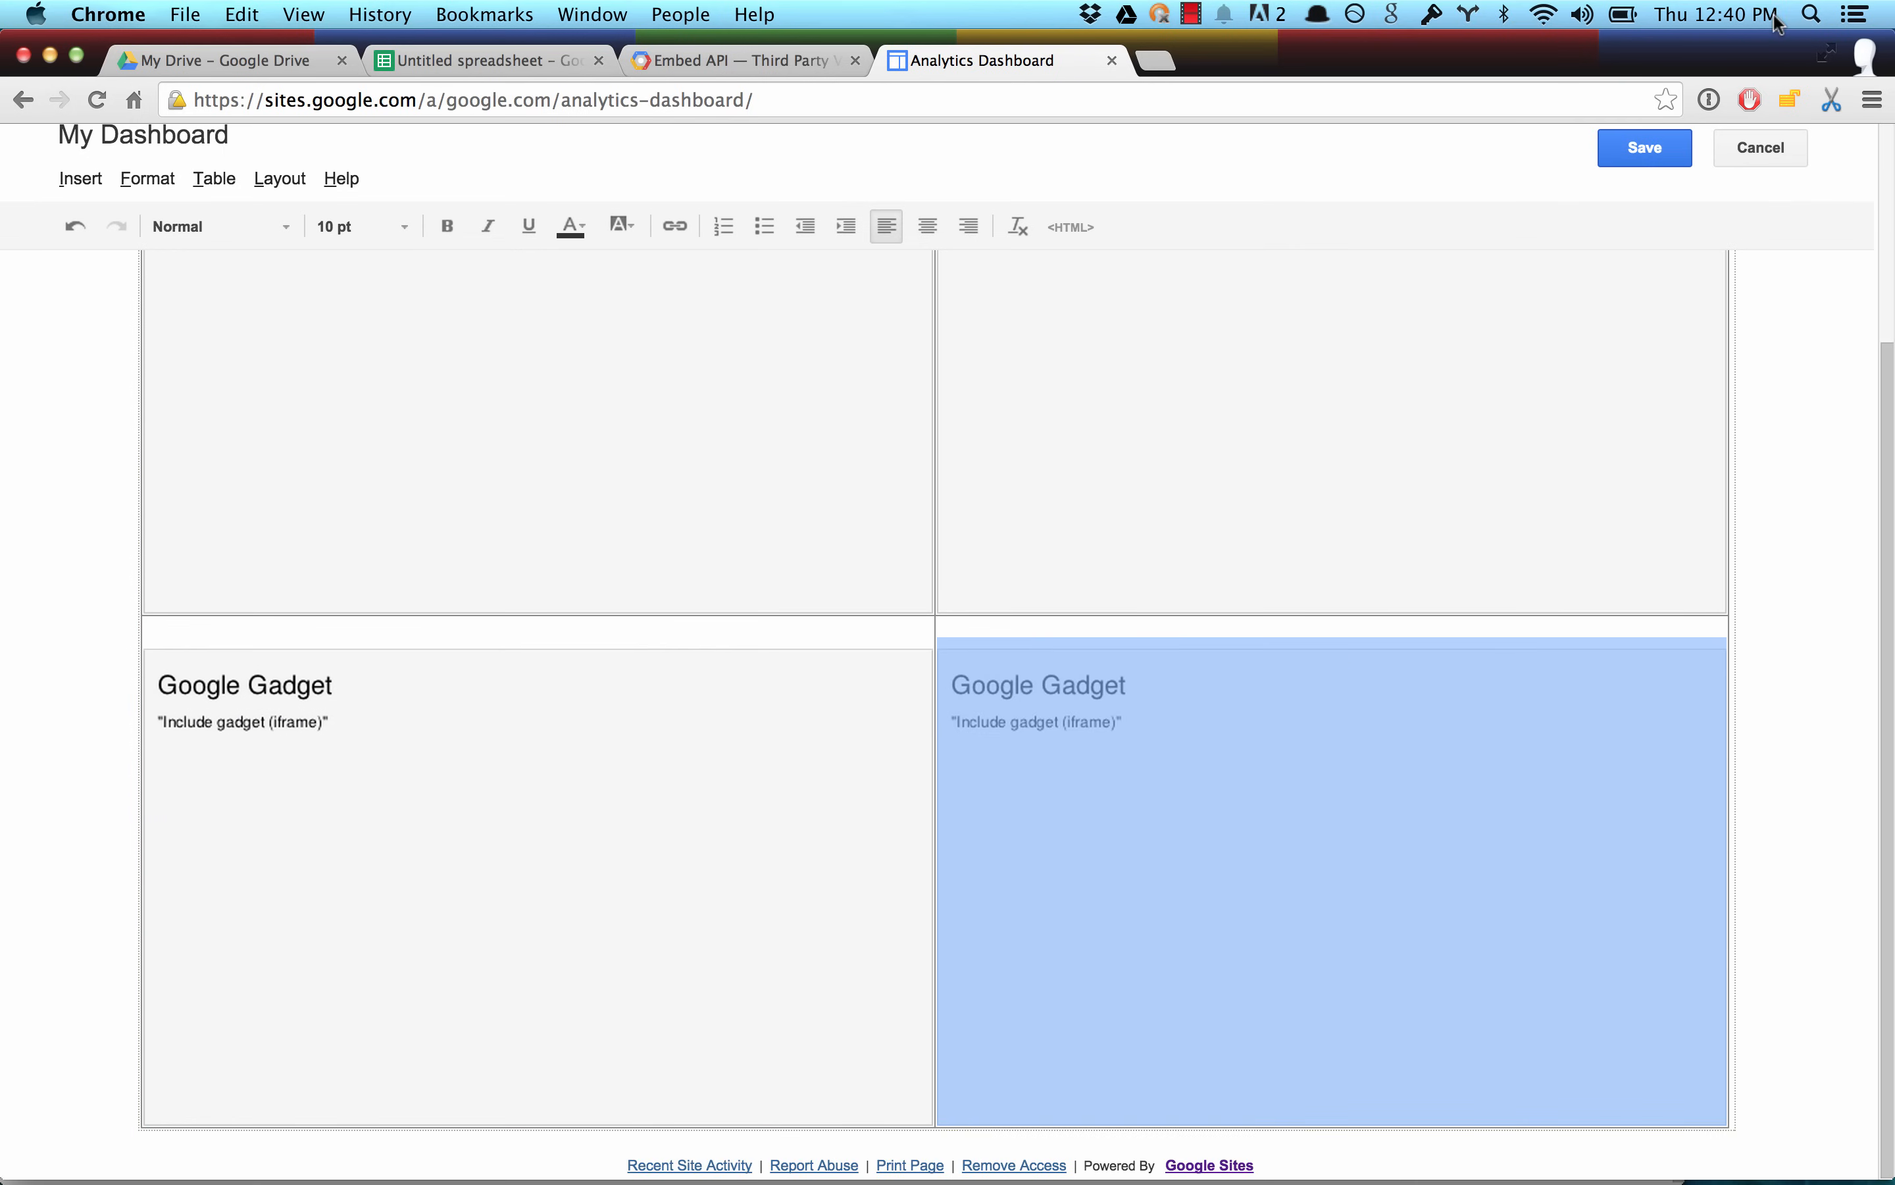
Save the My Dashboard page and look over the four embedded charts.
left_click(1658, 152)
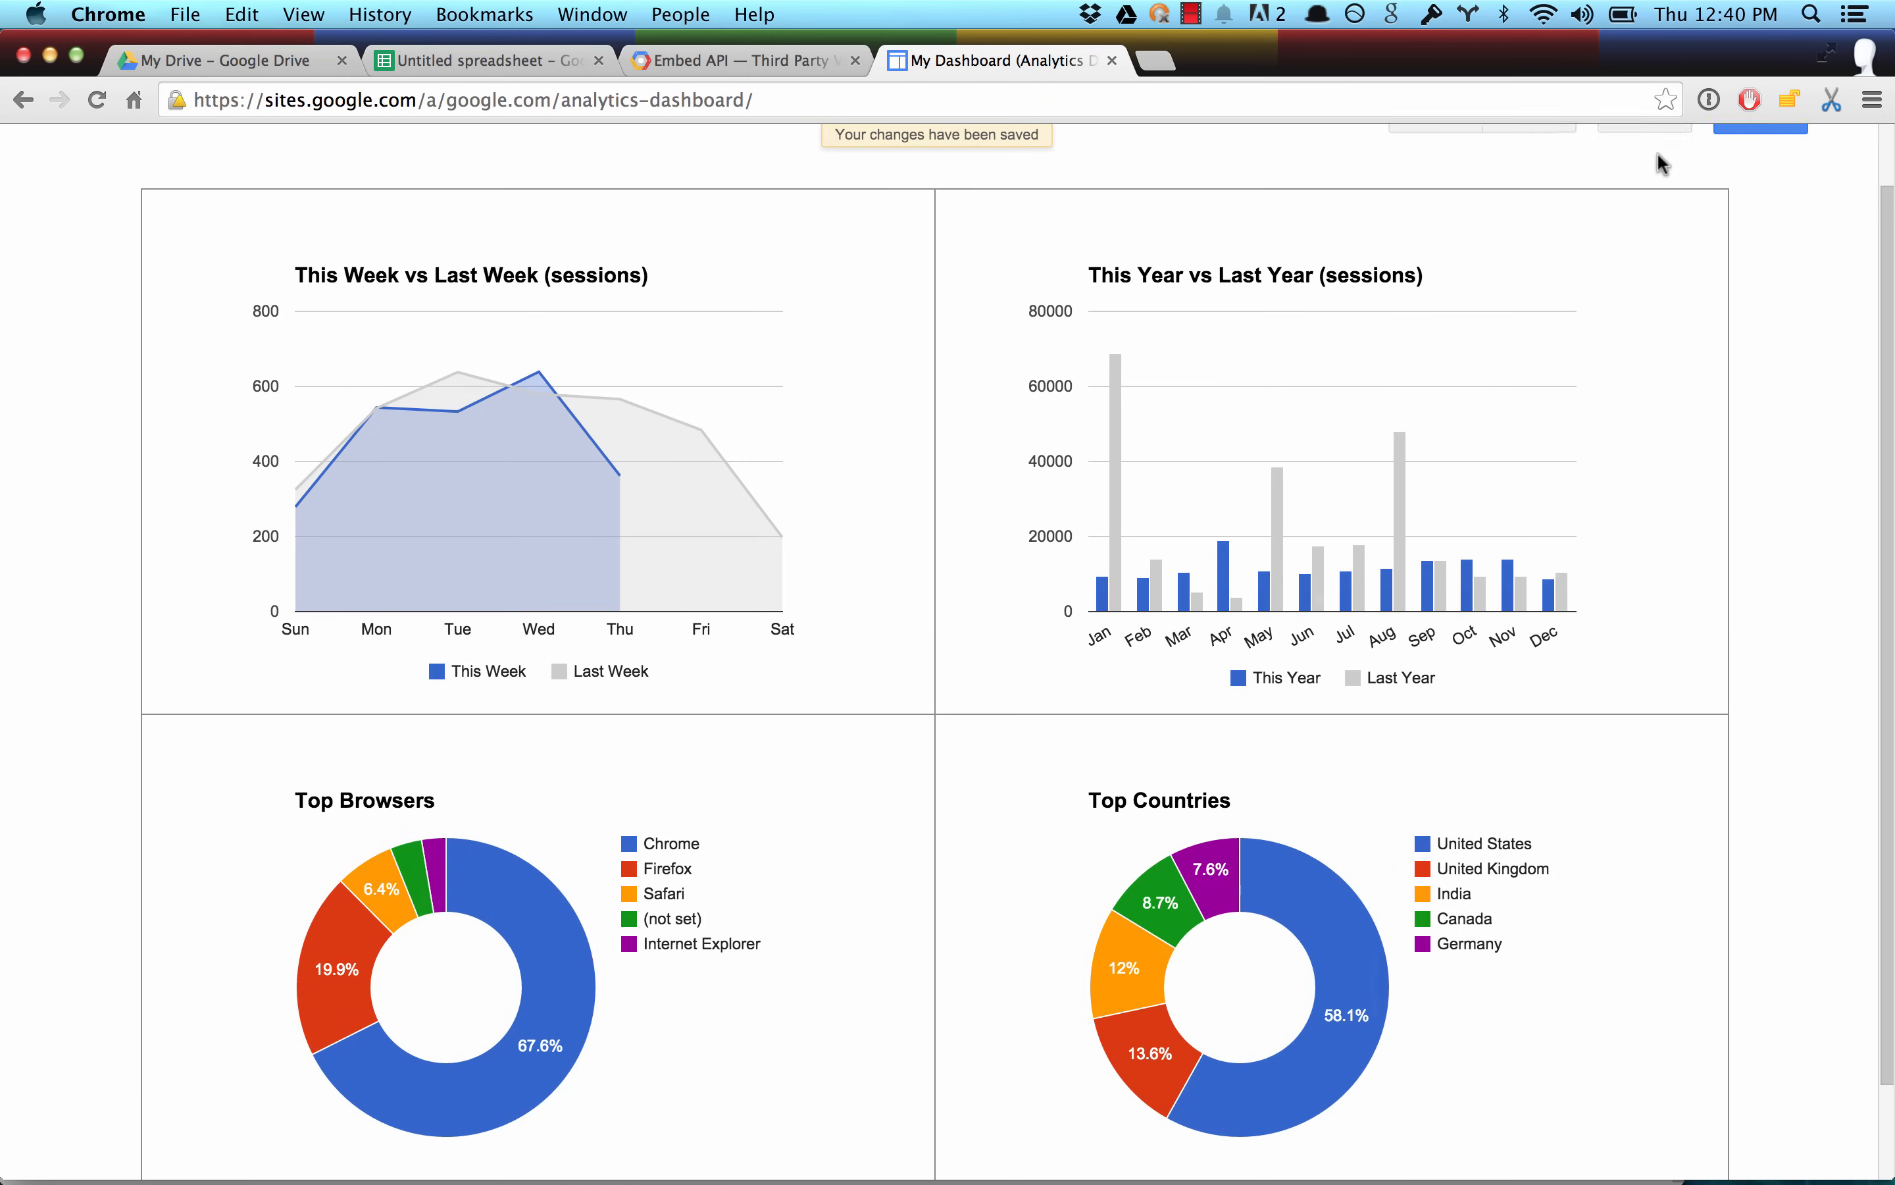
scroll(1658, 151, "up", 2)
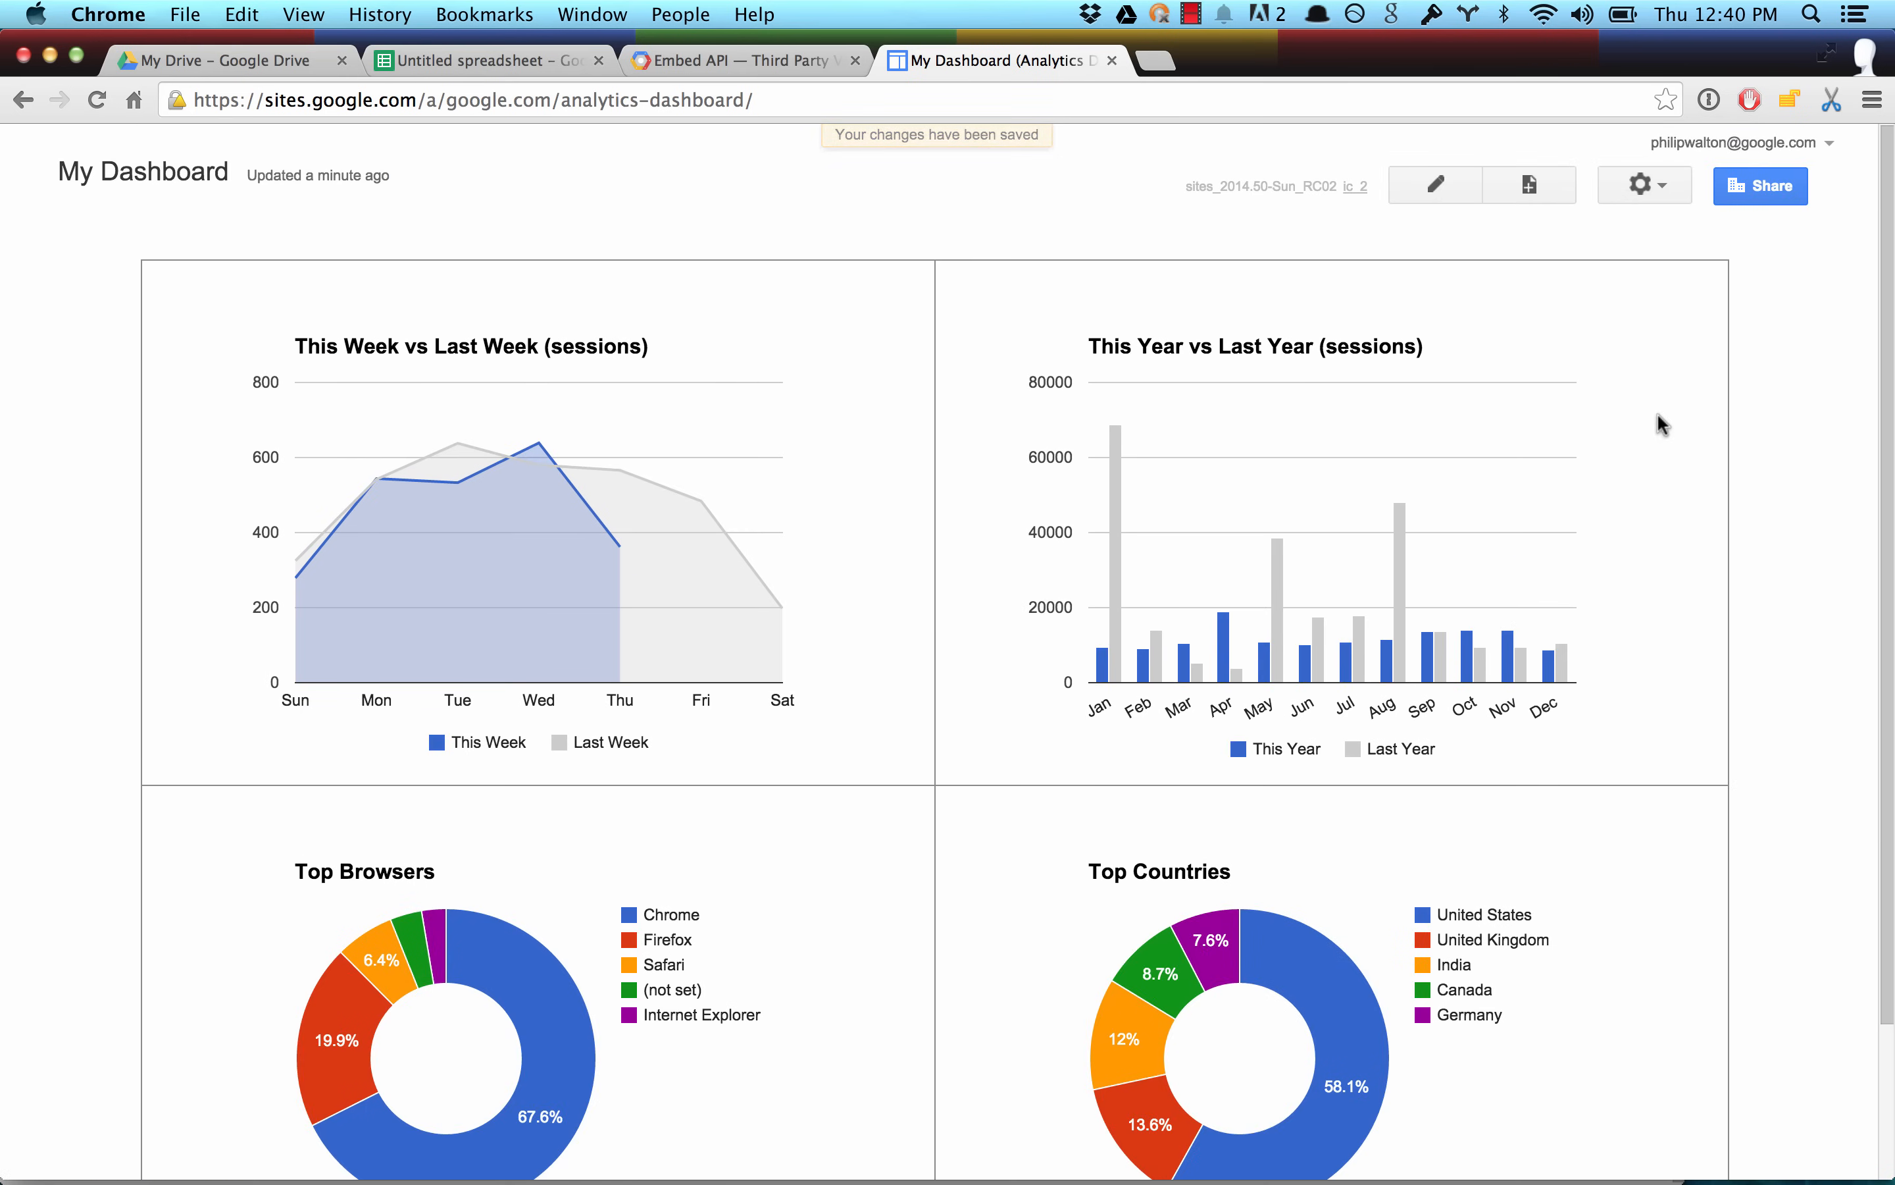
scroll(1661, 424, "down", 3)
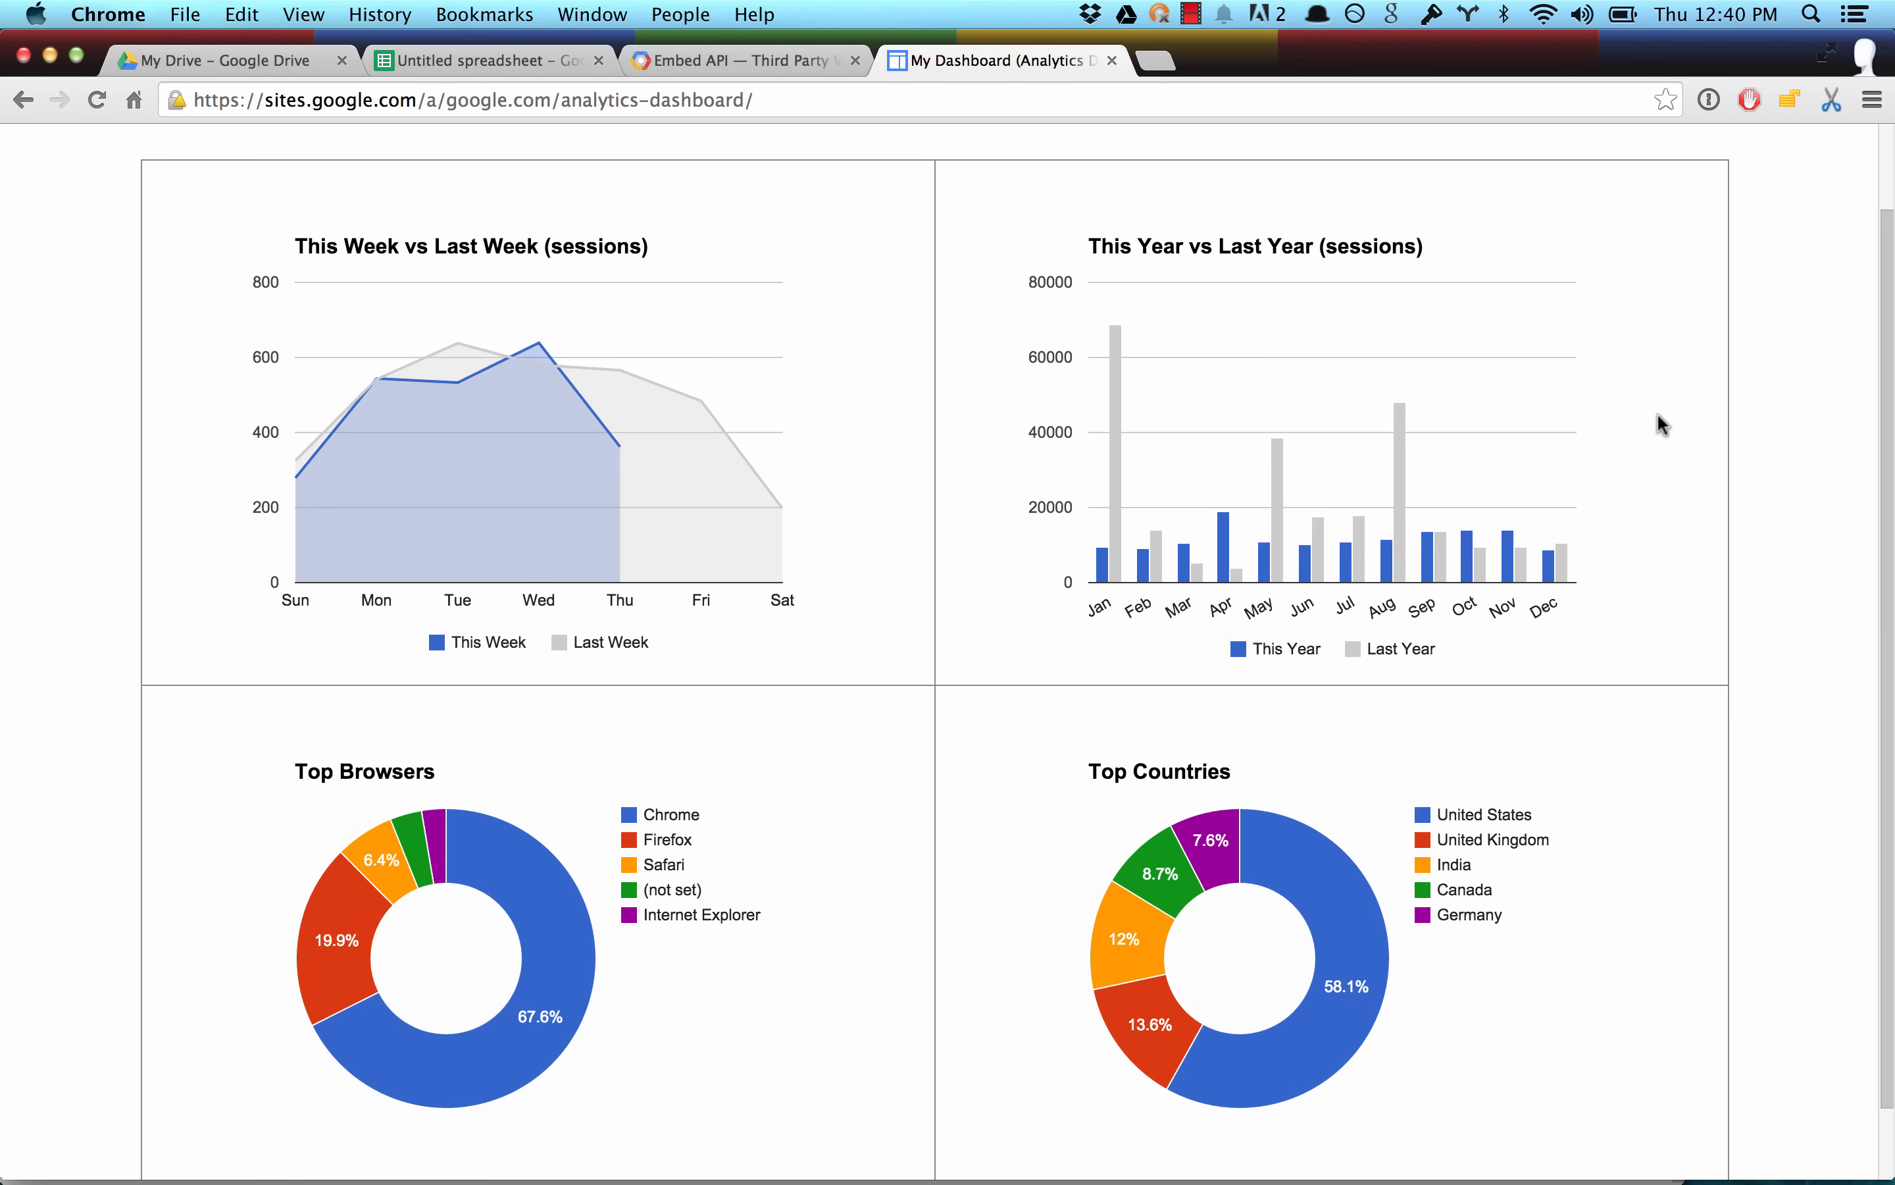
Switch to the spreadsheet, enable automatic runs of the Google Analytics reports every hour and save the schedule.
key("super+2")
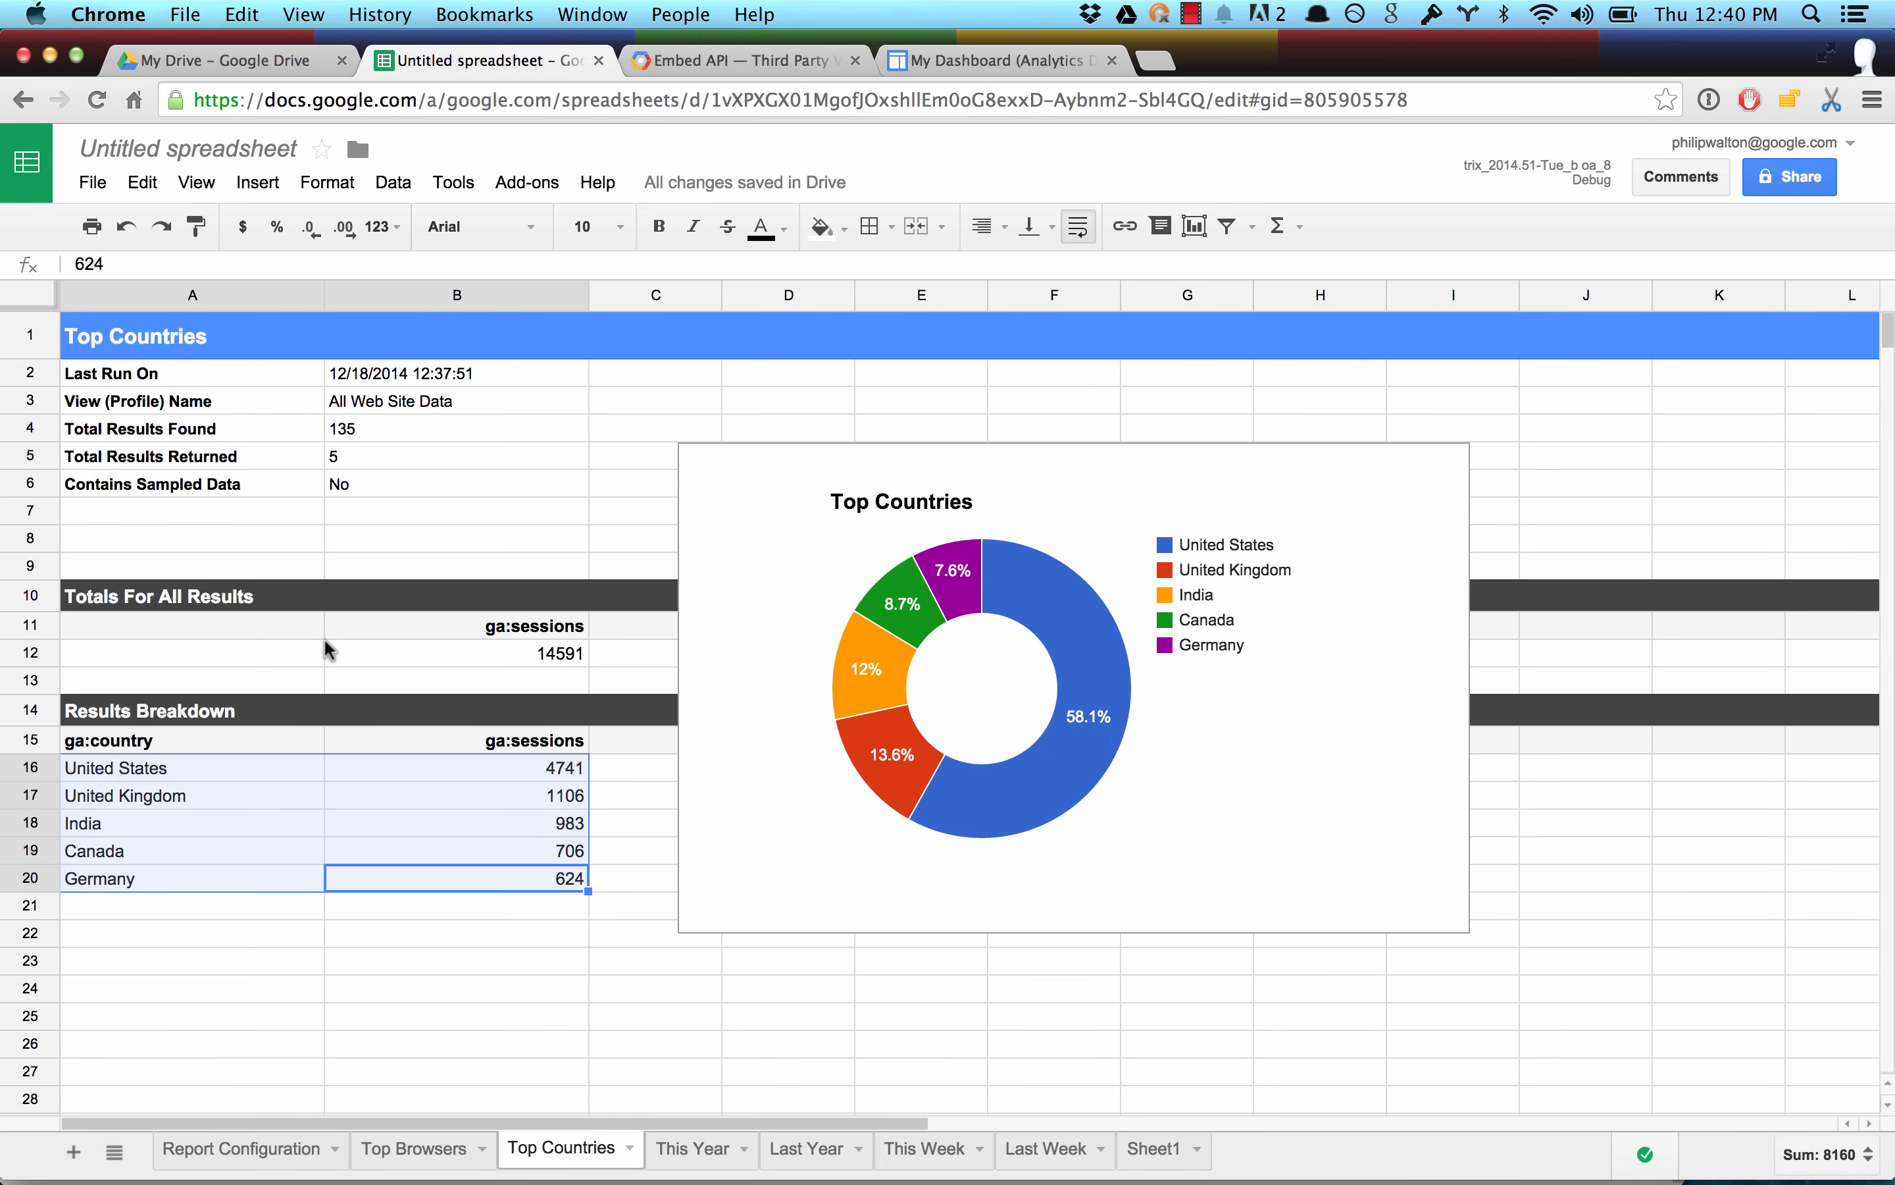
left_click(514, 178)
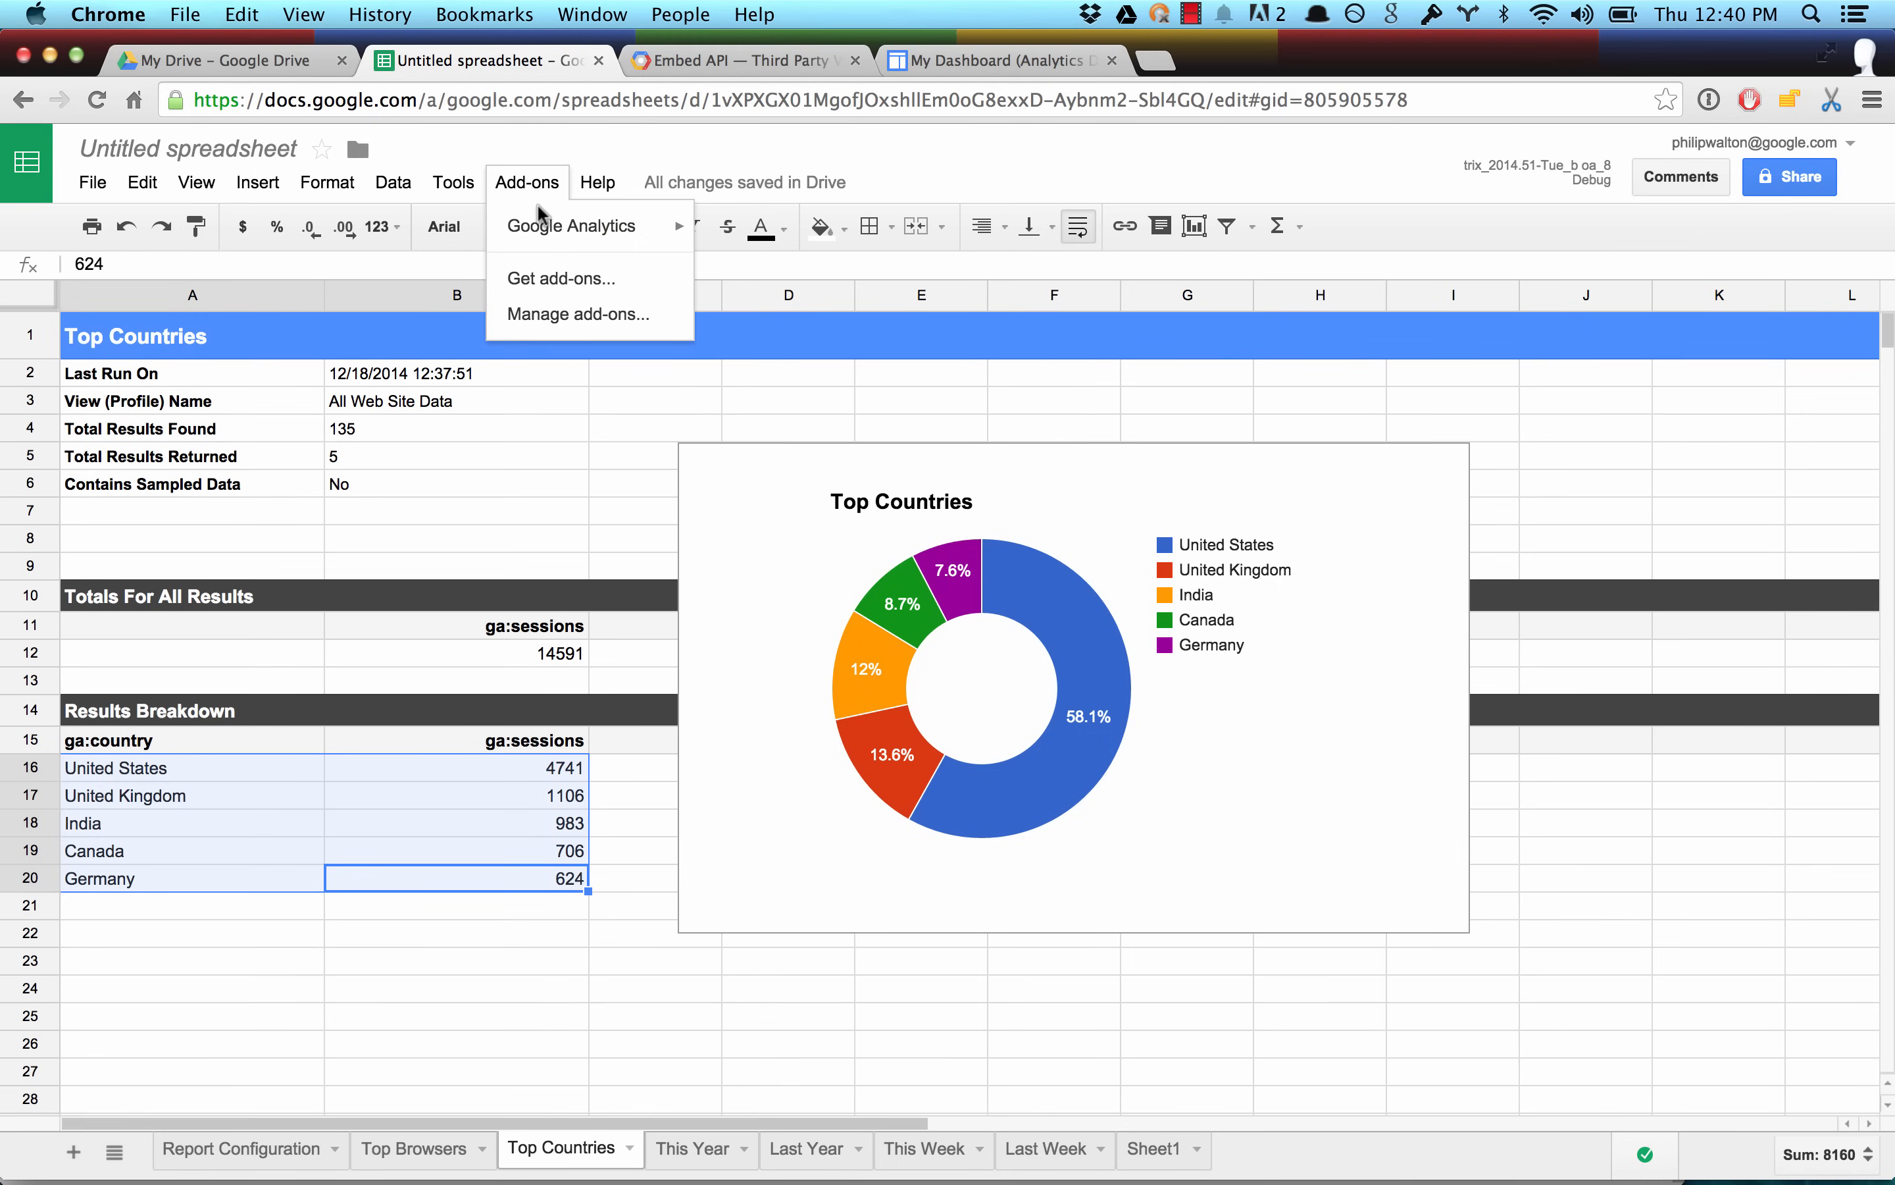
mouse_move(547, 229)
left_click(762, 303)
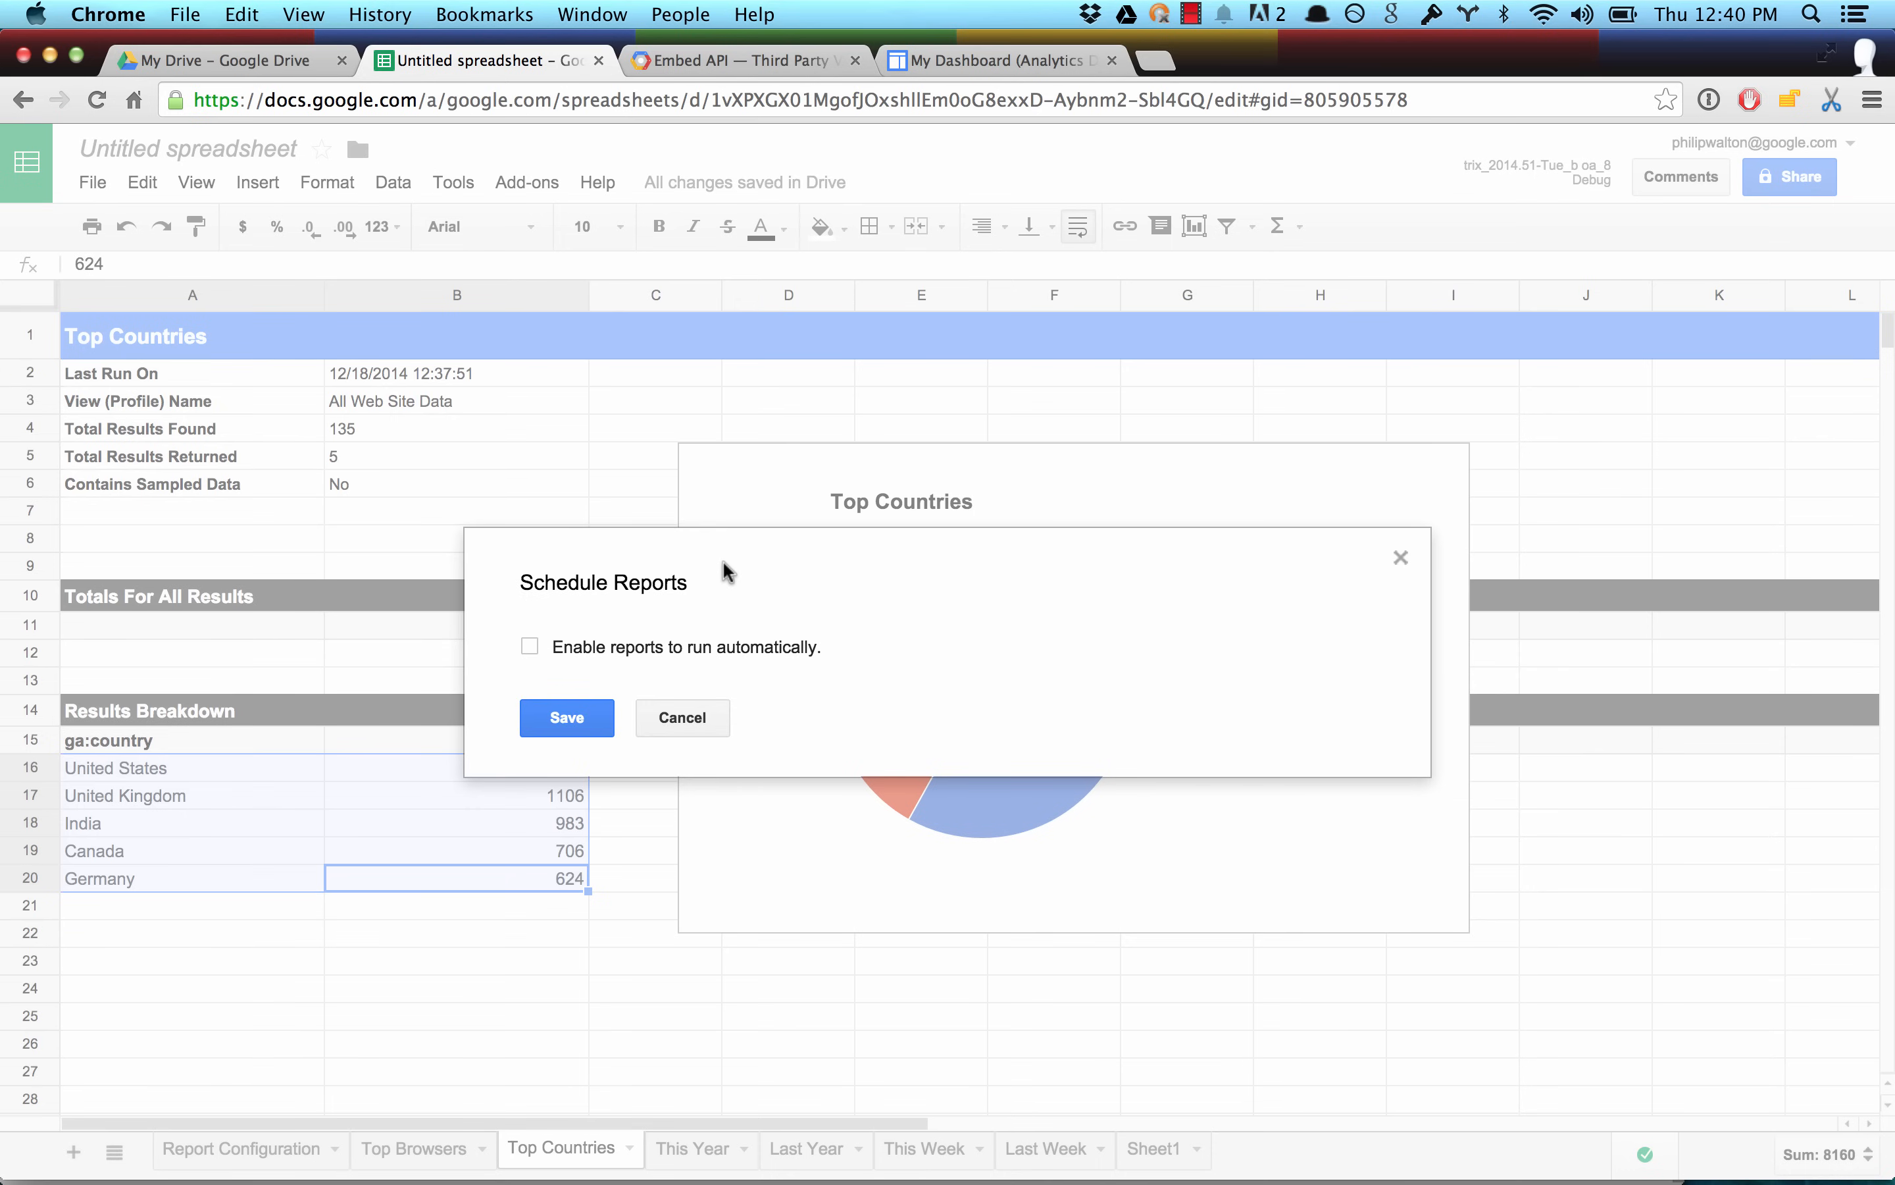
left_click(530, 647)
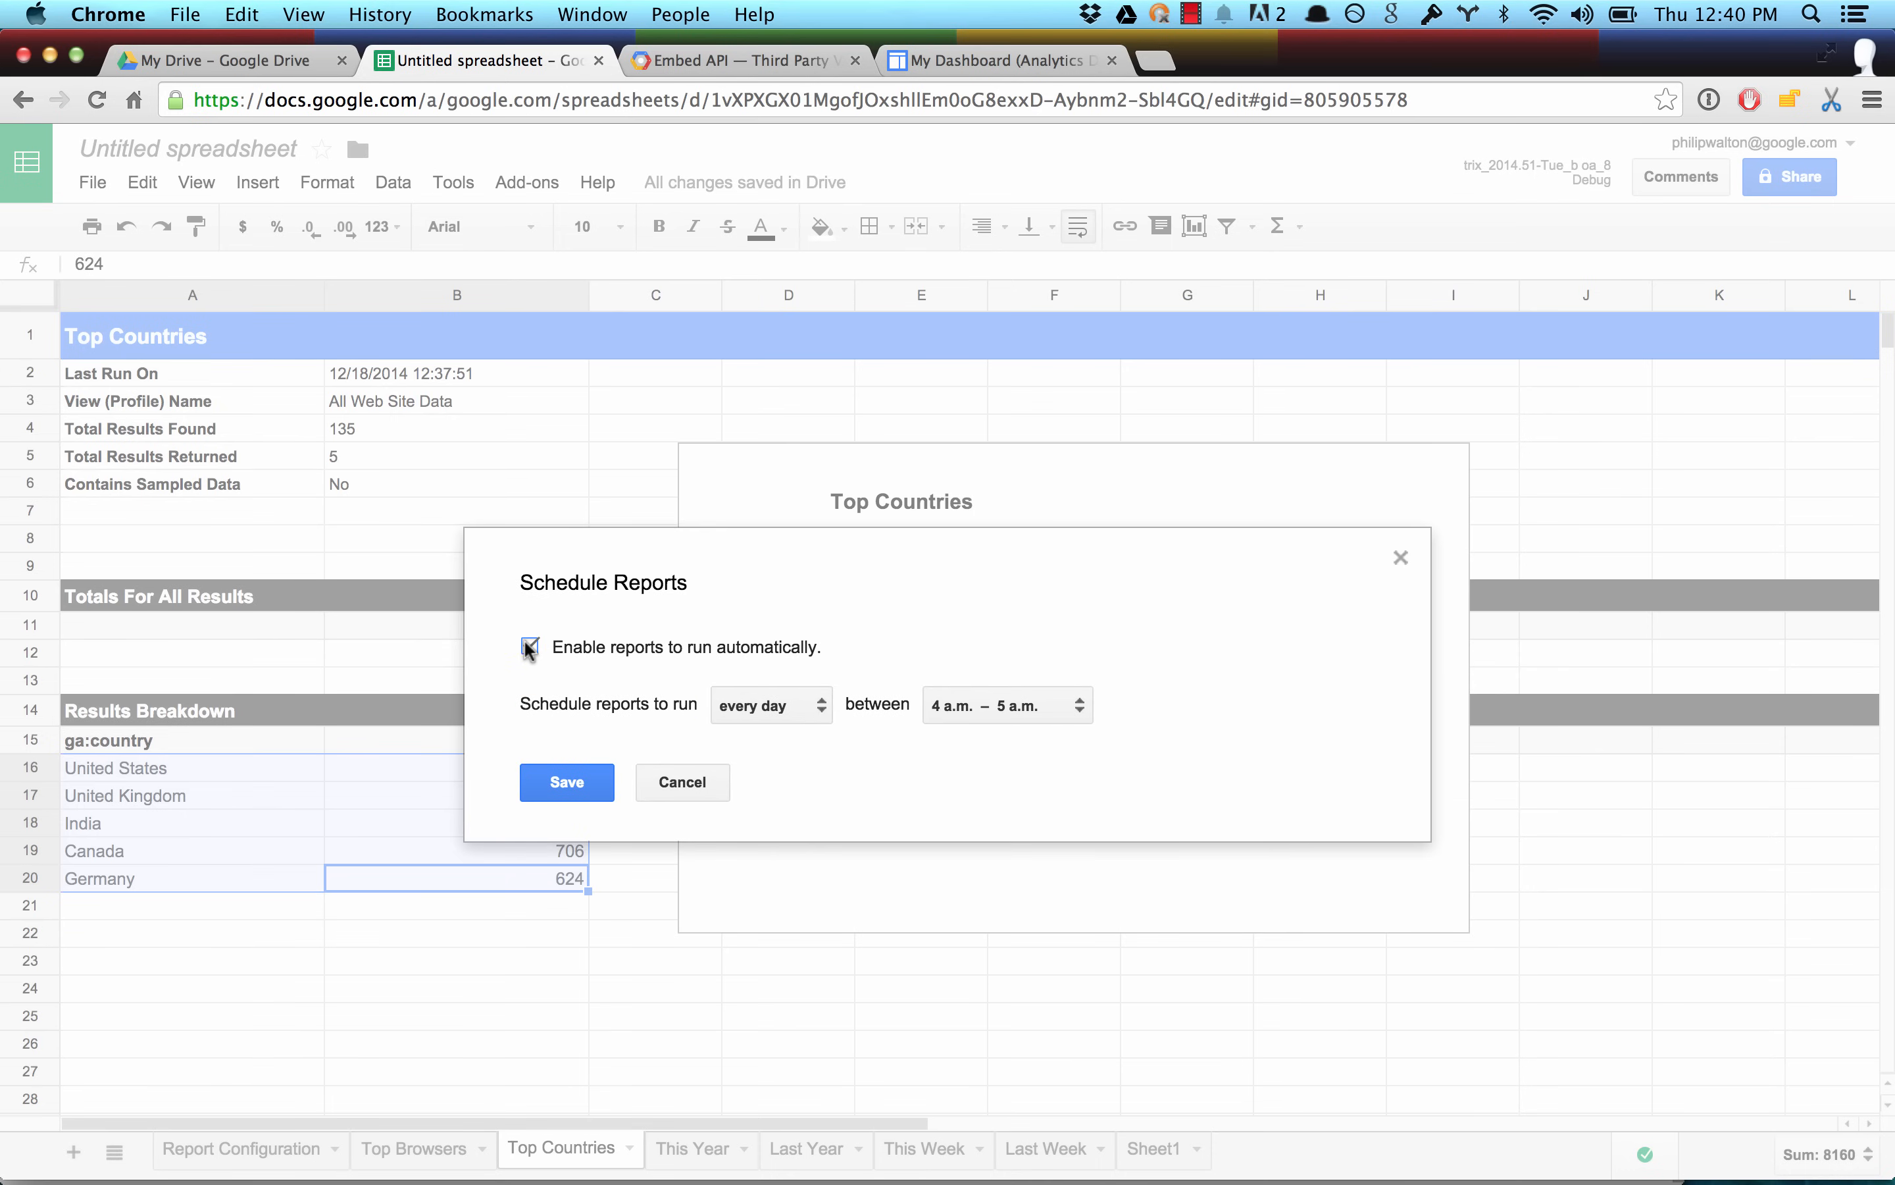
left_click(748, 707)
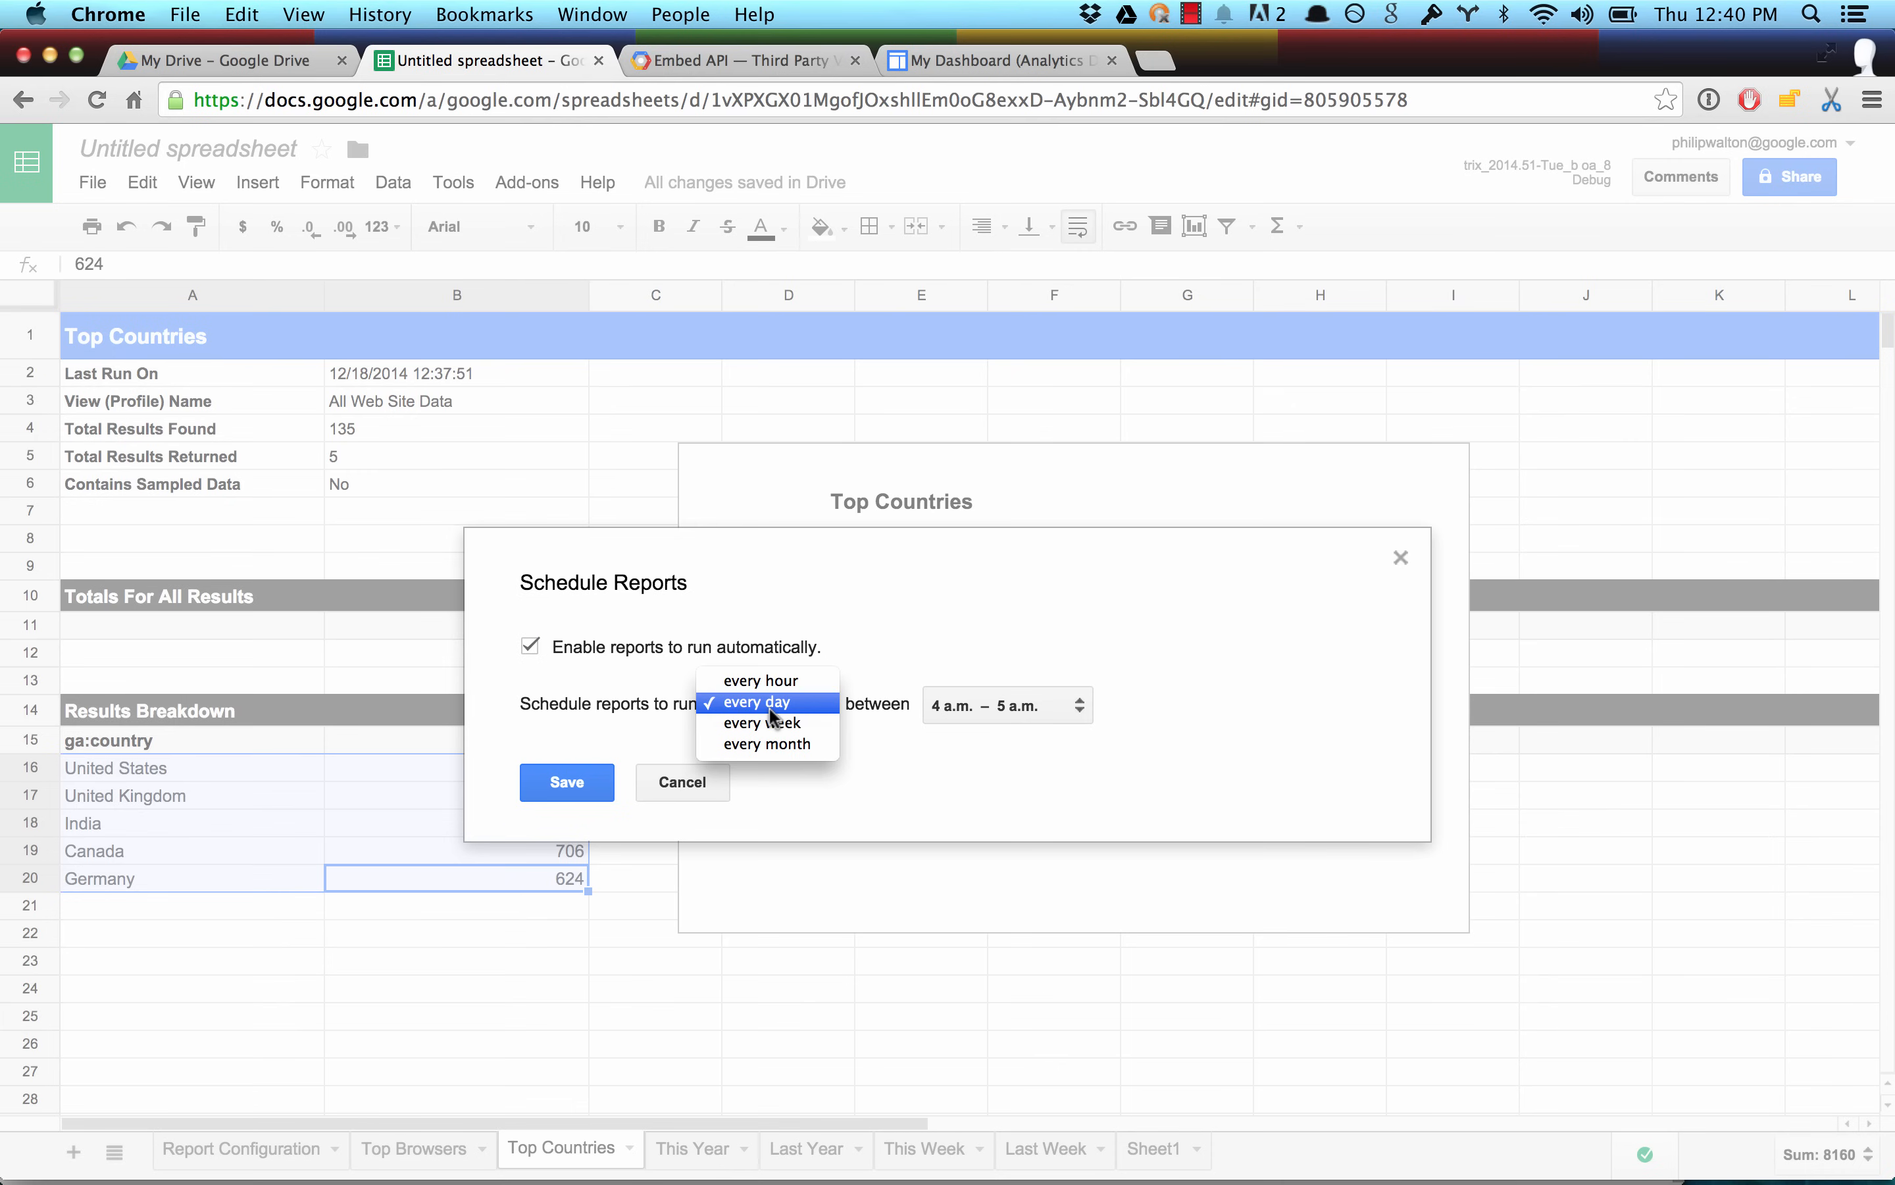
left_click(771, 680)
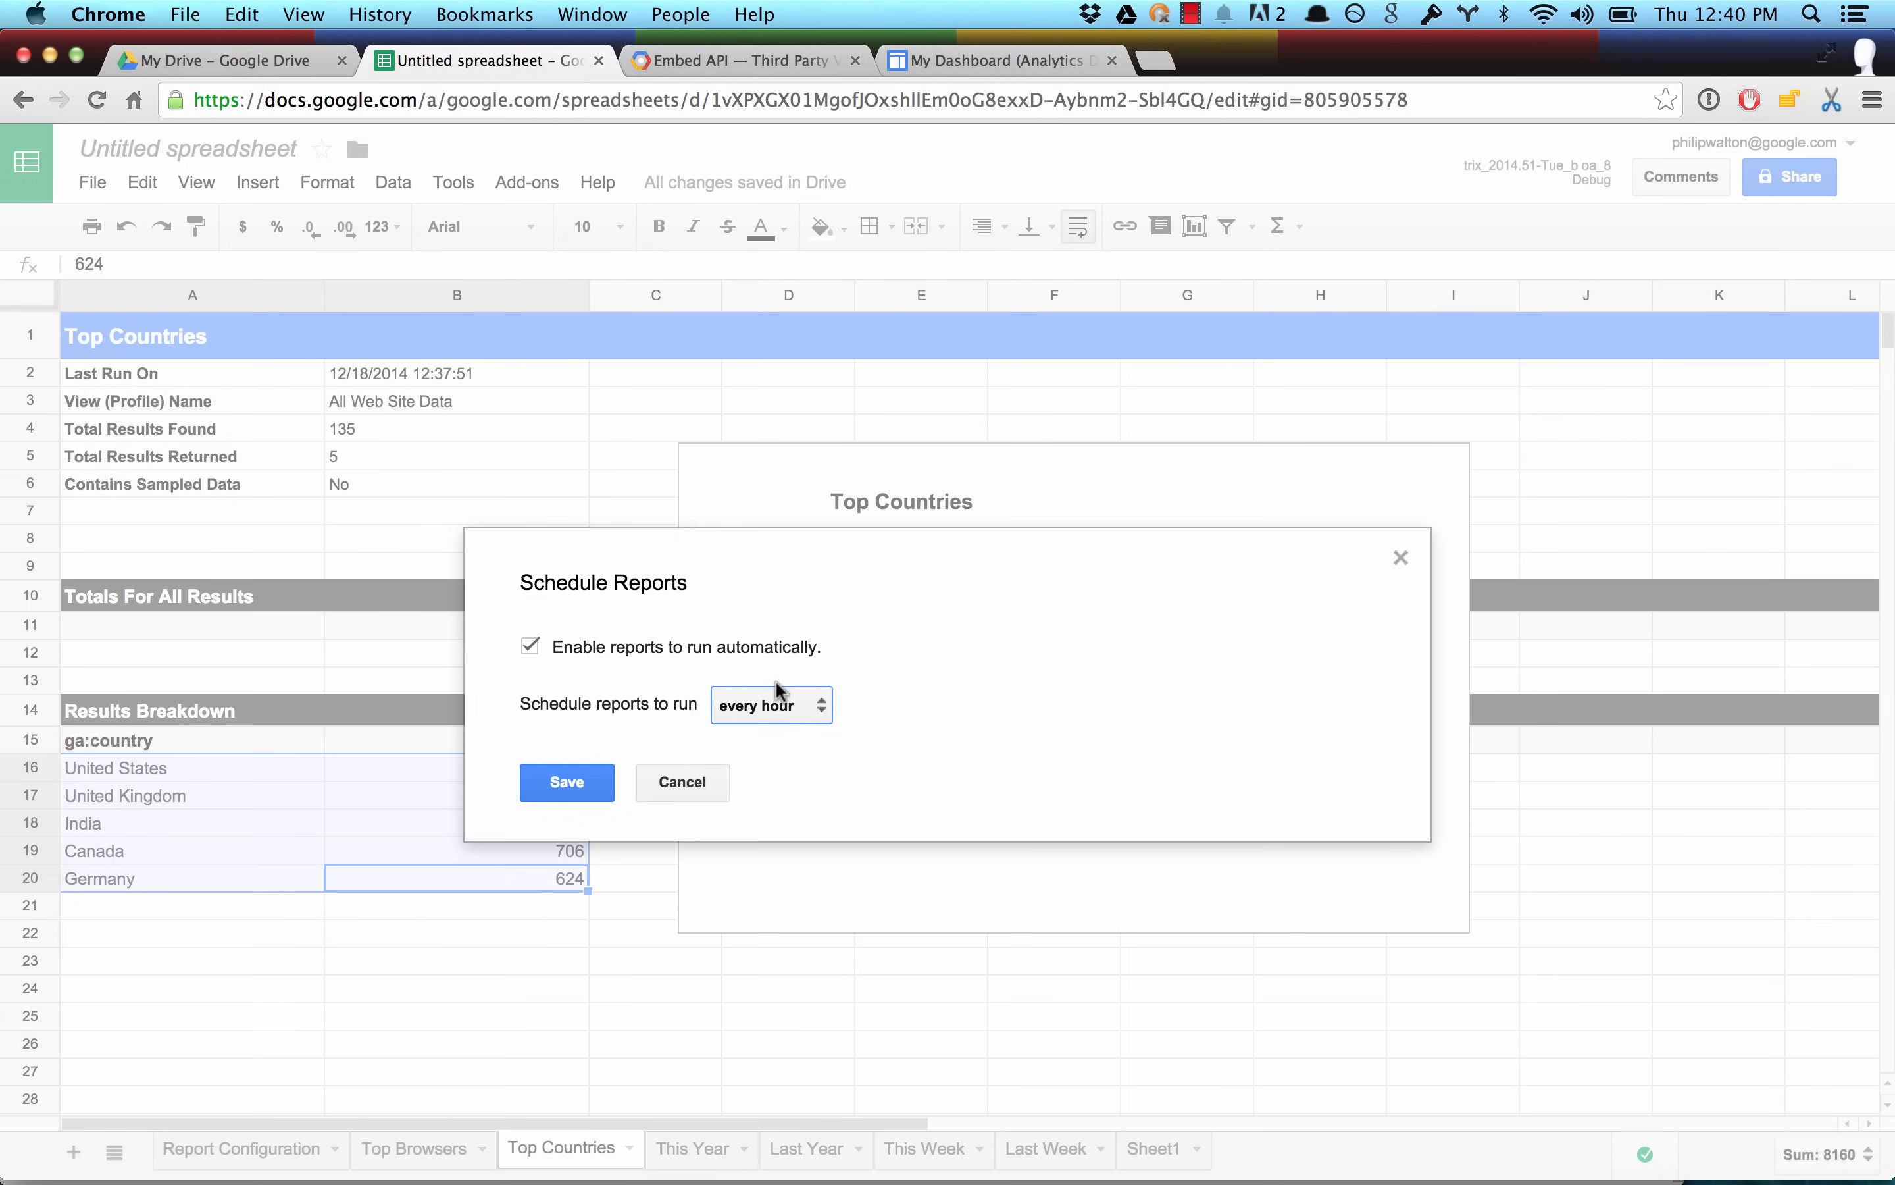
left_click(576, 776)
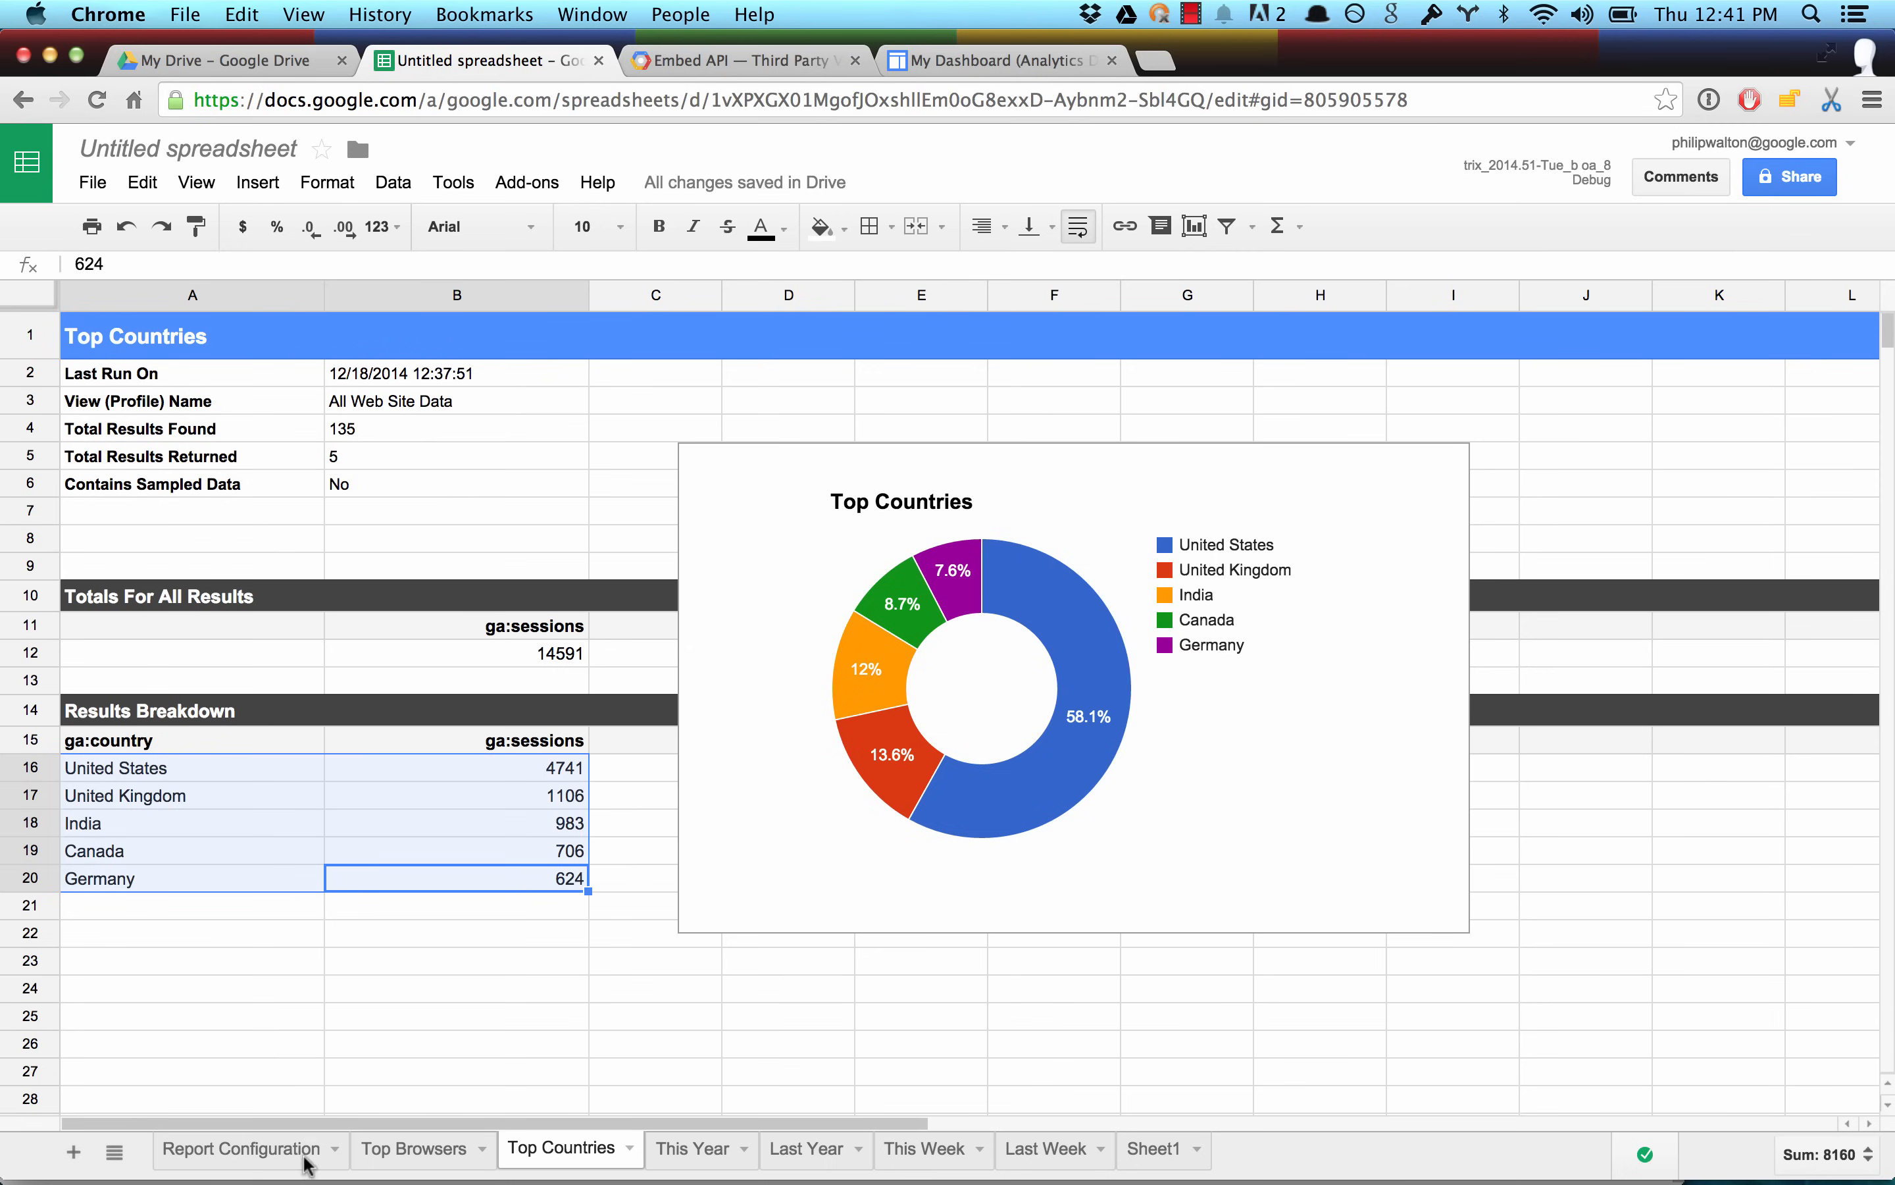
On the Report Configuration sheet, set the This Week report's View (Profile) ID to ga:1174.
left_click(259, 1159)
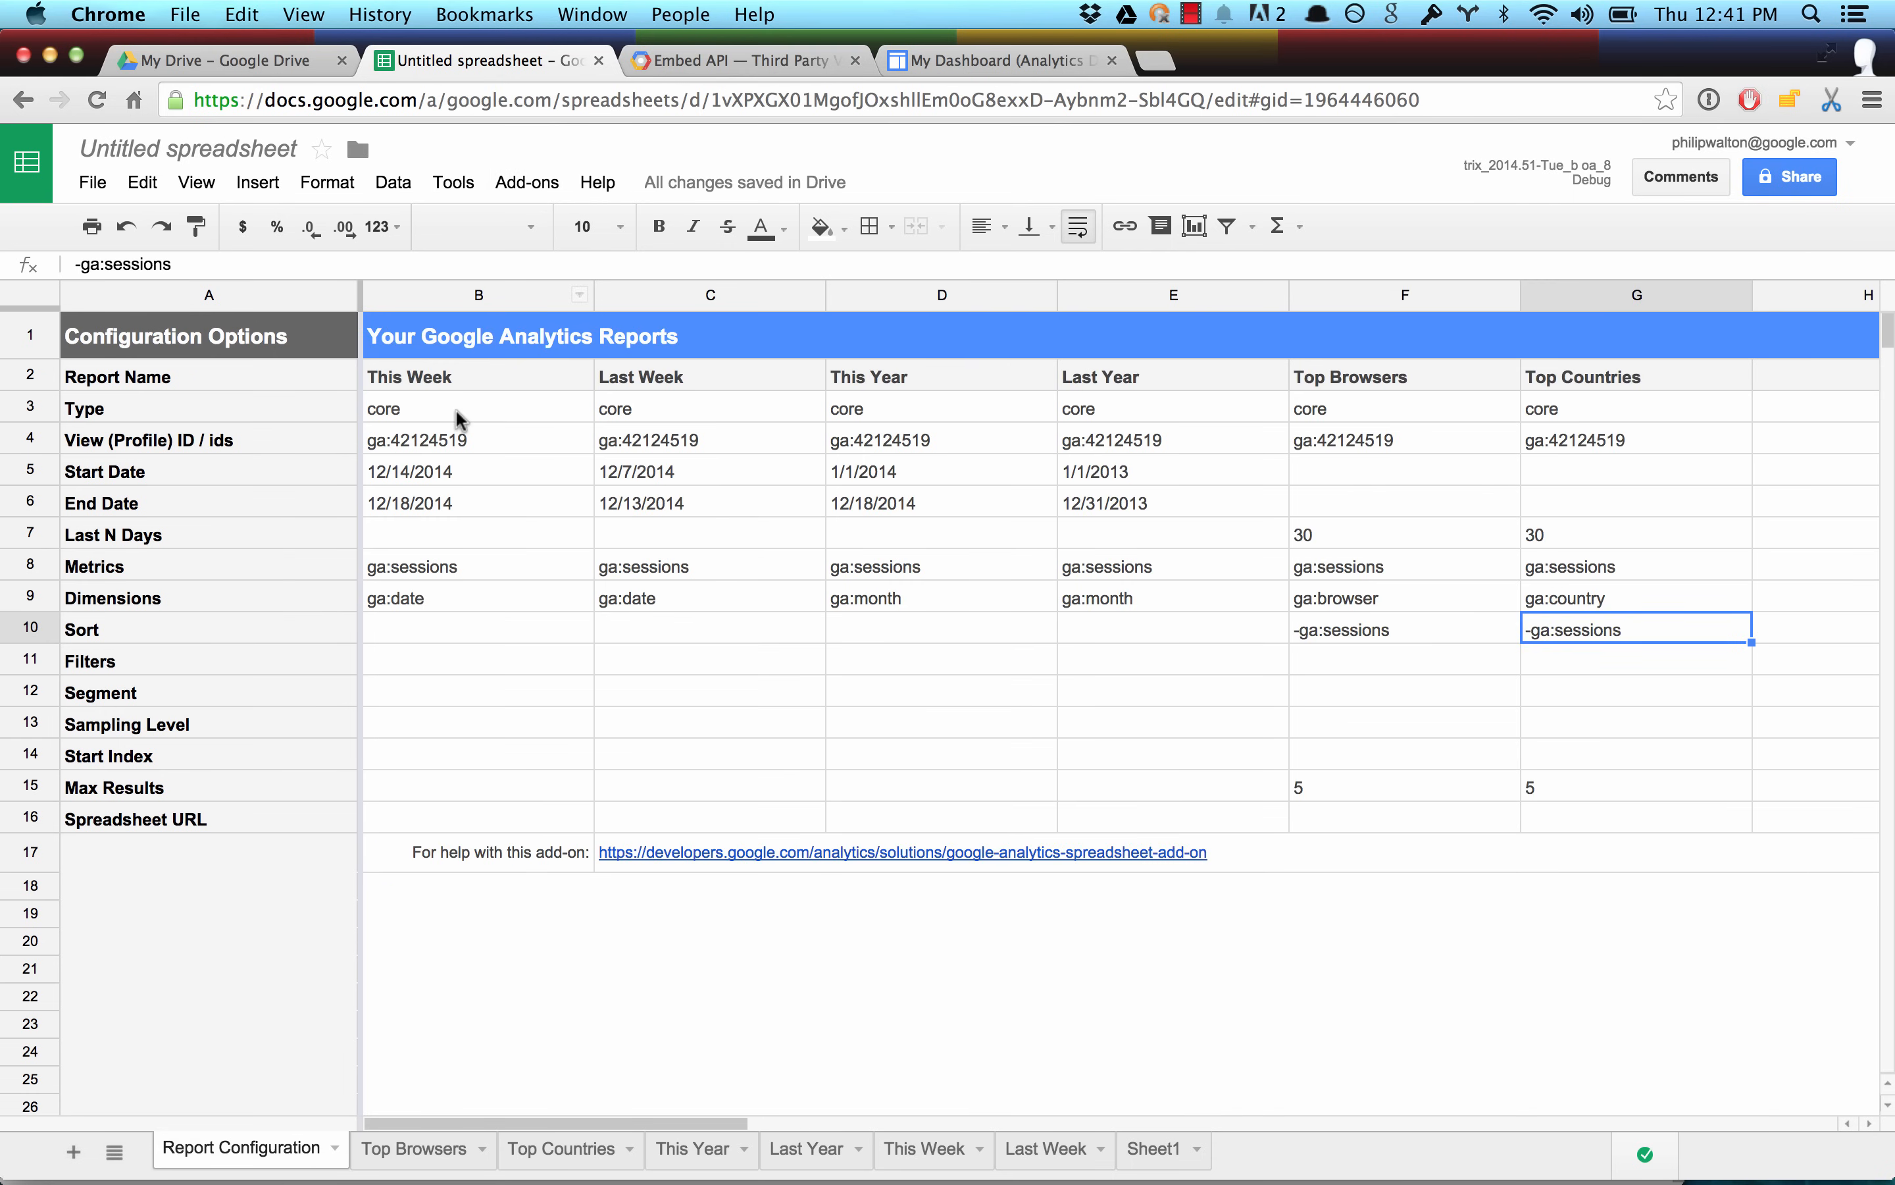
left_click(465, 436)
double_click(436, 436)
double_click(416, 437)
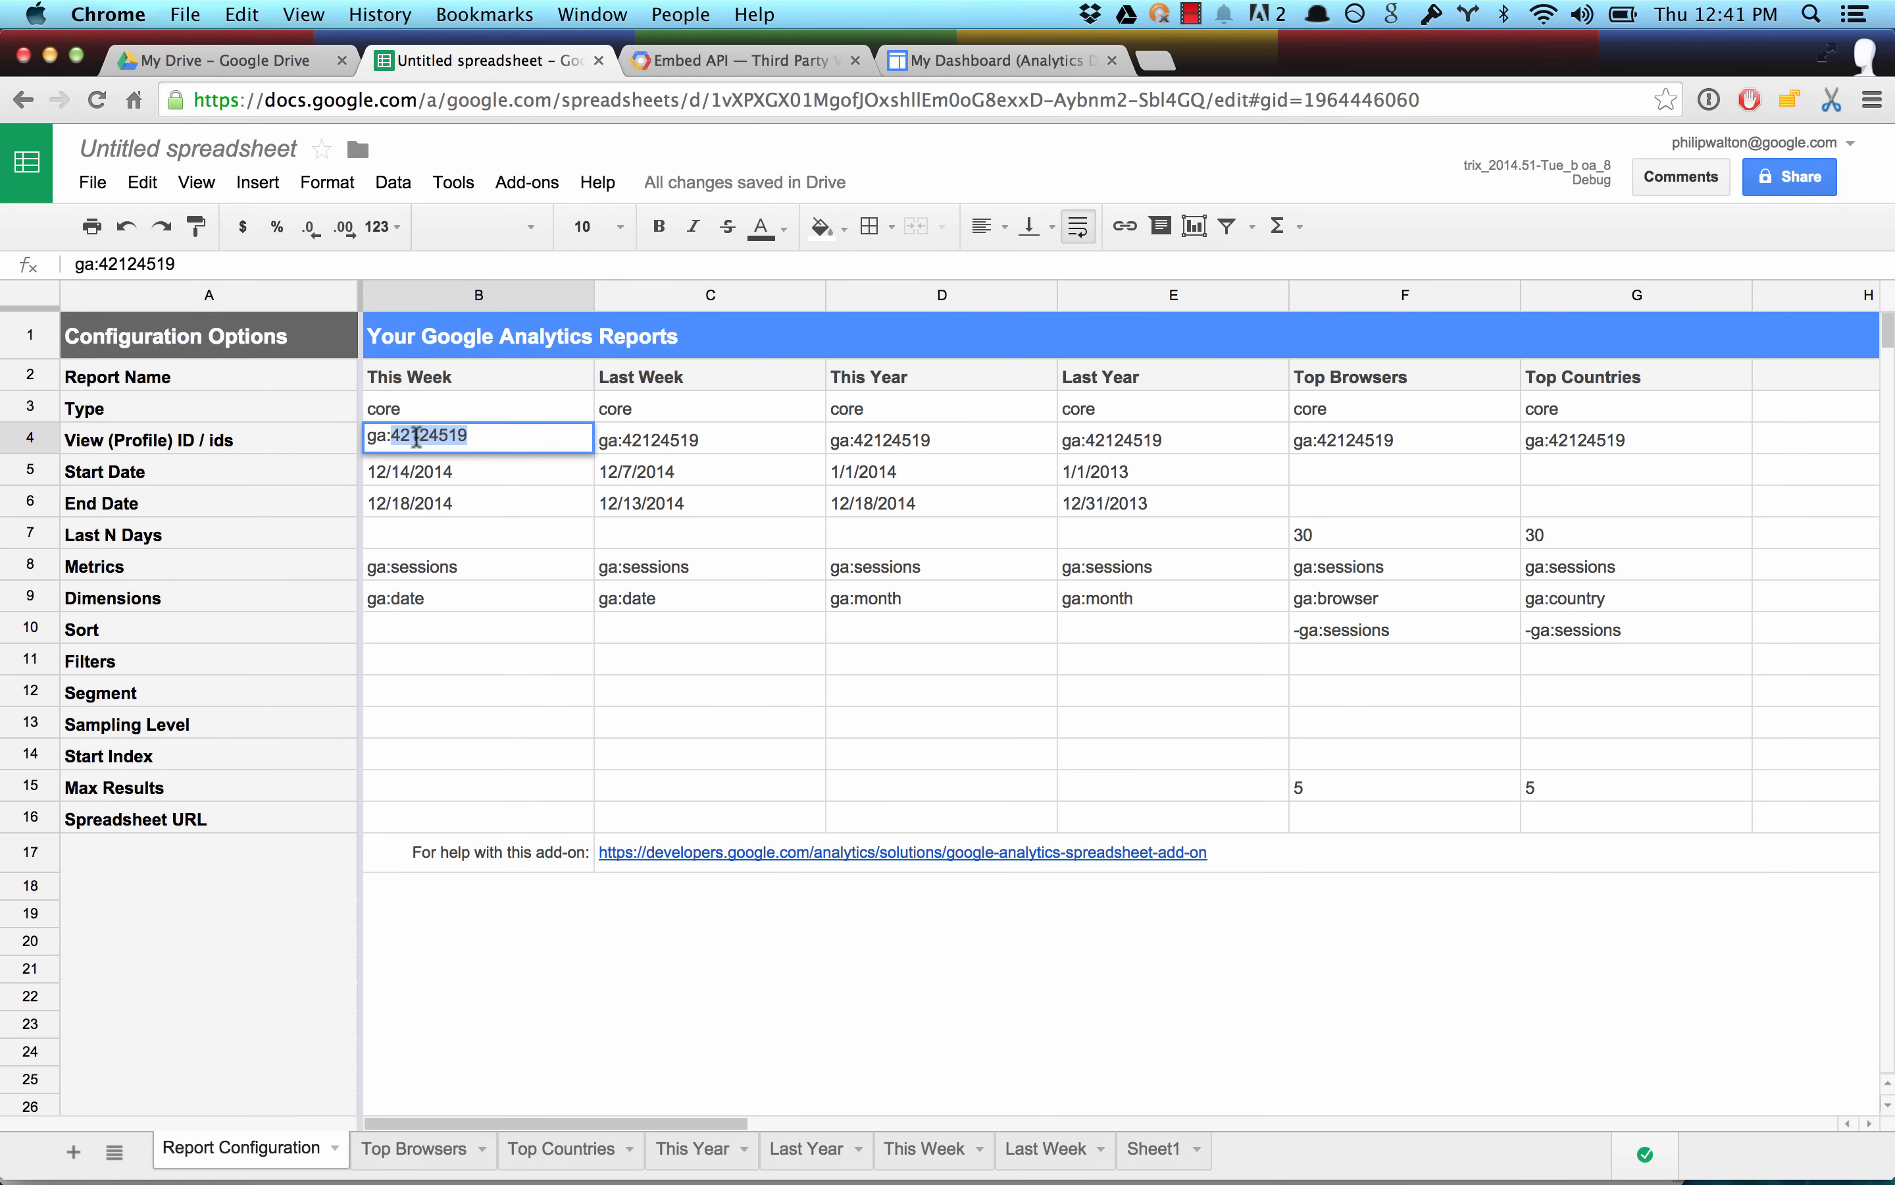
type("1174")
key("Return")
Copy the This Week report's view ID to the Last Week, This Year, Last Year, Top Browsers and Top Countries reports.
left_click(418, 433)
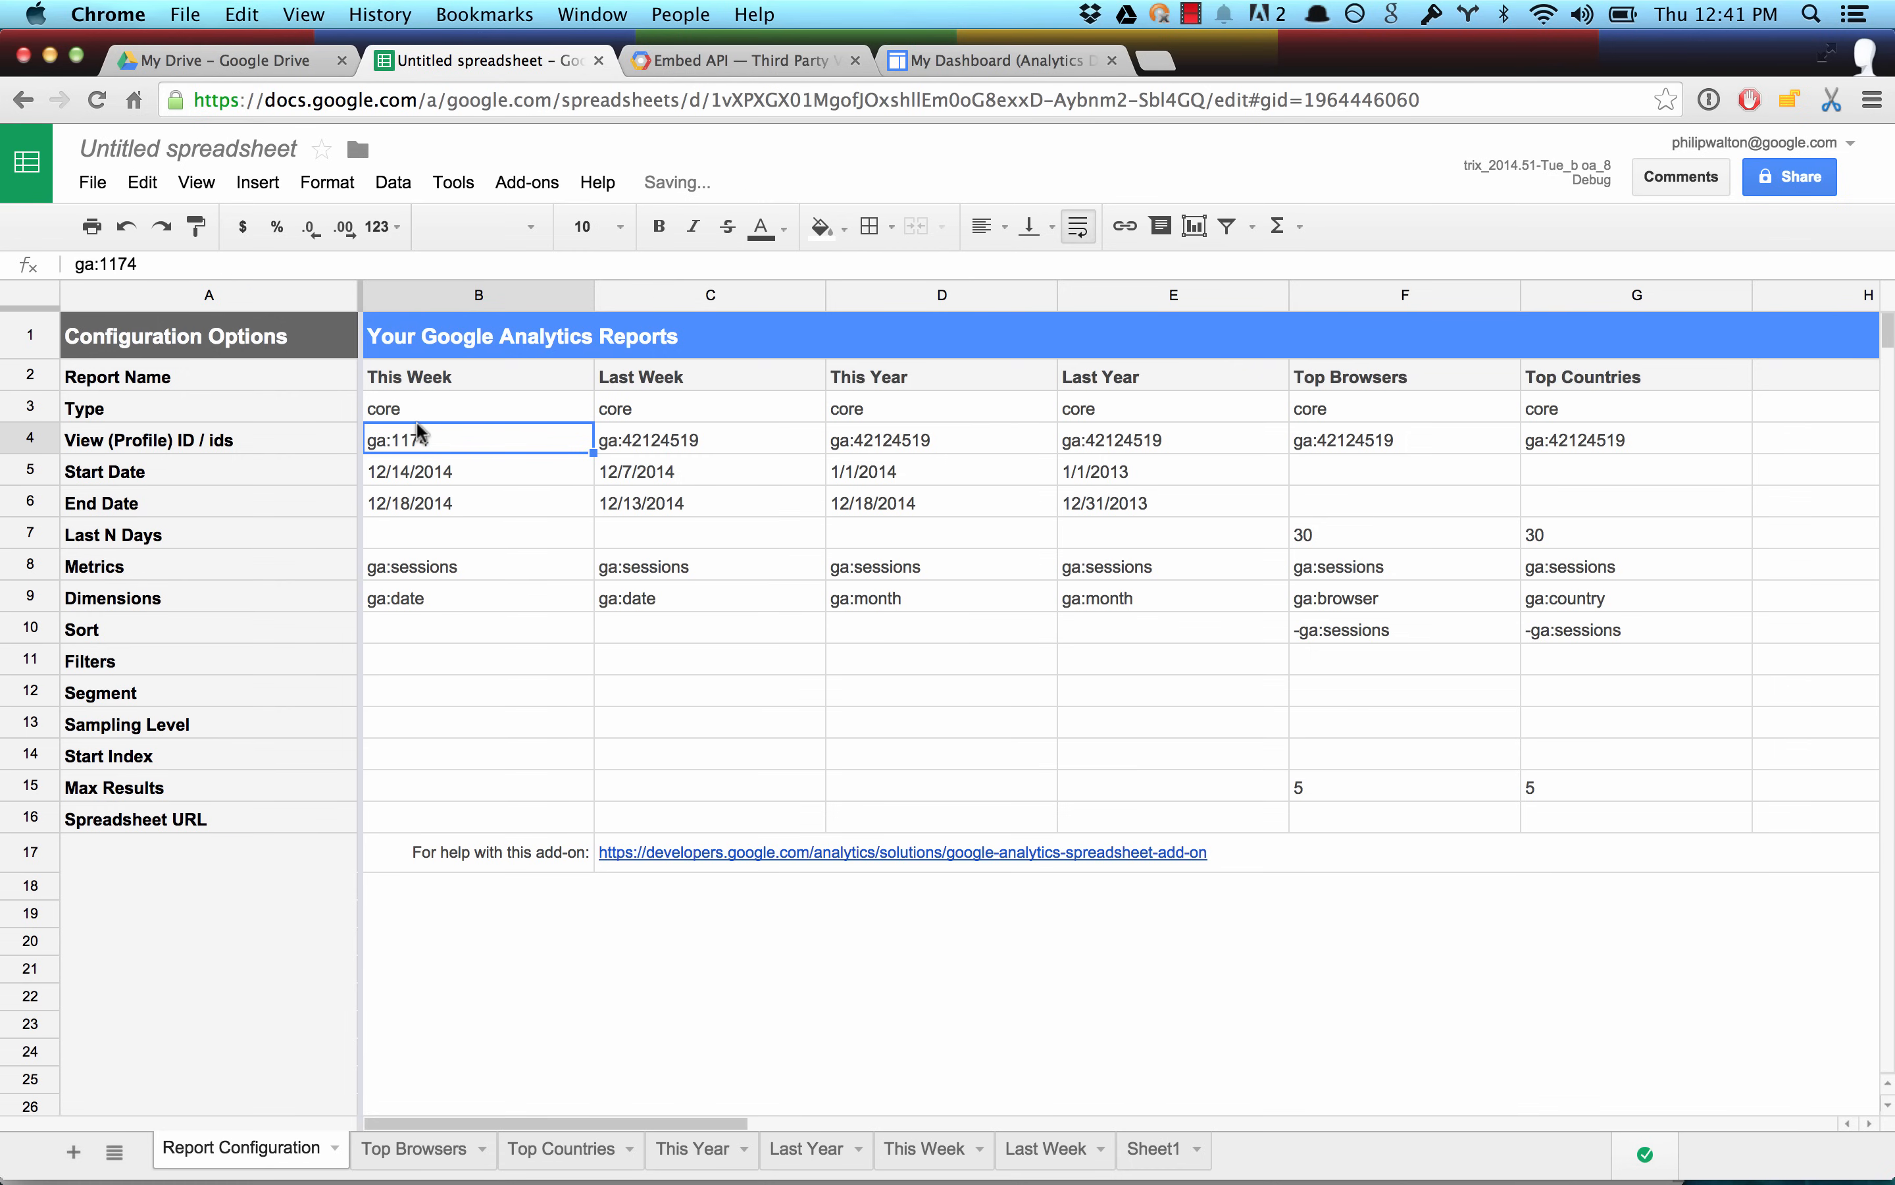
key("super+c")
left_click(624, 447)
key("super+v")
left_click(899, 448)
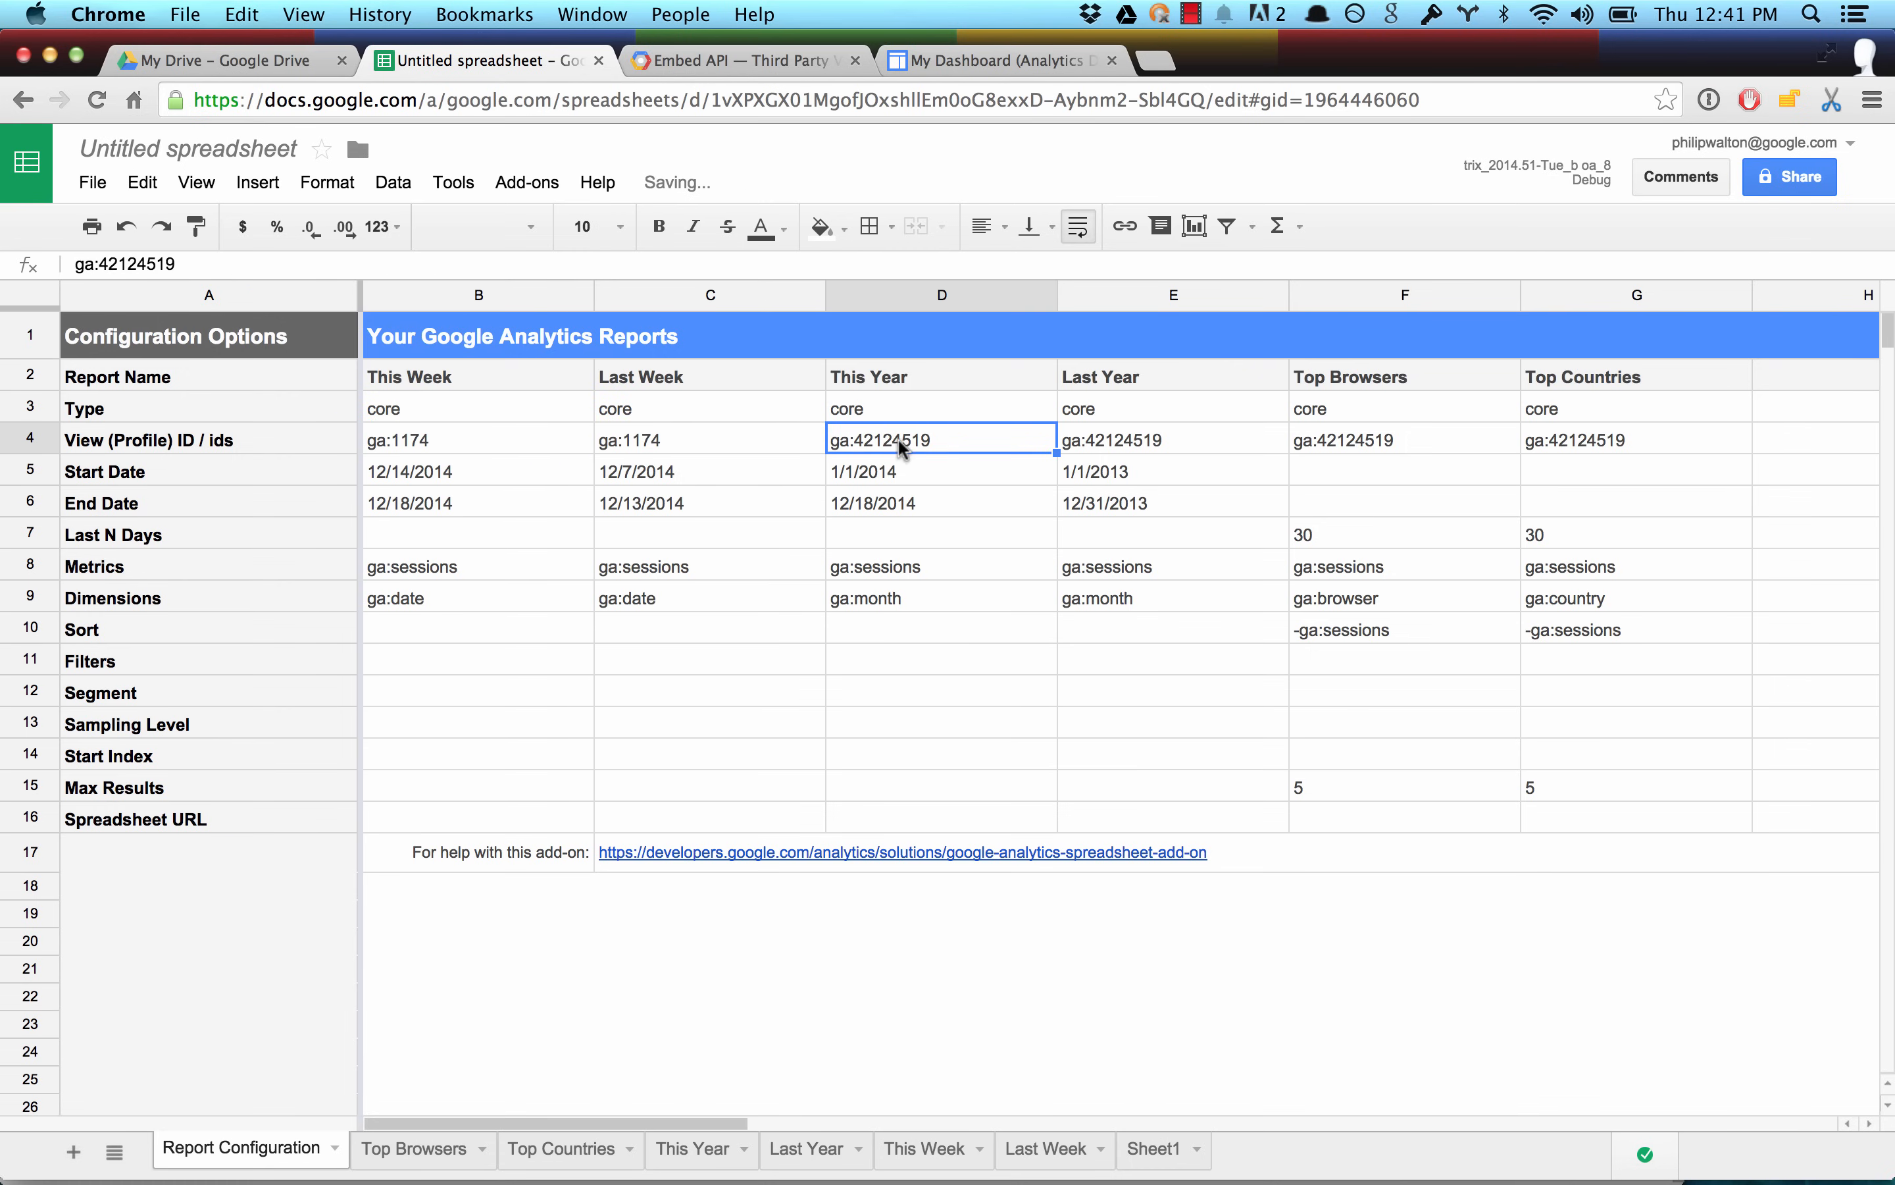
key("super+v")
left_click(1112, 443)
key("super+v")
left_click(1331, 448)
key("super+v")
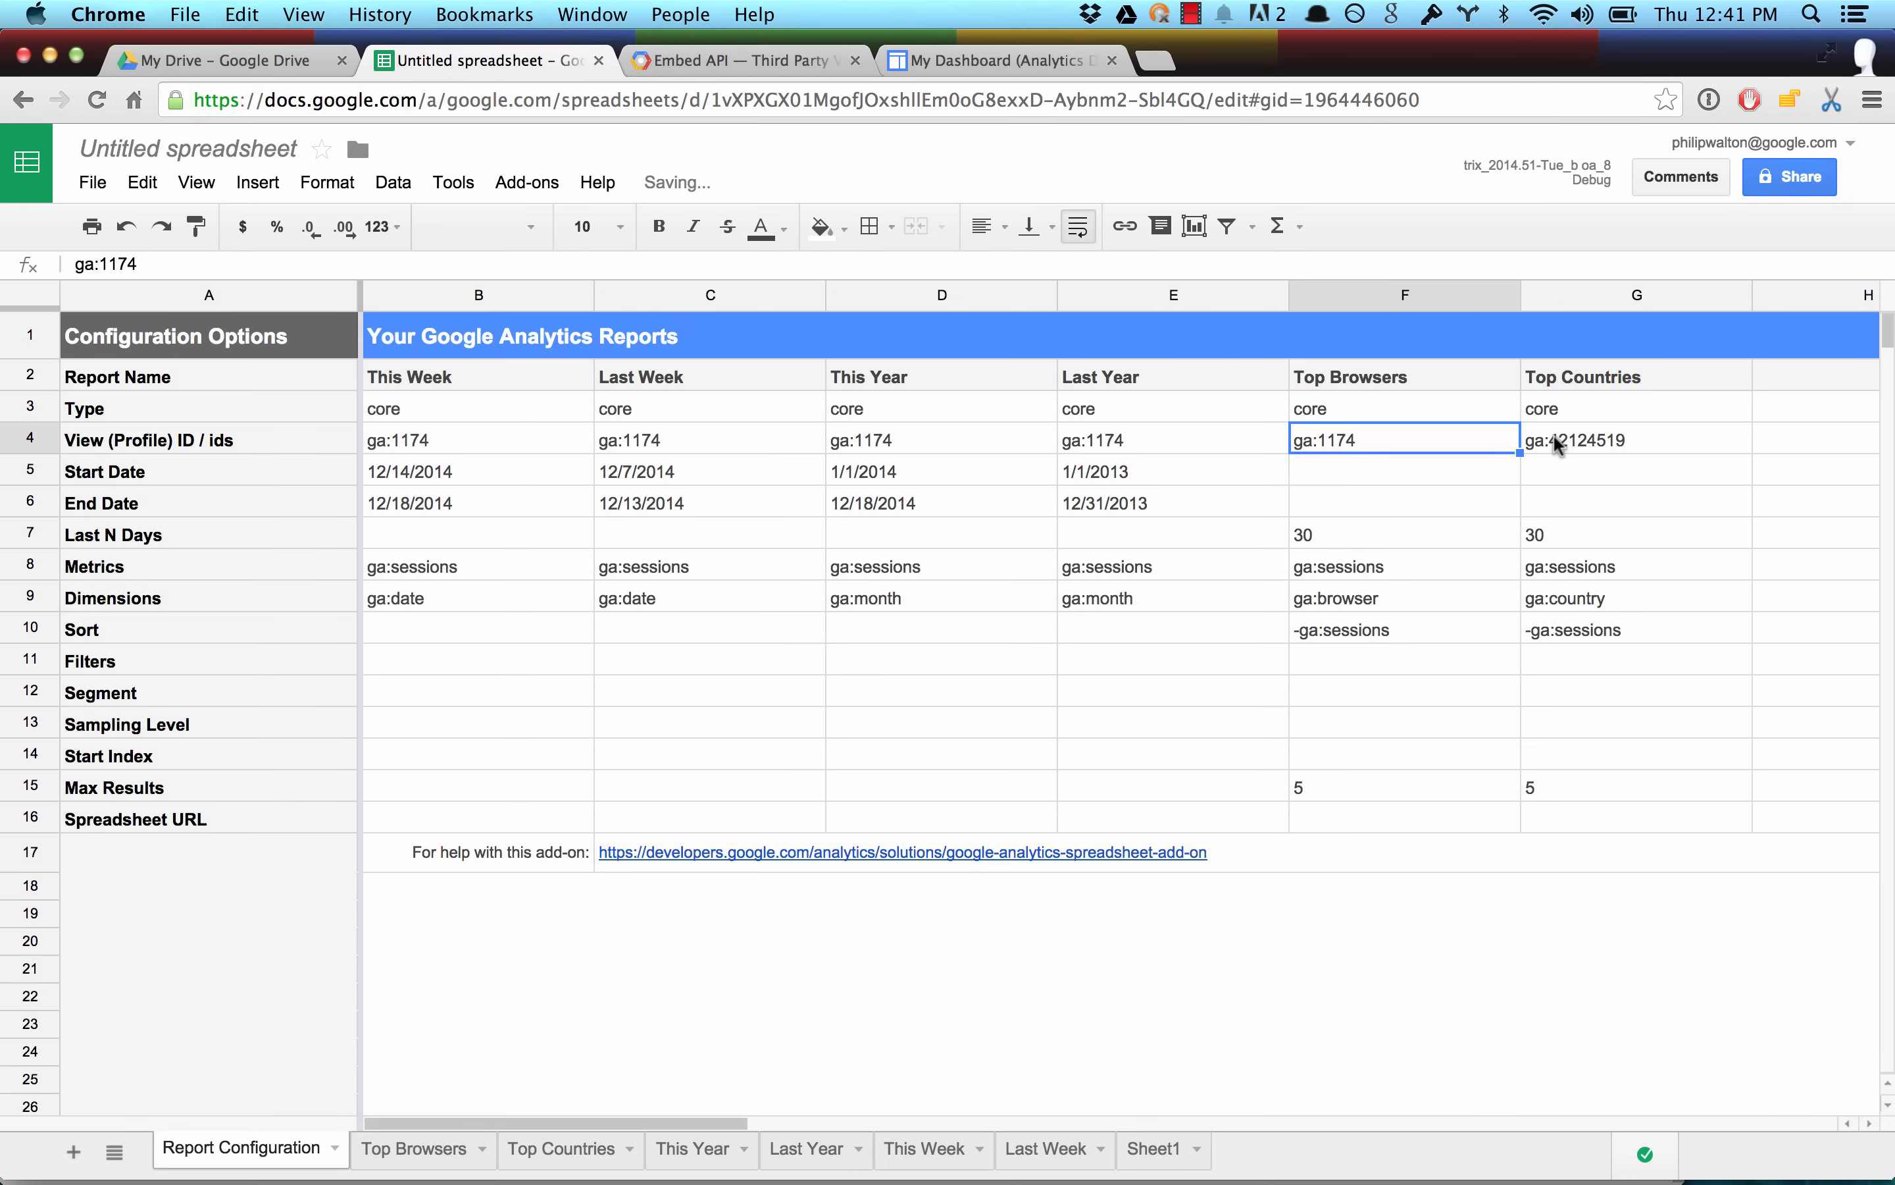
left_click(1558, 445)
key("super+v")
Run all configured Google Analytics reports and dismiss the report status dialog.
left_click(527, 182)
mouse_move(517, 234)
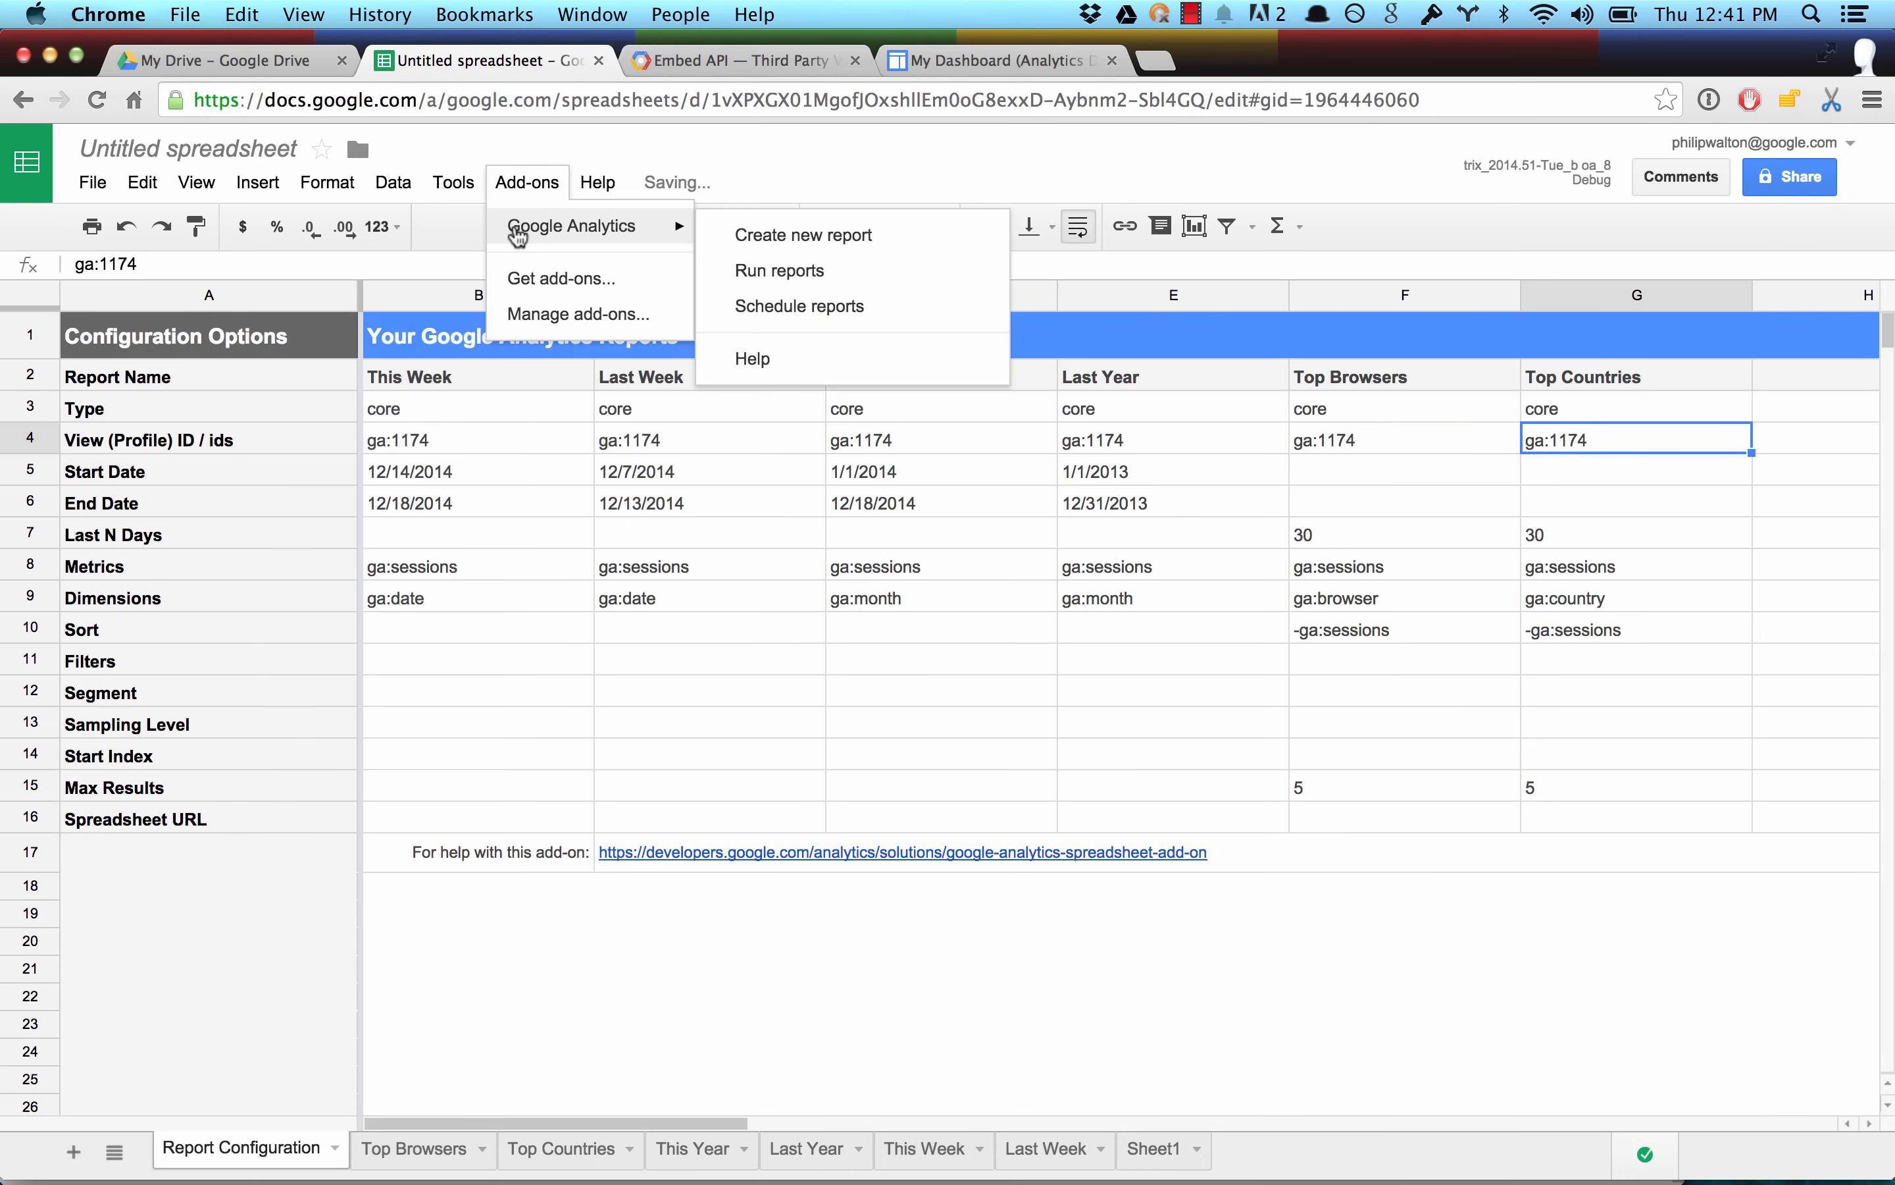
left_click(775, 270)
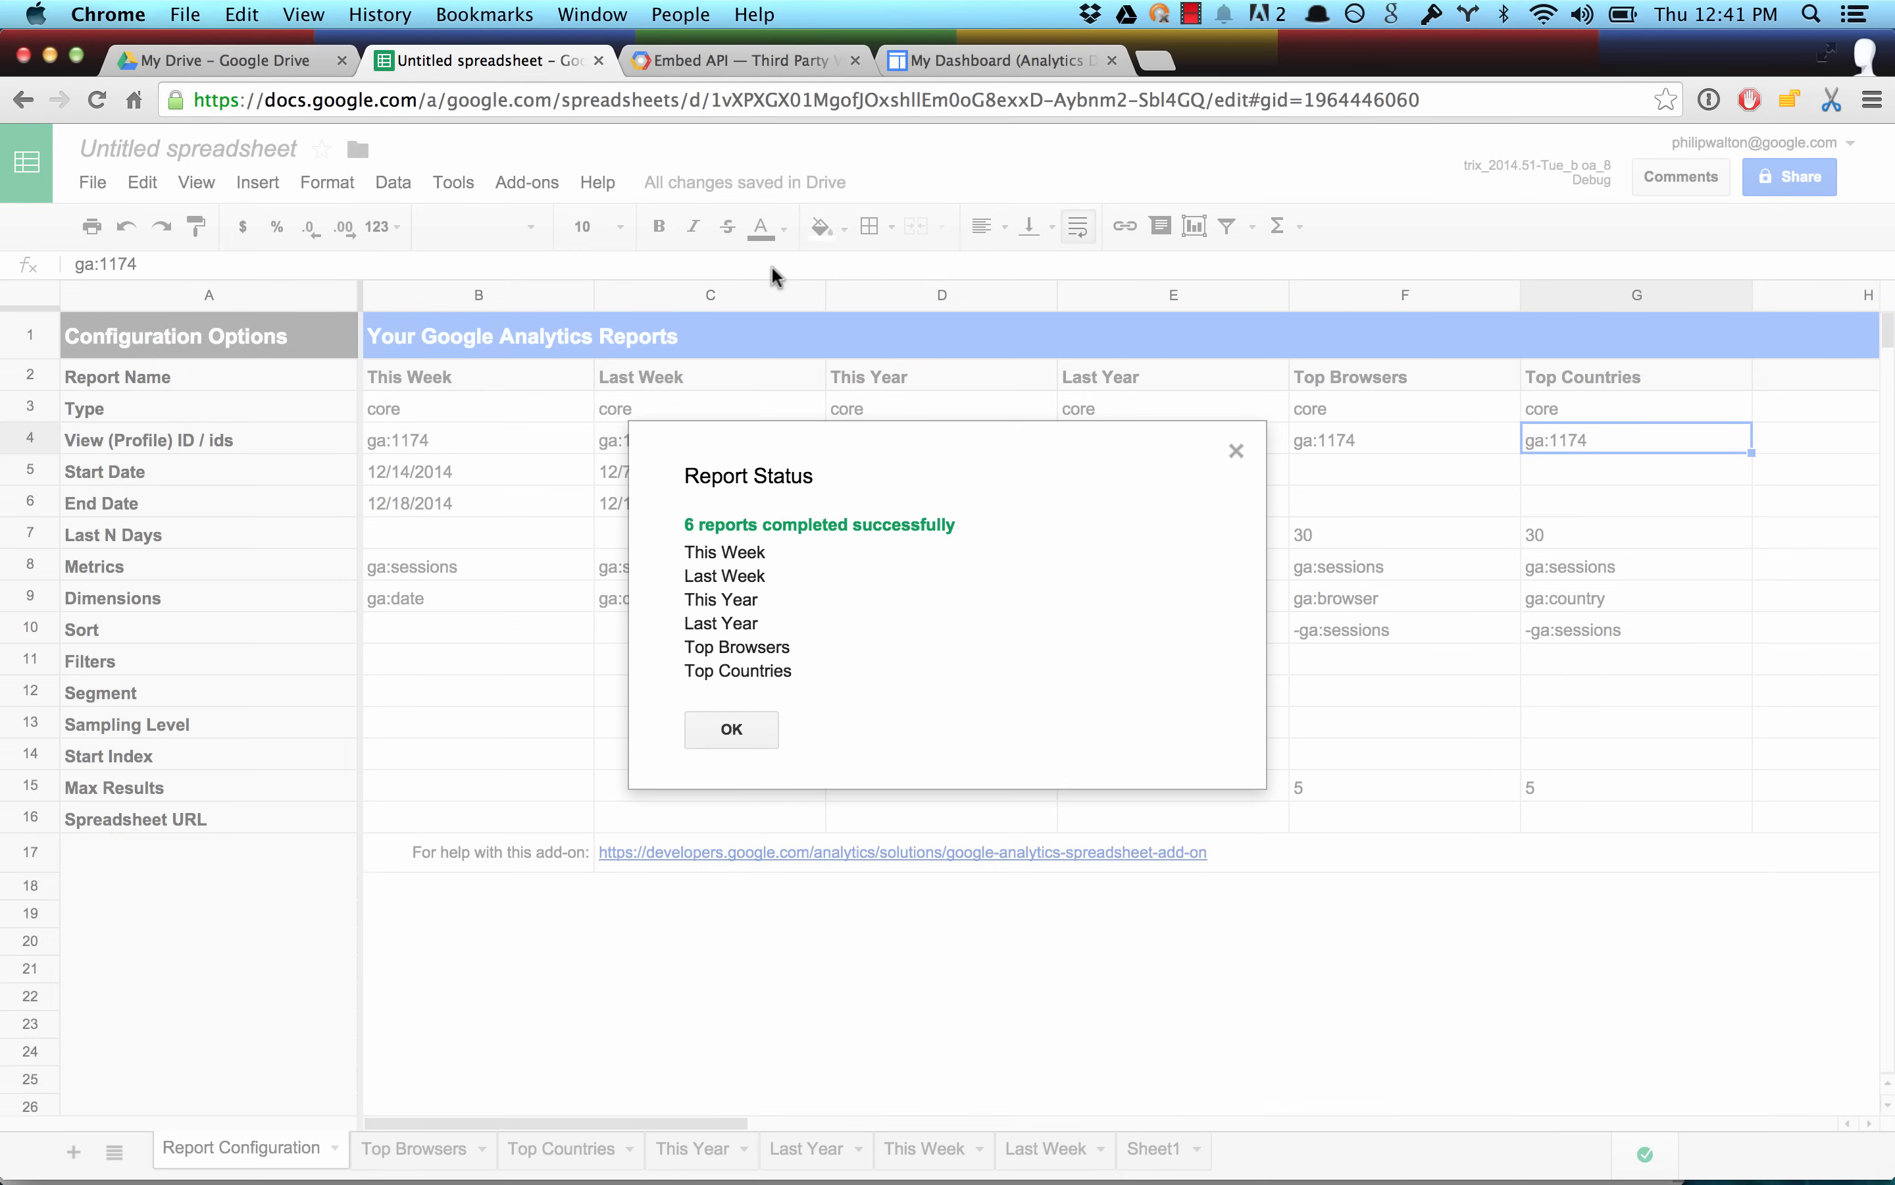
left_click(737, 733)
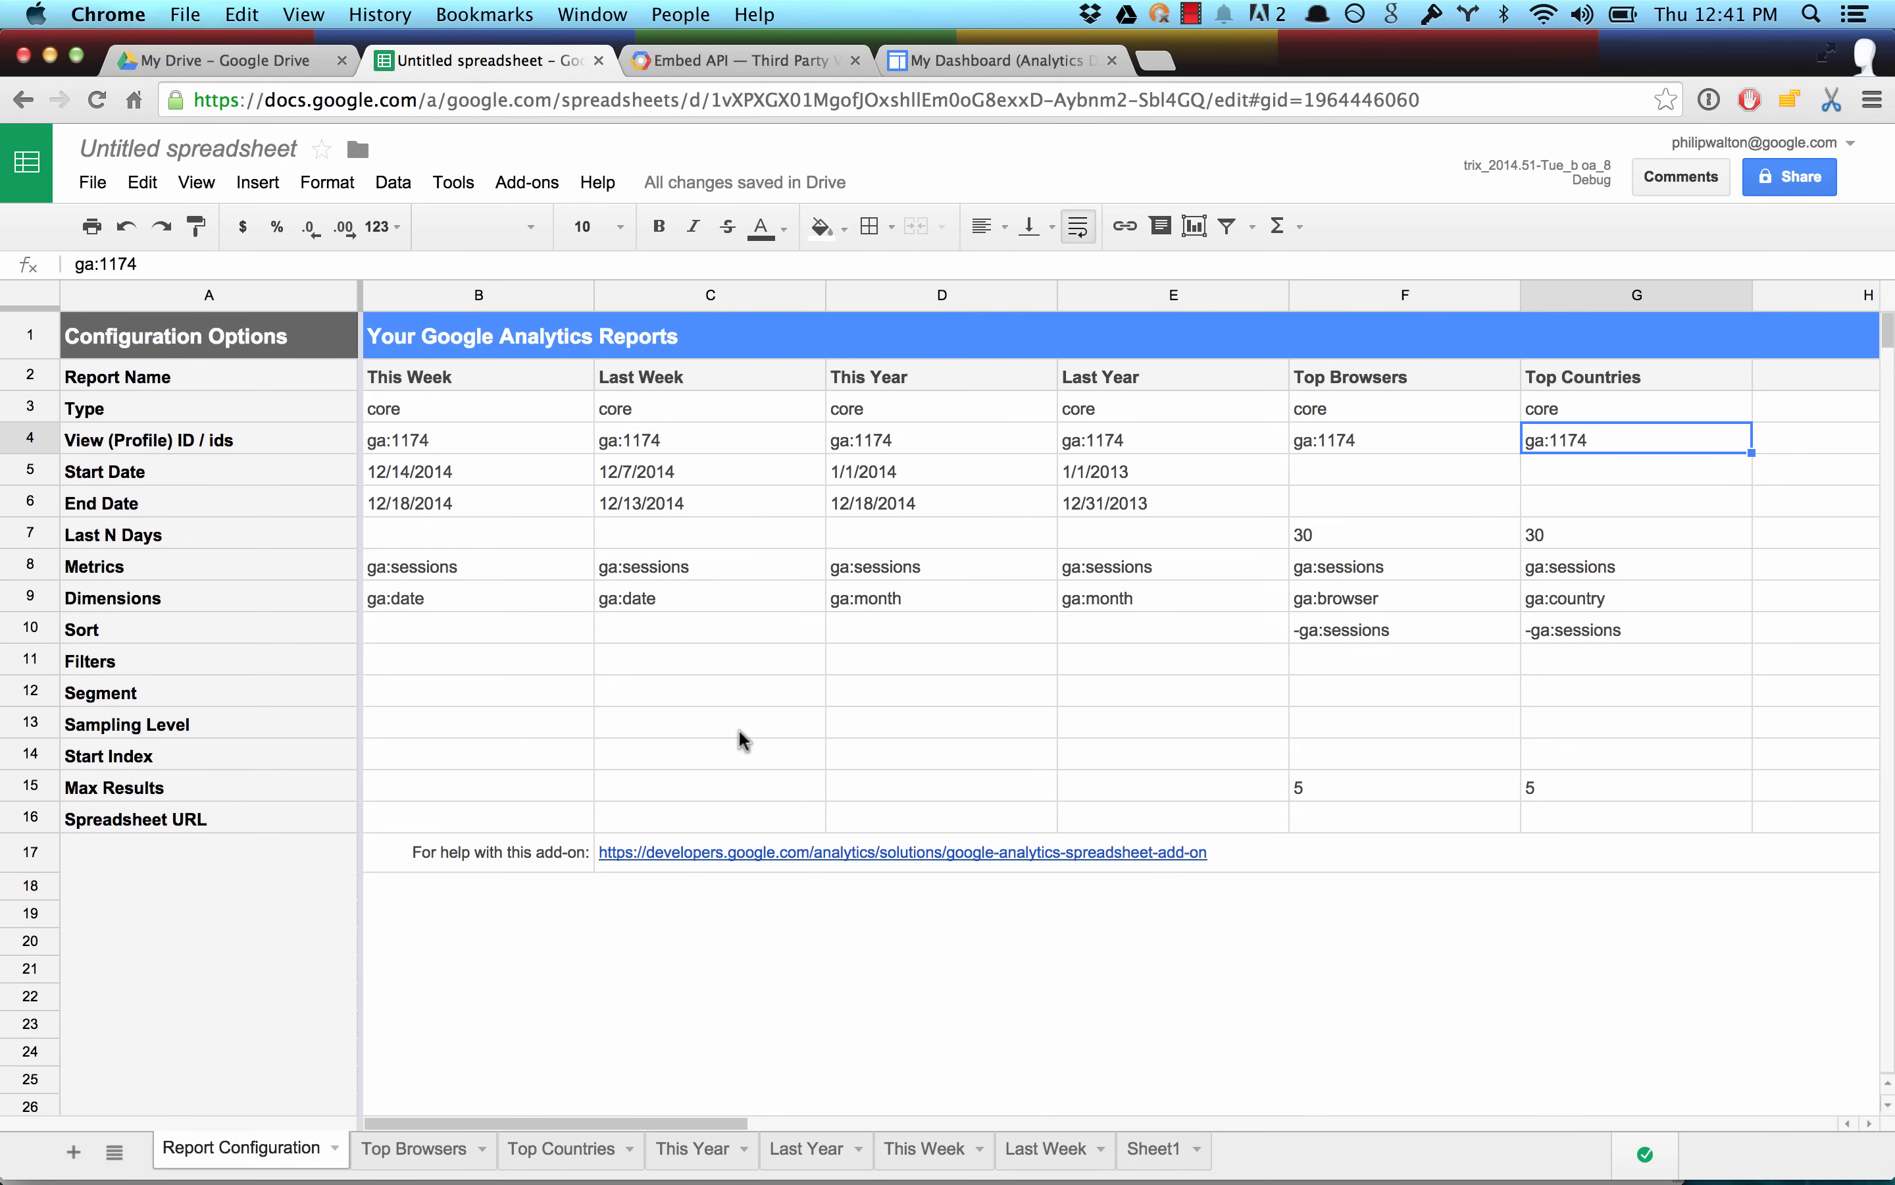
Examine the This Week vs Last Week and This Year vs Last Year charts on Sheet1.
left_click(1154, 1148)
scroll(1050, 727, "up", 5)
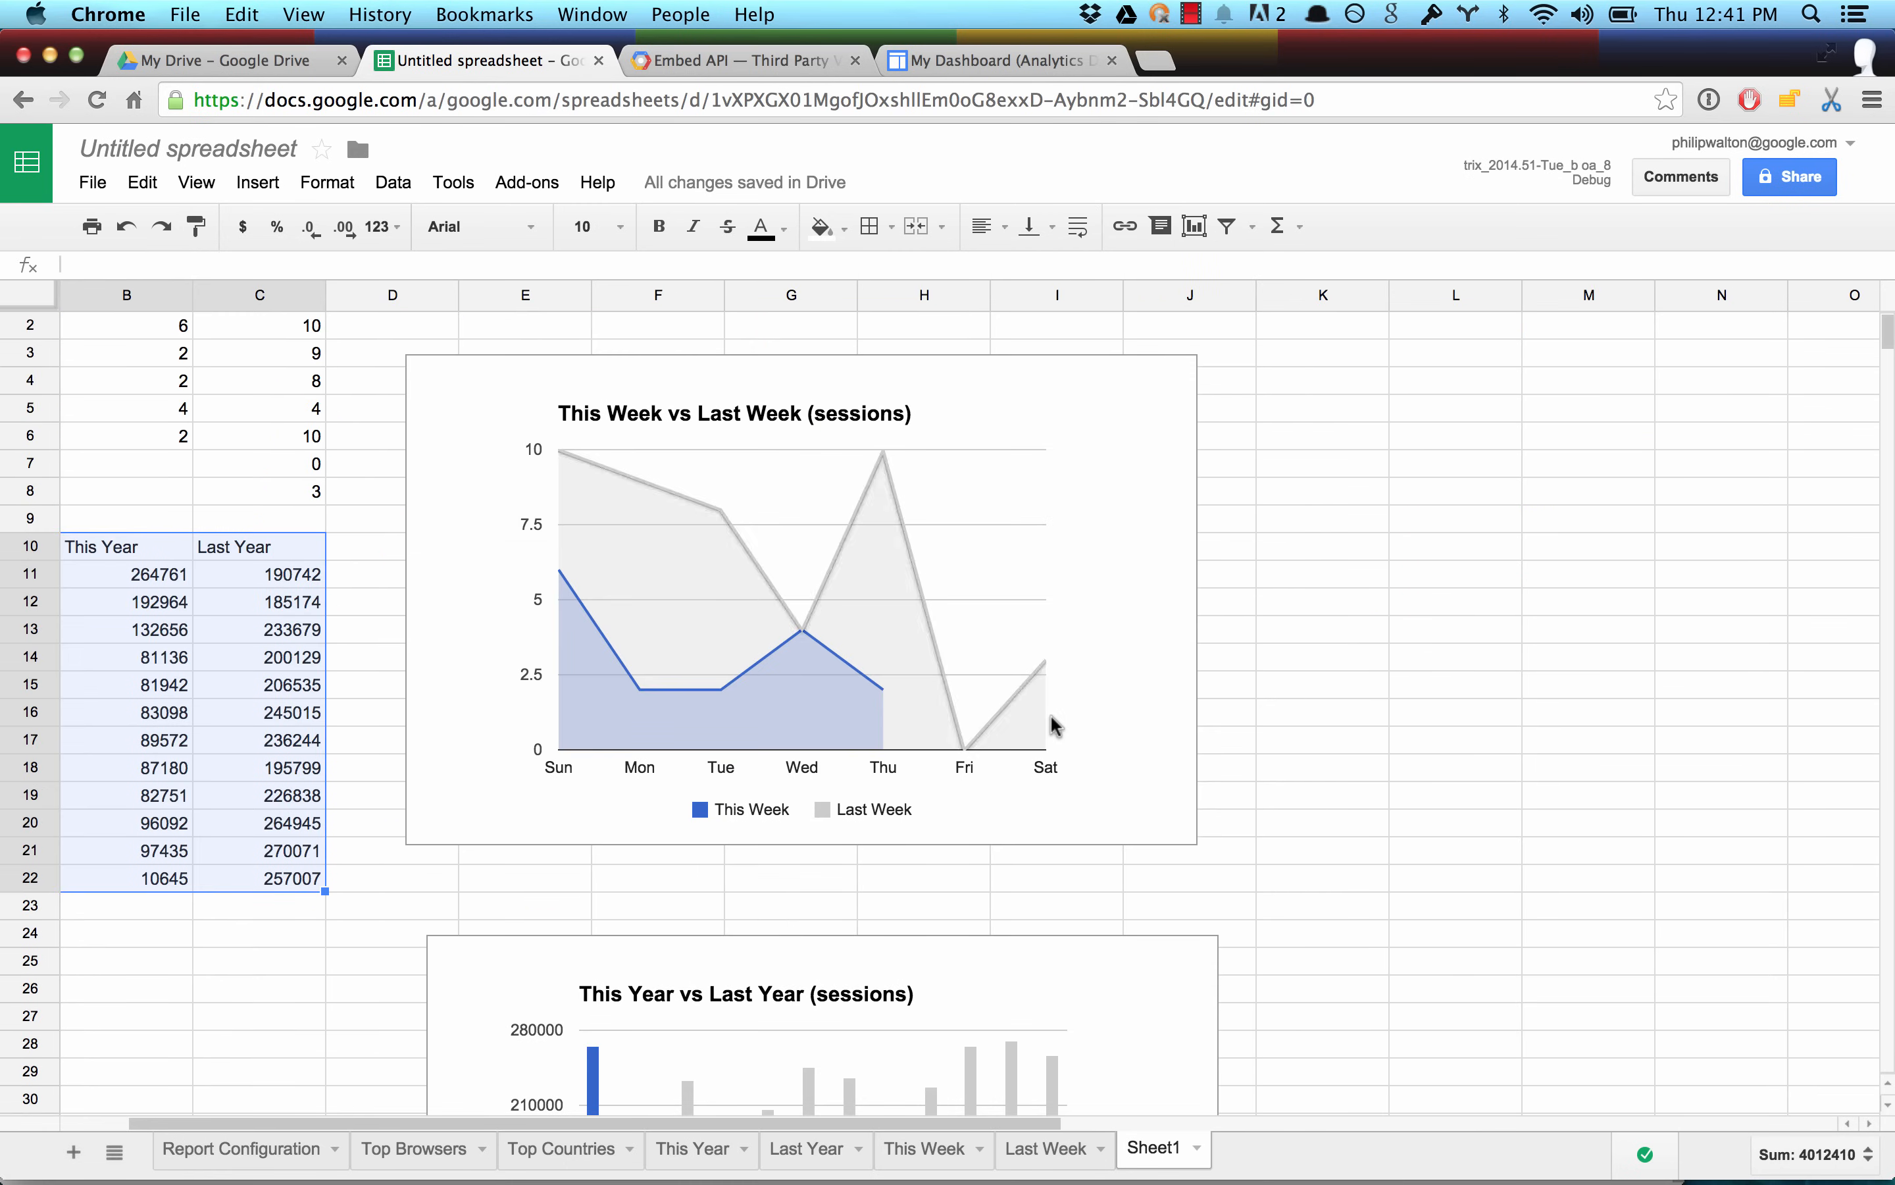
scroll(880, 772, "down", 5)
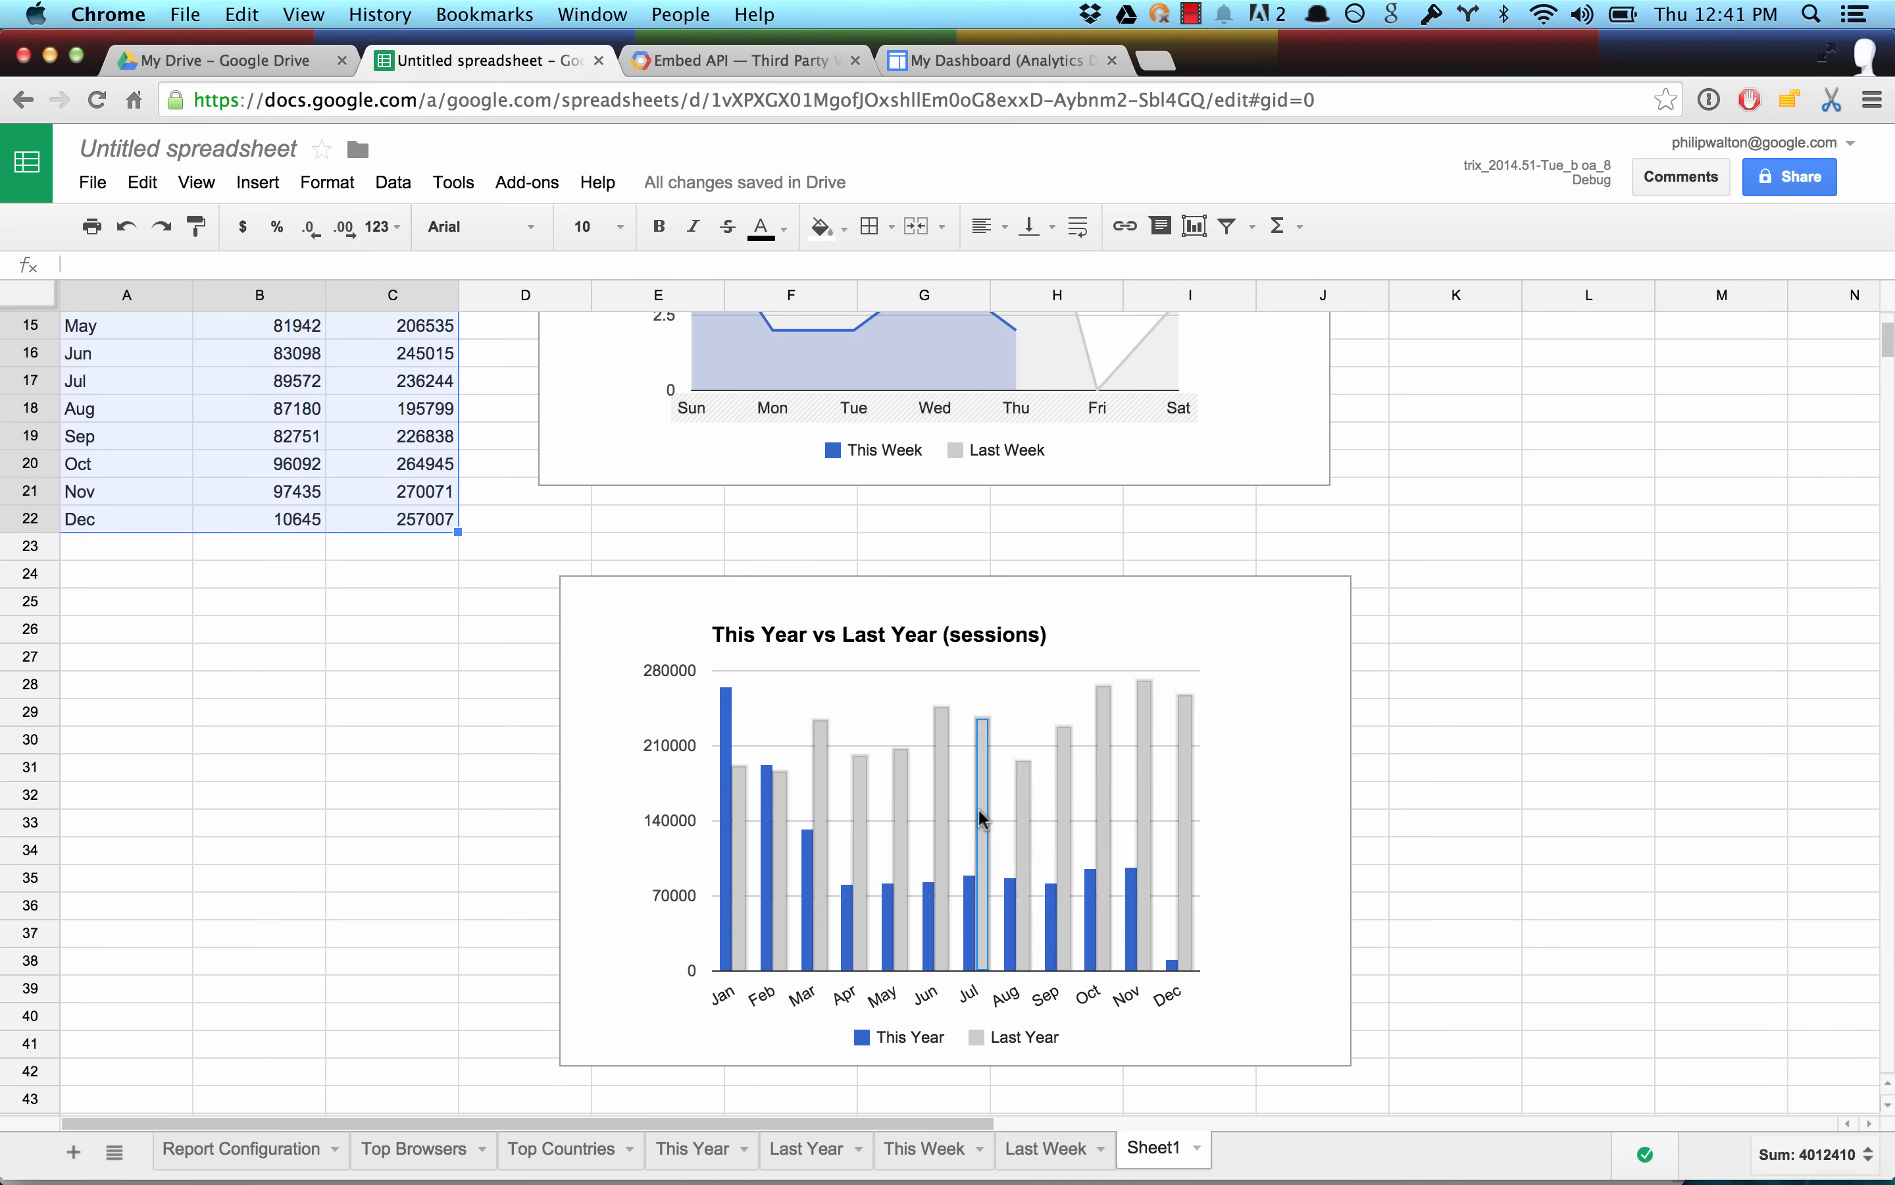
scroll(1026, 846, "up", 5)
scroll(1023, 856, "right", 2)
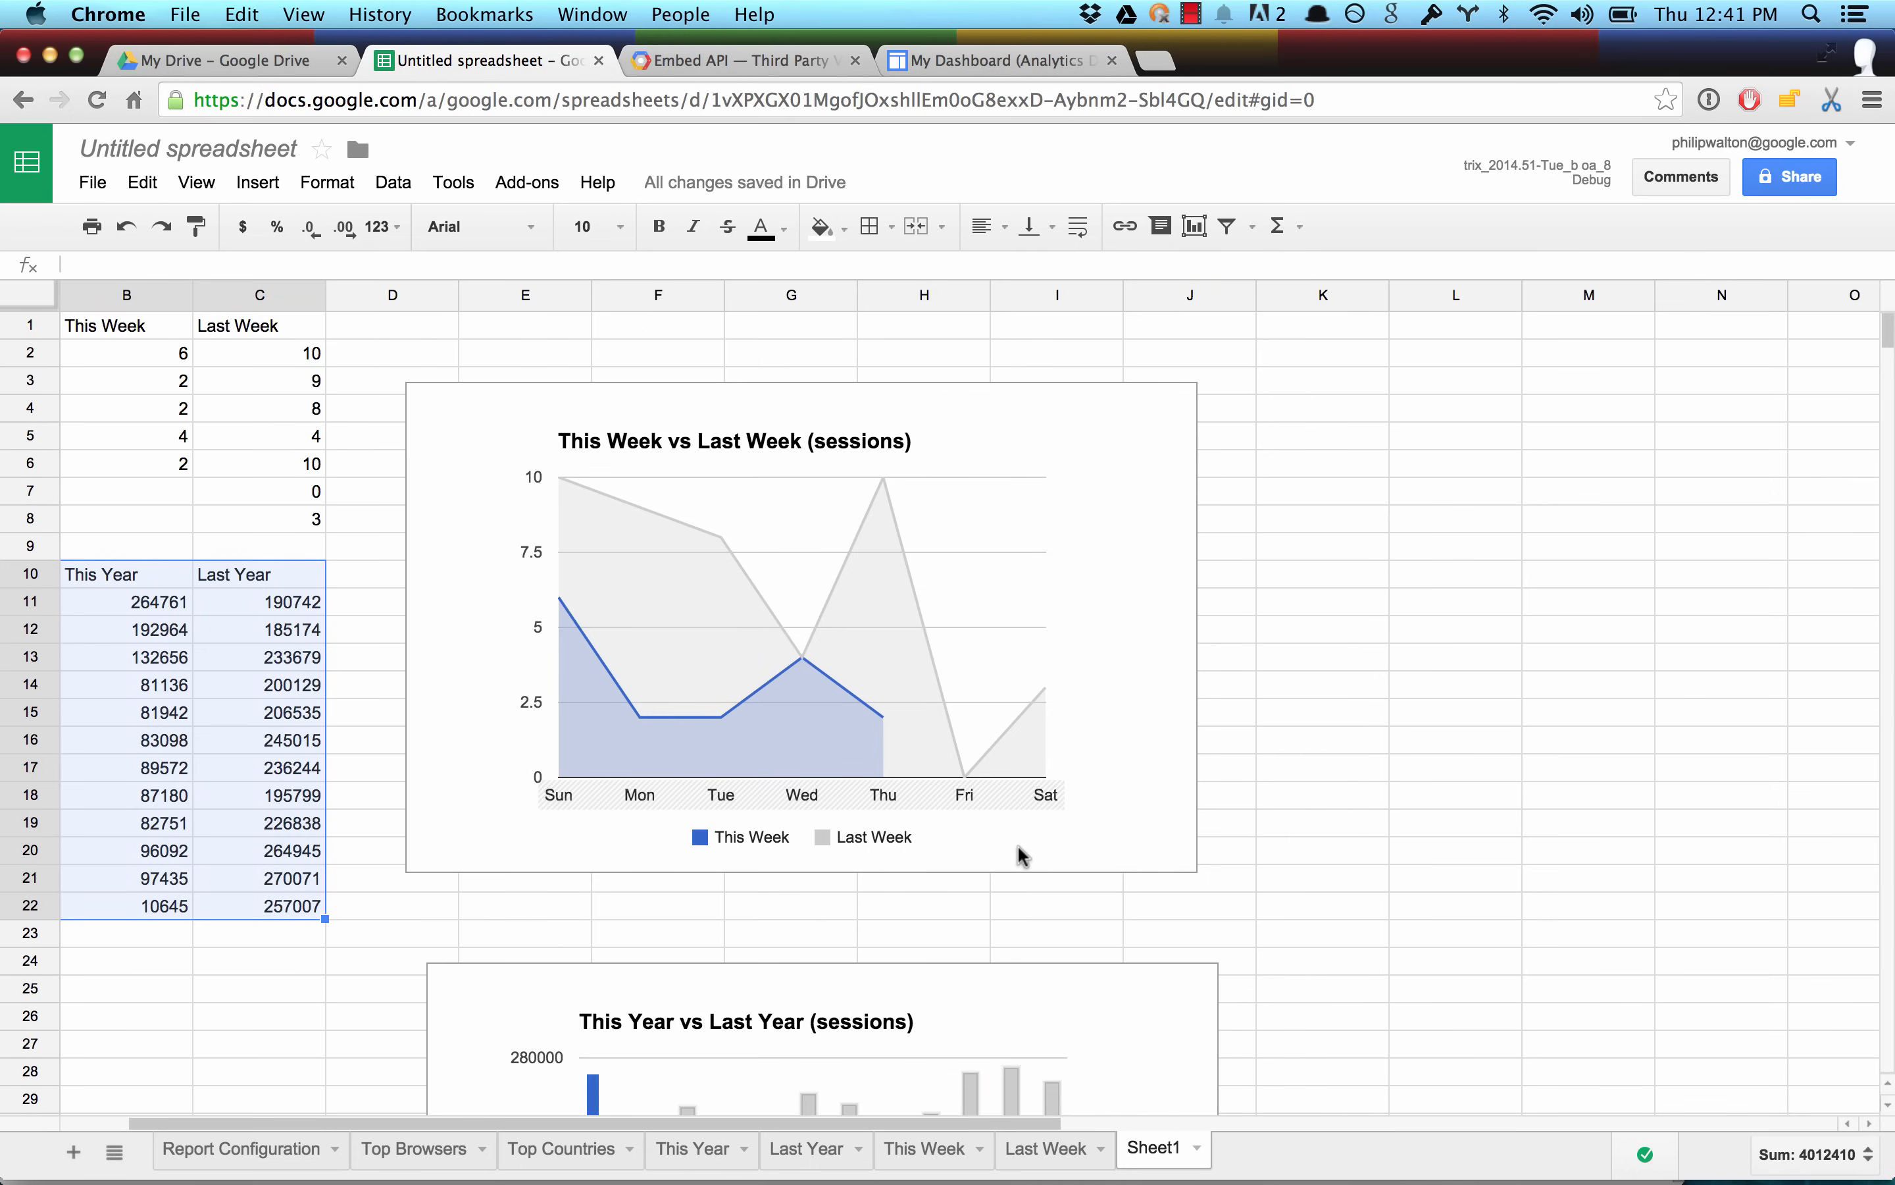
Switch to the My Dashboard page in Google Sites, reload it and examine the four embedded charts.
left_click(989, 61)
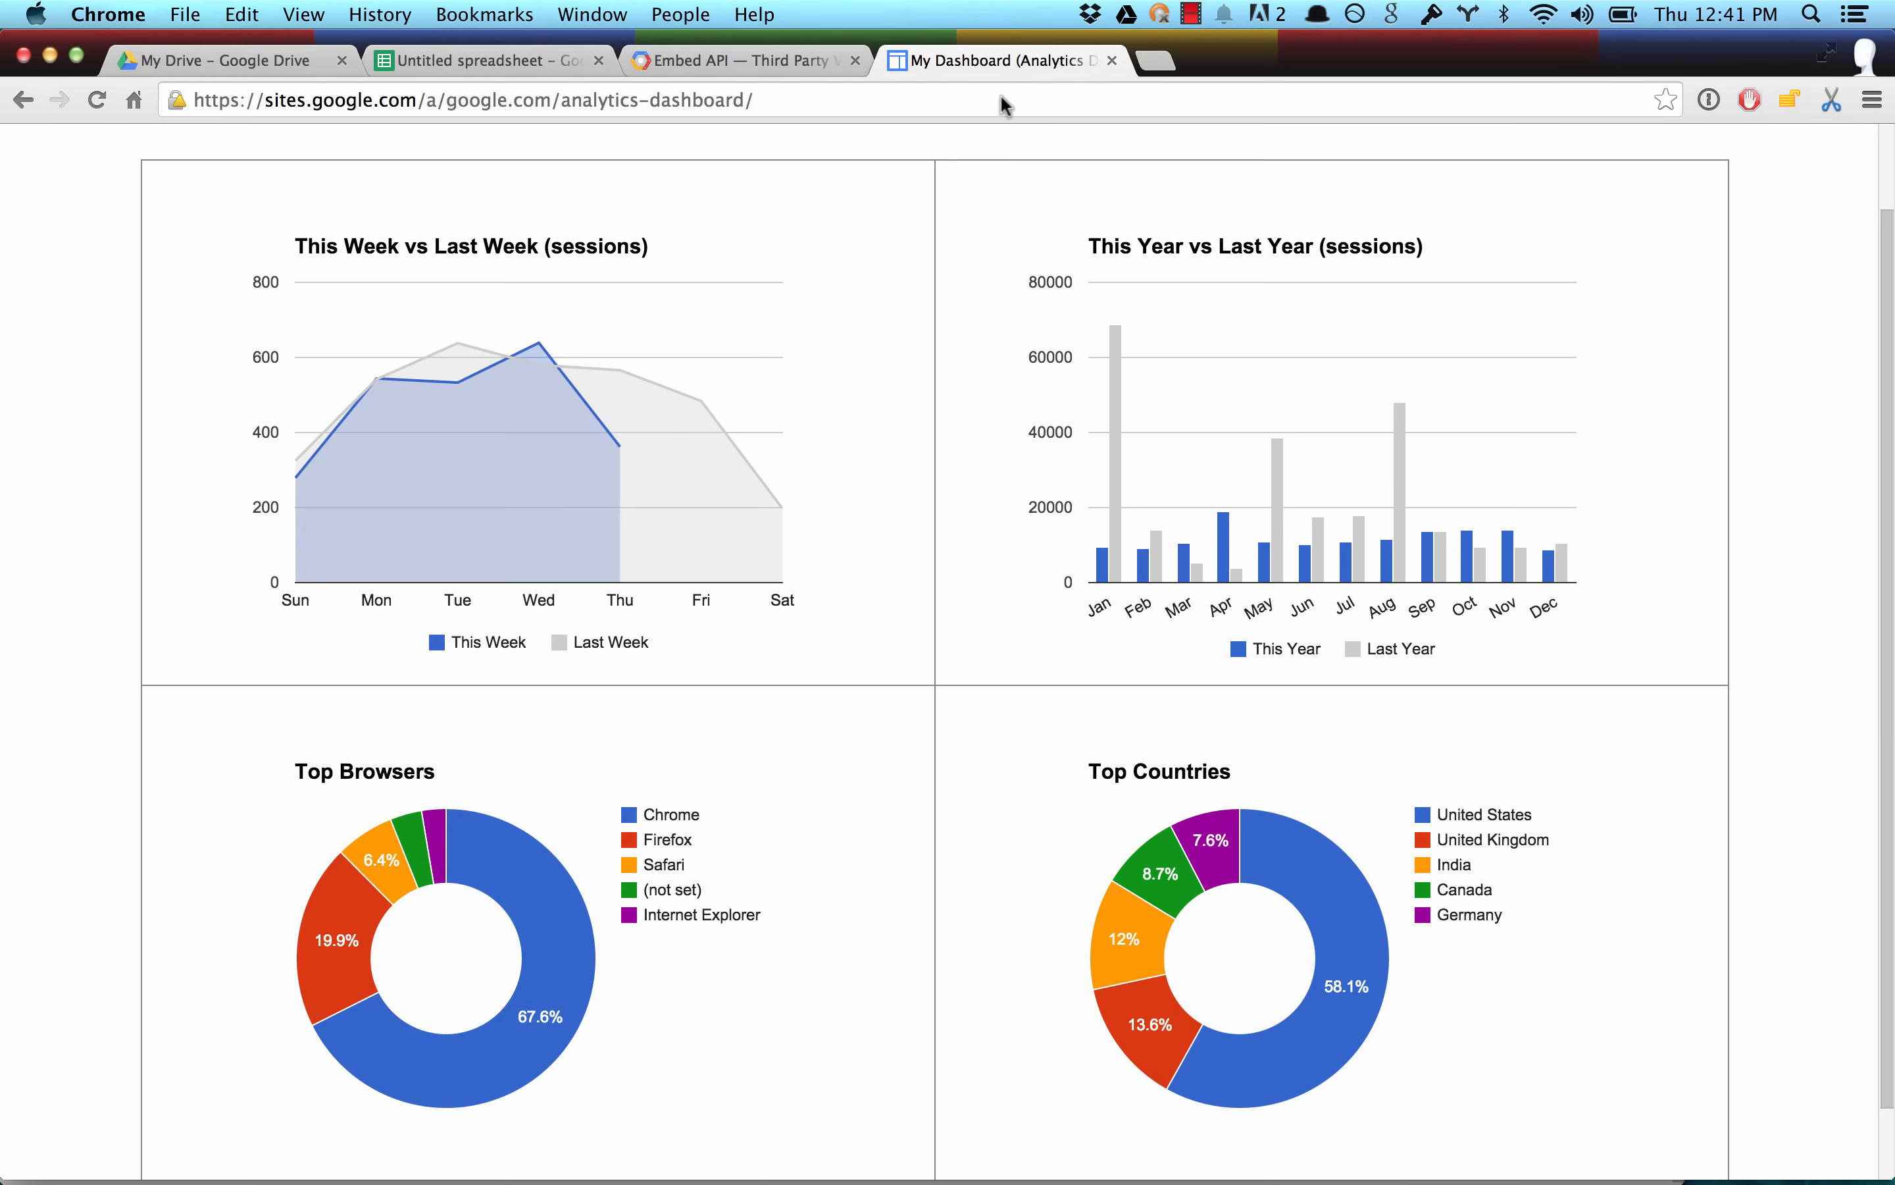
scroll(43, 274, "up", 2)
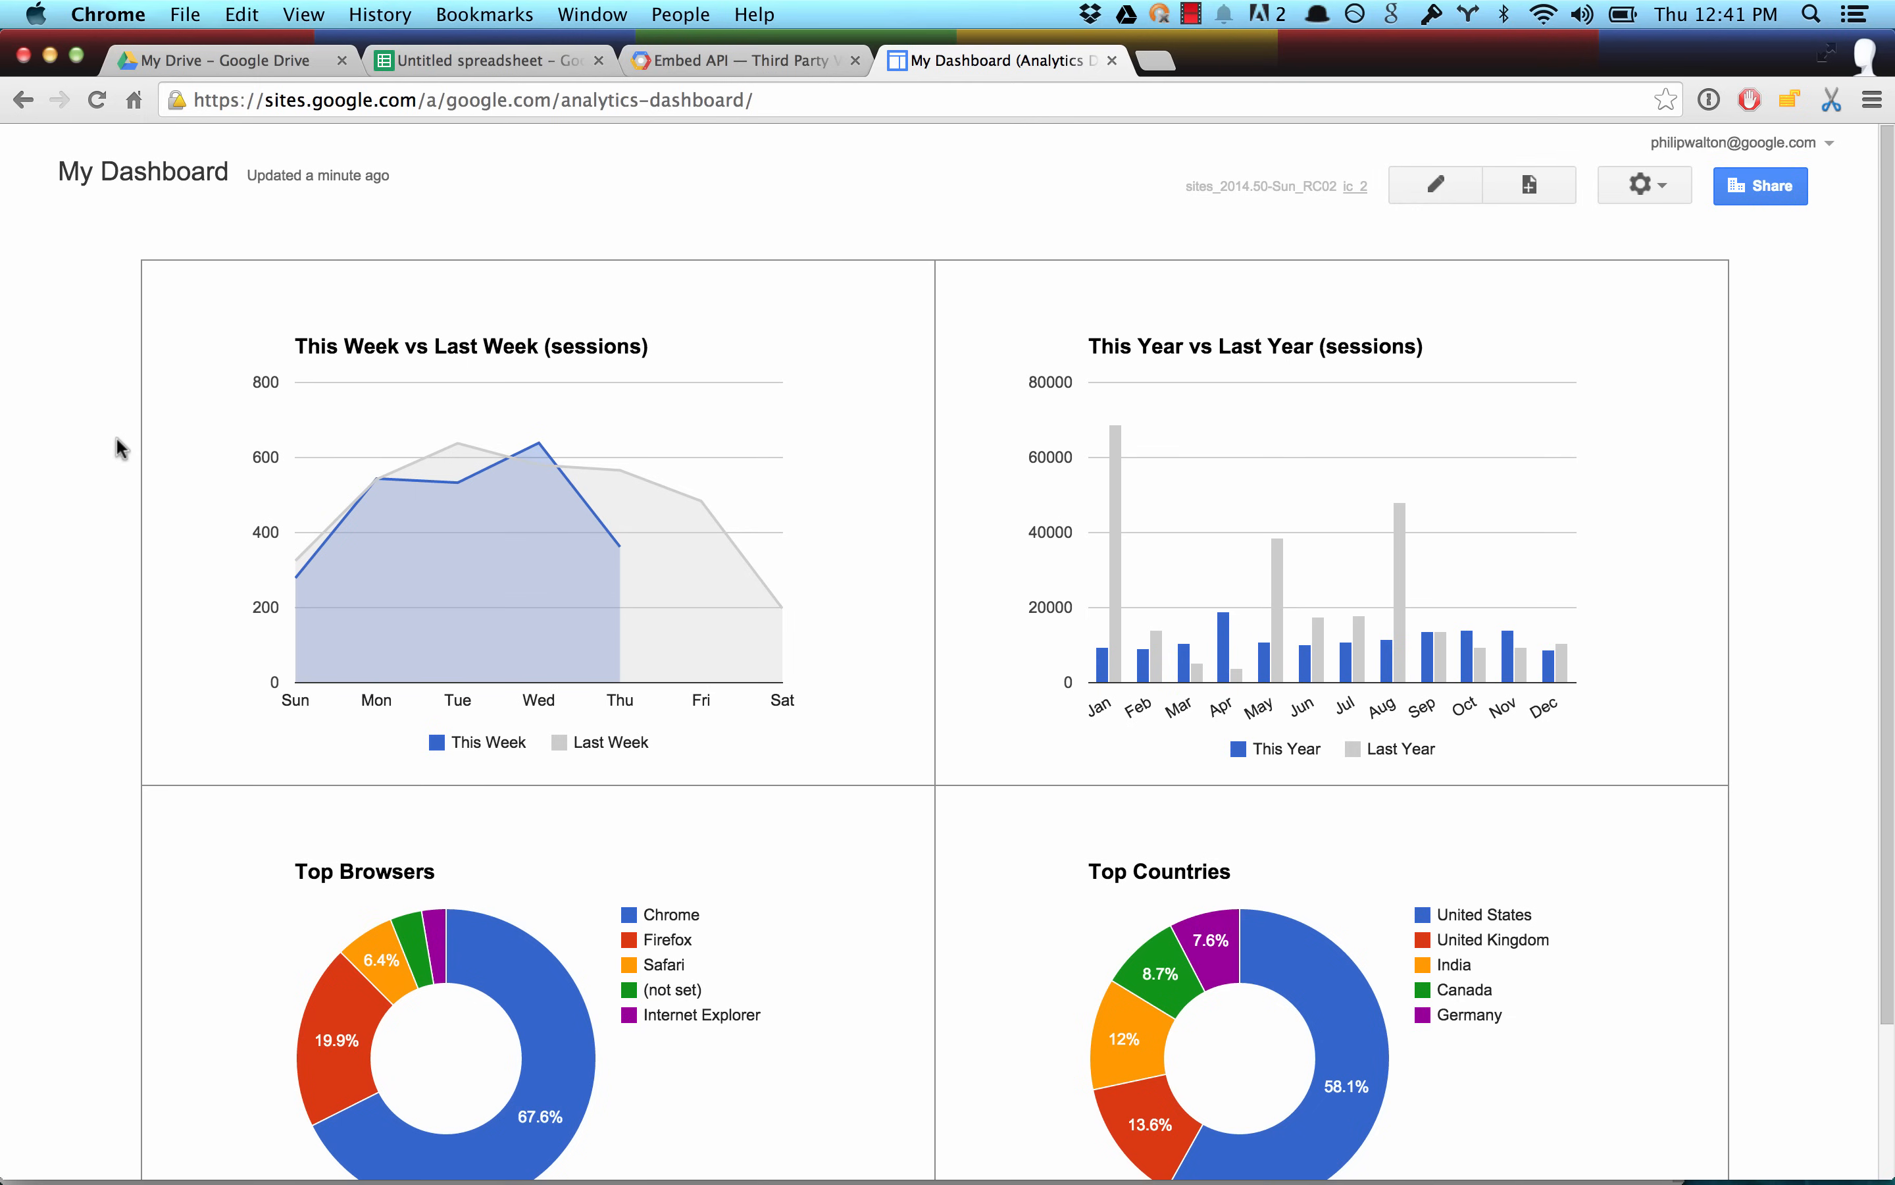
key("super+r")
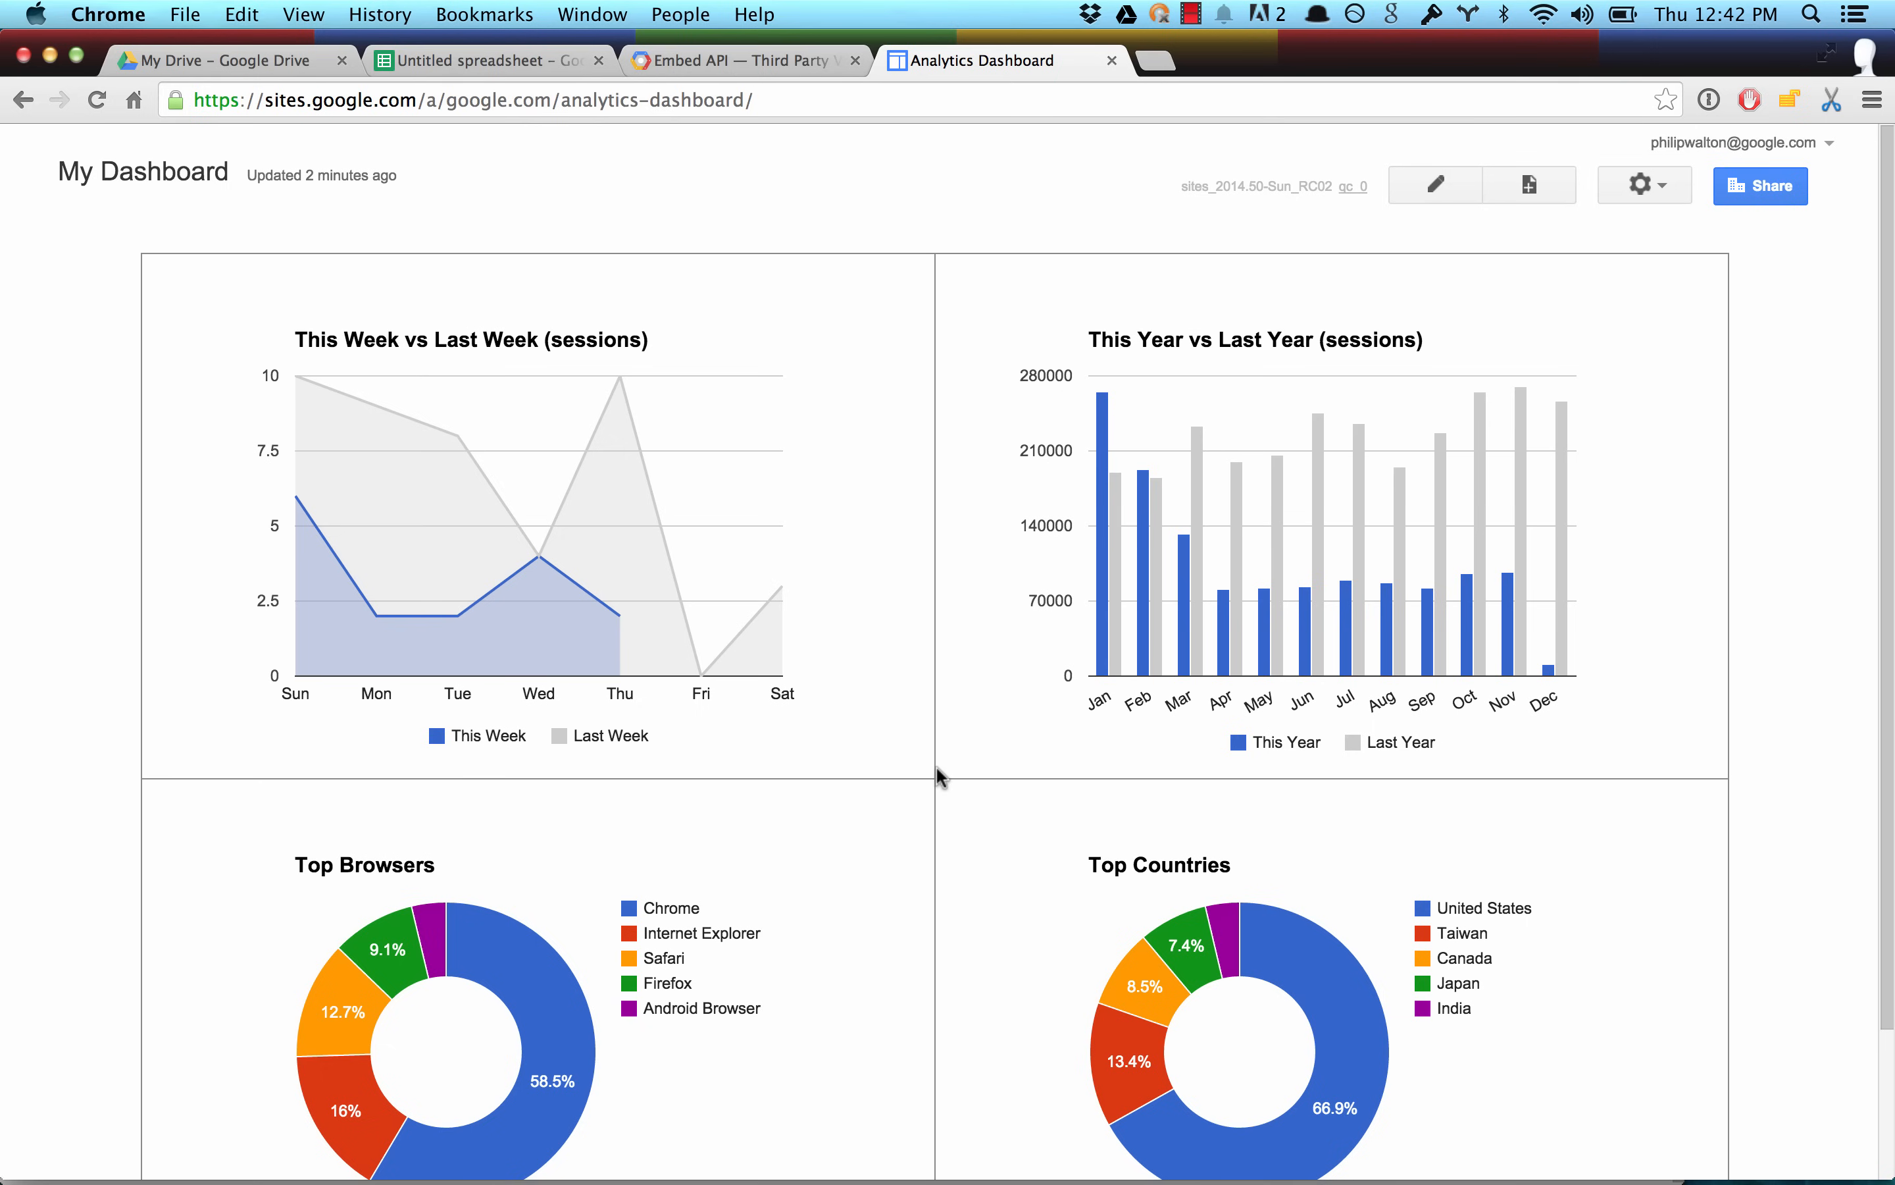
scroll(940, 776, "down", 3)
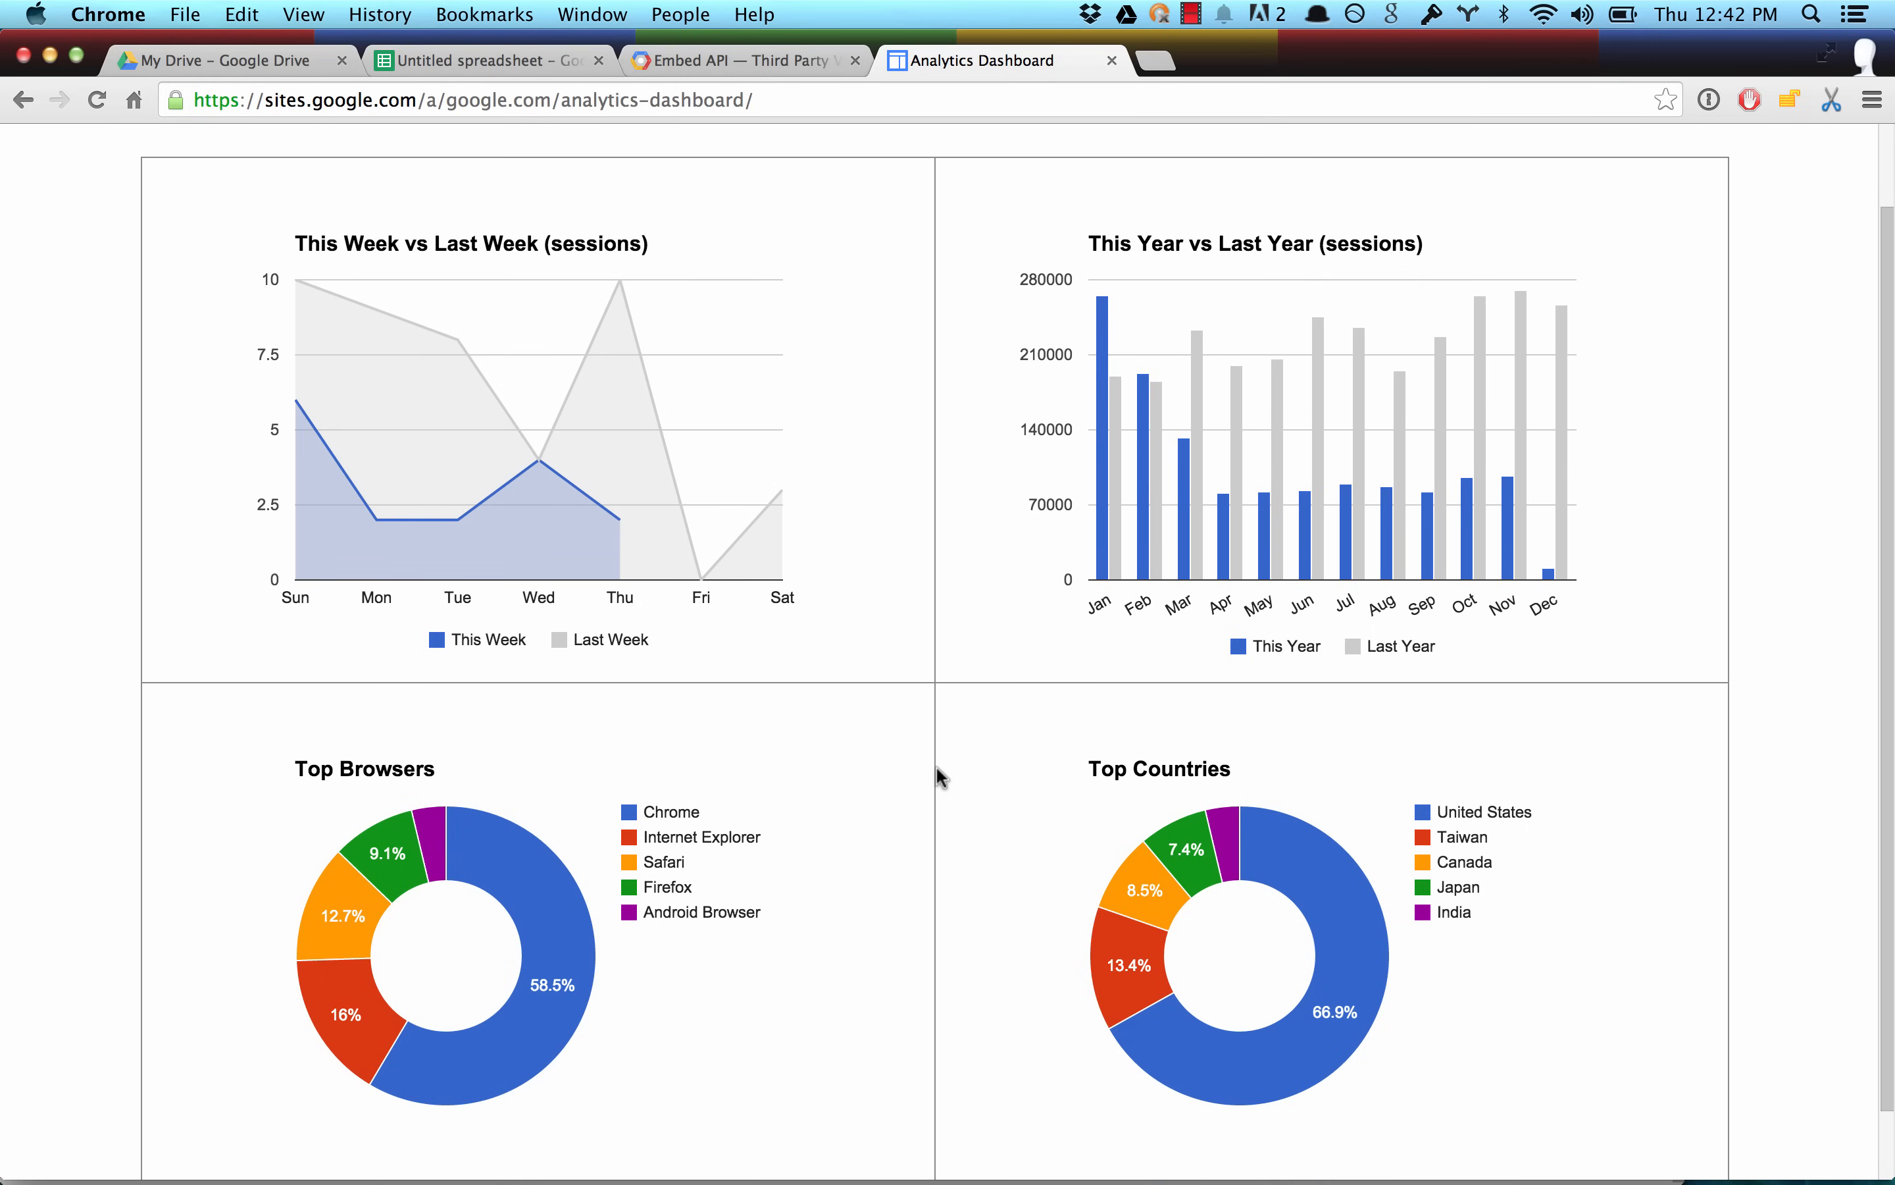
scroll(941, 776, "up", 3)
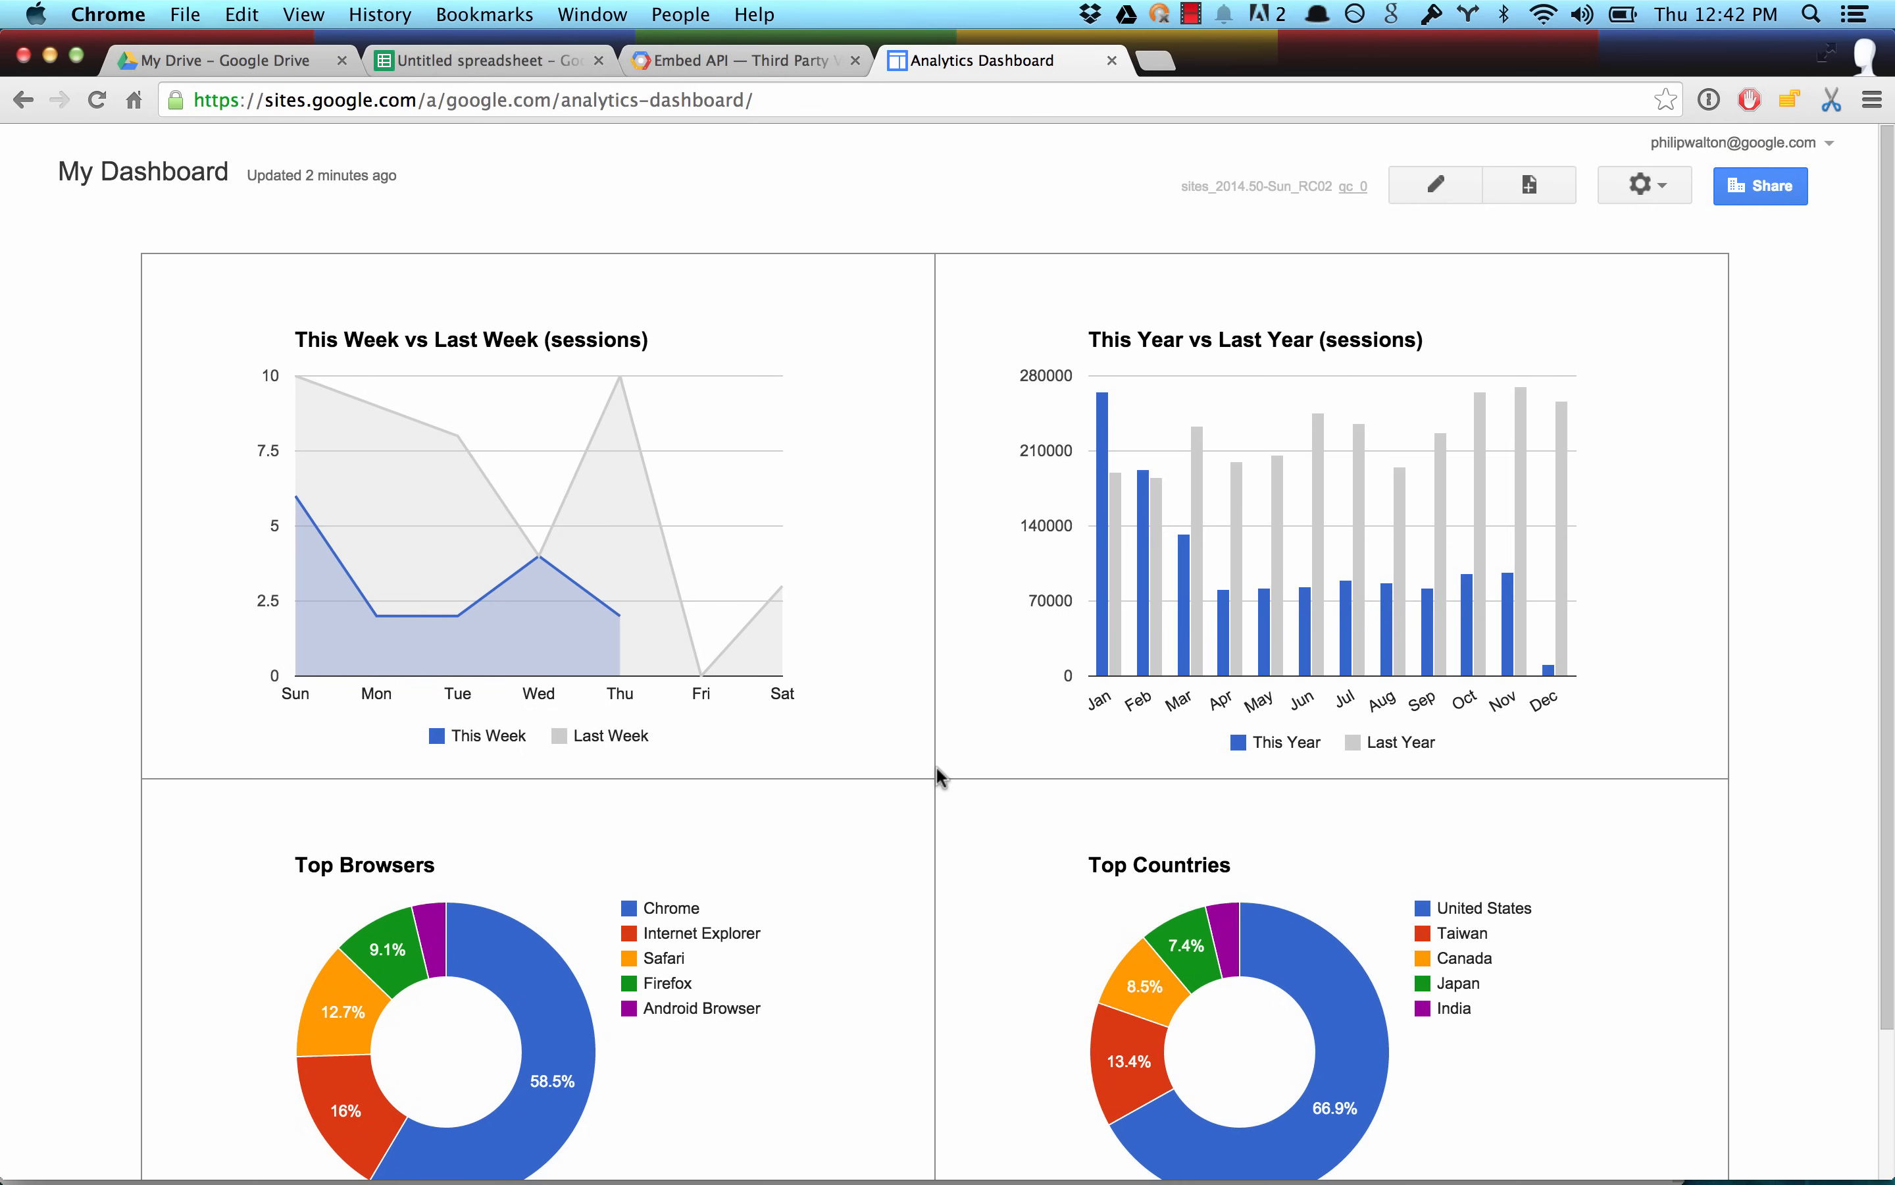